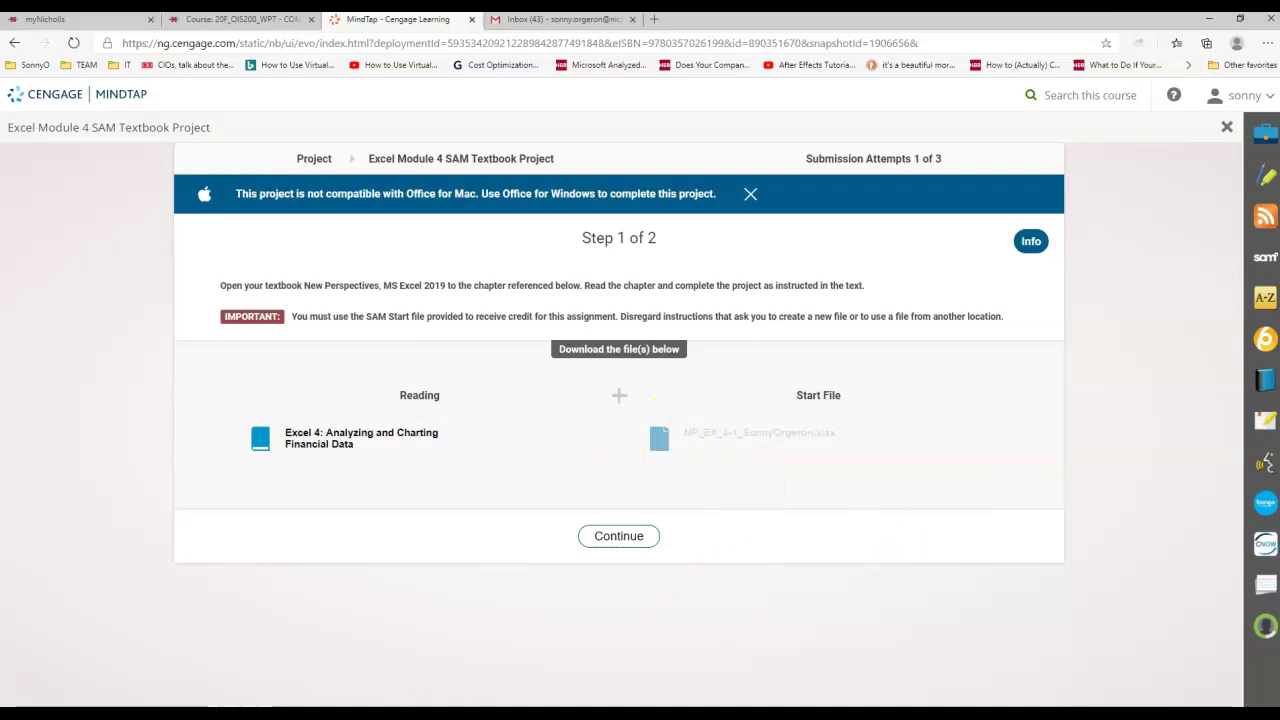
# Step: Reposition and maximize the downloaded NP_EX_4-1 workbook window and enable editing
pyautogui.moveTo(1035, 190); pyautogui.dragTo(505, 42)
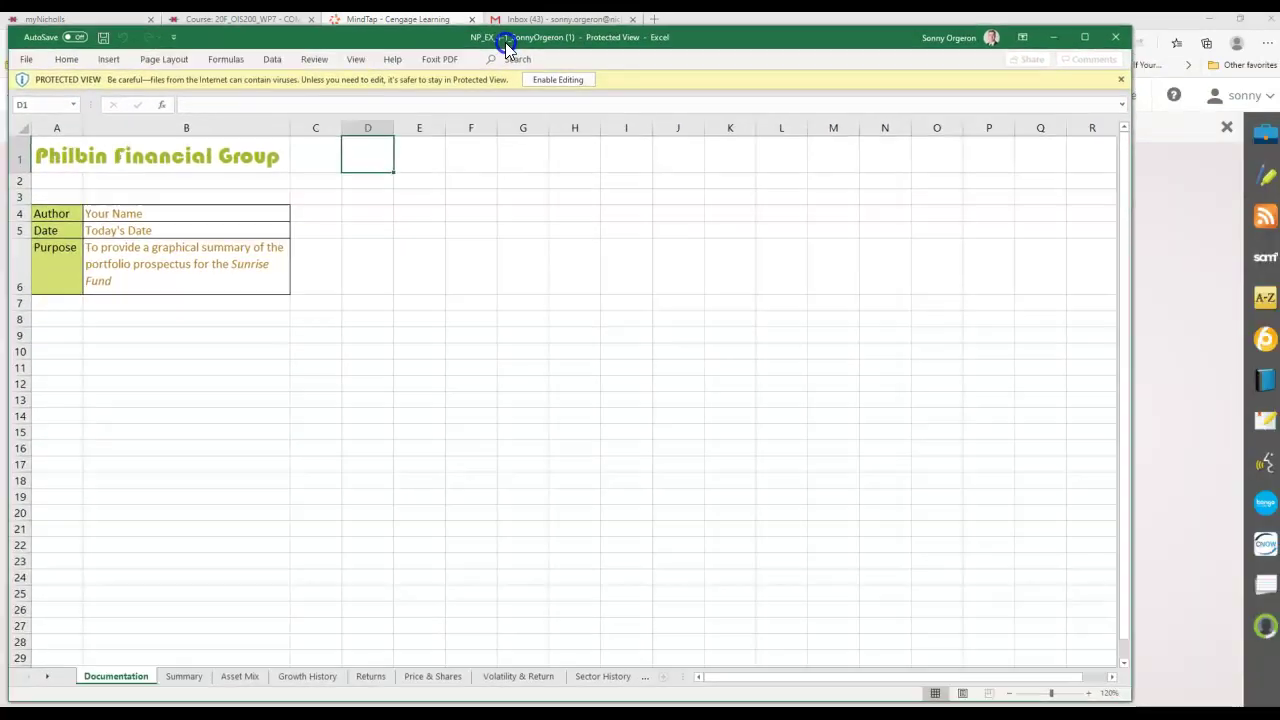
pyautogui.click(1084, 38)
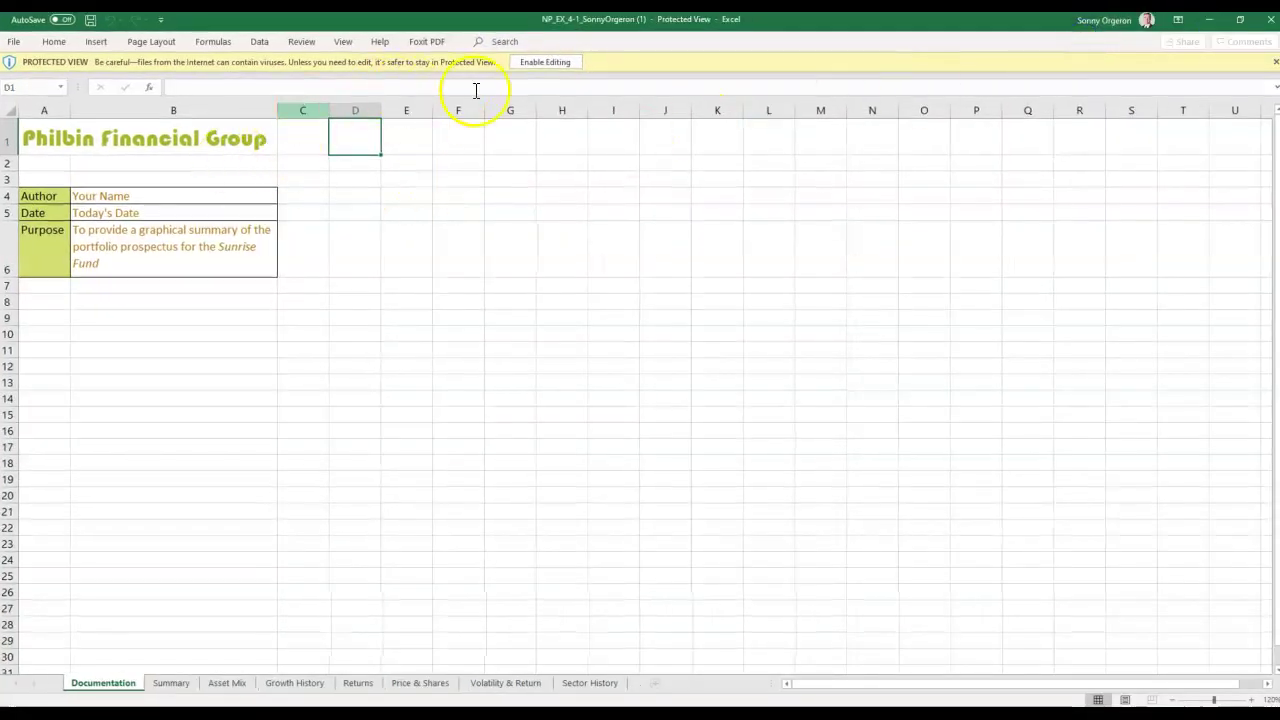
pyautogui.click(545, 61)
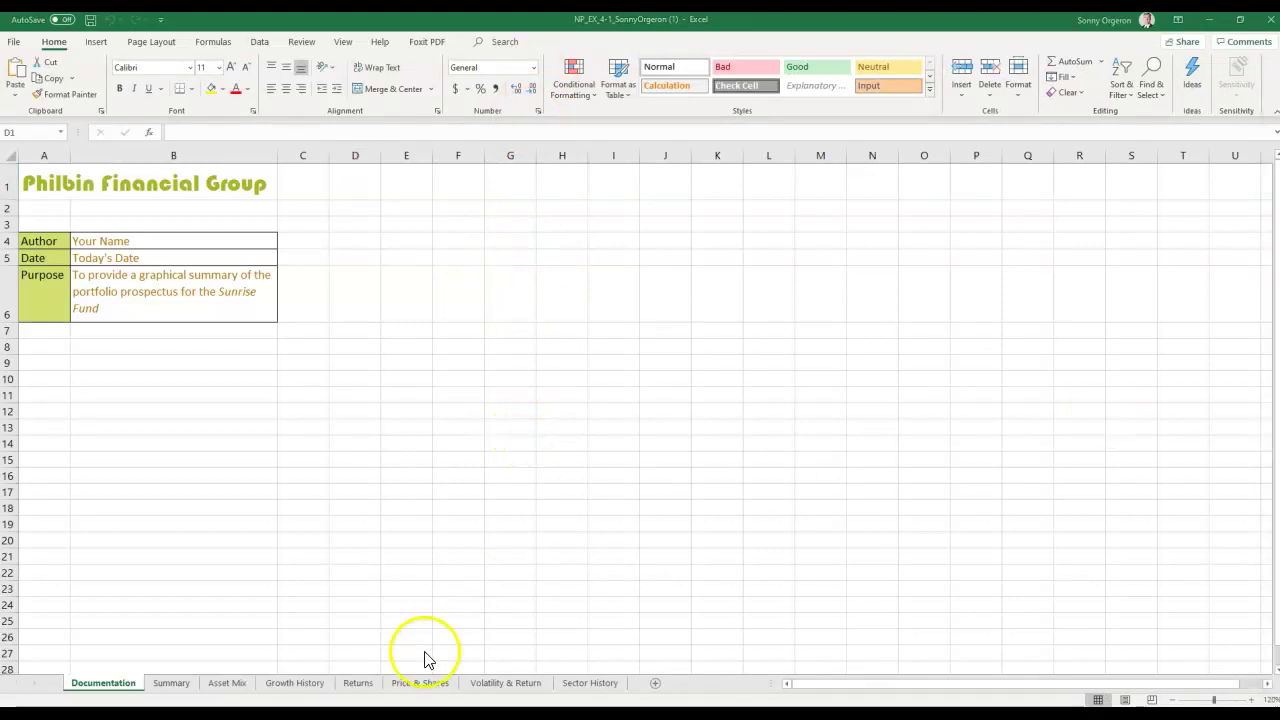
# Step: Switch to the MindTap textbook window, read the instructions for opening Hideki's workbook, and move the window clear of the workbook
pyautogui.moveTo(343, 714)
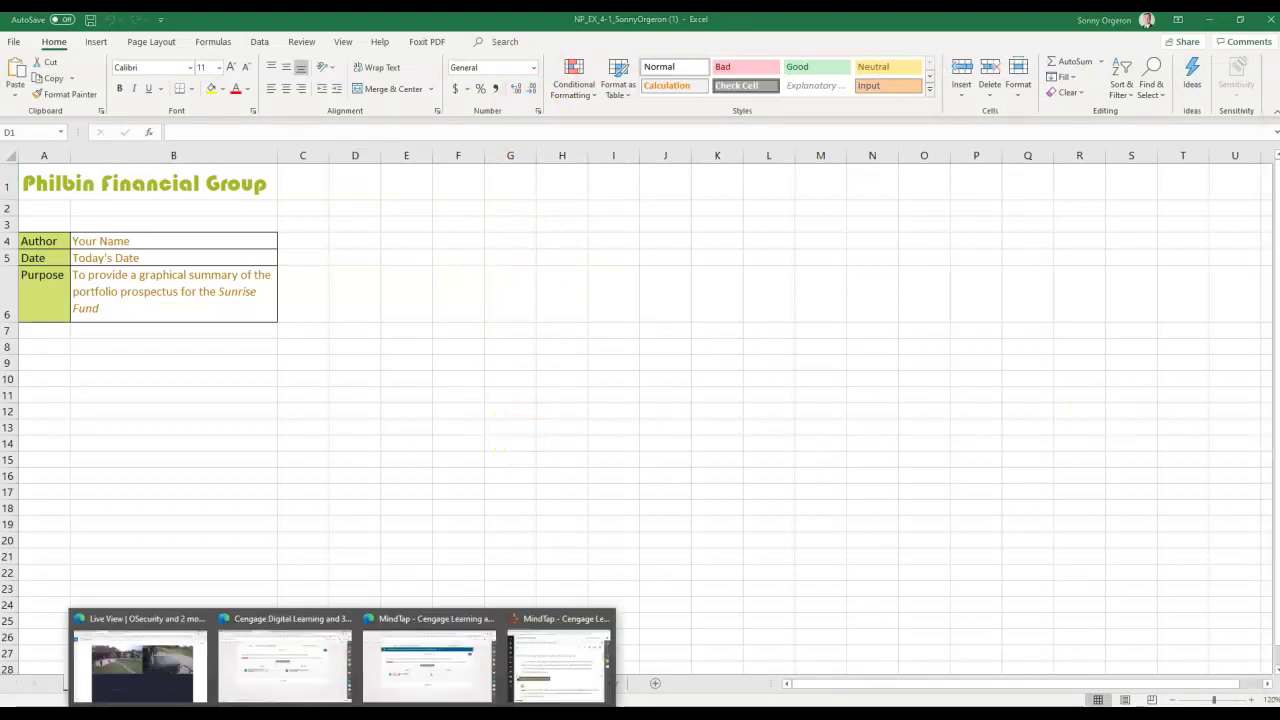
pyautogui.click(553, 660)
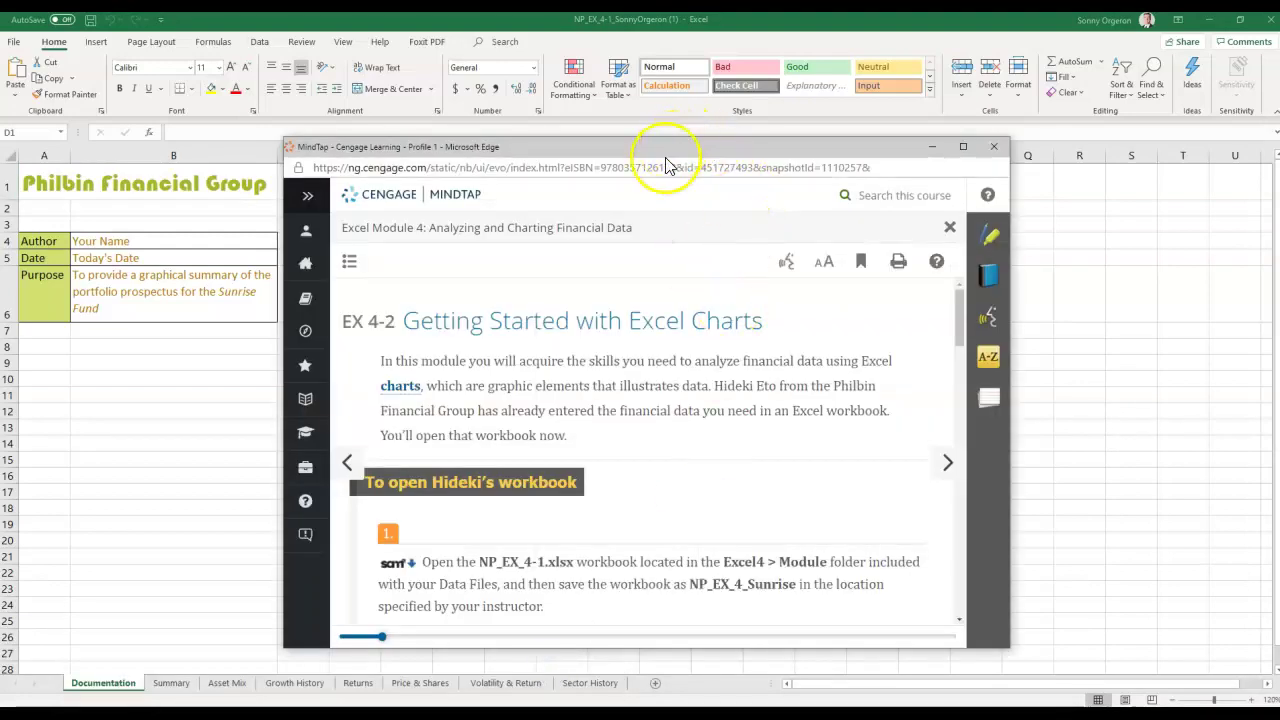
pyautogui.scroll(-3, 595, 381)
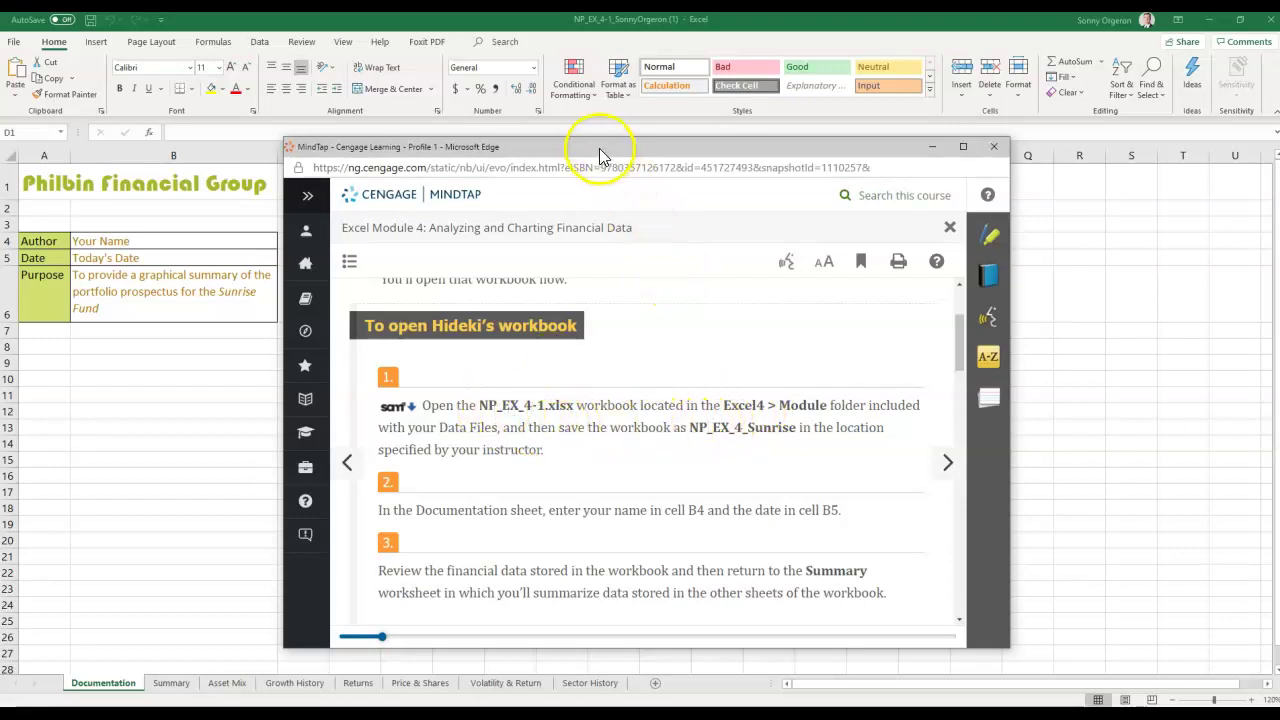
pyautogui.moveTo(589, 145); pyautogui.dragTo(1279, 150)
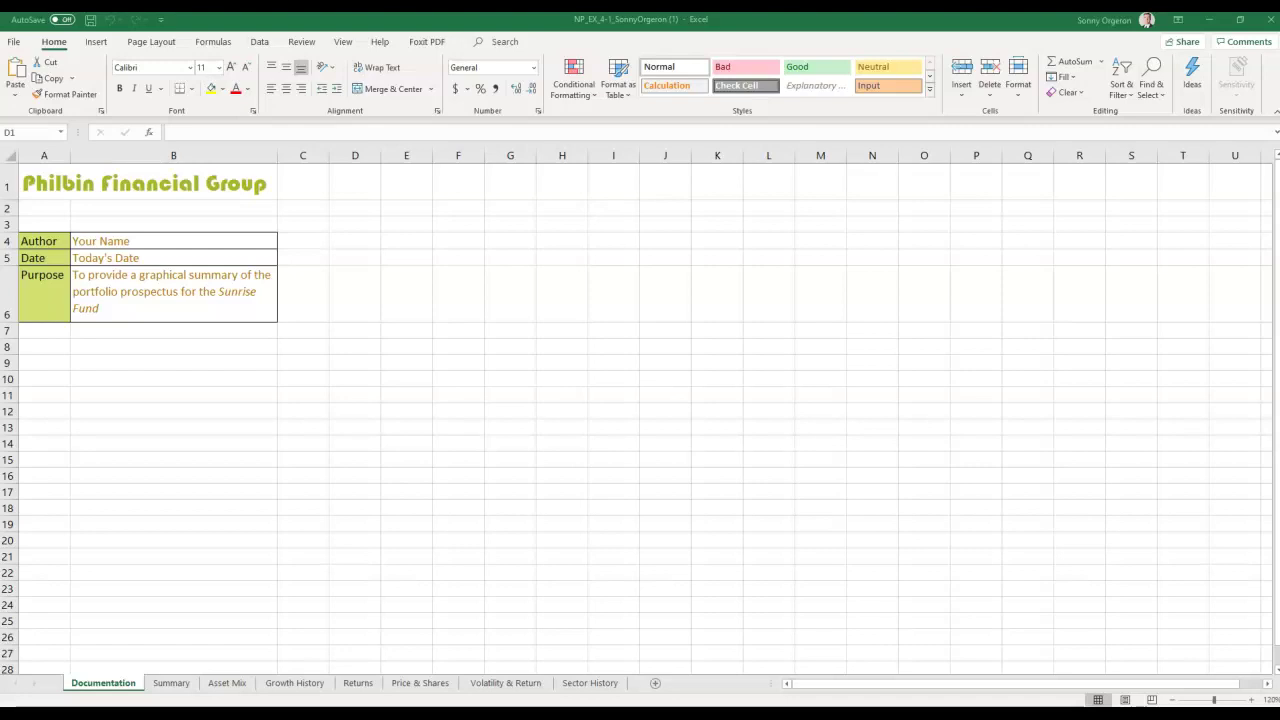
# Step: Enter the author's full name in cell B4 of the Documentation sheet
pyautogui.click(141, 243)
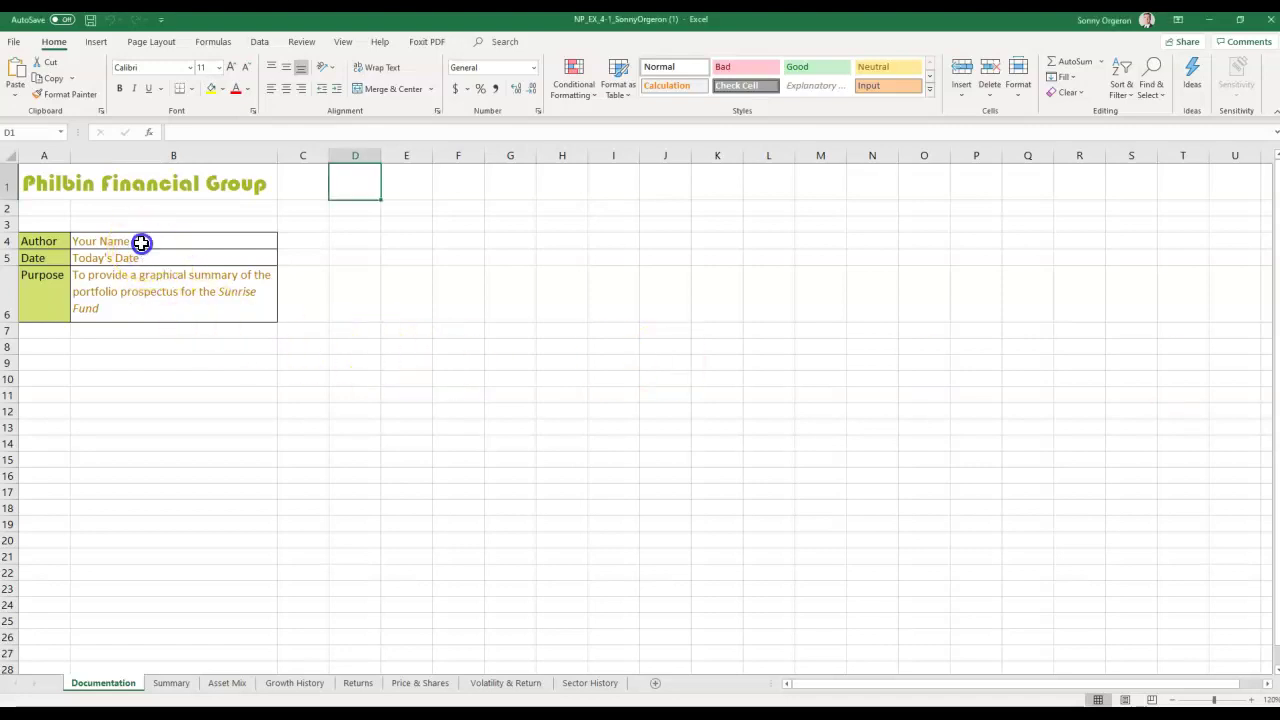
pyautogui.click(141, 243)
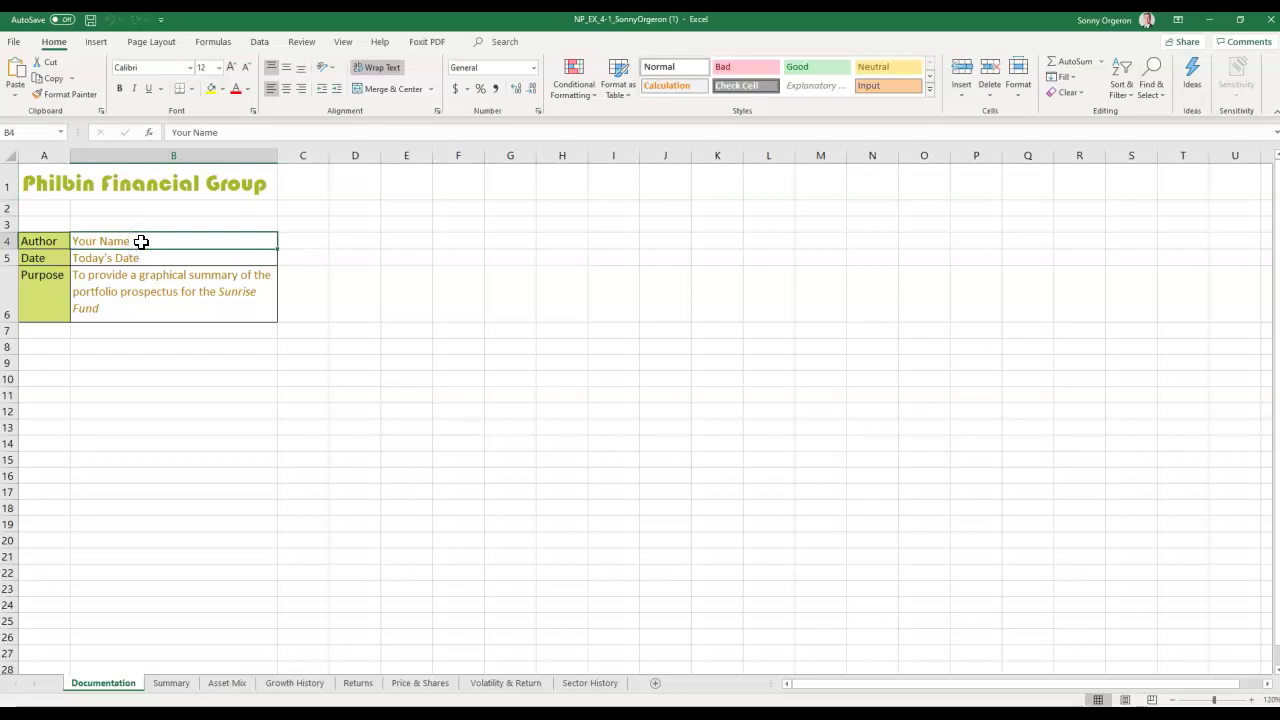
pyautogui.write('S')
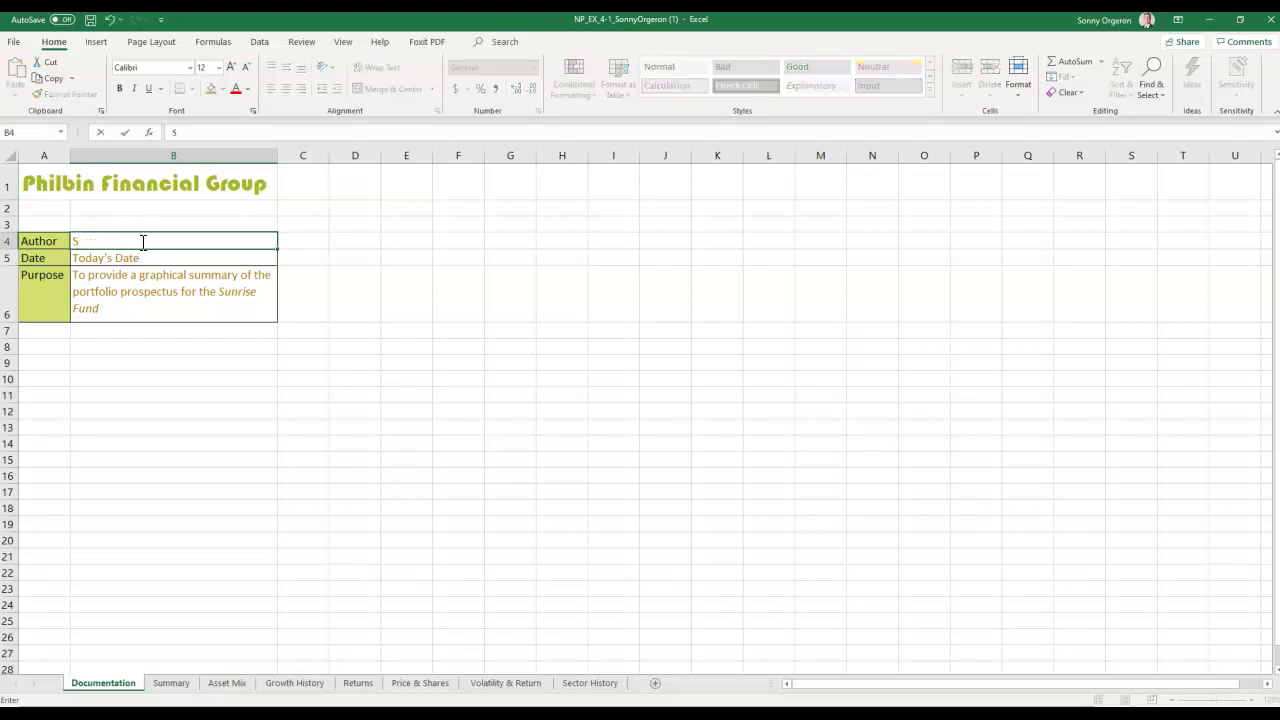
pyautogui.write('onny Orgeron')
pyautogui.click(119, 320)
pyautogui.click(121, 331)
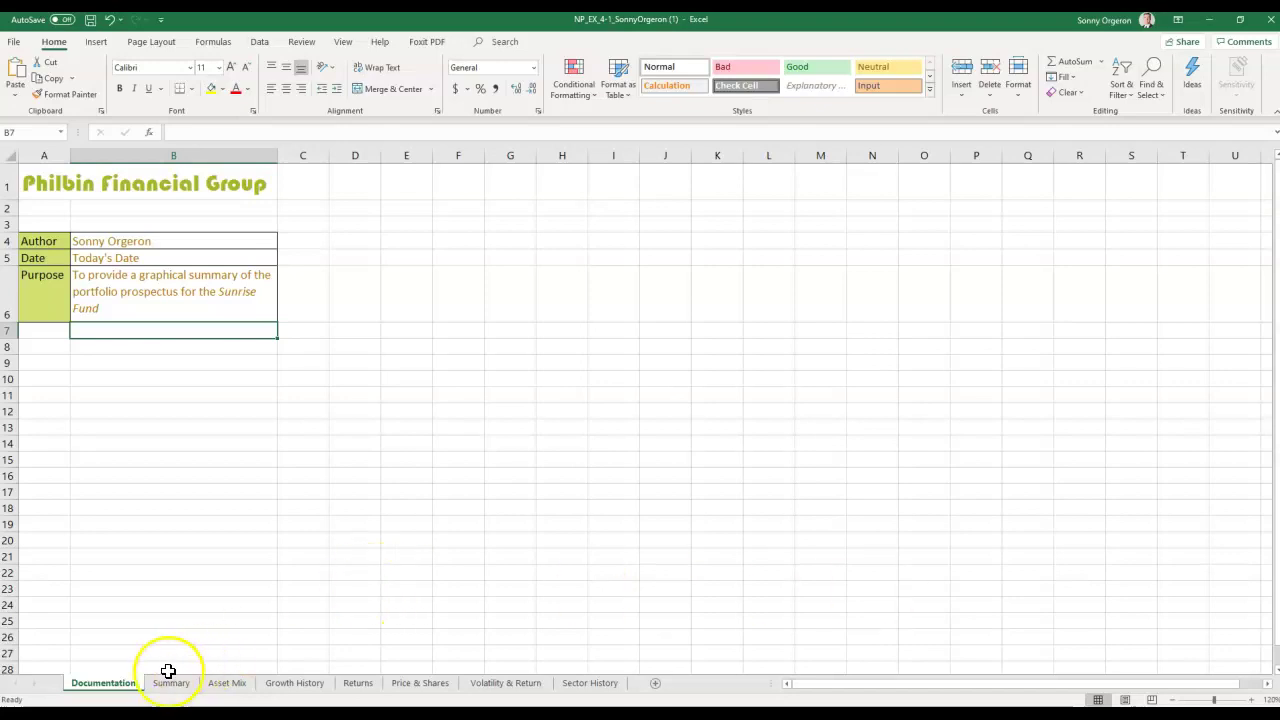
# Step: Review the financial data on the sheets from Asset Mix through Sector History, and return to the Summary sheet
pyautogui.click(222, 683)
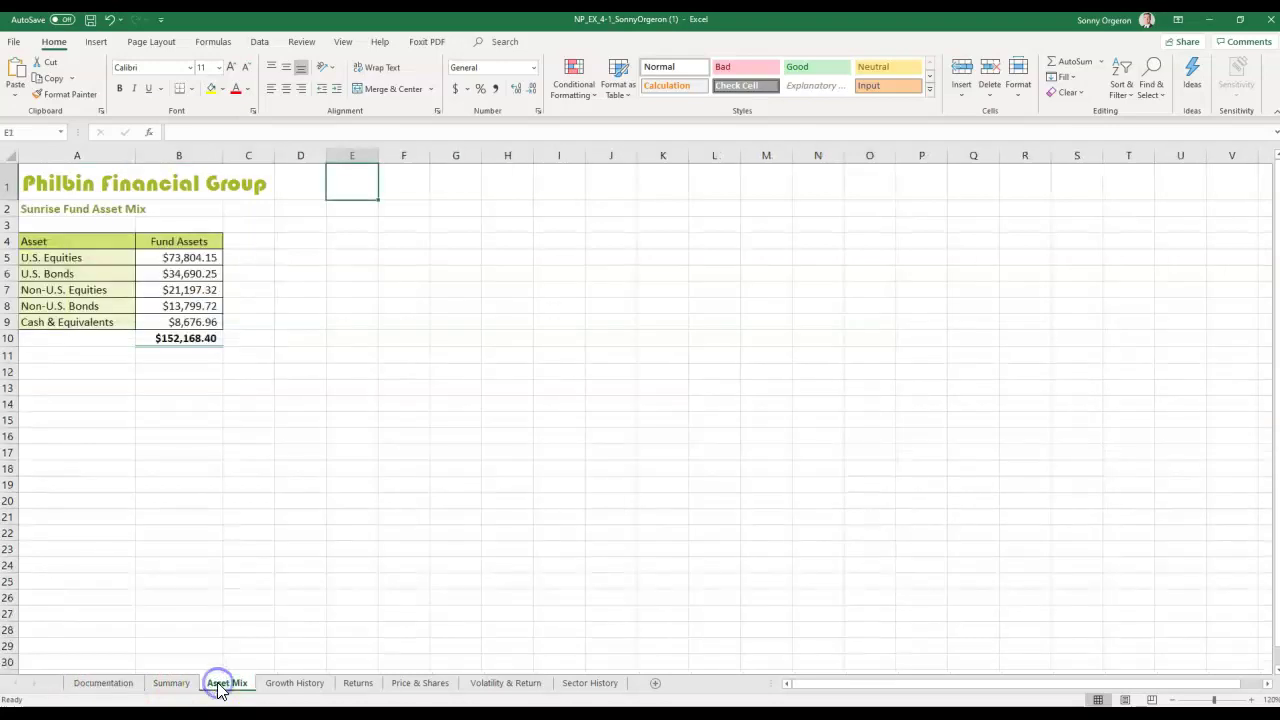
pyautogui.click(281, 686)
pyautogui.click(355, 683)
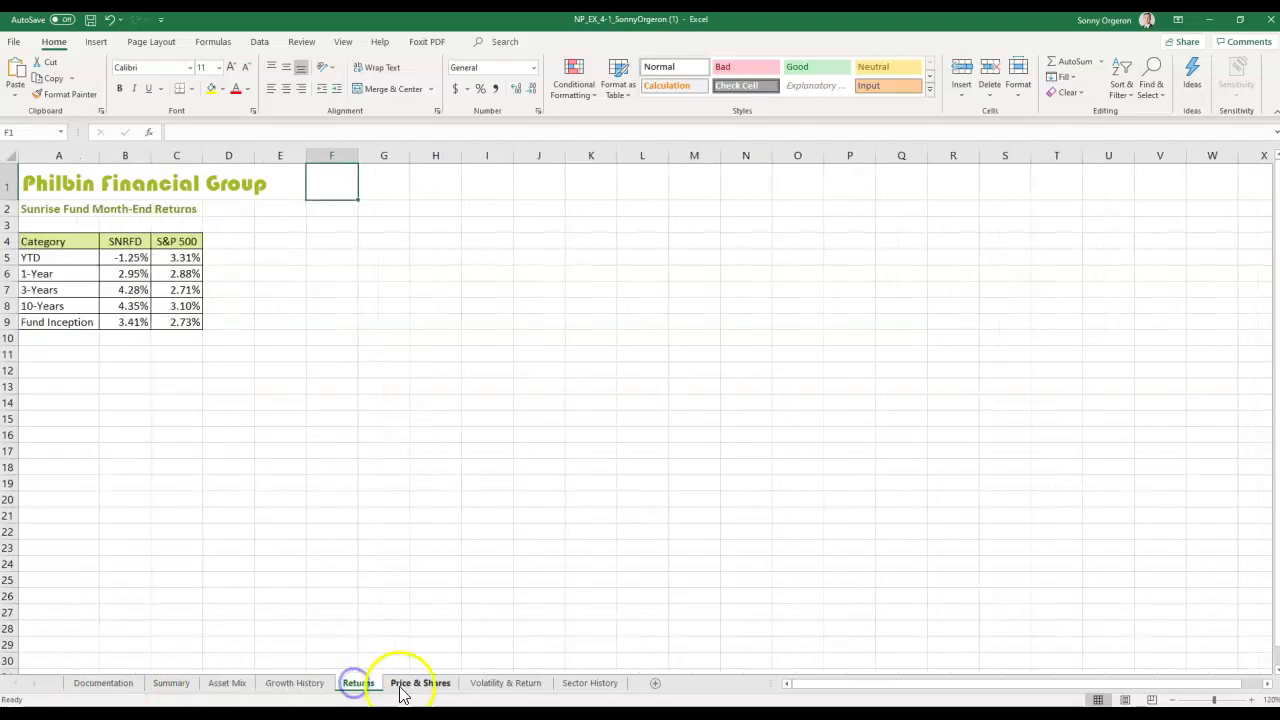
pyautogui.click(425, 686)
pyautogui.click(494, 686)
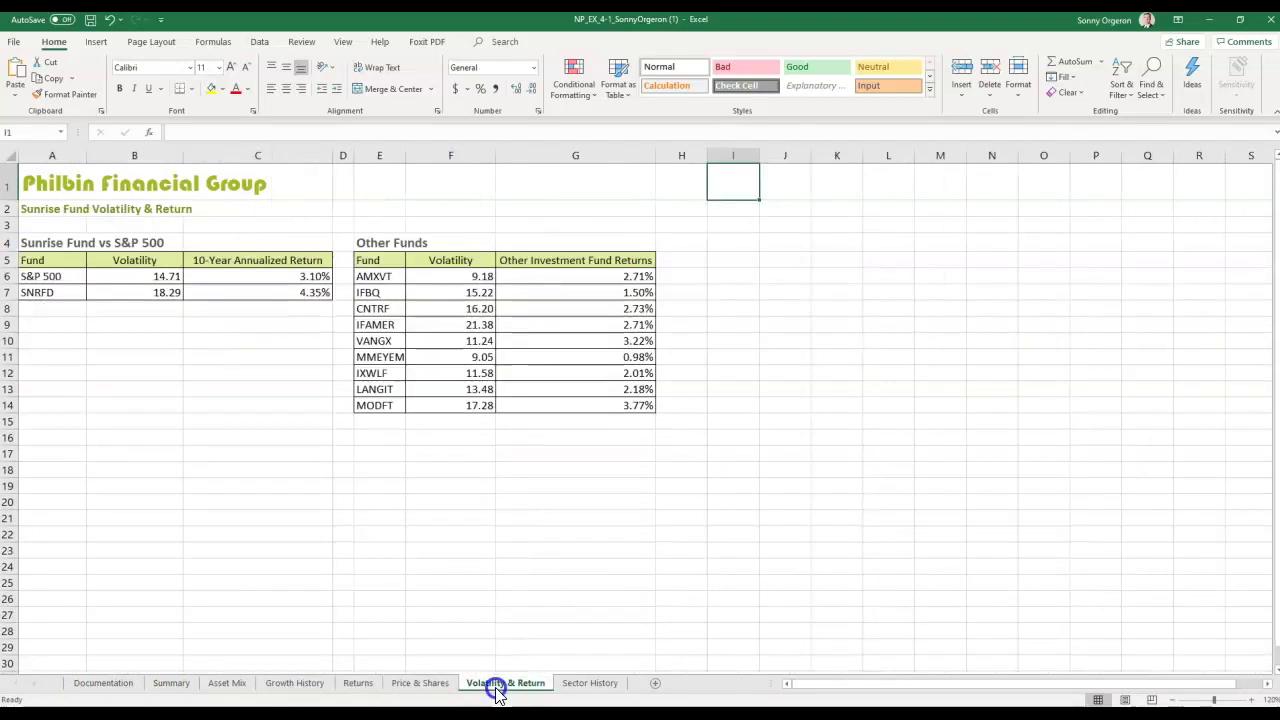
pyautogui.click(583, 688)
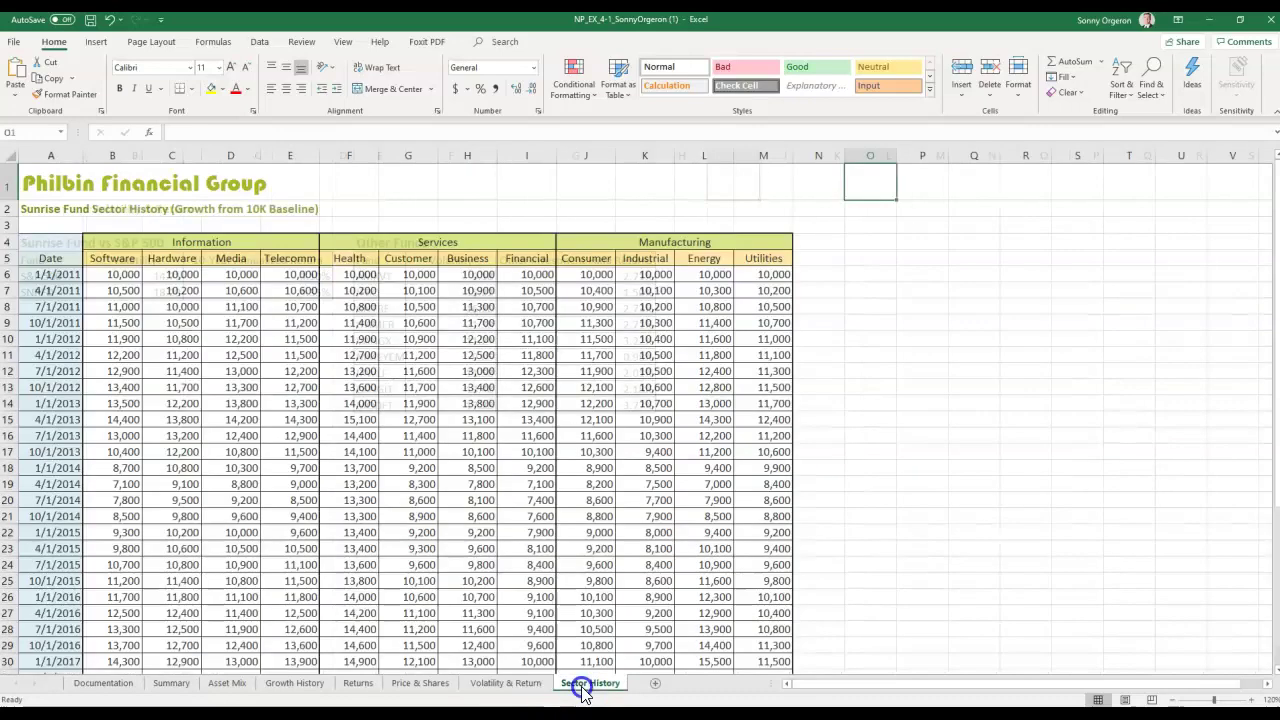
pyautogui.click(110, 685)
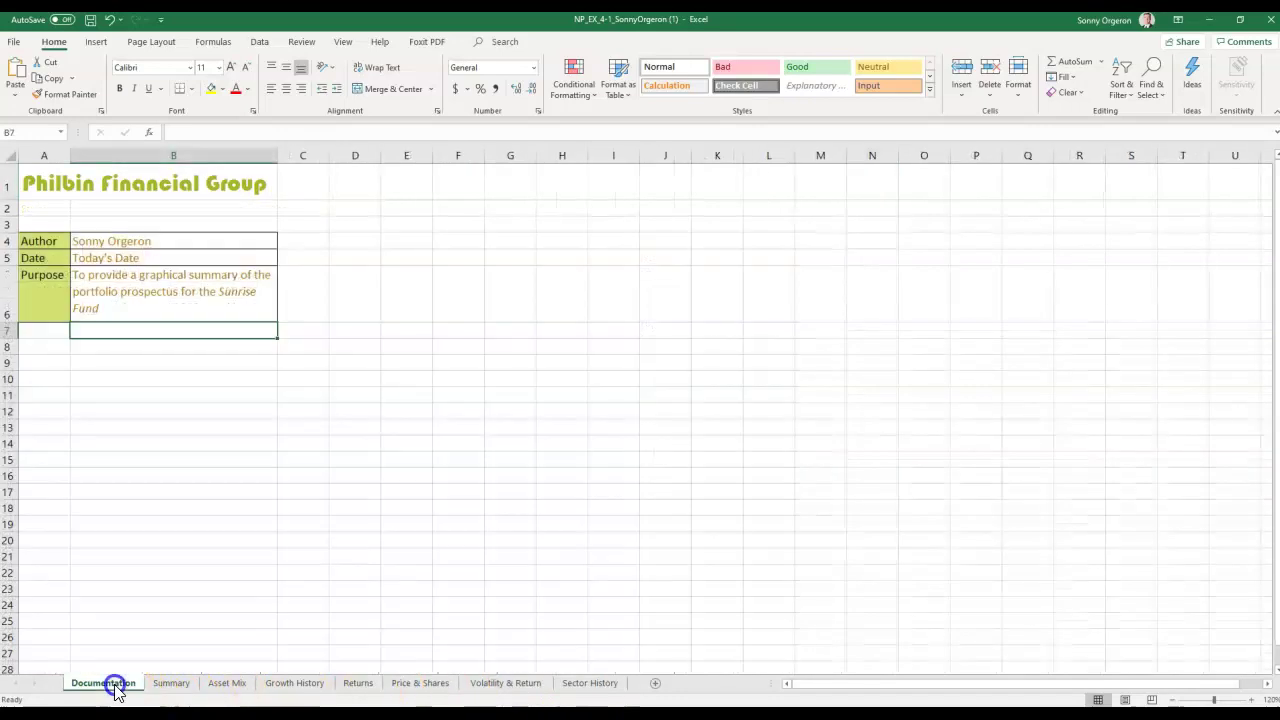
pyautogui.click(176, 686)
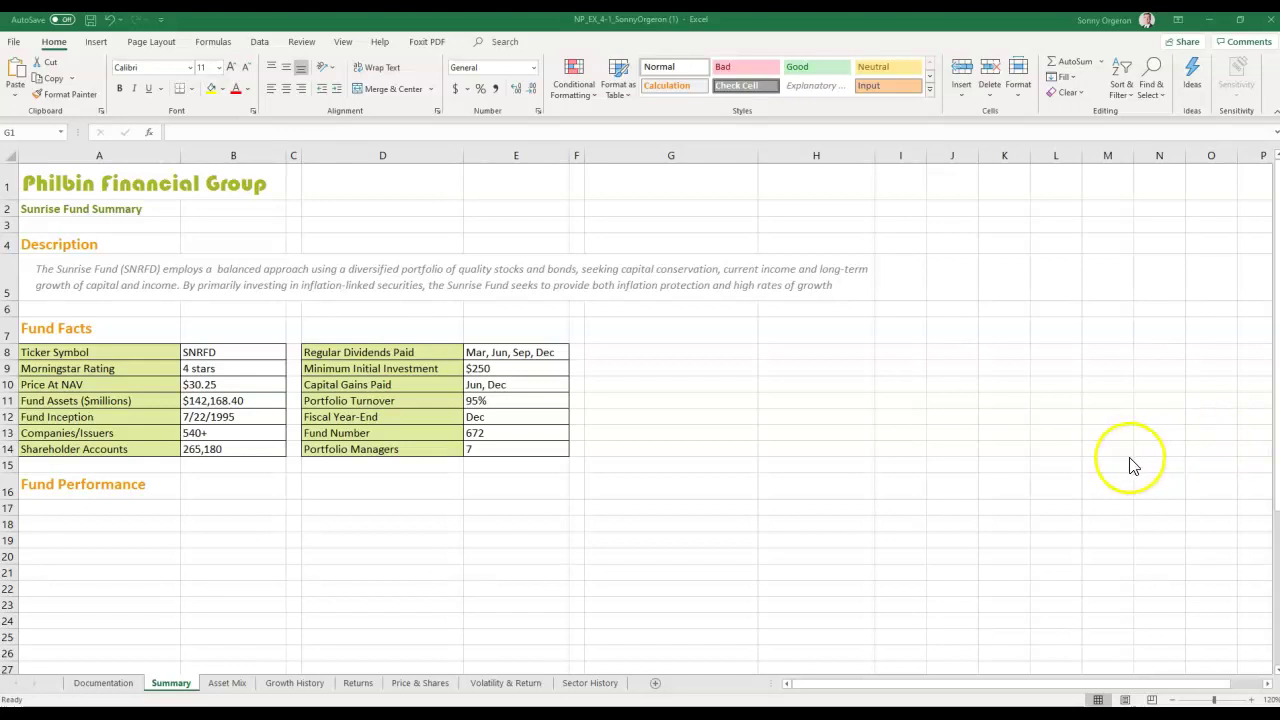
# Step: On the Asset Mix sheet, insert a pie chart of the range A4:B9 using Quick Analysis
pyautogui.click(234, 686)
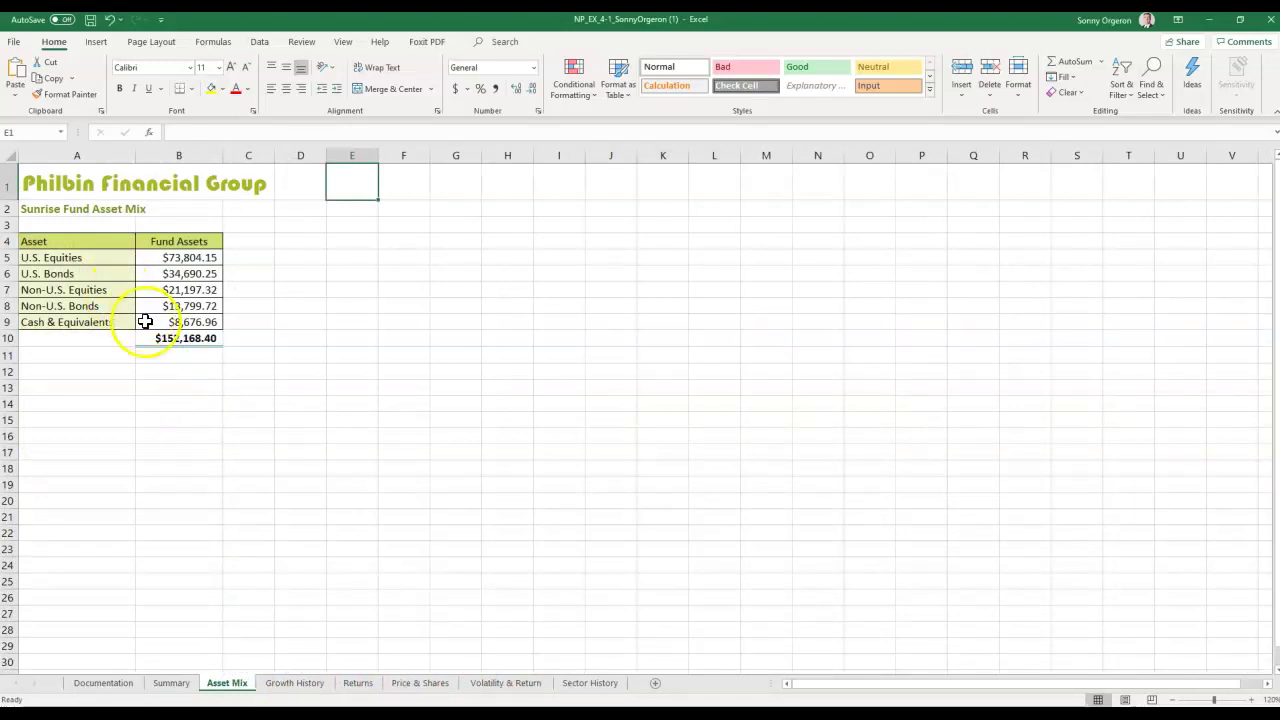
pyautogui.click(44, 241)
pyautogui.moveTo(44, 241); pyautogui.dragTo(177, 317)
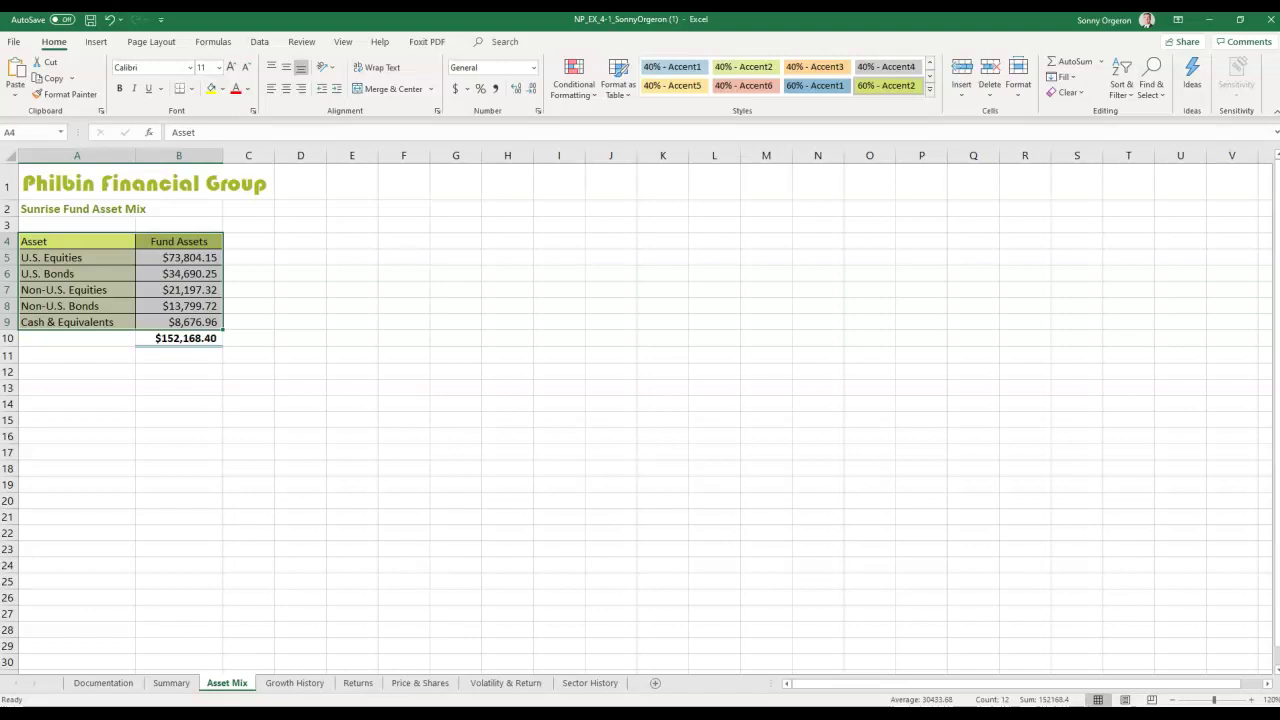
pyautogui.hotkey('alt', 'F1')
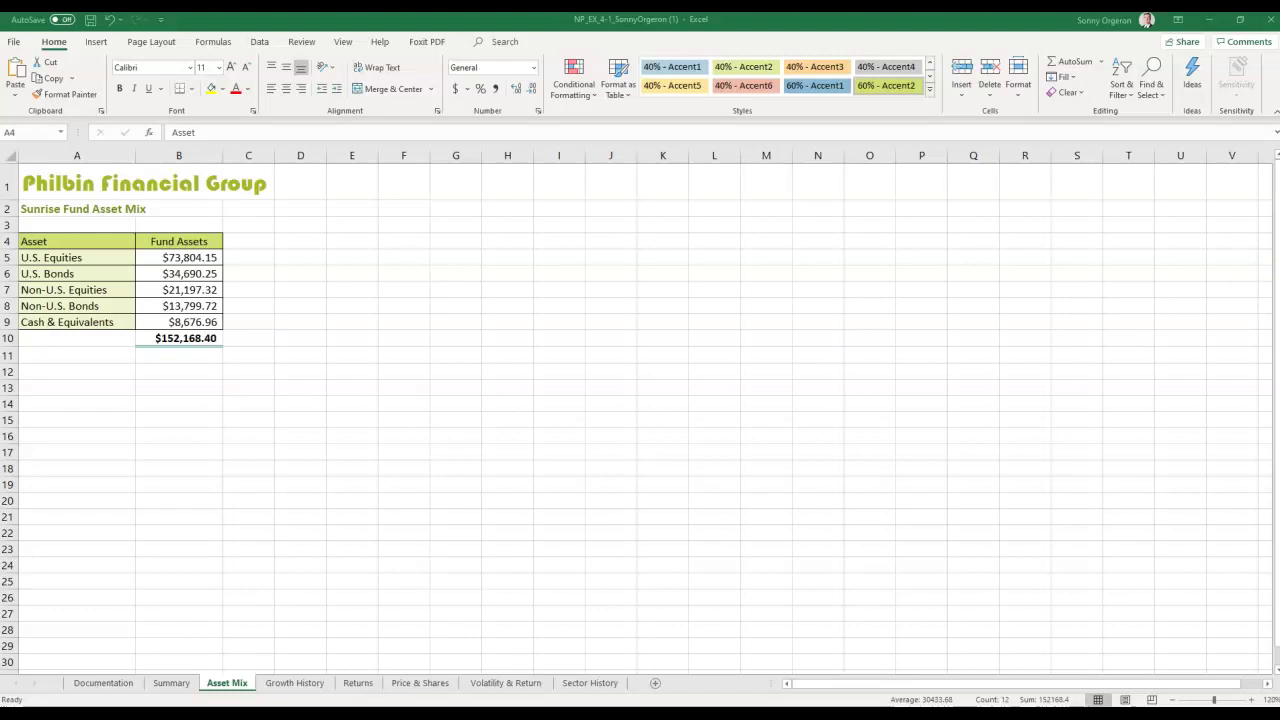
pyautogui.click(34, 242)
pyautogui.moveTo(51, 245); pyautogui.dragTo(171, 320)
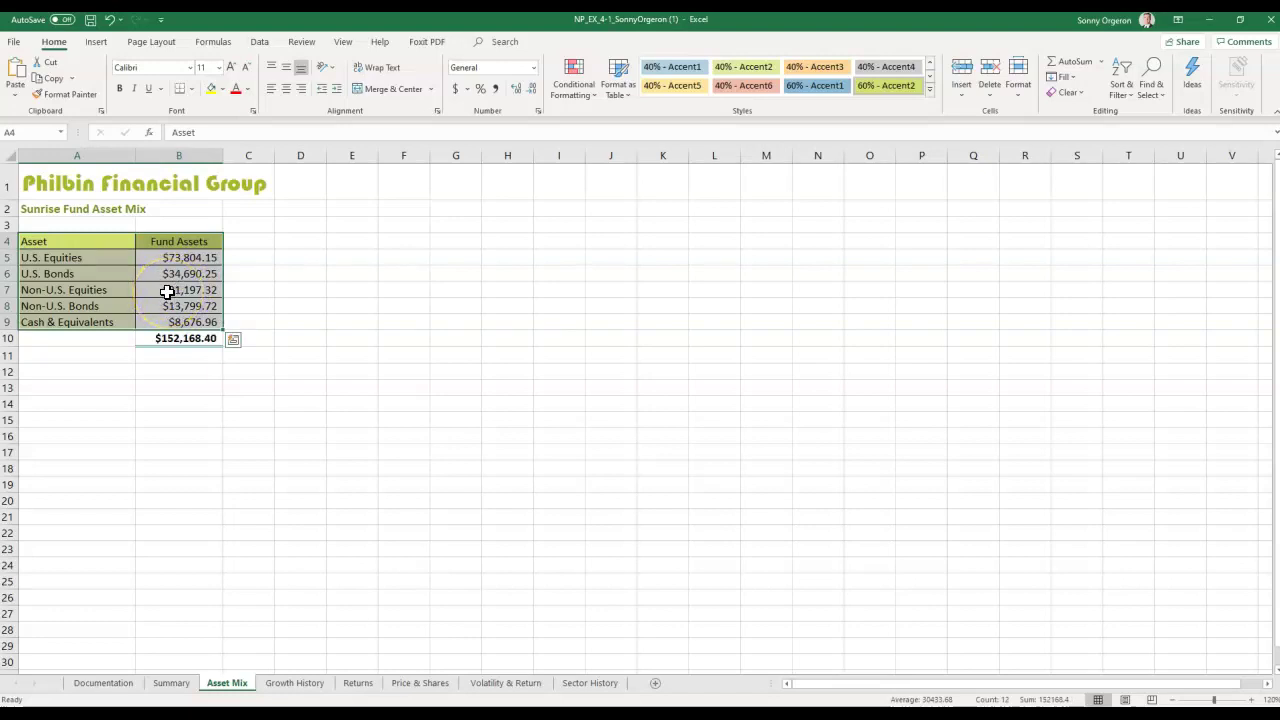
pyautogui.click(233, 342)
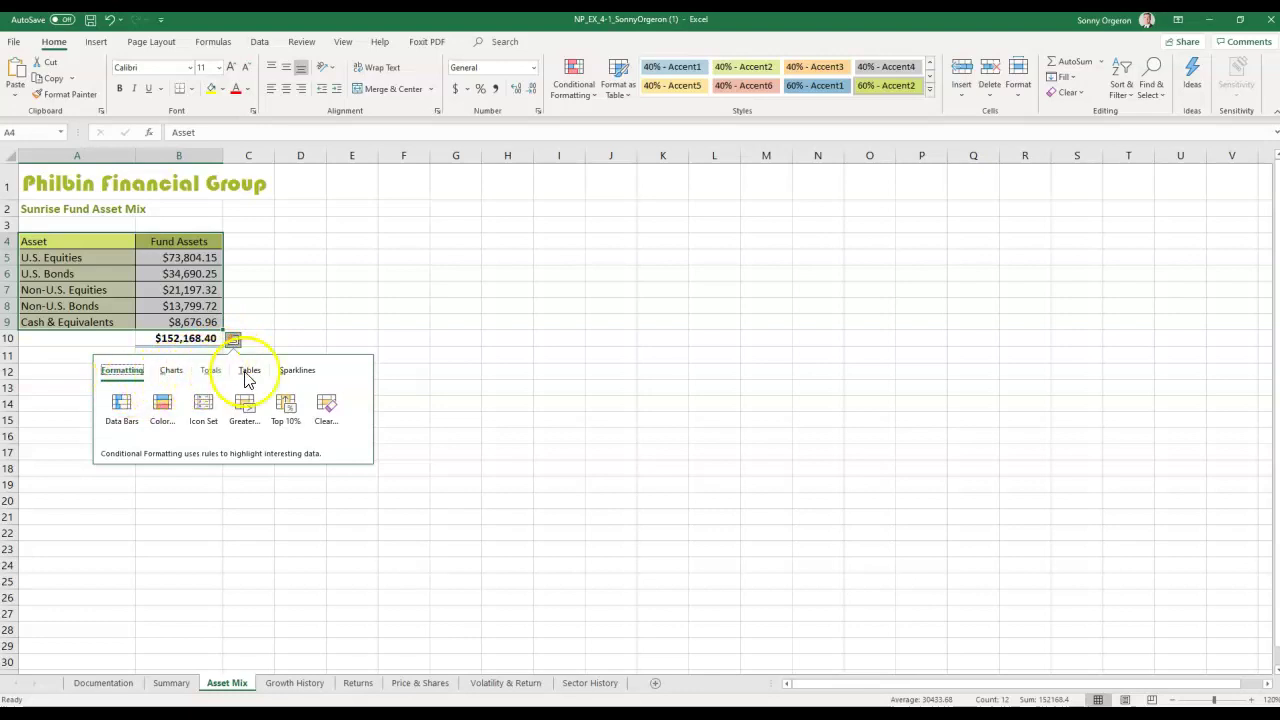
pyautogui.click(171, 371)
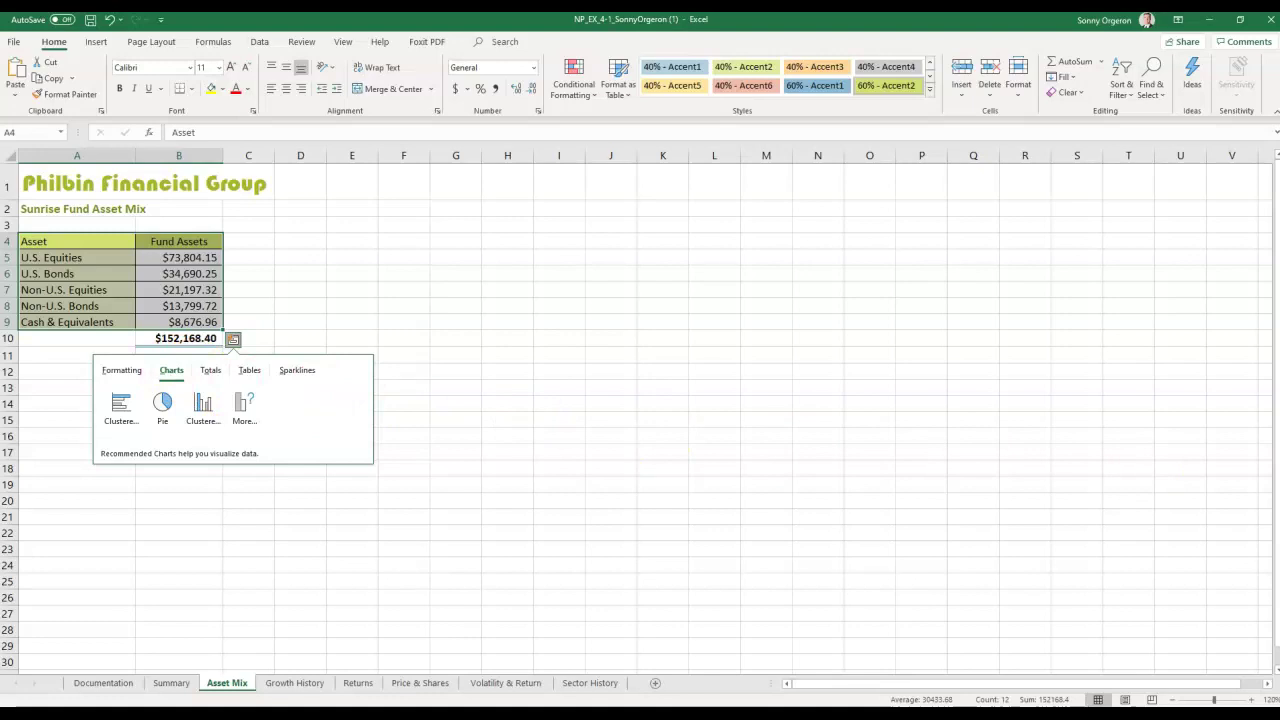
pyautogui.click(164, 405)
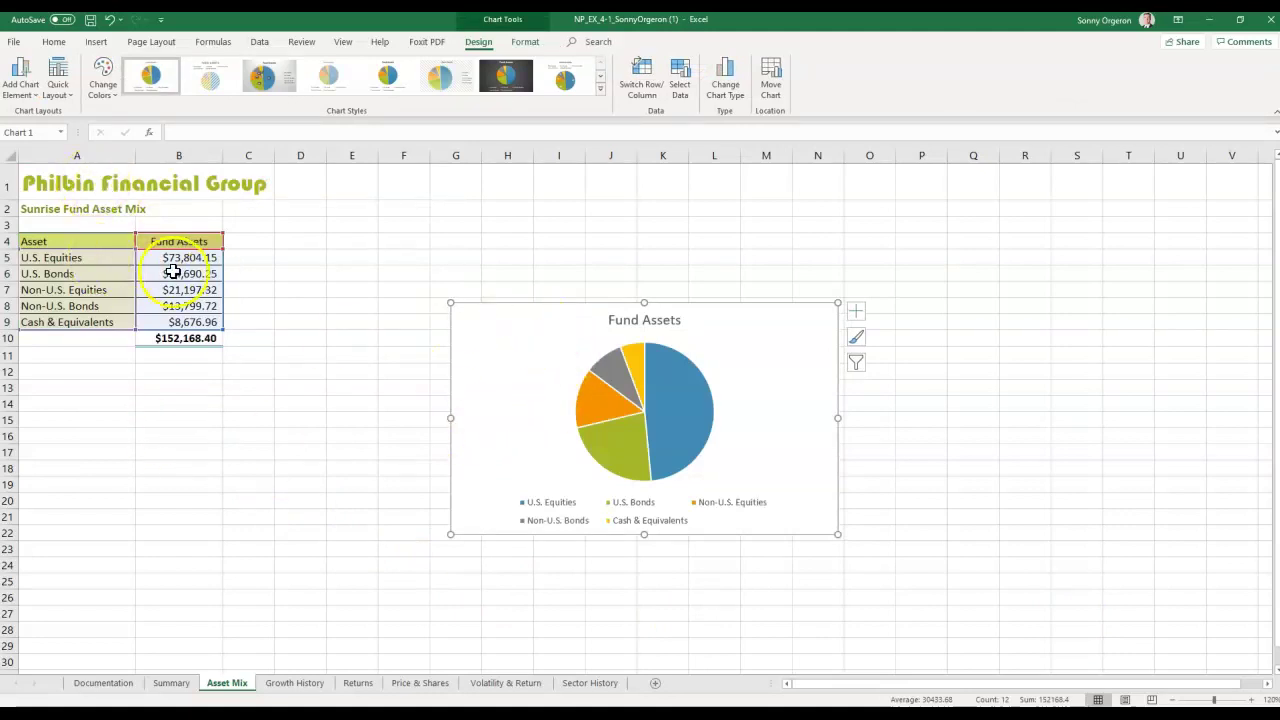
# Step: Move the pie chart up beside the asset table, starting around row 4, and leave the chart area selected
pyautogui.moveTo(471, 337); pyautogui.dragTo(373, 268)
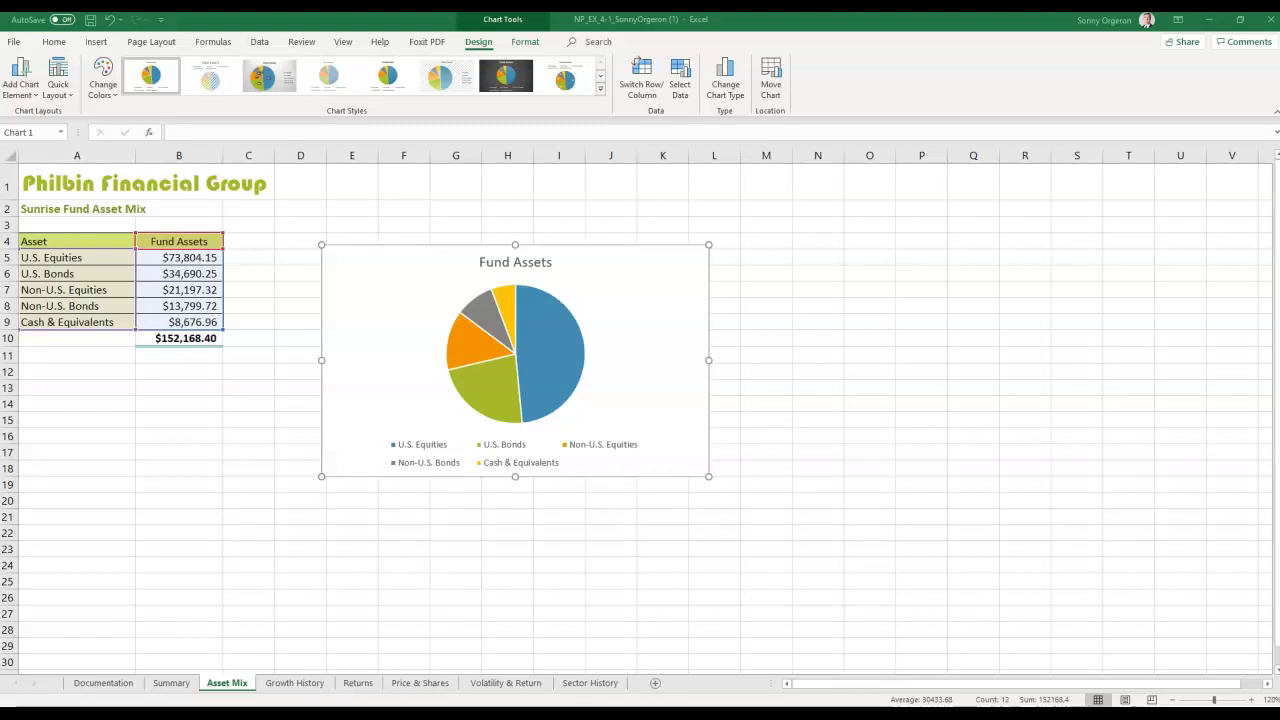
pyautogui.click(502, 581)
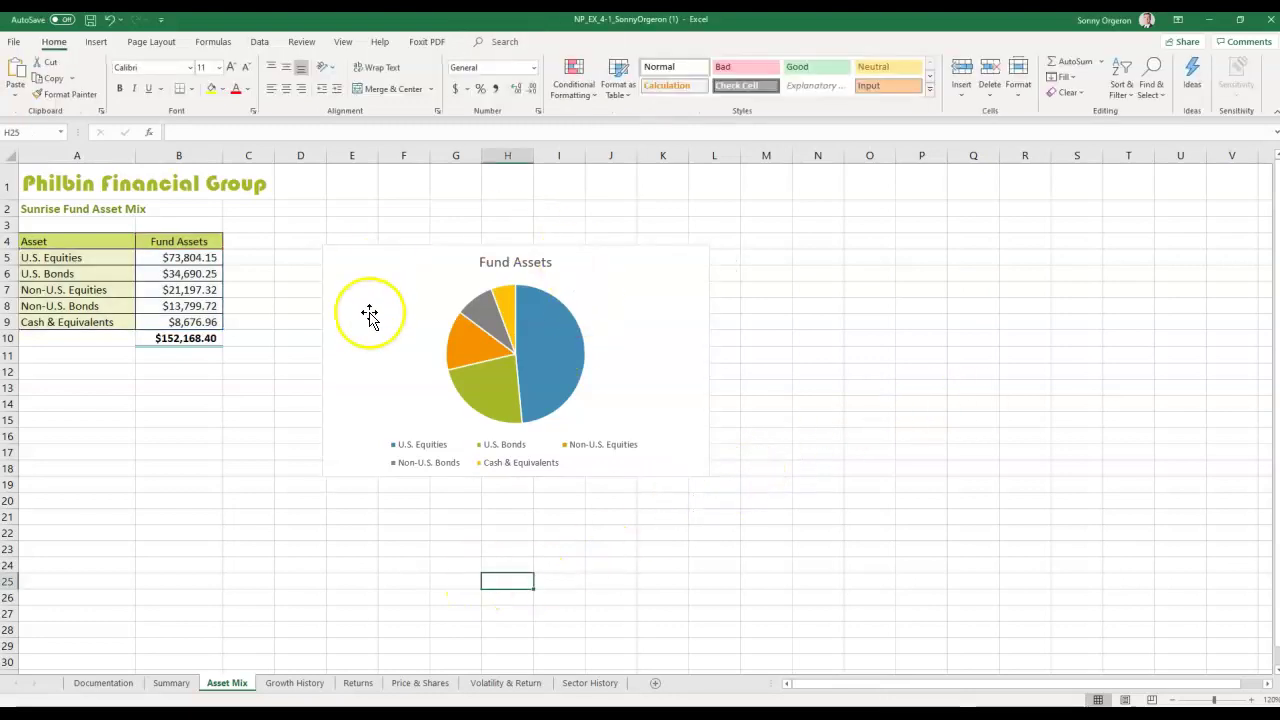
pyautogui.click(503, 356)
pyautogui.click(366, 313)
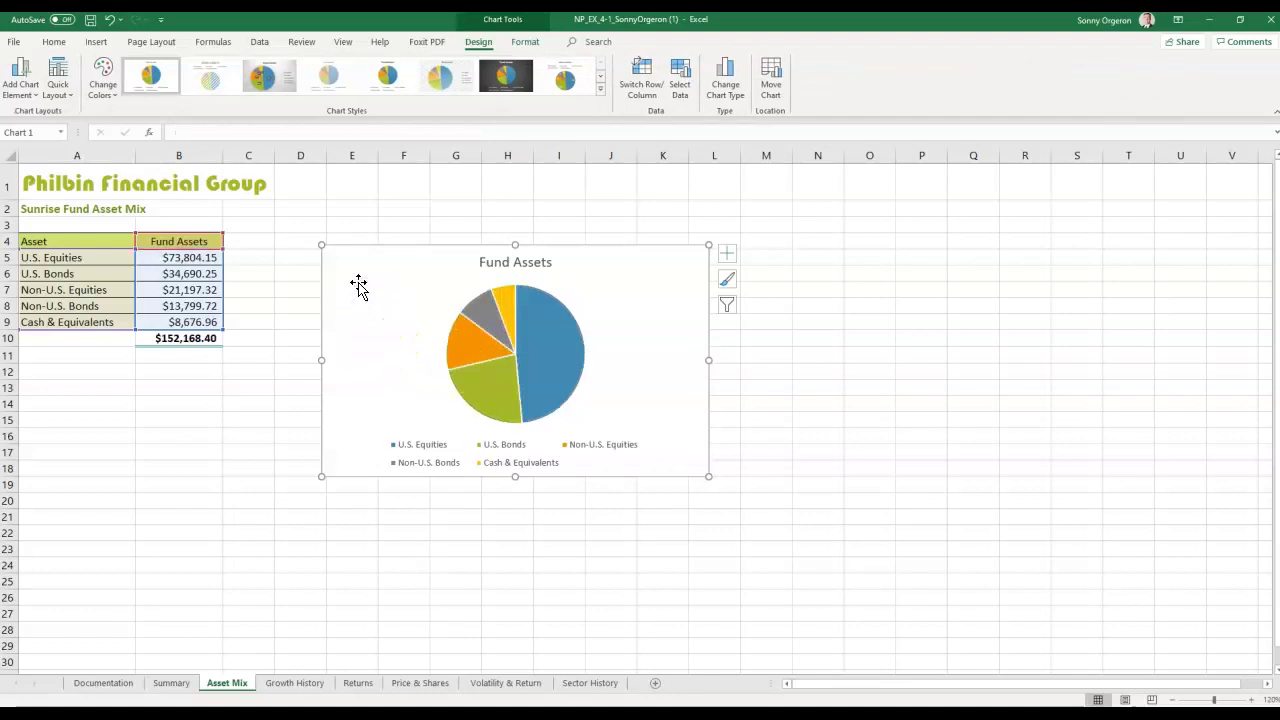
pyautogui.click(357, 281)
pyautogui.moveTo(510, 345)
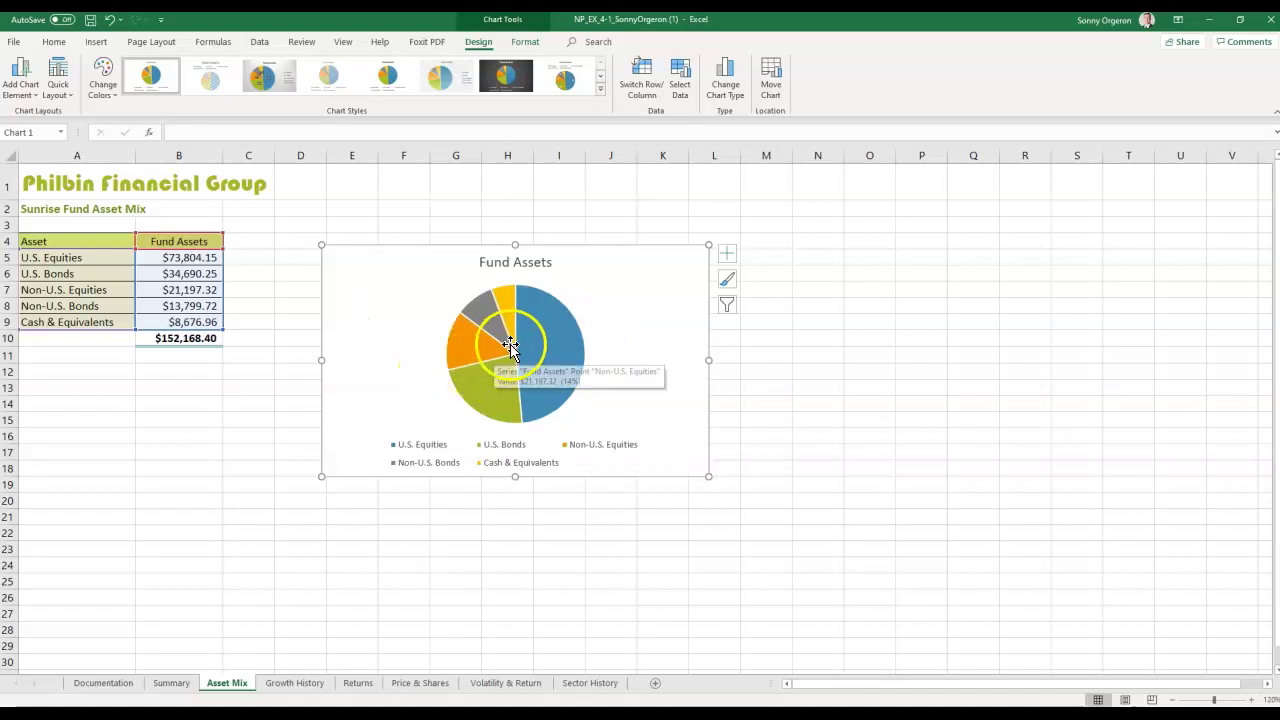
# Step: Move the pie chart to the Summary sheet as an embedded object
pyautogui.rightClick(355, 283)
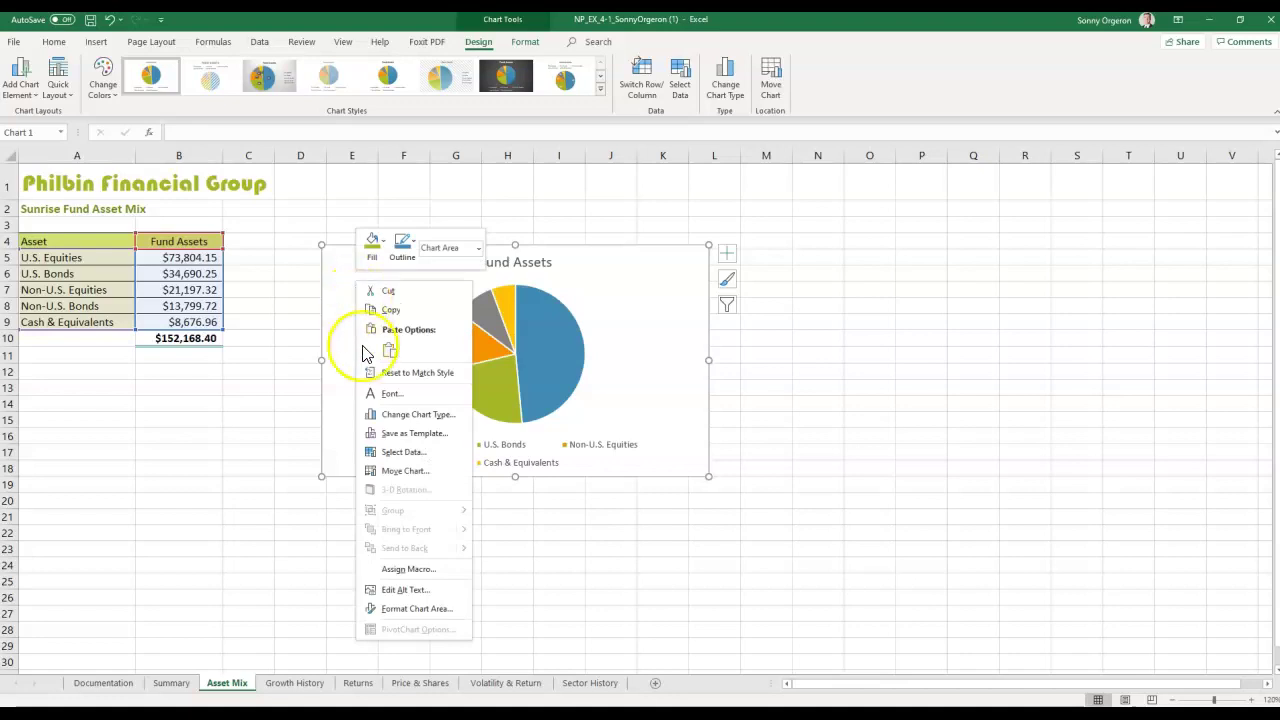
pyautogui.click(415, 476)
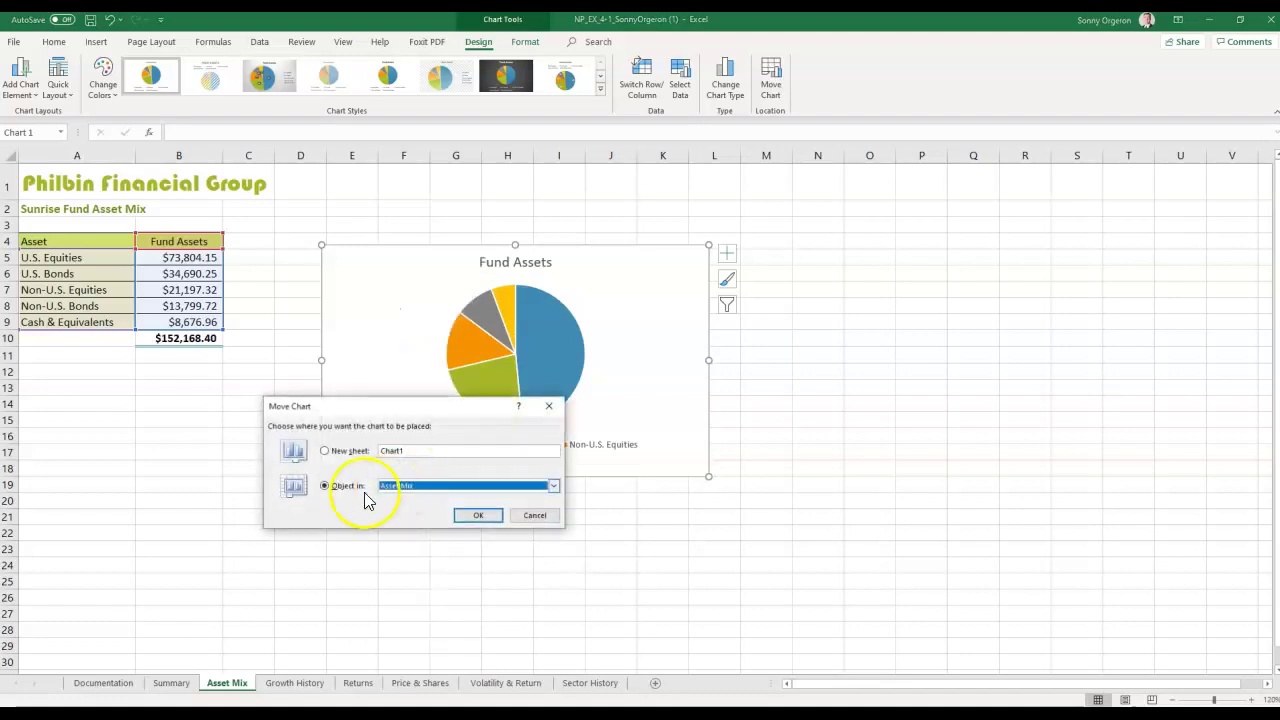
pyautogui.click(403, 451)
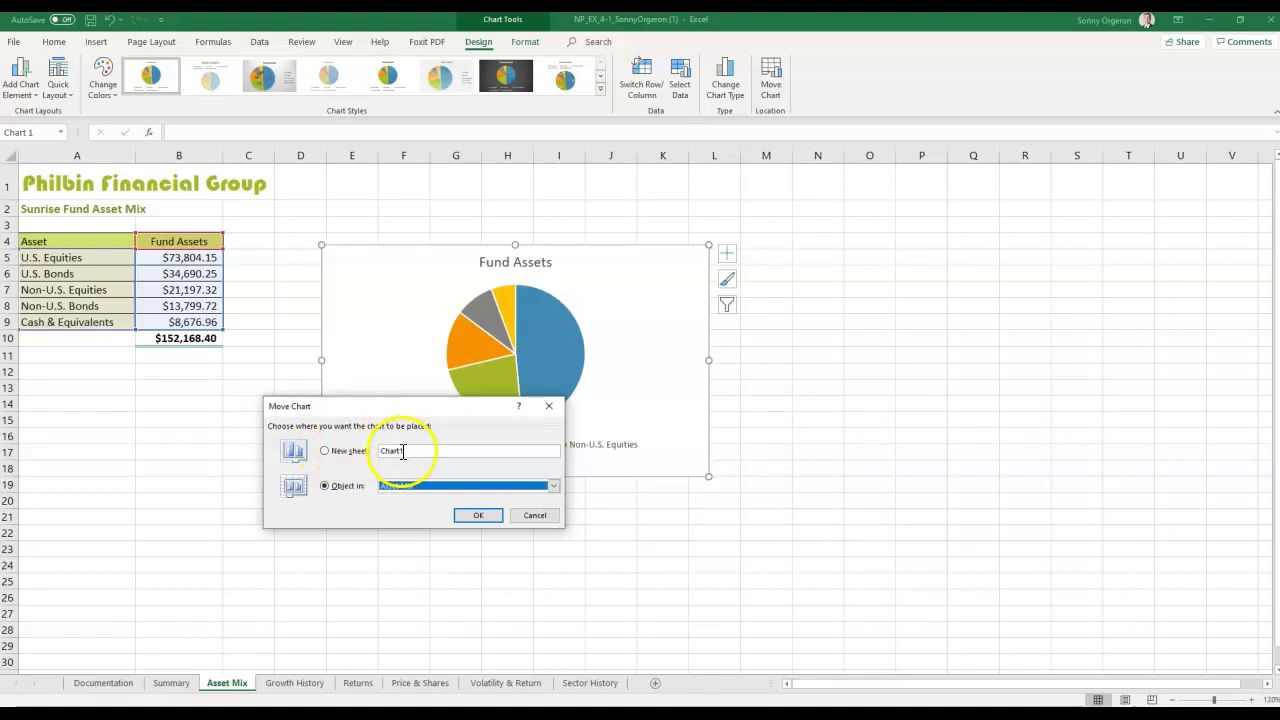
pyautogui.click(340, 486)
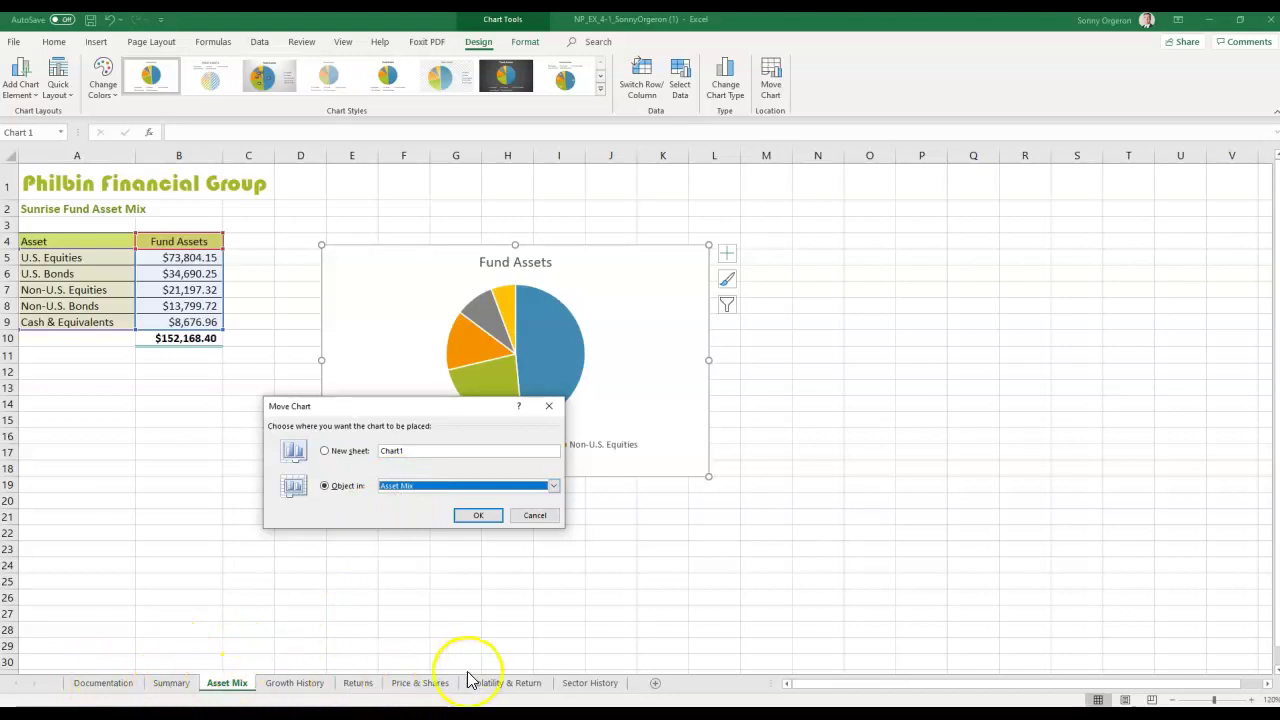
pyautogui.click(553, 486)
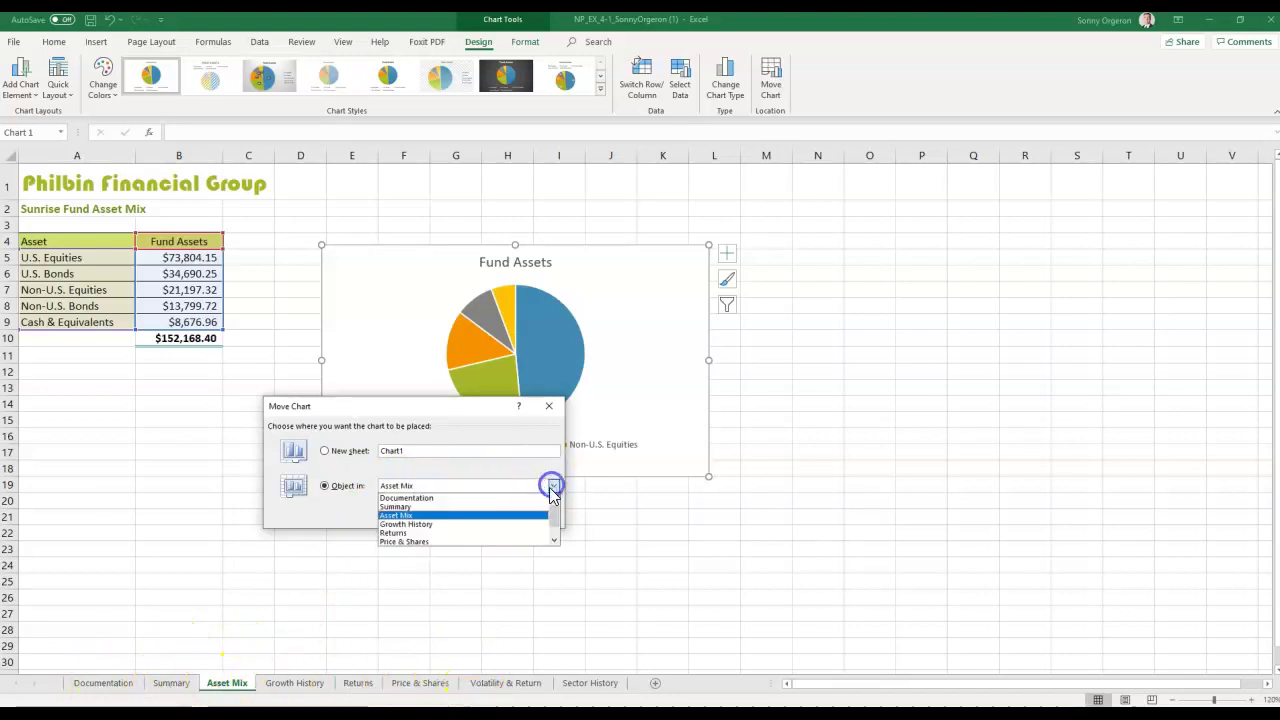
pyautogui.click(449, 507)
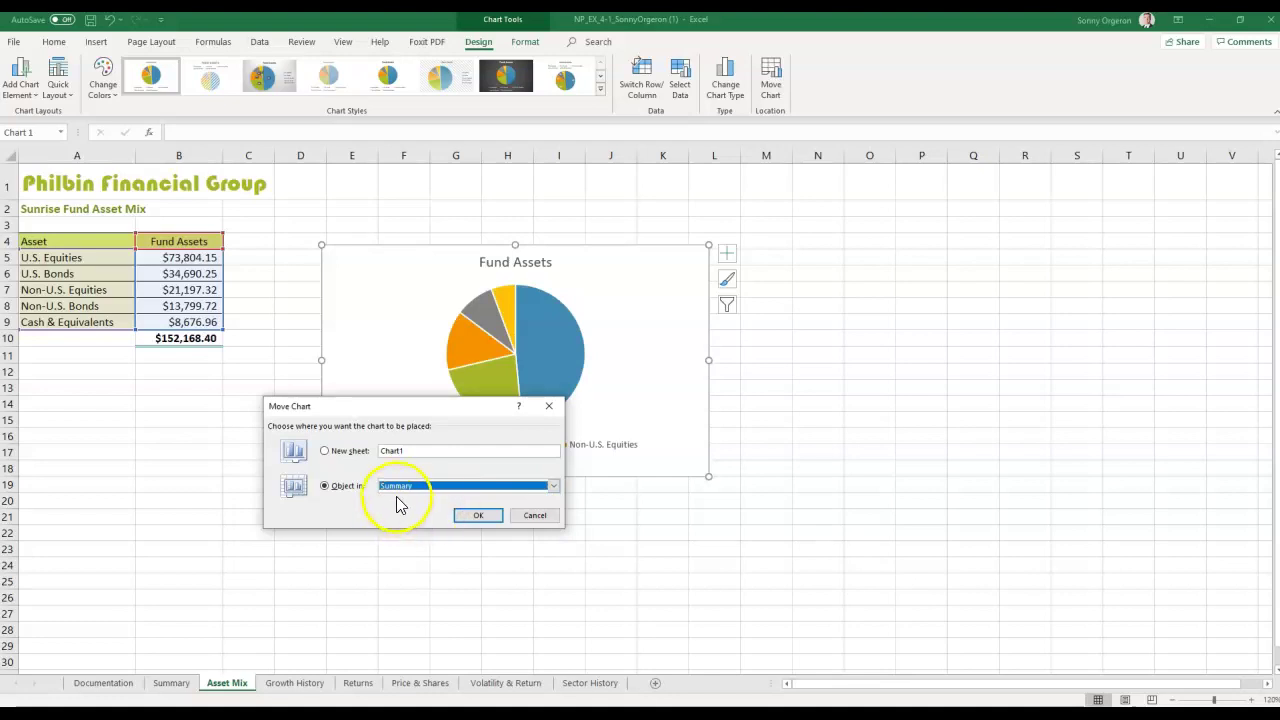
pyautogui.click(474, 516)
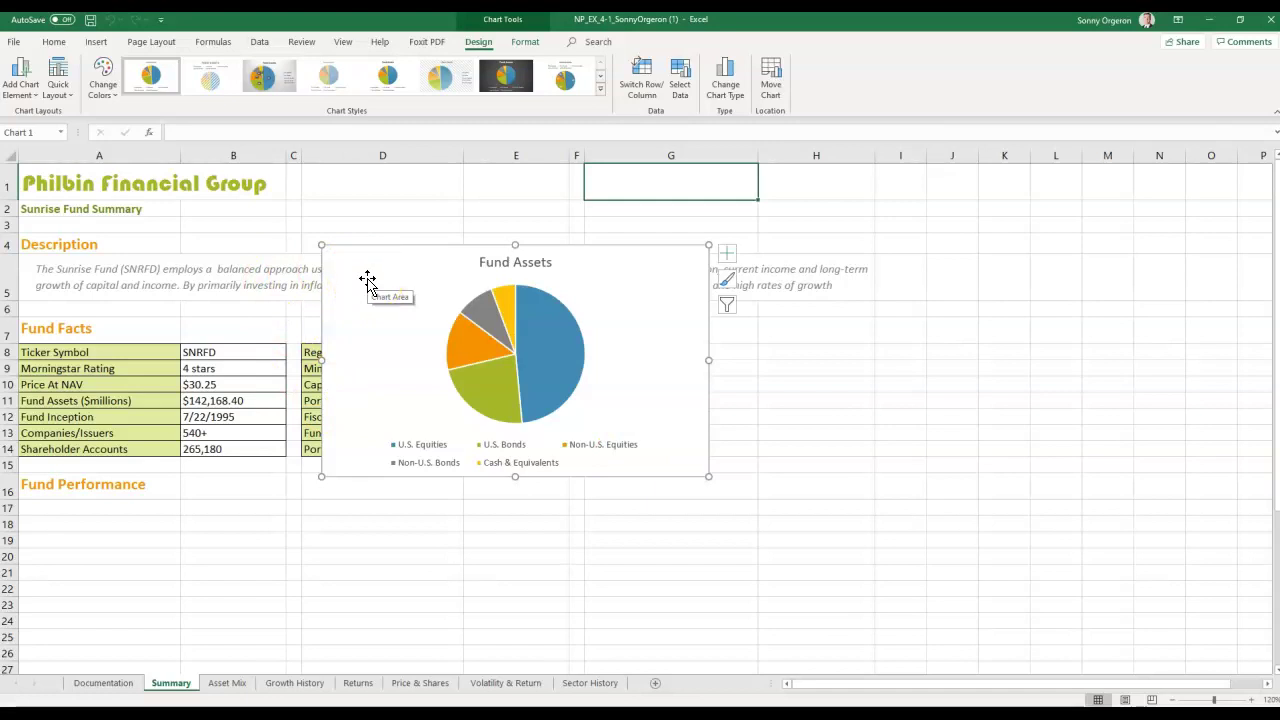
# Step: Move the Fund Assets pie chart beside the Fund Facts tables and resize it to cover the range G7:H14
pyautogui.press('alt')
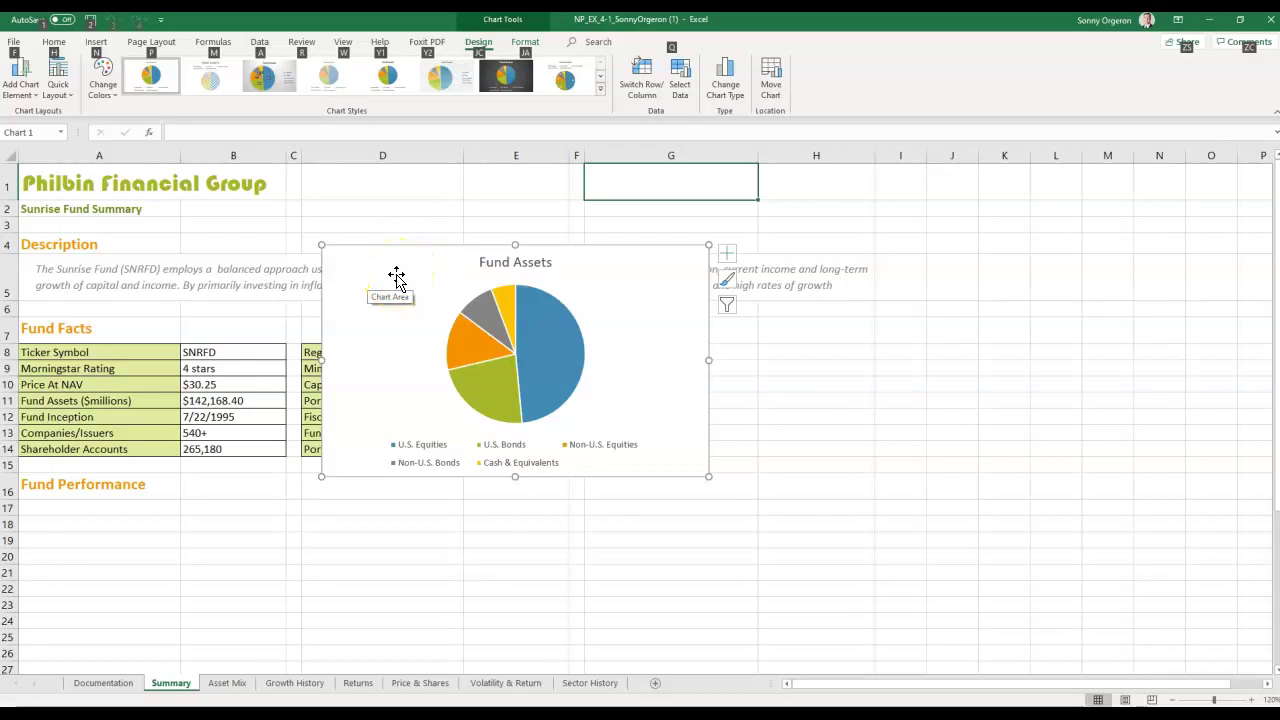
pyautogui.moveTo(355, 270)
pyautogui.mouseDown()
pyautogui.moveTo(389, 331)
pyautogui.moveTo(593, 338)
pyautogui.moveTo(631, 357)
pyautogui.moveTo(674, 346)
pyautogui.moveTo(620, 344)
pyautogui.mouseUp()
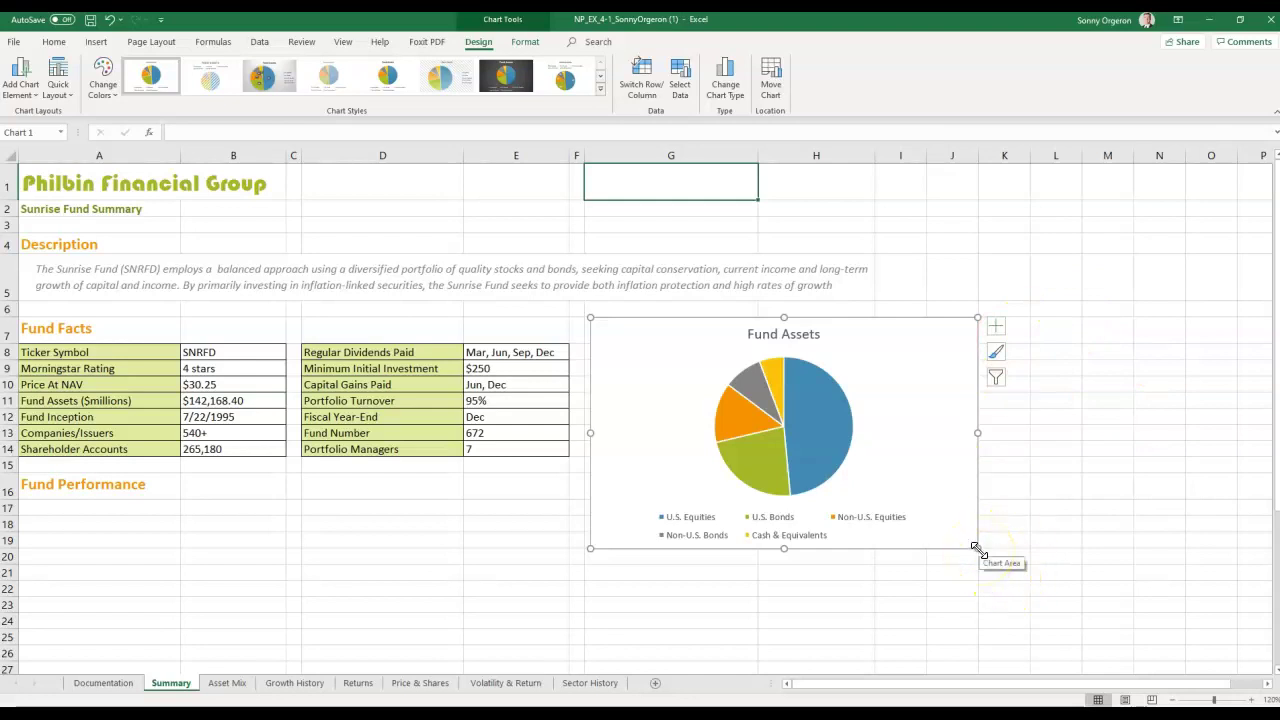
pyautogui.moveTo(977, 548); pyautogui.dragTo(853, 456)
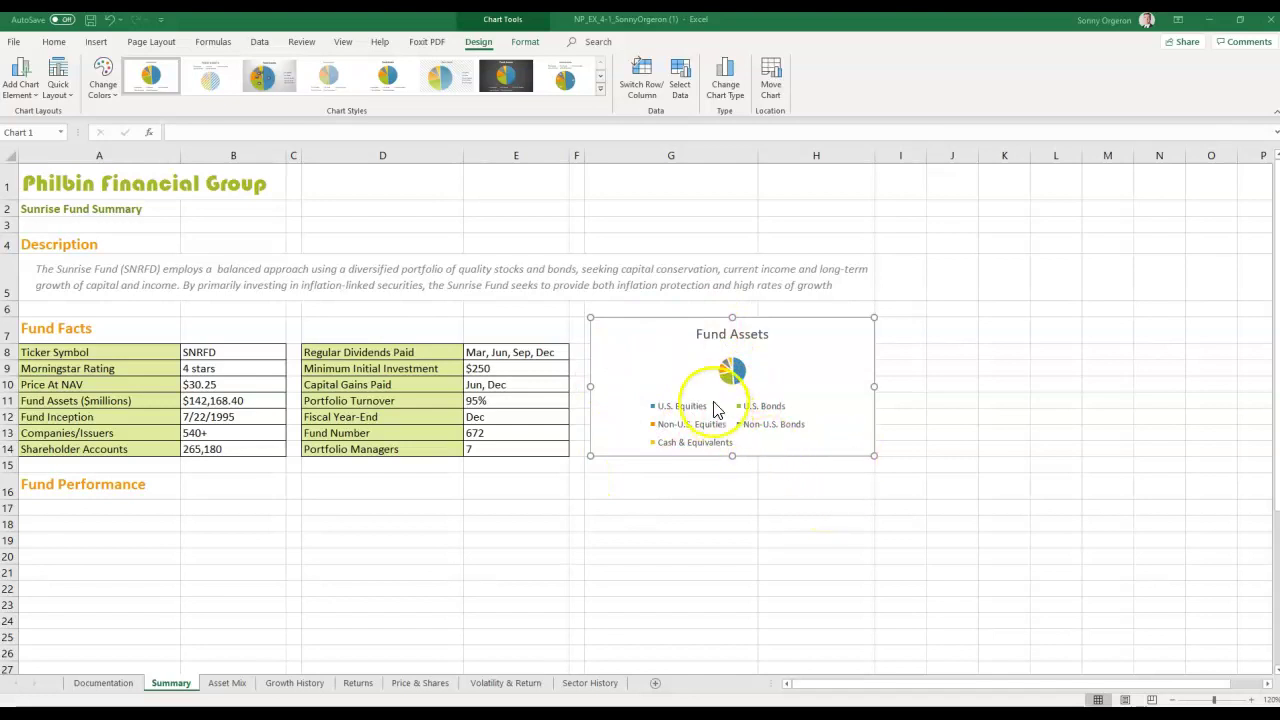
# Step: Add data labels to the Fund Assets pie chart, keeping the chart title and legend
pyautogui.click(610, 342)
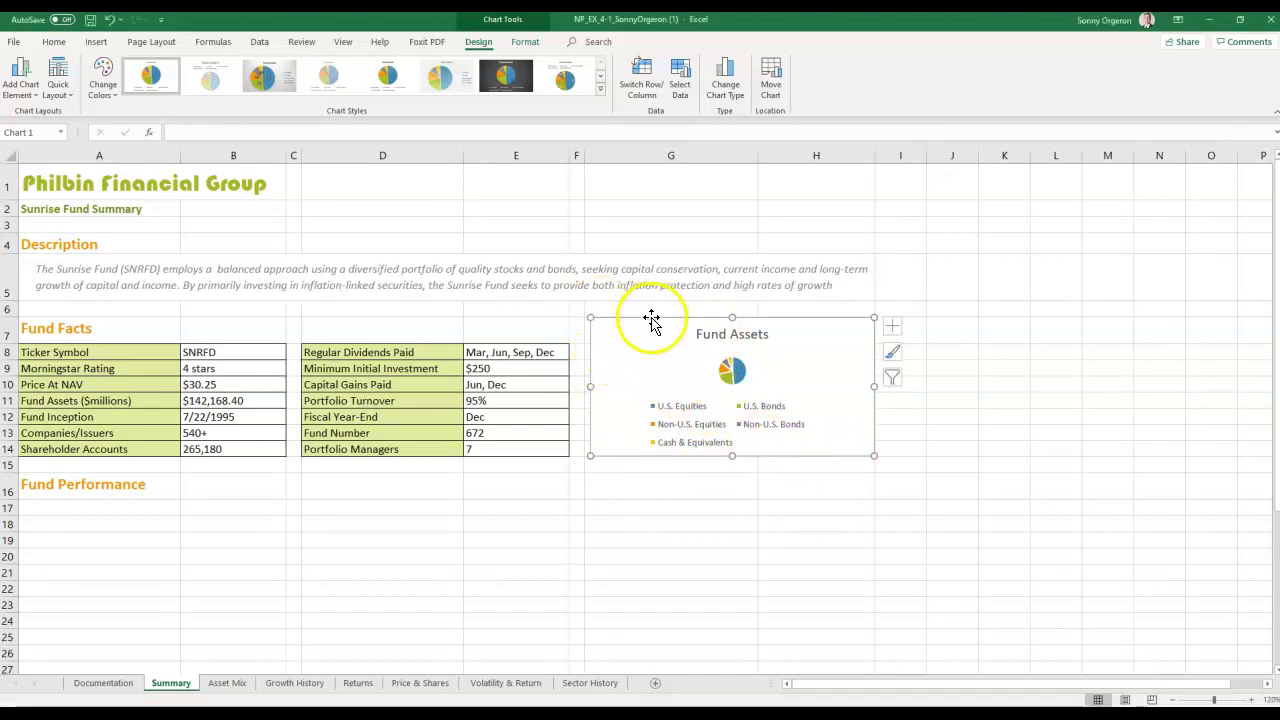
pyautogui.click(892, 329)
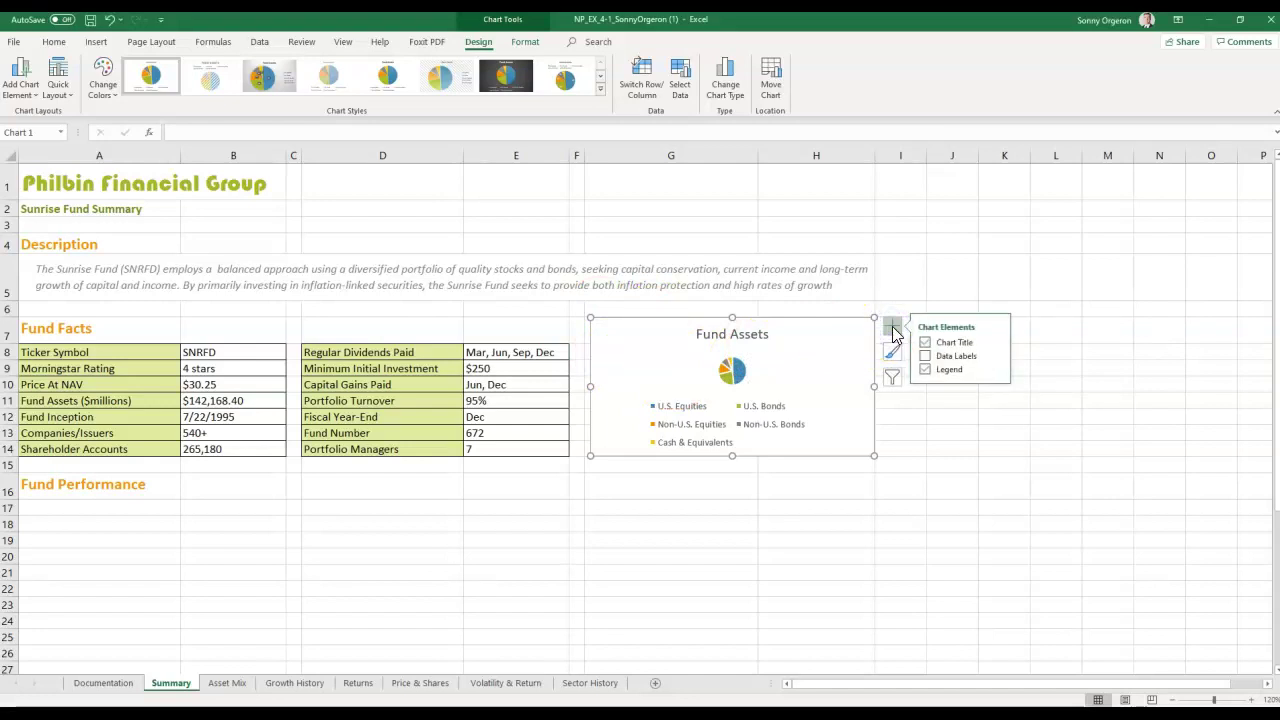
pyautogui.click(926, 357)
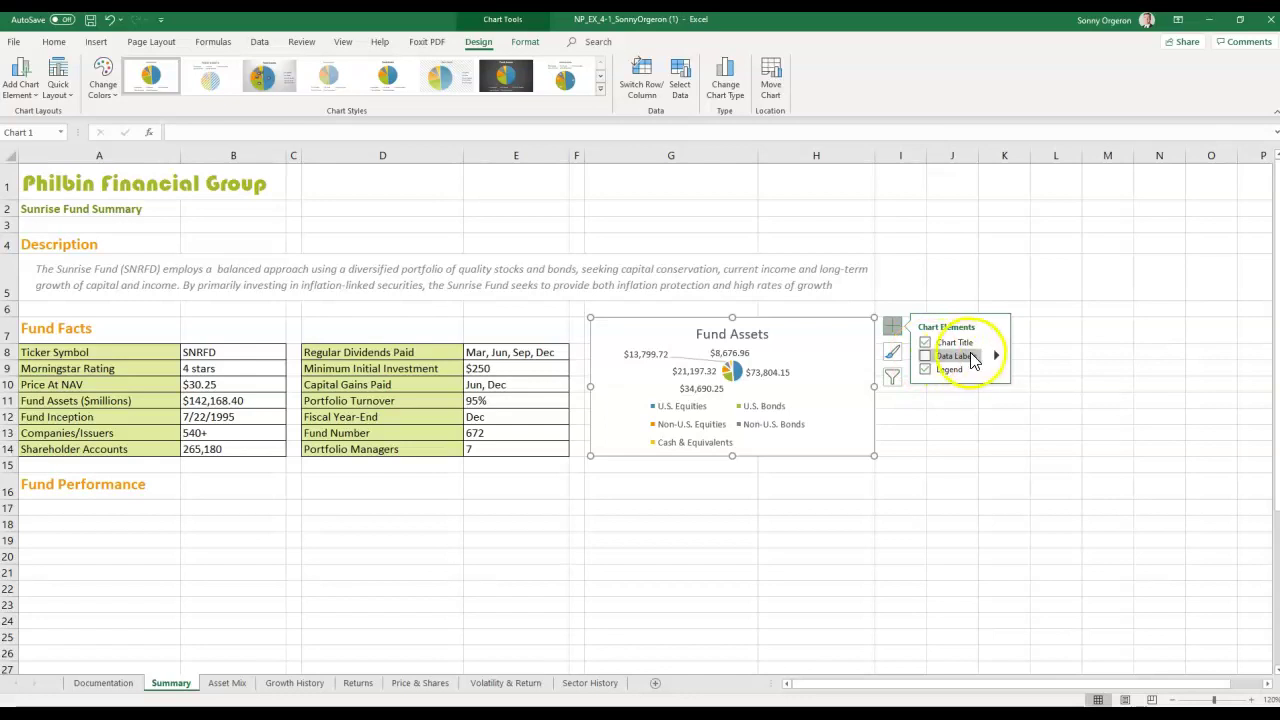
pyautogui.click(948, 358)
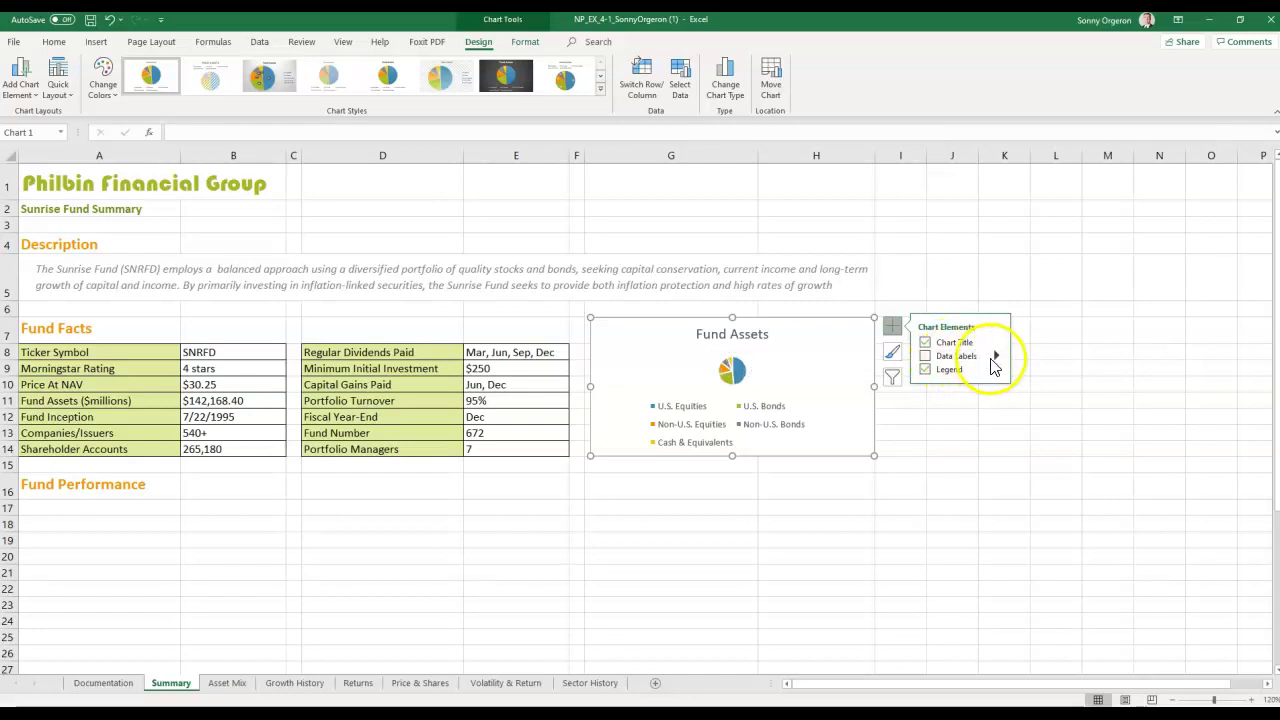
pyautogui.click(1000, 362)
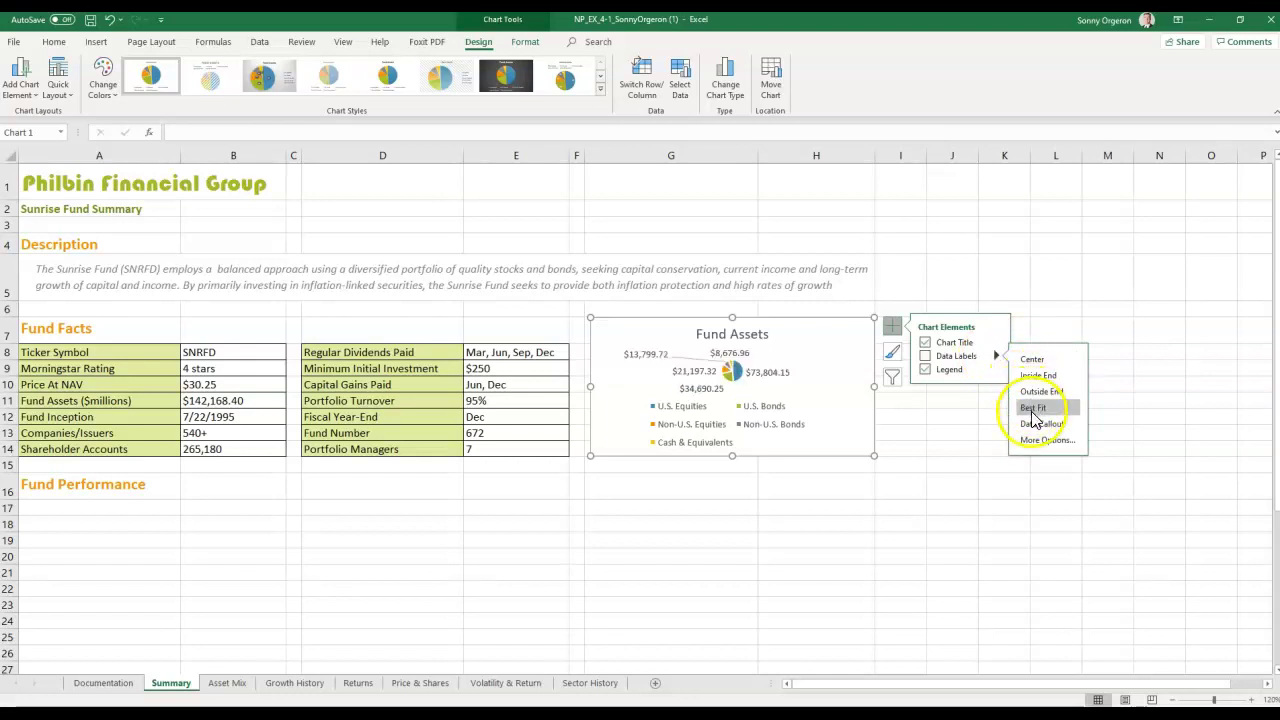
pyautogui.click(925, 357)
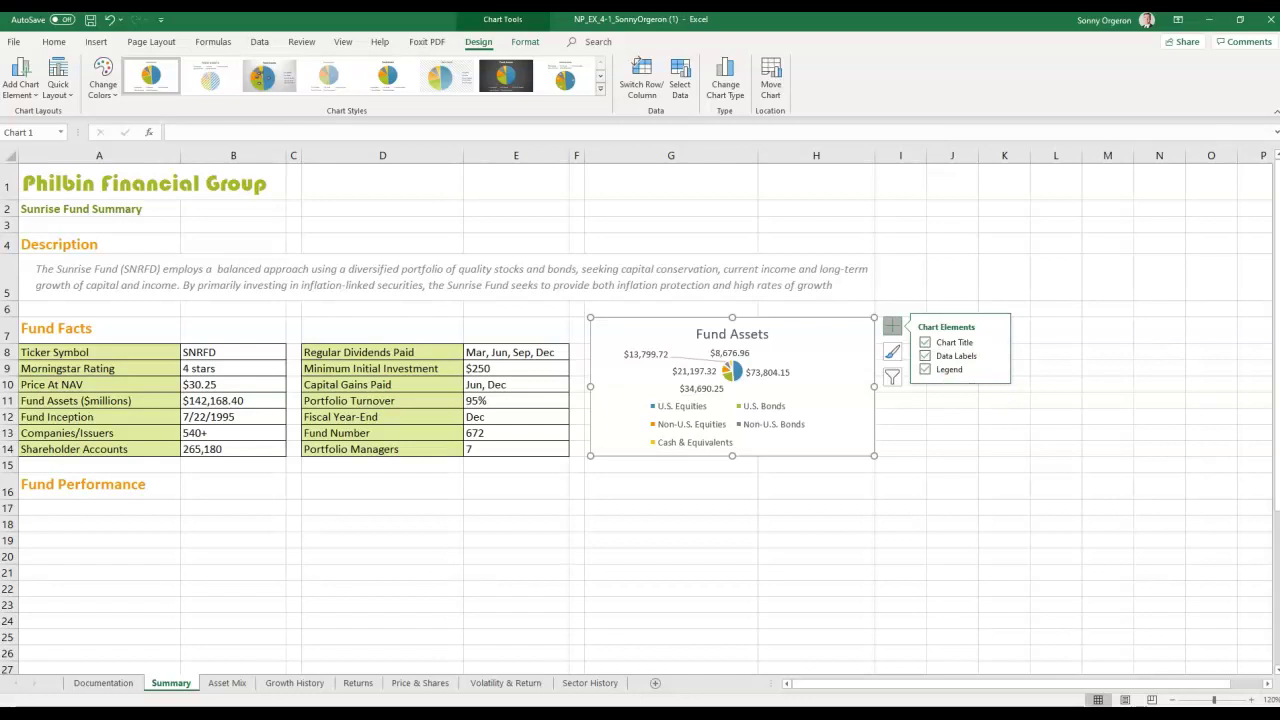
pyautogui.press('Escape')
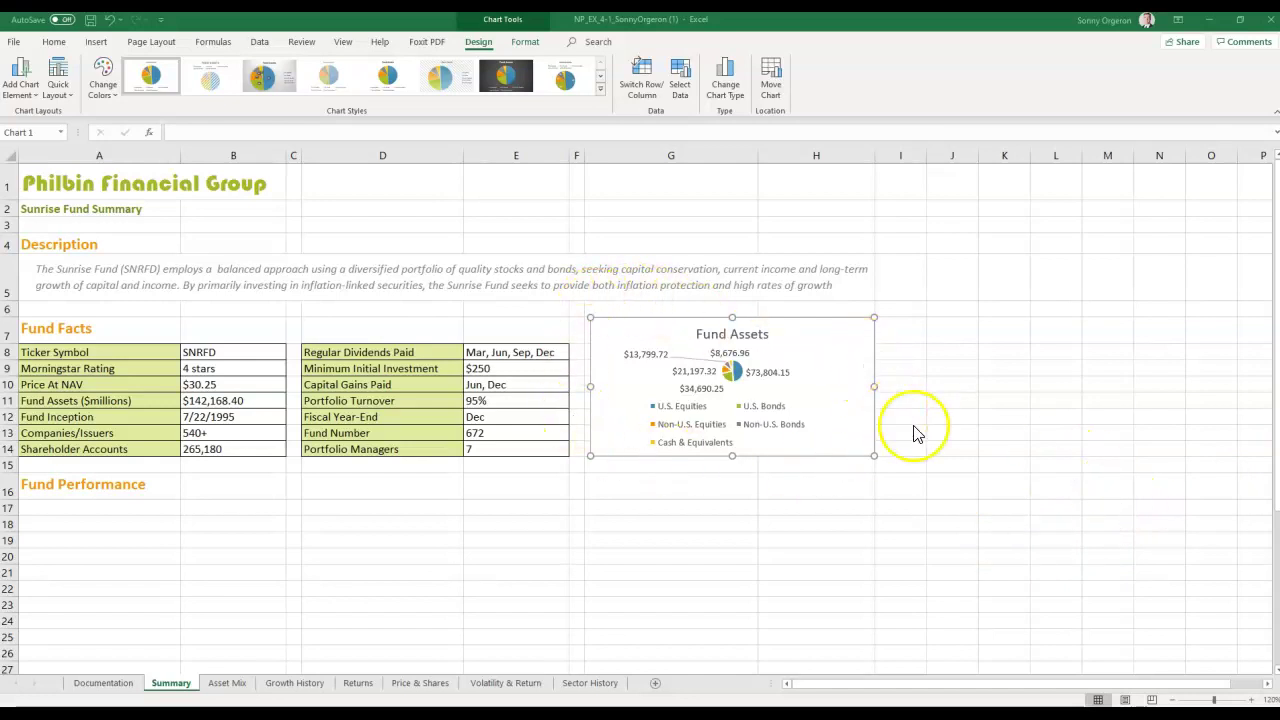
# Step: Format the pie chart's data labels to show percentages instead of values, with leader lines kept on
pyautogui.click(892, 328)
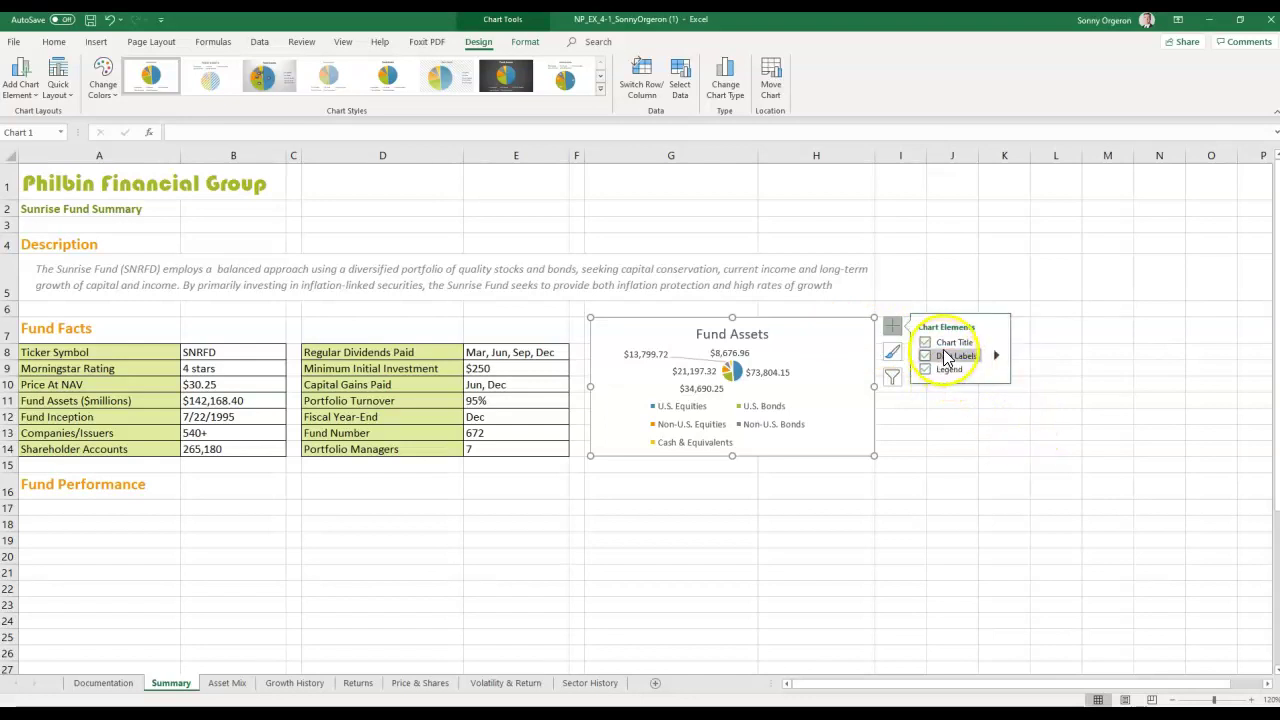
pyautogui.click(996, 356)
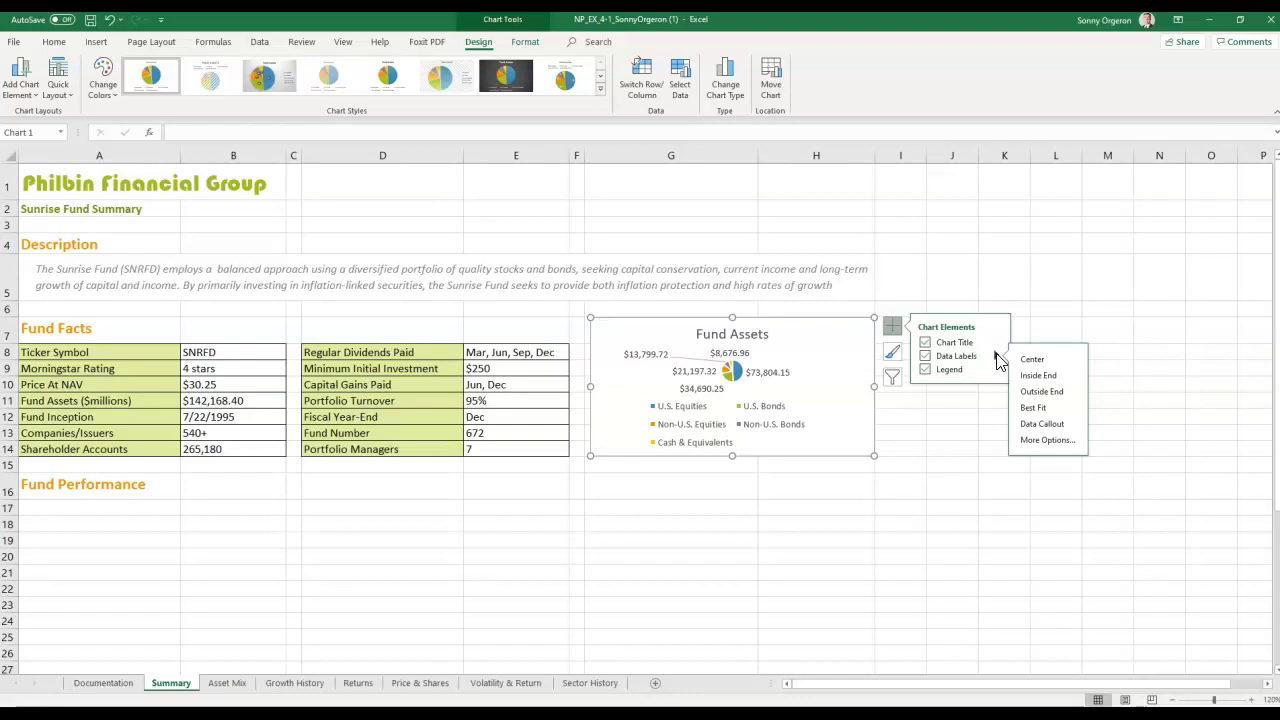
pyautogui.click(1052, 442)
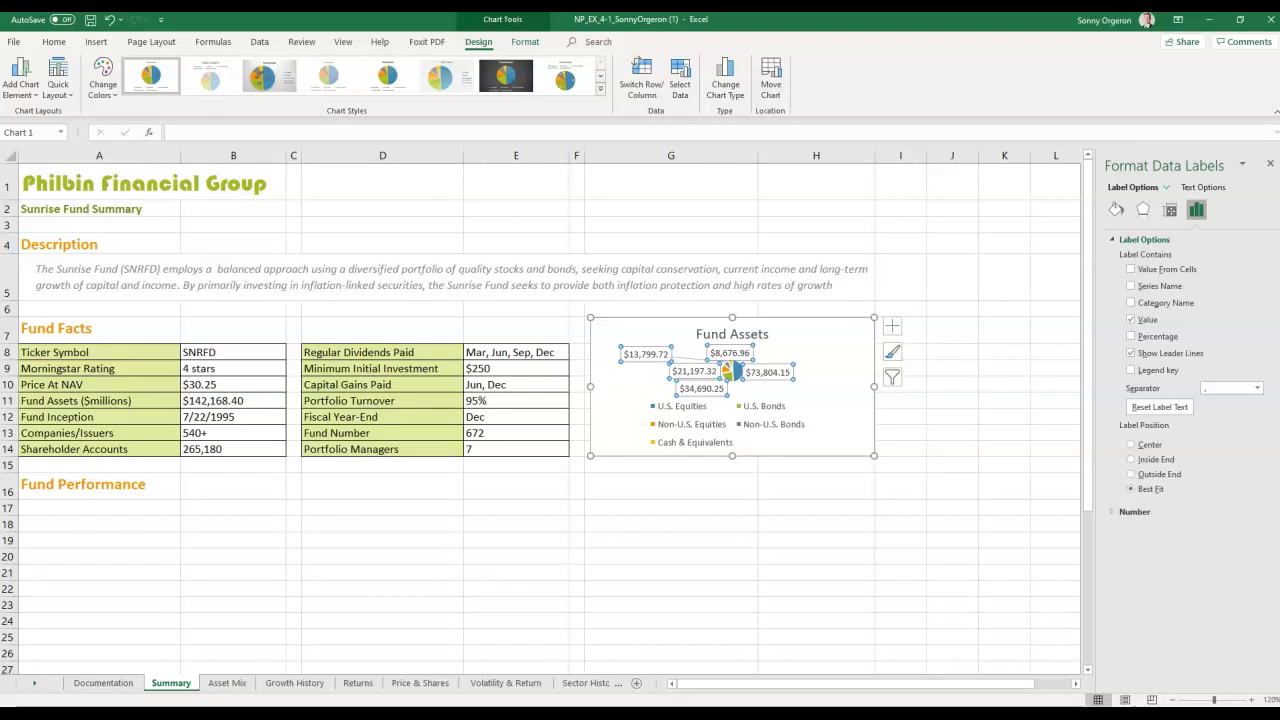
pyautogui.click(1195, 211)
pyautogui.click(1131, 337)
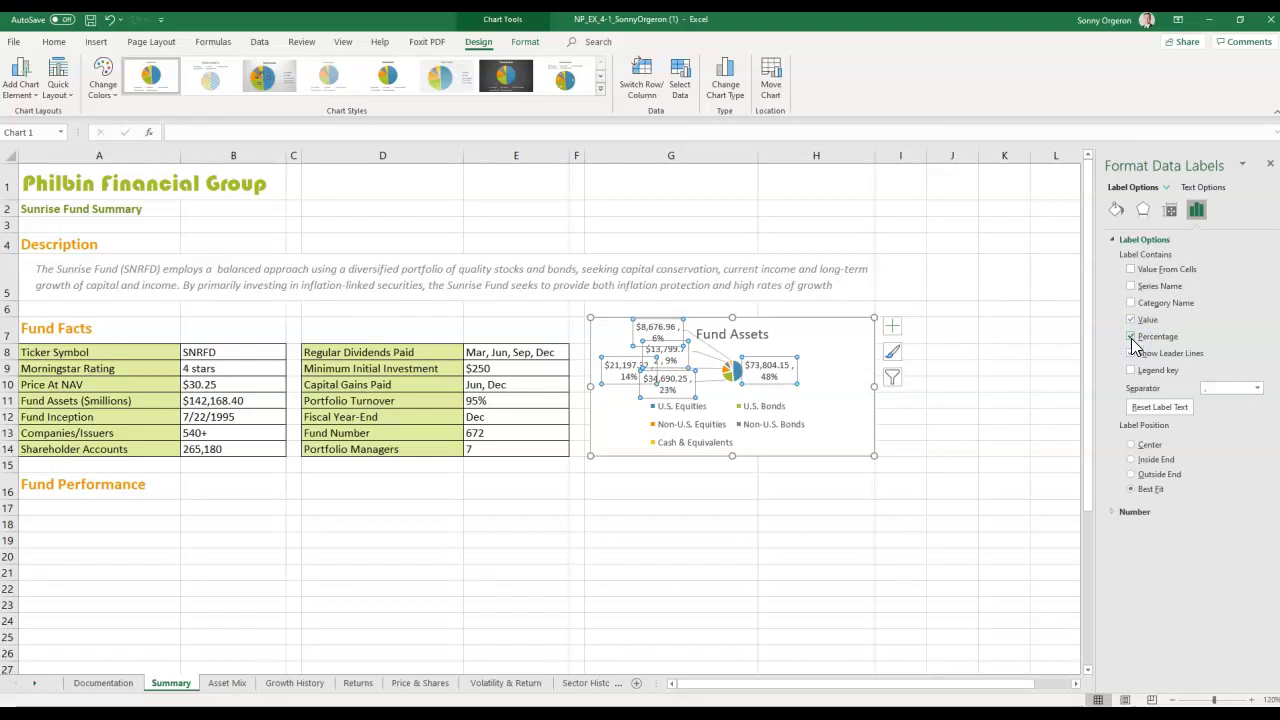
pyautogui.click(1131, 353)
pyautogui.click(1132, 324)
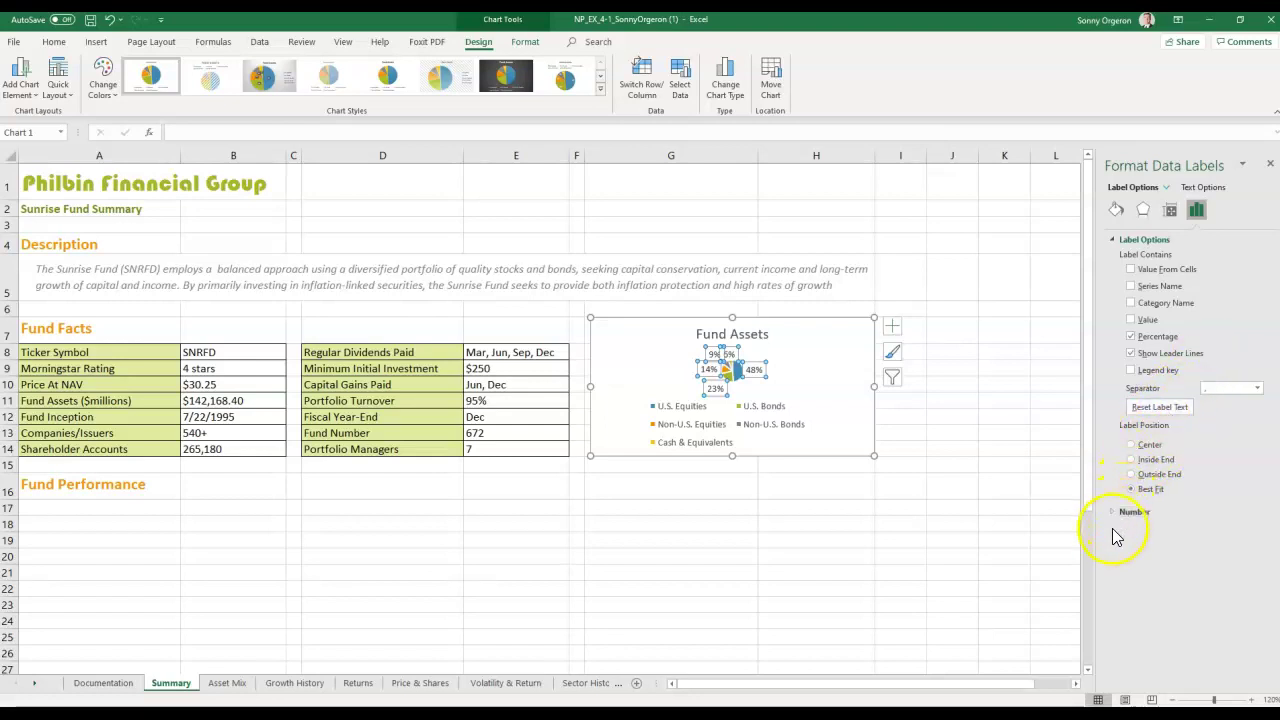
# Step: Set the label position of the pie chart's data labels to Outside End
pyautogui.rightClick(27, 678)
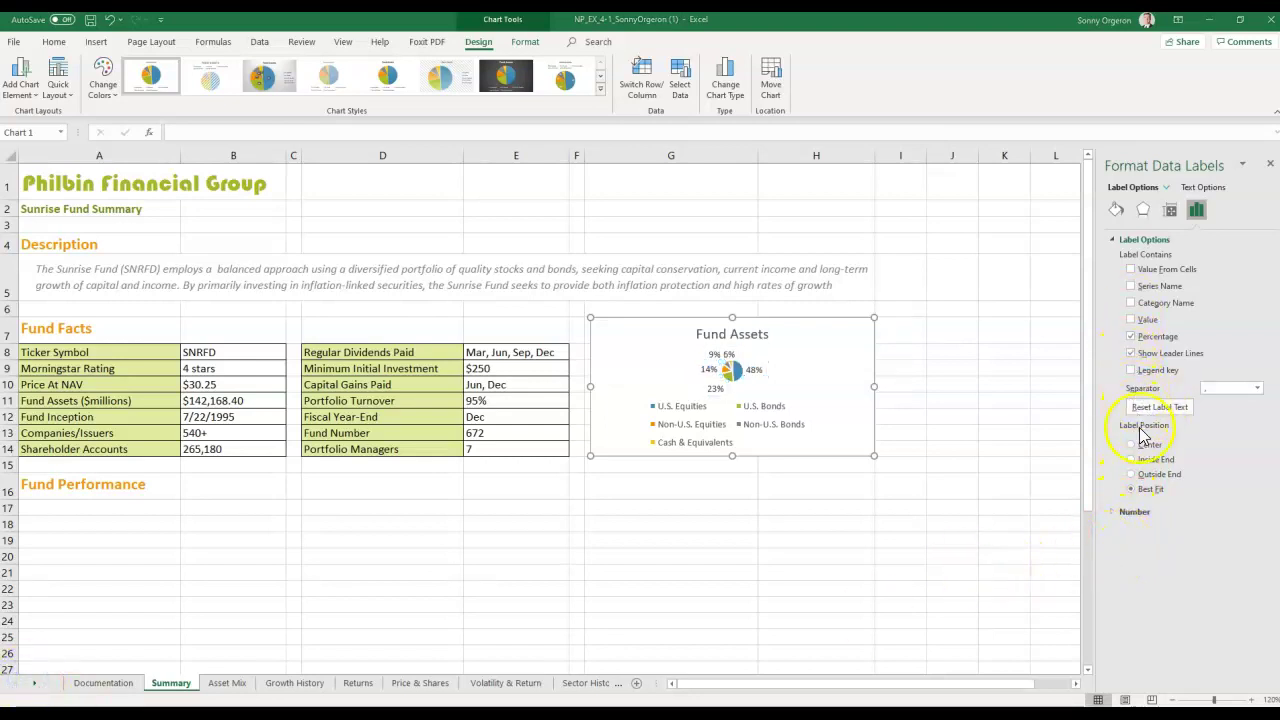
pyautogui.click(1131, 488)
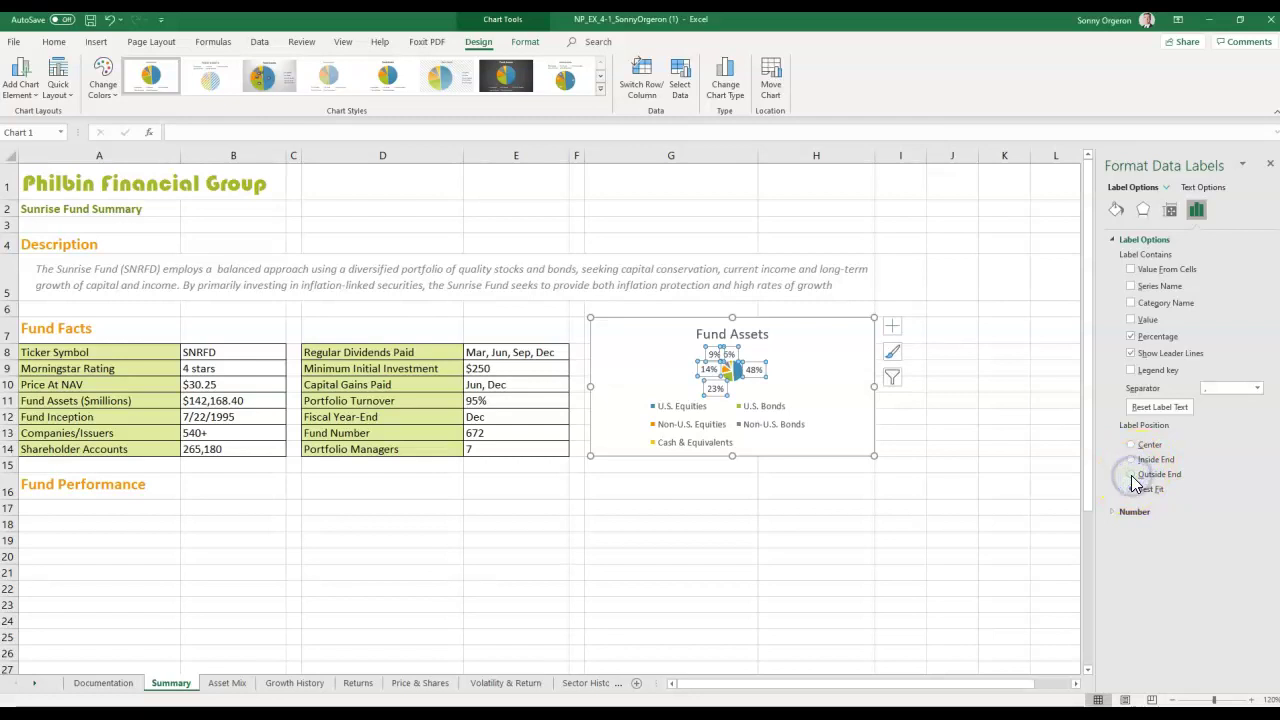
pyautogui.click(1132, 476)
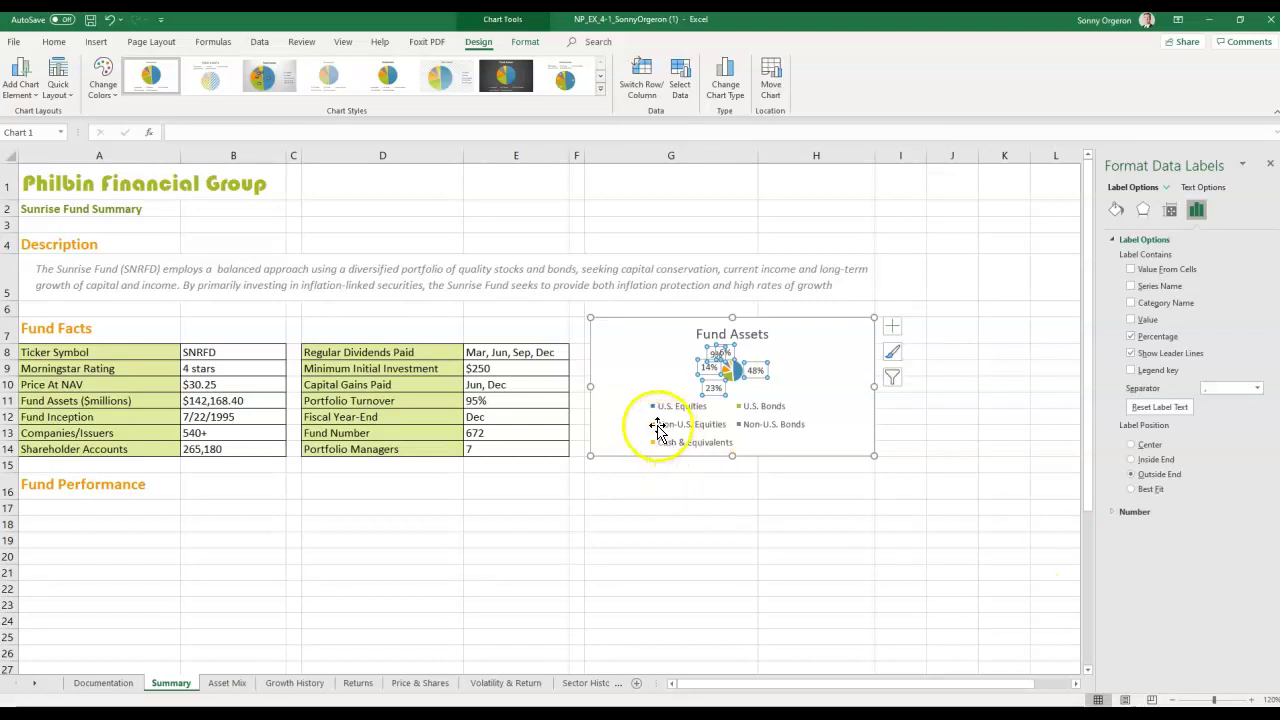
# Step: Set the pie chart's legend position to Right, without overlapping the chart
pyautogui.click(738, 447)
pyautogui.click(725, 448)
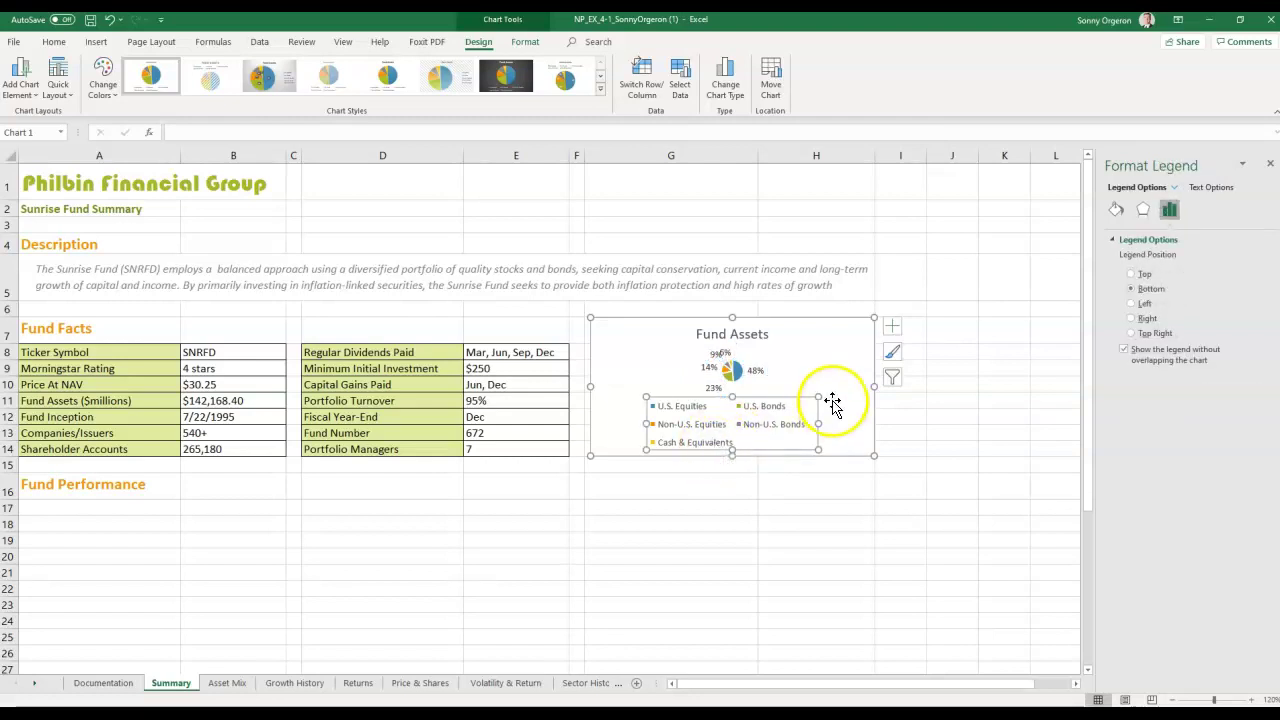
pyautogui.click(1112, 242)
pyautogui.click(1112, 244)
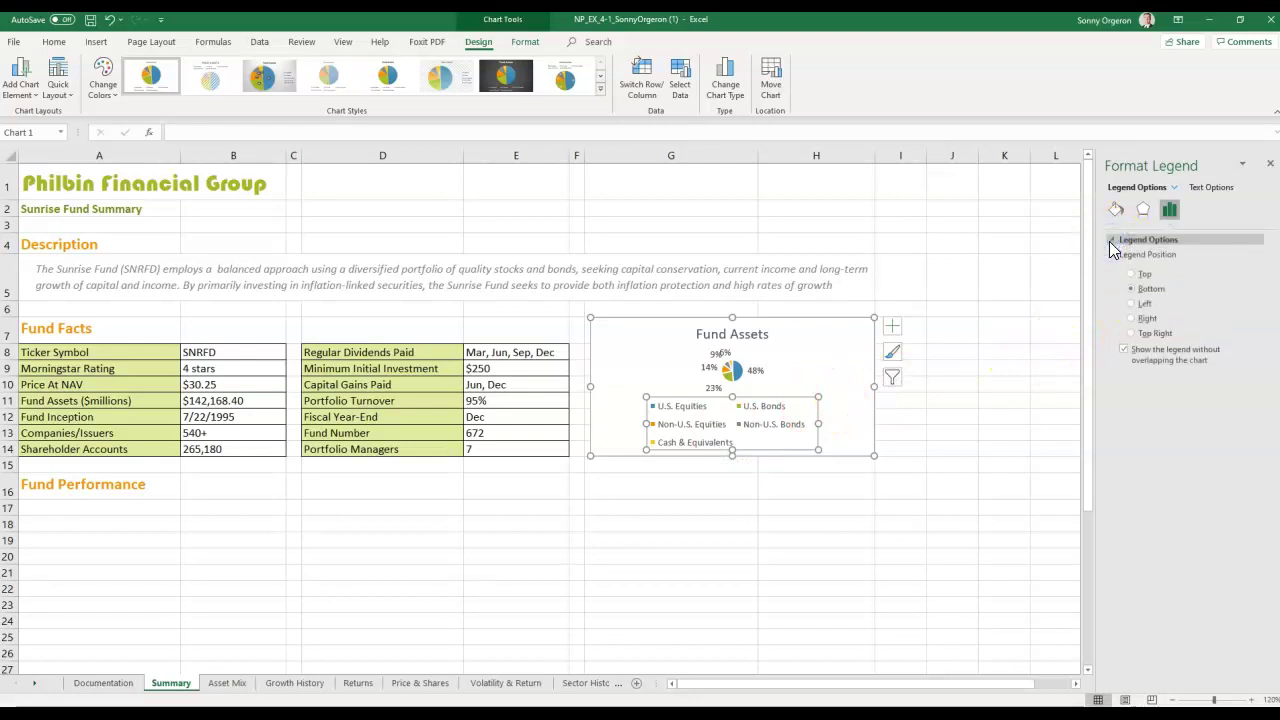
pyautogui.click(1136, 319)
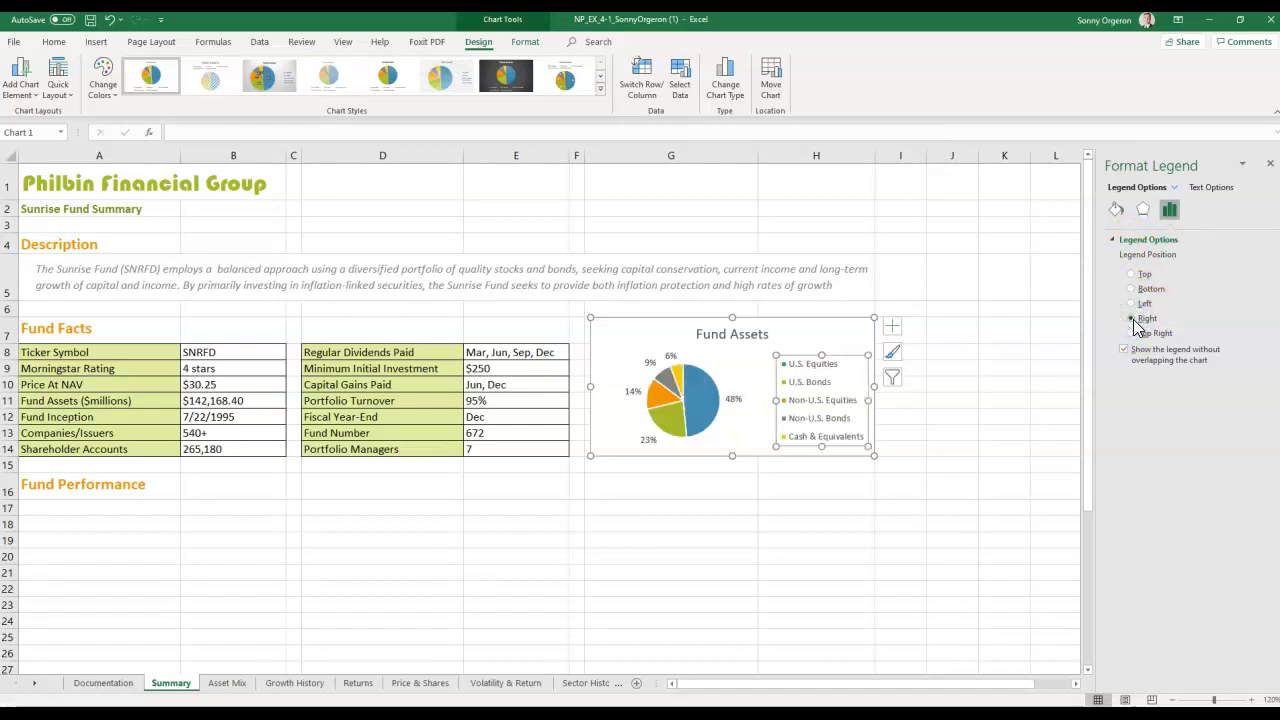
pyautogui.click(1147, 318)
# Step: Give the pie chart's legend a solid fill in Gold, Accent 5, Lighter 80%, and close the legend formatting
pyautogui.click(1117, 212)
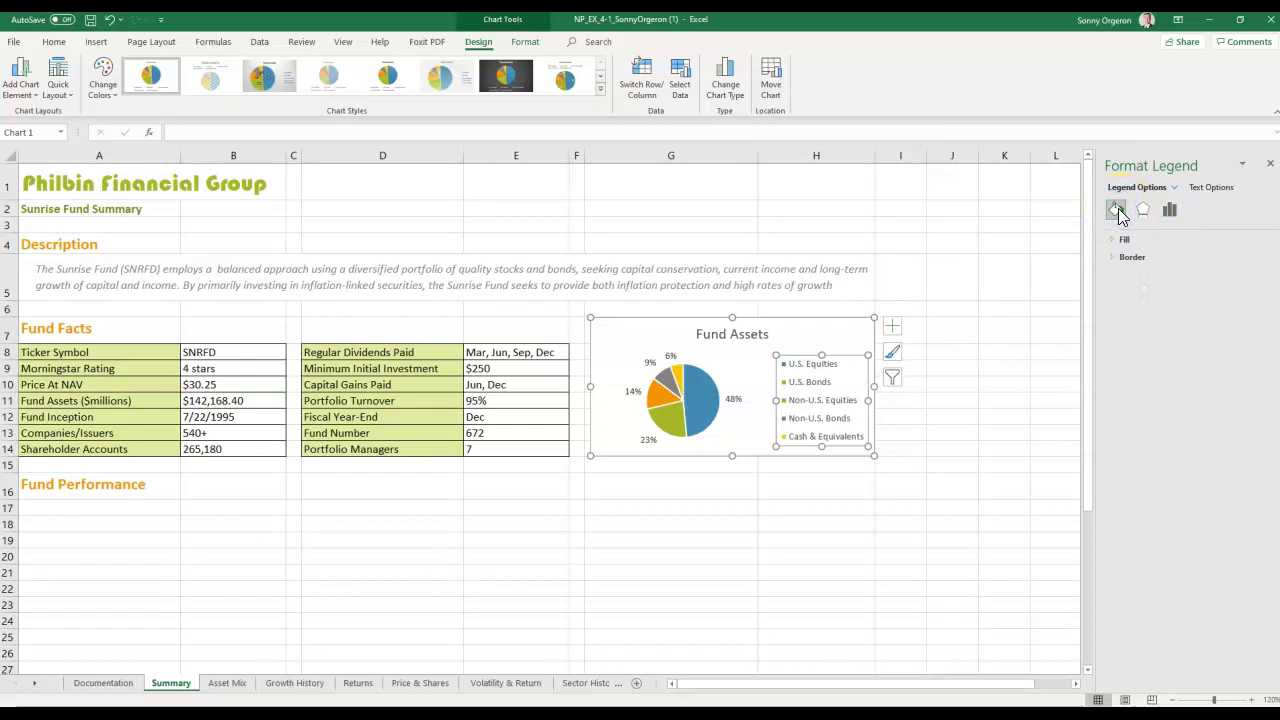
pyautogui.click(1112, 241)
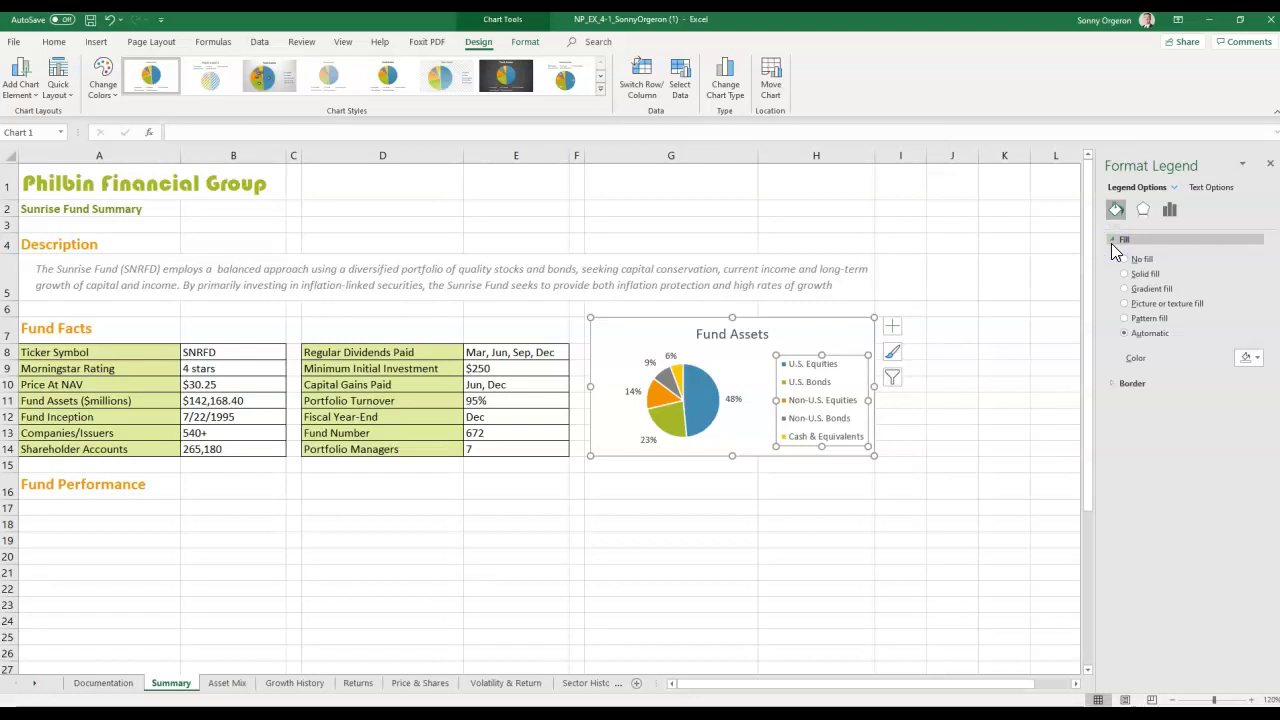
pyautogui.click(1124, 273)
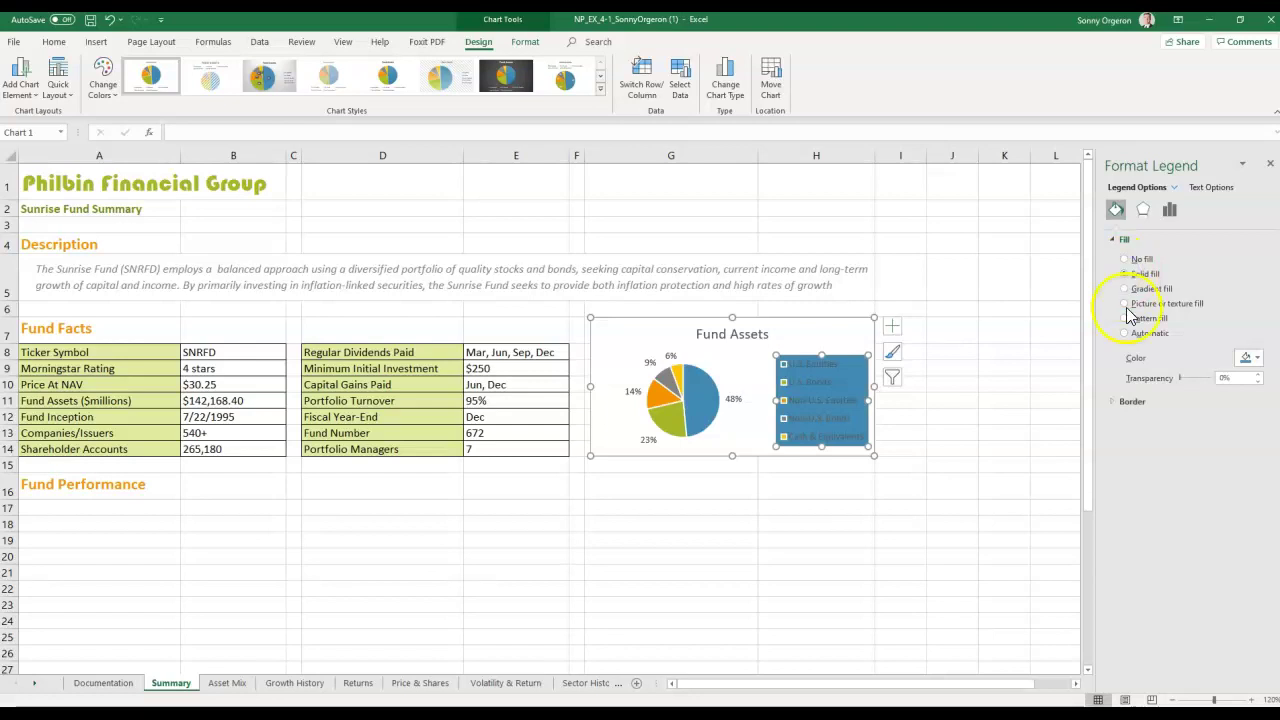
pyautogui.click(1254, 362)
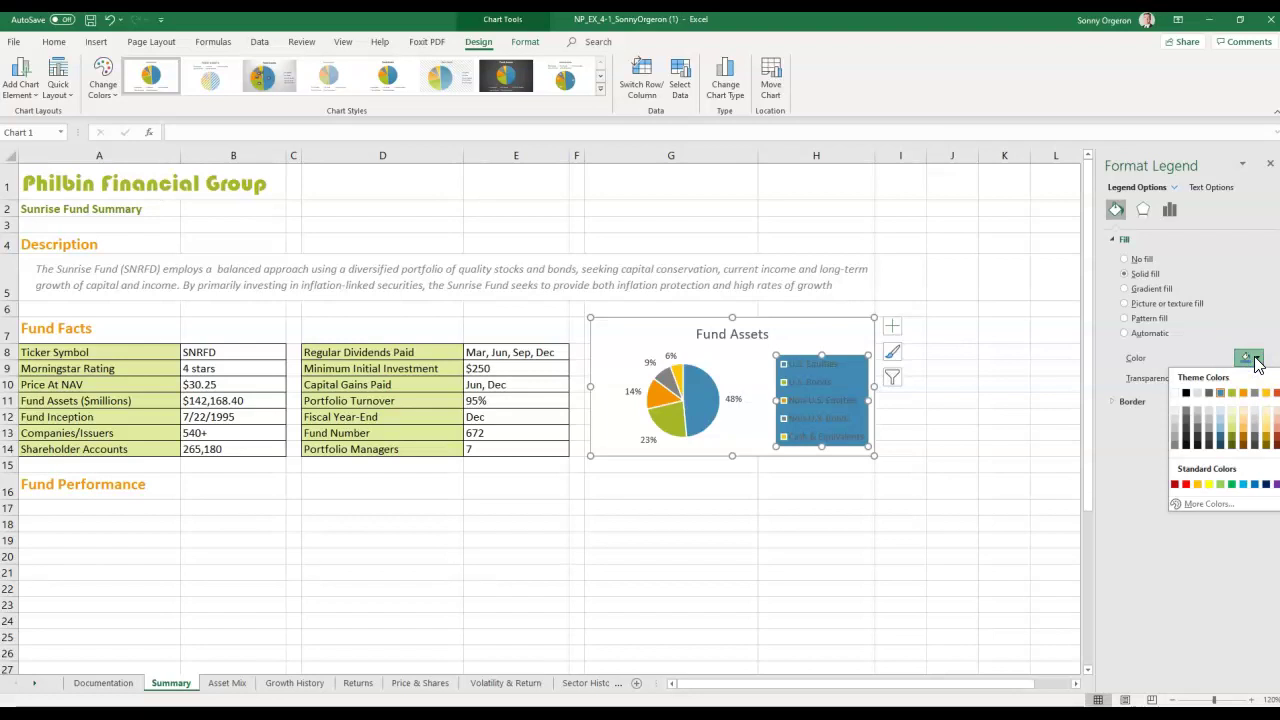
pyautogui.click(1268, 424)
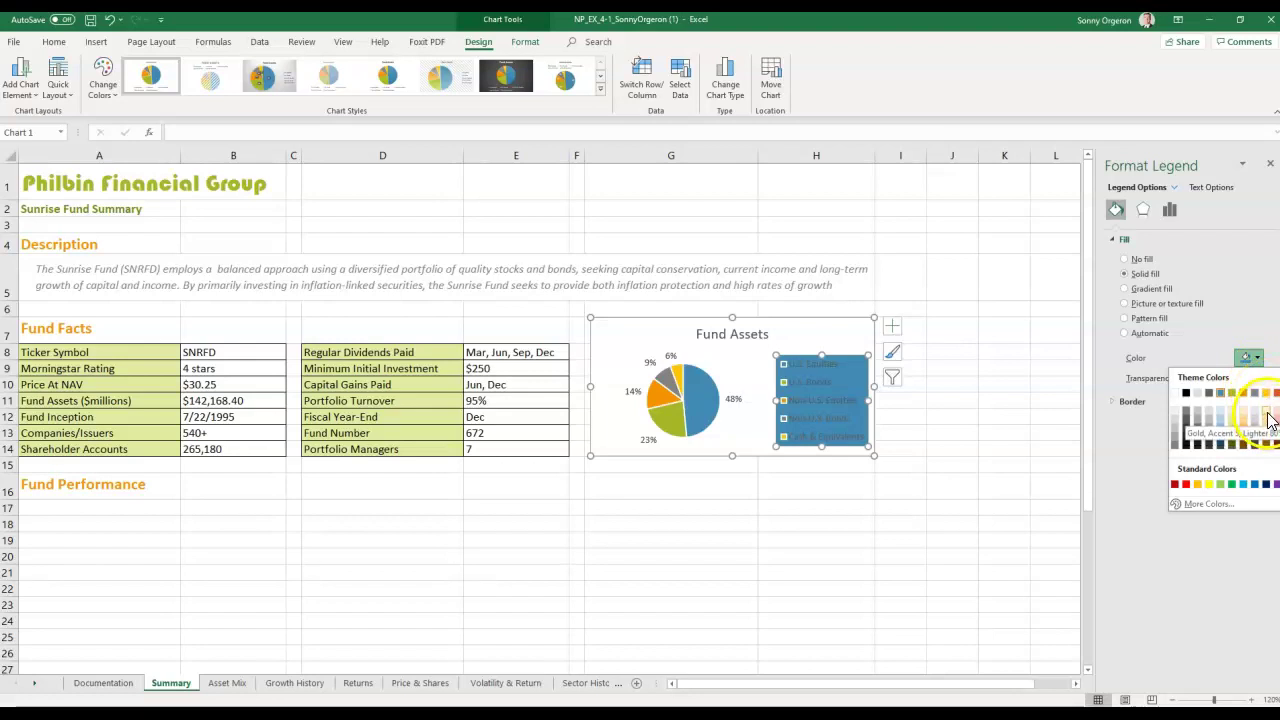
pyautogui.click(1268, 424)
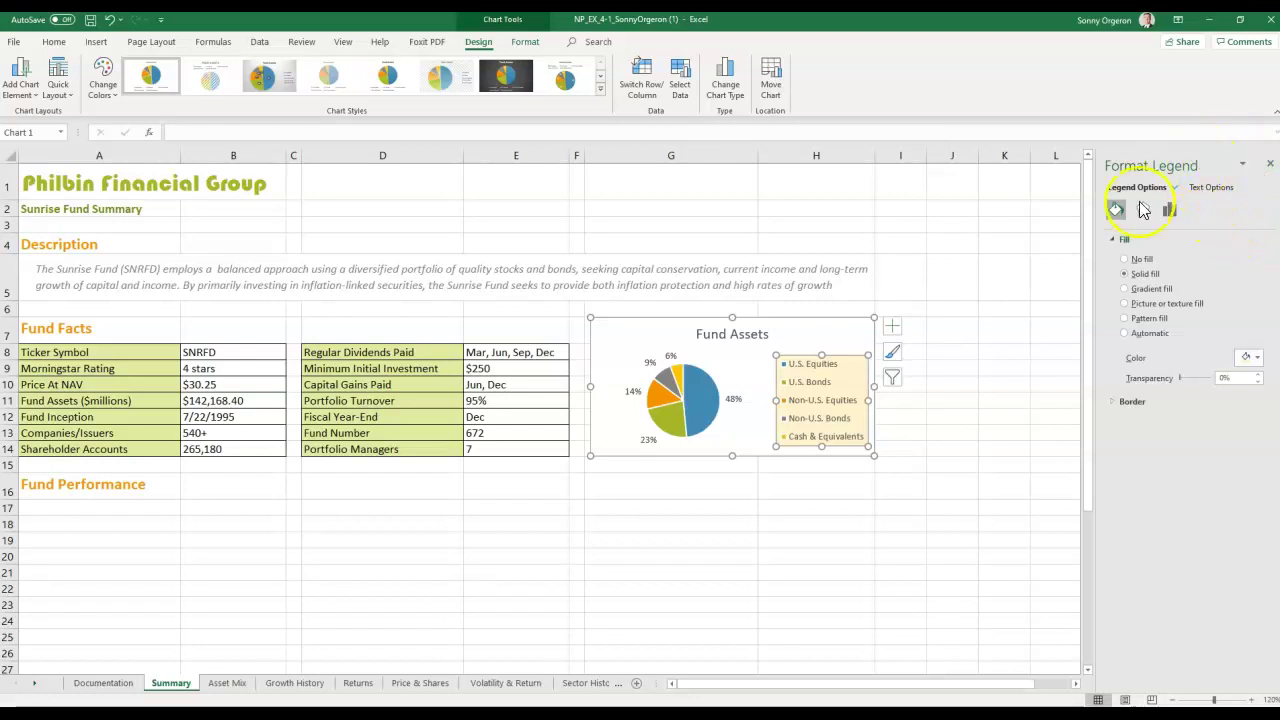
pyautogui.click(1270, 164)
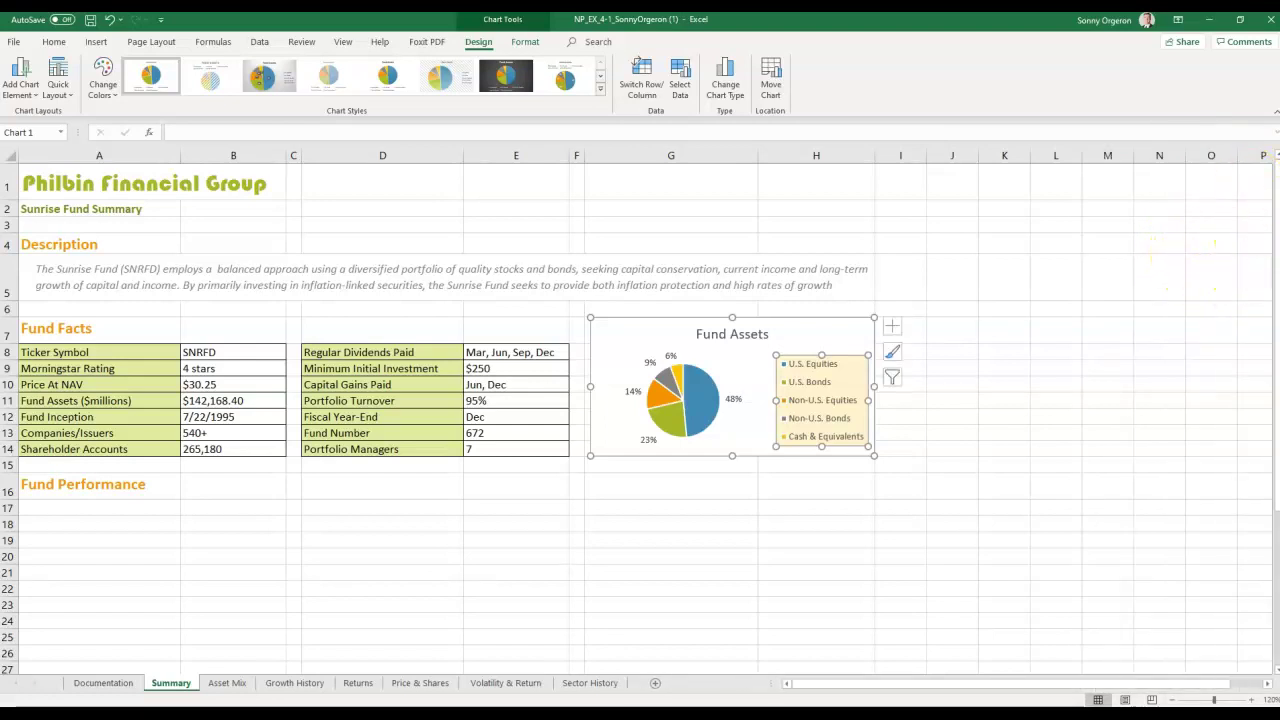
pyautogui.press('Escape')
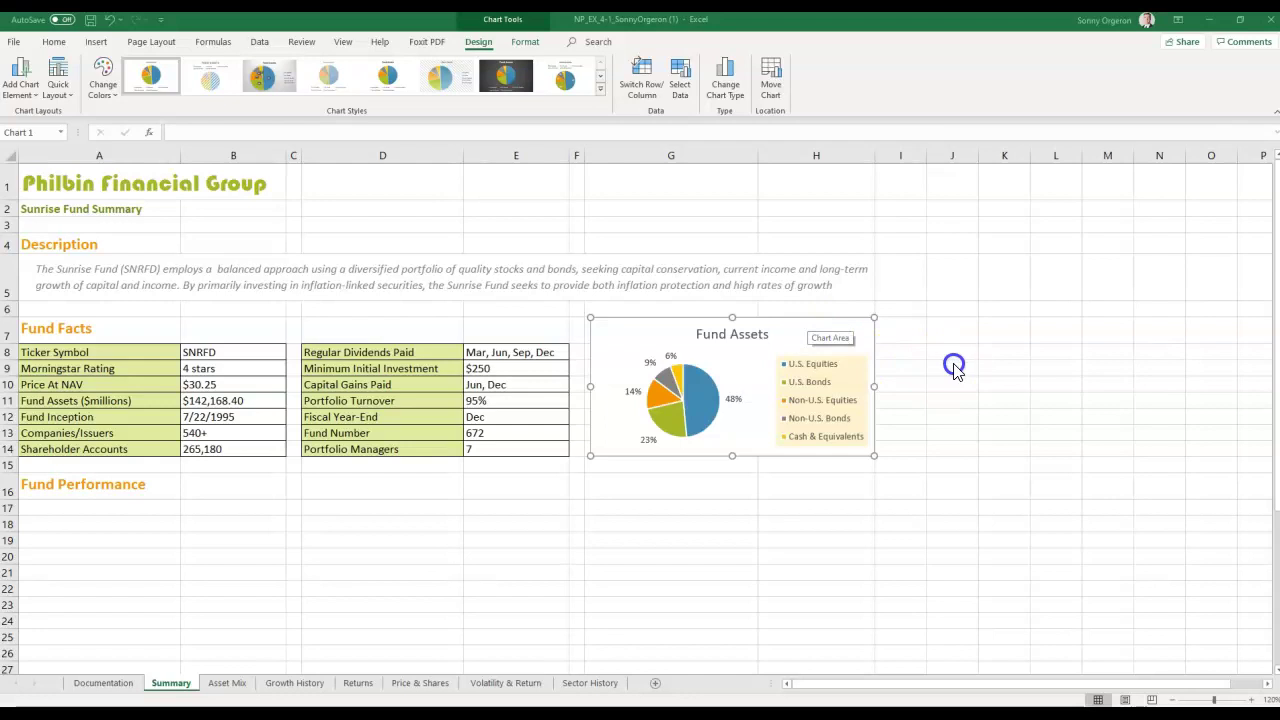
# Step: Preview the available chart styles, from Style 1 through Style 12, on the Fund Assets pie chart
pyautogui.click(808, 352)
pyautogui.click(637, 350)
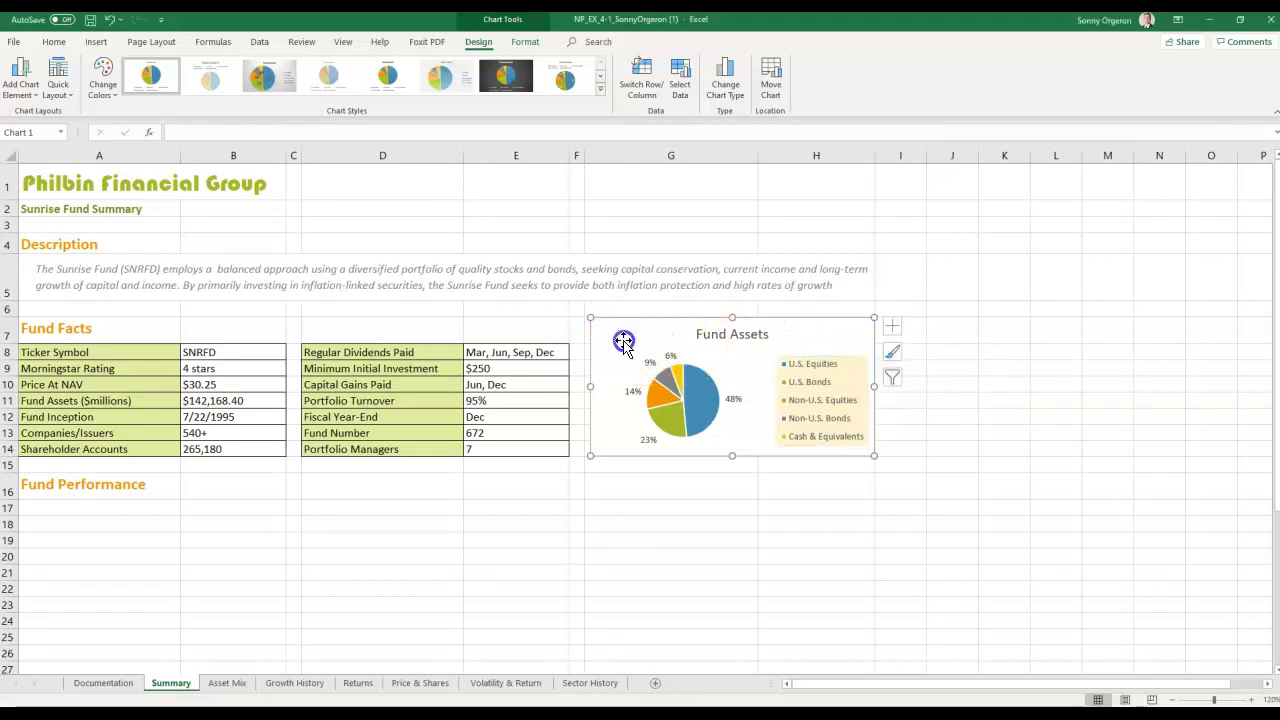
pyautogui.click(890, 359)
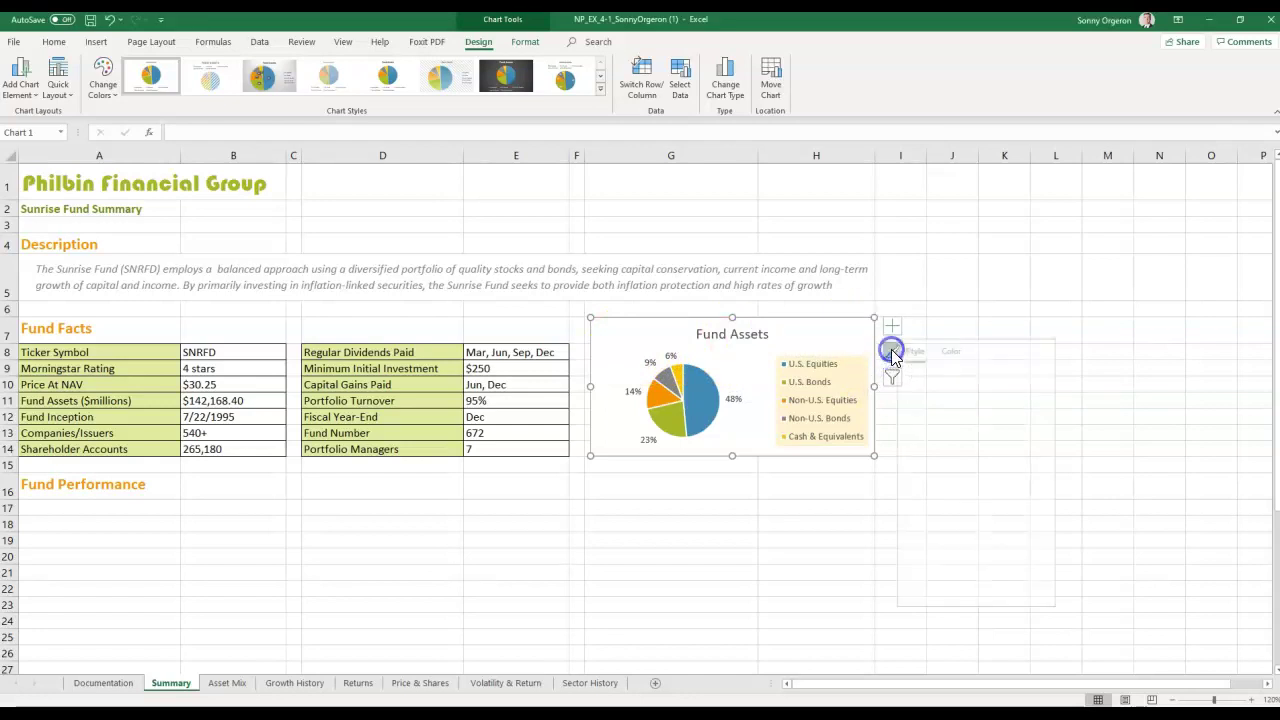
pyautogui.click(997, 392)
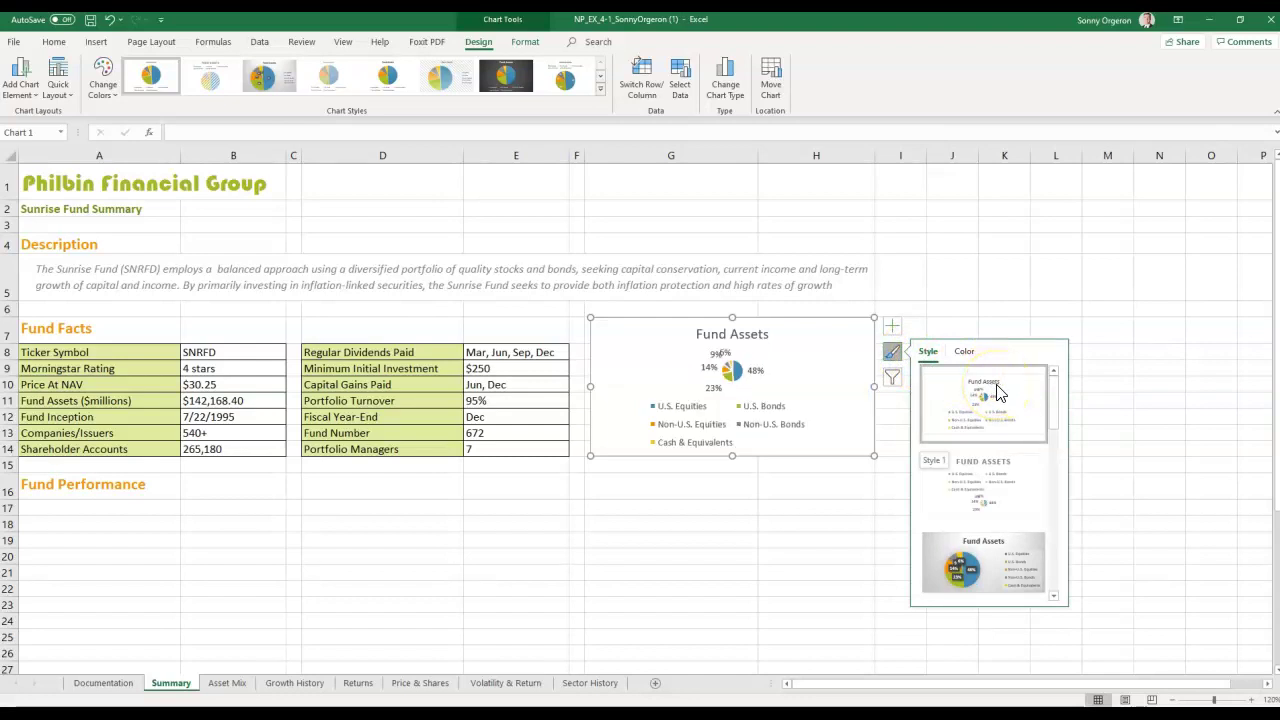
pyautogui.click(1003, 466)
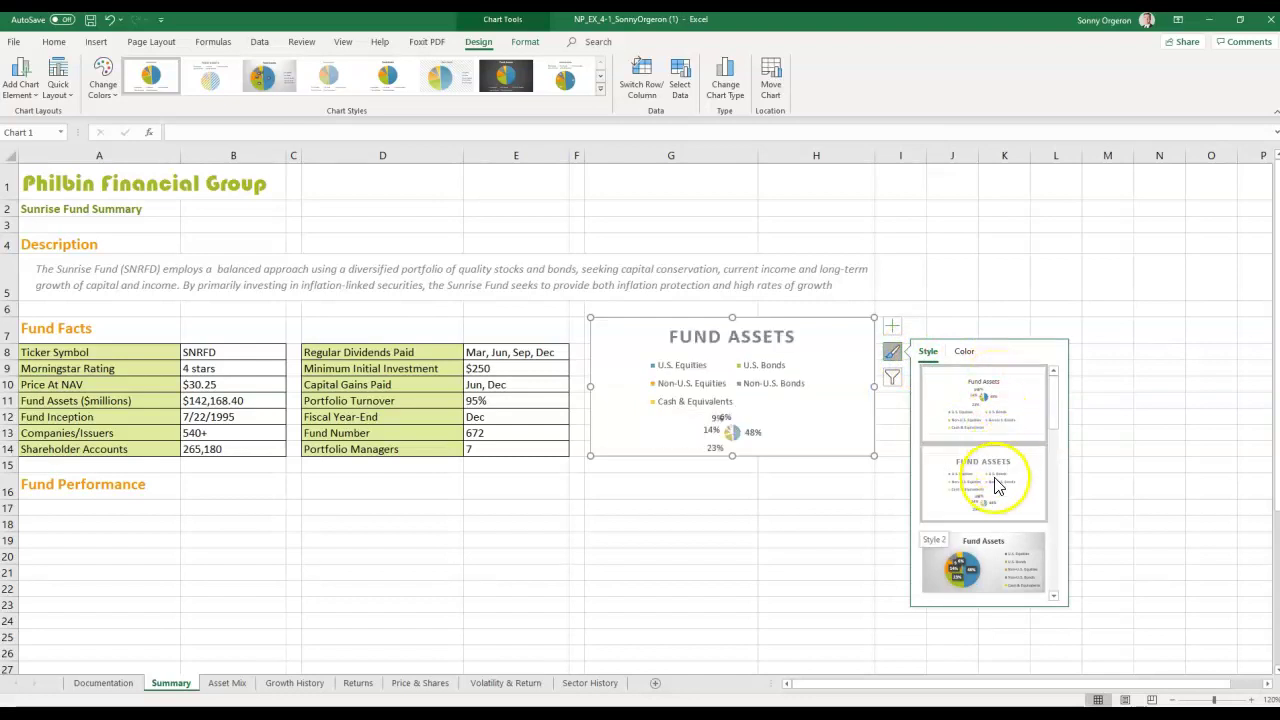
pyautogui.click(985, 560)
pyautogui.scroll(-2, 990, 557)
pyautogui.click(992, 500)
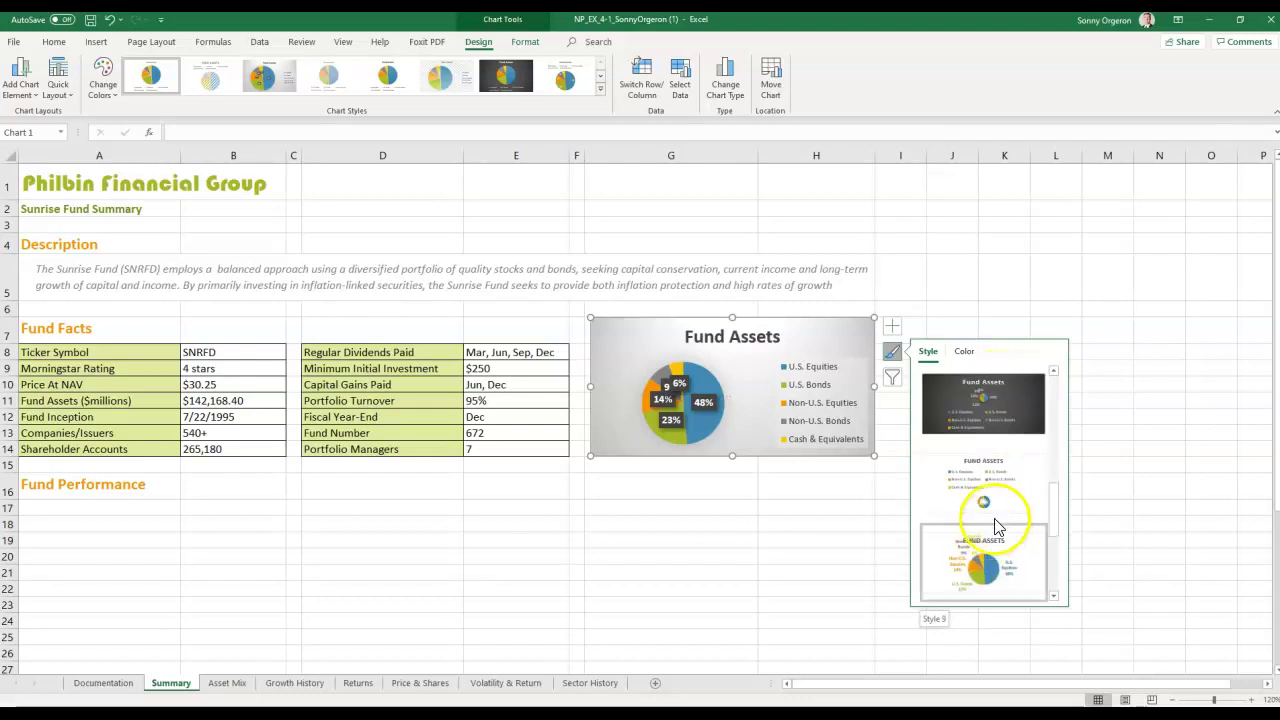
pyautogui.click(995, 558)
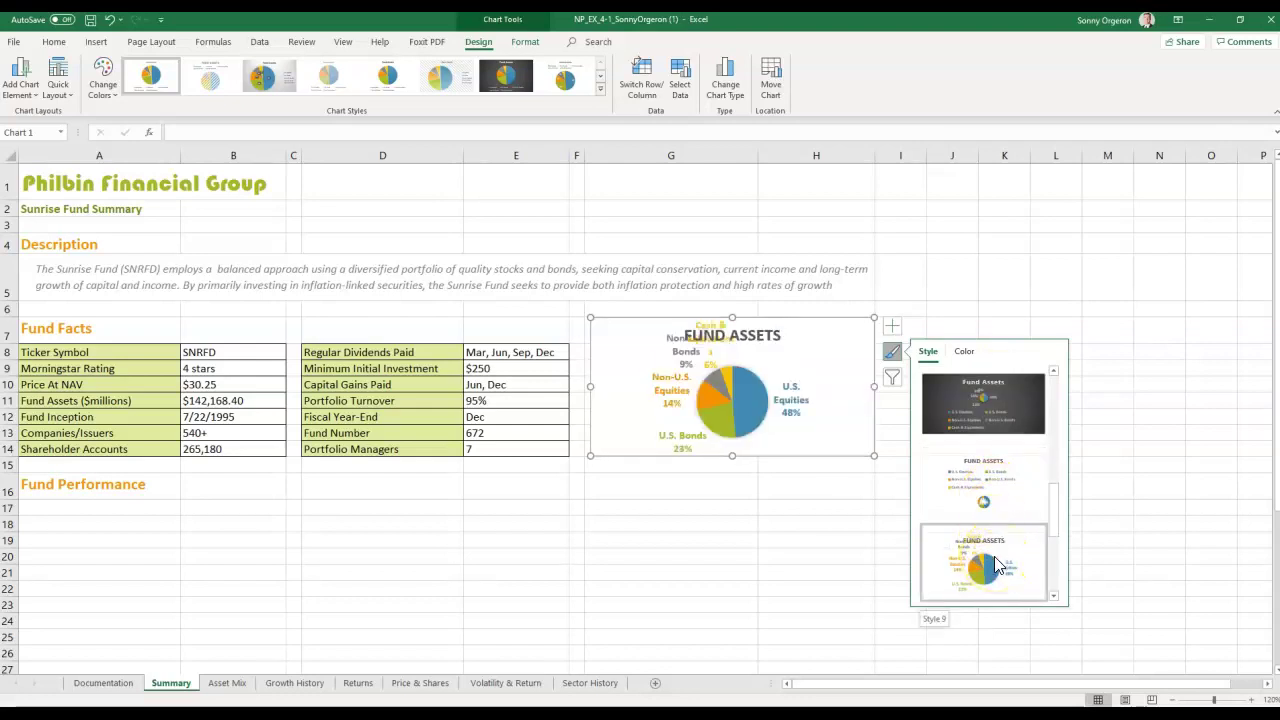
pyautogui.scroll(-2, 995, 565)
pyautogui.click(997, 485)
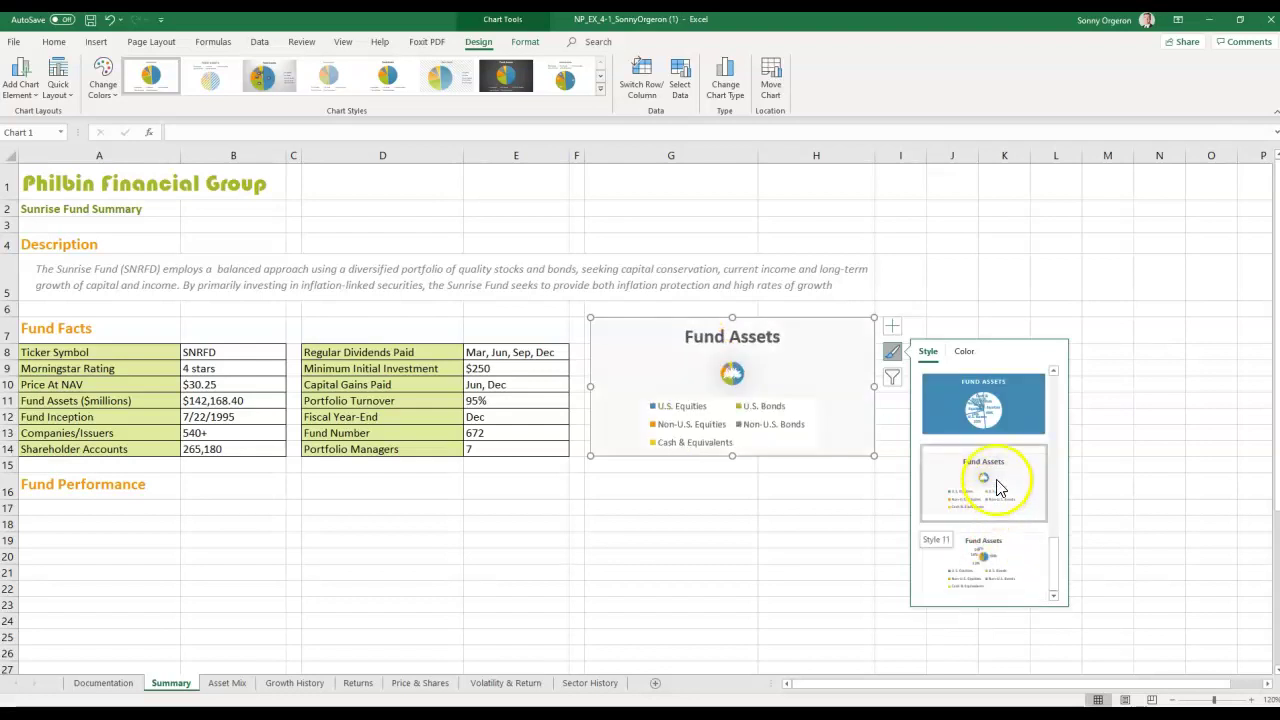
pyautogui.click(988, 556)
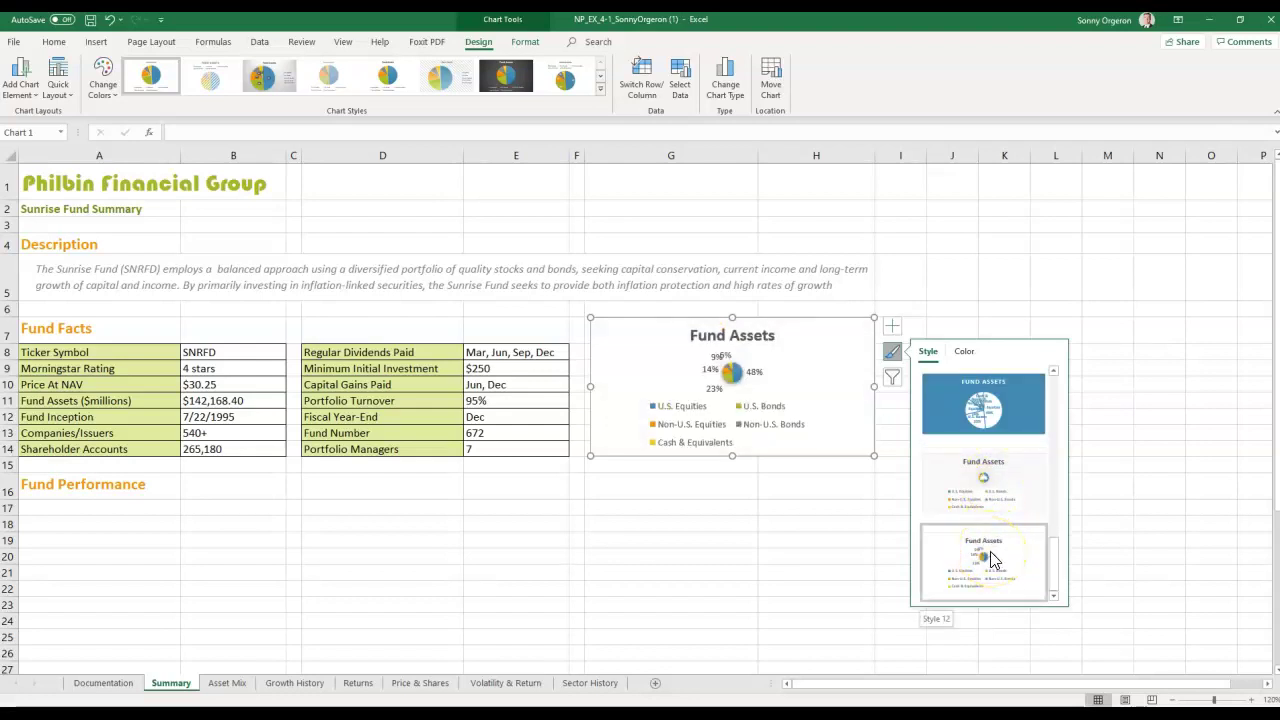
pyautogui.scroll(-2, 993, 560)
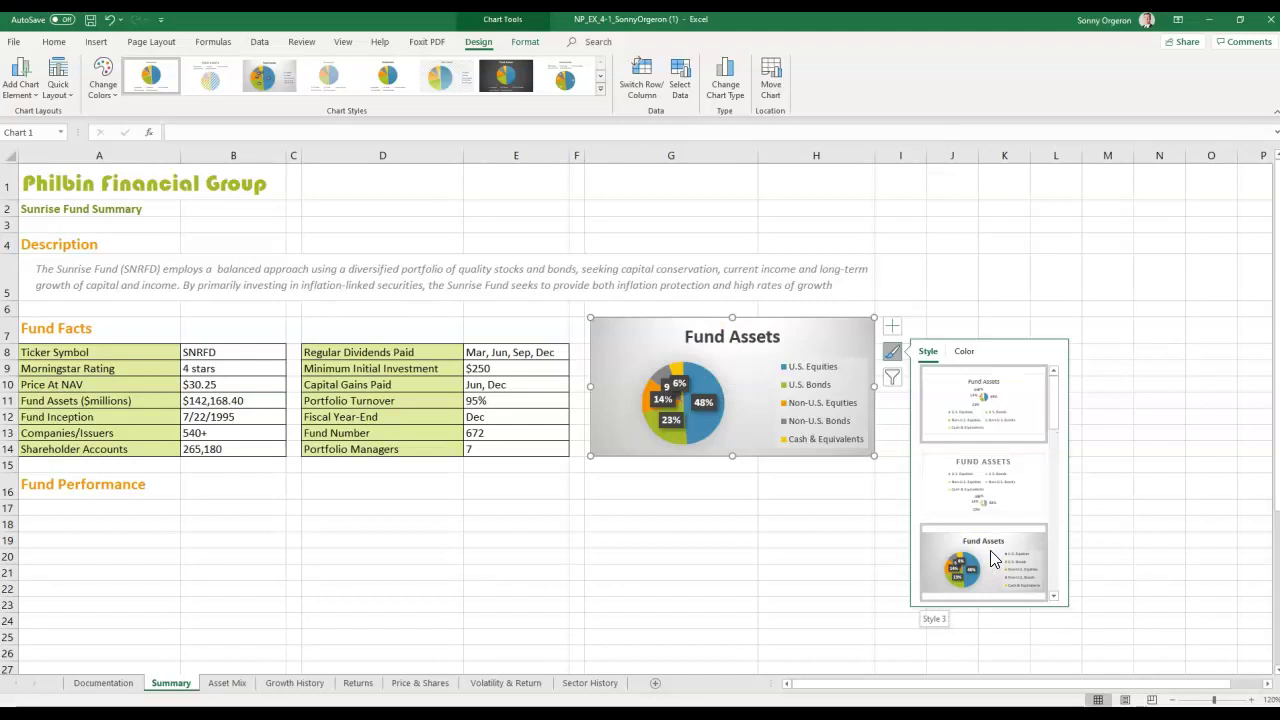
pyautogui.click(980, 482)
pyautogui.click(980, 438)
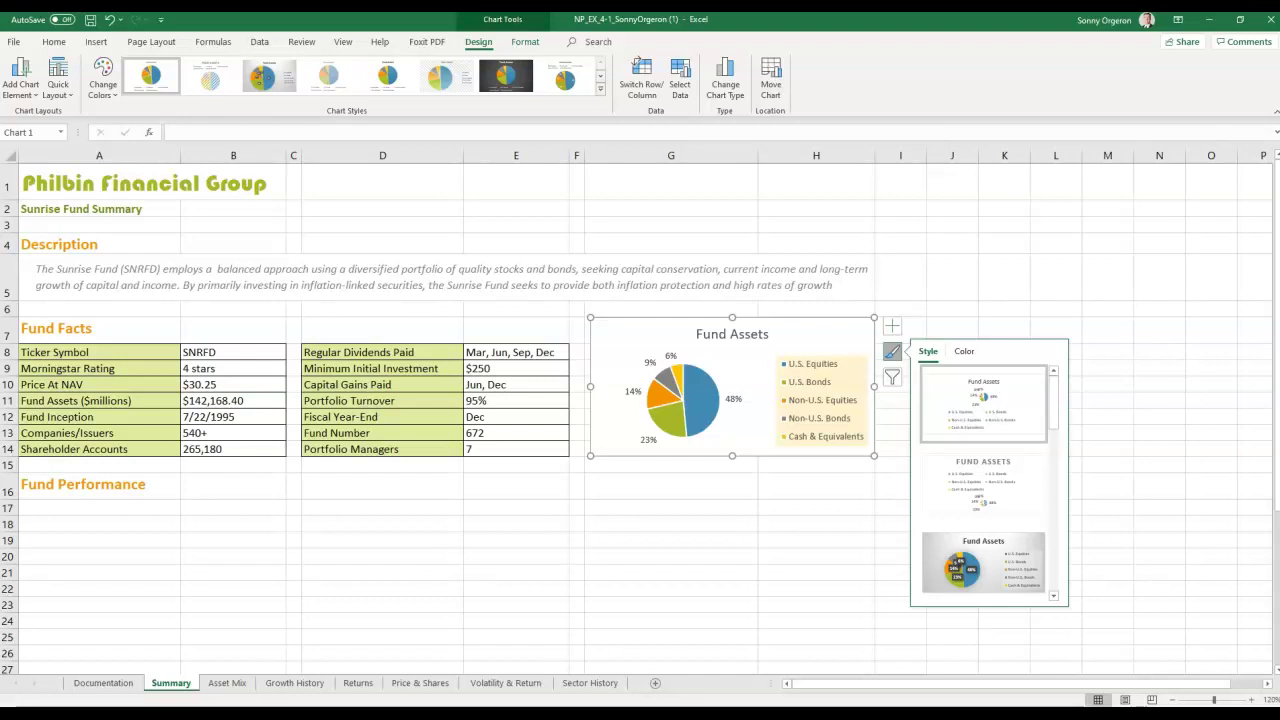
# Step: Compare the middle chart styles, including the dark Style 7, on the pie chart and close the style gallery
pyautogui.scroll(-3, 971, 429)
pyautogui.click(971, 427)
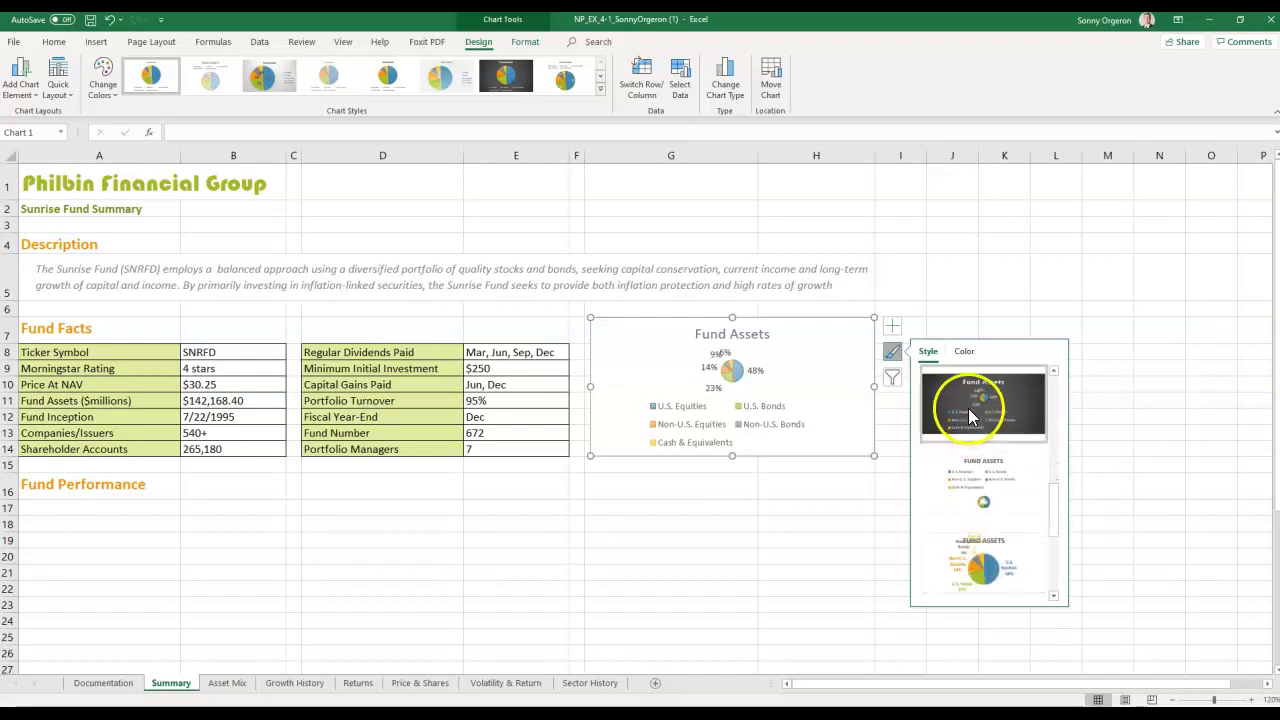
pyautogui.scroll(3, 968, 414)
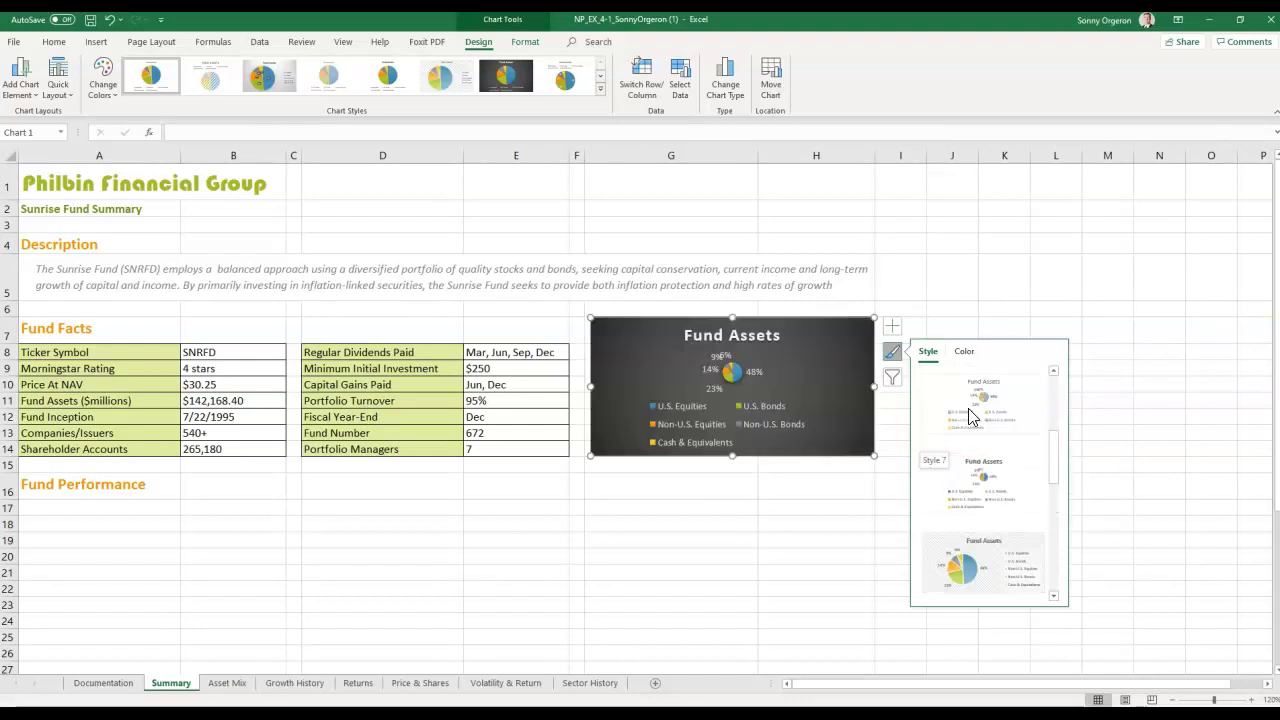
pyautogui.click(957, 471)
pyautogui.click(958, 541)
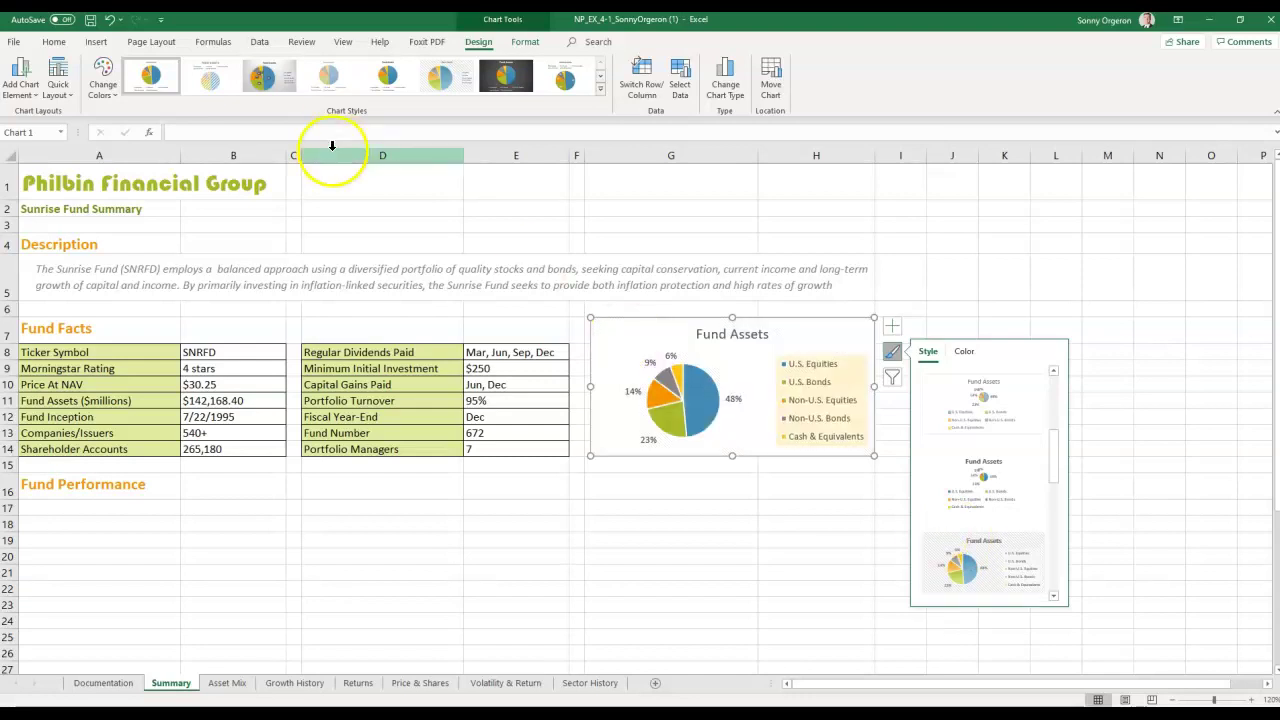
pyautogui.click(1008, 568)
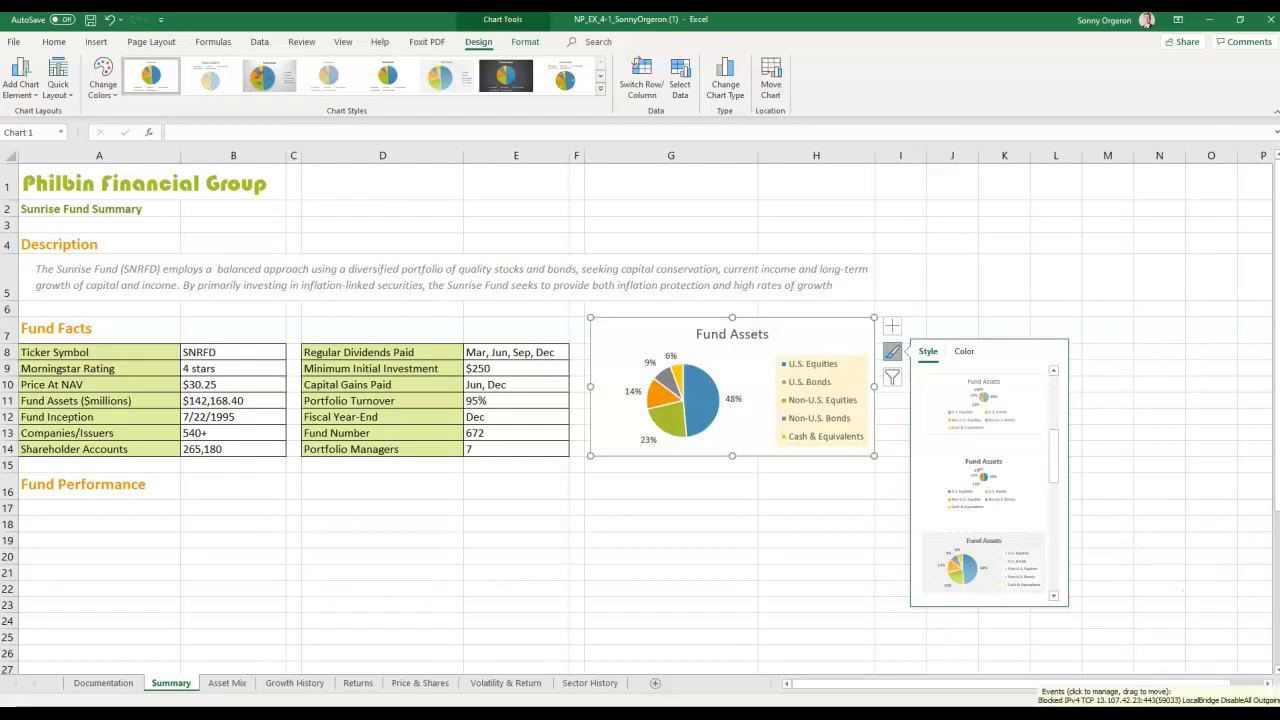
pyautogui.click(670, 181)
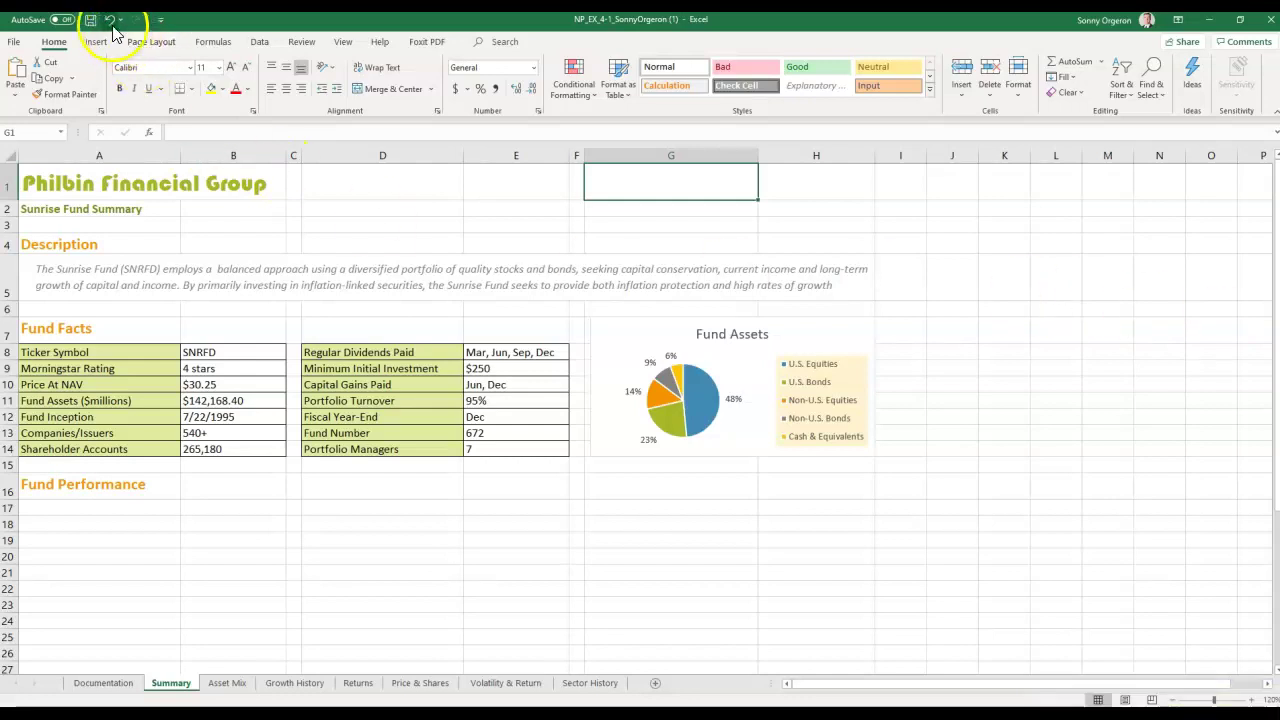
# Step: Try the chart style with the light gray patterned background on the Fund Assets pie chart, and undo that style change
pyautogui.click(752, 372)
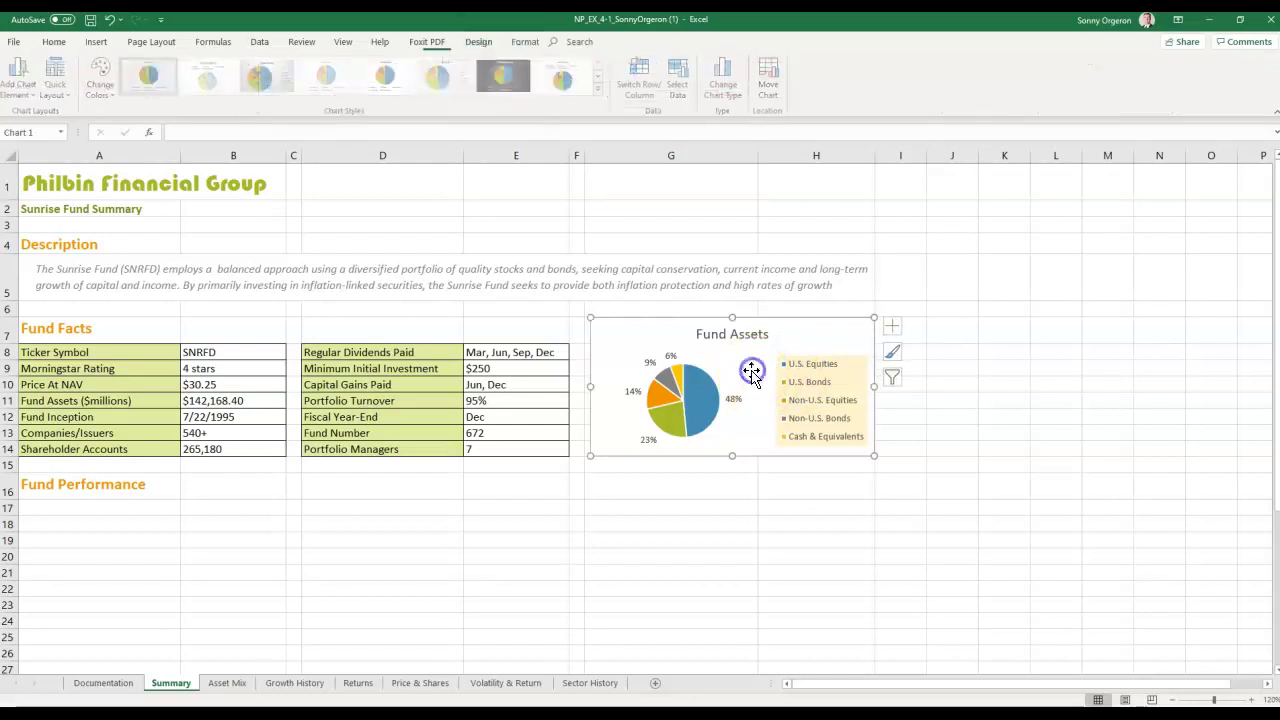
pyautogui.click(892, 351)
pyautogui.scroll(-1, 980, 500)
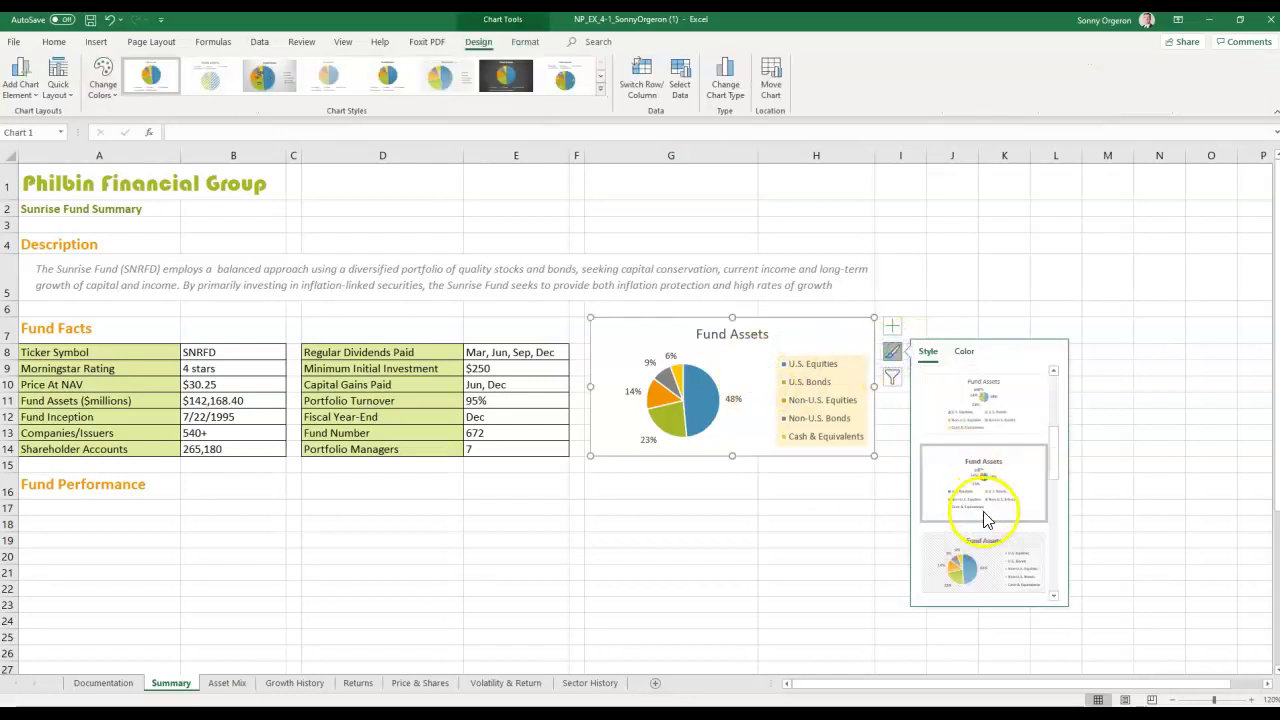
pyautogui.click(995, 562)
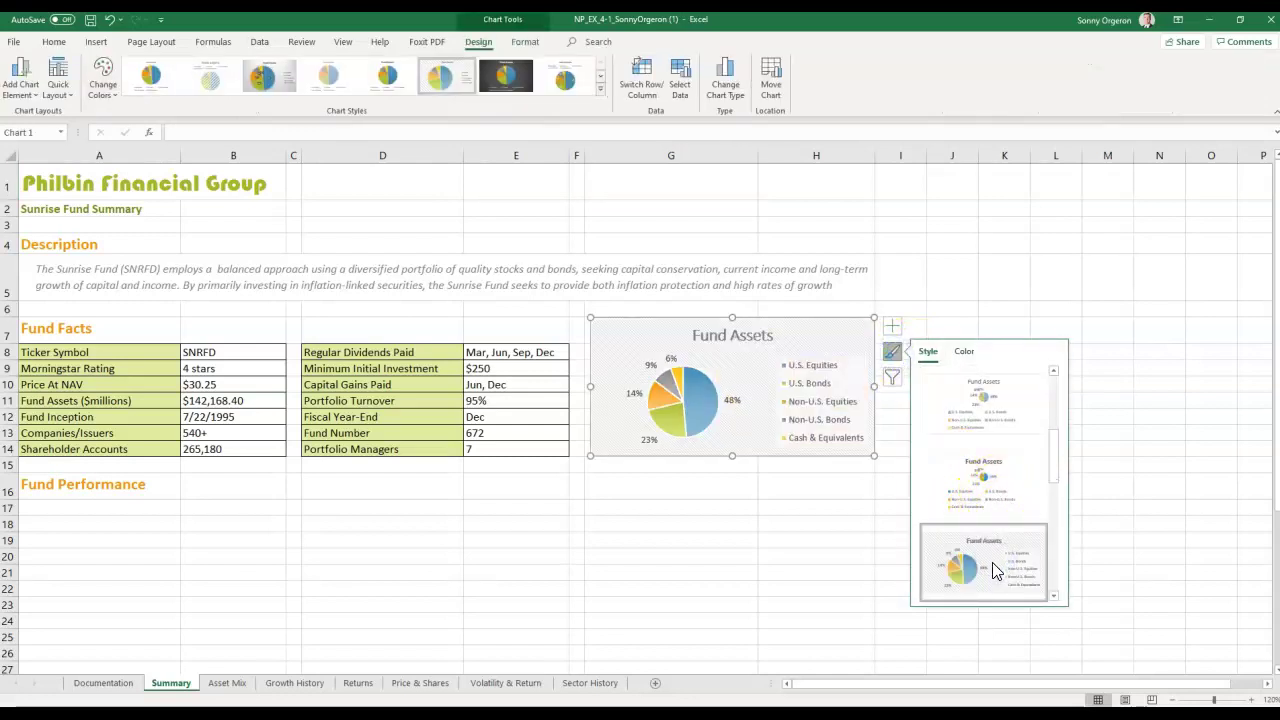
pyautogui.click(840, 556)
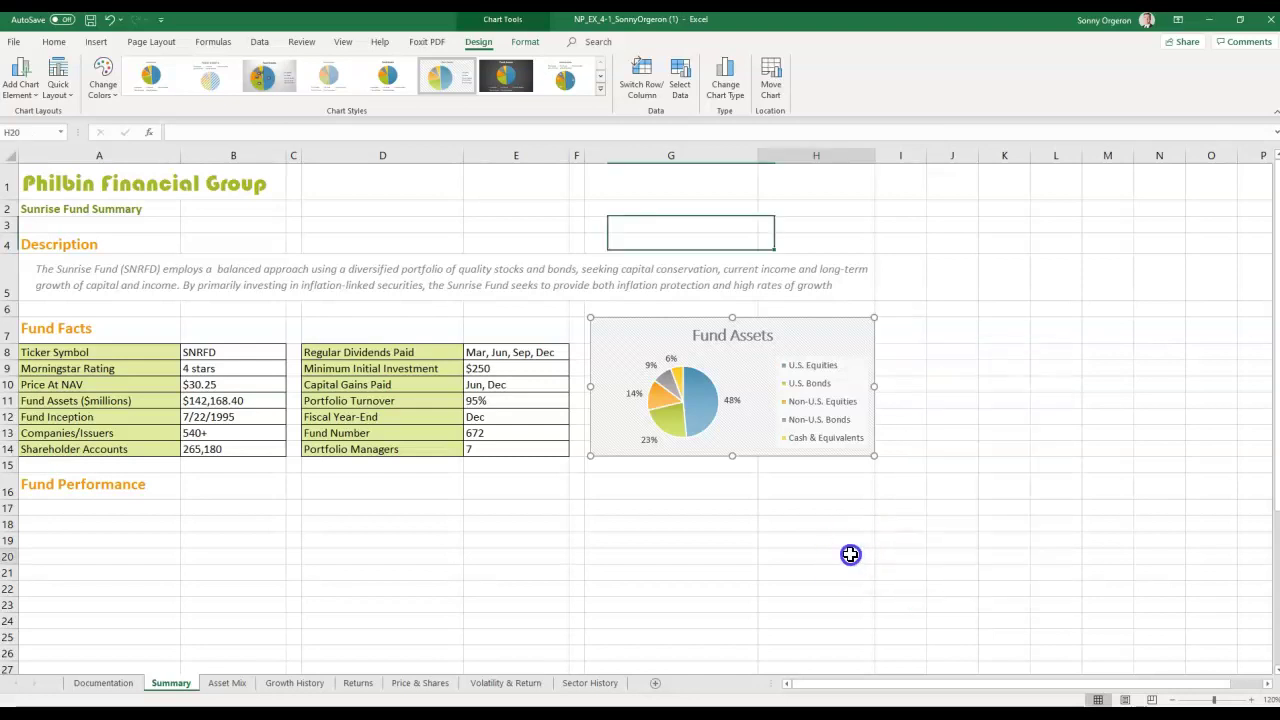
pyautogui.click(751, 374)
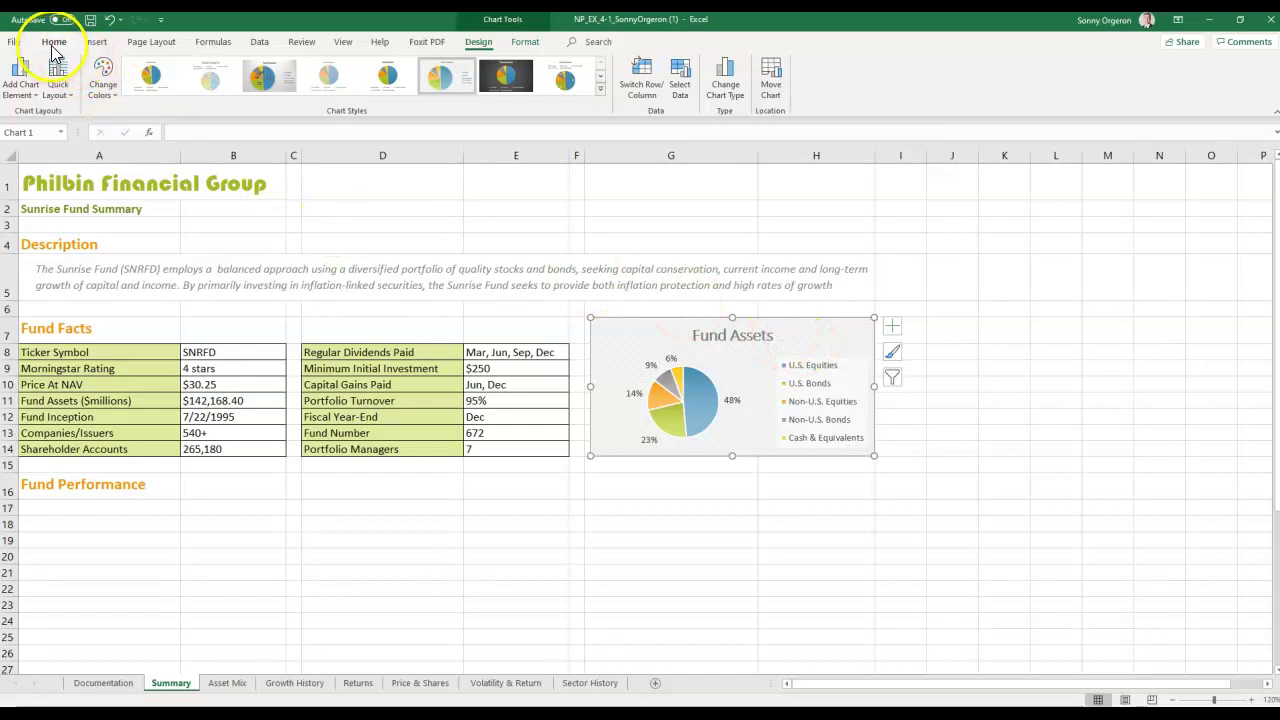
pyautogui.click(110, 26)
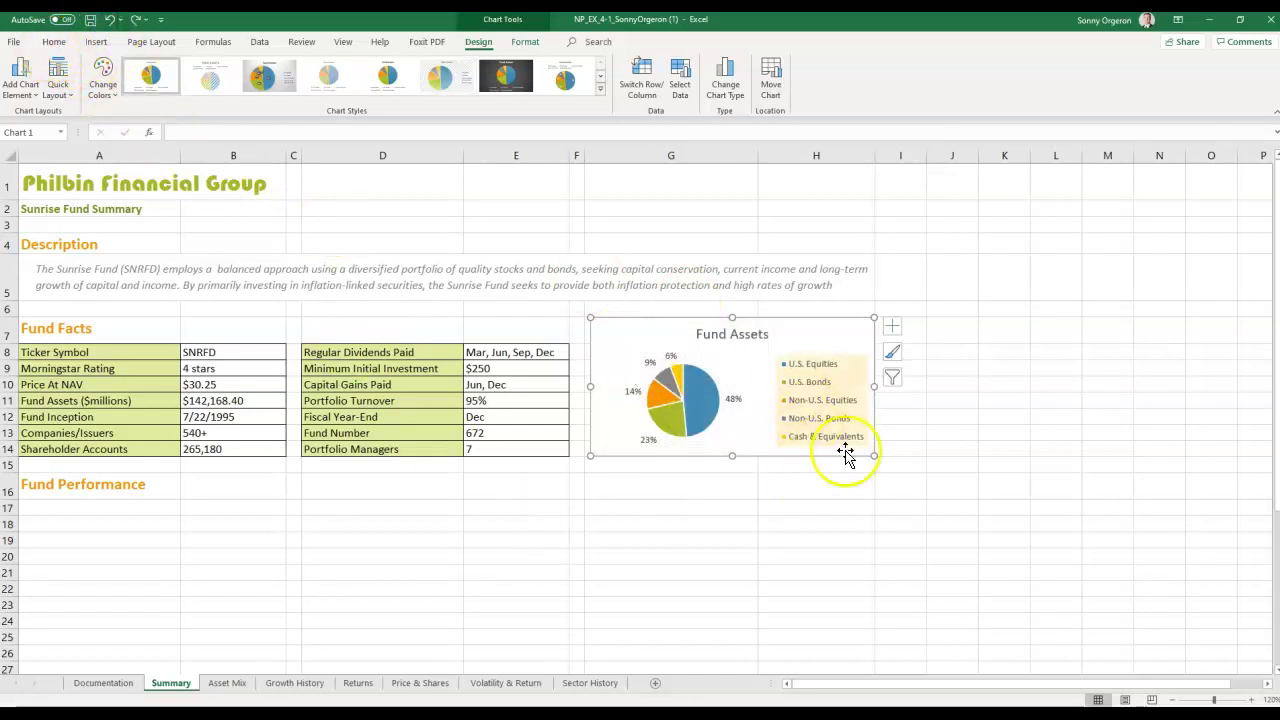
pyautogui.click(749, 524)
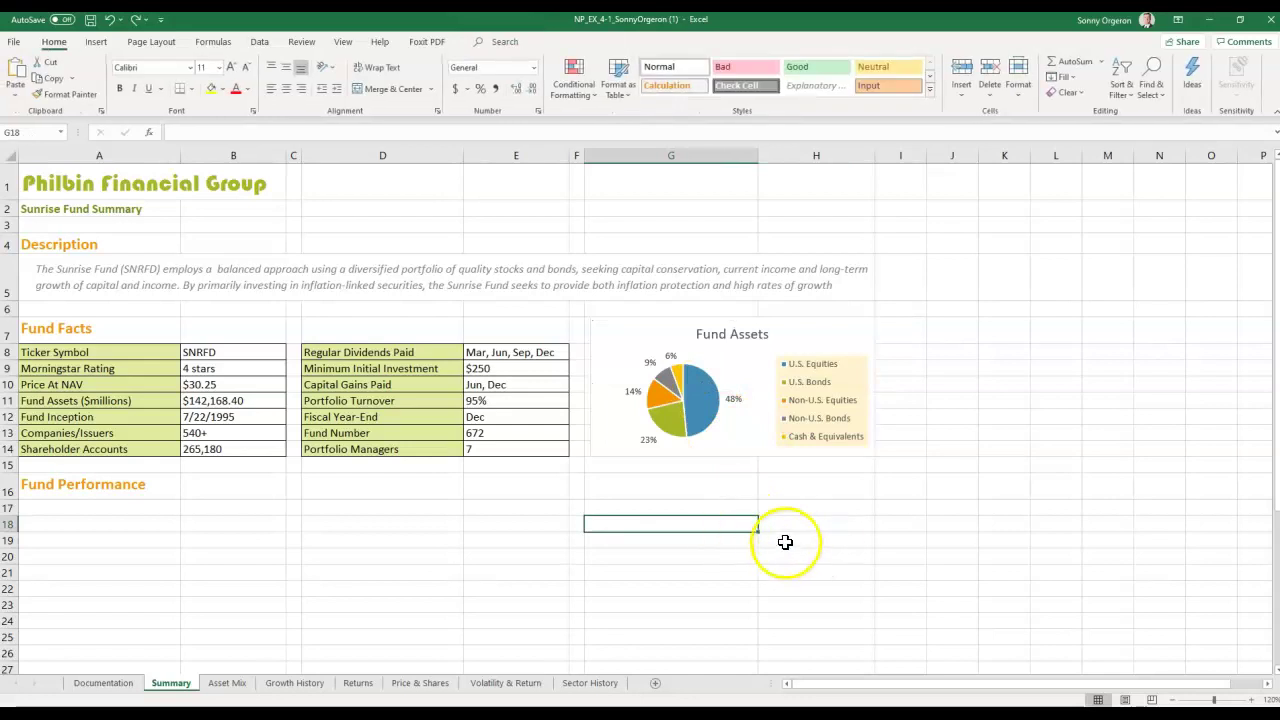
# Step: Change the Fund Assets pie chart's colors to Monochromatic Palette 1 and deselect the chart
pyautogui.click(735, 375)
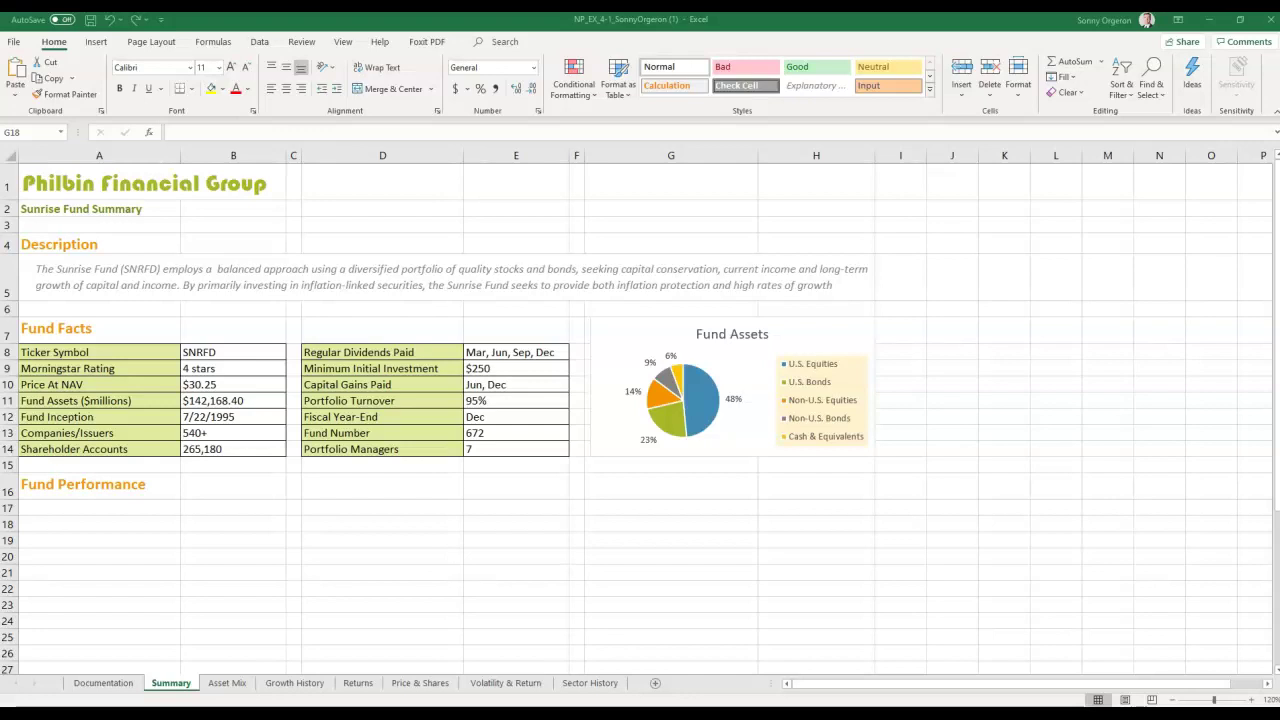
pyautogui.click(816, 331)
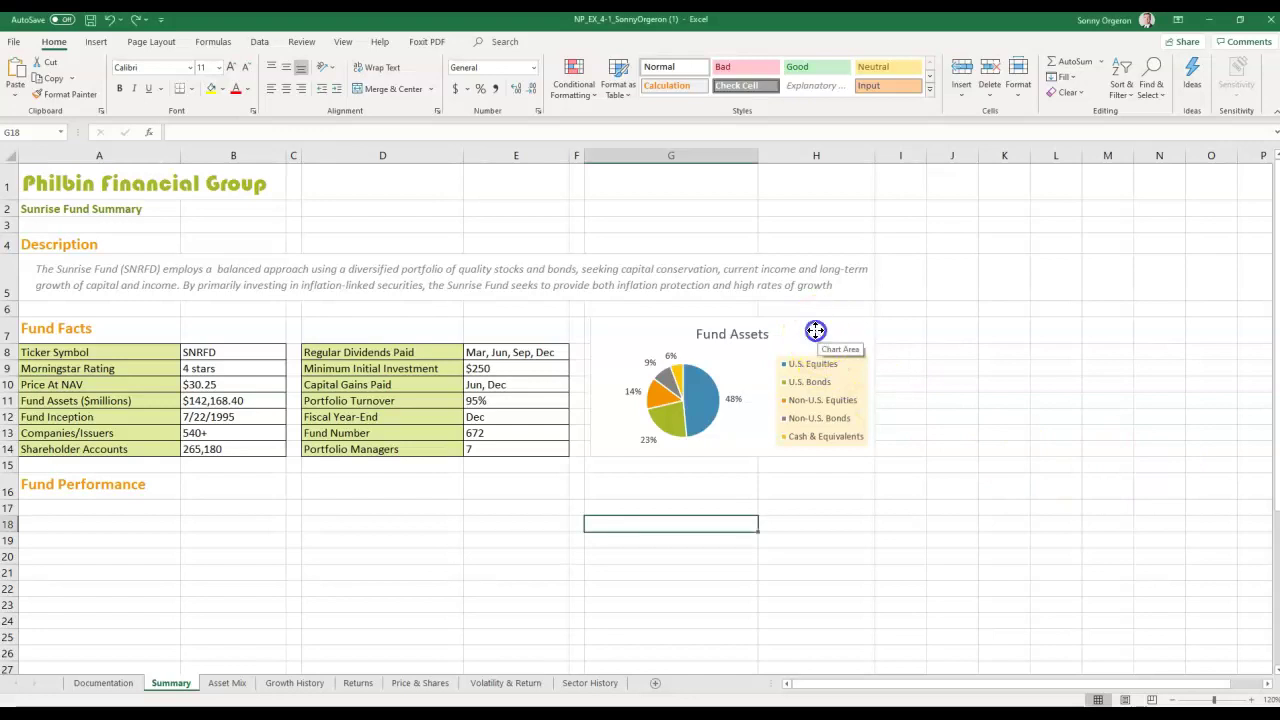
pyautogui.click(892, 354)
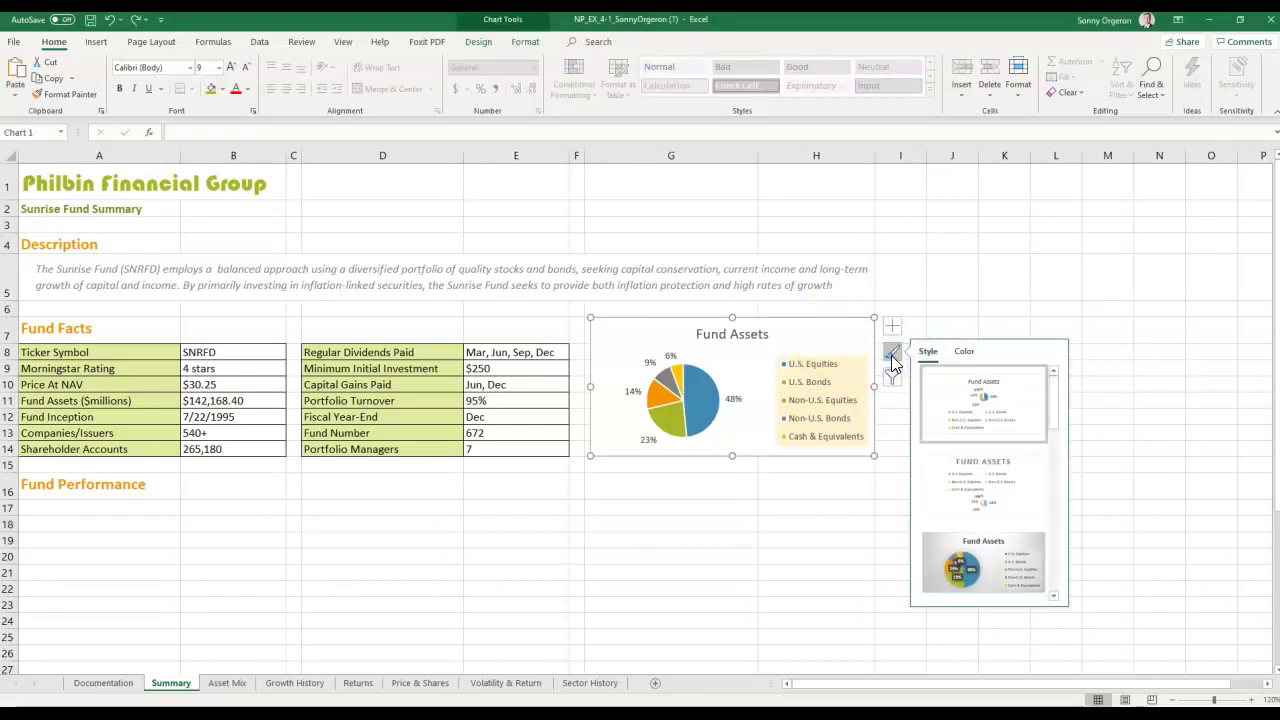
pyautogui.click(960, 353)
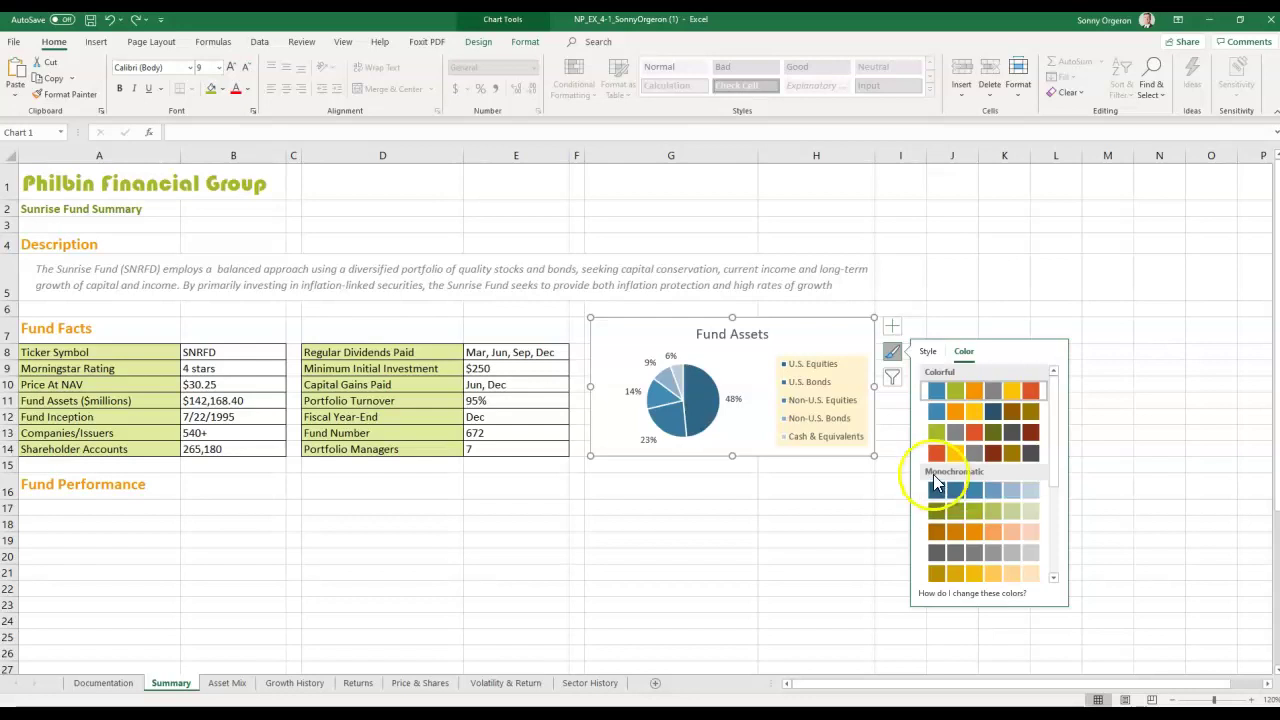
pyautogui.click(942, 494)
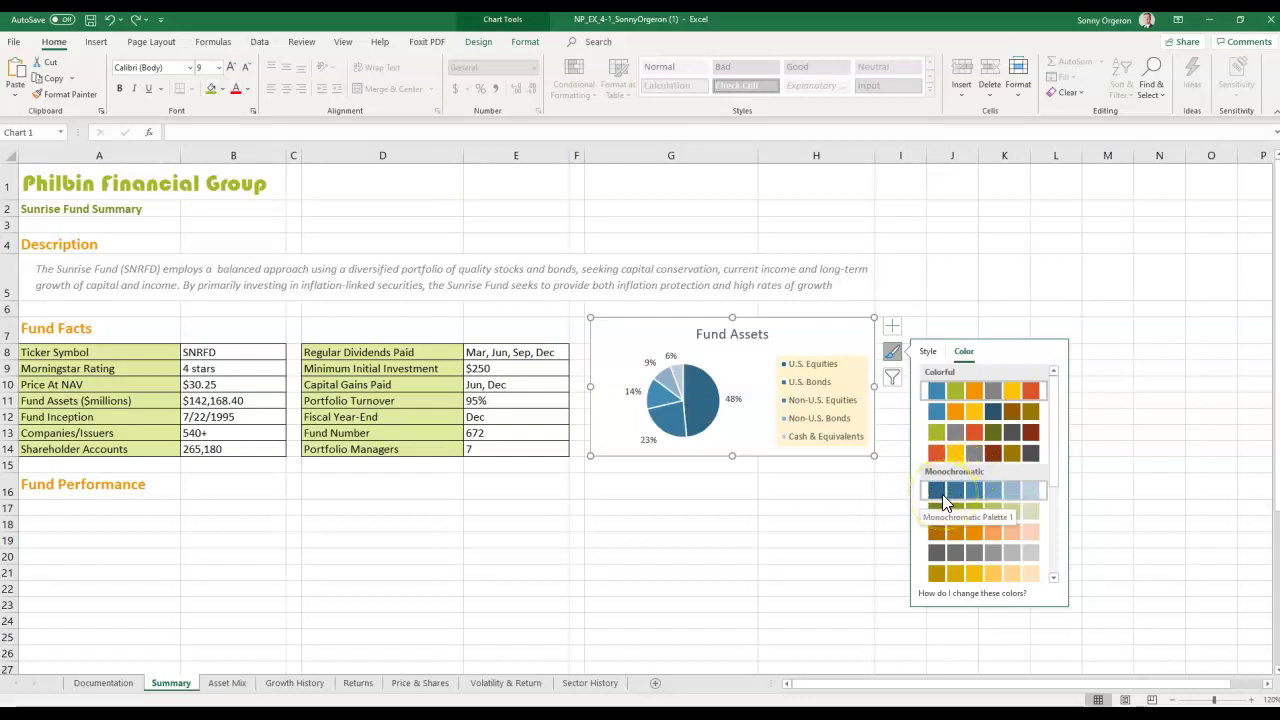
pyautogui.click(942, 494)
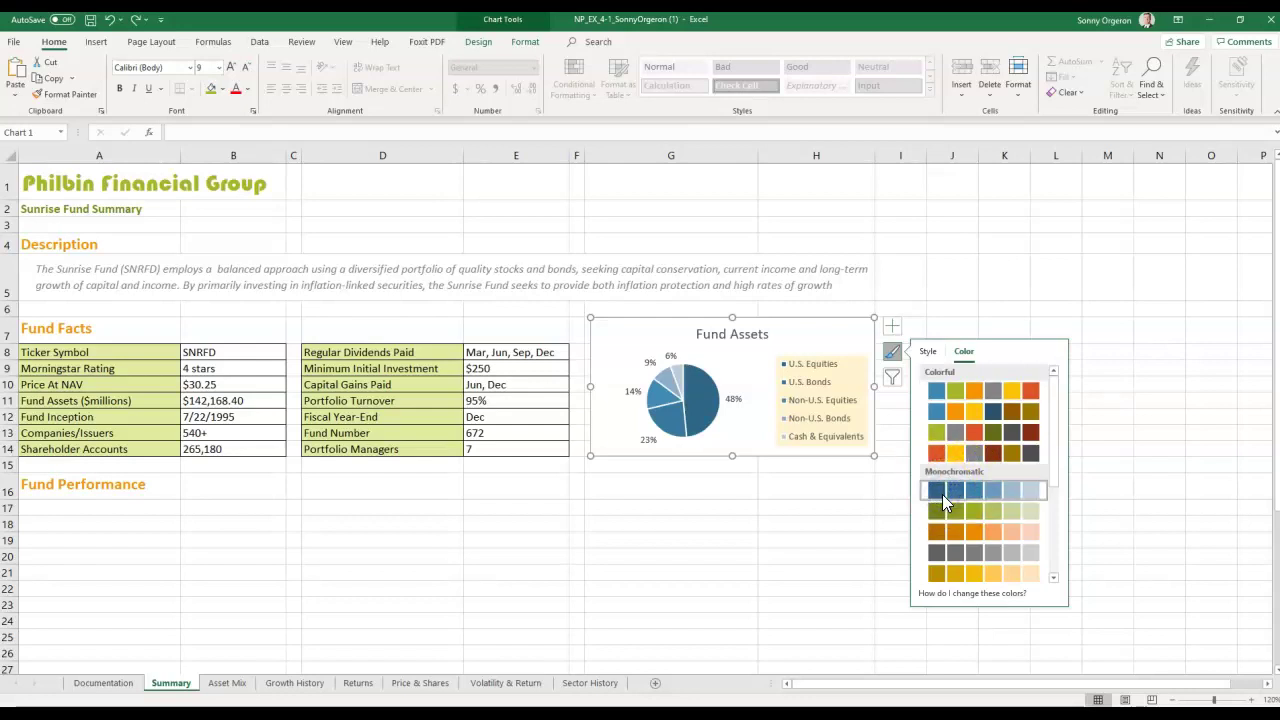
pyautogui.click(940, 562)
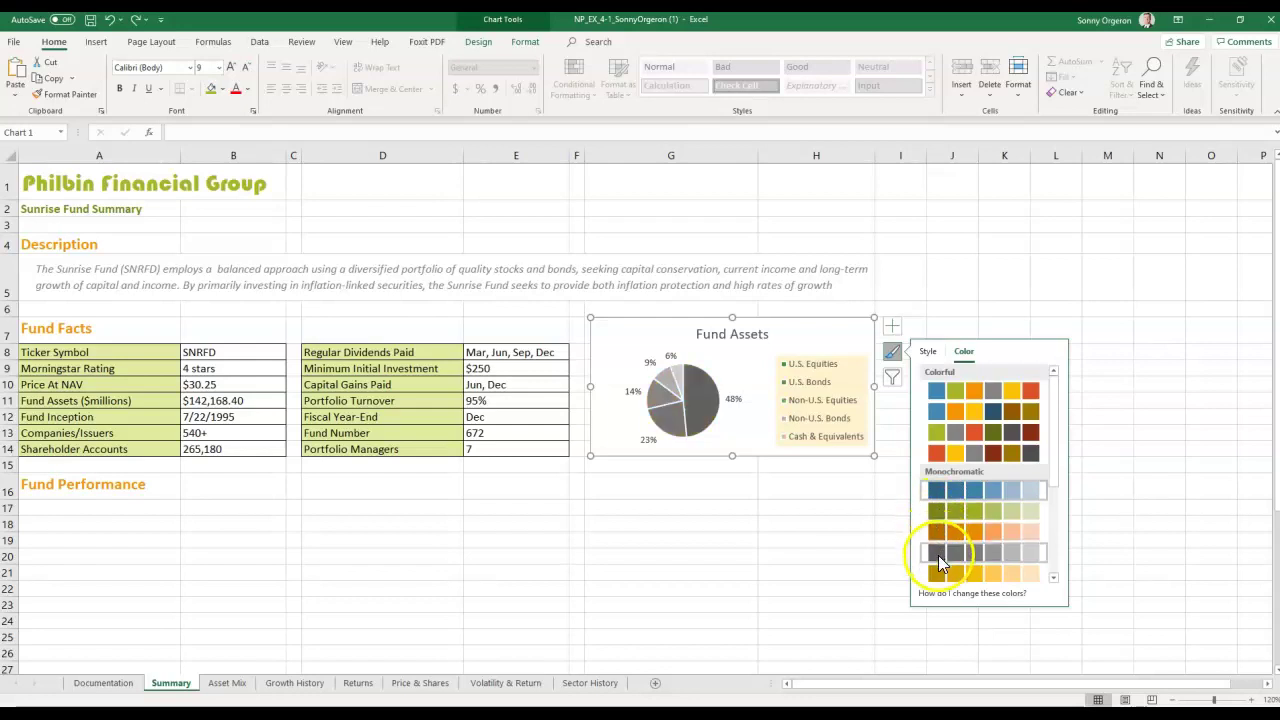
pyautogui.click(943, 494)
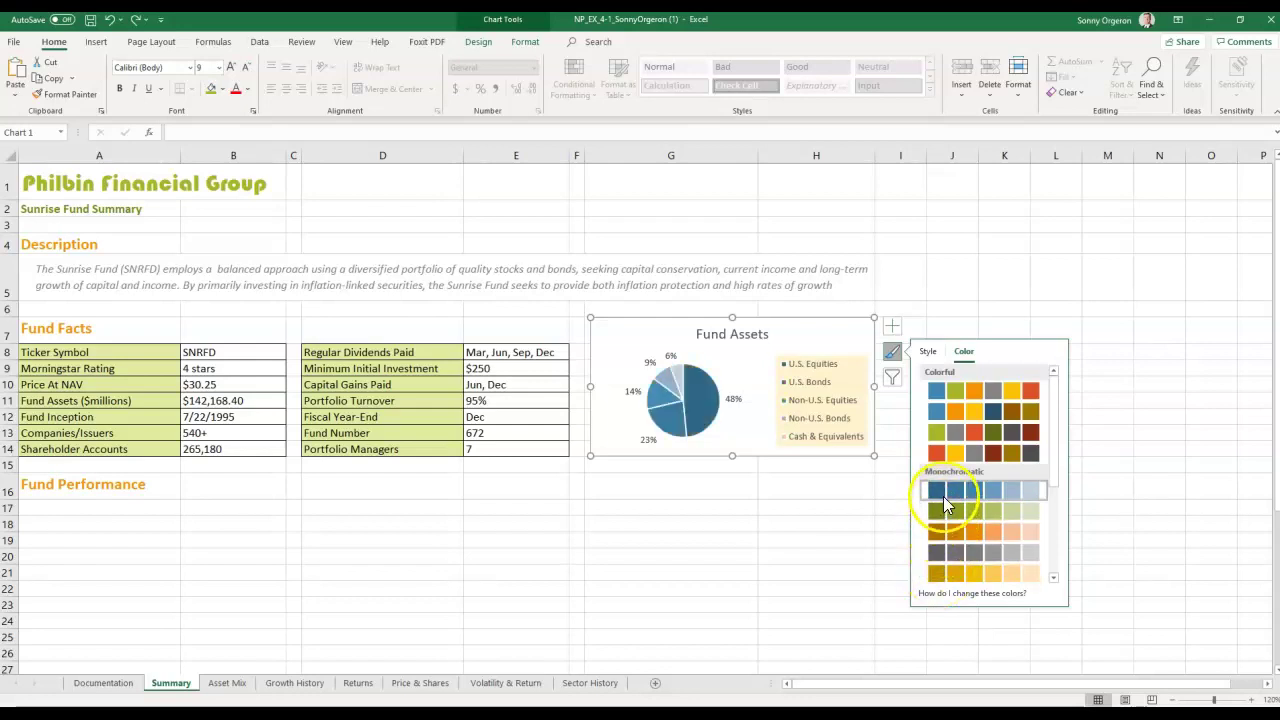
pyautogui.click(862, 505)
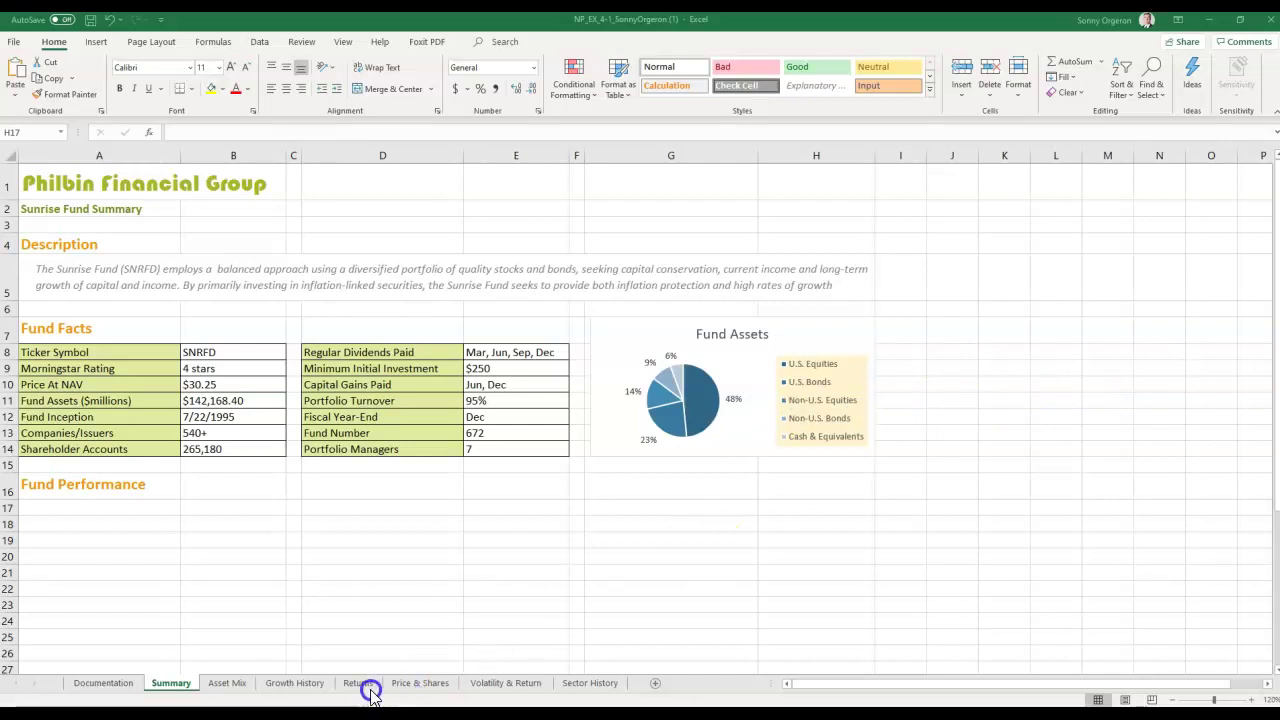
# Step: On the Asset Mix sheet, change the U.S. Equities fund assets value in cell B5 to 63804.15
pyautogui.click(228, 683)
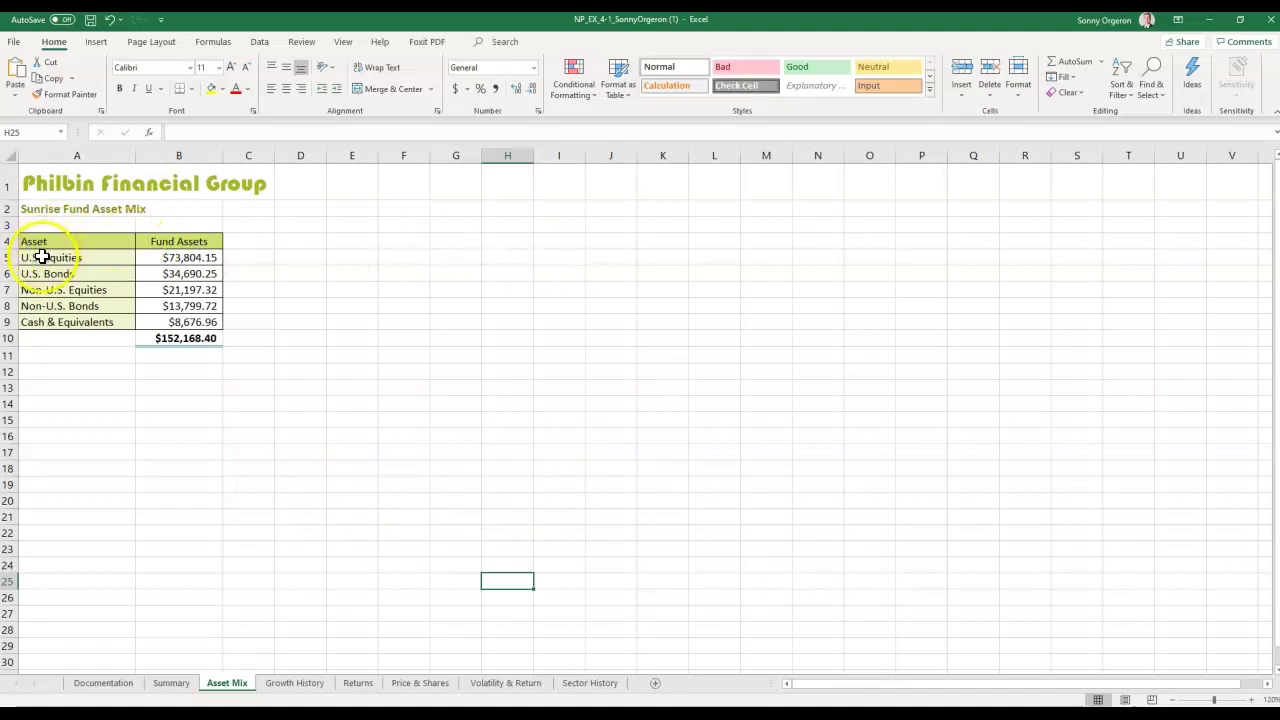
pyautogui.click(83, 257)
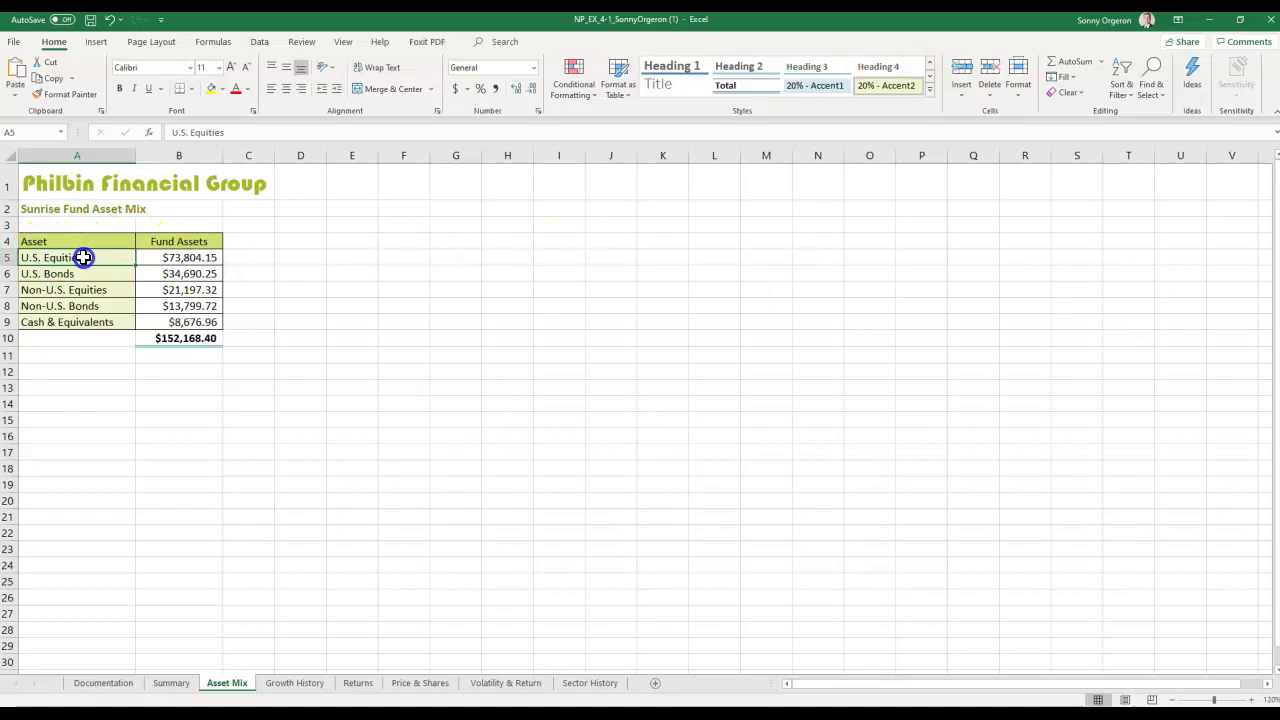
pyautogui.click(165, 255)
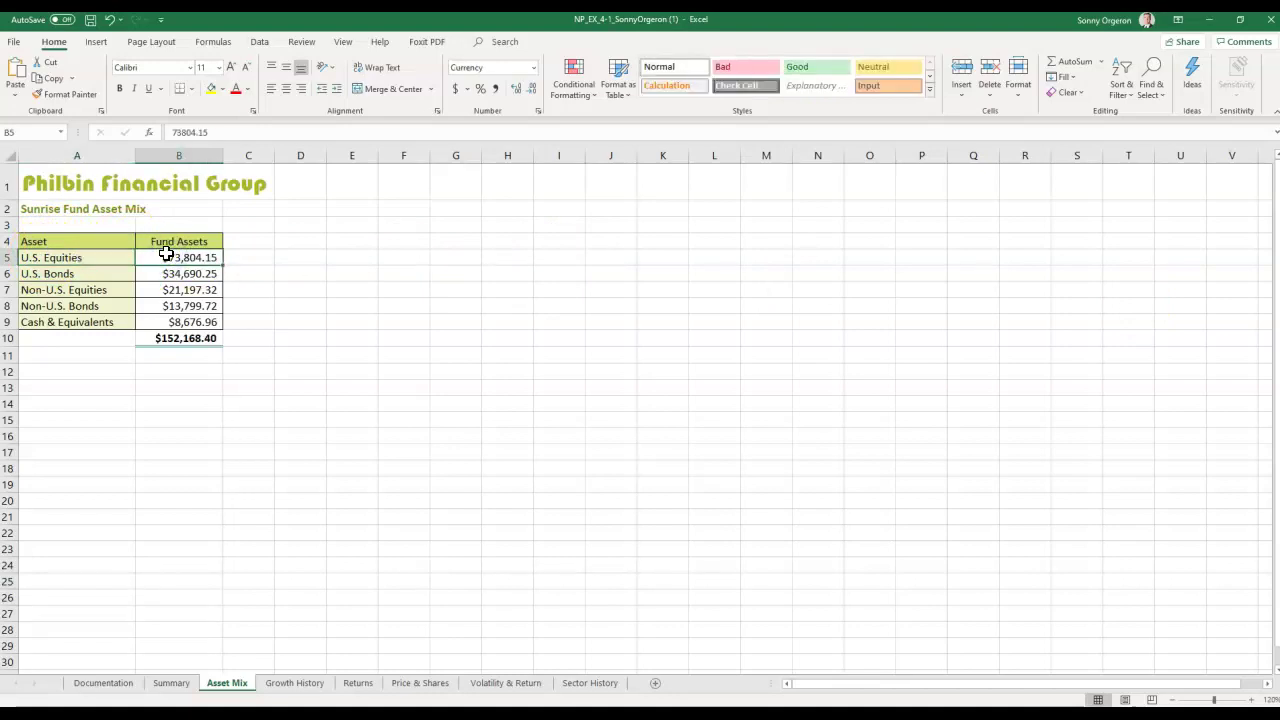
pyautogui.write('63804.15')
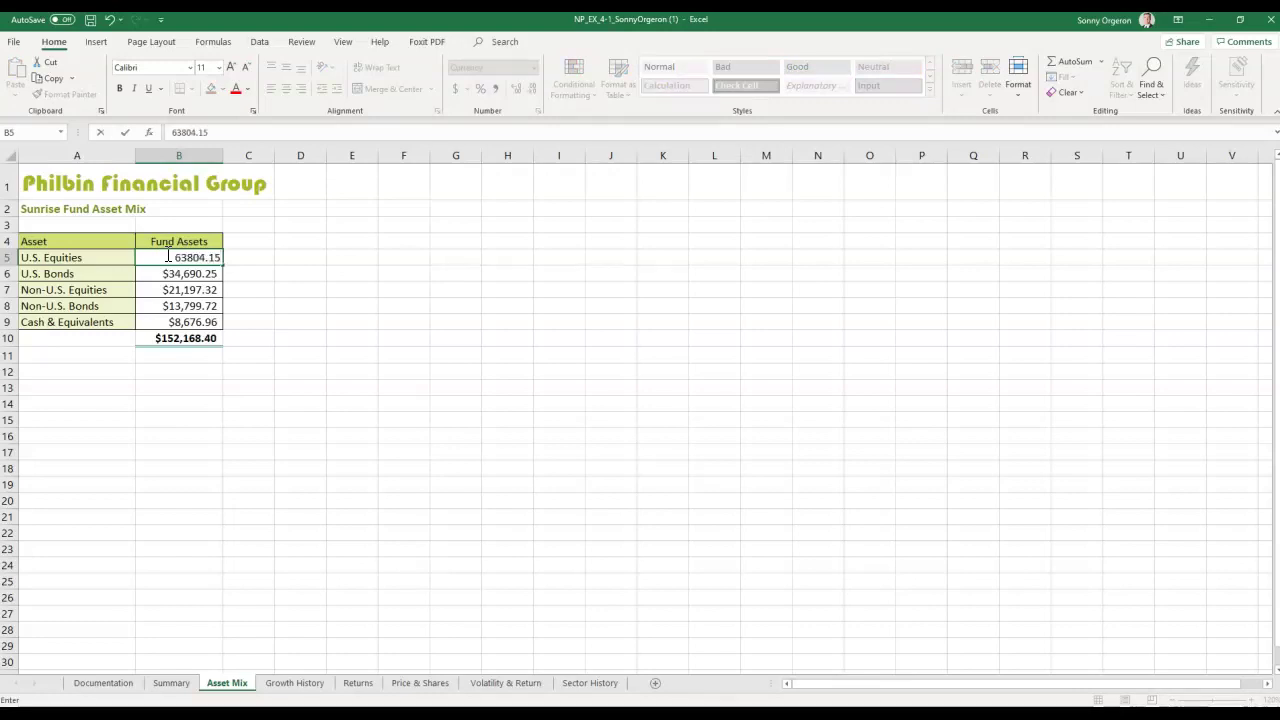
pyautogui.press('Return')
pyautogui.click(167, 255)
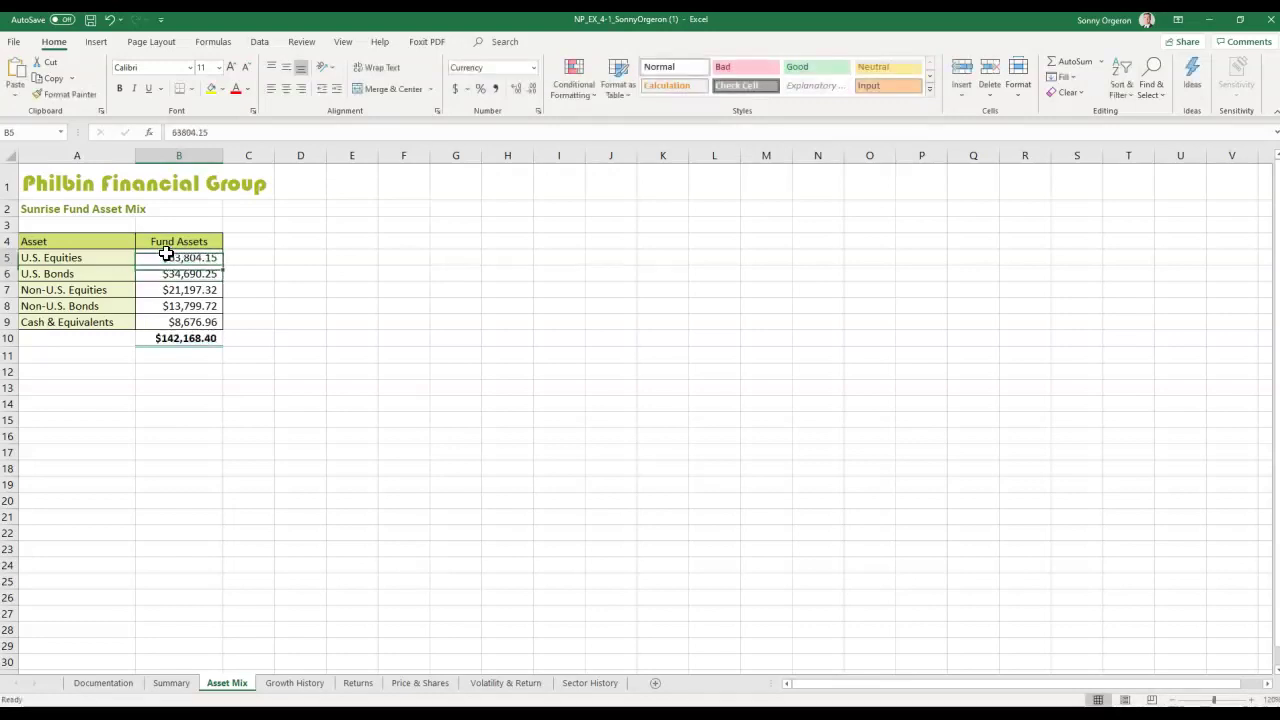
# Step: Rename the Cash & Equivalents category in cell A9 to Cash
pyautogui.press('Left')
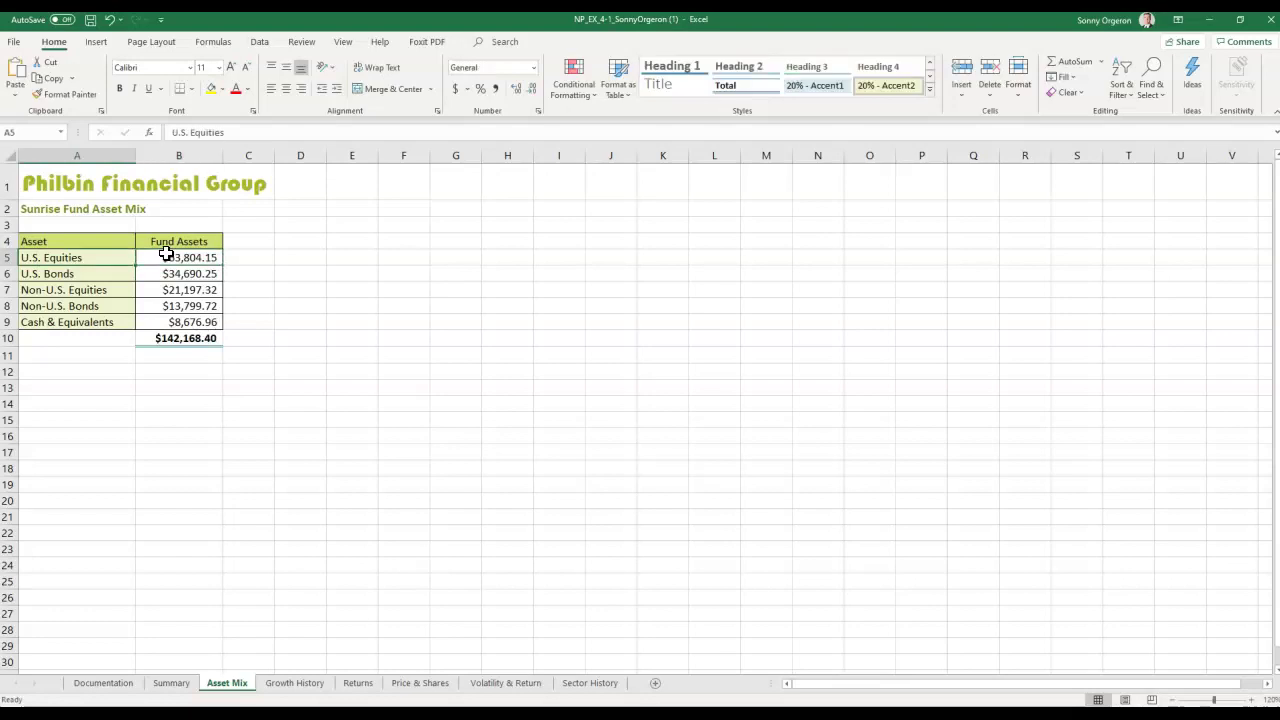
pyautogui.press('Down')
pyautogui.press('Down')
pyautogui.press('Down')
pyautogui.press('Down')
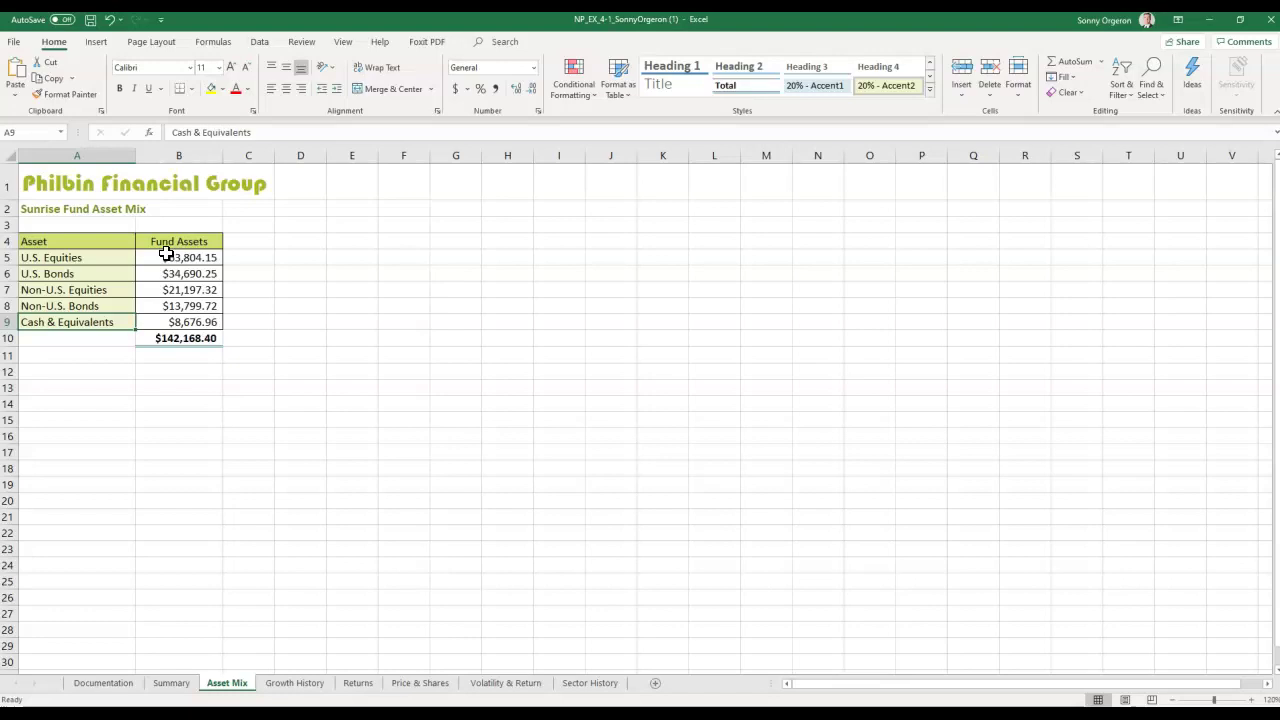
pyautogui.write('Cash')
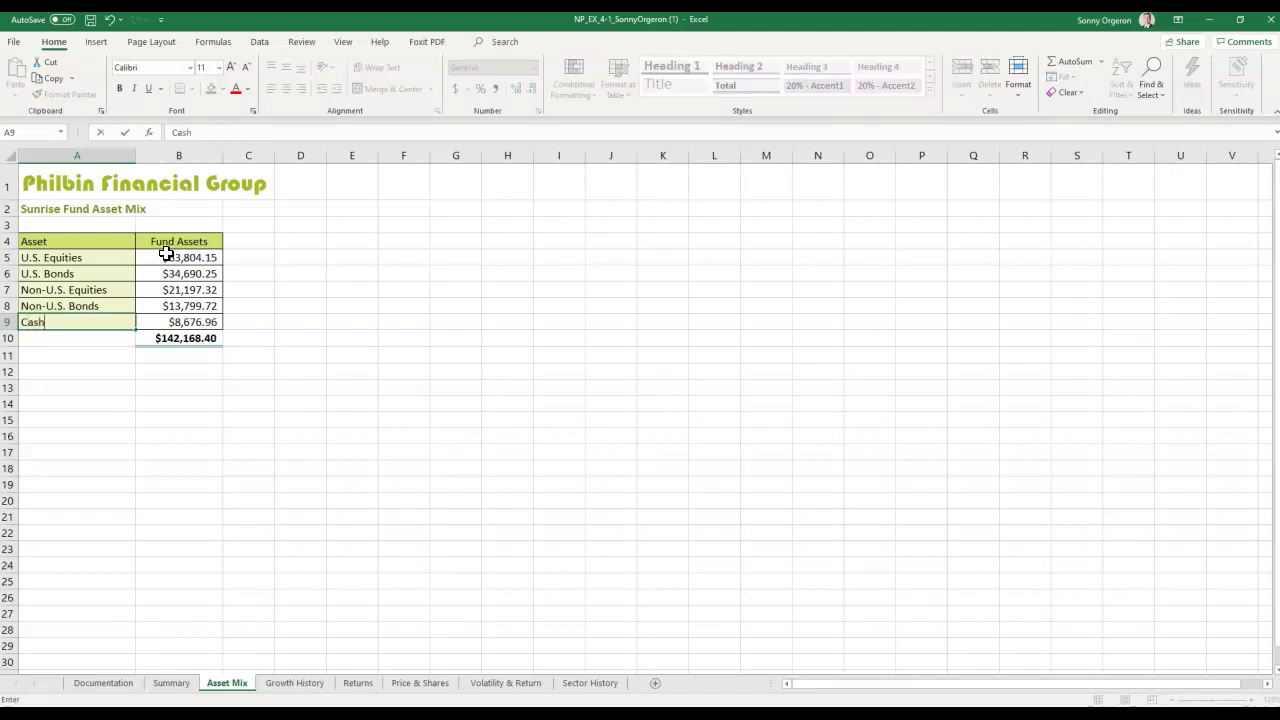
pyautogui.press('Return')
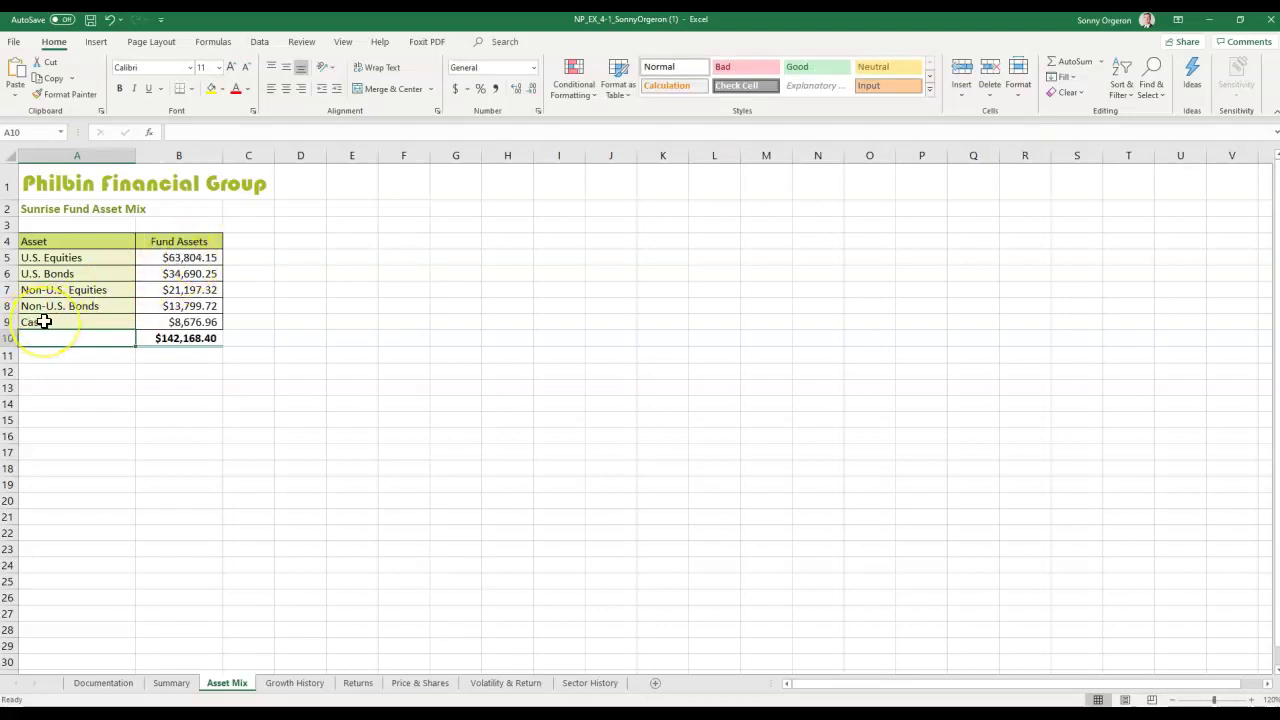
# Step: On the Summary sheet, filter the Fund Assets pie chart to exclude Non-U.S. Equities, Non-U.S. Bonds and Cash
pyautogui.click(168, 683)
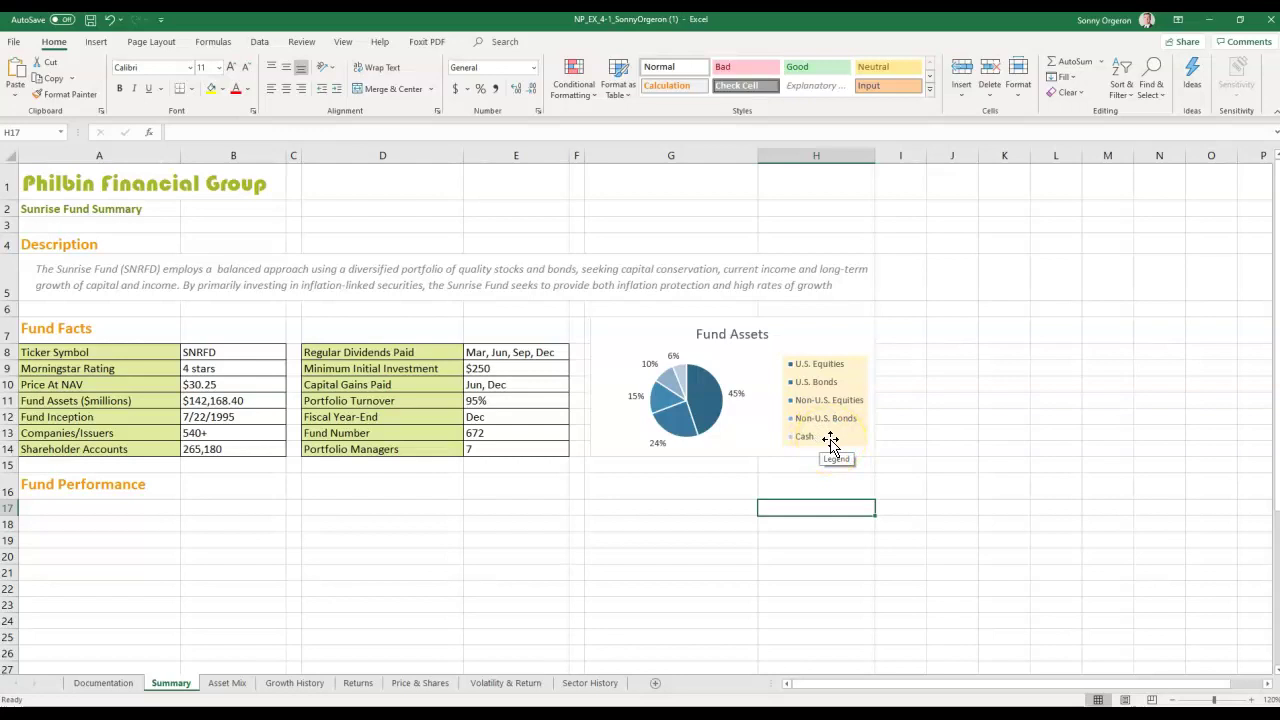
pyautogui.moveTo(717, 405)
pyautogui.click(621, 333)
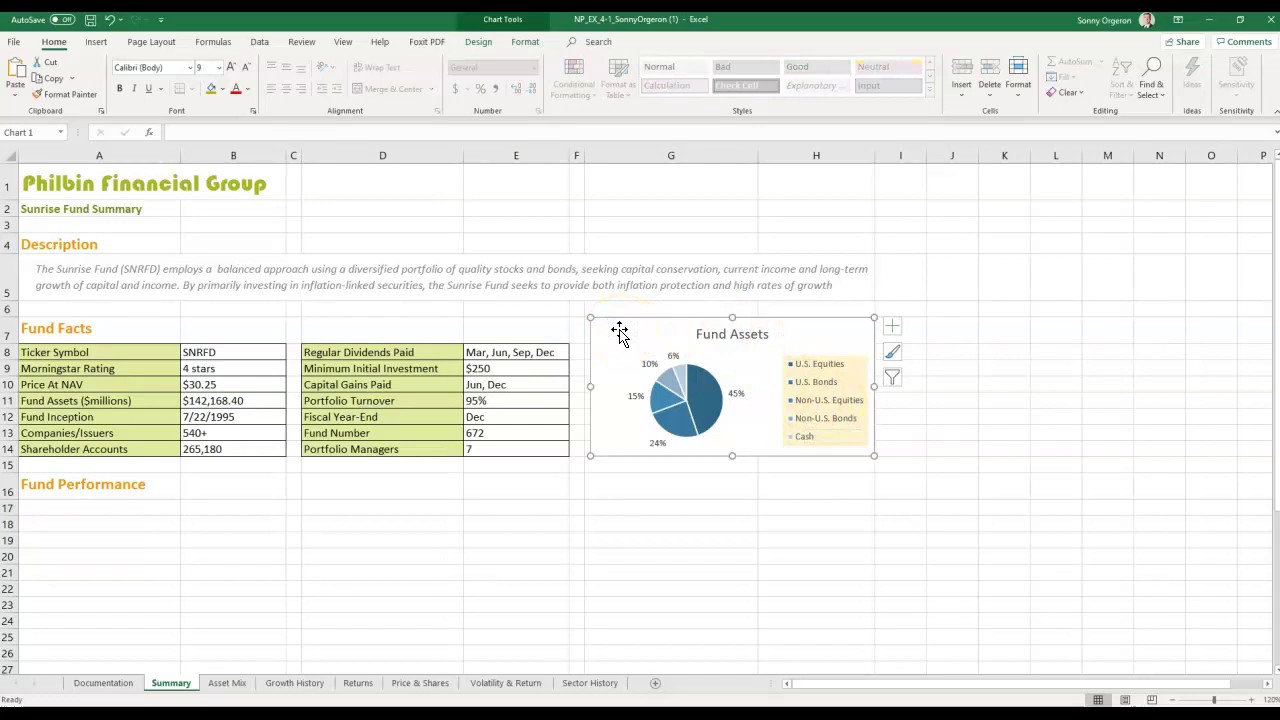
pyautogui.click(893, 377)
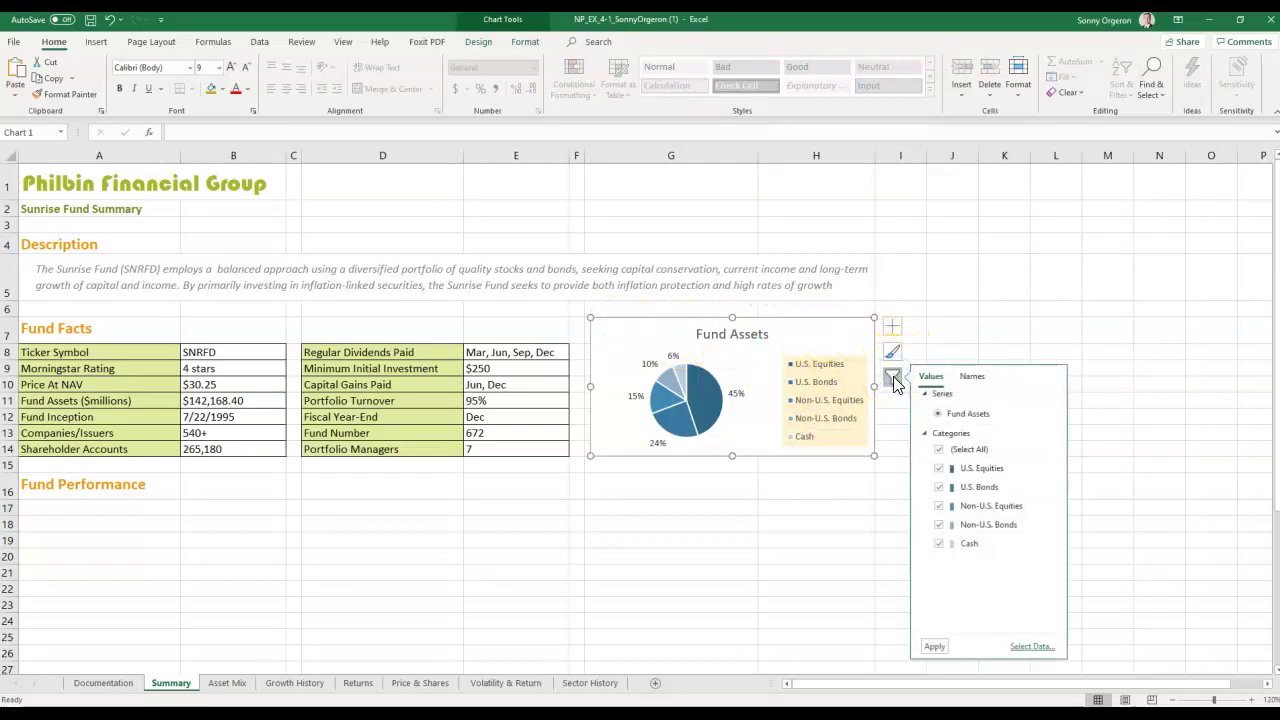
pyautogui.click(939, 506)
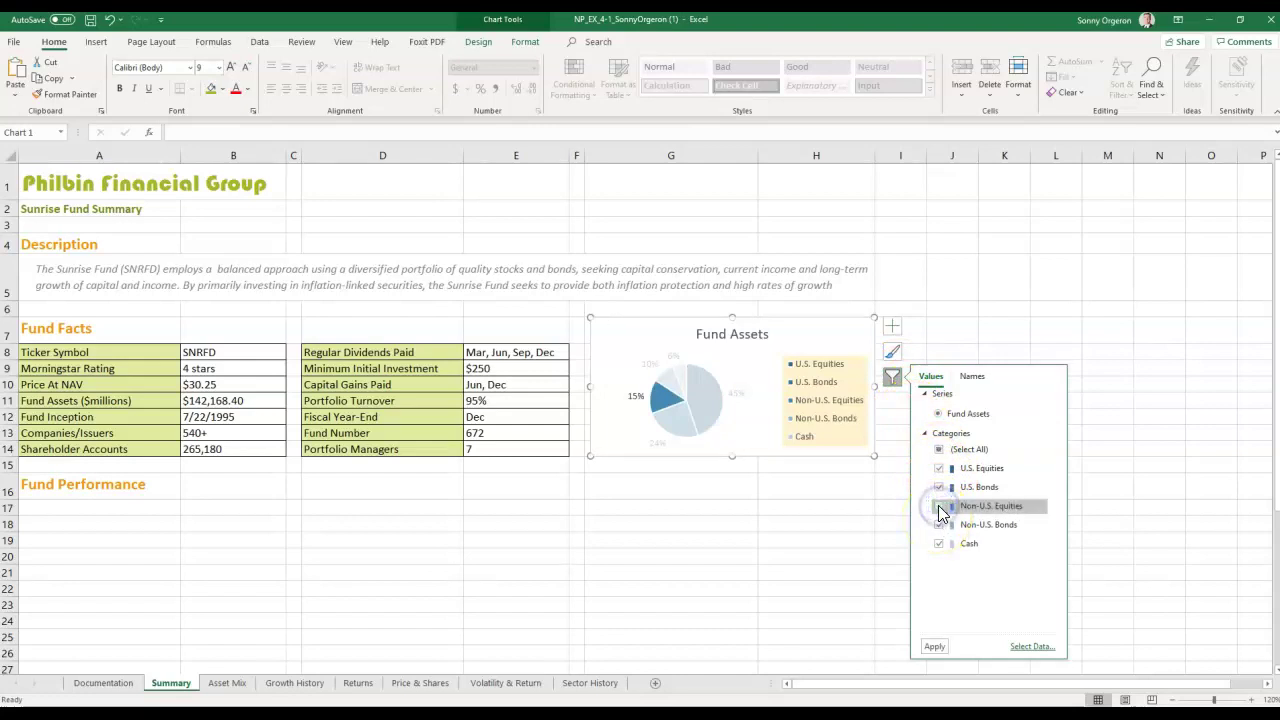
pyautogui.click(938, 524)
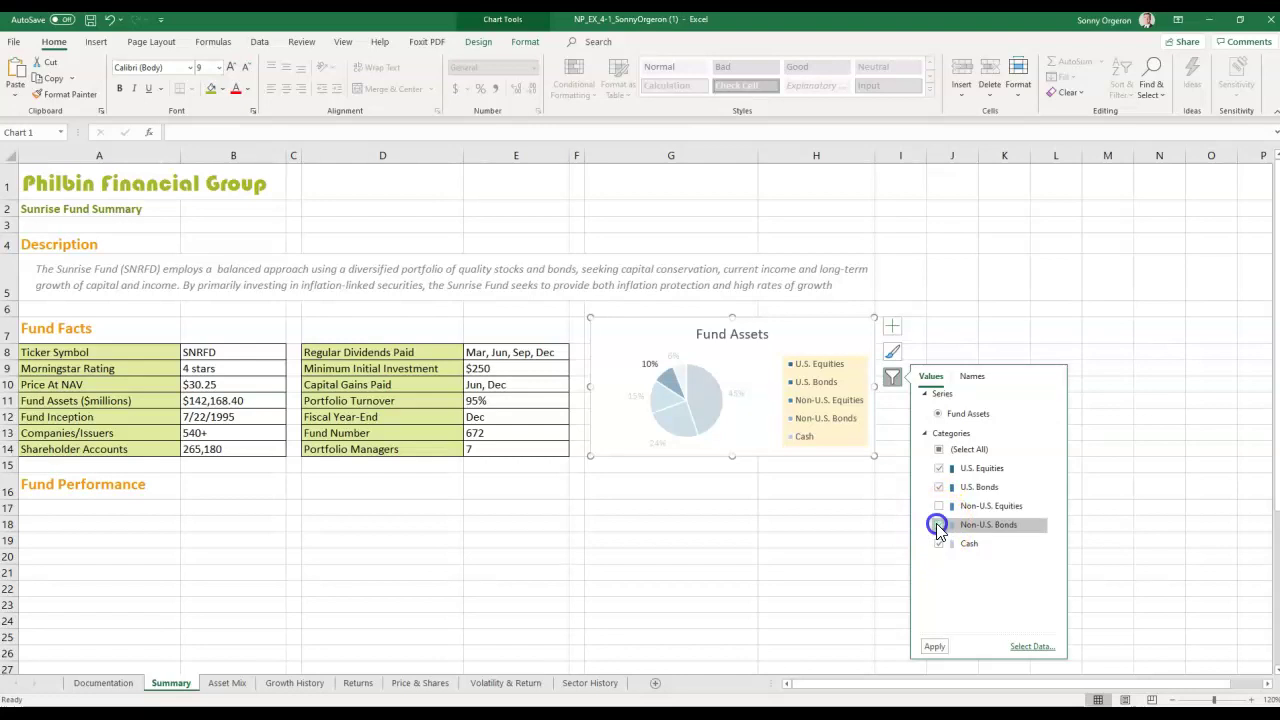
pyautogui.click(938, 543)
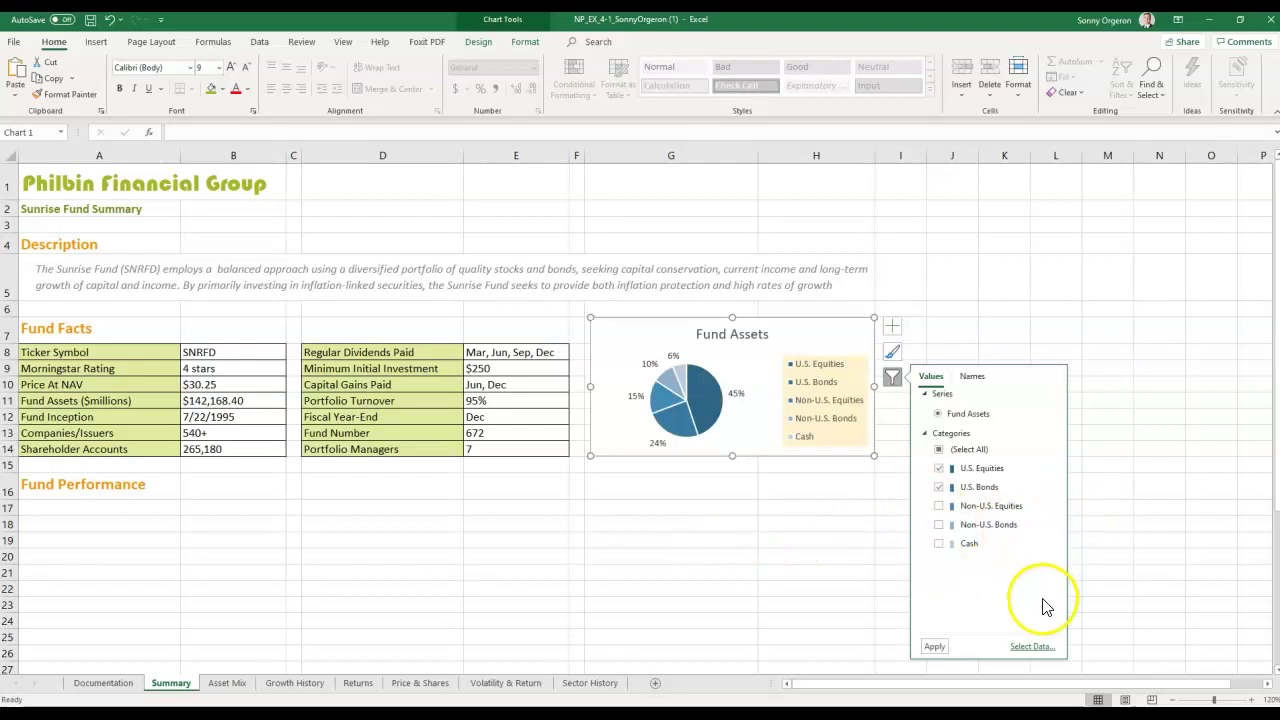
pyautogui.click(934, 647)
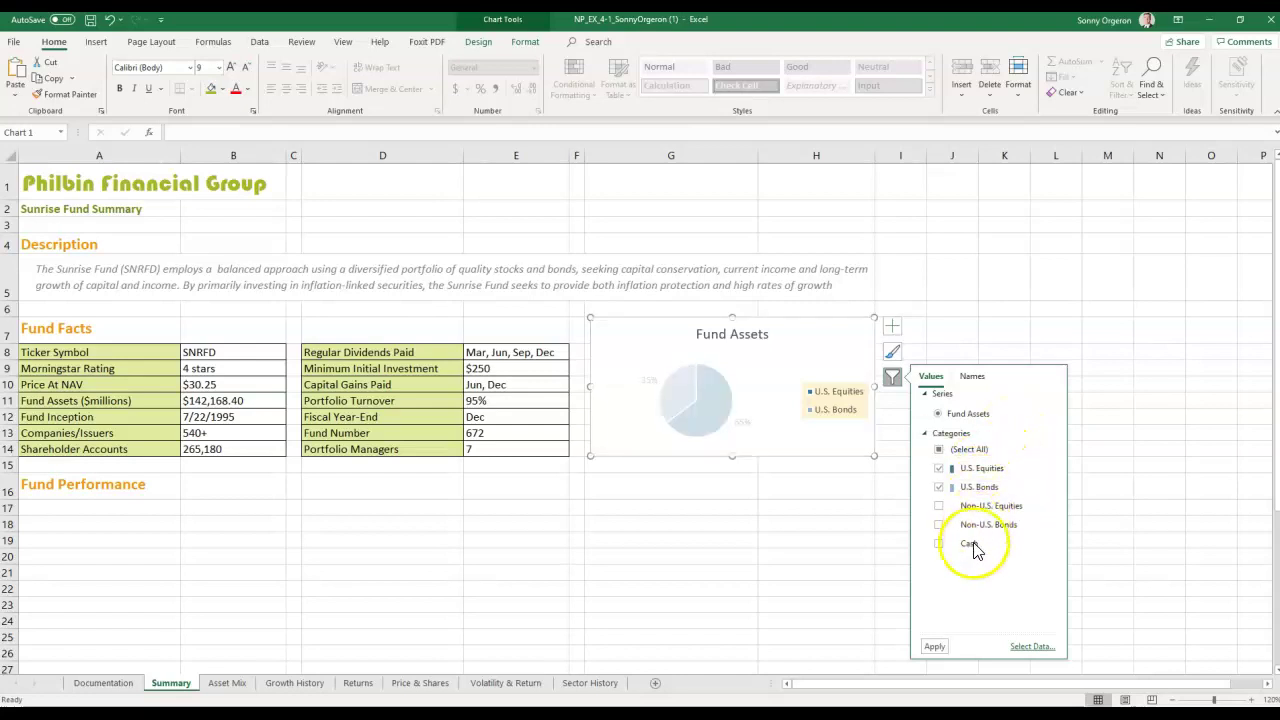
# Step: Restore all categories in the Fund Assets pie chart and close the chart filter
pyautogui.click(943, 451)
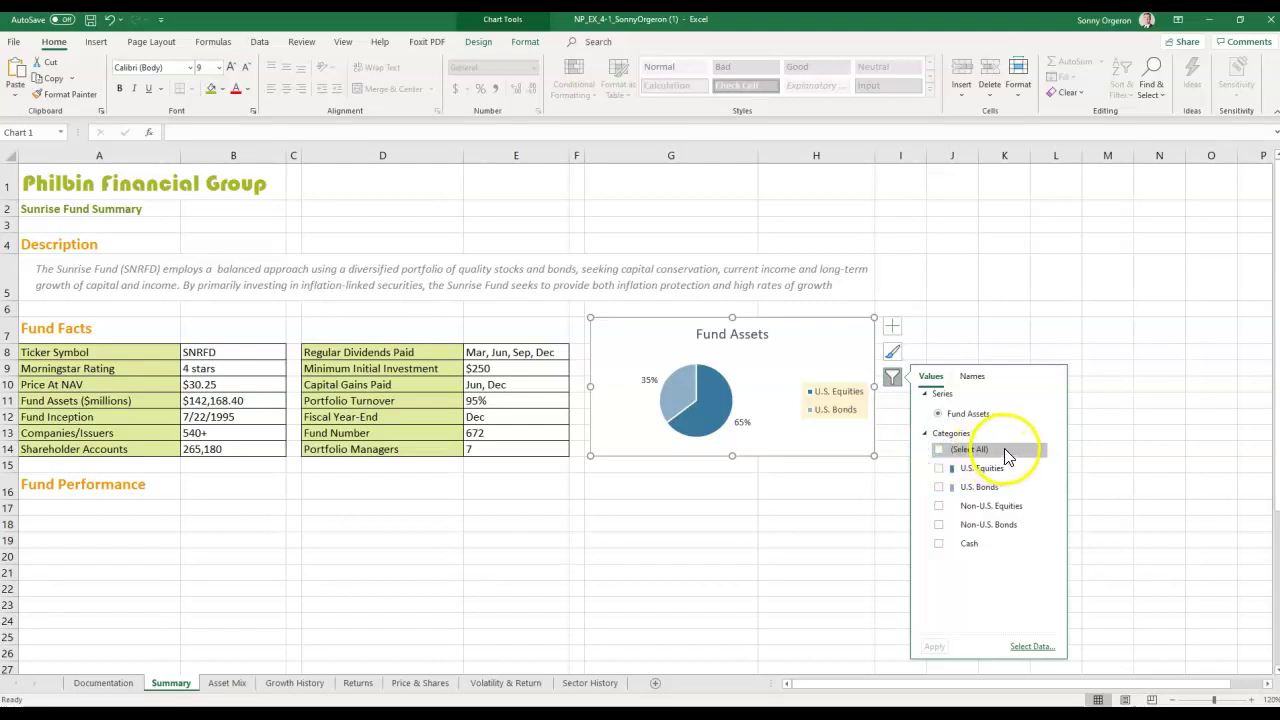
pyautogui.click(939, 452)
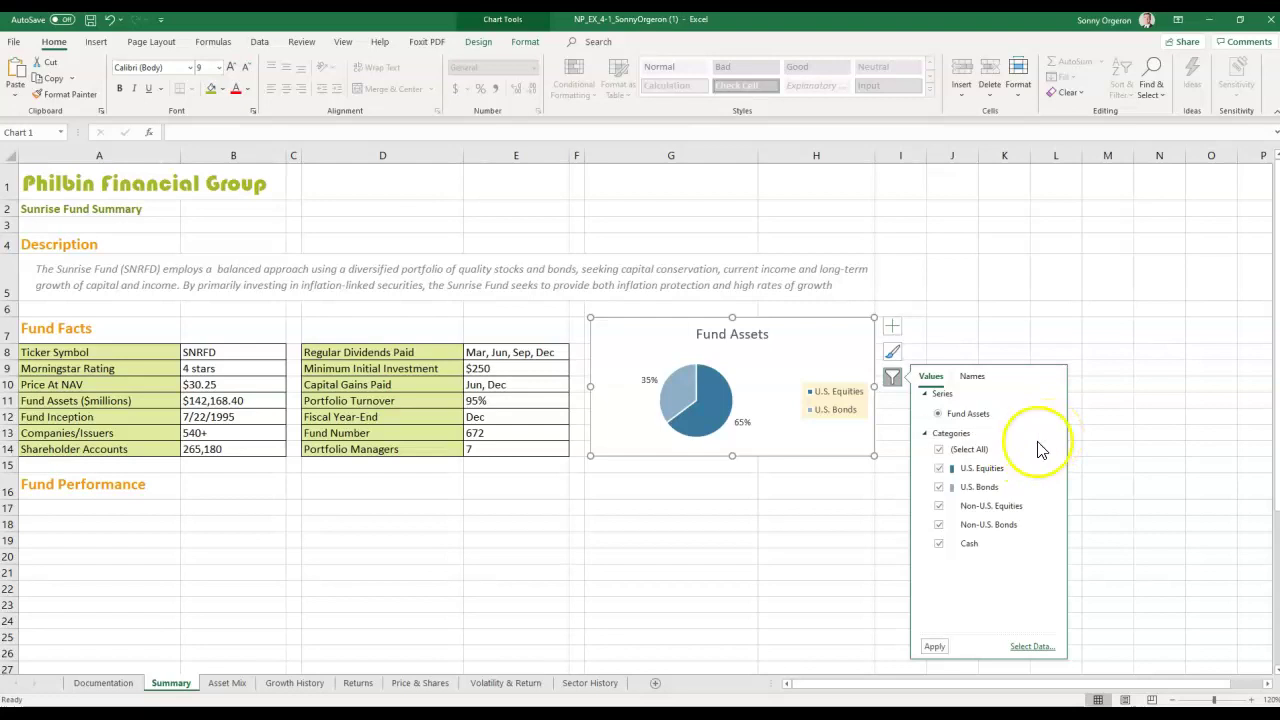
pyautogui.click(935, 647)
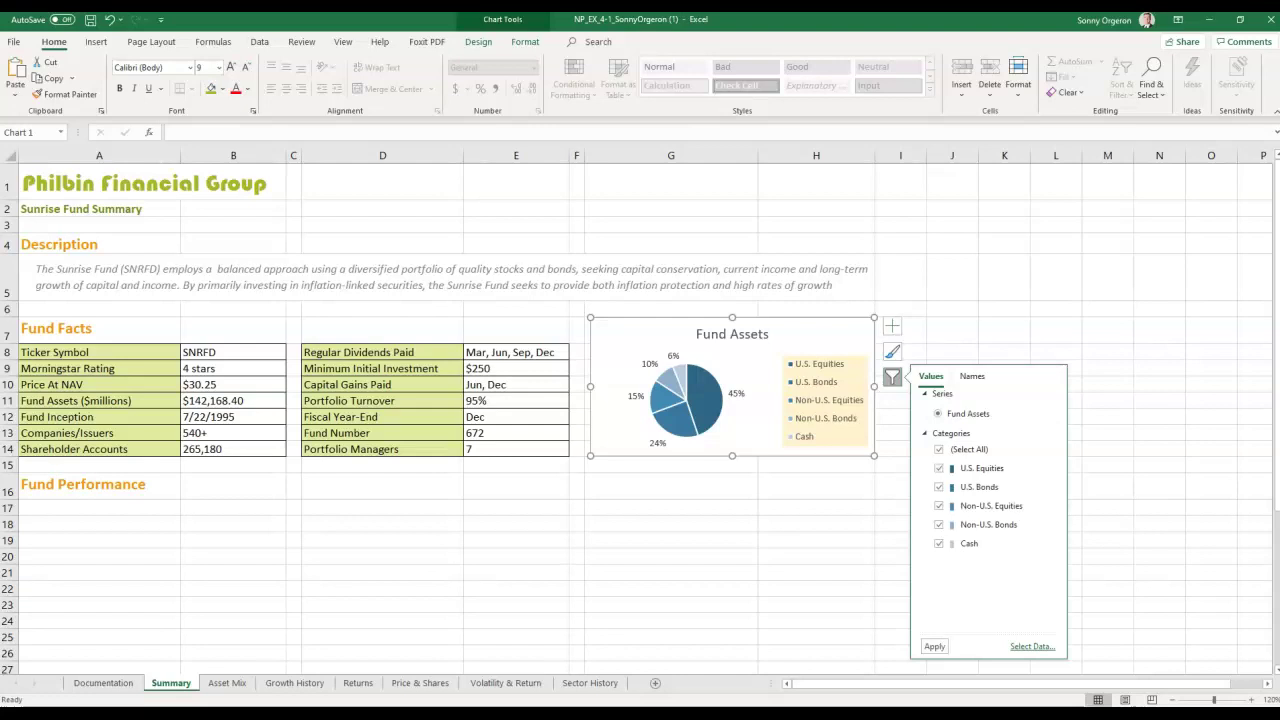
pyautogui.press('Escape')
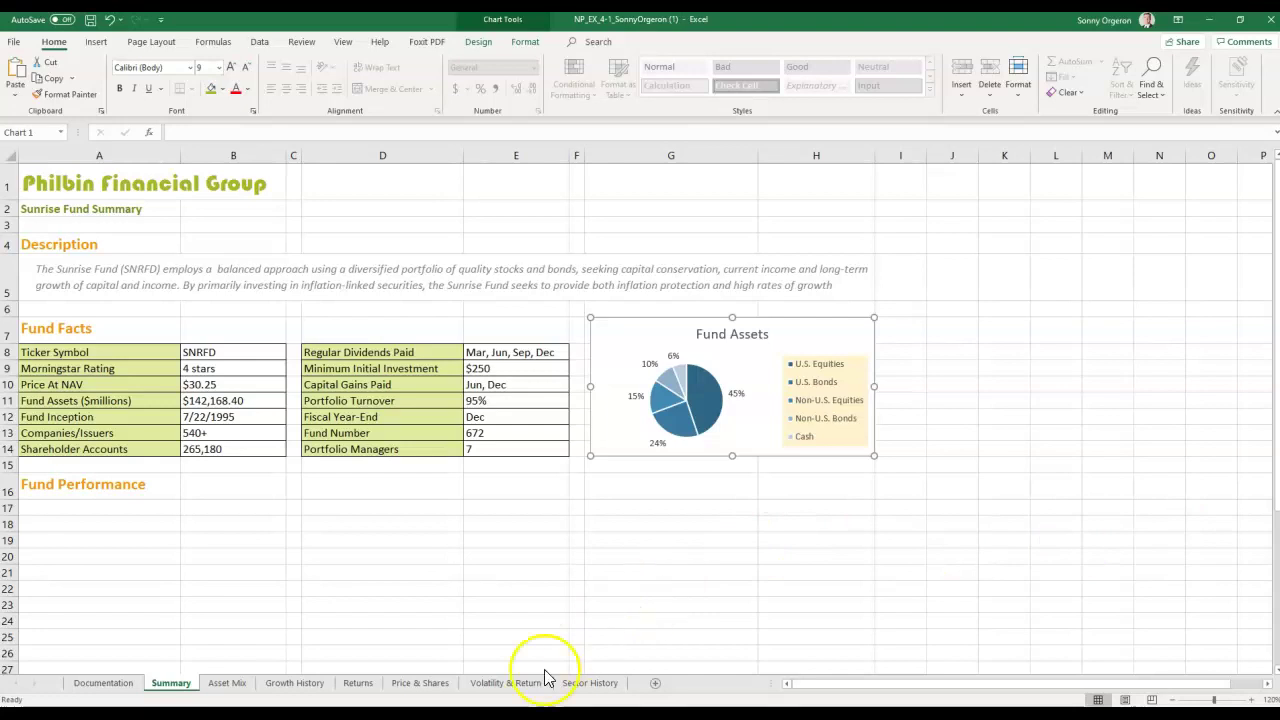
# Step: Select the returns data in A4:C9 on the Returns sheet and open the recommended charts for it
pyautogui.click(358, 683)
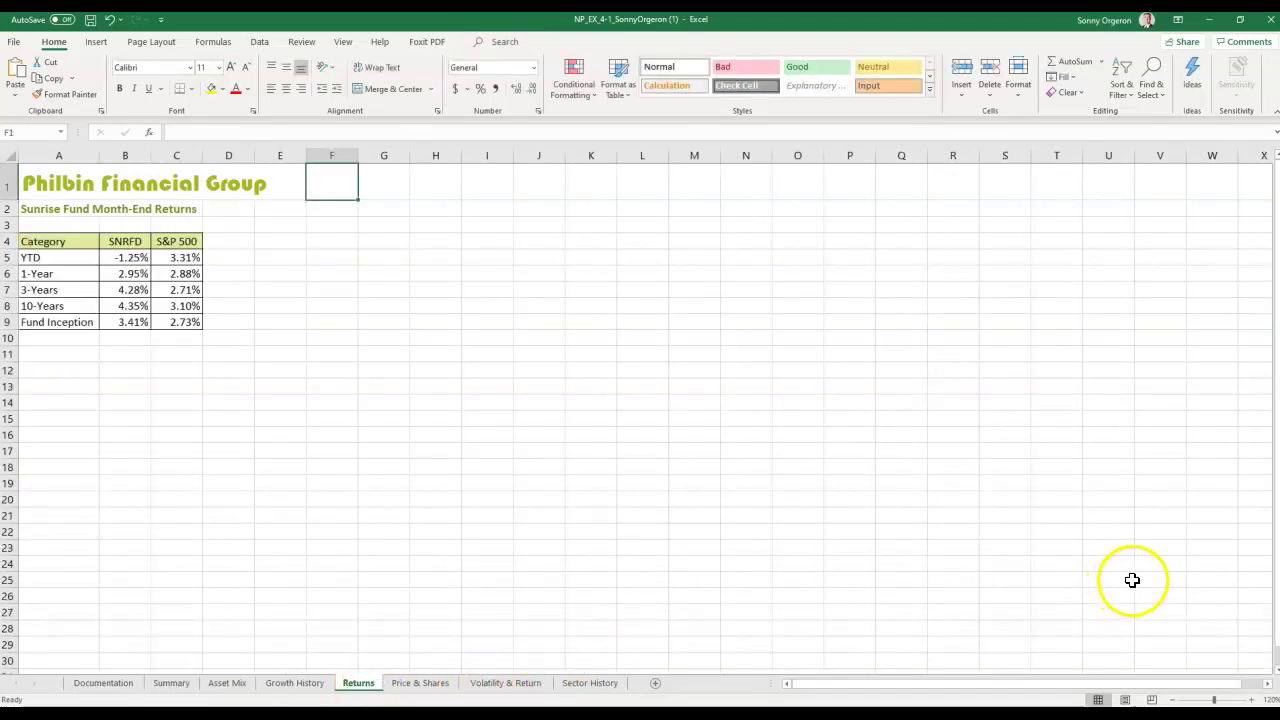
pyautogui.click(49, 243)
pyautogui.moveTo(62, 243); pyautogui.dragTo(170, 318)
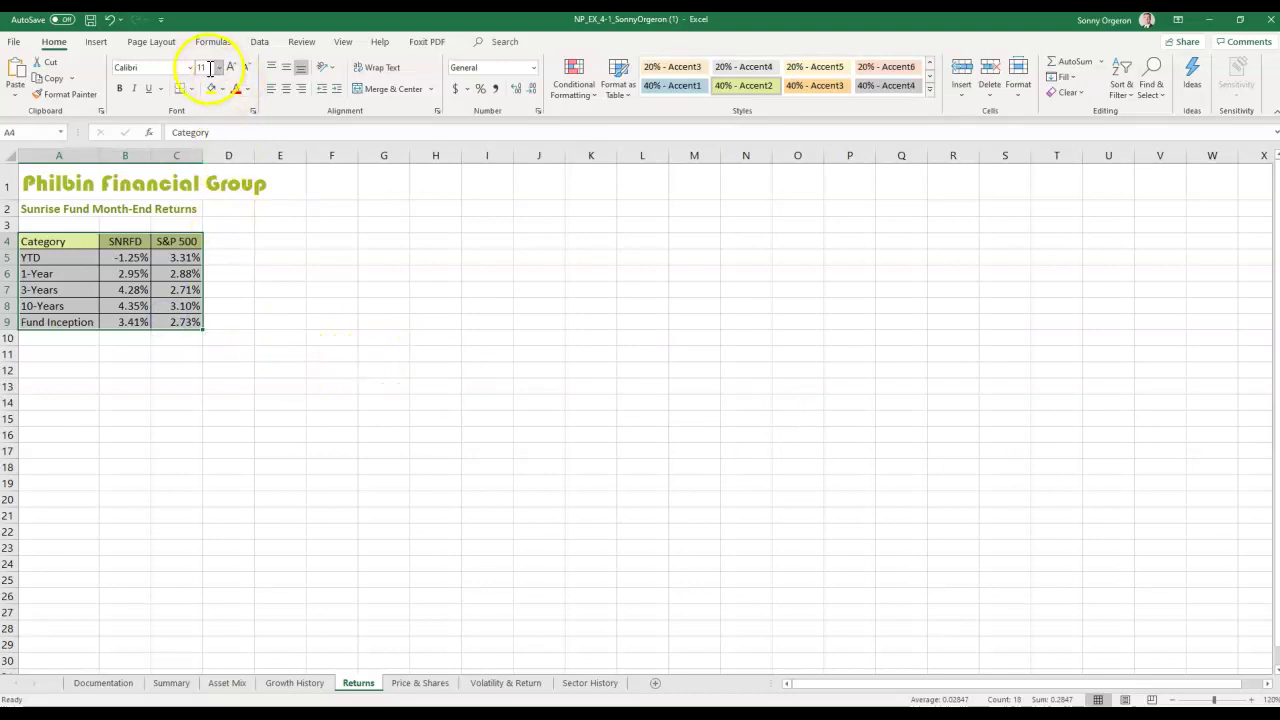
pyautogui.click(98, 47)
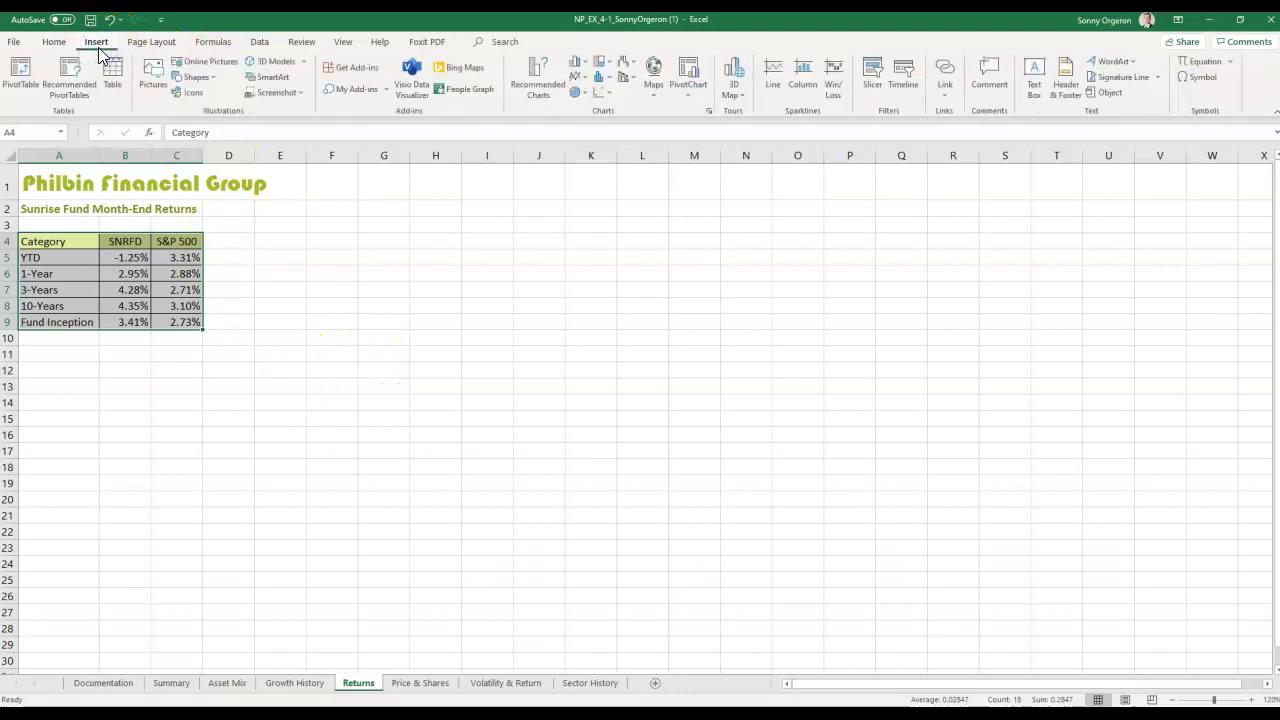
pyautogui.click(526, 84)
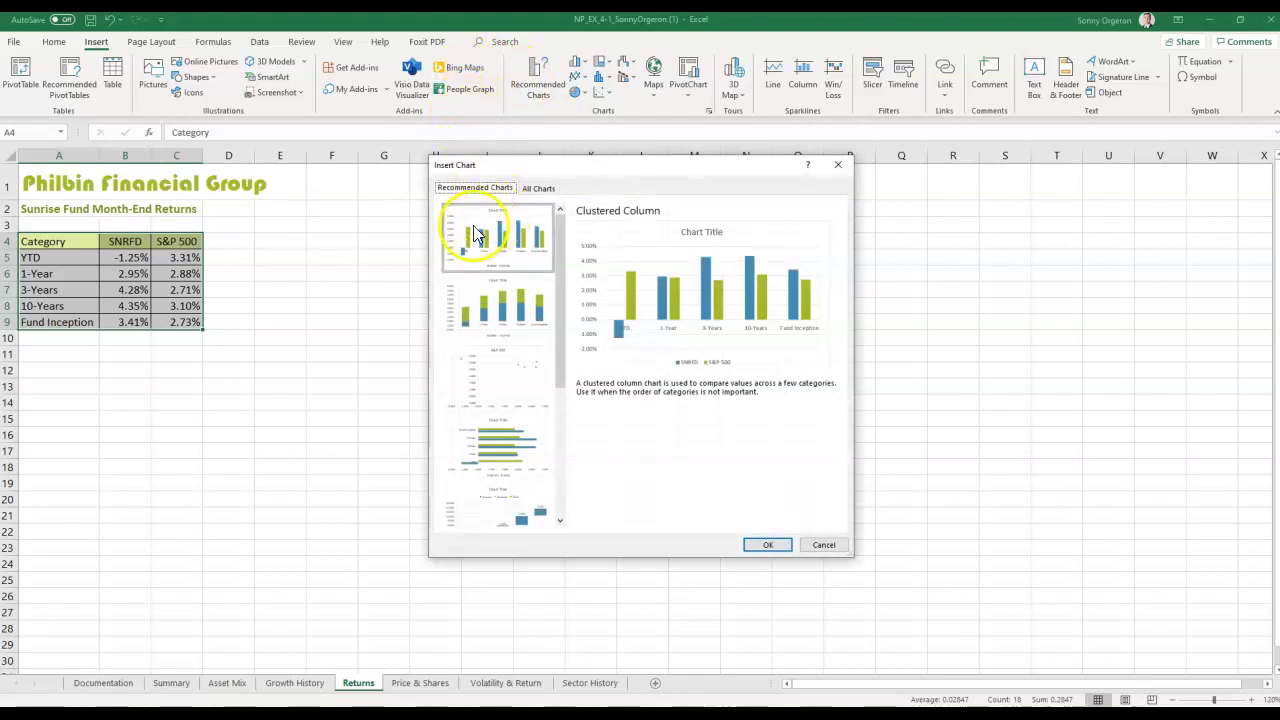
# Step: Preview recommended chart types for the returns data, including Stacked Column, Clustered Bar and Funnel
pyautogui.click(495, 317)
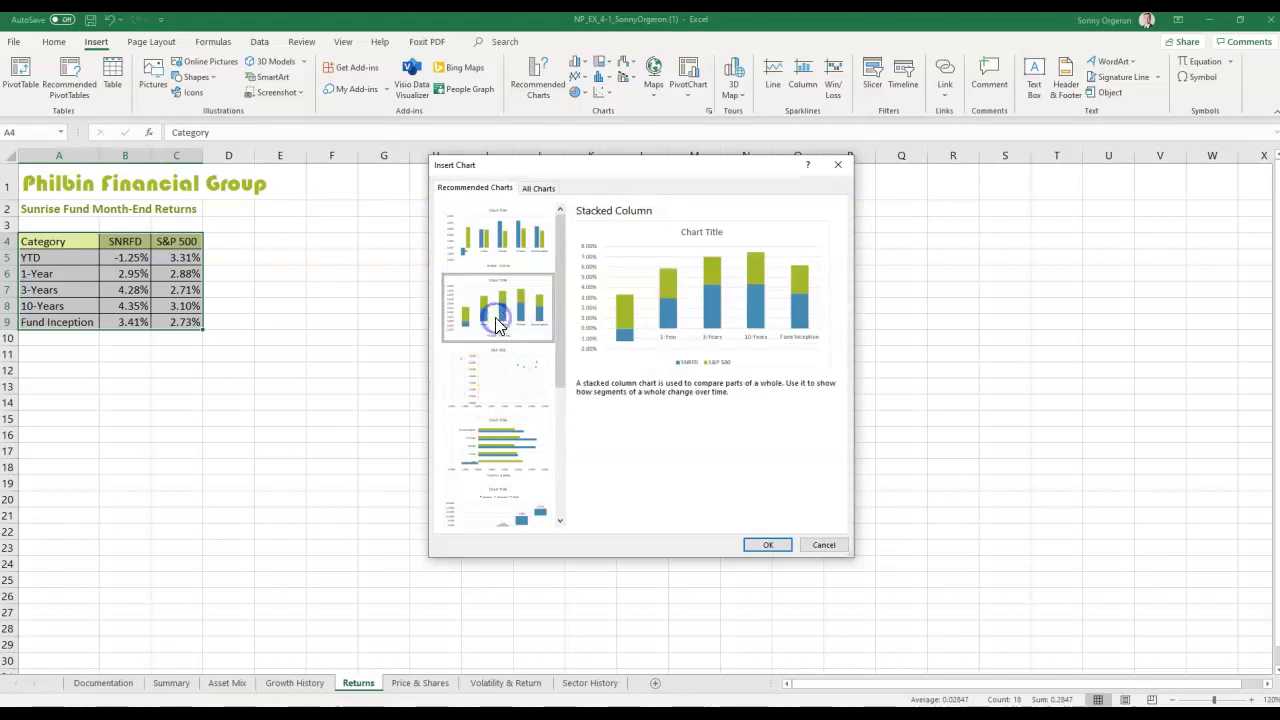
pyautogui.click(495, 383)
pyautogui.click(499, 425)
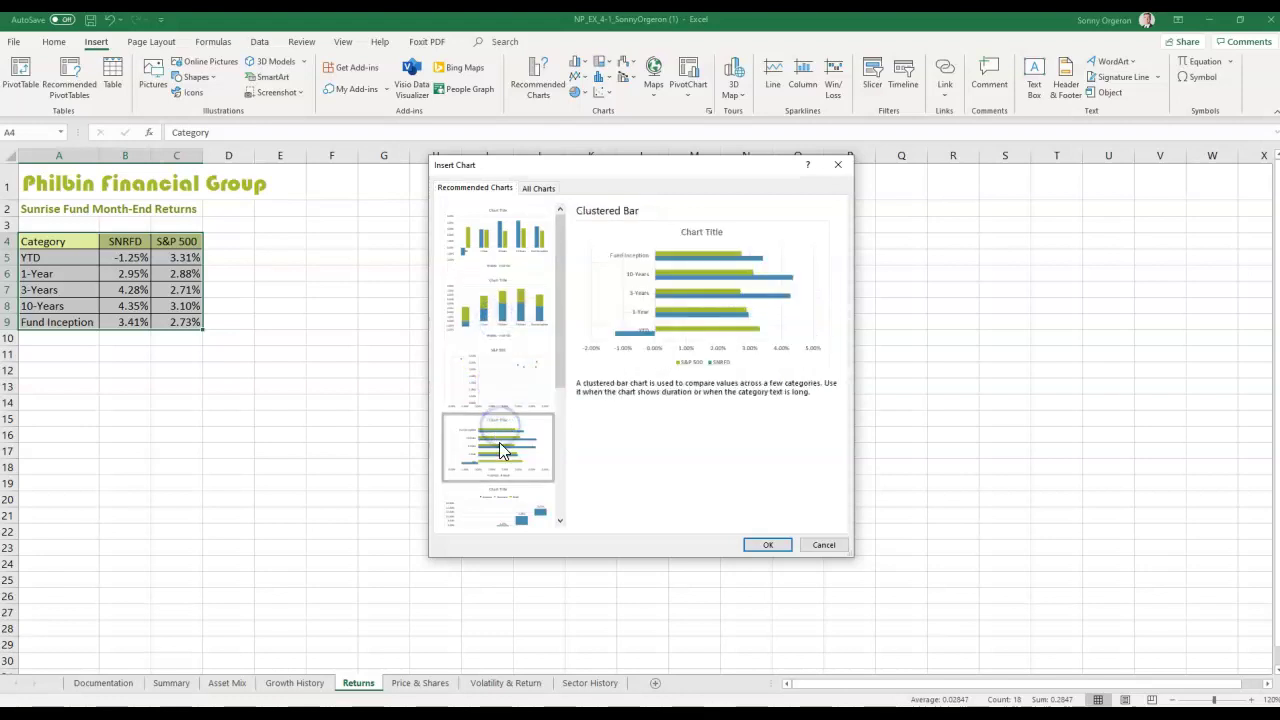
pyautogui.scroll(-1, 500, 442)
pyautogui.click(500, 442)
pyautogui.click(503, 479)
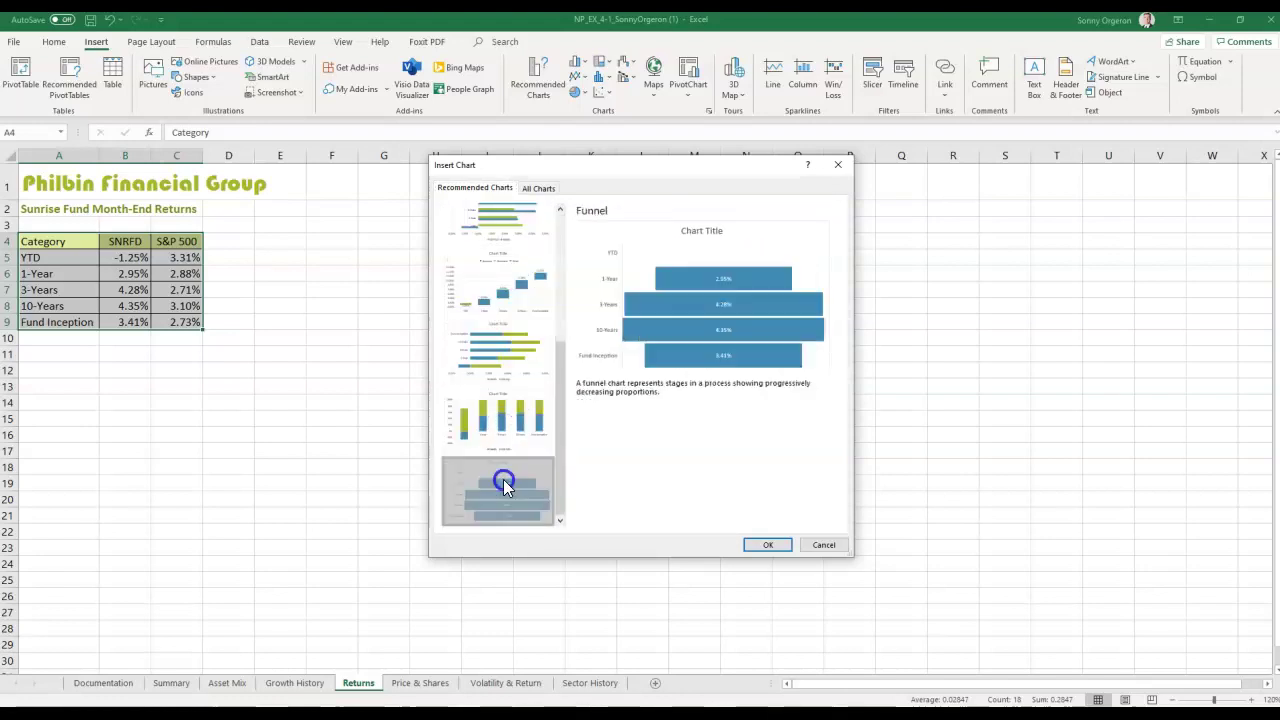
pyautogui.scroll(3, 470, 400)
# Step: Insert a Clustered Column chart of the returns data and place it beside the table, over columns E to L
pyautogui.click(506, 240)
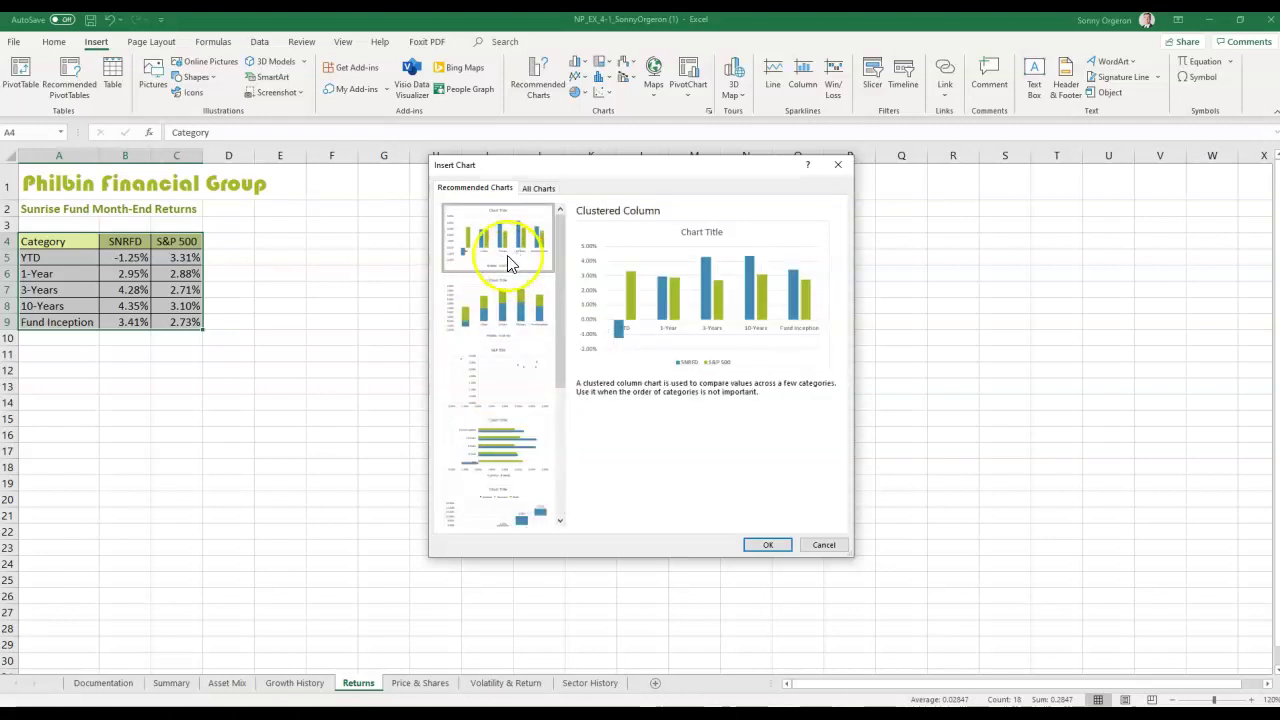
pyautogui.doubleClick(505, 255)
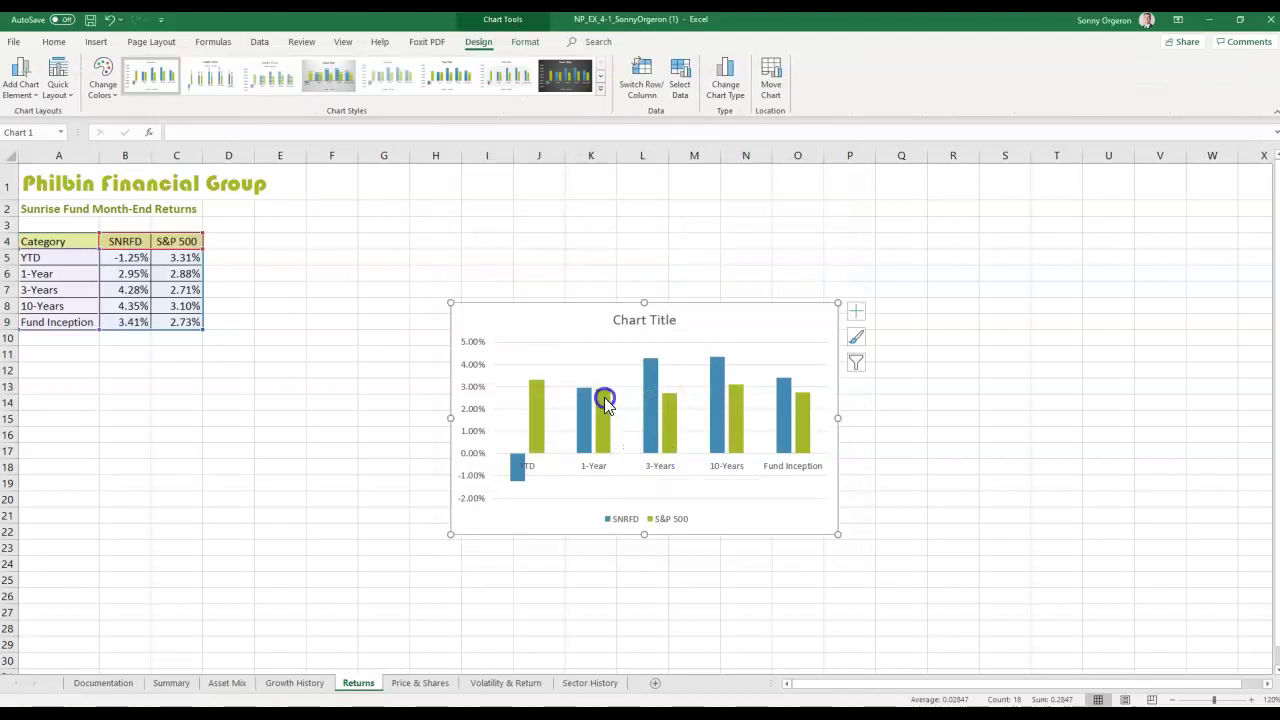
pyautogui.moveTo(566, 330); pyautogui.dragTo(379, 249)
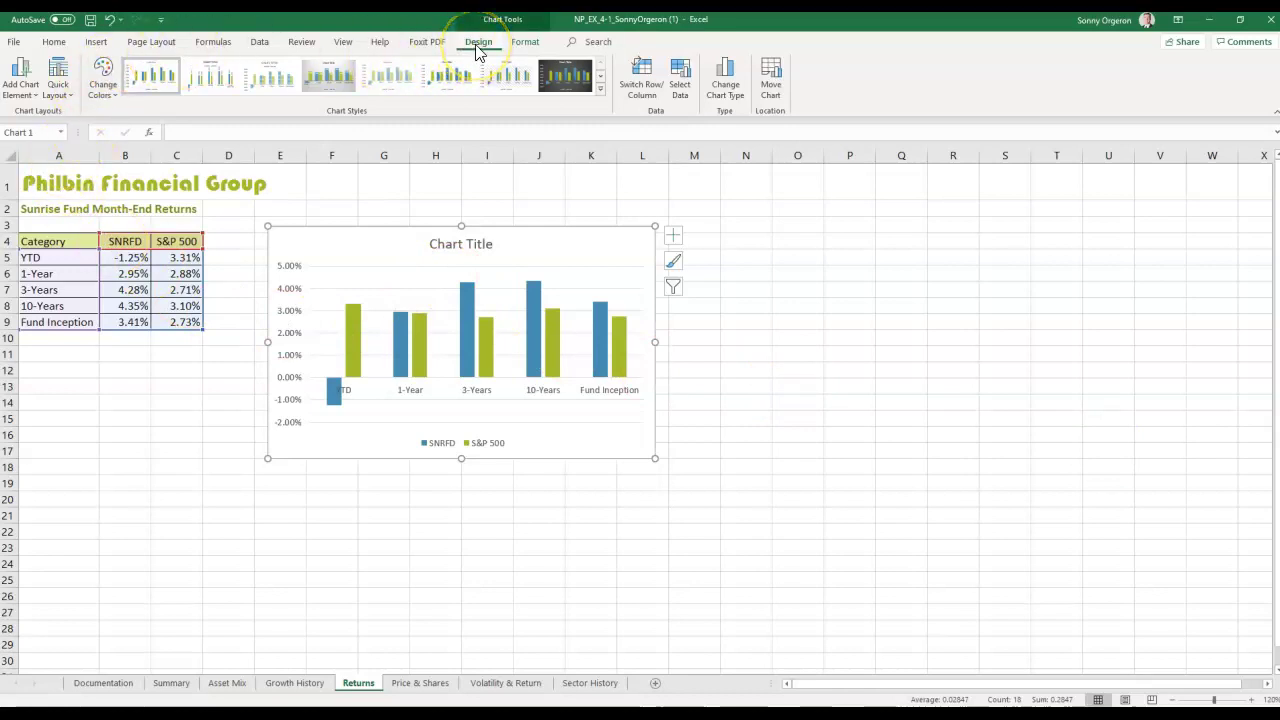
pyautogui.click(770, 85)
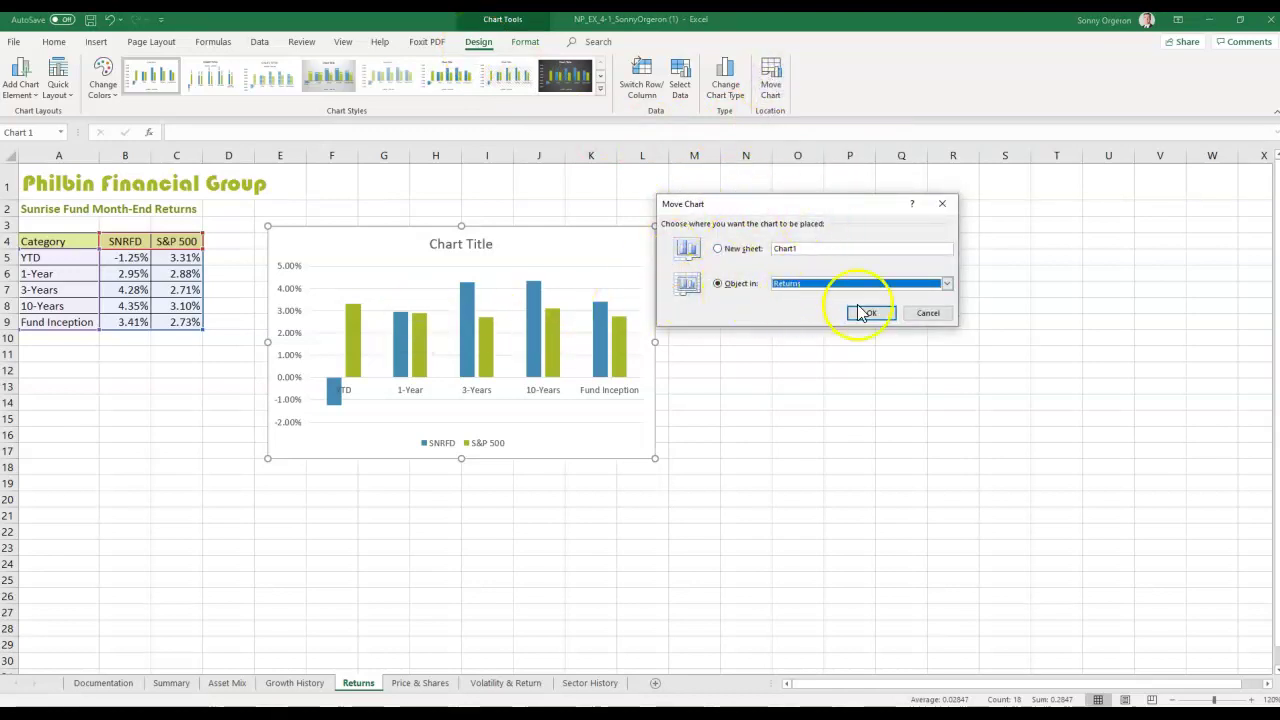
pyautogui.click(928, 313)
pyautogui.rightClick(351, 250)
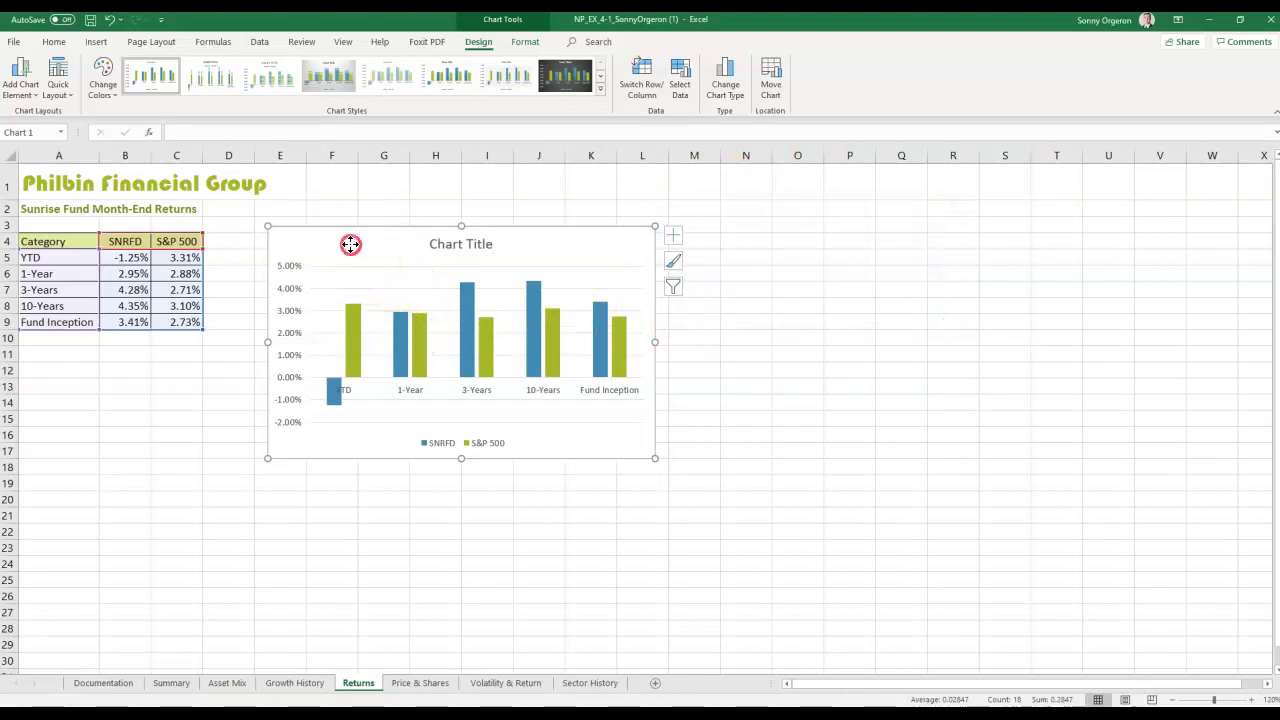
pyautogui.click(290, 237)
# Step: Move the clustered column chart from the Returns sheet to the Summary sheet as an embedded object
pyautogui.rightClick(290, 237)
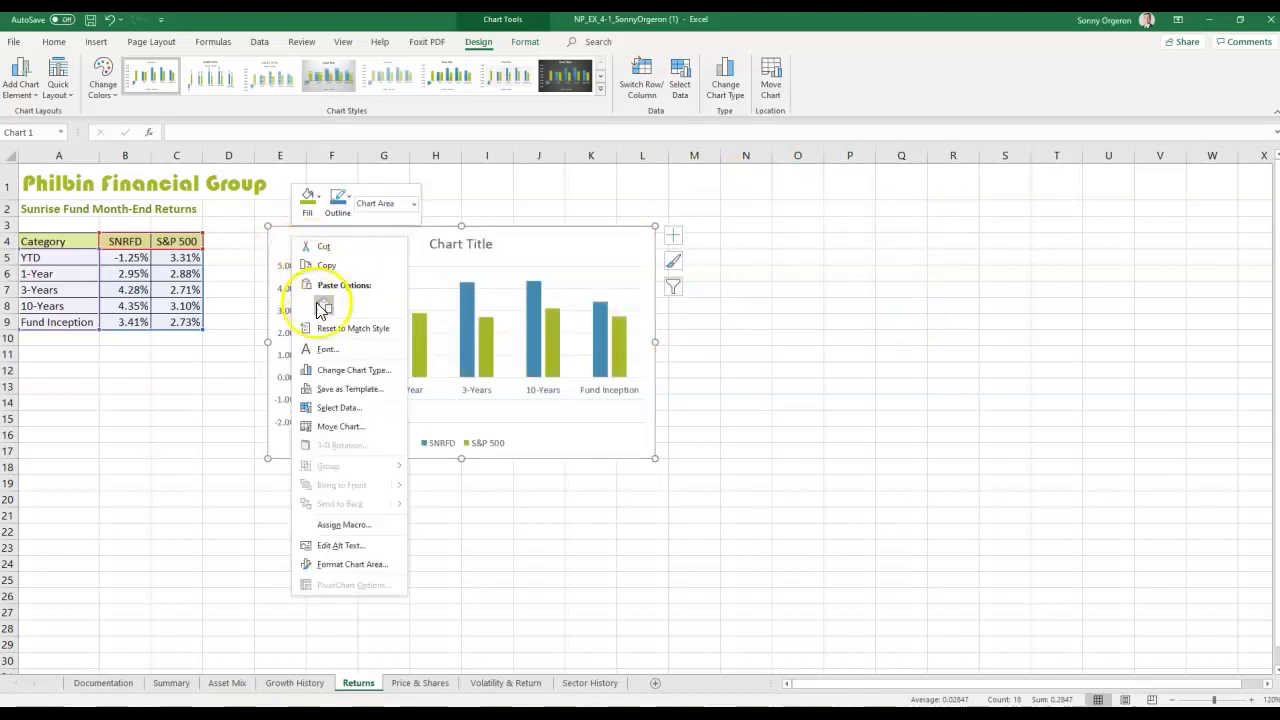
pyautogui.click(354, 422)
pyautogui.moveTo(356, 357); pyautogui.dragTo(874, 318)
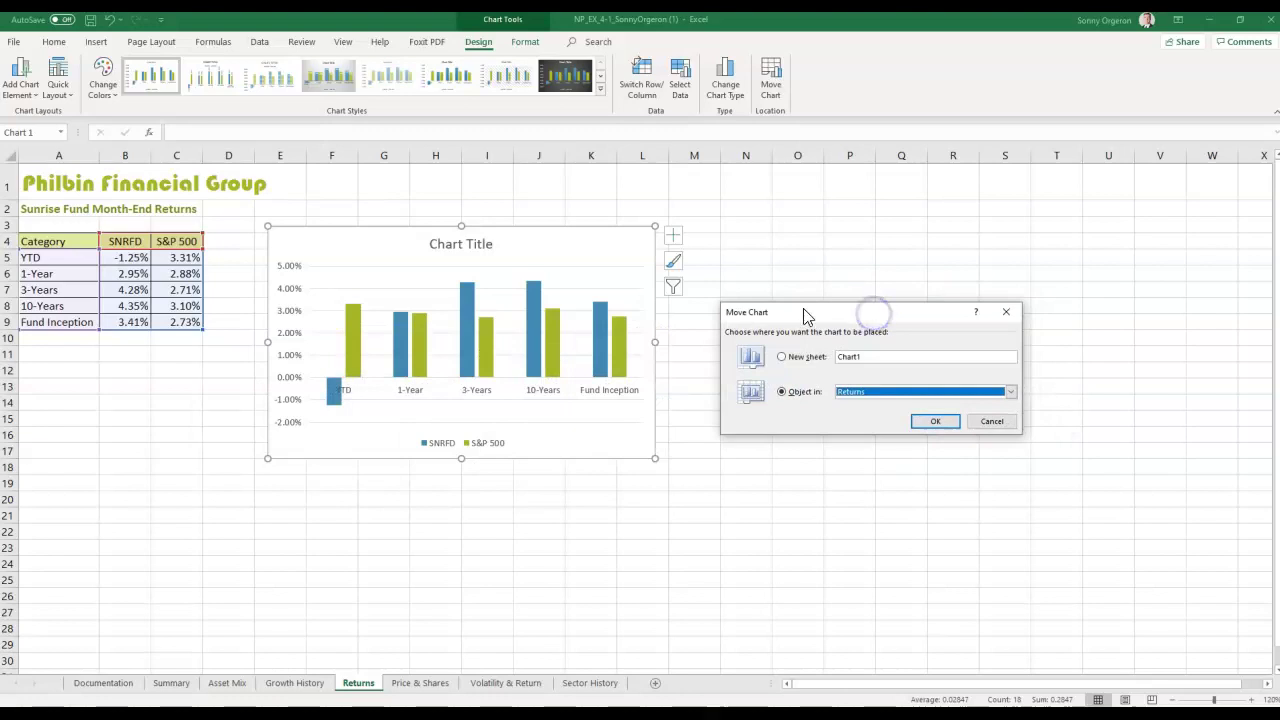
pyautogui.click(851, 392)
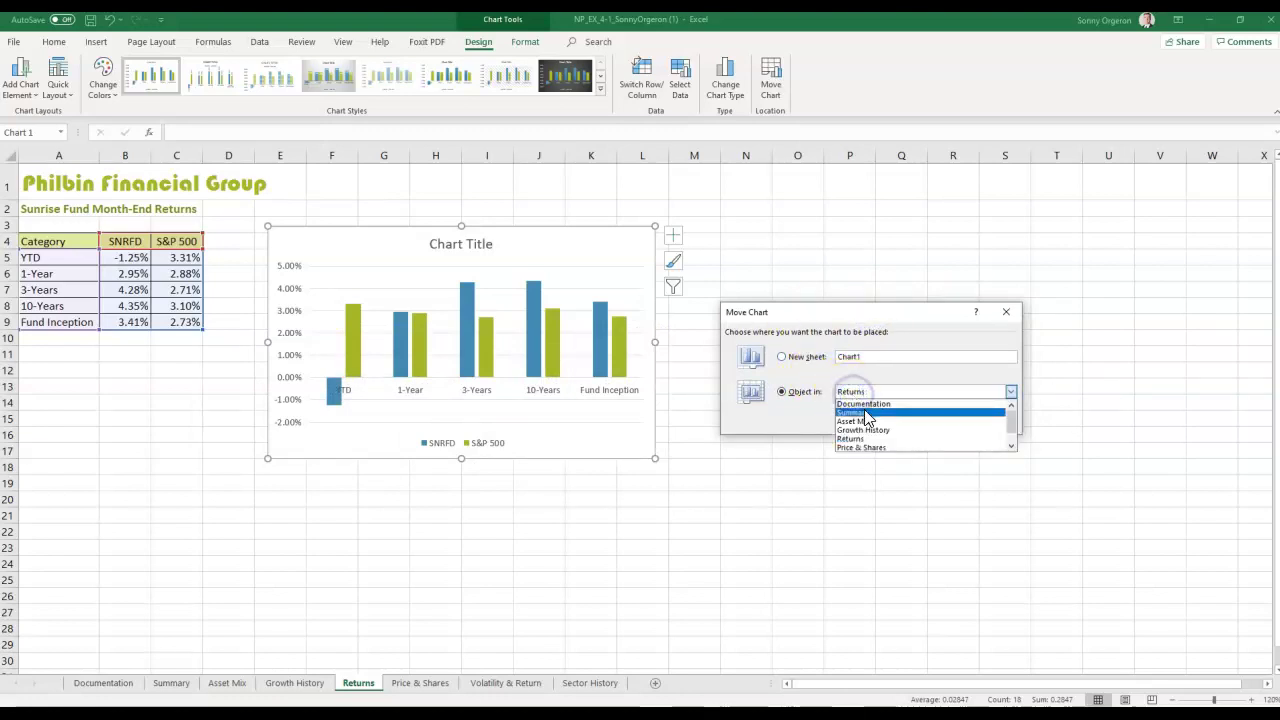
pyautogui.click(853, 412)
pyautogui.click(937, 421)
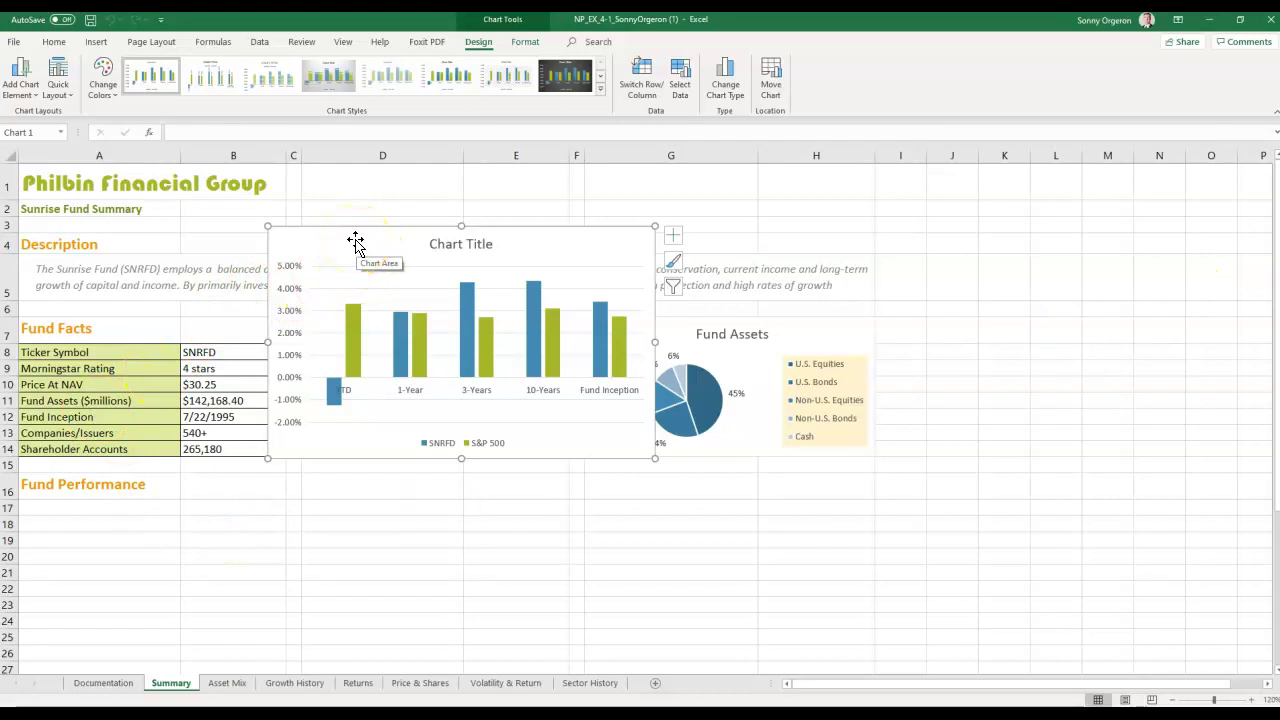
# Step: Position the column chart under the Fund Performance heading and shrink it to cover the range A17:B29
pyautogui.moveTo(355, 242); pyautogui.dragTo(101, 516)
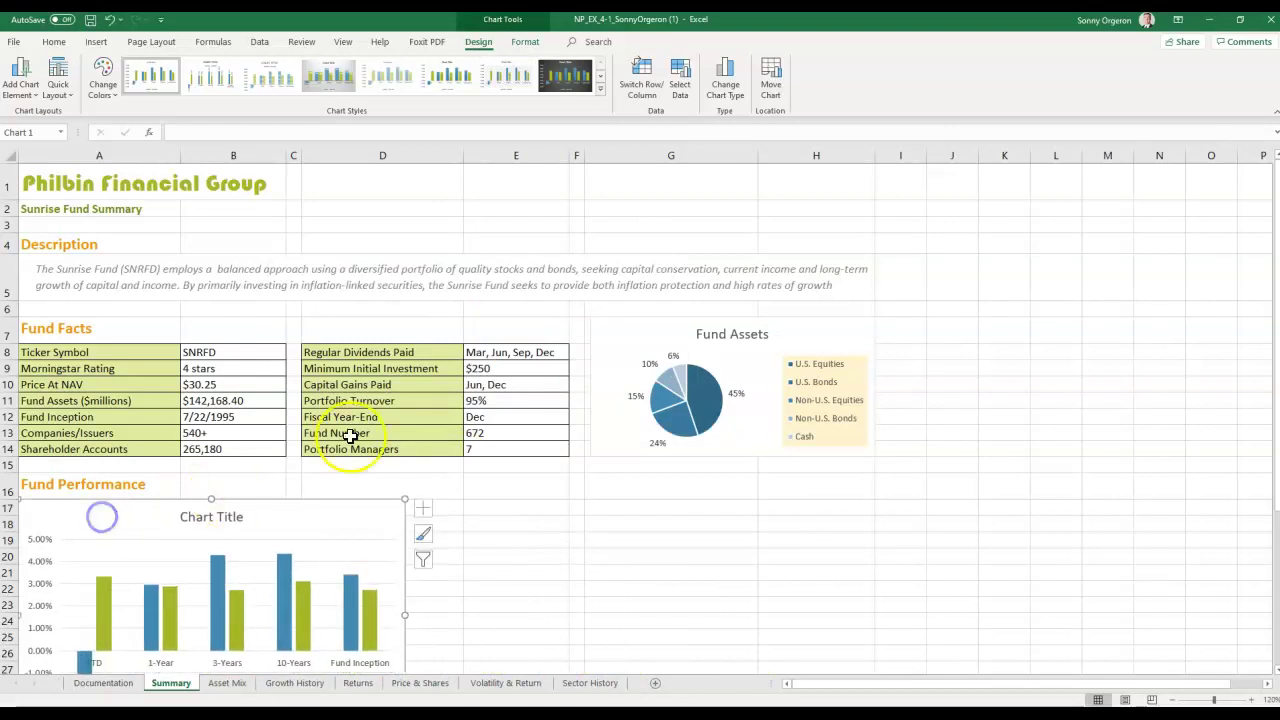
pyautogui.scroll(-3, 366, 429)
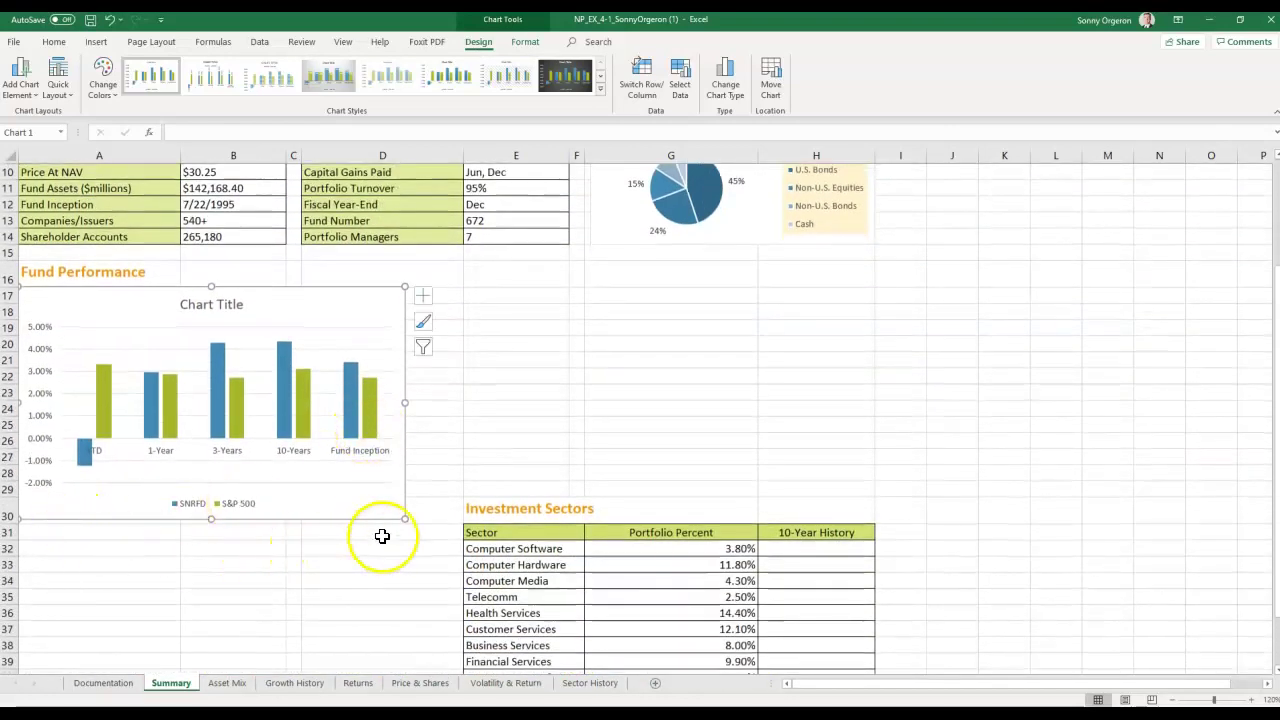
pyautogui.moveTo(399, 517); pyautogui.dragTo(276, 486)
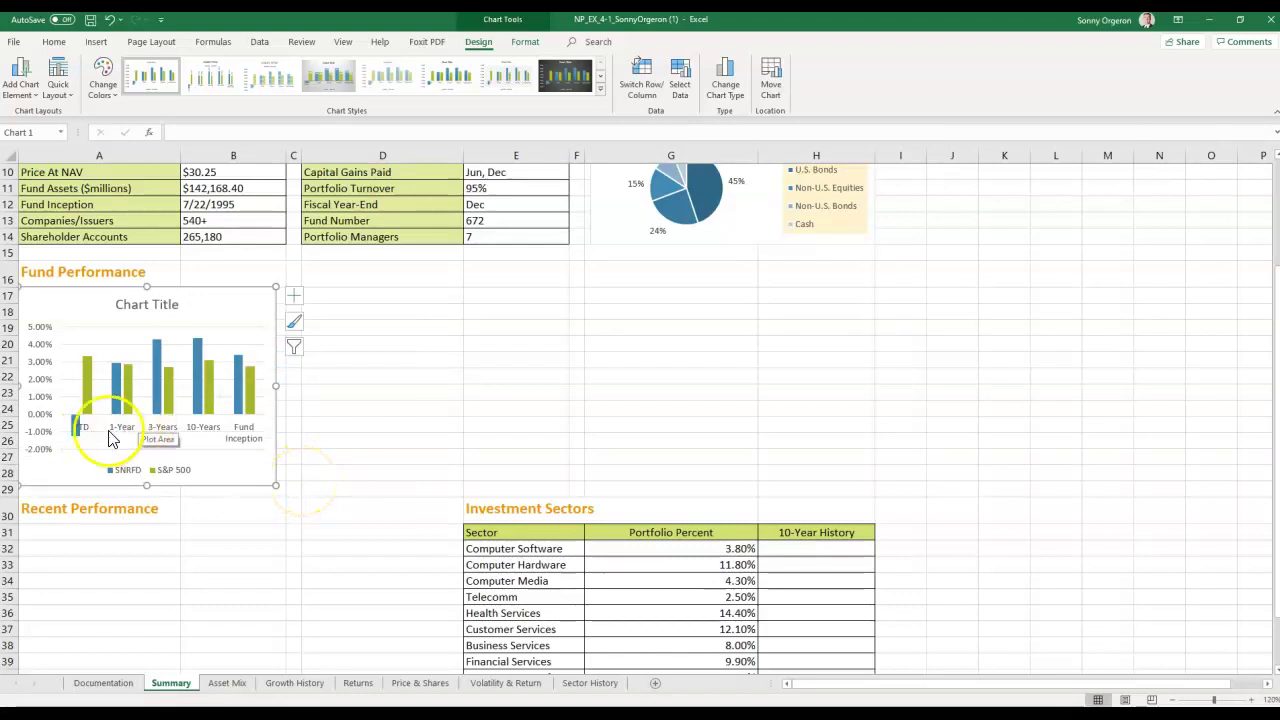
pyautogui.scroll(3, 91, 373)
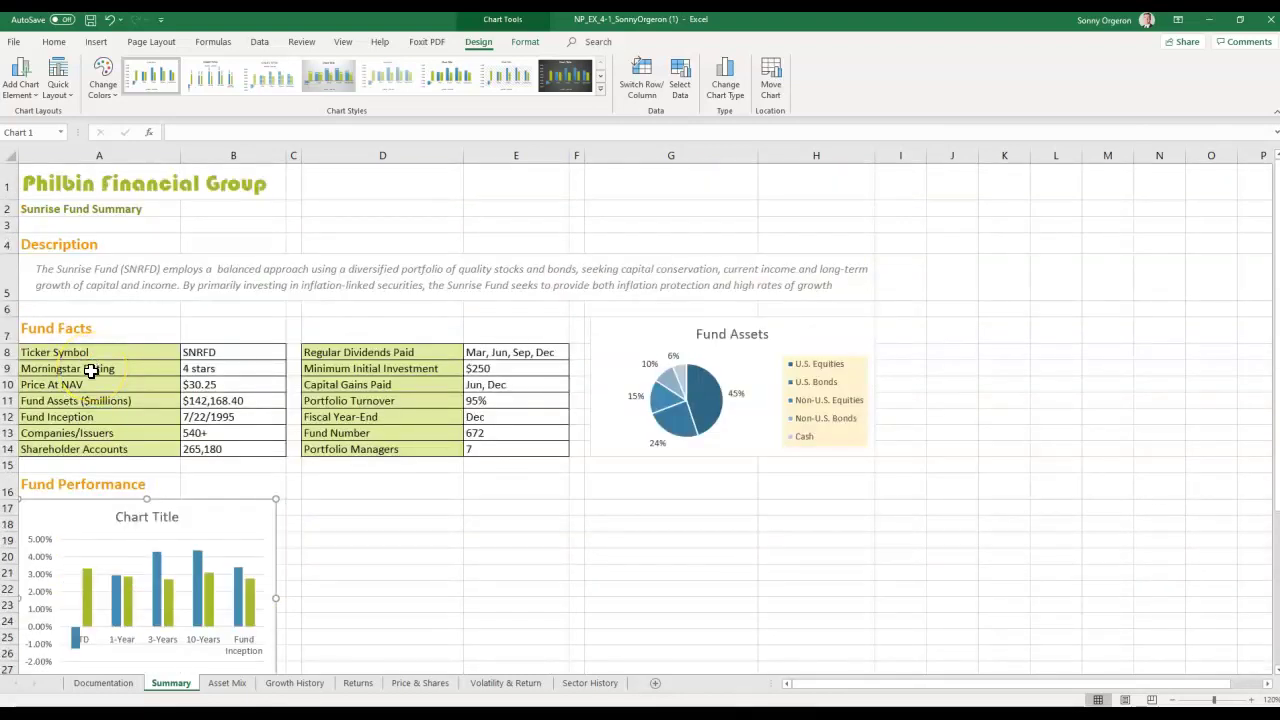
# Step: Change the column chart's title to "Month-End Returns"
pyautogui.scroll(-2, 89, 375)
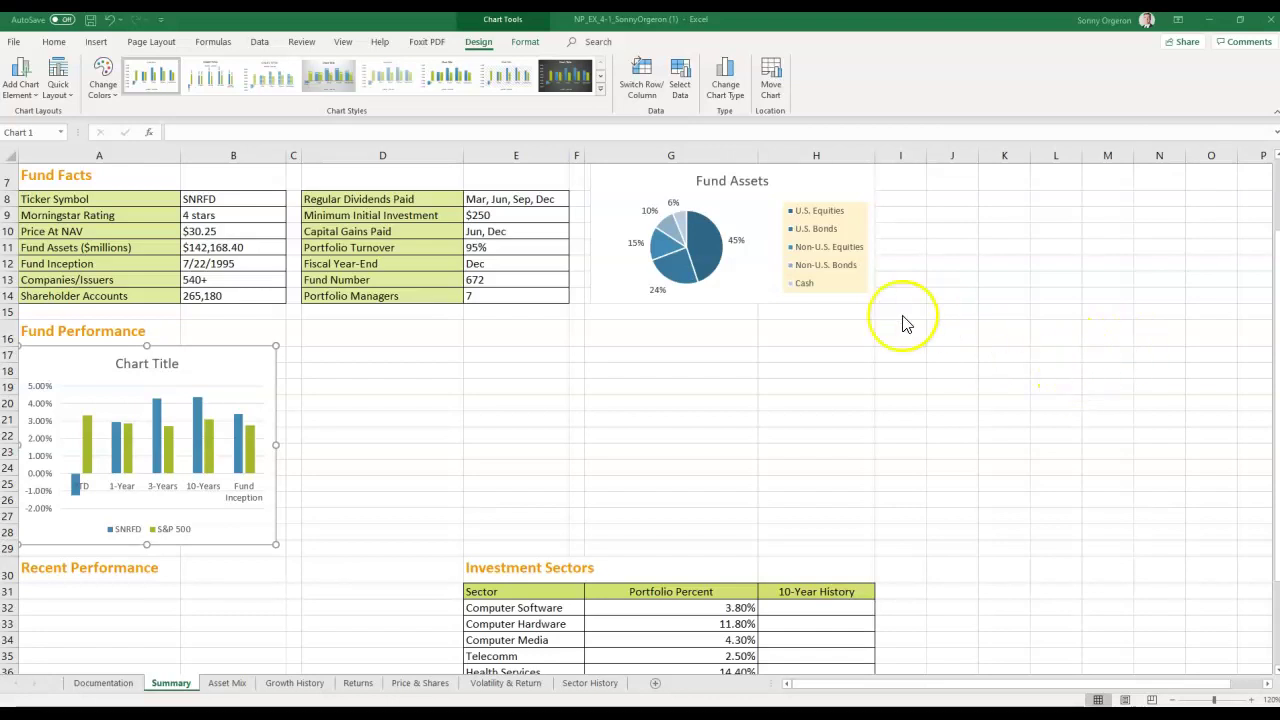
pyautogui.click(143, 363)
pyautogui.click(137, 362)
pyautogui.click(125, 365)
pyautogui.moveTo(120, 366); pyautogui.dragTo(175, 378)
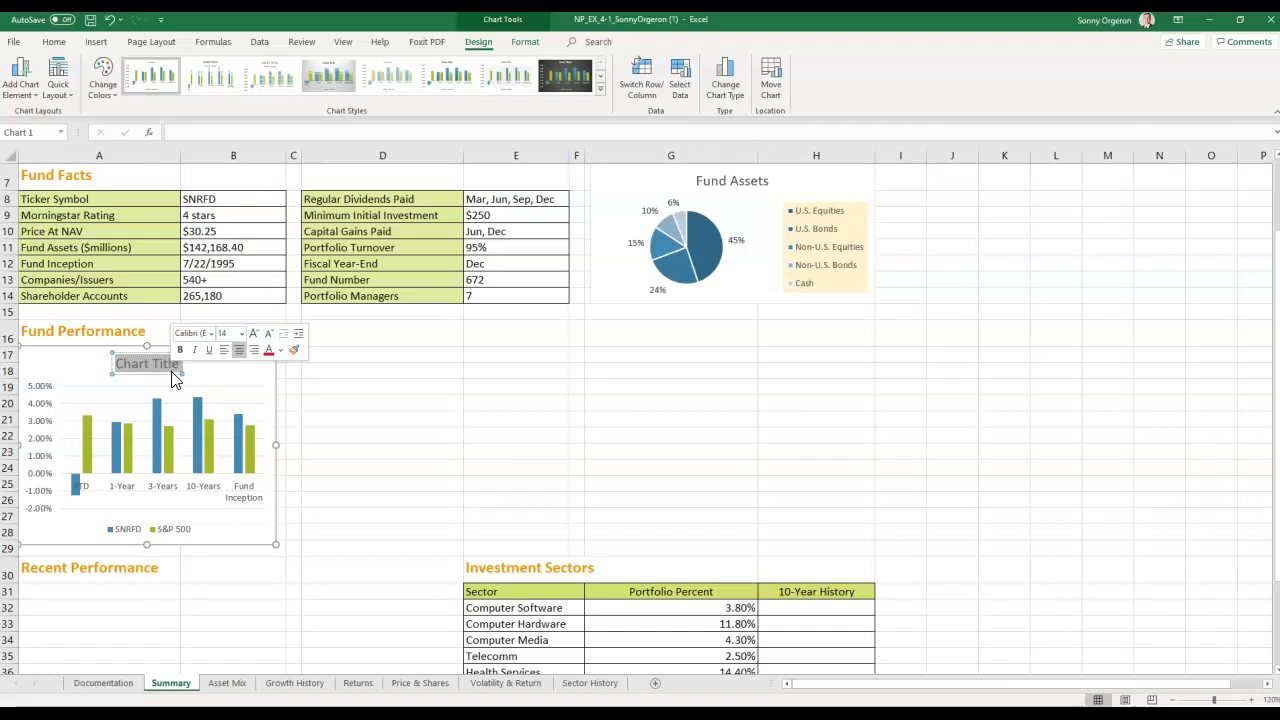
pyautogui.write('Month-End Returns')
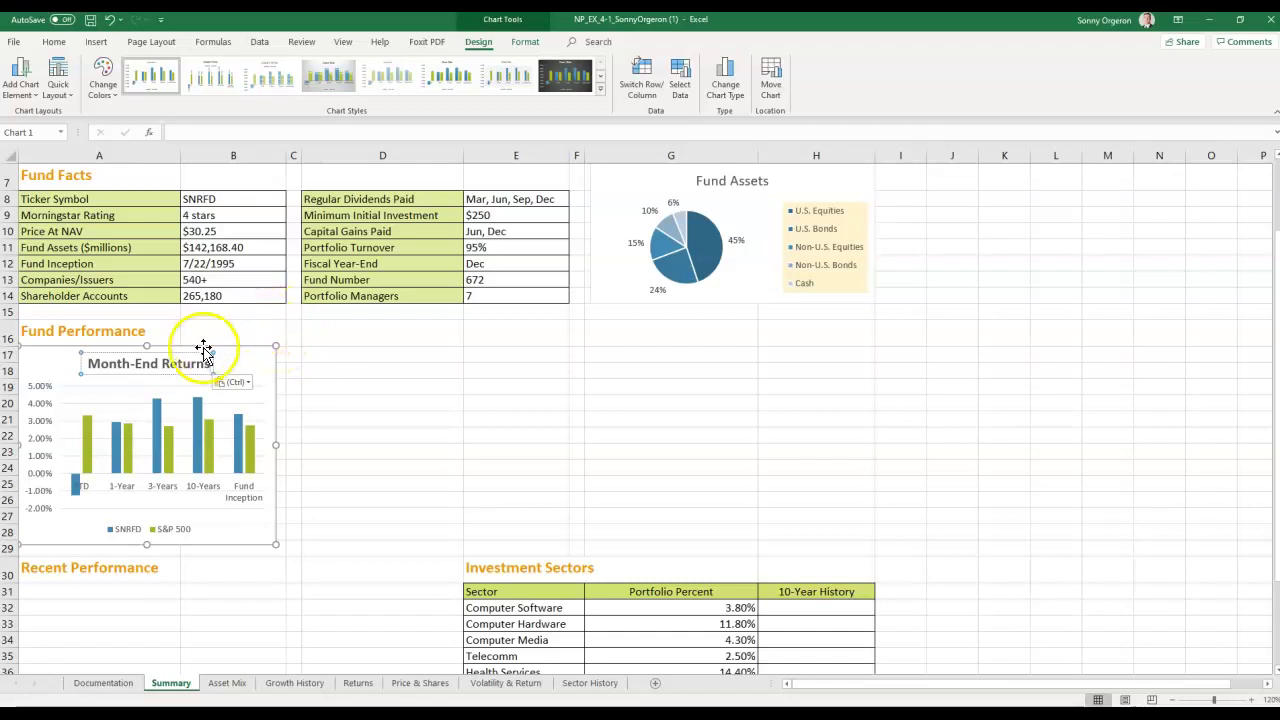
pyautogui.click(363, 383)
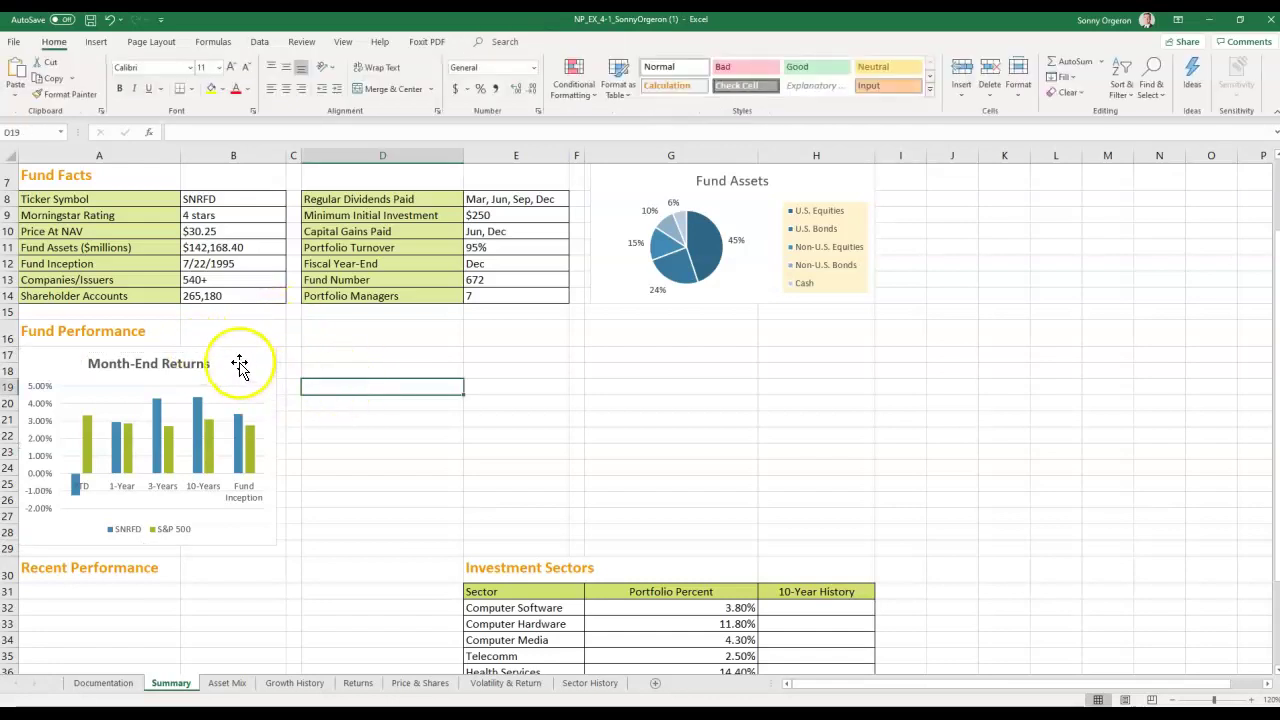
# Step: Add a line break after the Month-End Returns chart title and remove it again
pyautogui.click(202, 362)
pyautogui.doubleClick(202, 362)
pyautogui.hotkey('ctrl', 'v')
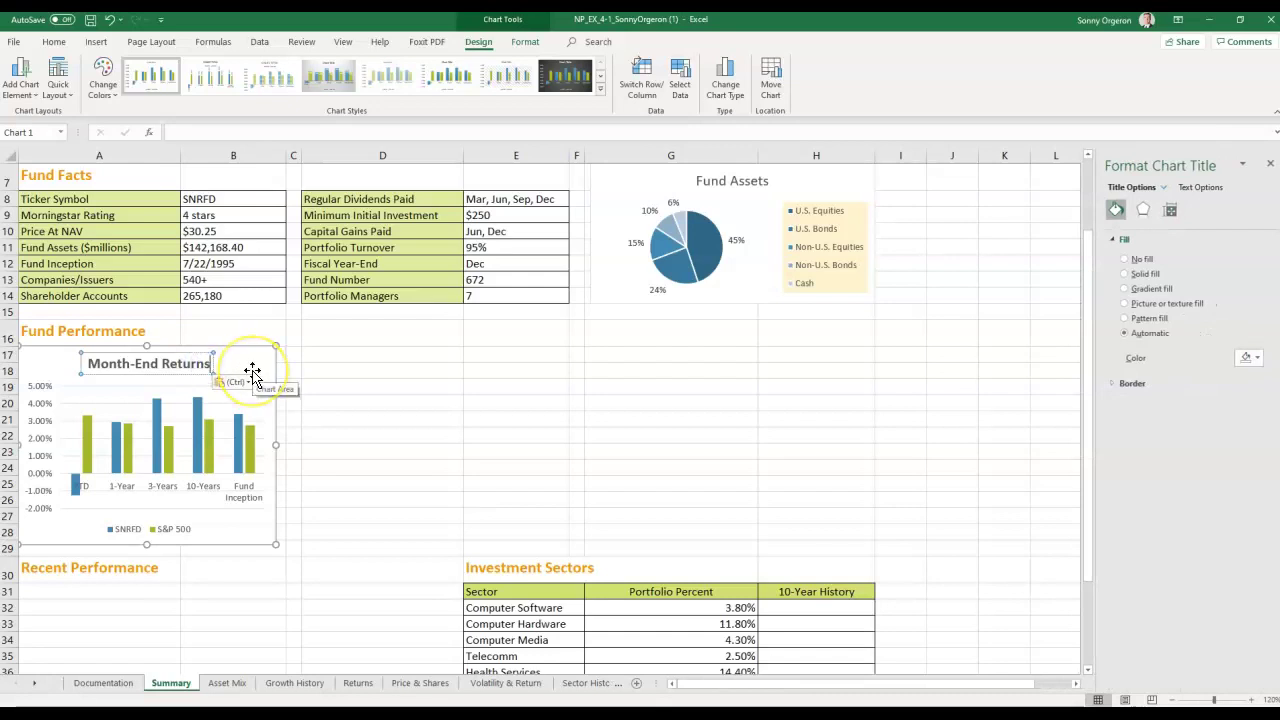
pyautogui.press('Return')
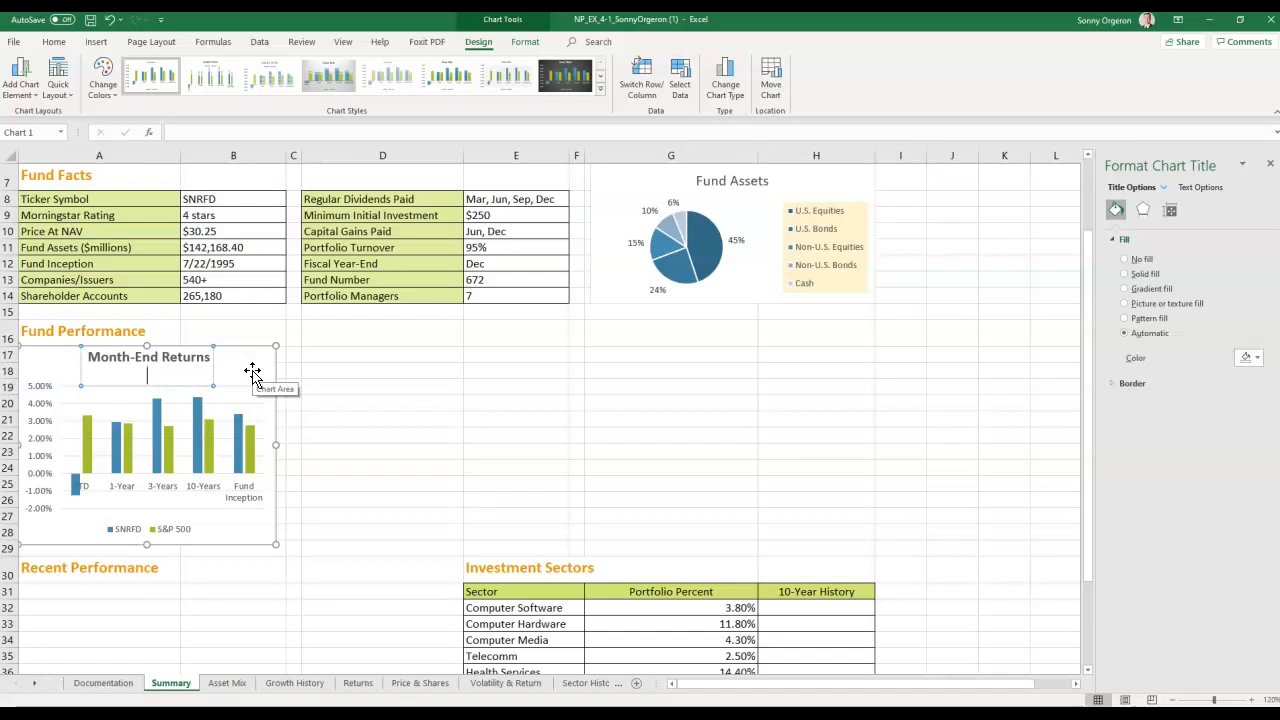
pyautogui.press('BackSpace')
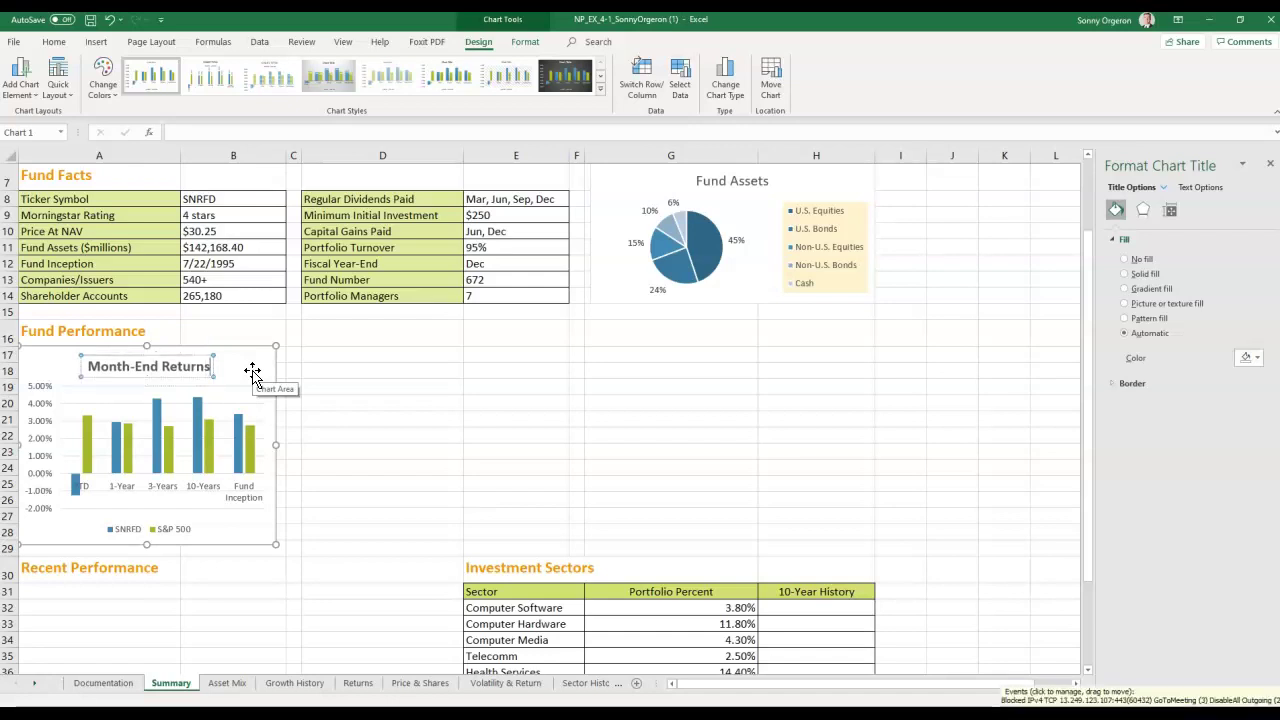
pyautogui.click(329, 363)
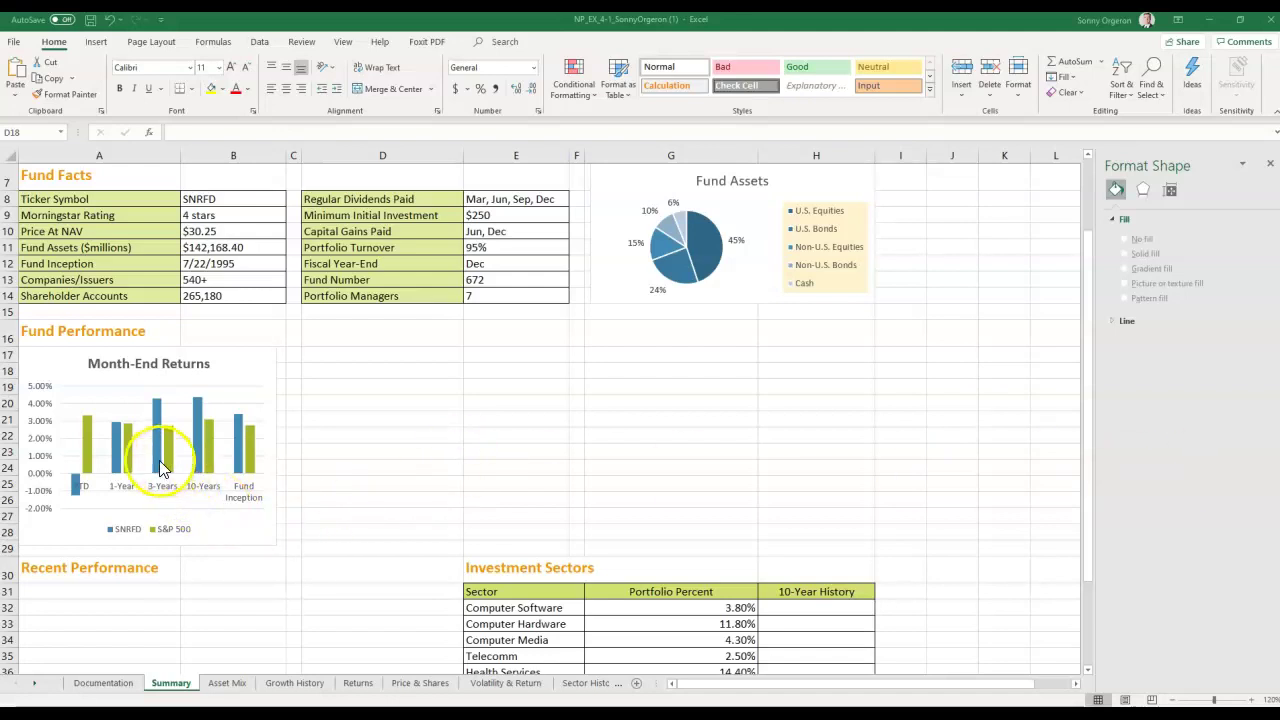
# Step: Set the series overlap of the SNRFD columns in the Month-End Returns chart to -10%
pyautogui.moveTo(168, 465)
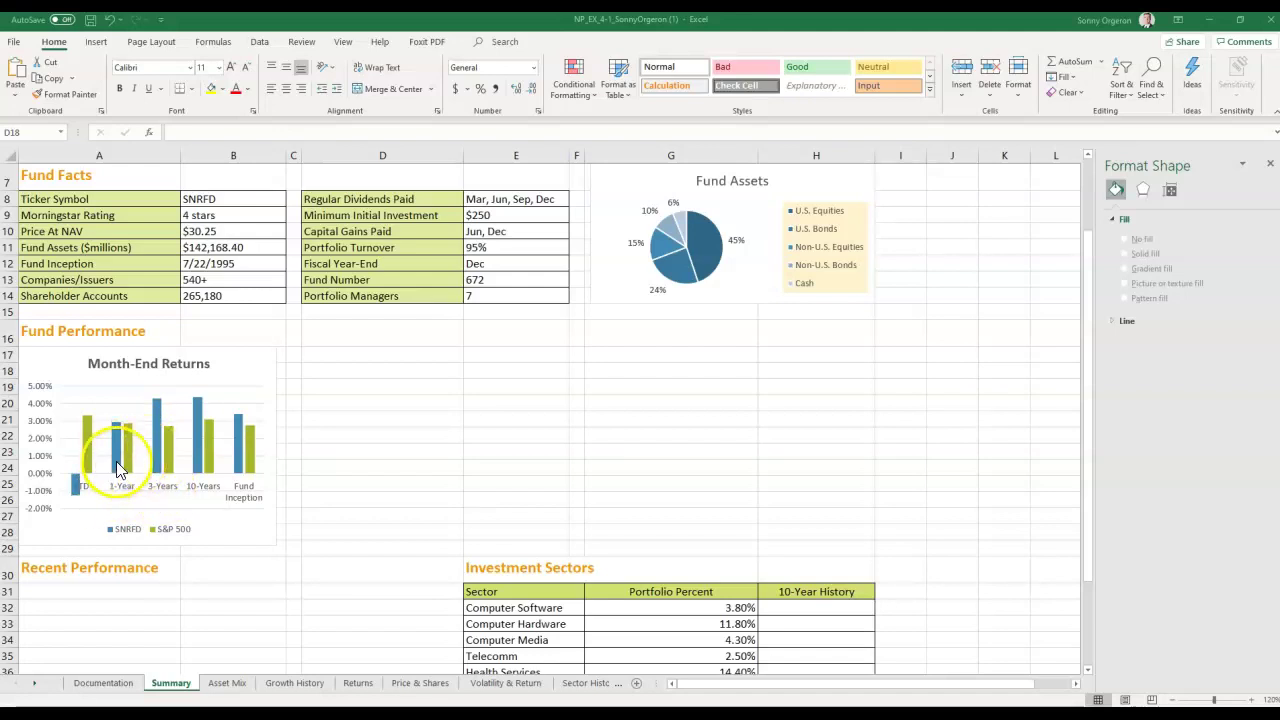
pyautogui.moveTo(127, 468)
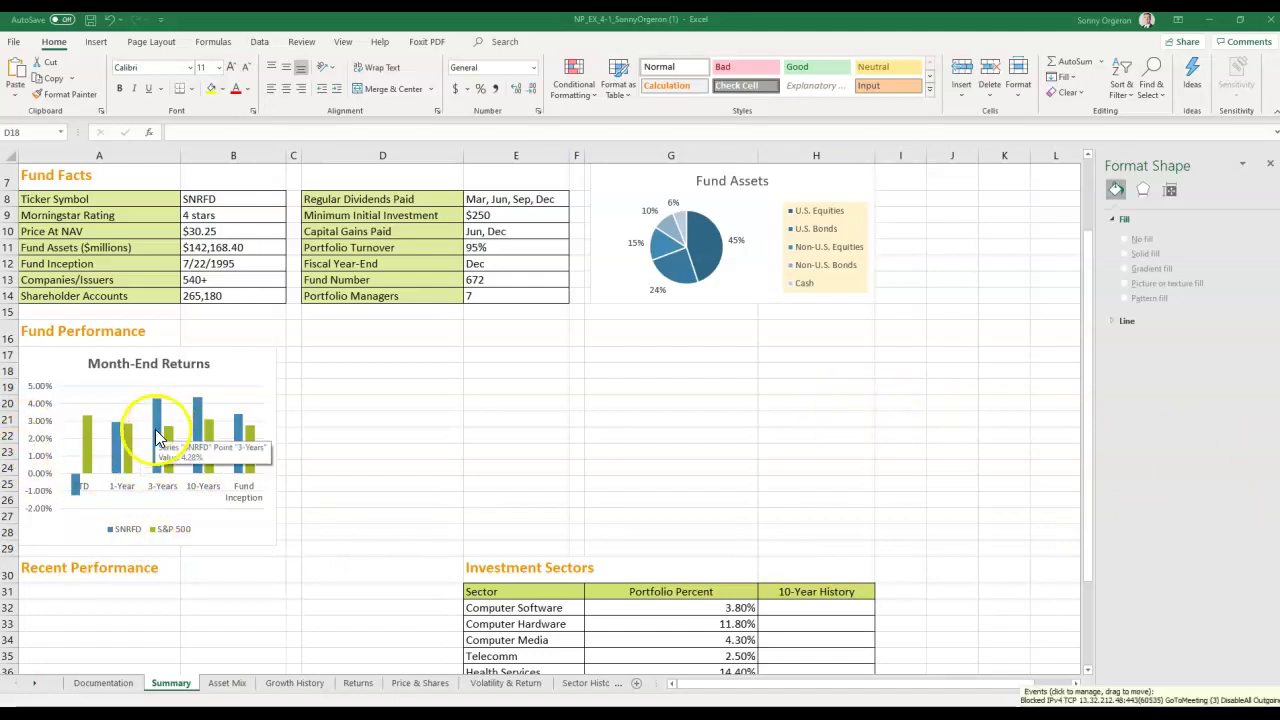
pyautogui.moveTo(220, 452)
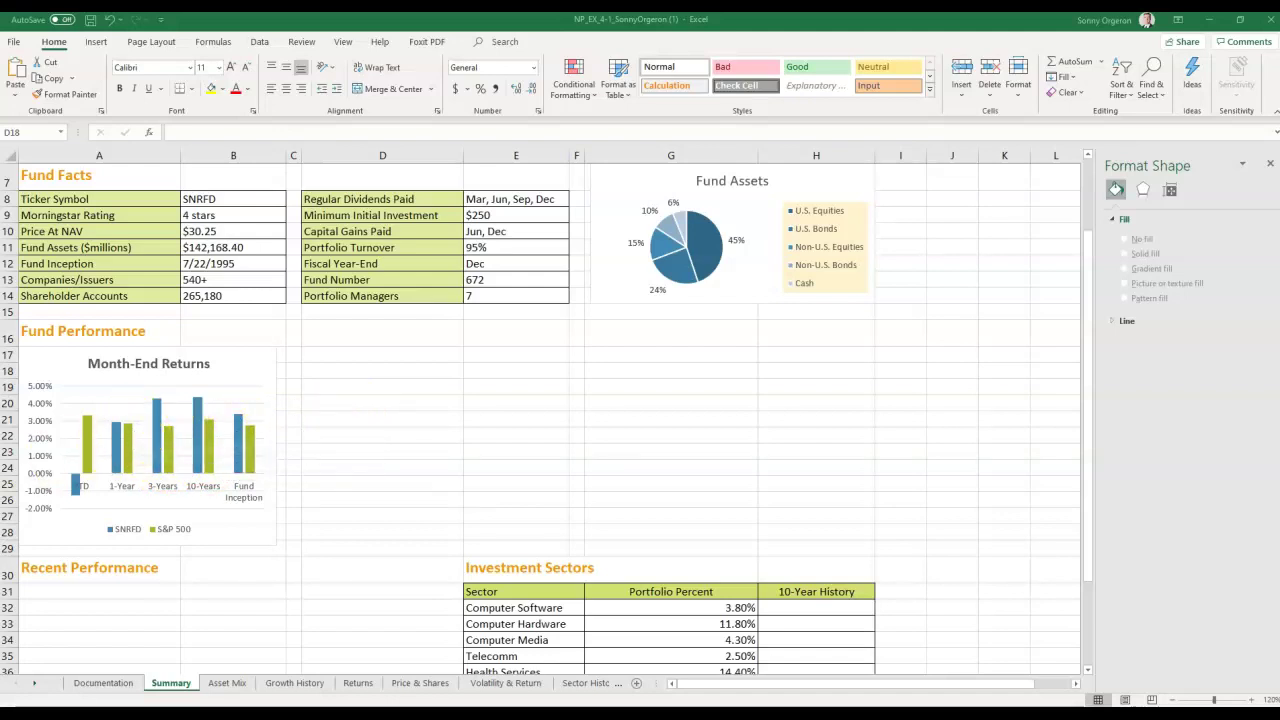
pyautogui.click(87, 440)
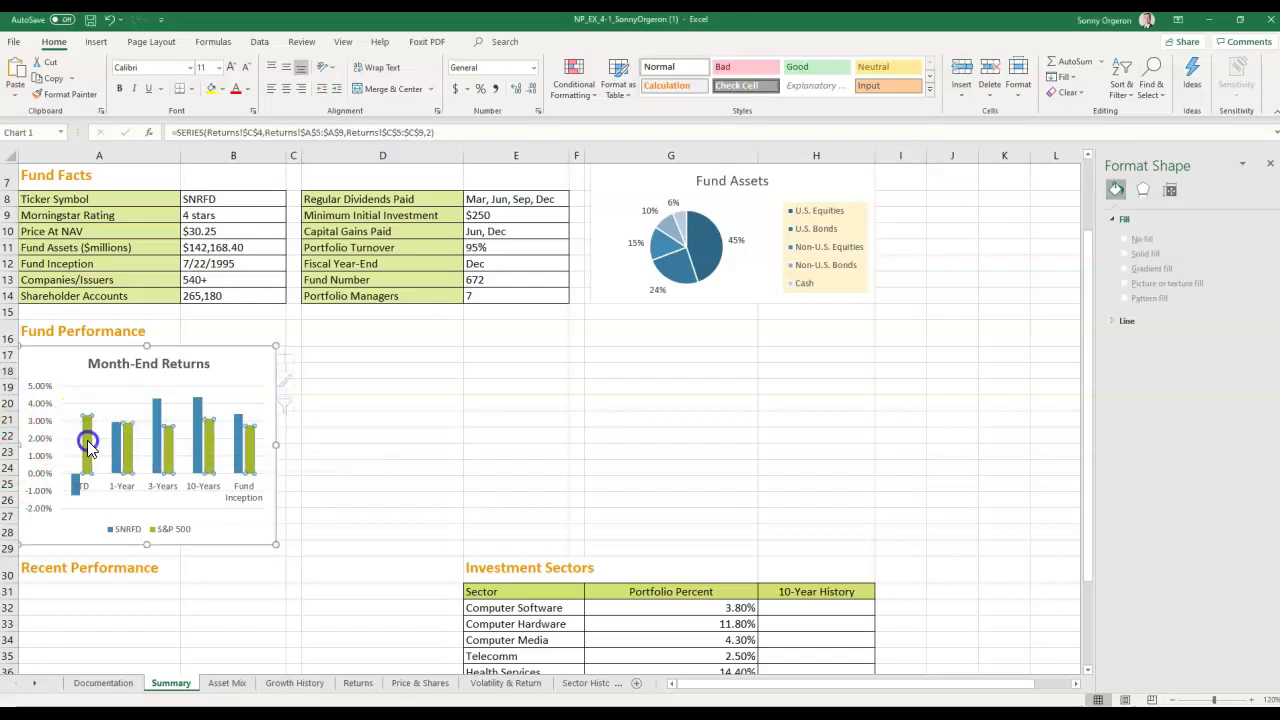
pyautogui.moveTo(87, 445); pyautogui.dragTo(117, 452)
pyautogui.click(85, 452)
pyautogui.click(117, 450)
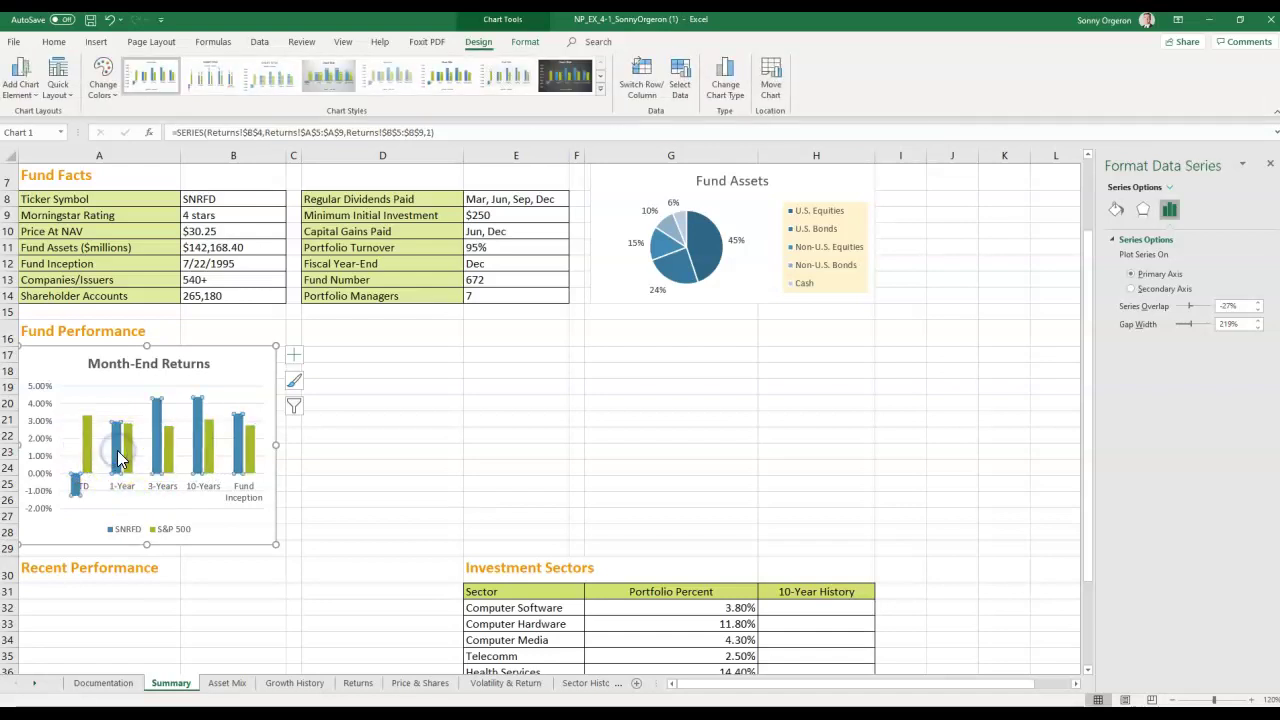
pyautogui.moveTo(123, 449)
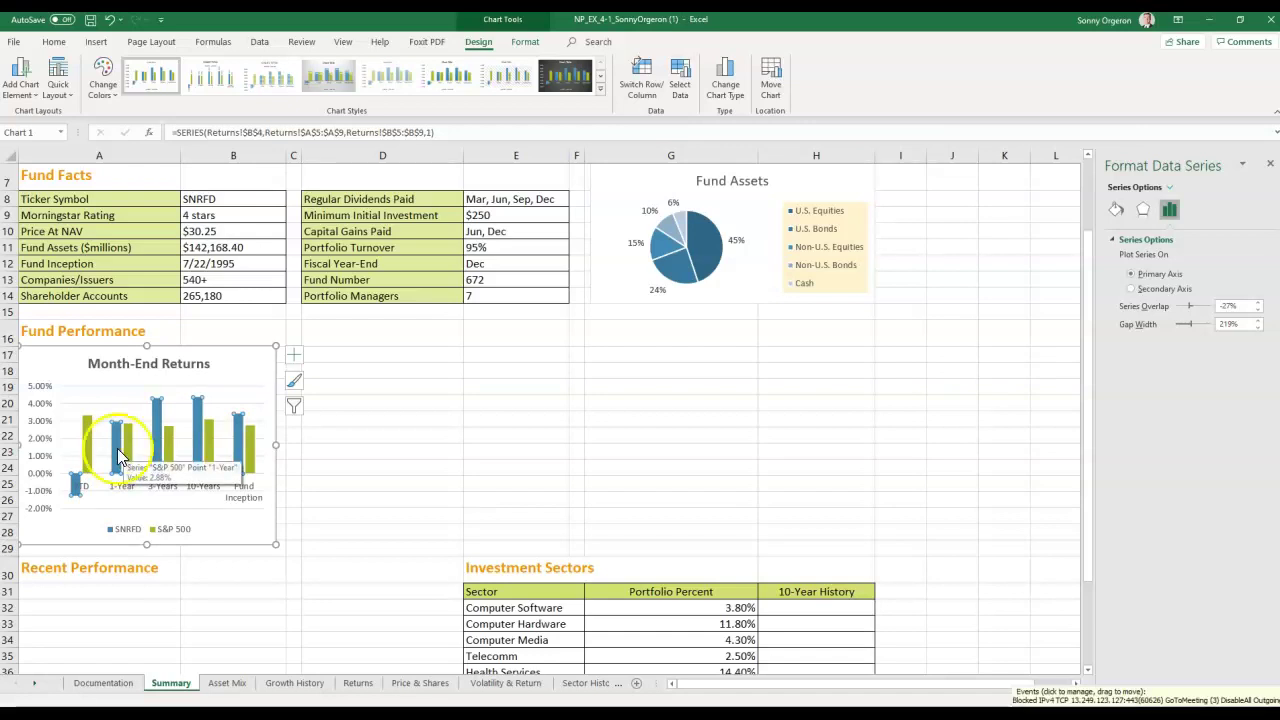
pyautogui.click(151, 407)
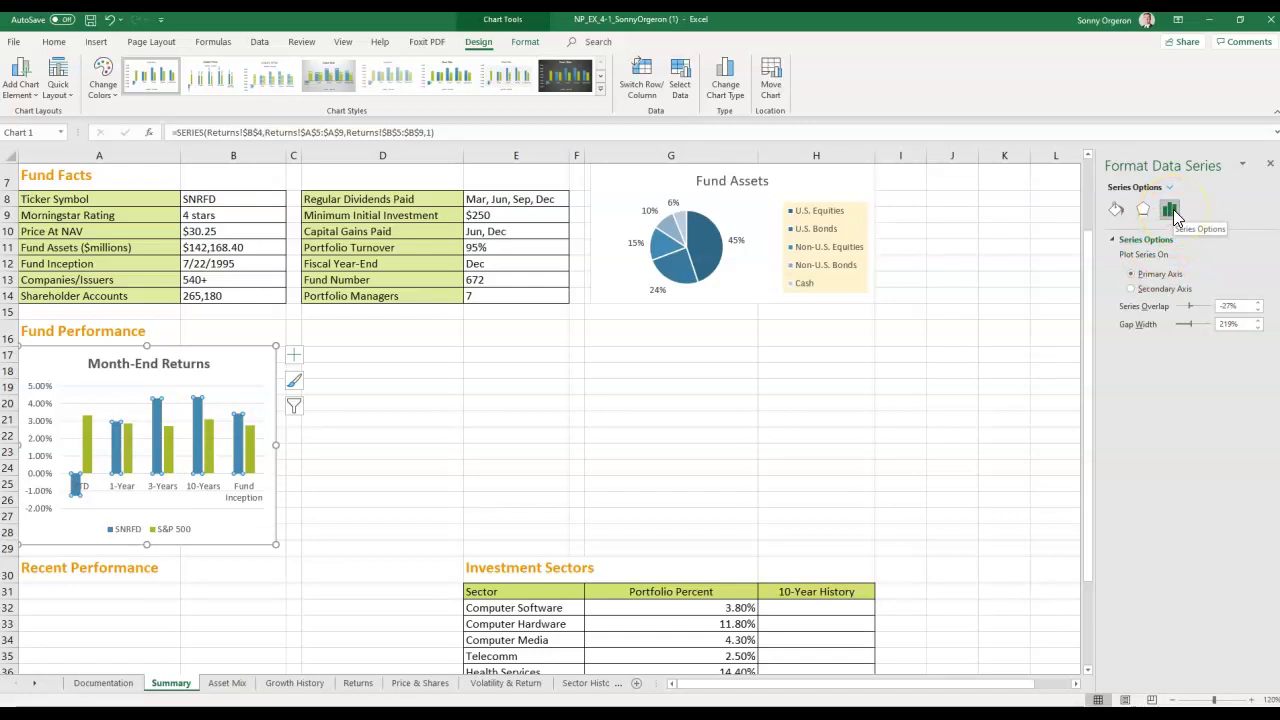
pyautogui.click(1143, 241)
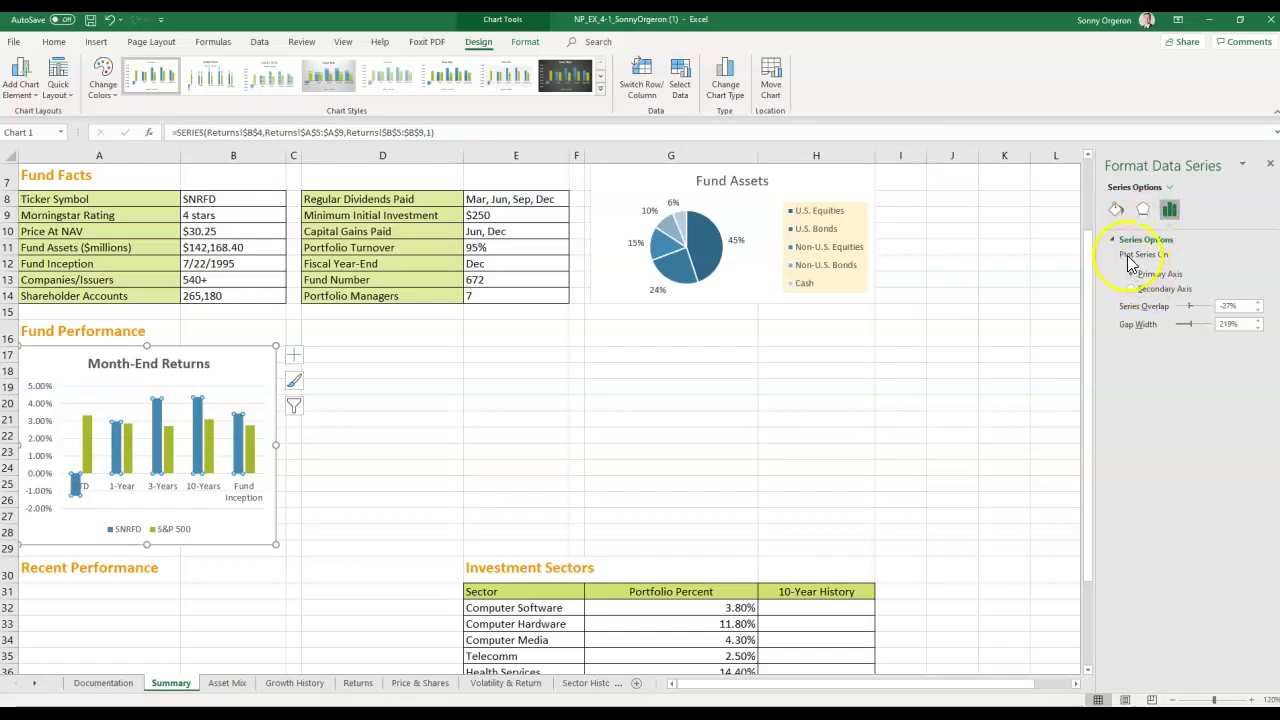
pyautogui.doubleClick(1222, 310)
pyautogui.write('-10')
pyautogui.press('Return')
# Step: Set the gap width of the SNRFD series to 300% and close the series formatting options
pyautogui.click(1222, 322)
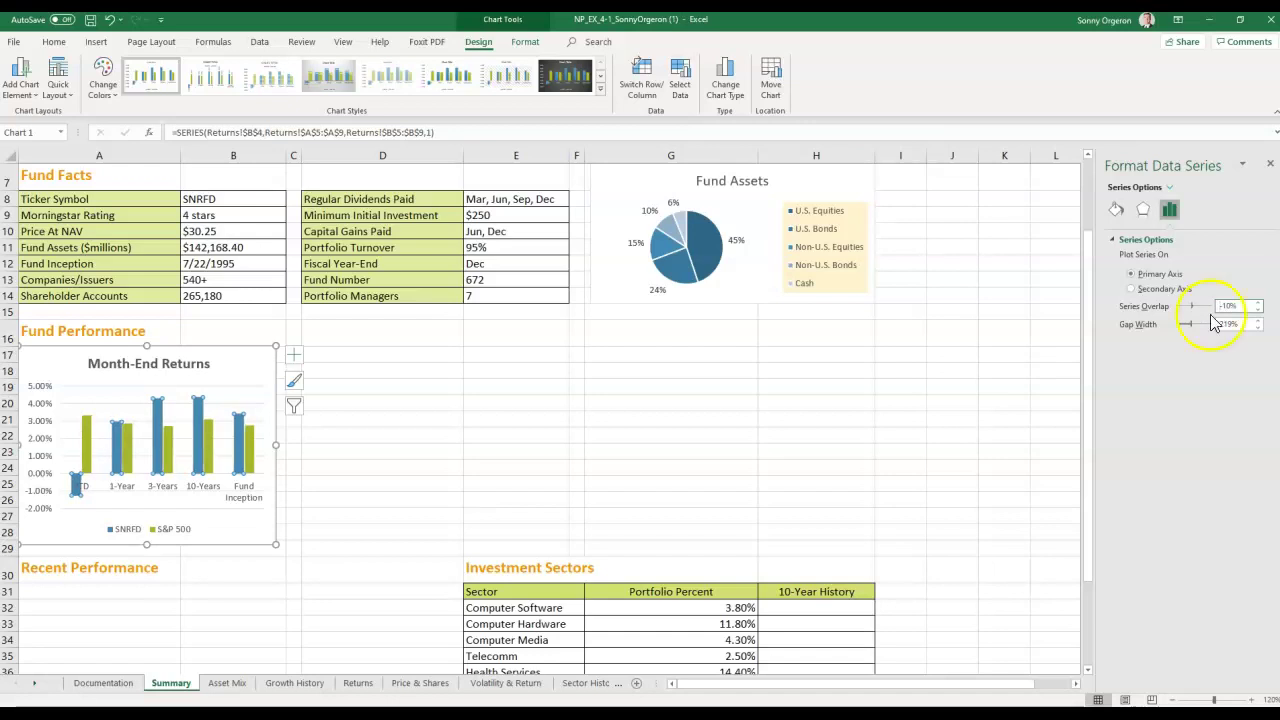
pyautogui.click(1247, 328)
pyautogui.moveTo(1247, 328); pyautogui.dragTo(1211, 326)
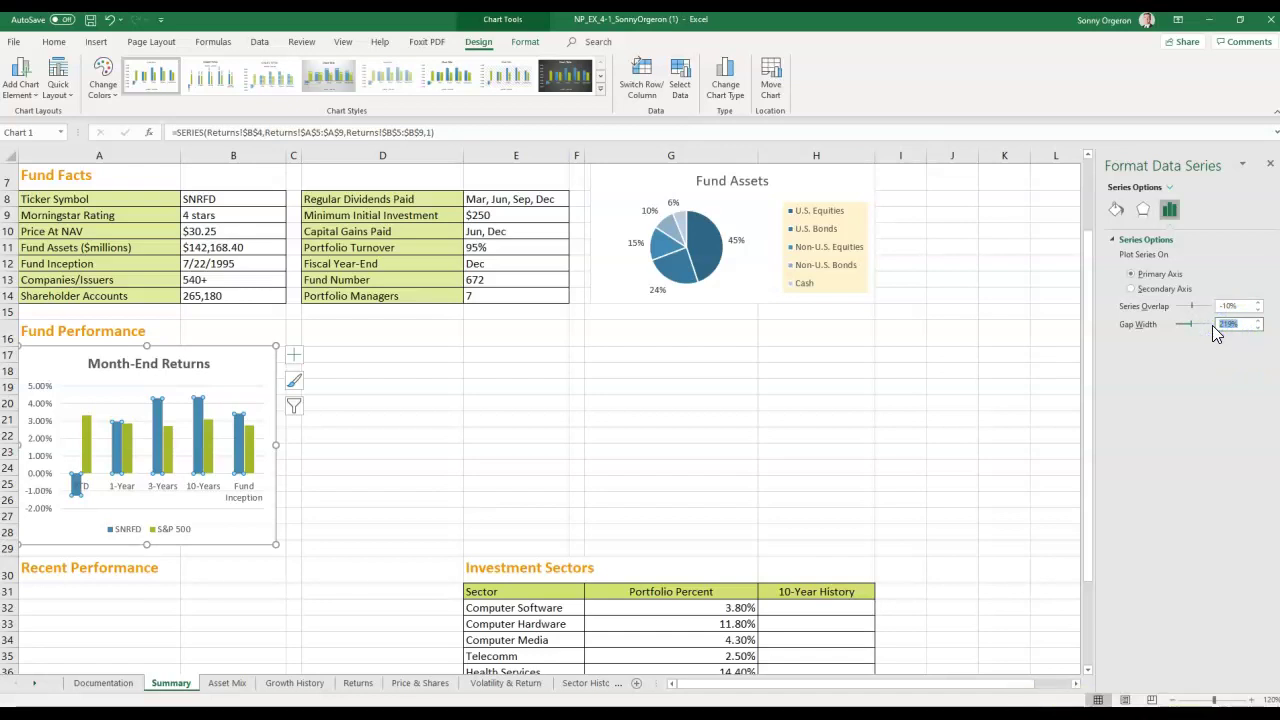
pyautogui.write('300')
pyautogui.press('Return')
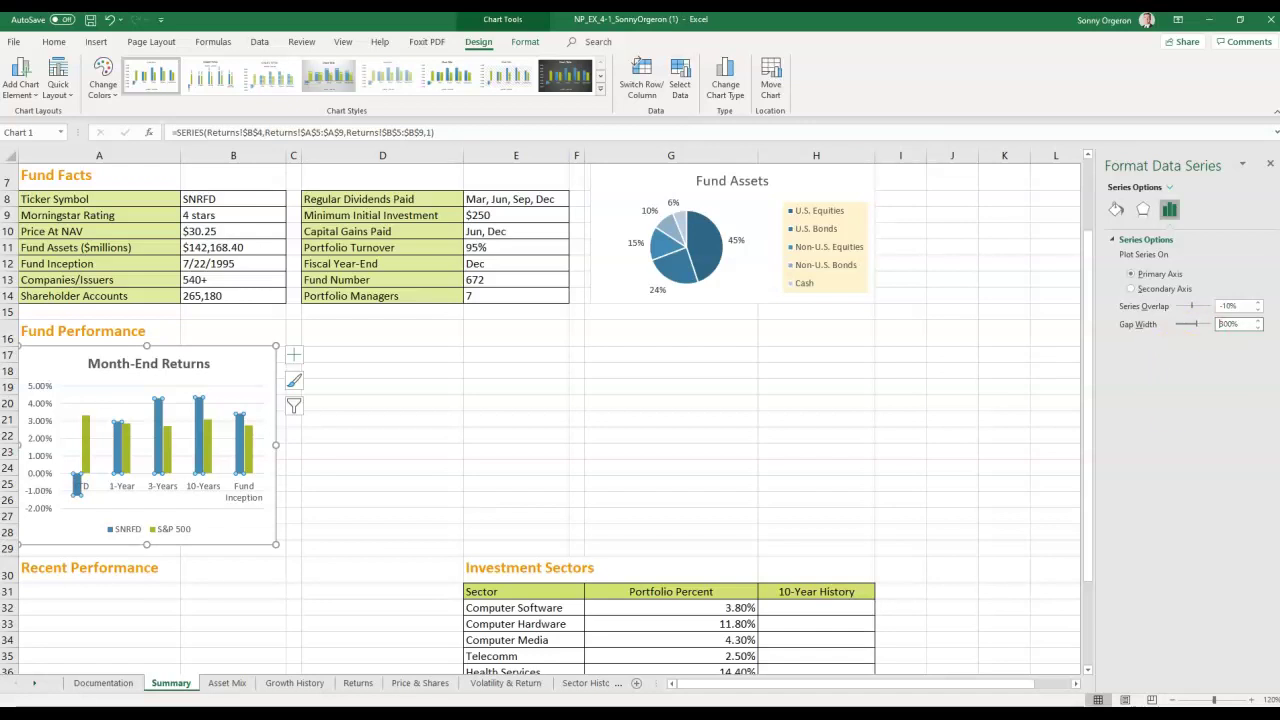
pyautogui.click(1270, 164)
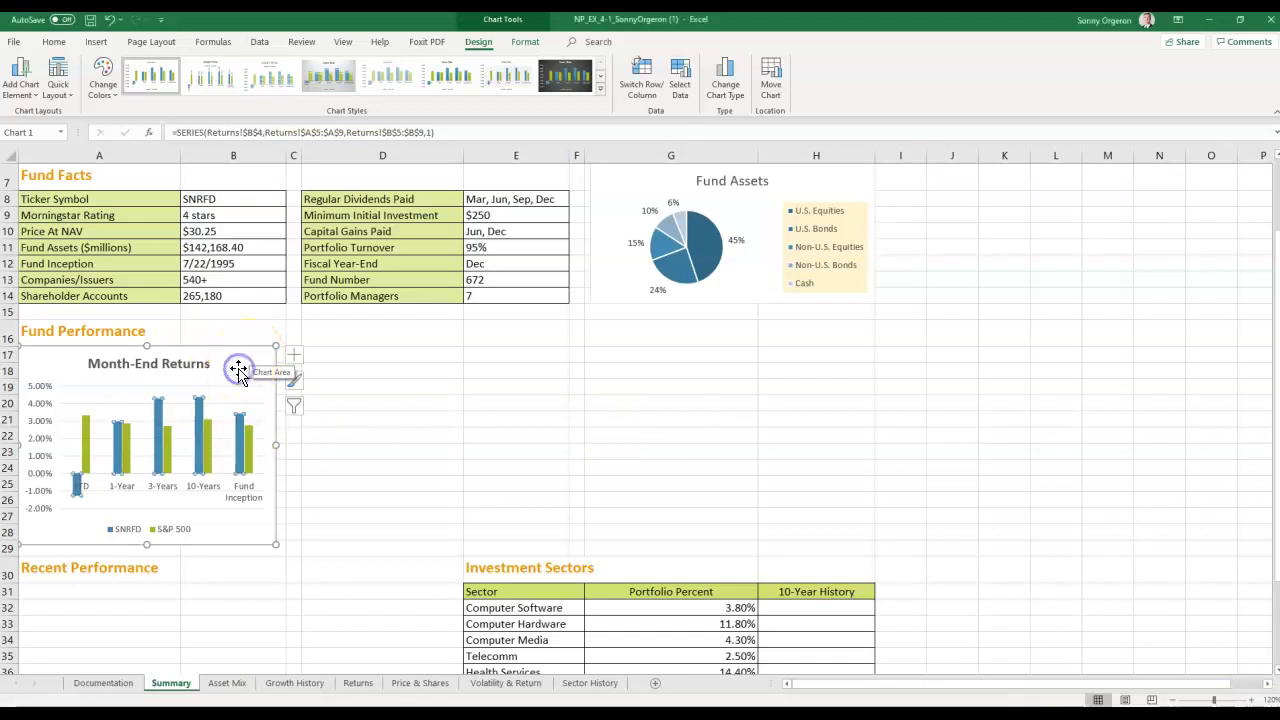
# Step: Add primary major vertical gridlines to the Month-End Returns chart and deselect the chart
pyautogui.click(291, 364)
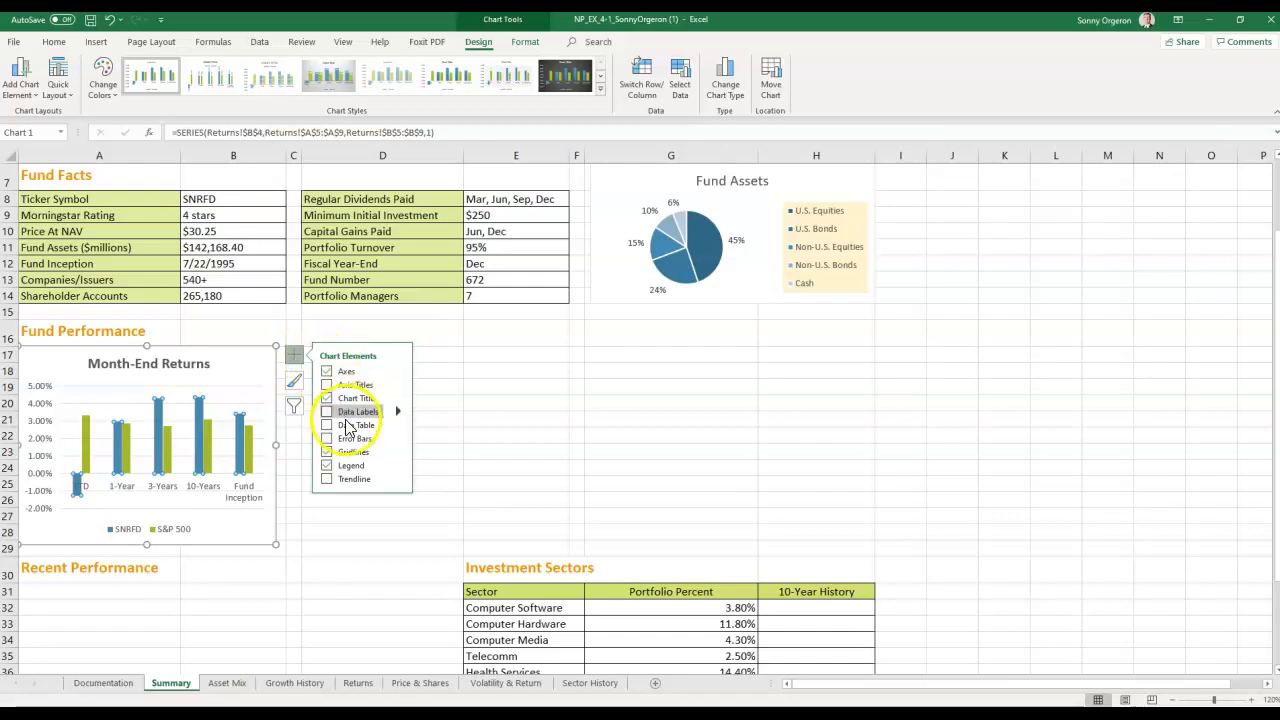
pyautogui.click(397, 452)
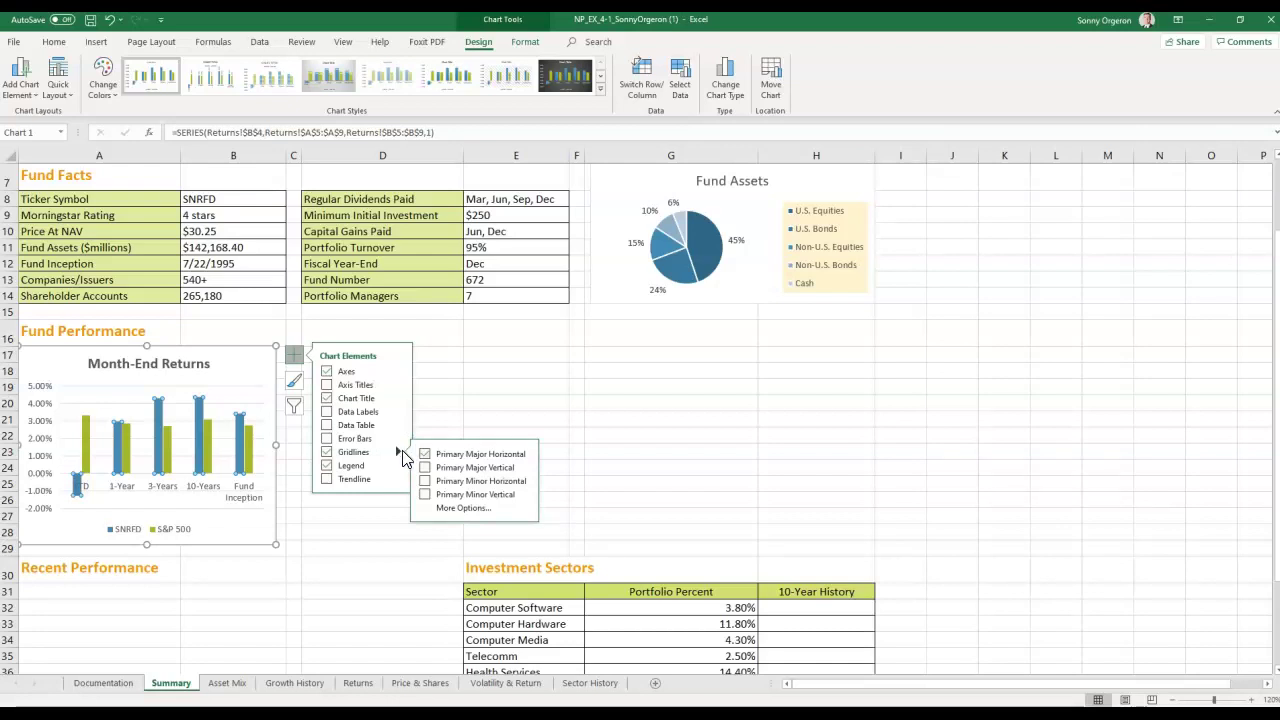
pyautogui.click(425, 467)
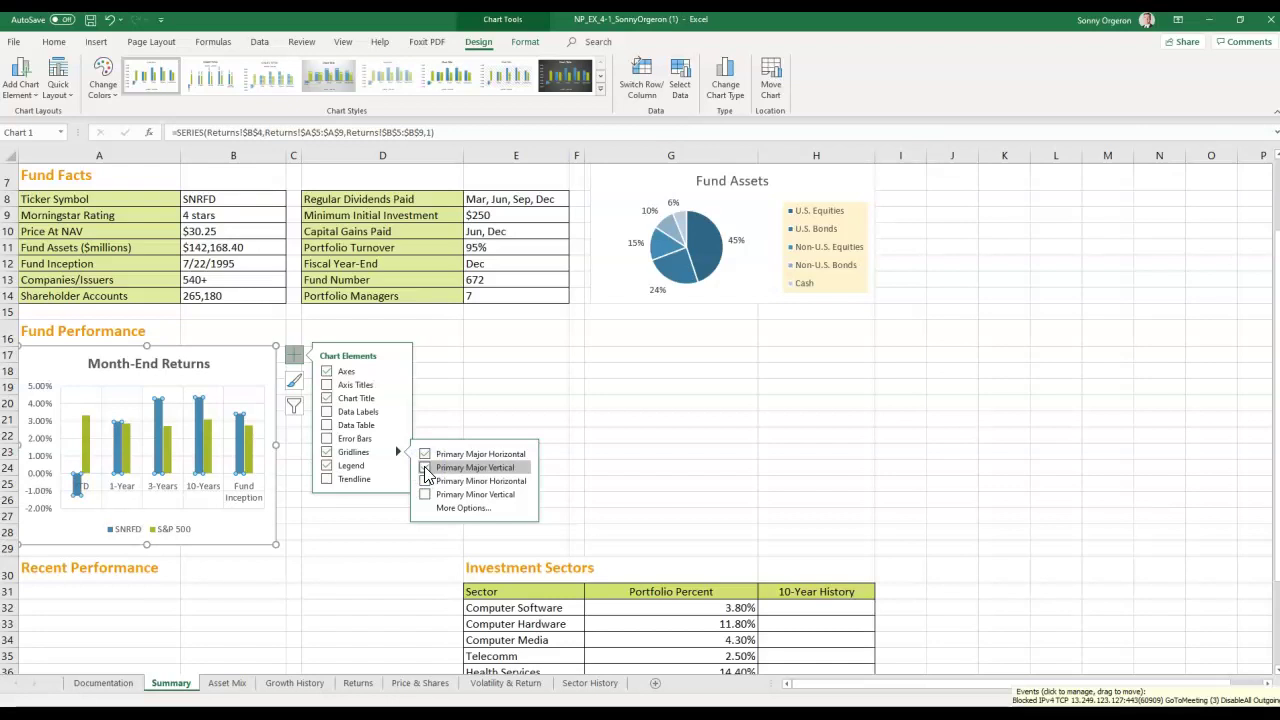
pyautogui.click(426, 468)
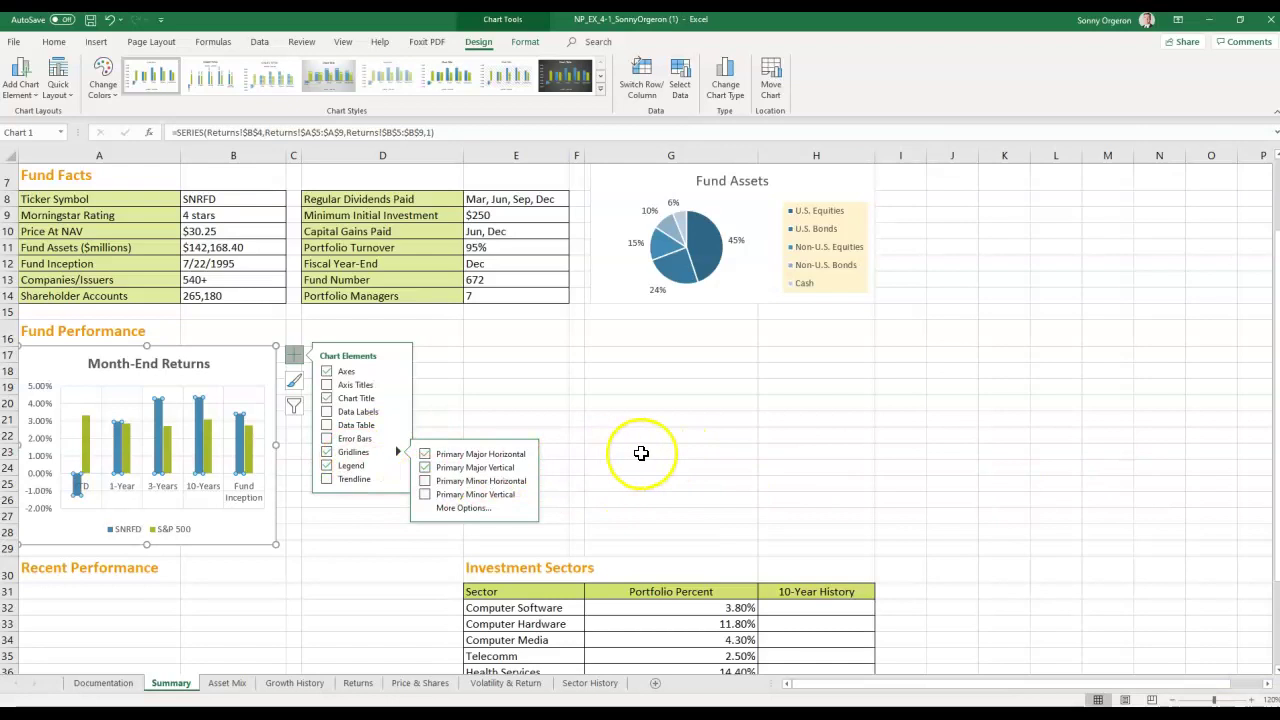
pyautogui.click(642, 452)
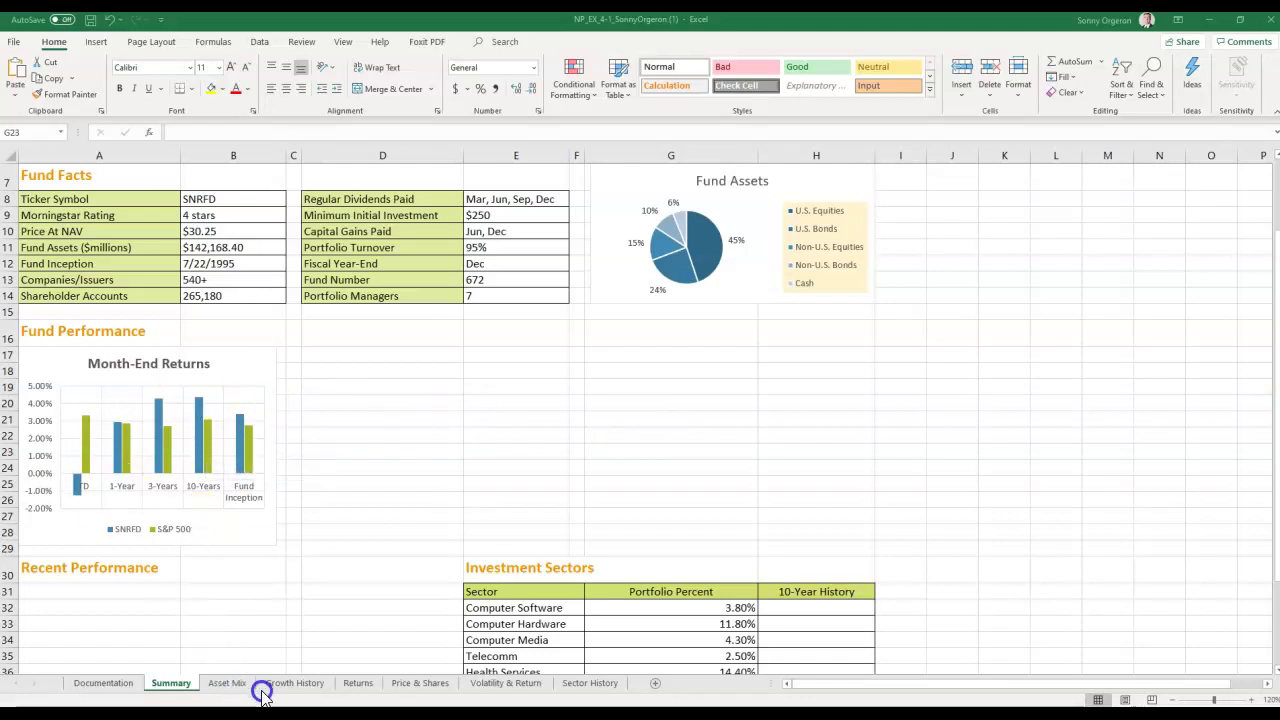
# Step: Insert a line chart of the Growth History data in A4:C25 and place it beside the table
pyautogui.click(295, 684)
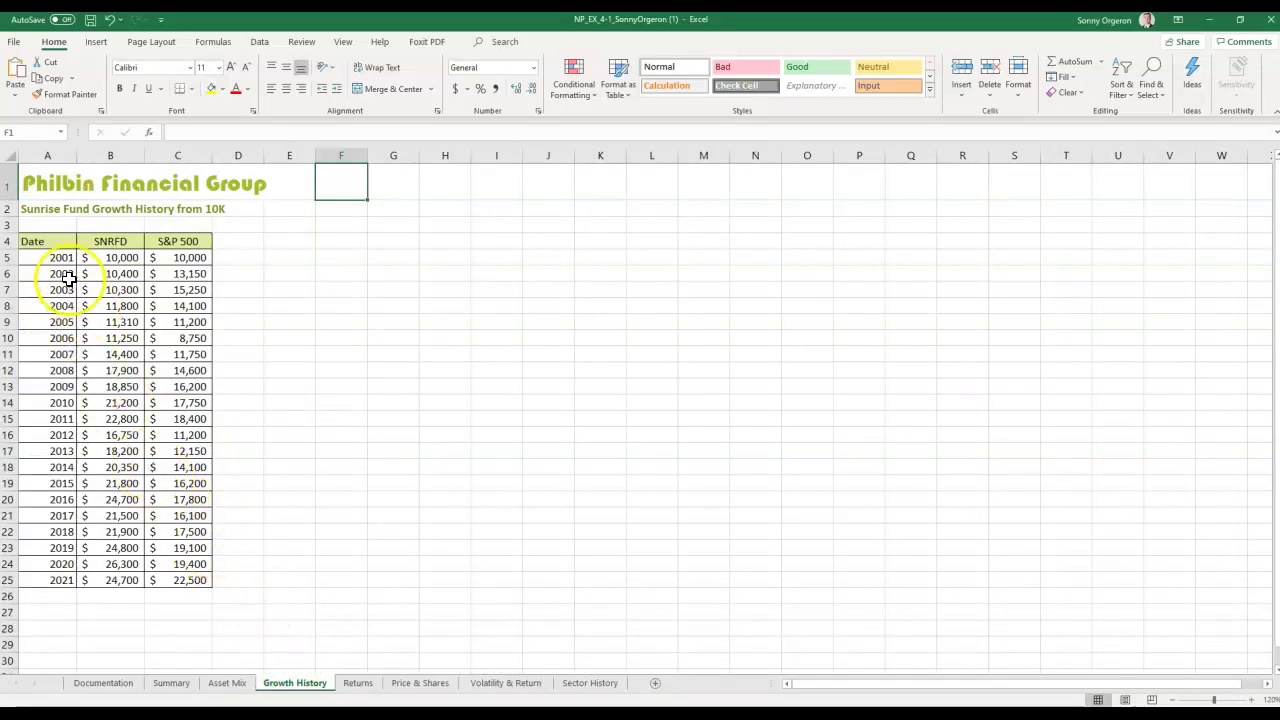
pyautogui.click(41, 241)
pyautogui.moveTo(41, 241); pyautogui.dragTo(197, 579)
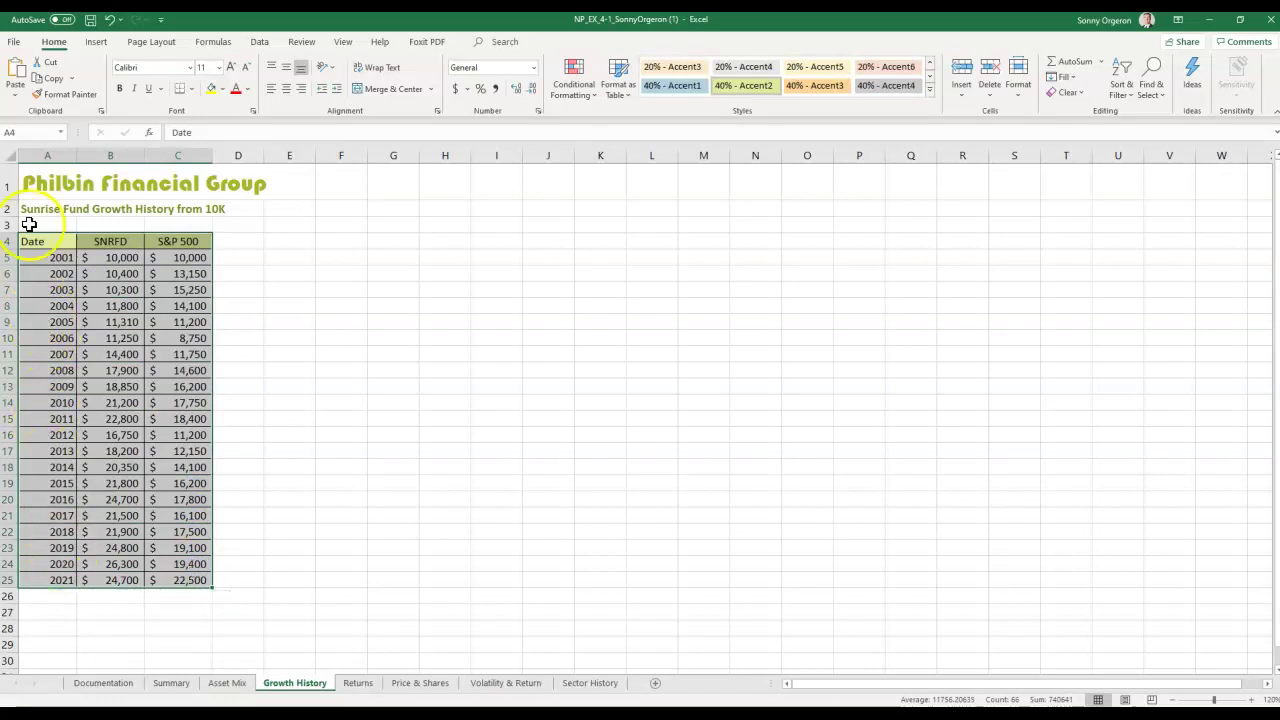
pyautogui.click(96, 41)
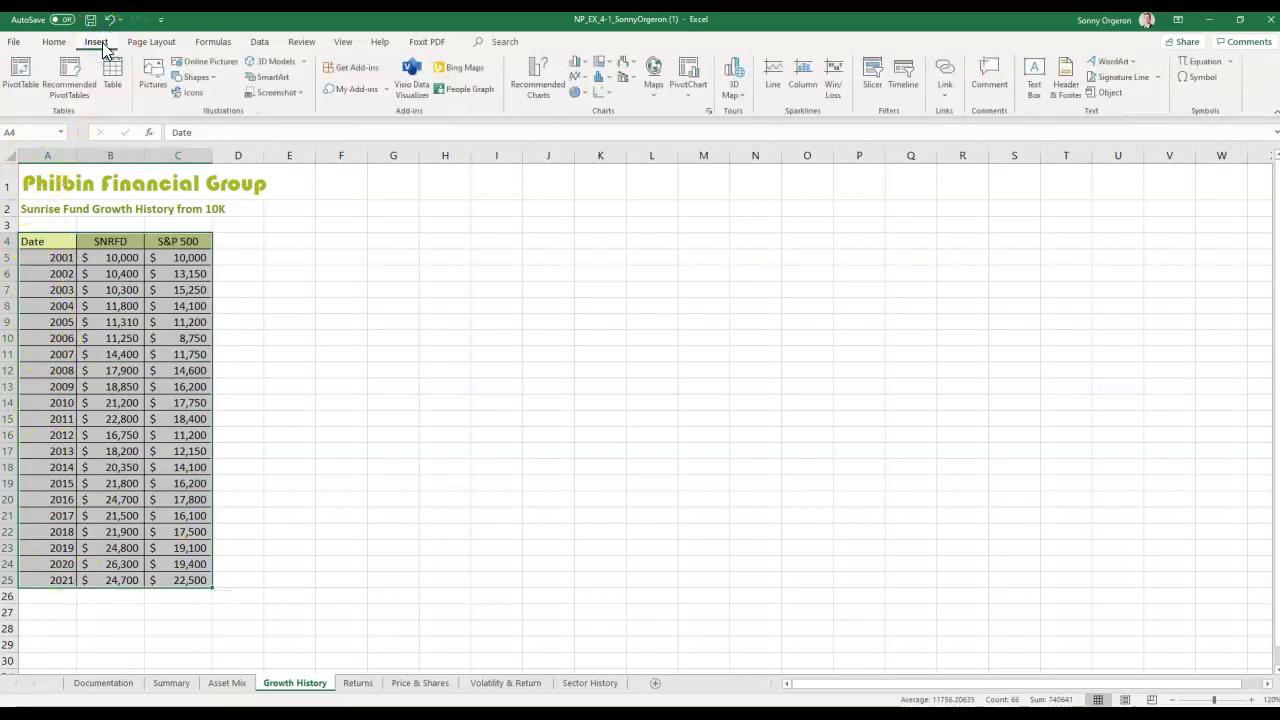
pyautogui.click(537, 78)
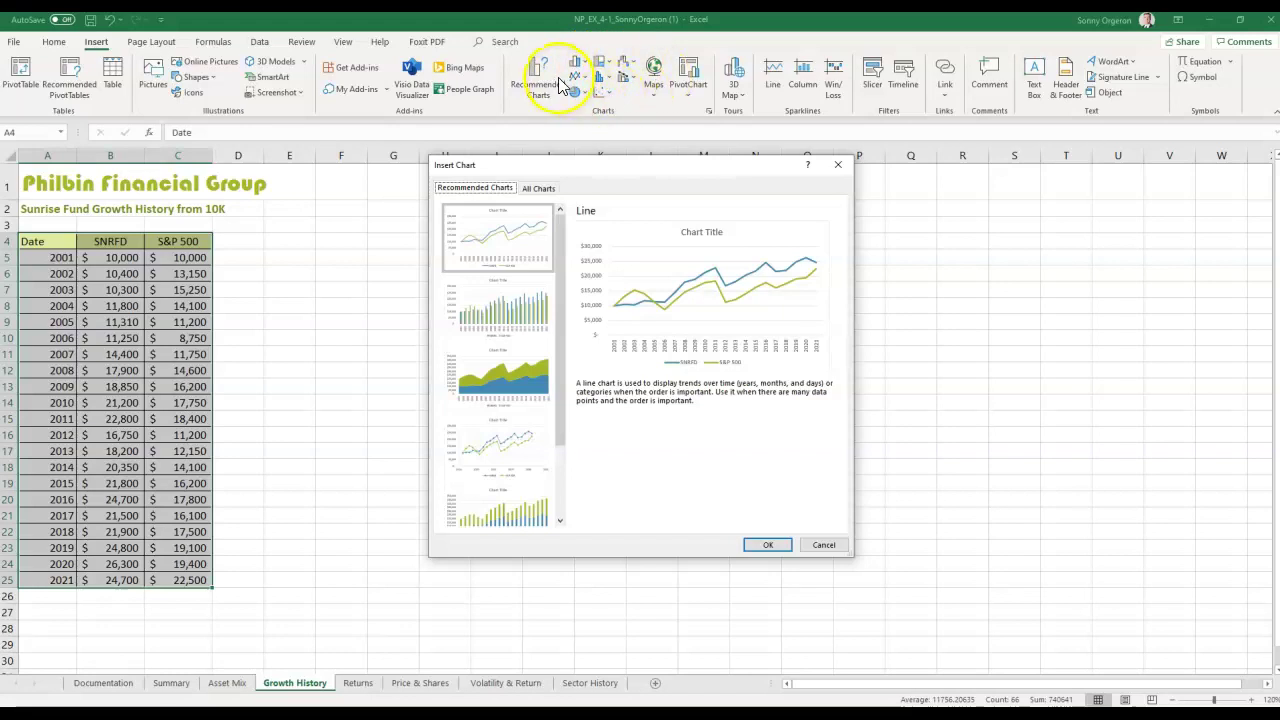
pyautogui.moveTo(574, 163); pyautogui.dragTo(478, 181)
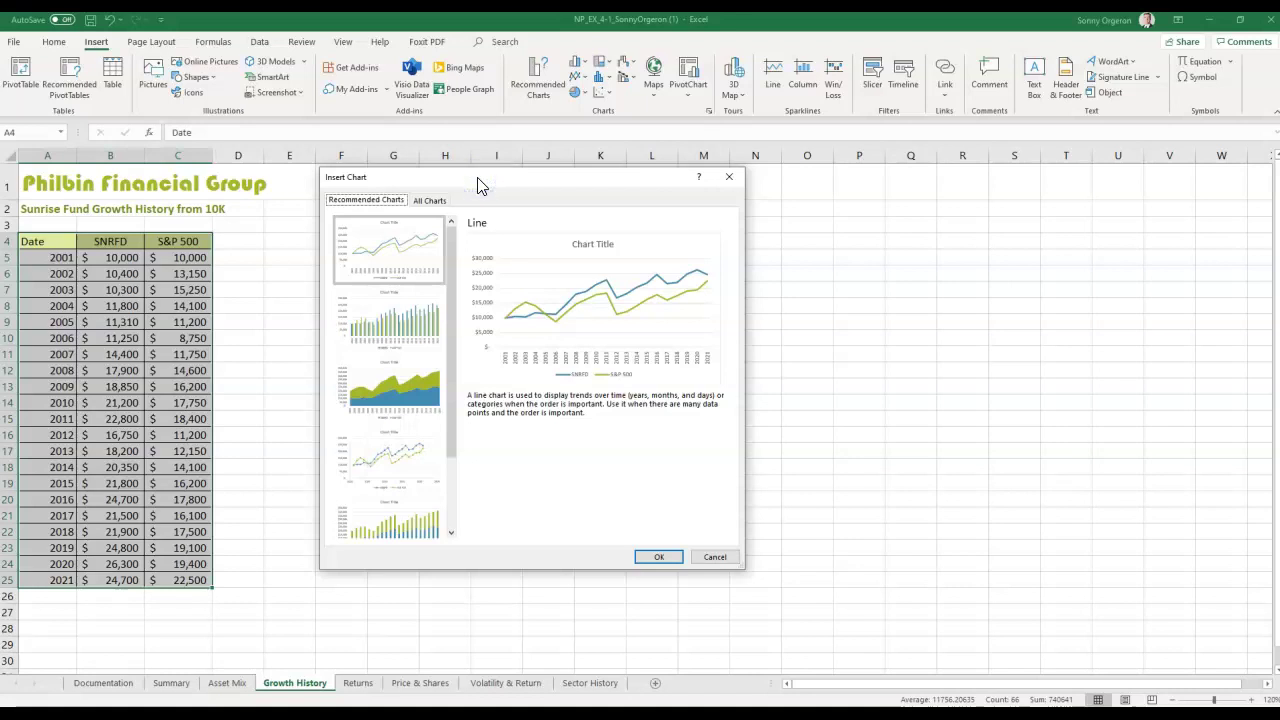
pyautogui.click(394, 257)
pyautogui.click(647, 559)
pyautogui.doubleClick(410, 257)
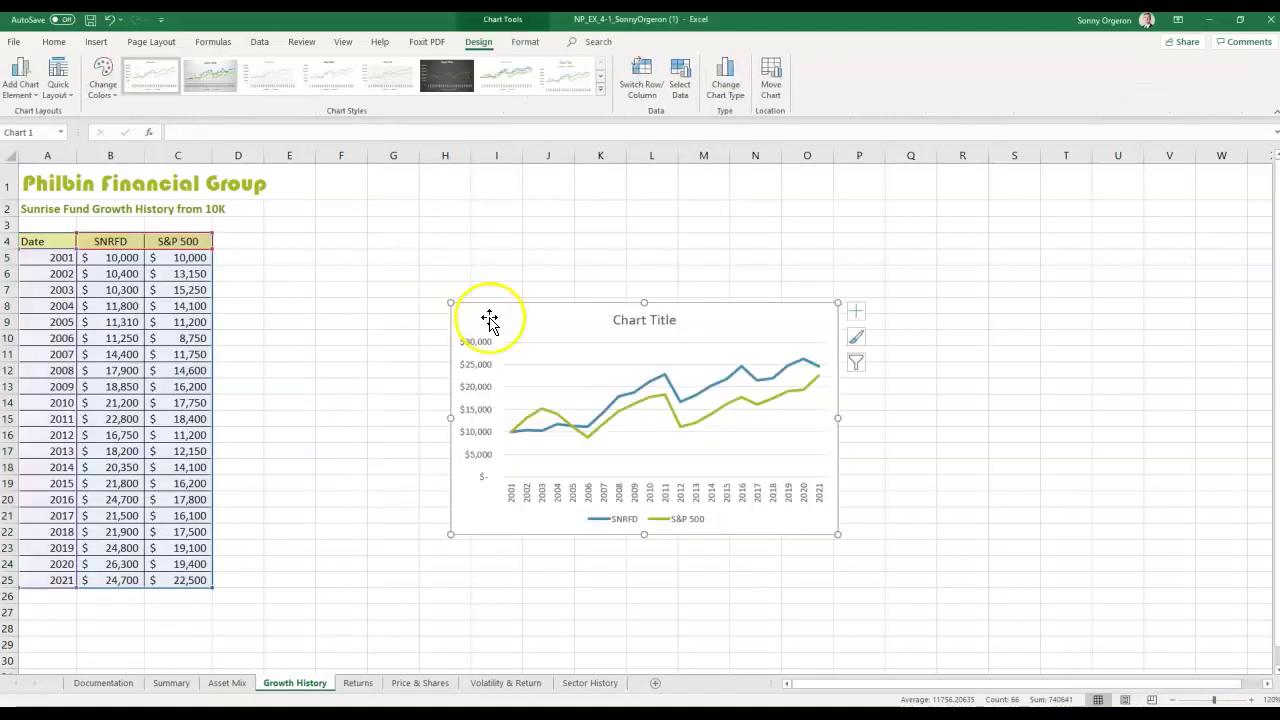
pyautogui.moveTo(549, 310)
pyautogui.mouseDown()
pyautogui.moveTo(369, 271)
pyautogui.moveTo(347, 241)
pyautogui.mouseUp()
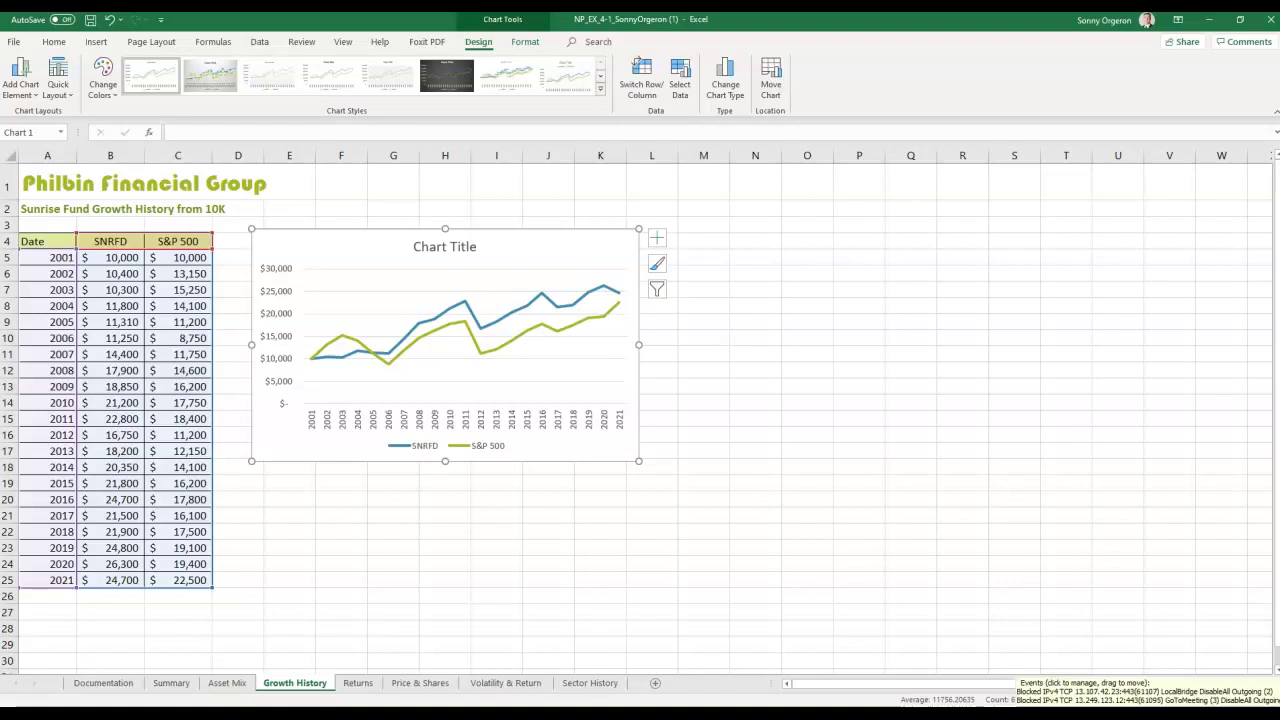
# Step: Move the growth history line chart to the Summary sheet as an embedded object
pyautogui.rightClick(334, 251)
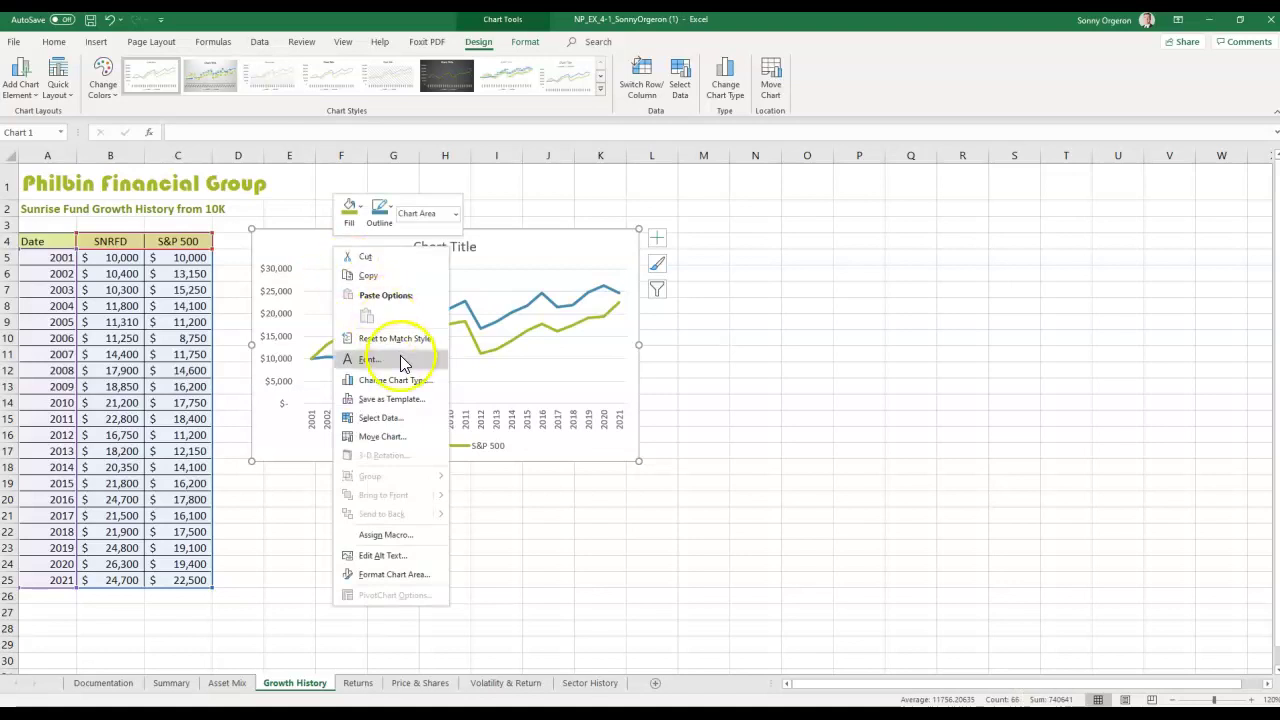
pyautogui.click(393, 437)
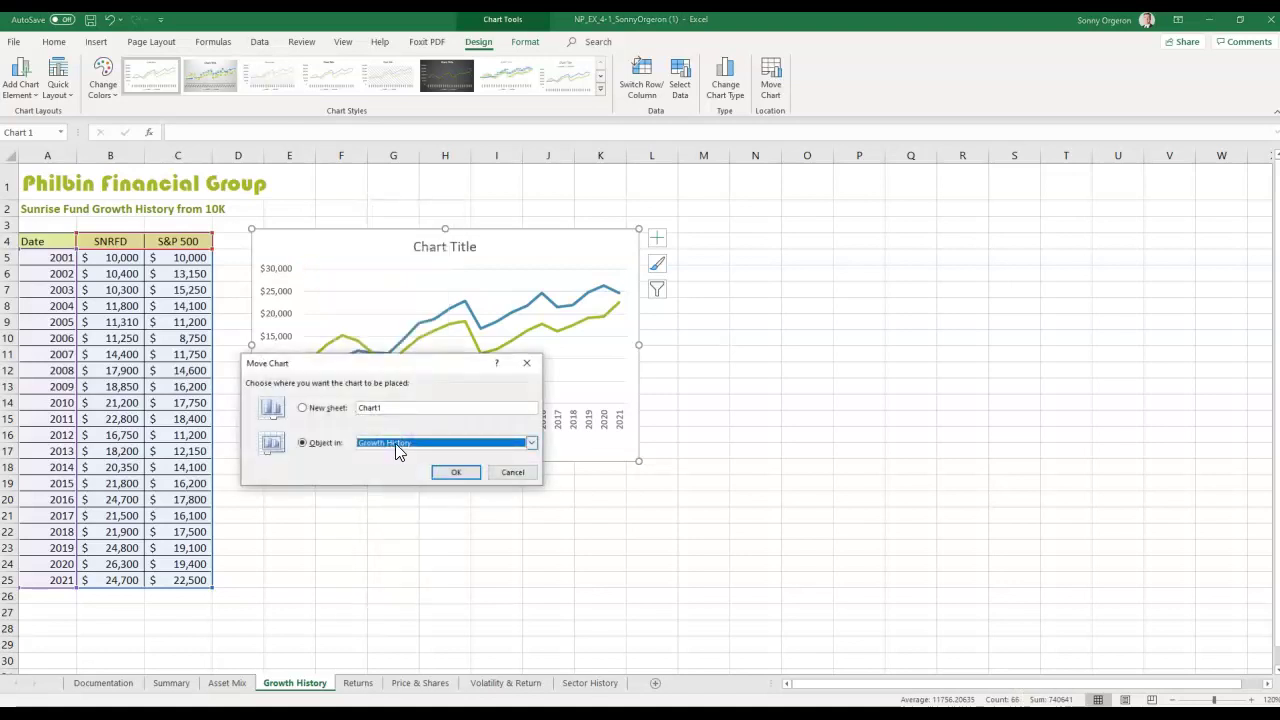
pyautogui.click(395, 443)
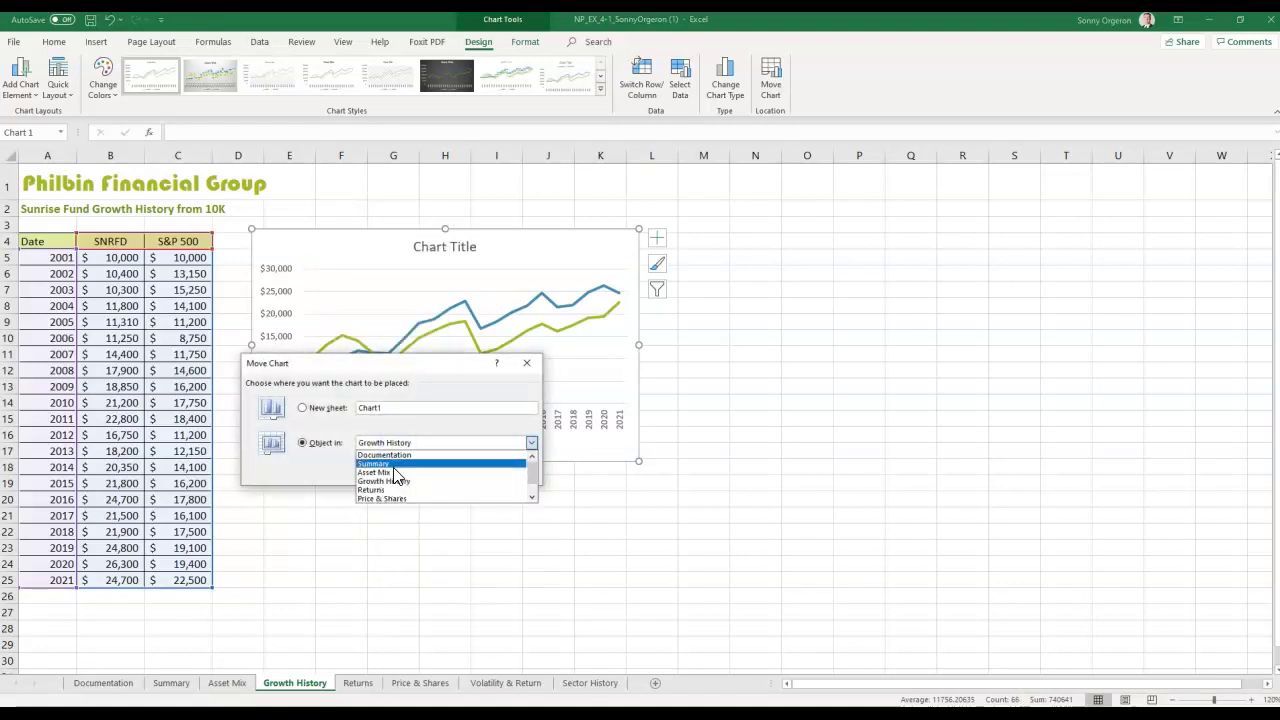
pyautogui.click(388, 464)
pyautogui.click(456, 472)
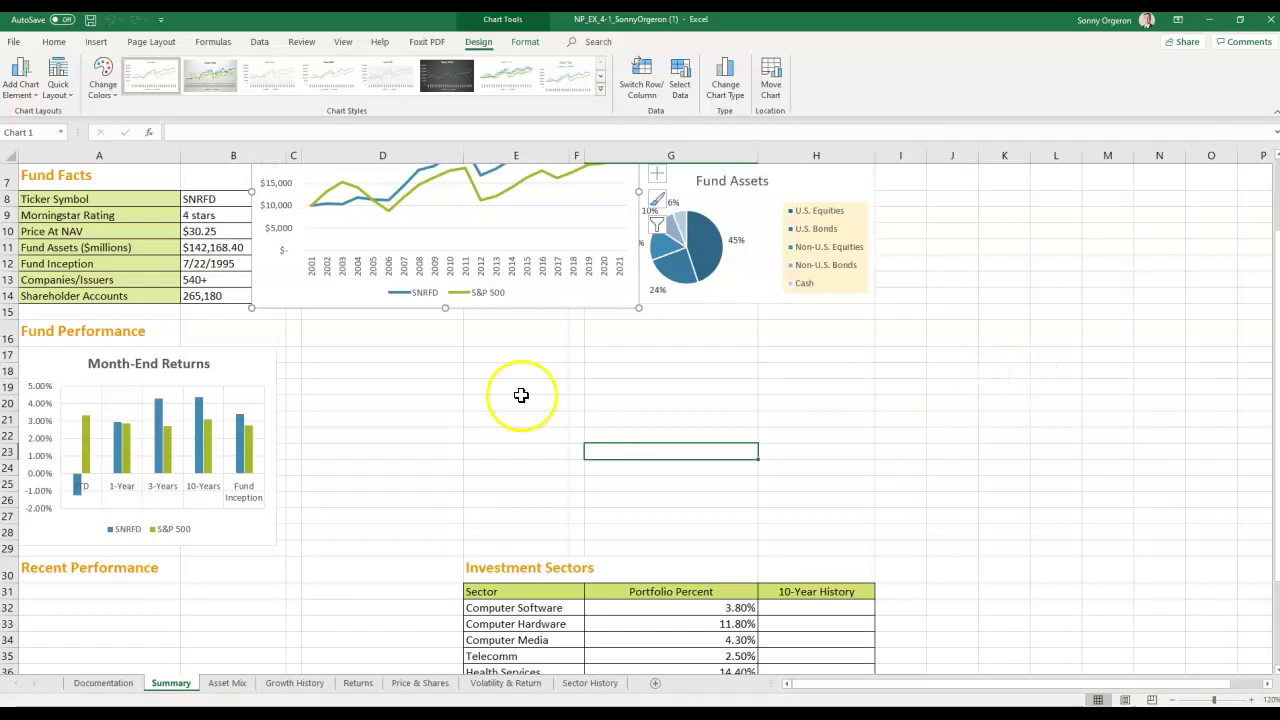
# Step: Position the line chart under Fund Performance with its upper-left corner in cell D17, beside the Month-End Returns chart
pyautogui.scroll(2, 500, 392)
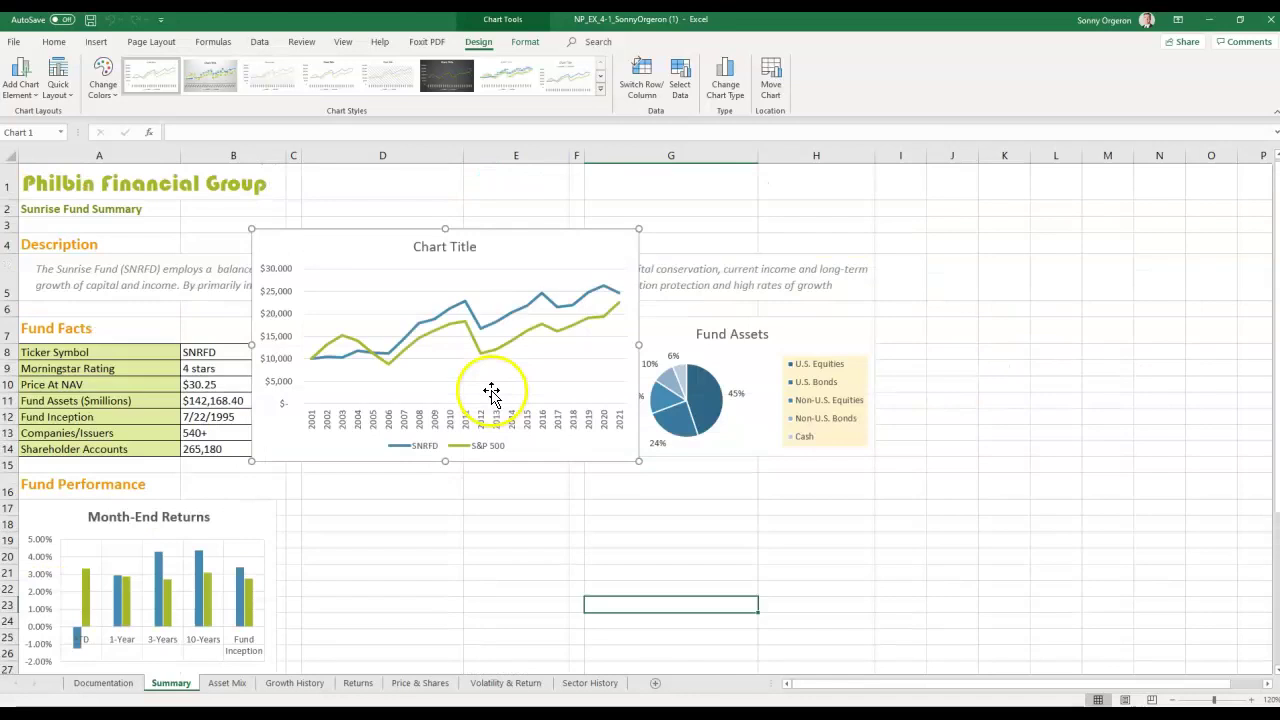
pyautogui.click(519, 241)
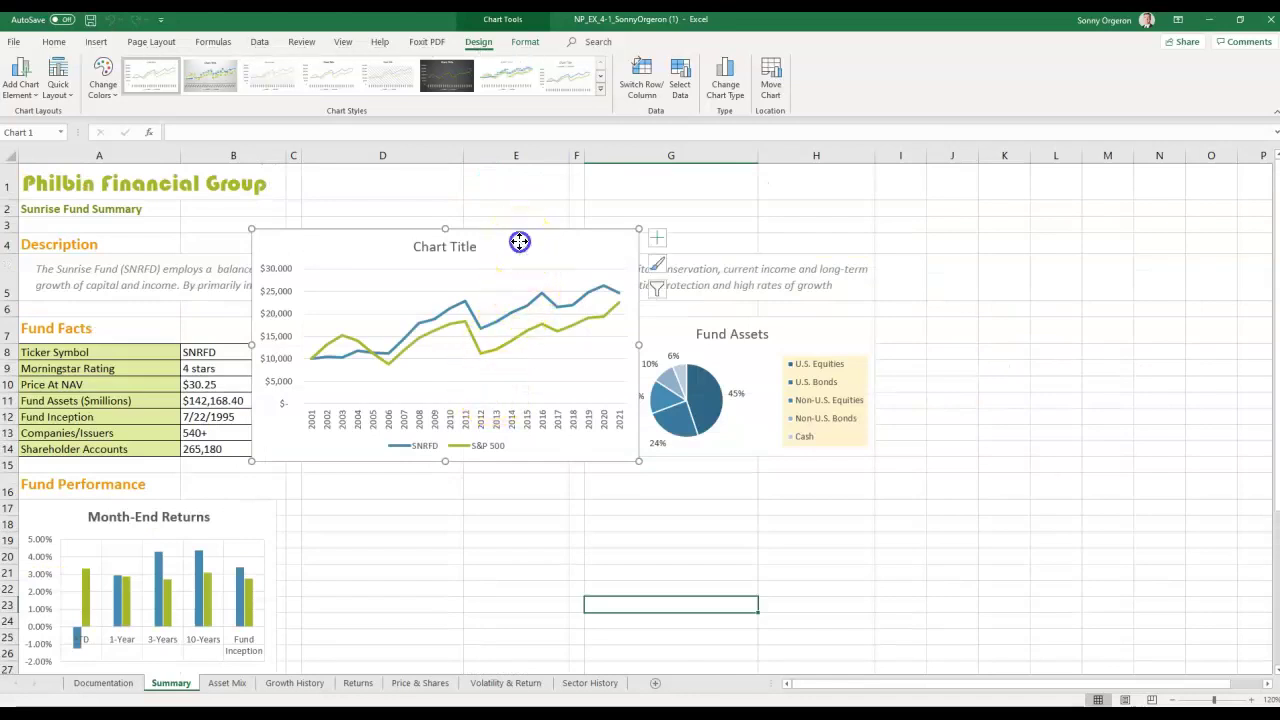
pyautogui.moveTo(519, 241); pyautogui.dragTo(566, 513)
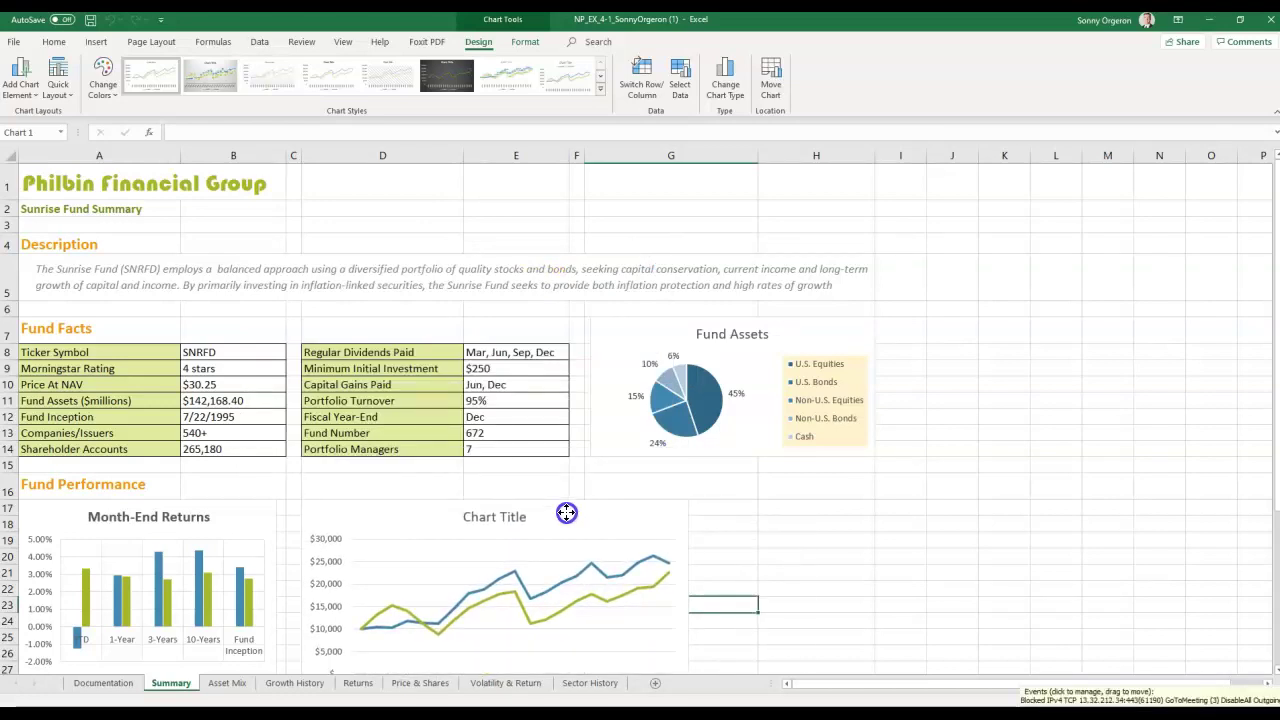
pyautogui.moveTo(566, 513); pyautogui.dragTo(566, 513)
pyautogui.scroll(-2, 737, 491)
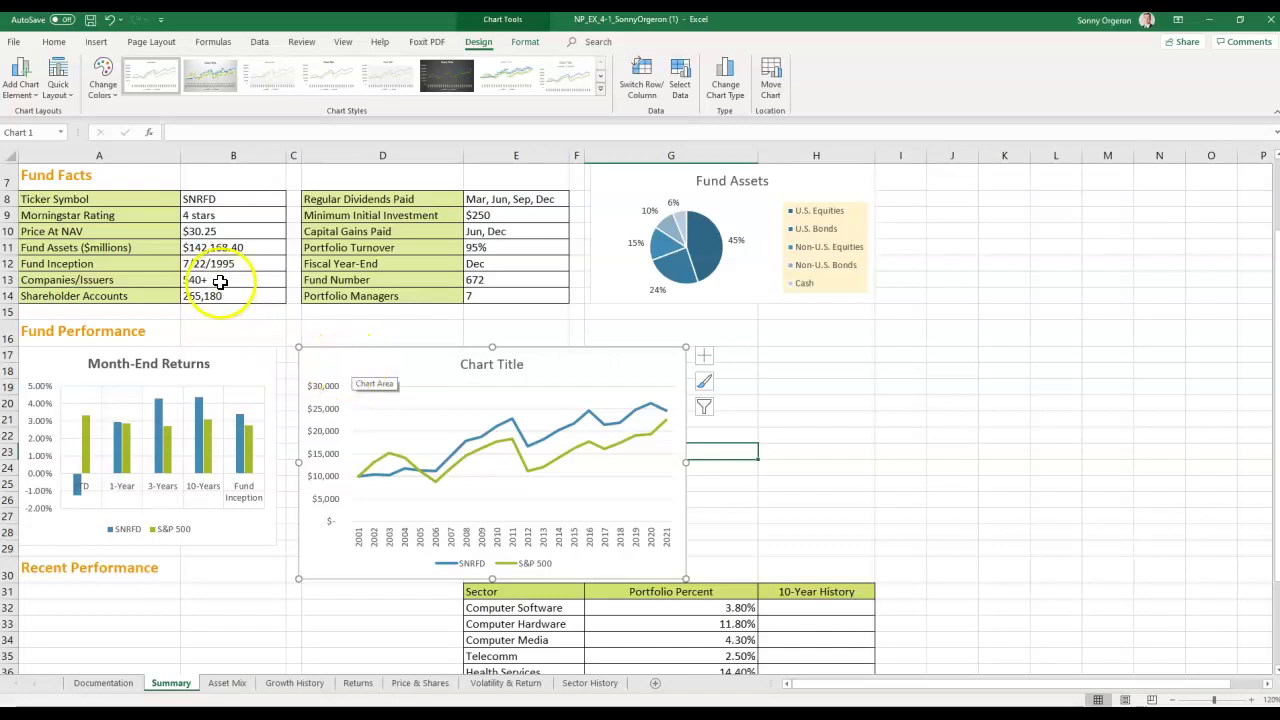
# Step: Resize the line chart to cover the range D17:E28
pyautogui.click(330, 396)
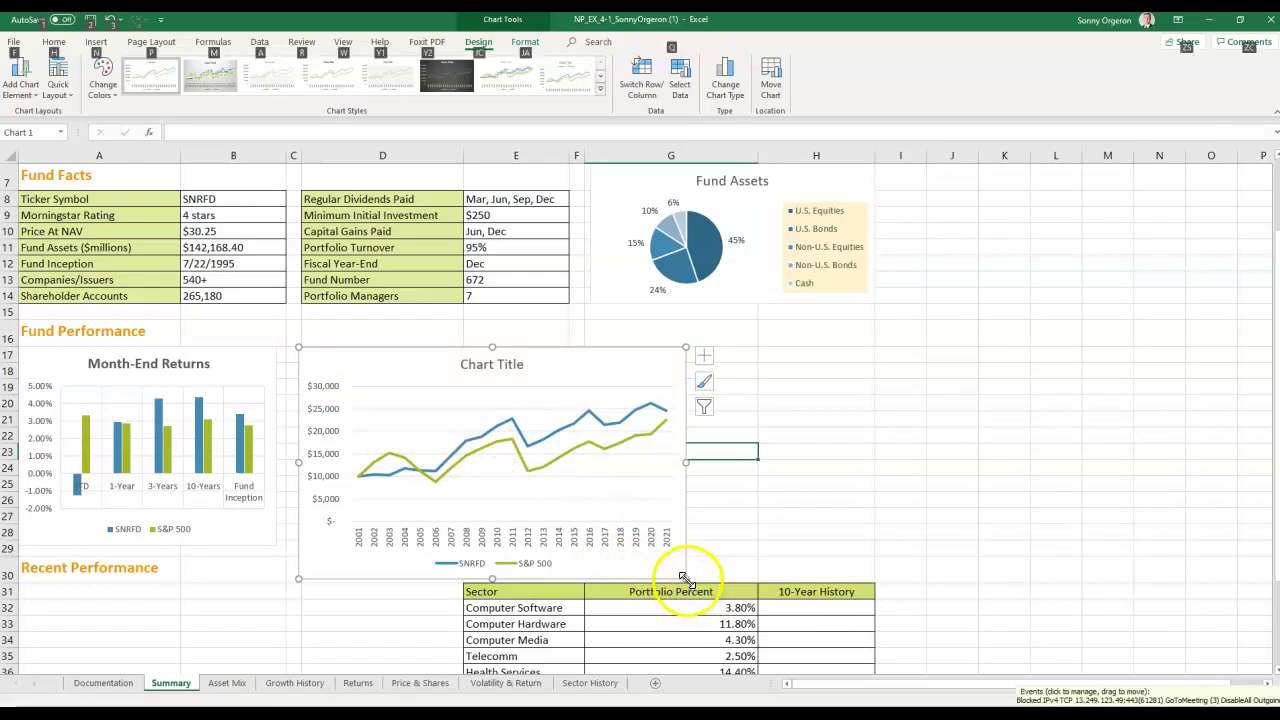
pyautogui.moveTo(687, 579); pyautogui.dragTo(551, 546)
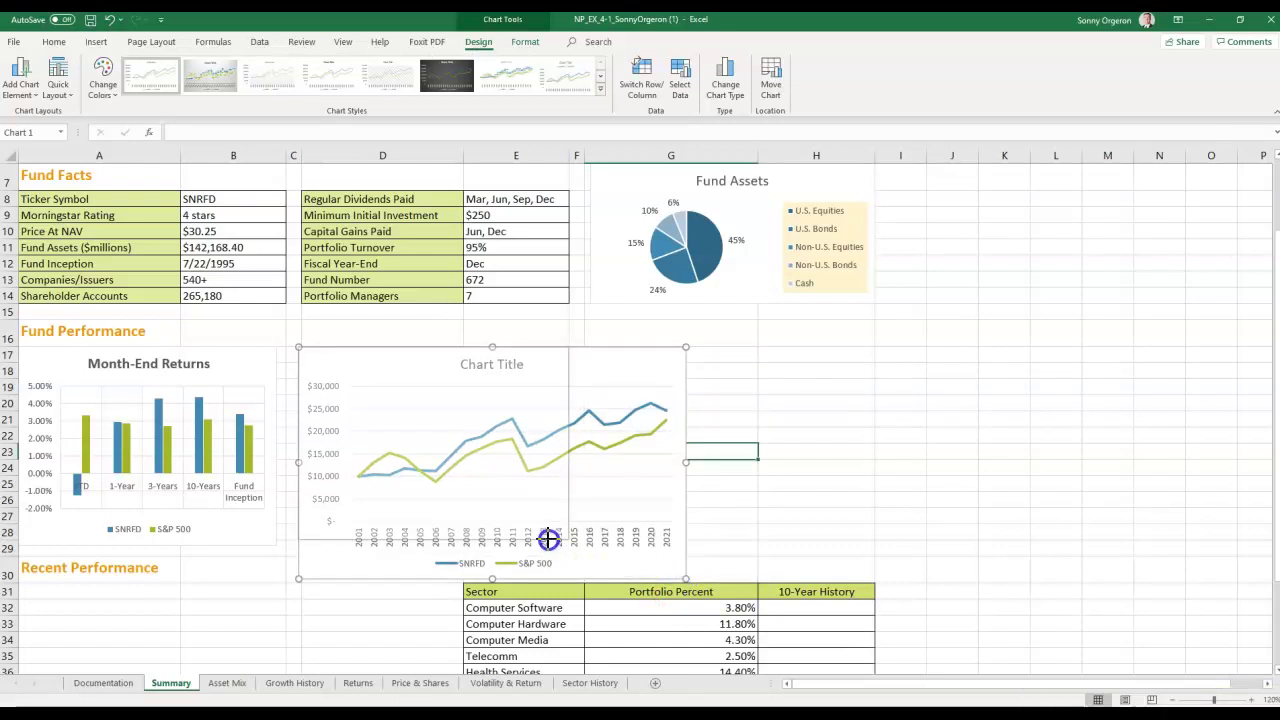
pyautogui.moveTo(548, 538); pyautogui.dragTo(548, 539)
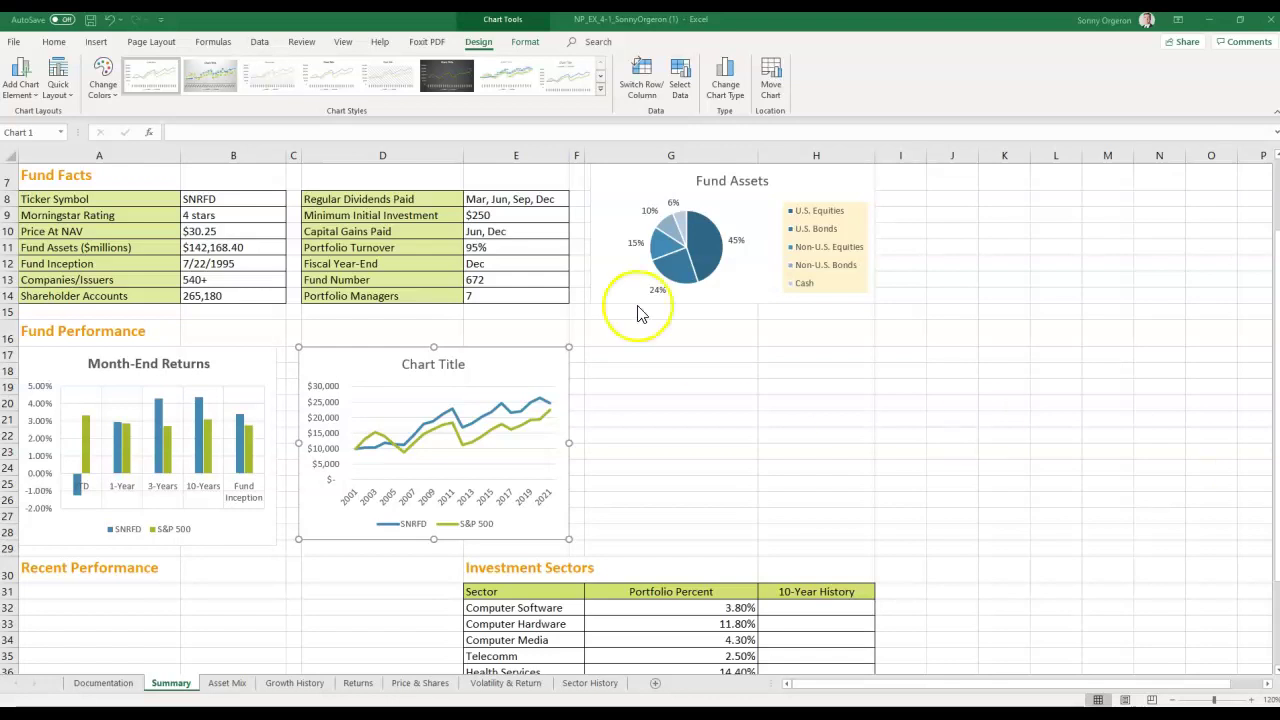
# Step: Replace the line chart's title with "Growth of 10K Investment" and deselect the chart
pyautogui.click(415, 370)
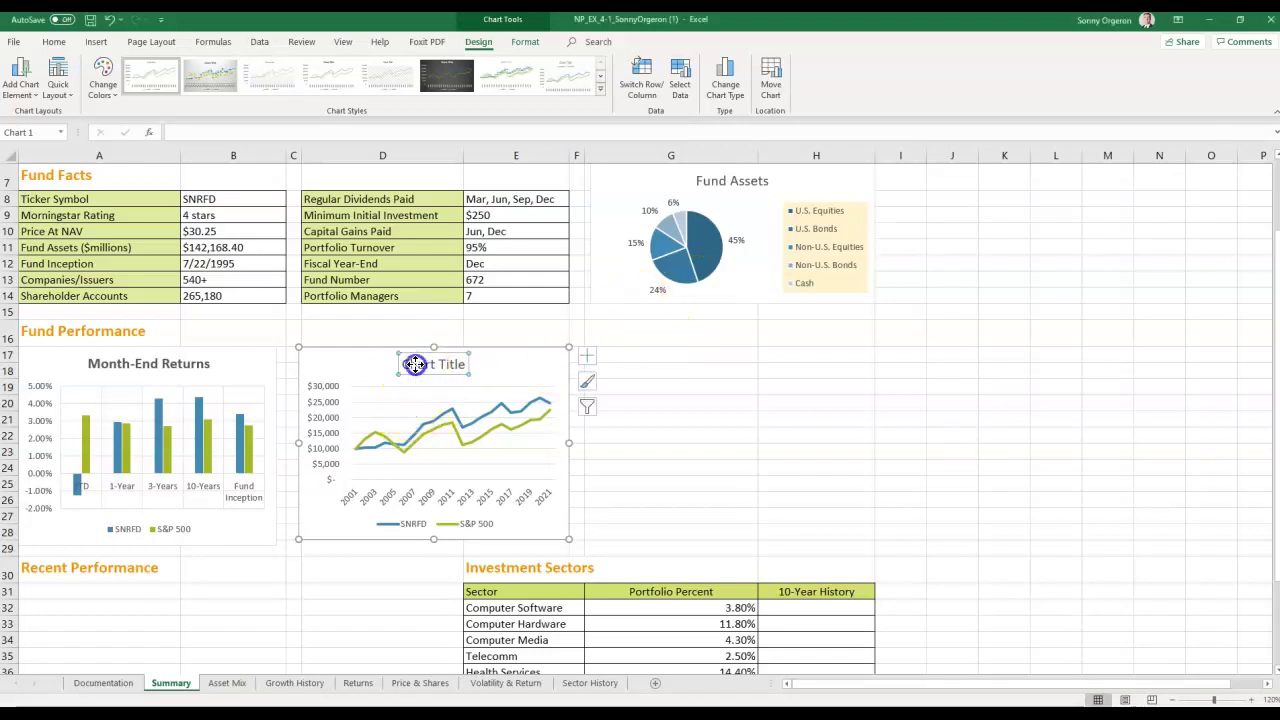
pyautogui.click(410, 370)
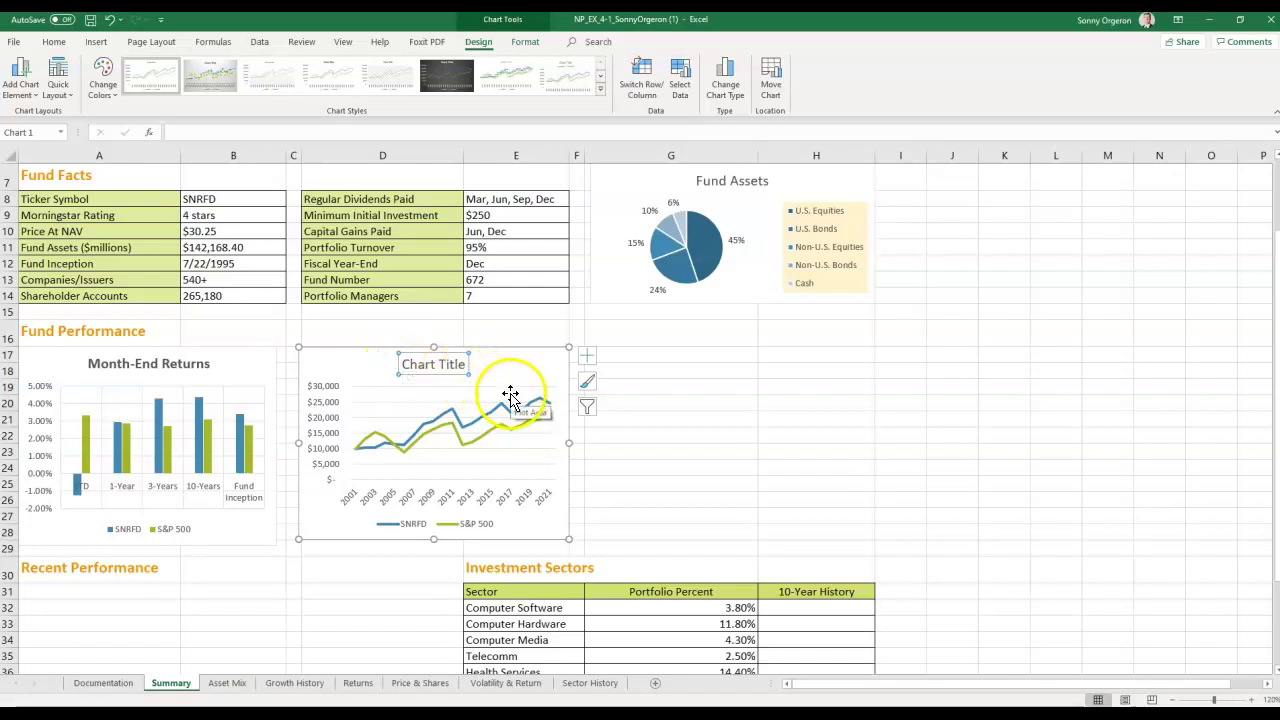
pyautogui.click(407, 364)
pyautogui.moveTo(407, 364); pyautogui.dragTo(460, 362)
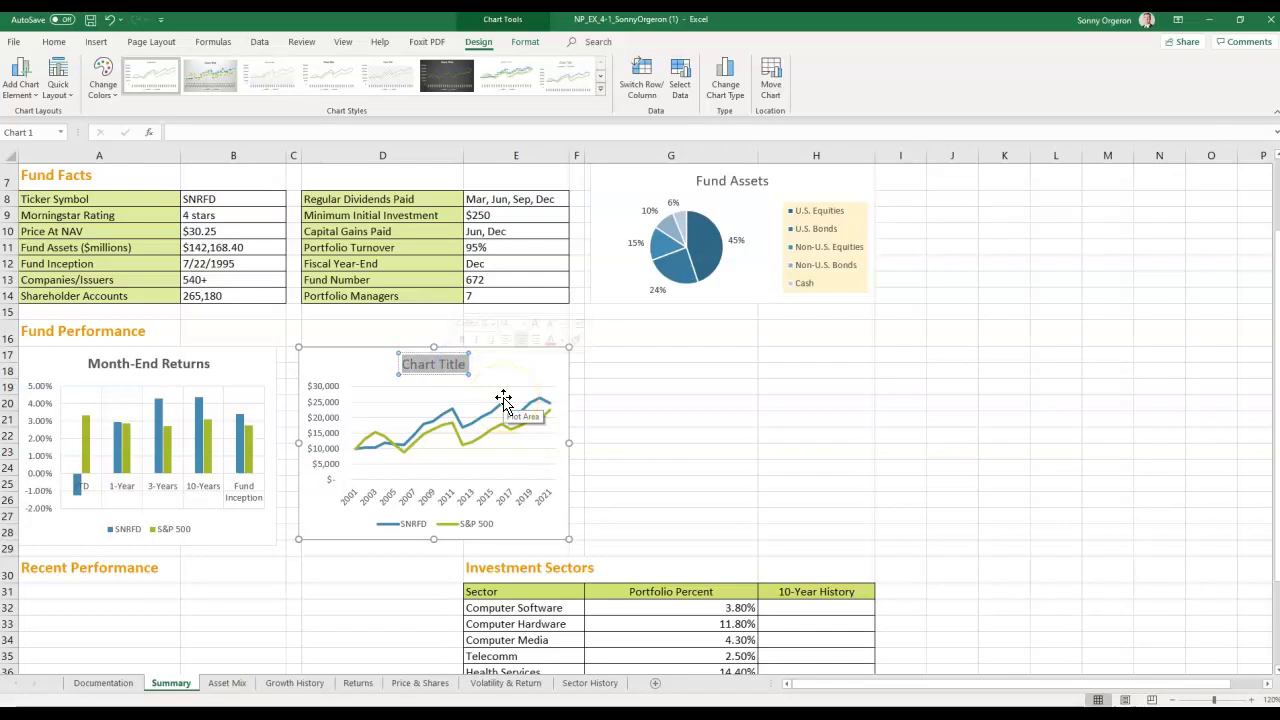
pyautogui.press('Delete')
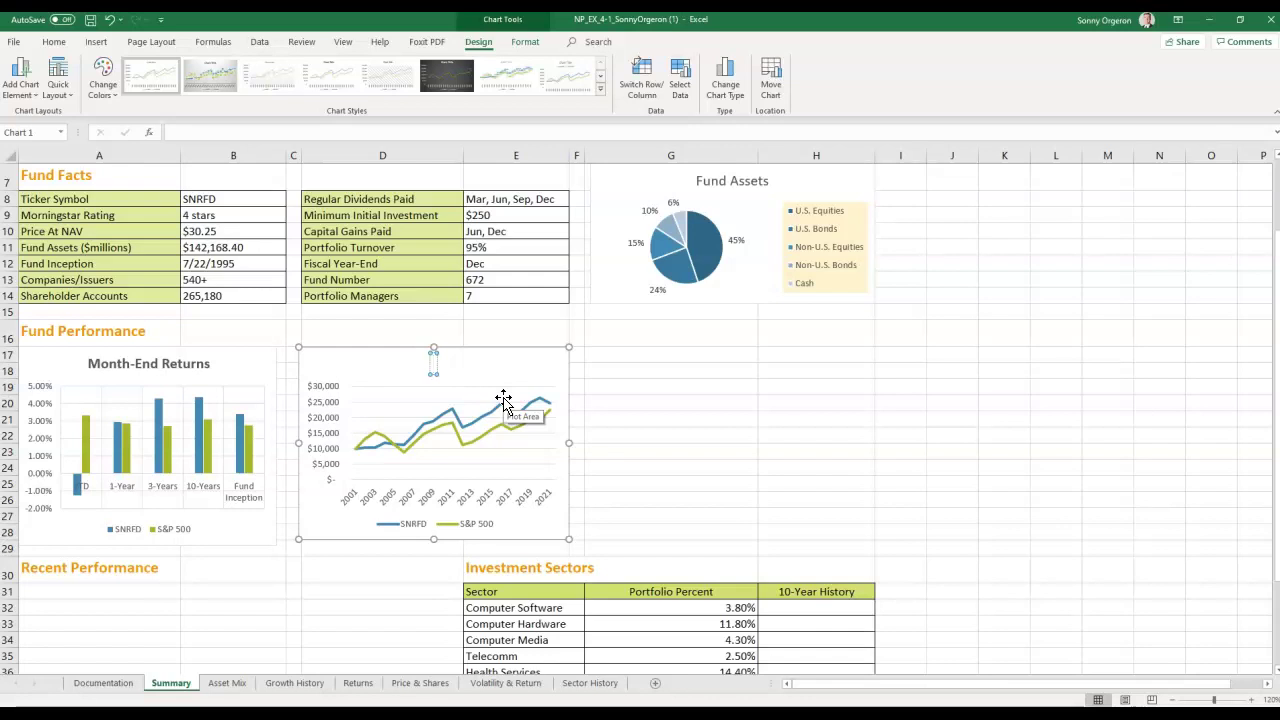
pyautogui.write('Growth of 10K Investment')
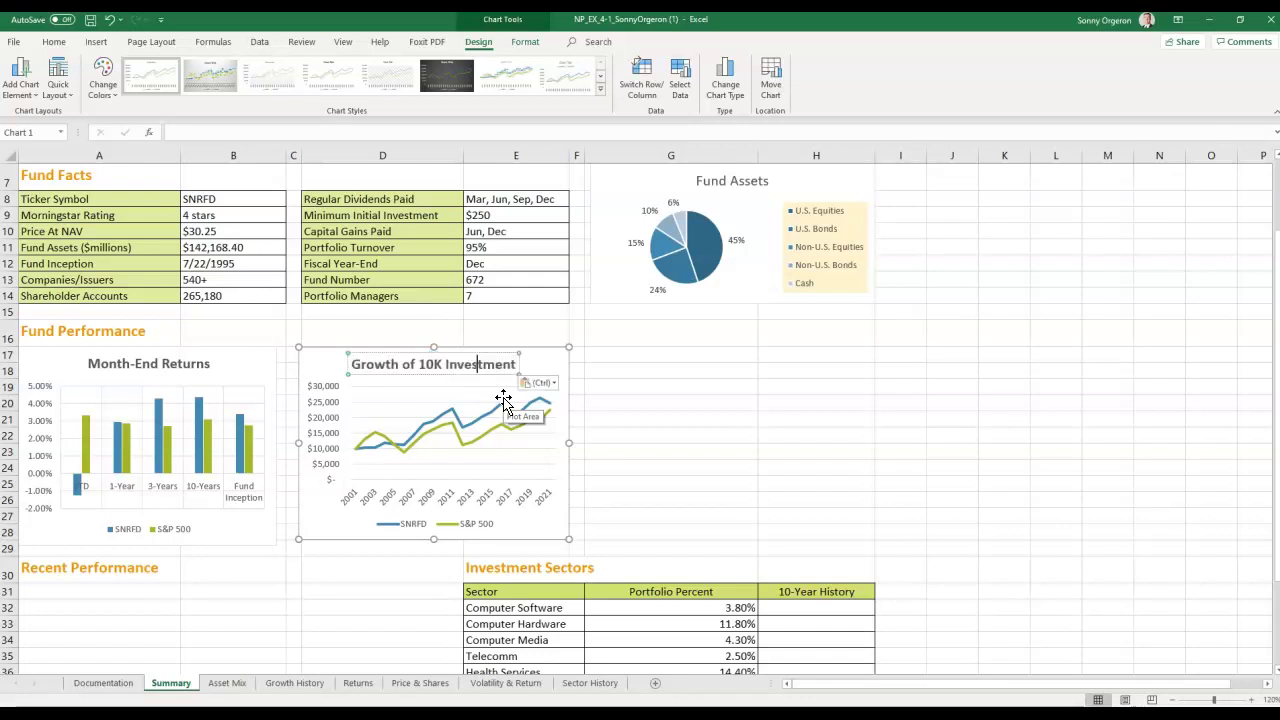
pyautogui.click(621, 403)
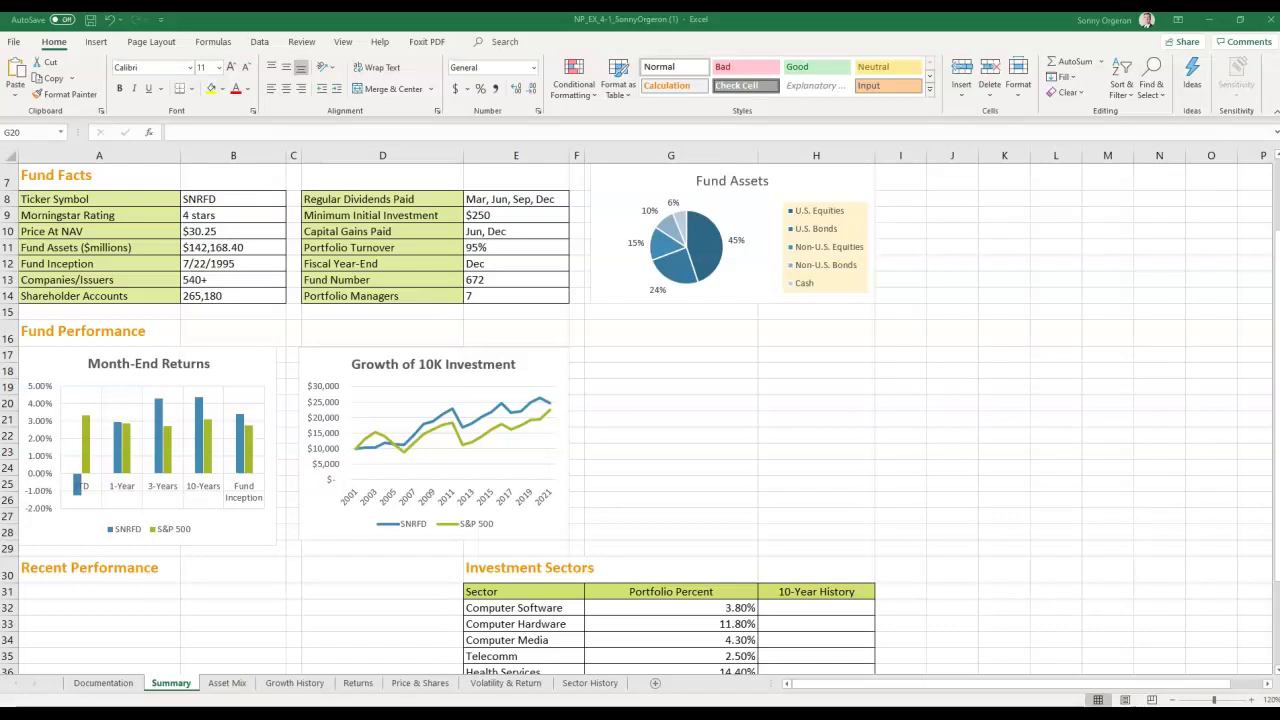
# Step: Set the Growth of 10K Investment chart's horizontal axis tick marks to an interval of 5 with major type Cross
pyautogui.click(348, 500)
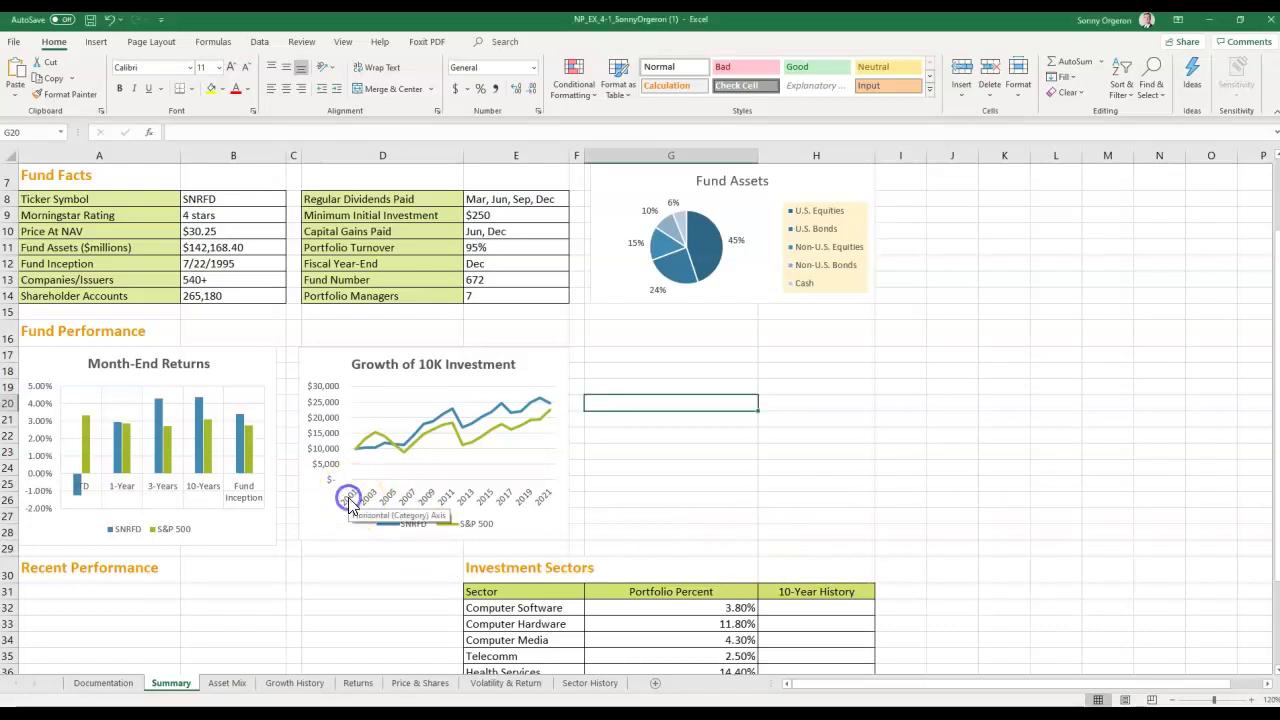
pyautogui.click(456, 503)
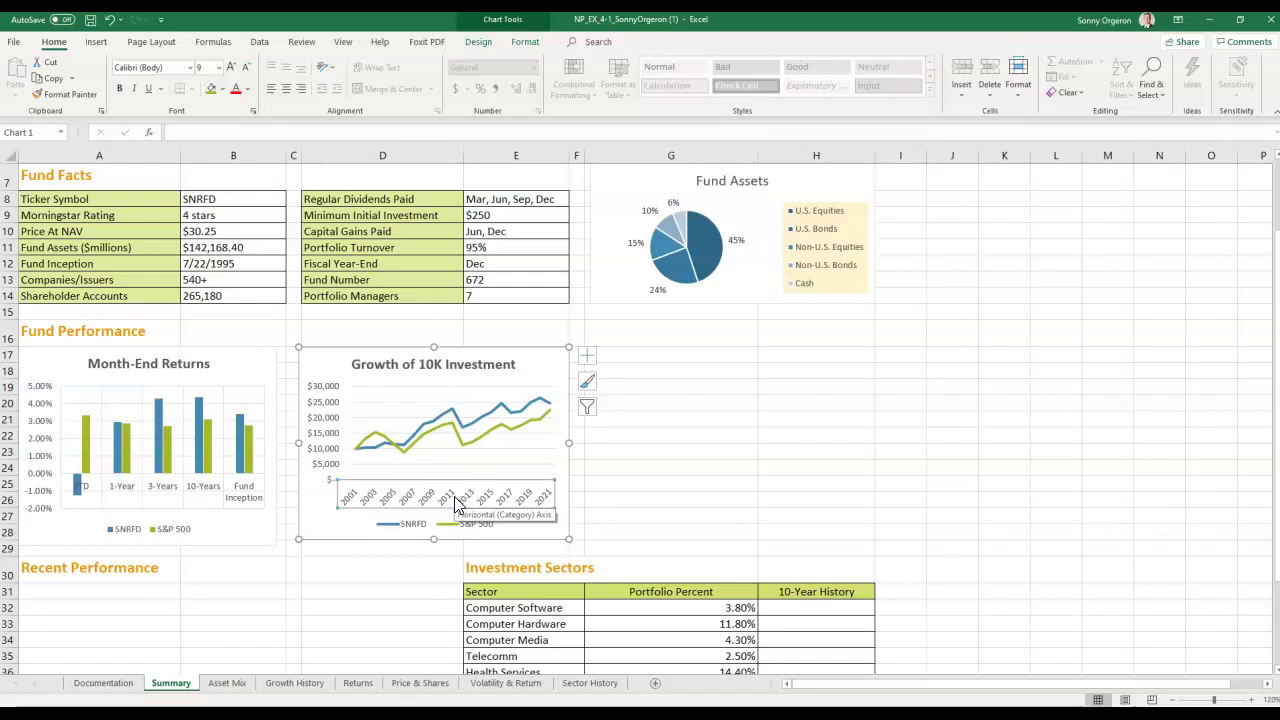
pyautogui.doubleClick(453, 501)
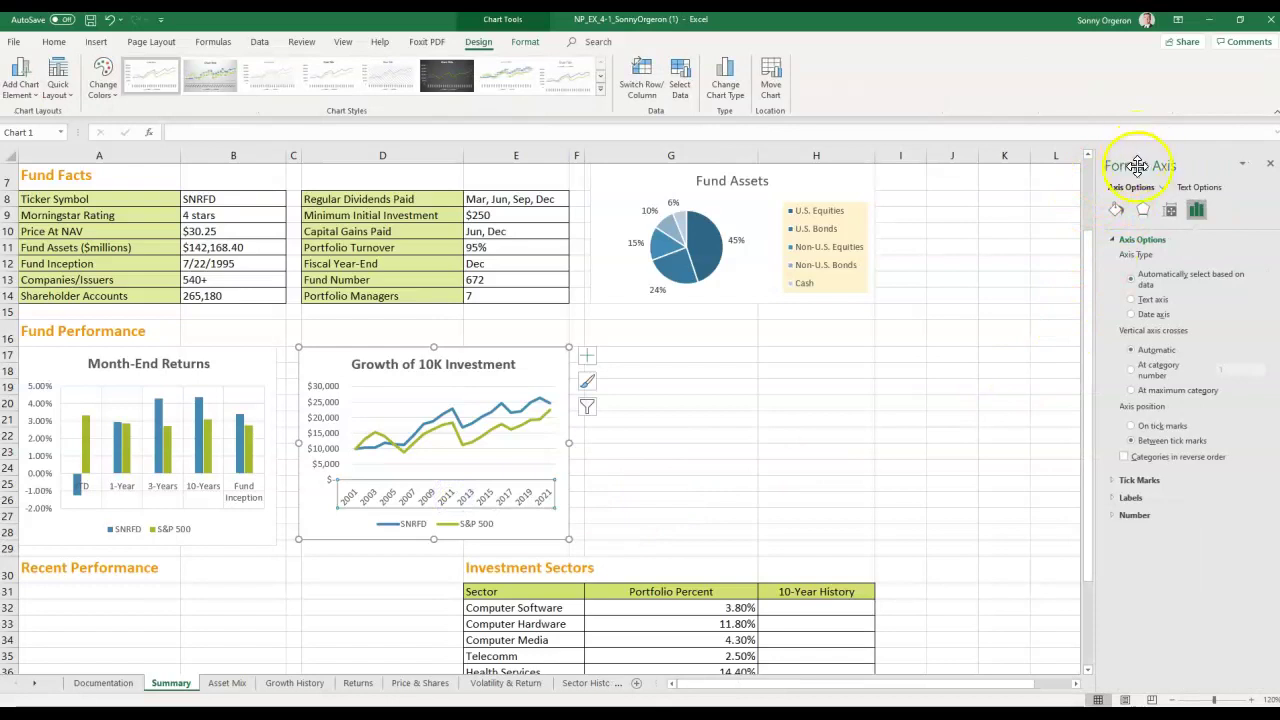
pyautogui.click(1197, 220)
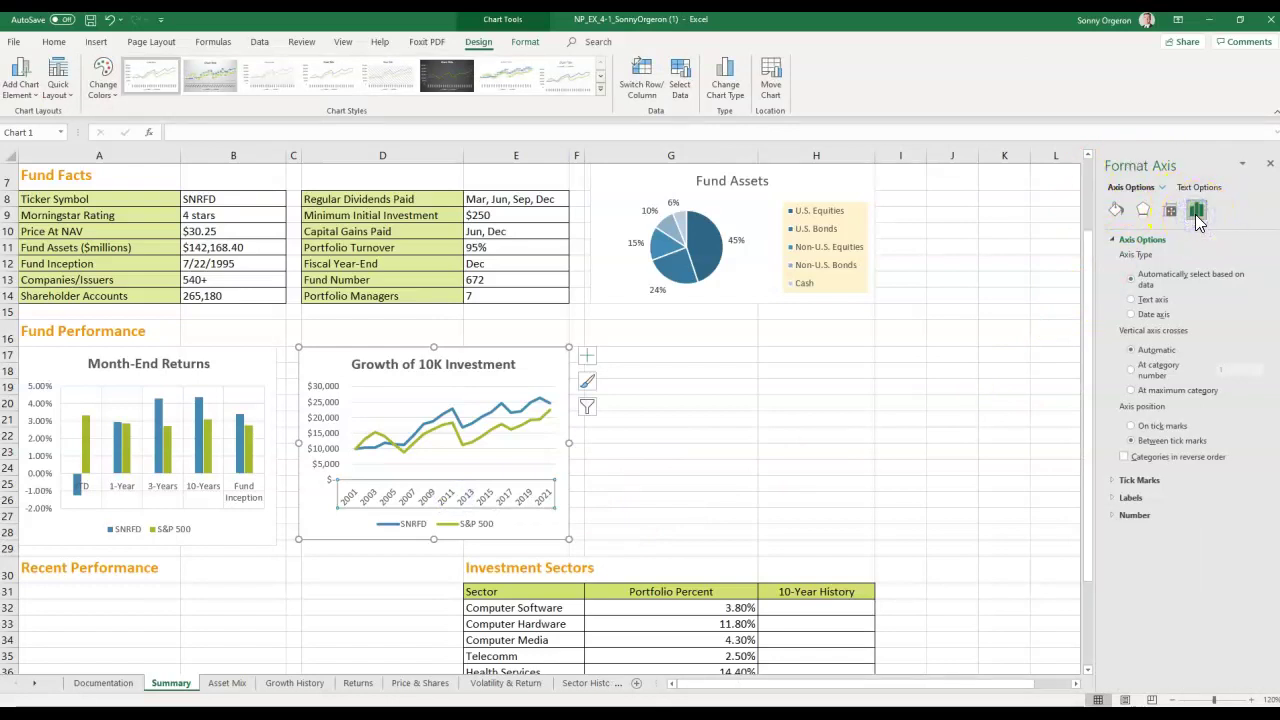
pyautogui.click(1138, 252)
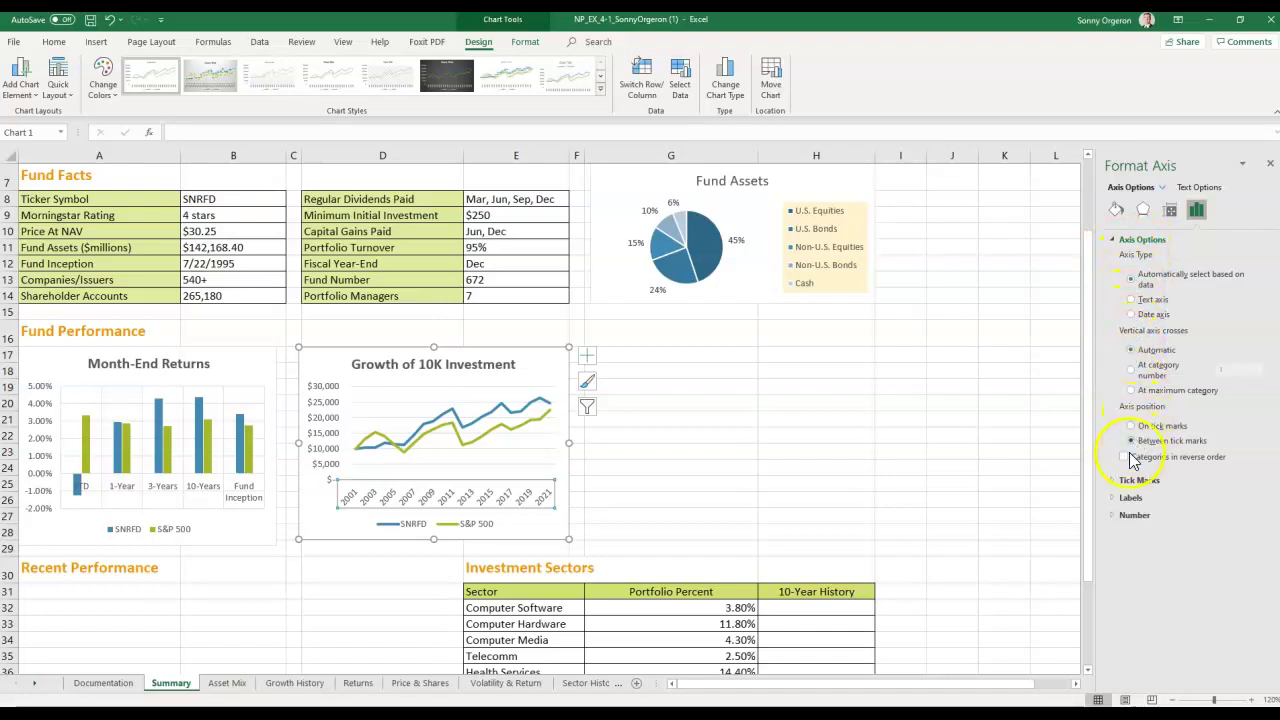
pyautogui.click(1112, 480)
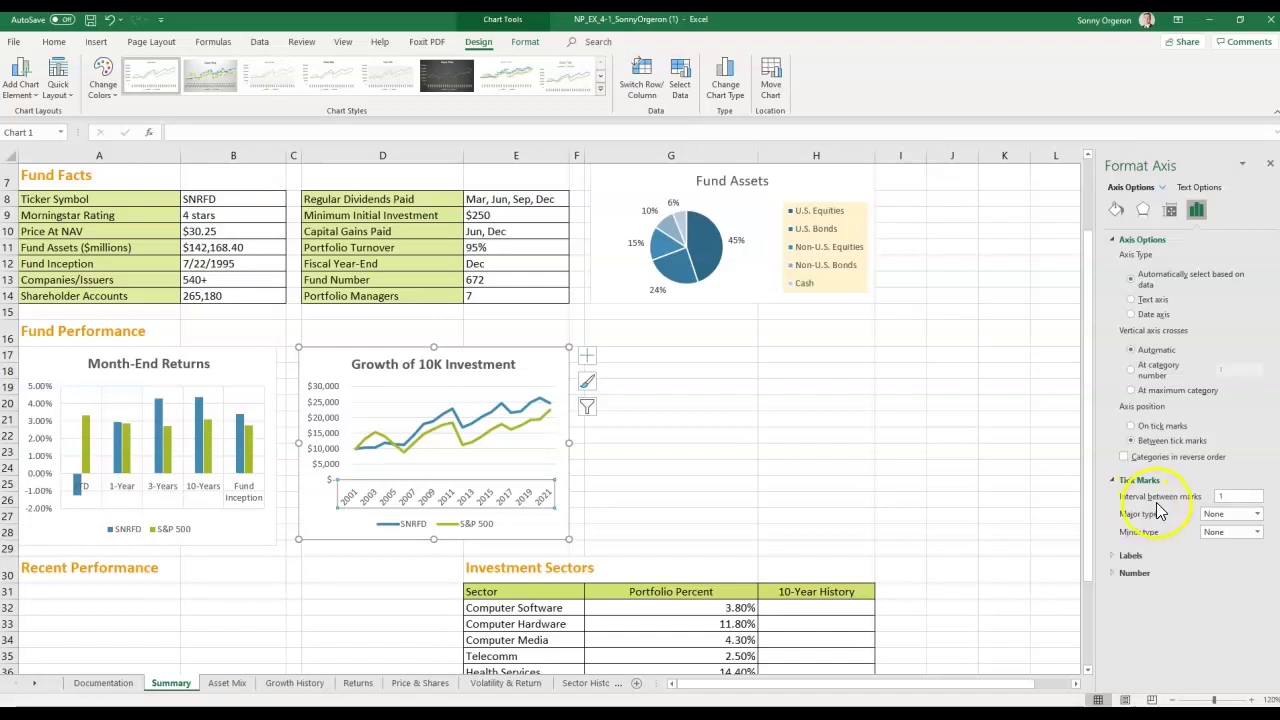
pyautogui.click(1220, 497)
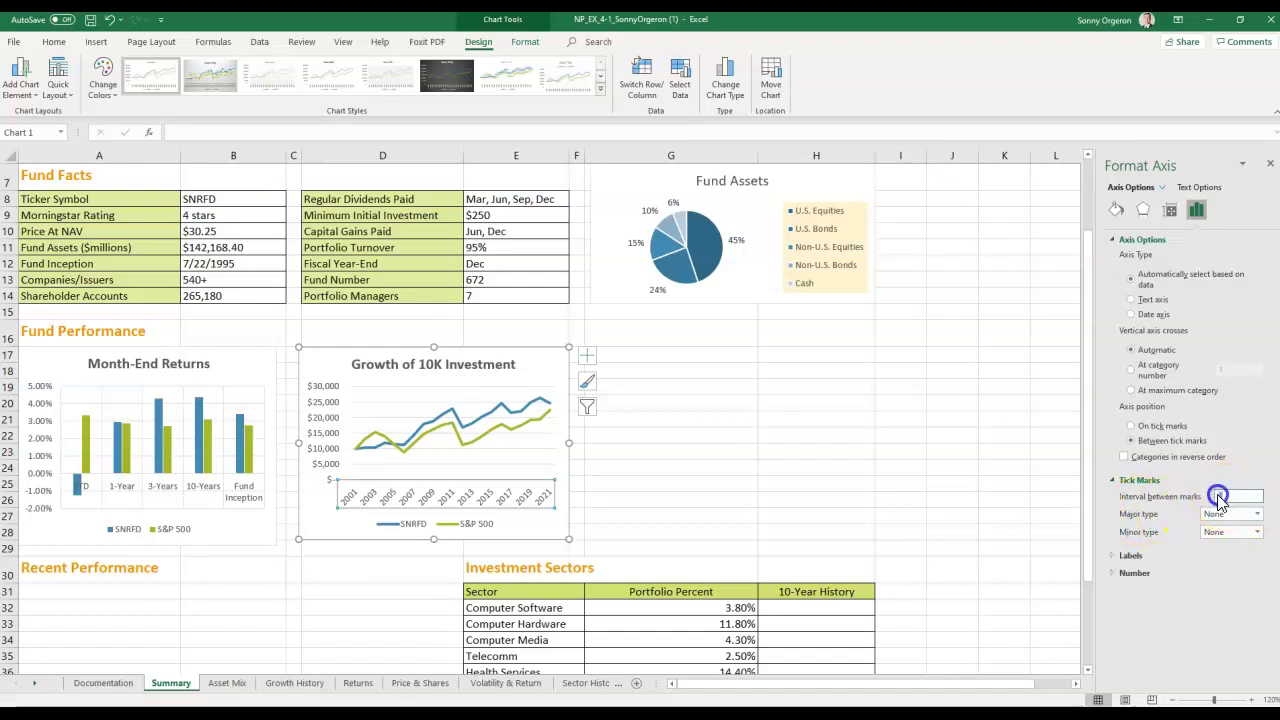
pyautogui.write('5')
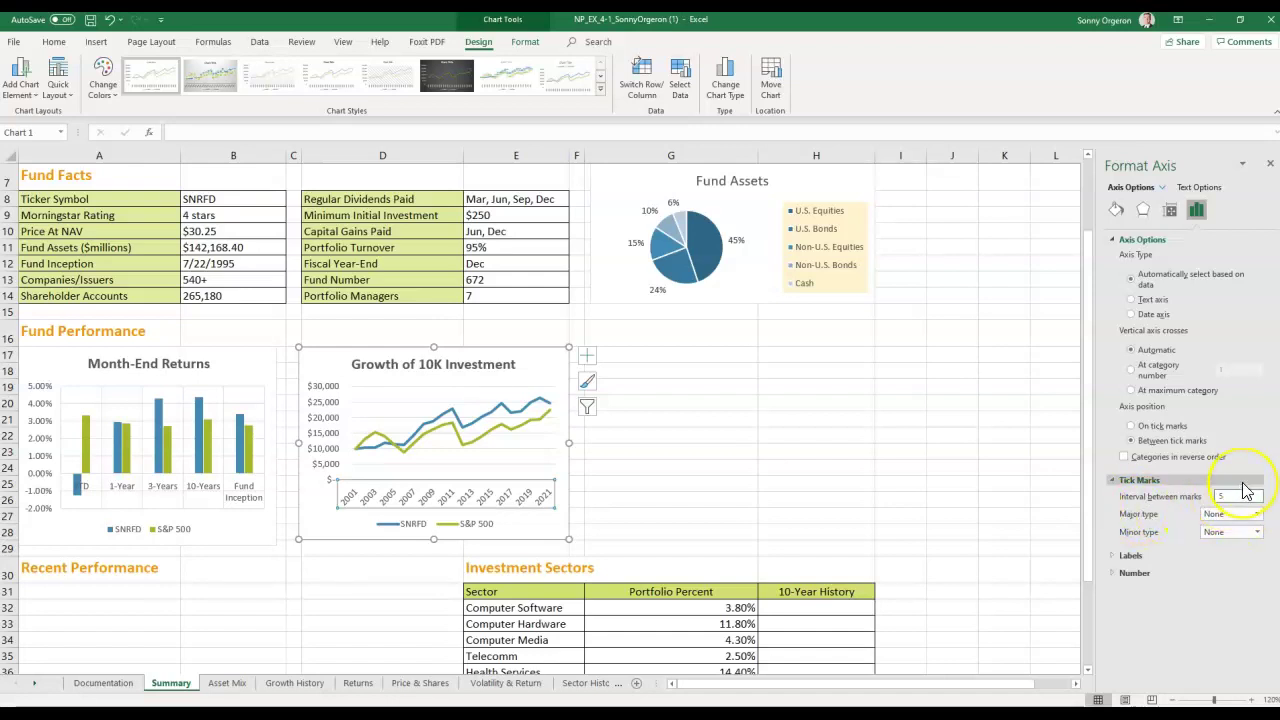
pyautogui.press('Tab')
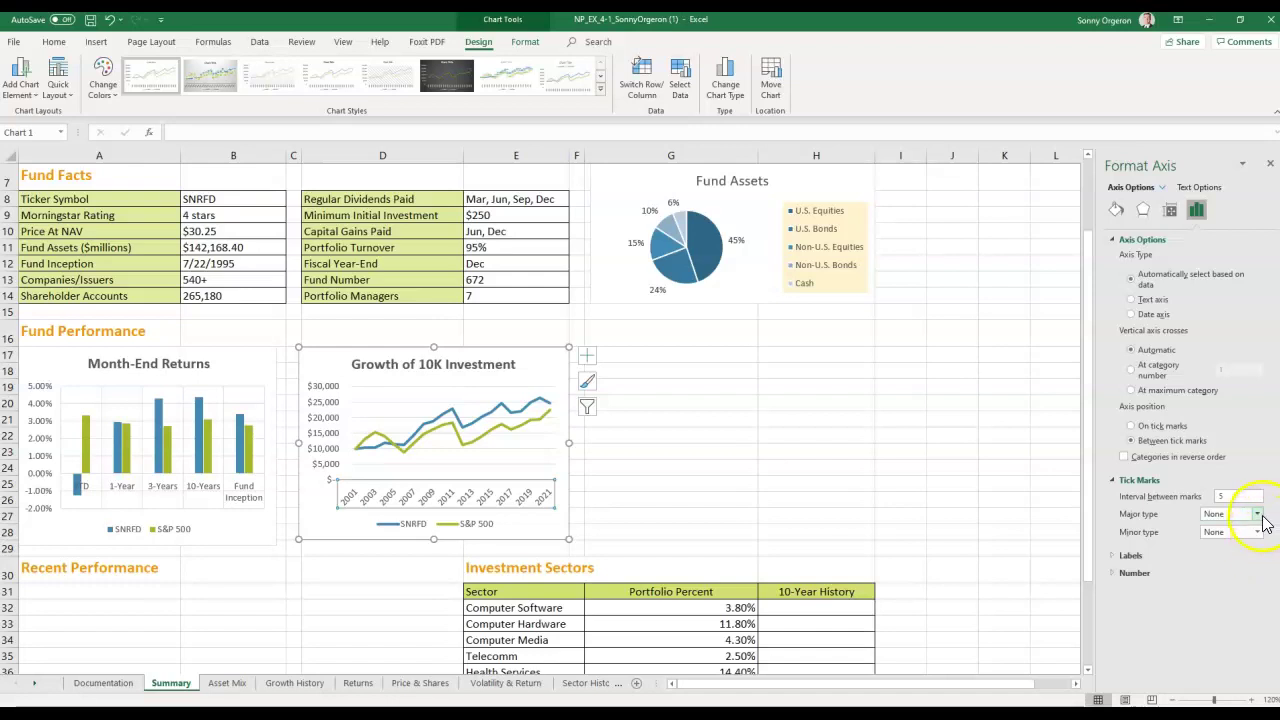
pyautogui.click(1258, 515)
pyautogui.click(1236, 566)
# Step: Set the Growth of 10K Investment chart's horizontal axis labels to a specified interval unit of 5
pyautogui.click(1113, 557)
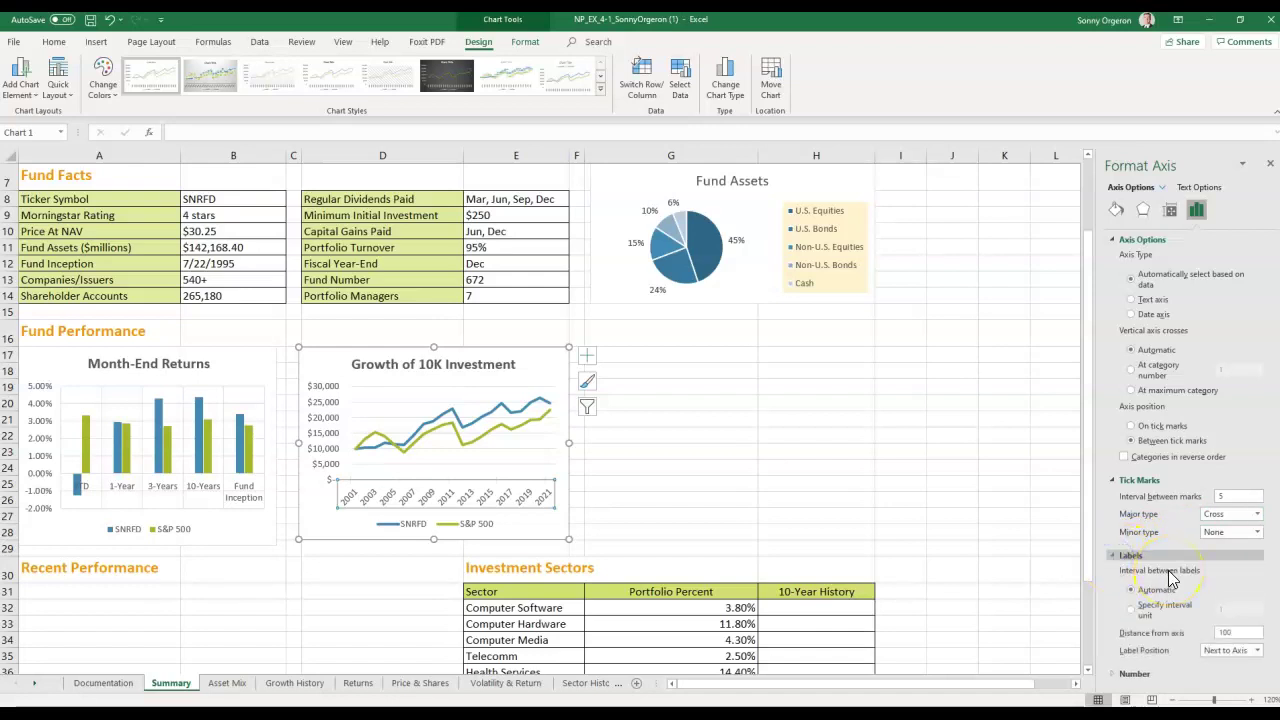
pyautogui.click(1127, 615)
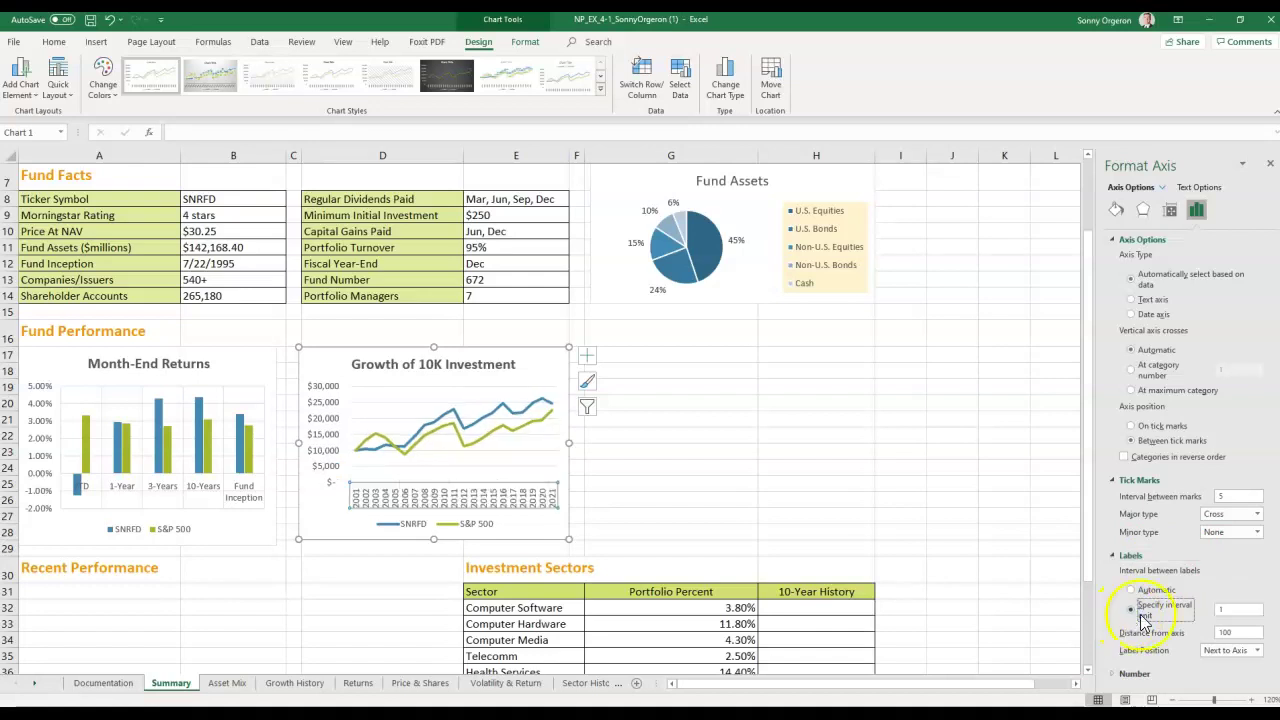
pyautogui.click(1222, 609)
pyautogui.write('5')
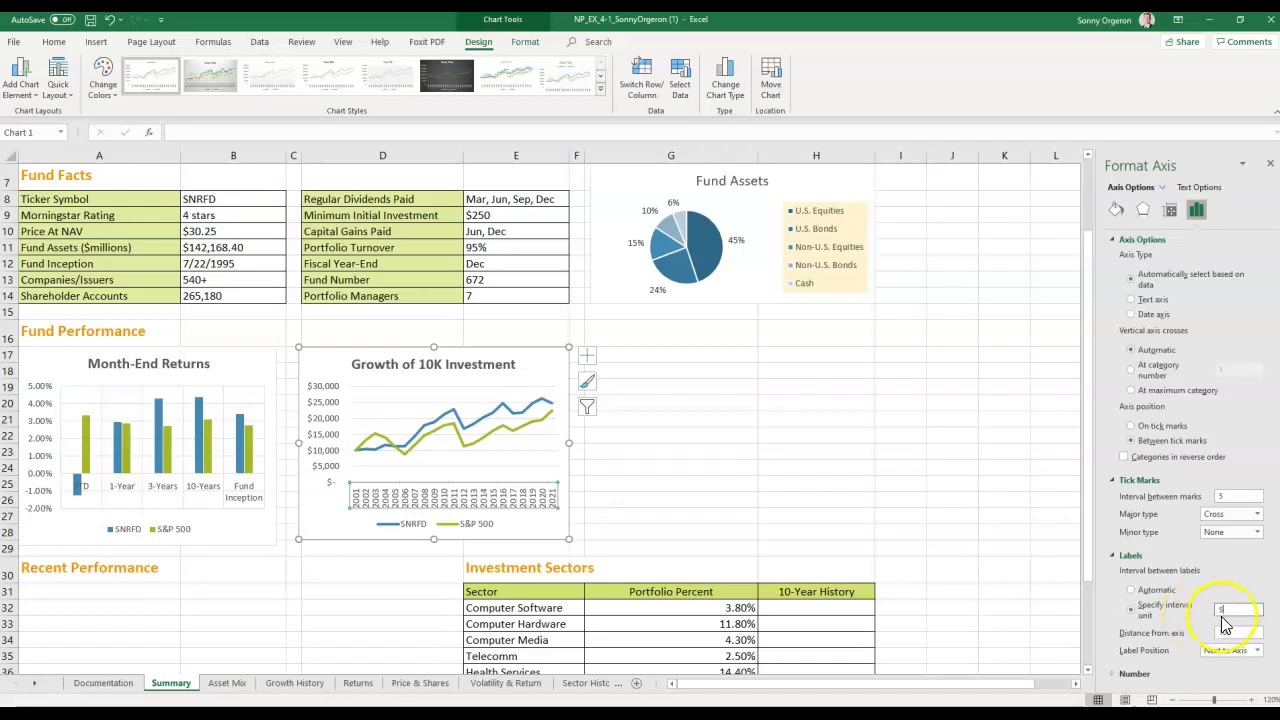
pyautogui.press('Return')
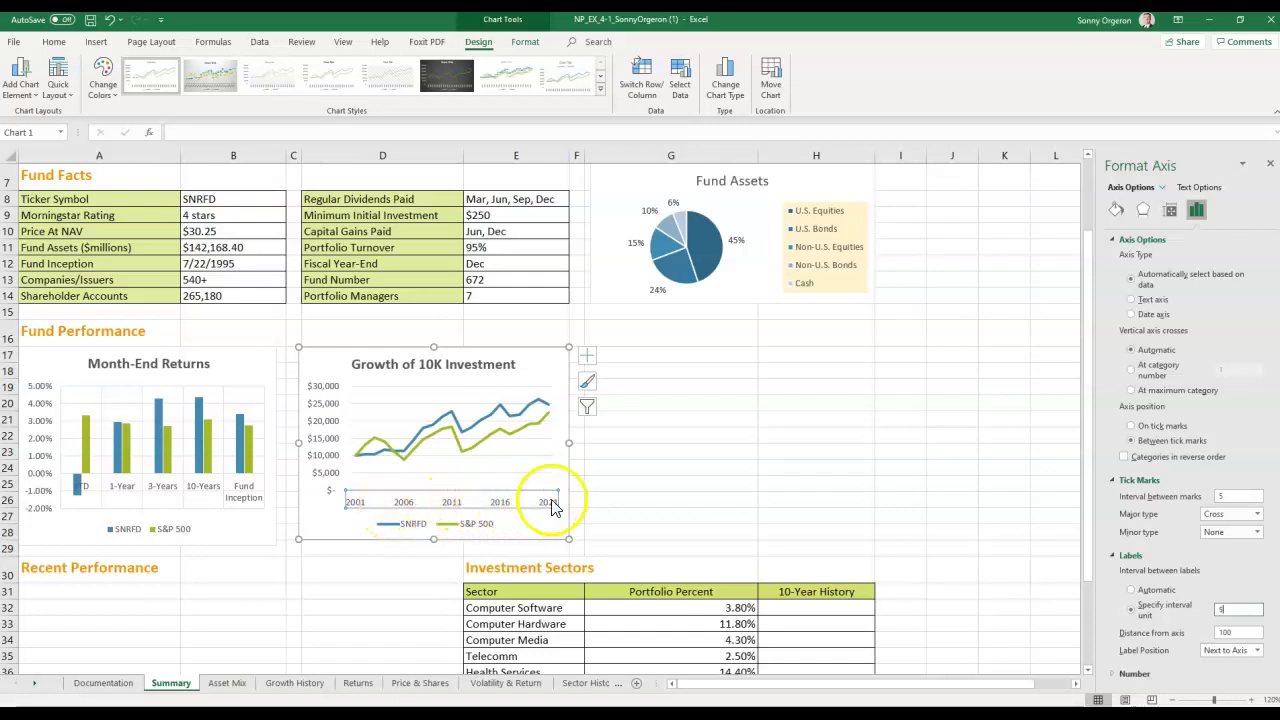
pyautogui.click(1238, 497)
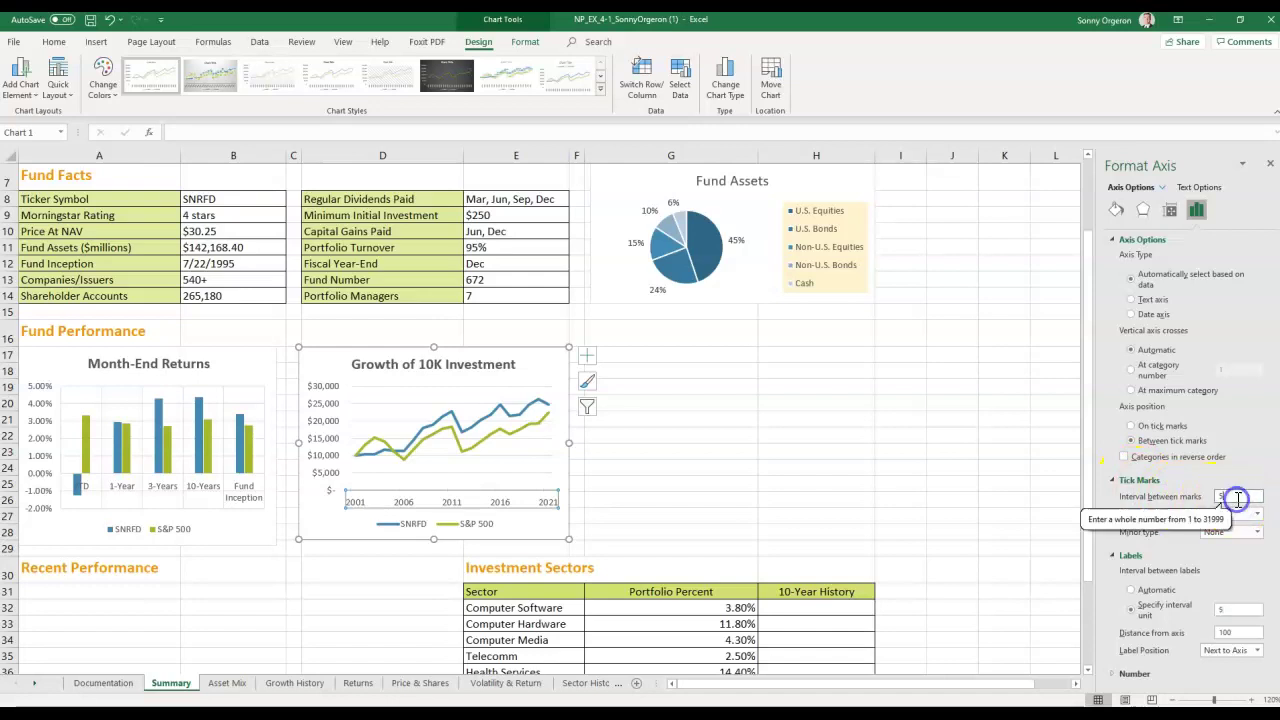
pyautogui.click(1150, 624)
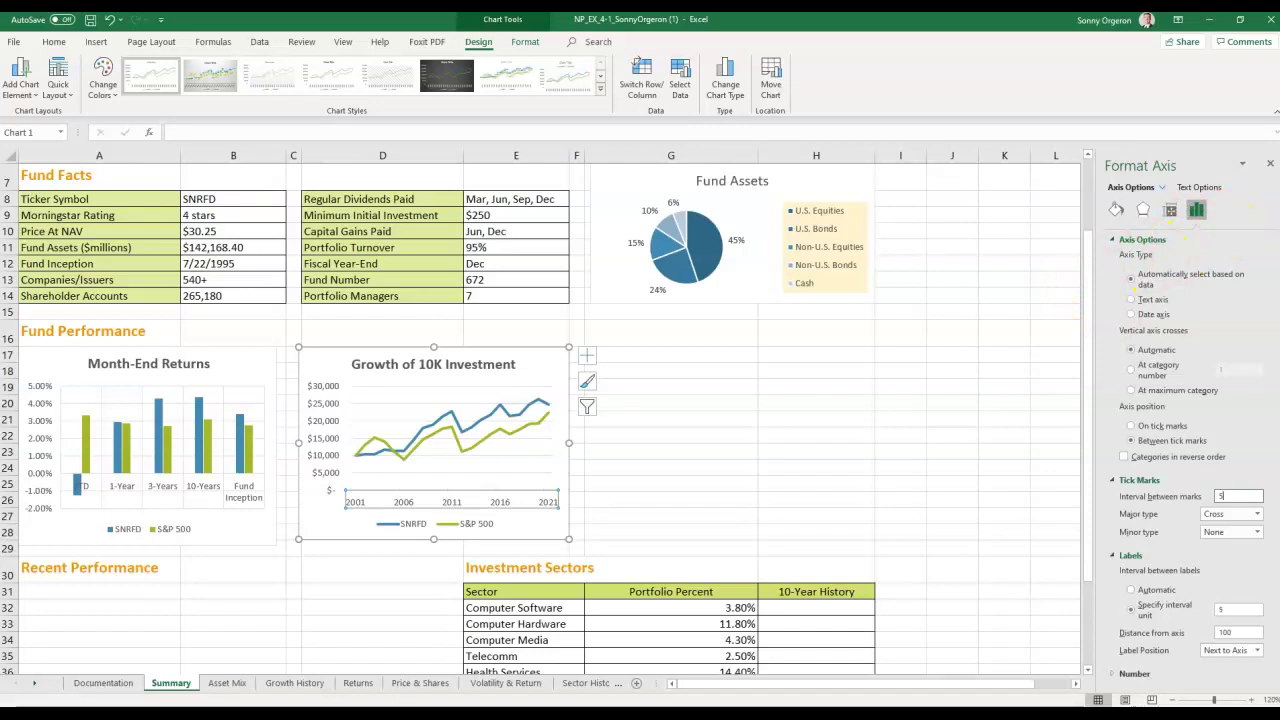
pyautogui.press('Return')
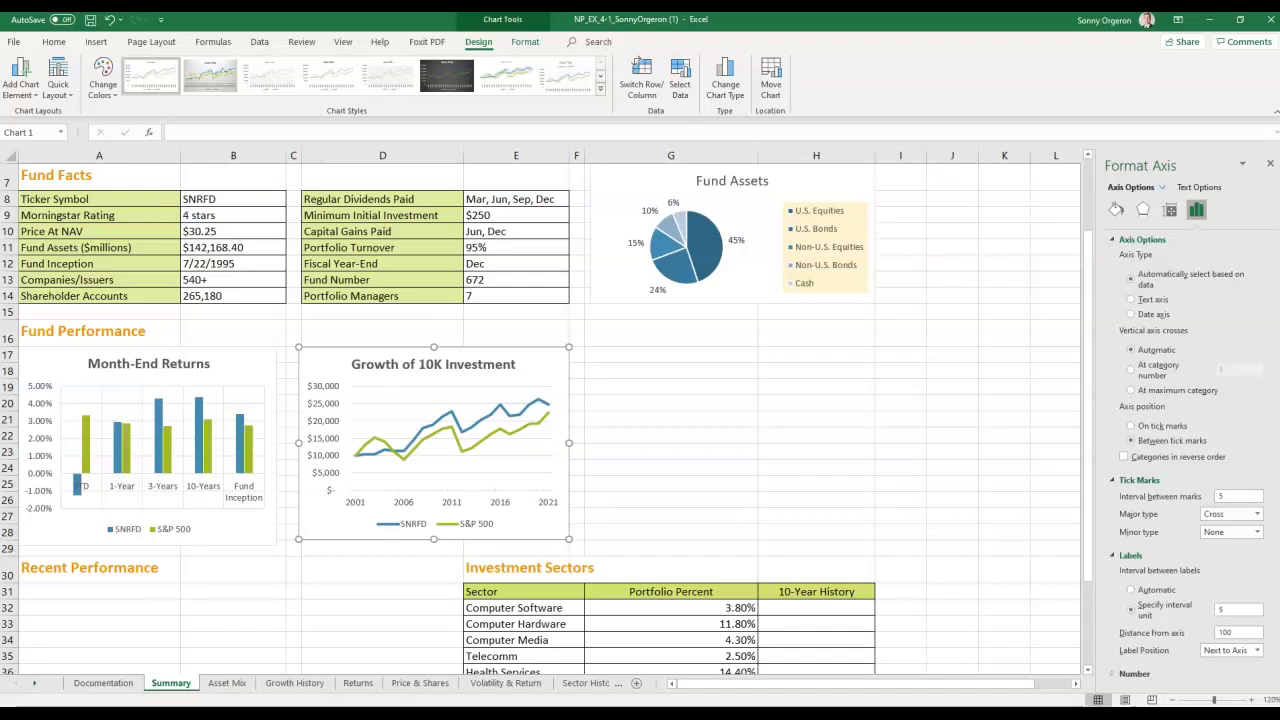
# Step: Give the SNRFD line in the Growth of 10K Investment chart automatic markers with a solid white fill
pyautogui.click(478, 428)
pyautogui.click(476, 424)
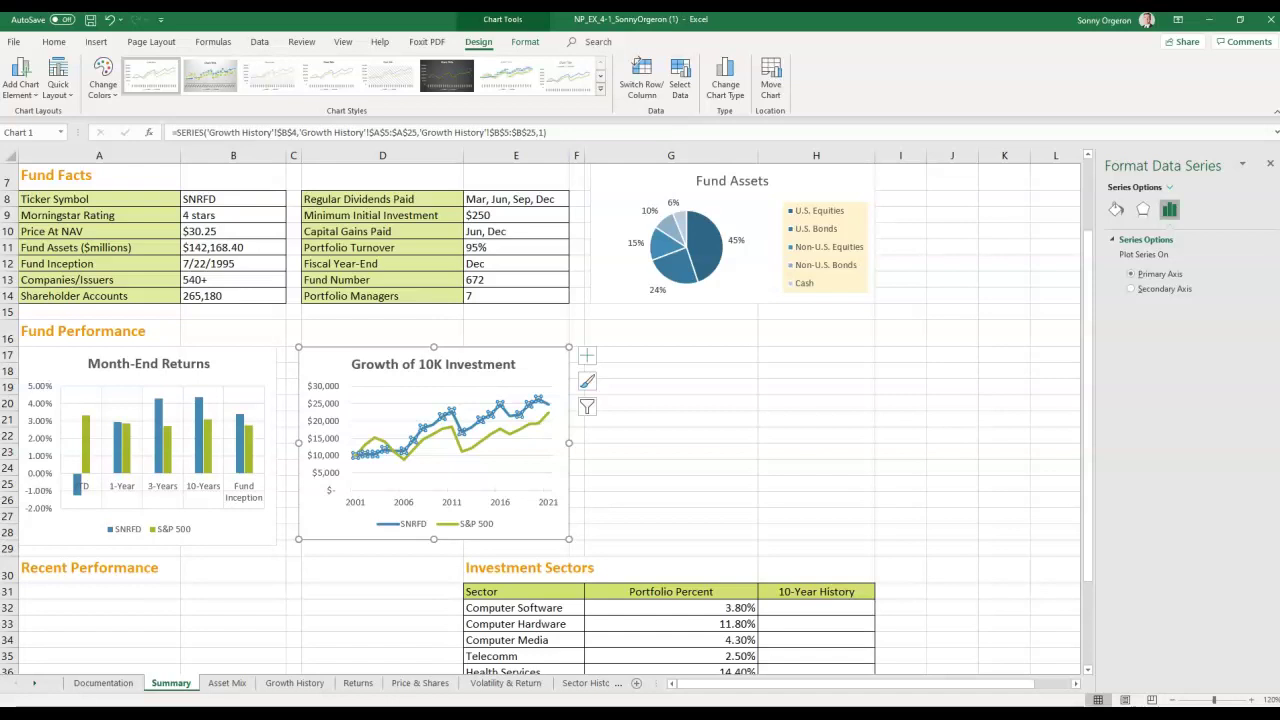
pyautogui.click(1116, 212)
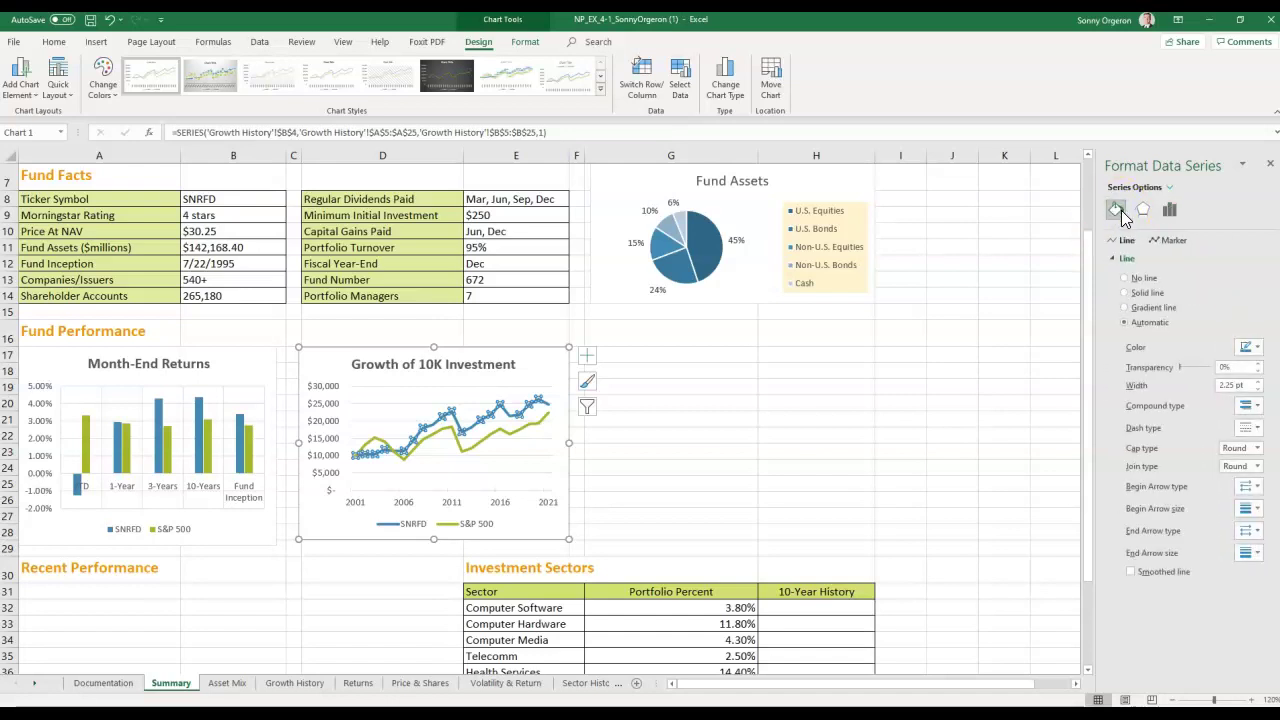
pyautogui.click(1166, 243)
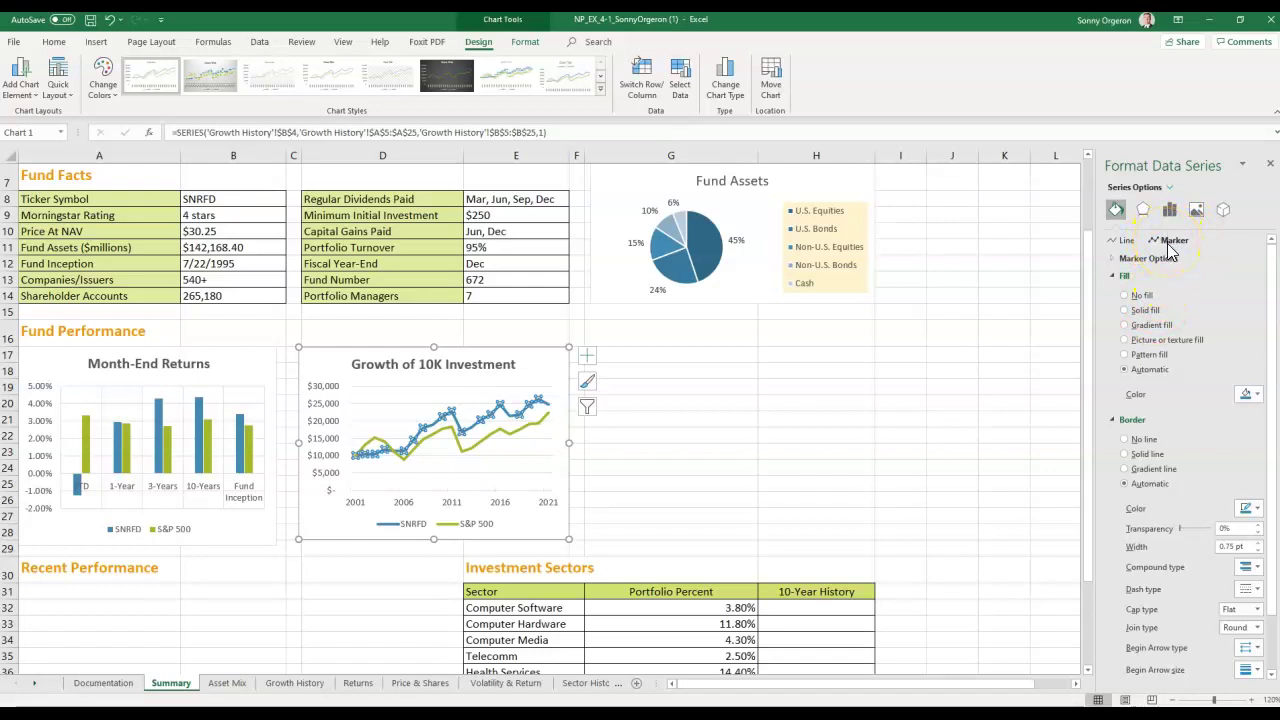
pyautogui.click(1114, 259)
pyautogui.click(1114, 259)
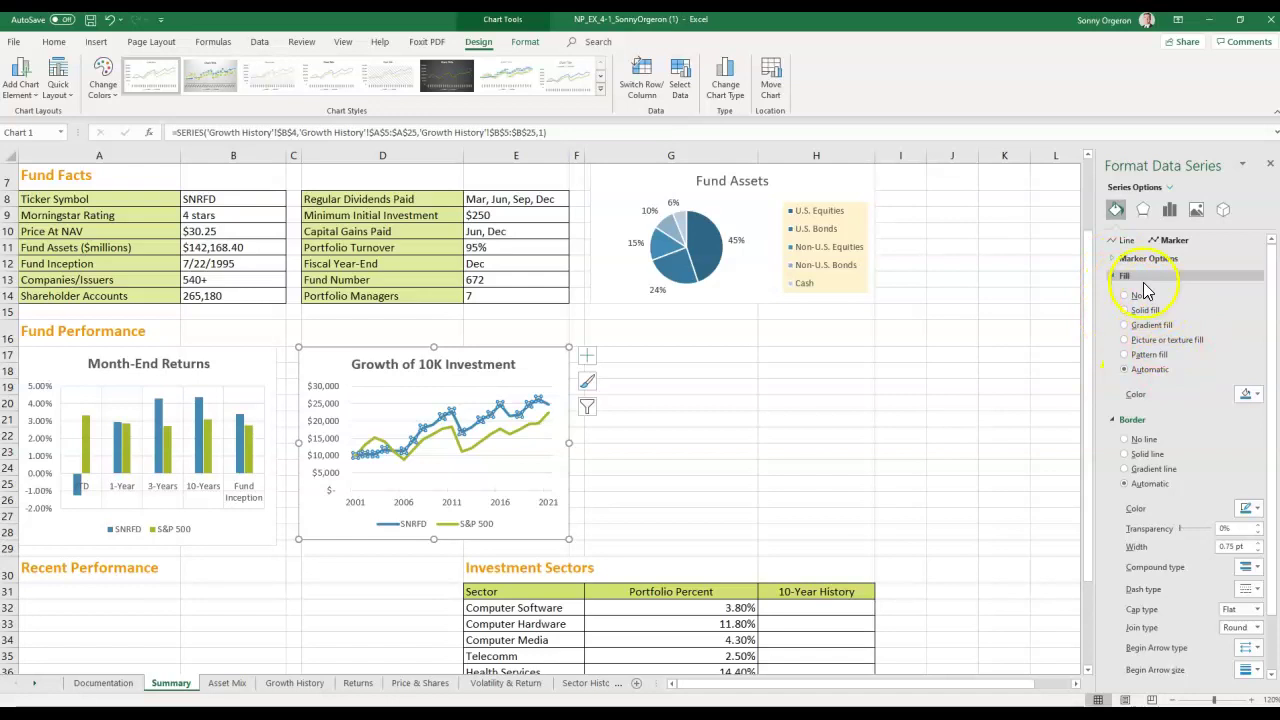
pyautogui.click(1115, 259)
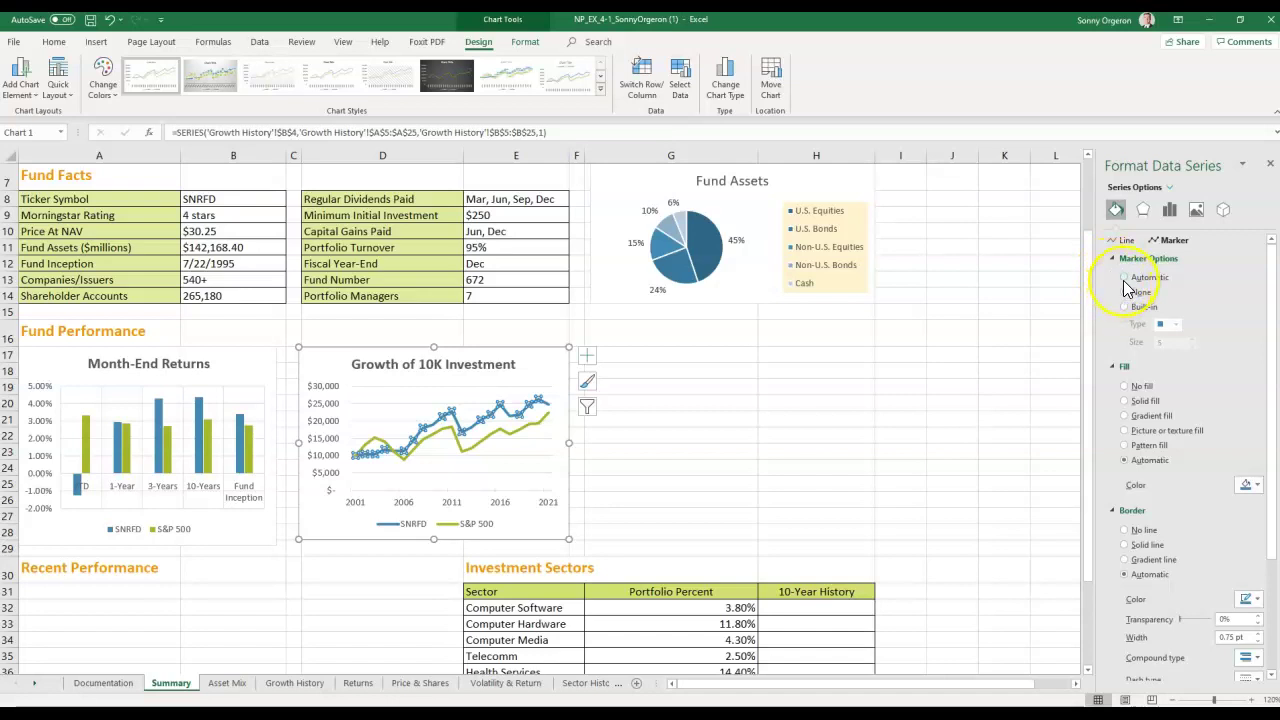
pyautogui.click(1124, 279)
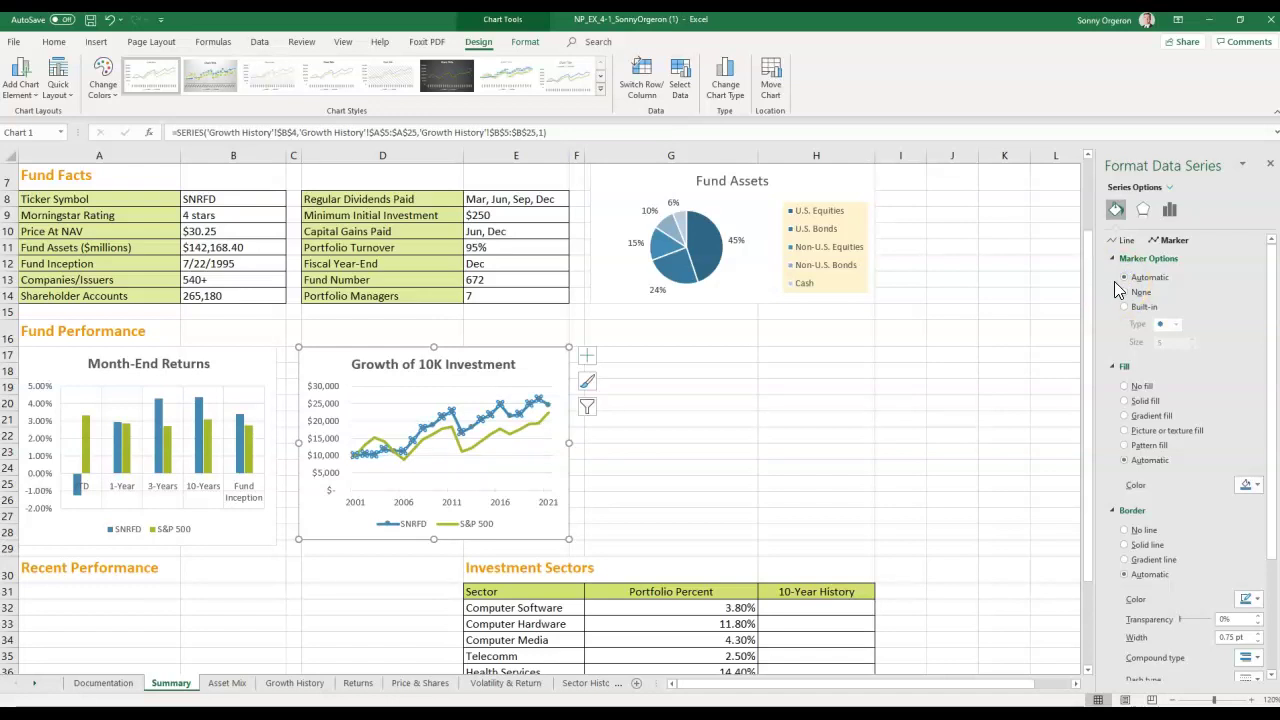
pyautogui.click(1124, 401)
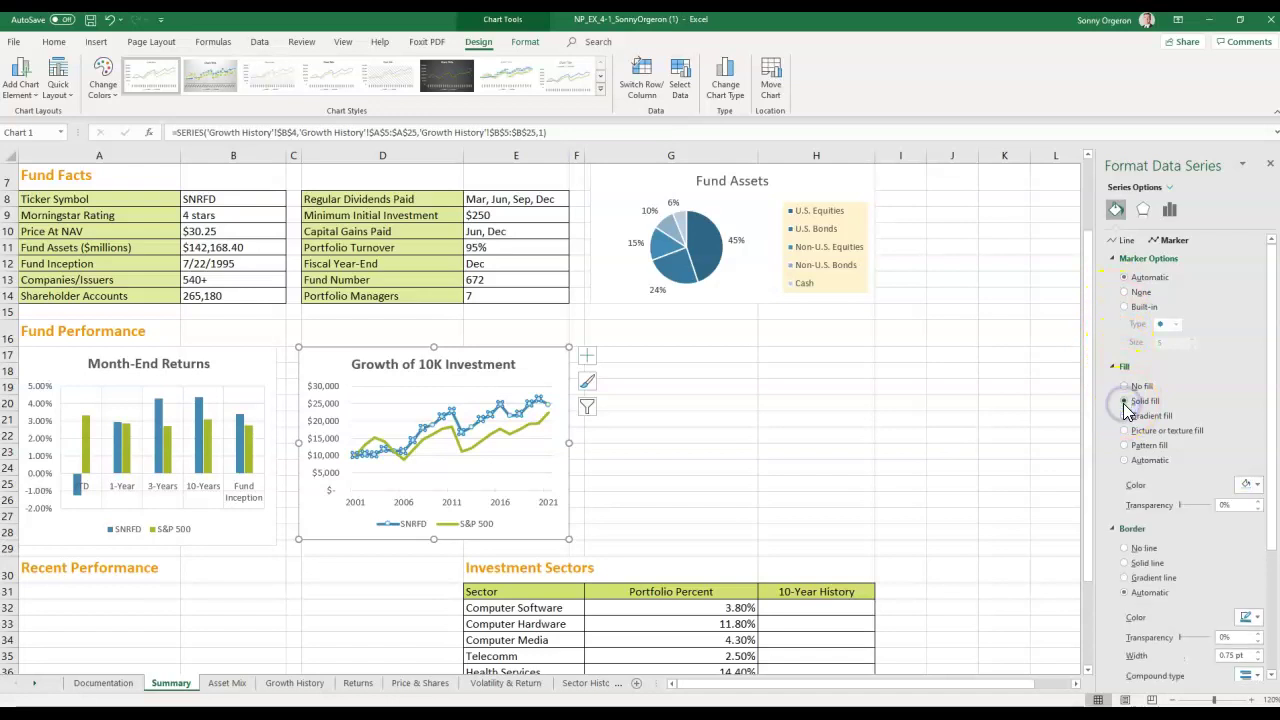
pyautogui.click(1251, 485)
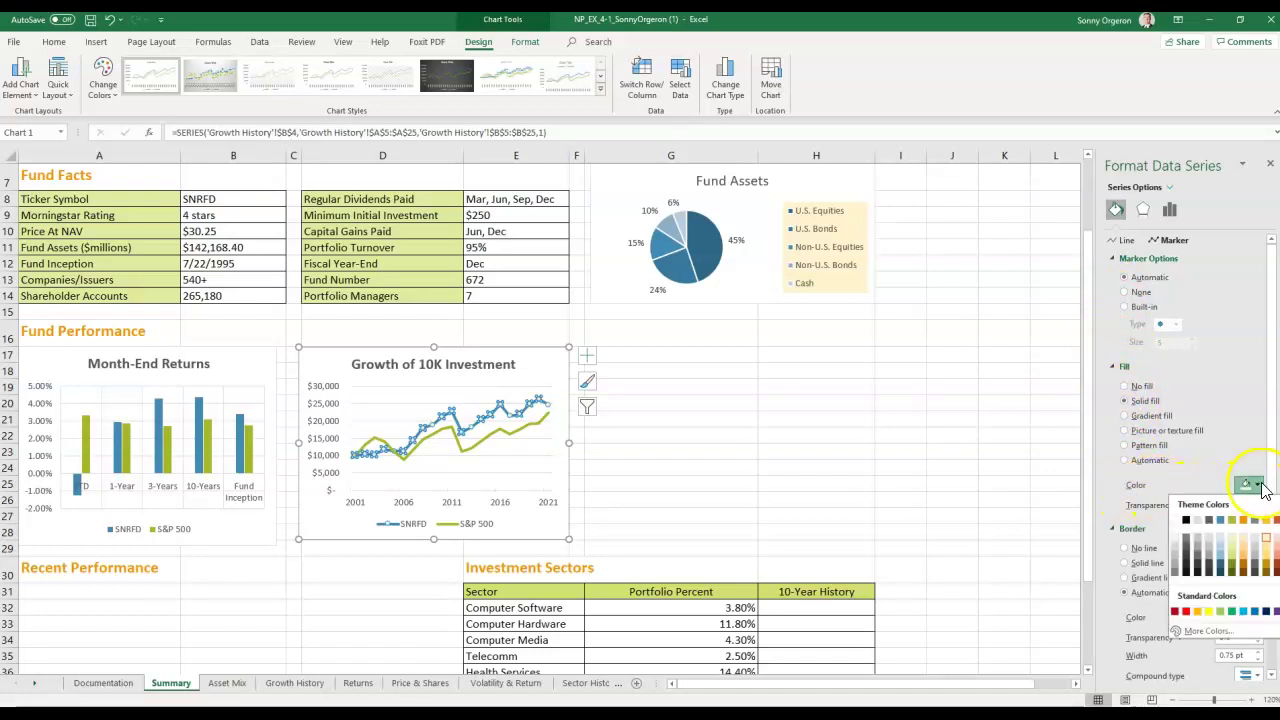
pyautogui.click(1178, 522)
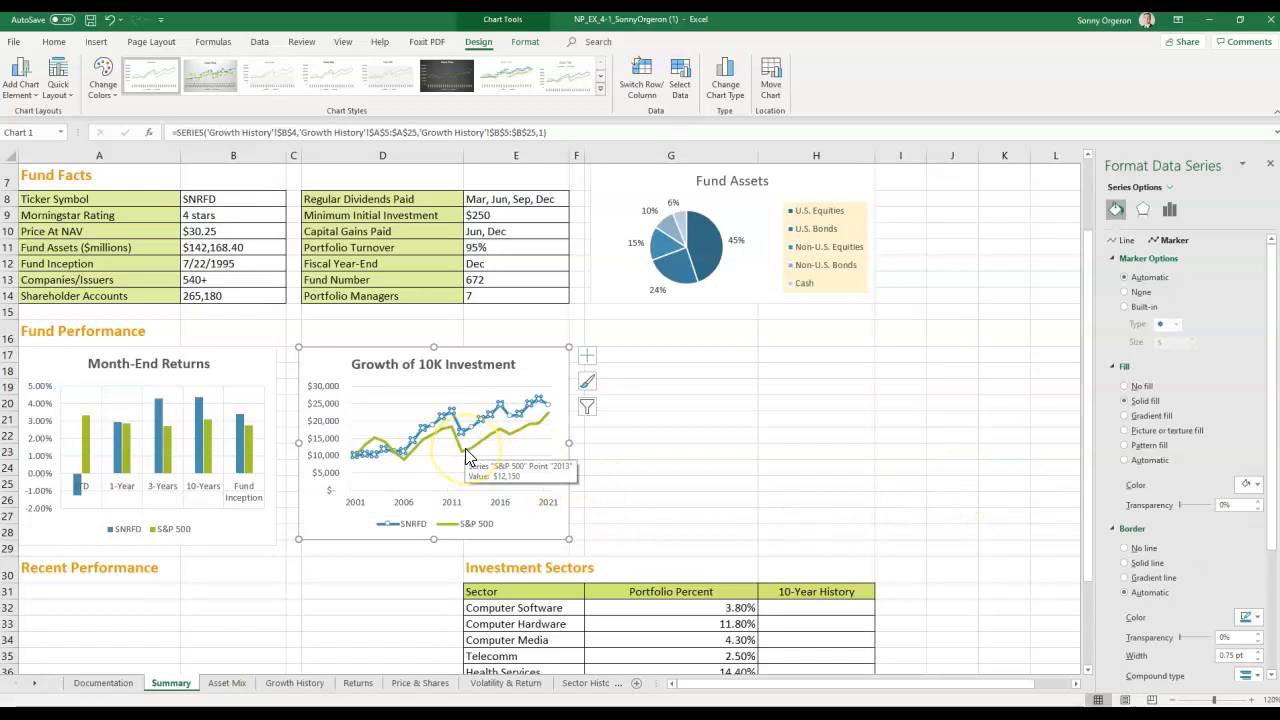
# Step: Give the S&P 500 line automatic markers with a solid White, Background 1 fill, and finish formatting the chart
pyautogui.click(463, 450)
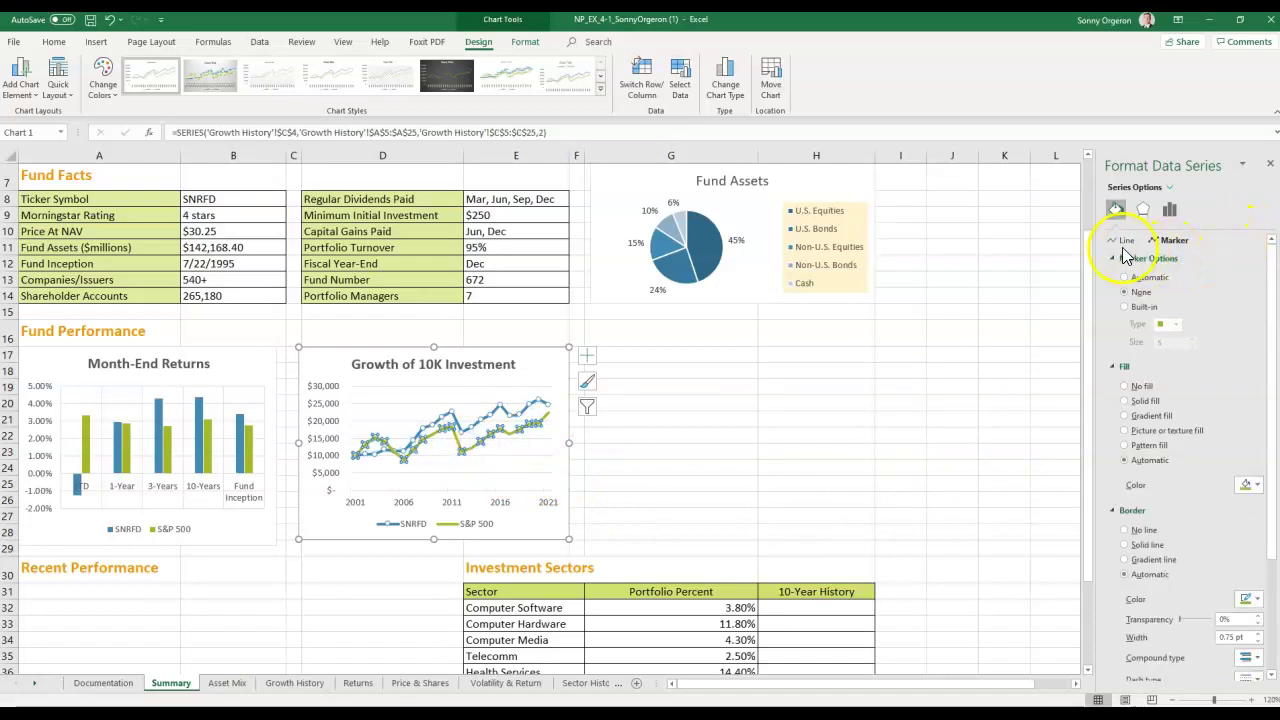
pyautogui.click(1174, 242)
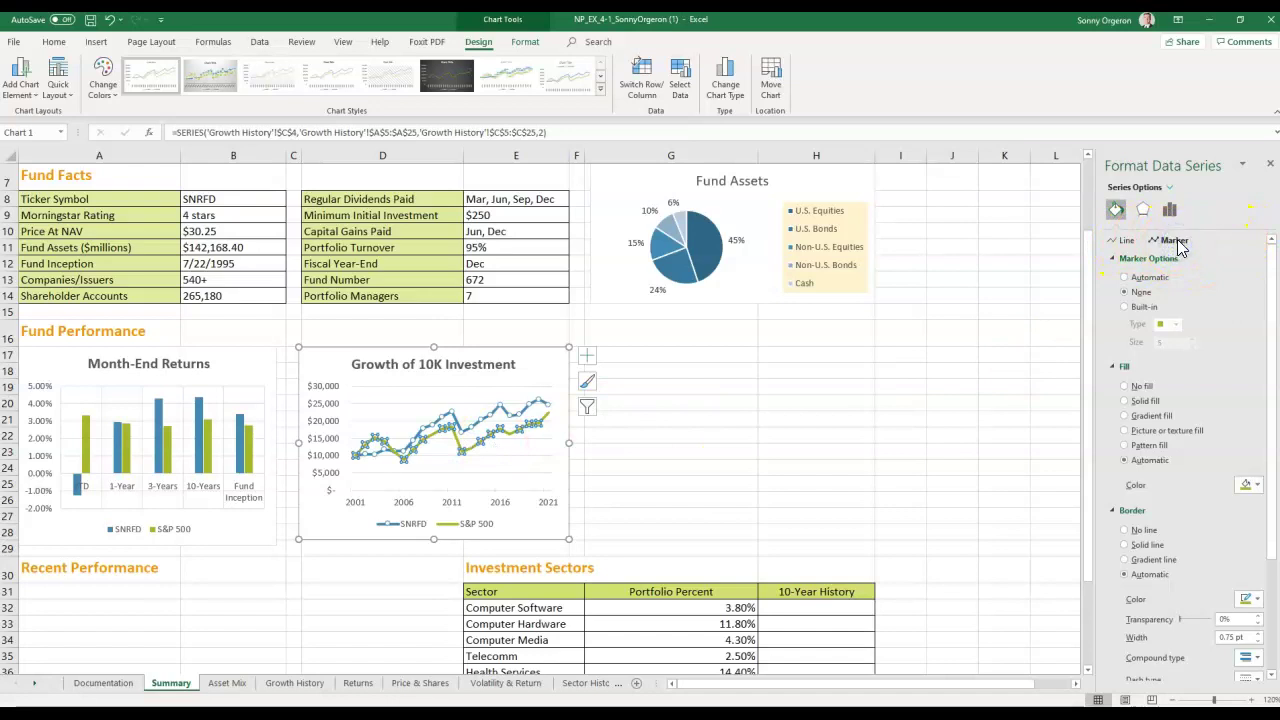
pyautogui.click(1128, 279)
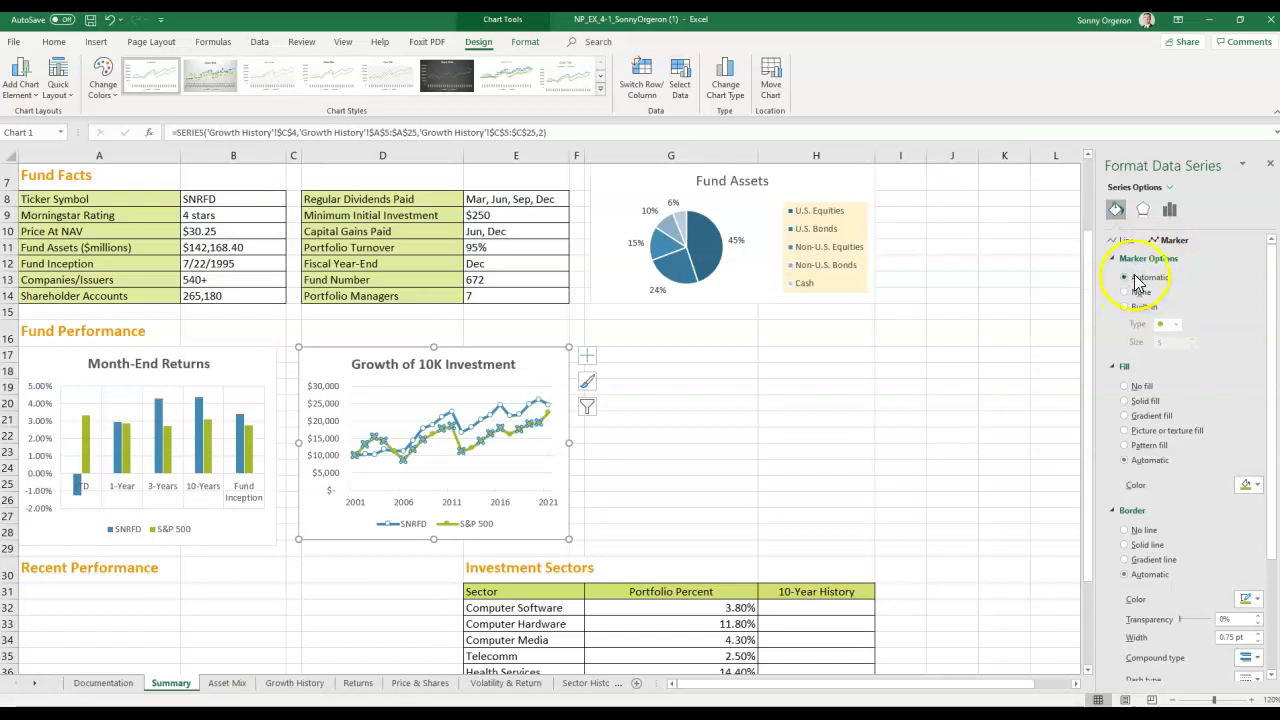
pyautogui.click(1124, 403)
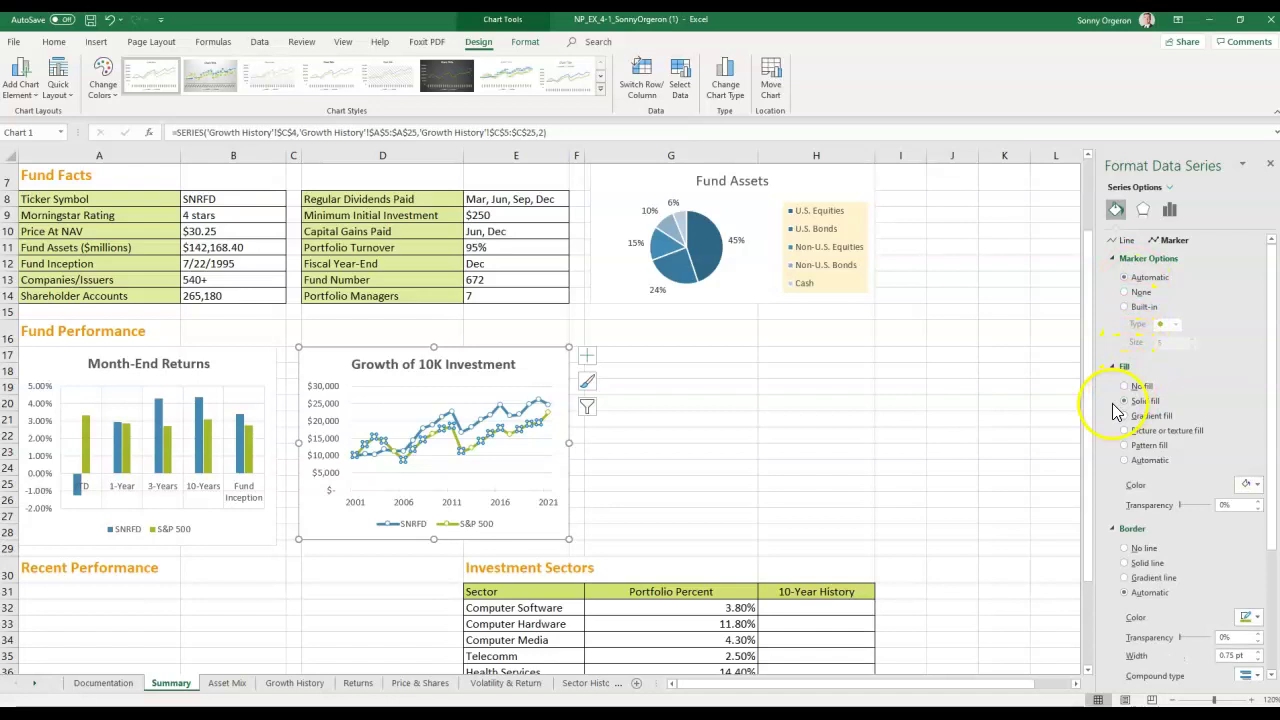
pyautogui.click(1256, 486)
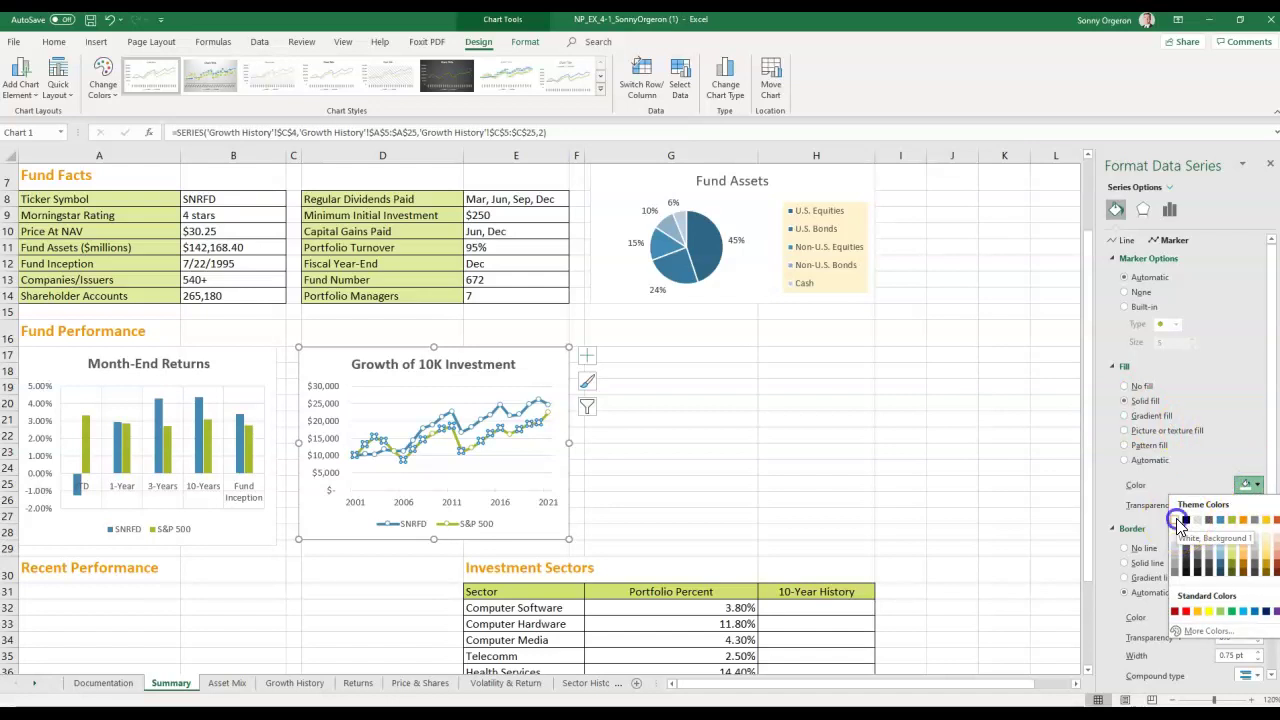
pyautogui.click(1180, 522)
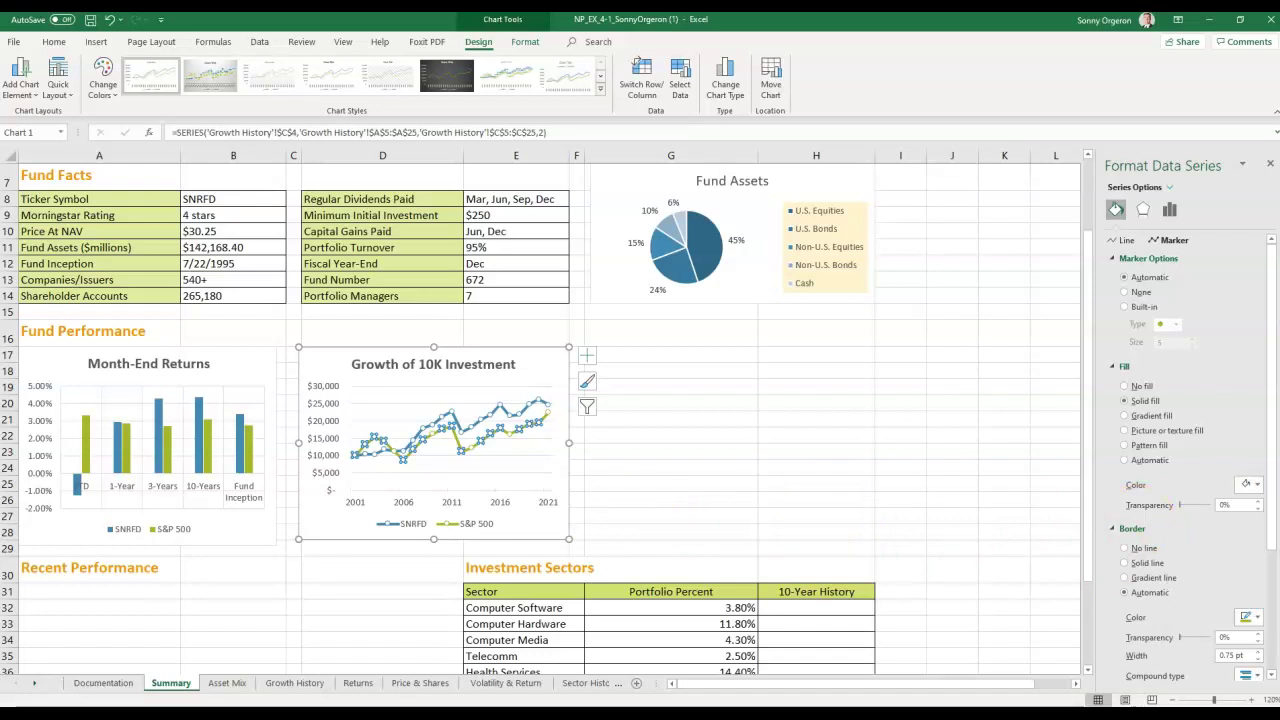
pyautogui.click(1269, 163)
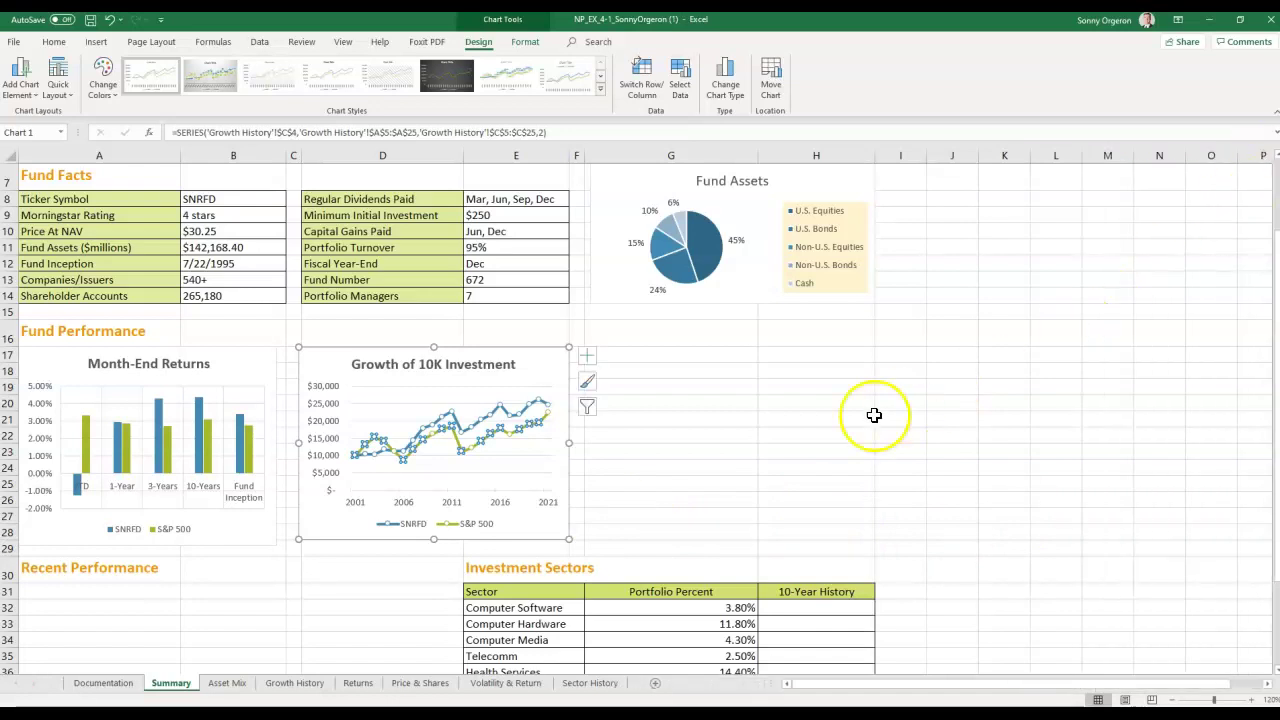
pyautogui.click(717, 440)
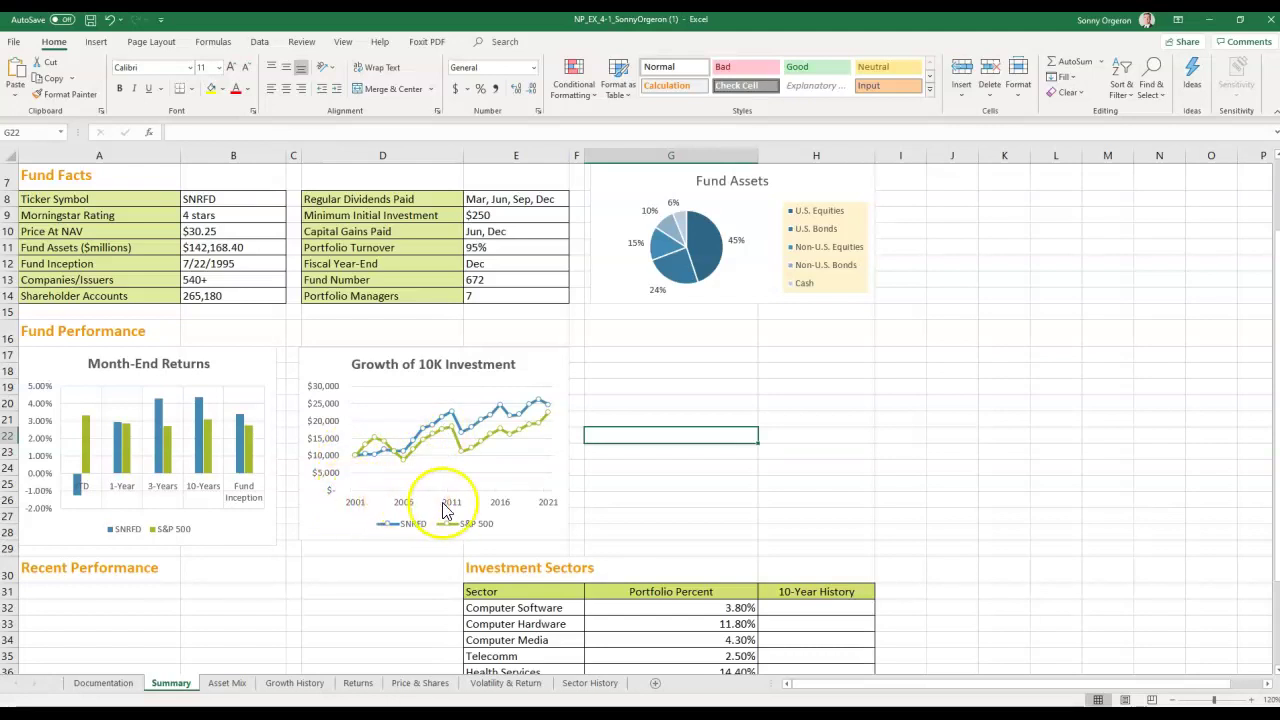
pyautogui.click(372, 507)
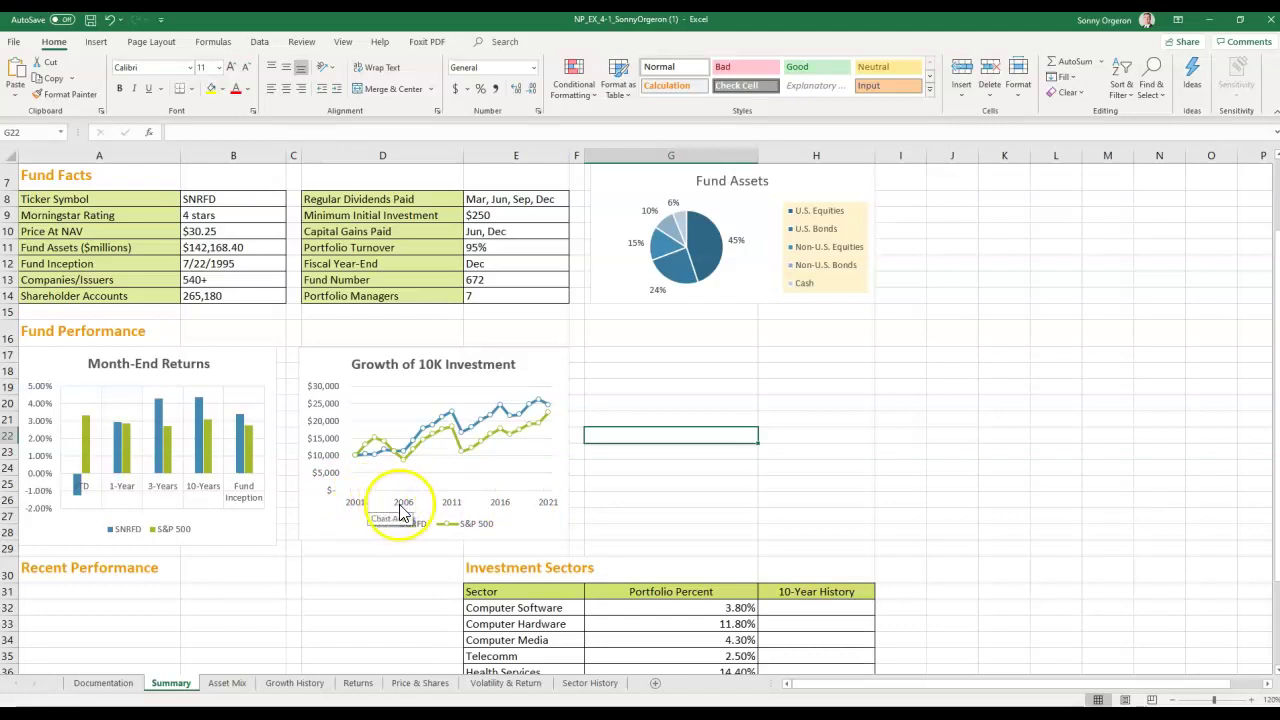
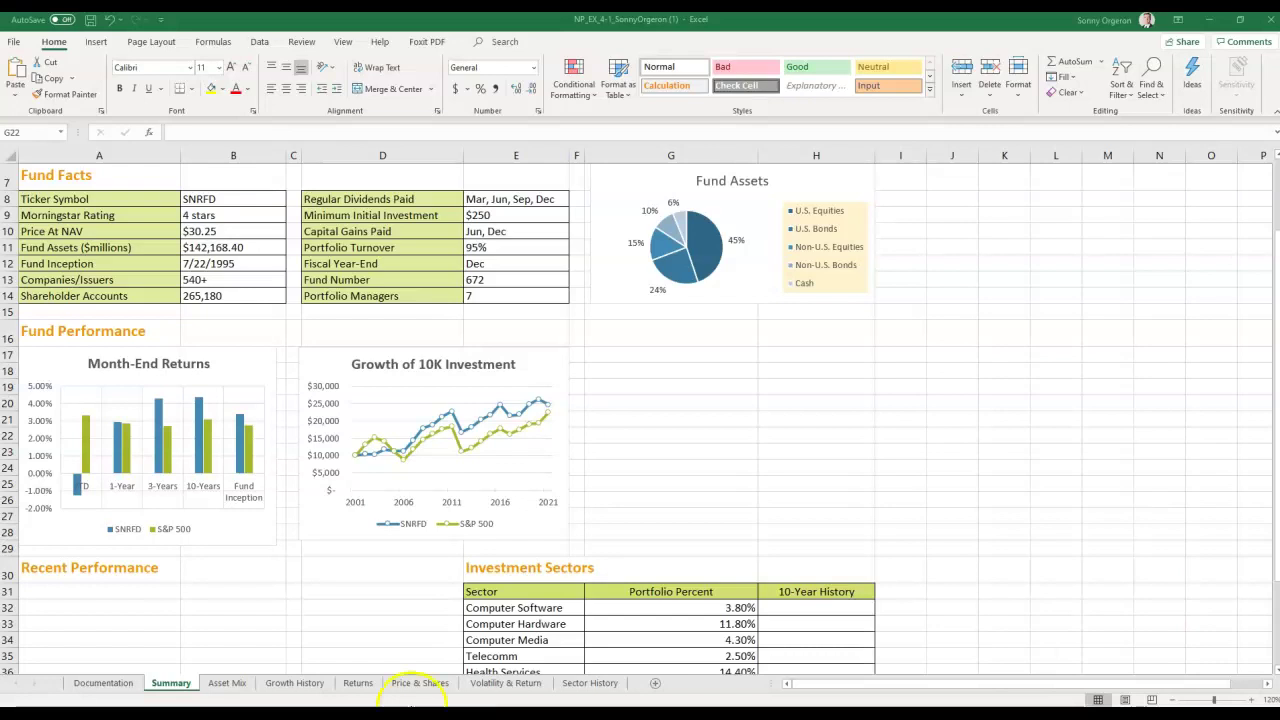
# Step: Start a combo chart with a custom combination from the range A4:C69 on the Price & Shares sheet
pyautogui.click(416, 684)
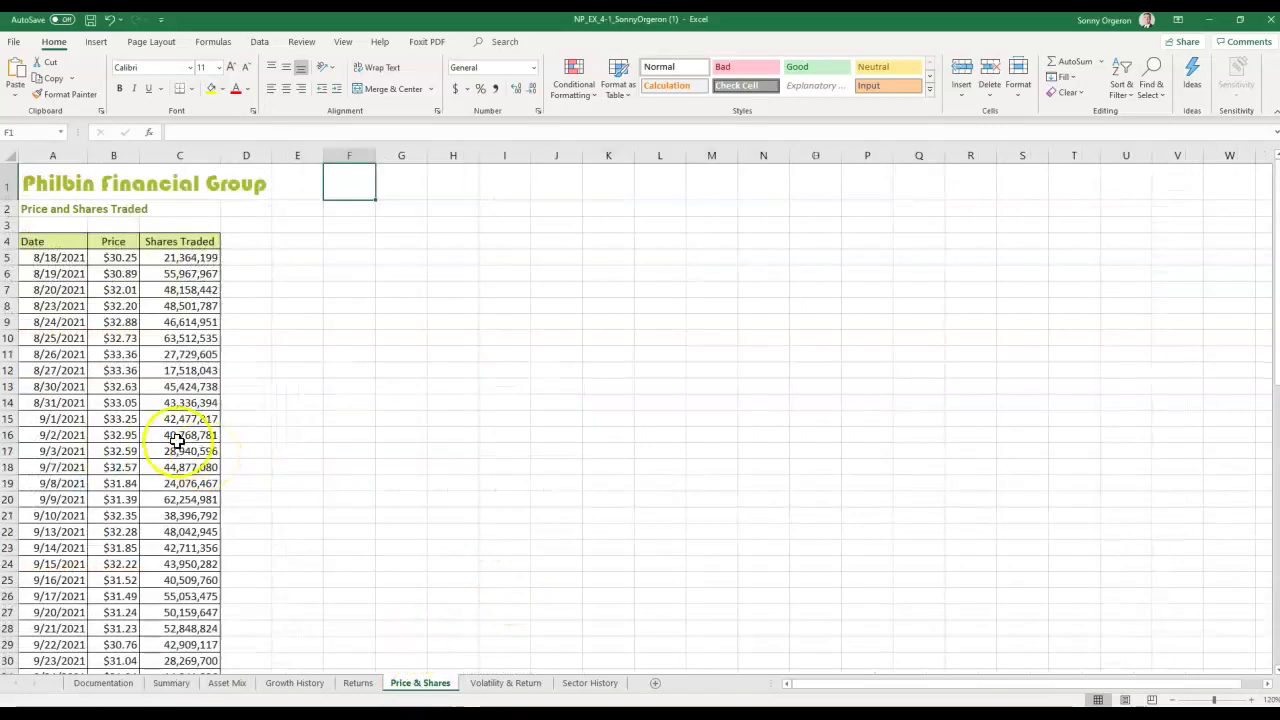
pyautogui.moveTo(34, 242); pyautogui.dragTo(151, 621)
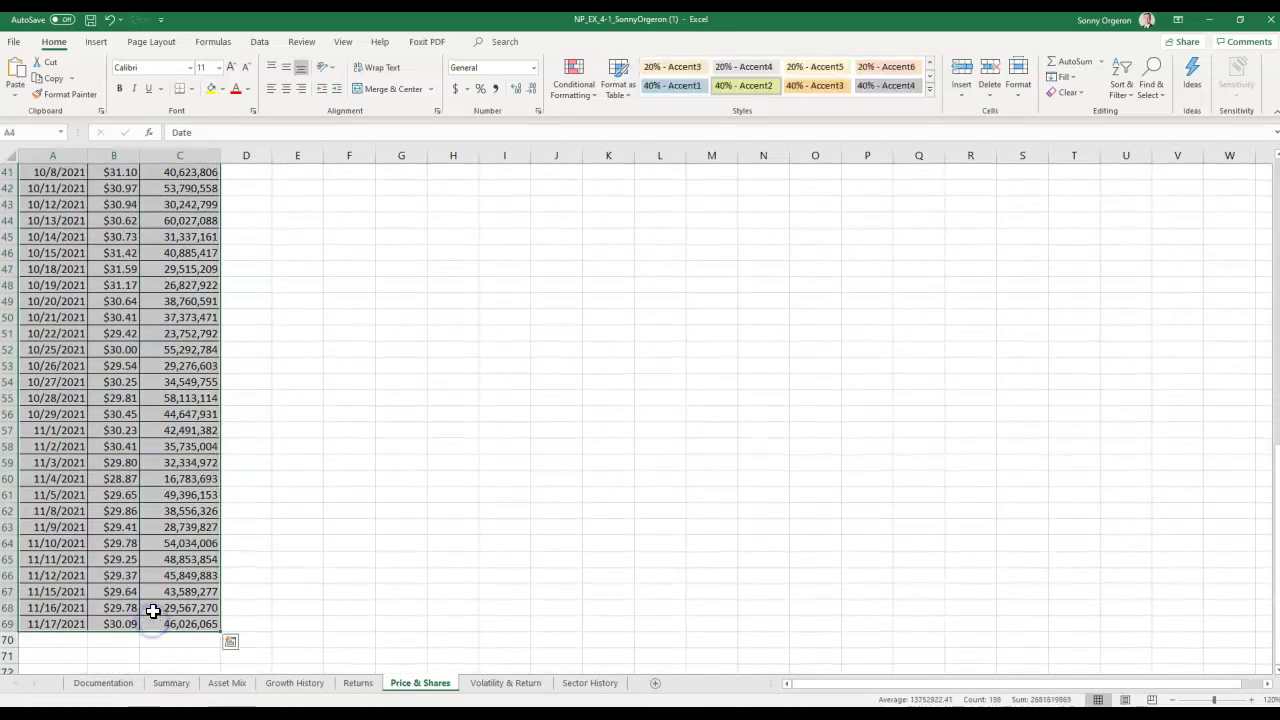
pyautogui.click(98, 42)
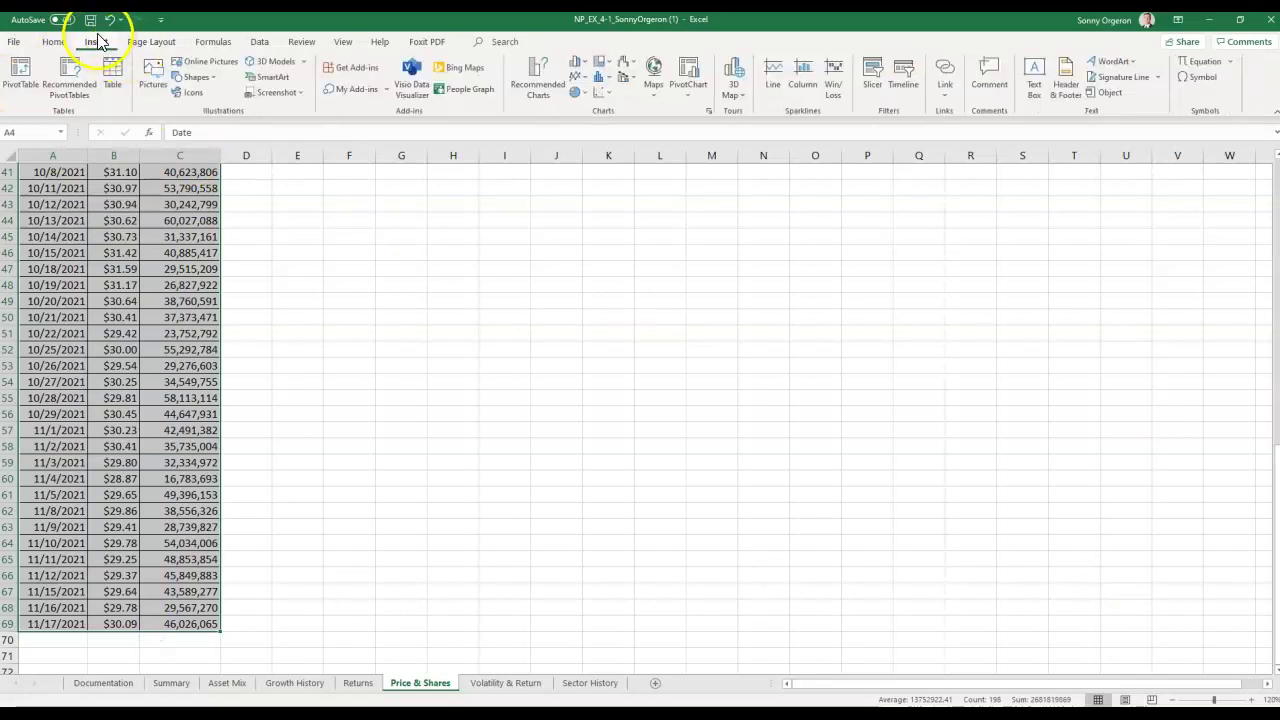
pyautogui.click(541, 86)
pyautogui.moveTo(605, 171); pyautogui.dragTo(435, 193)
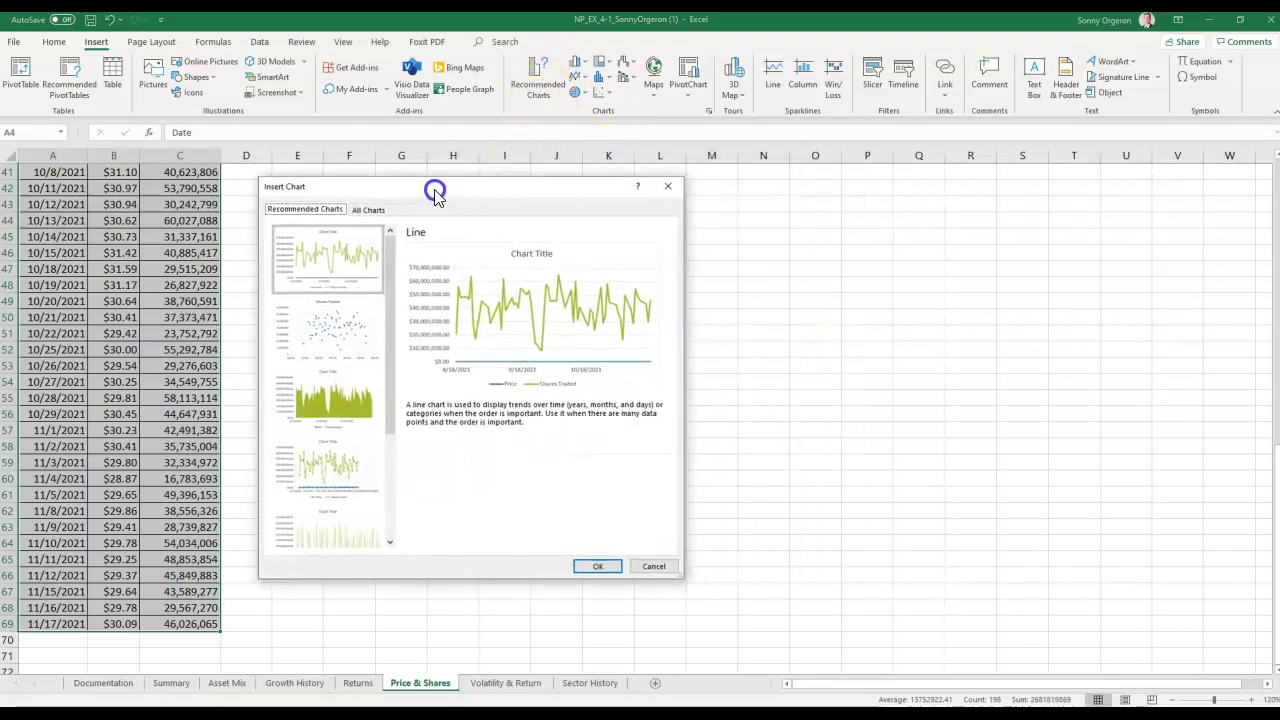
pyautogui.click(359, 210)
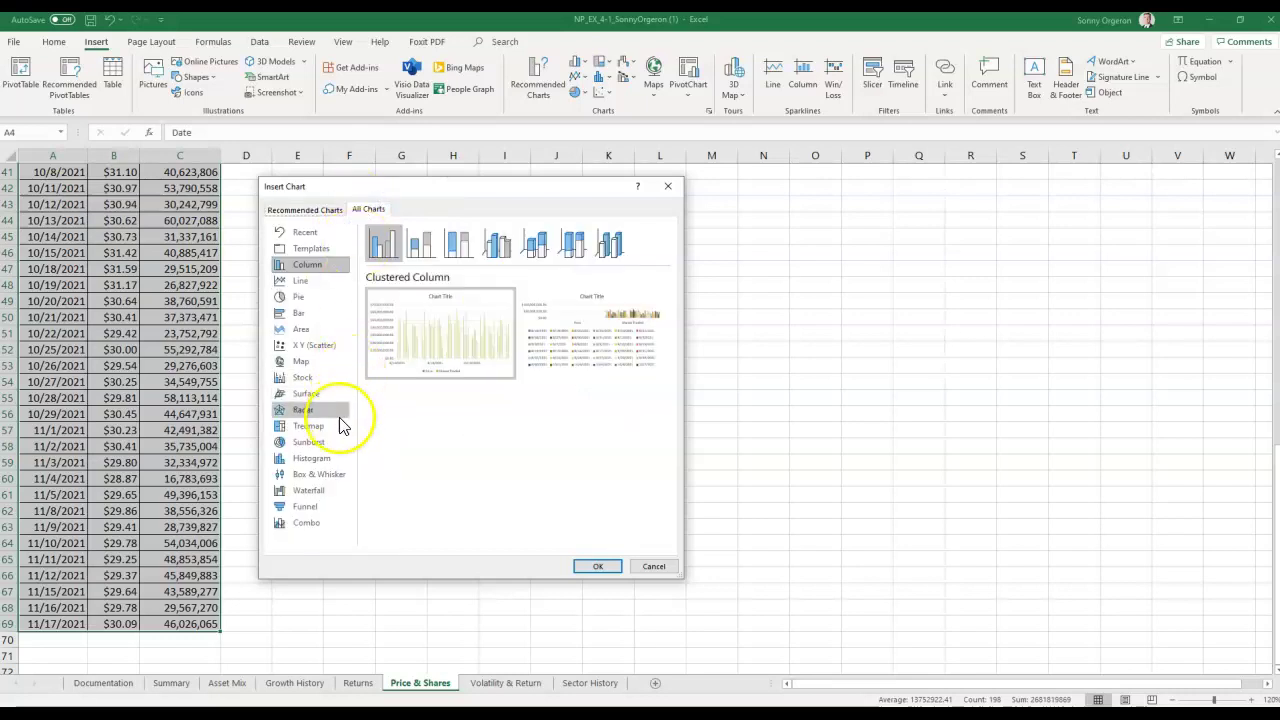
pyautogui.click(314, 521)
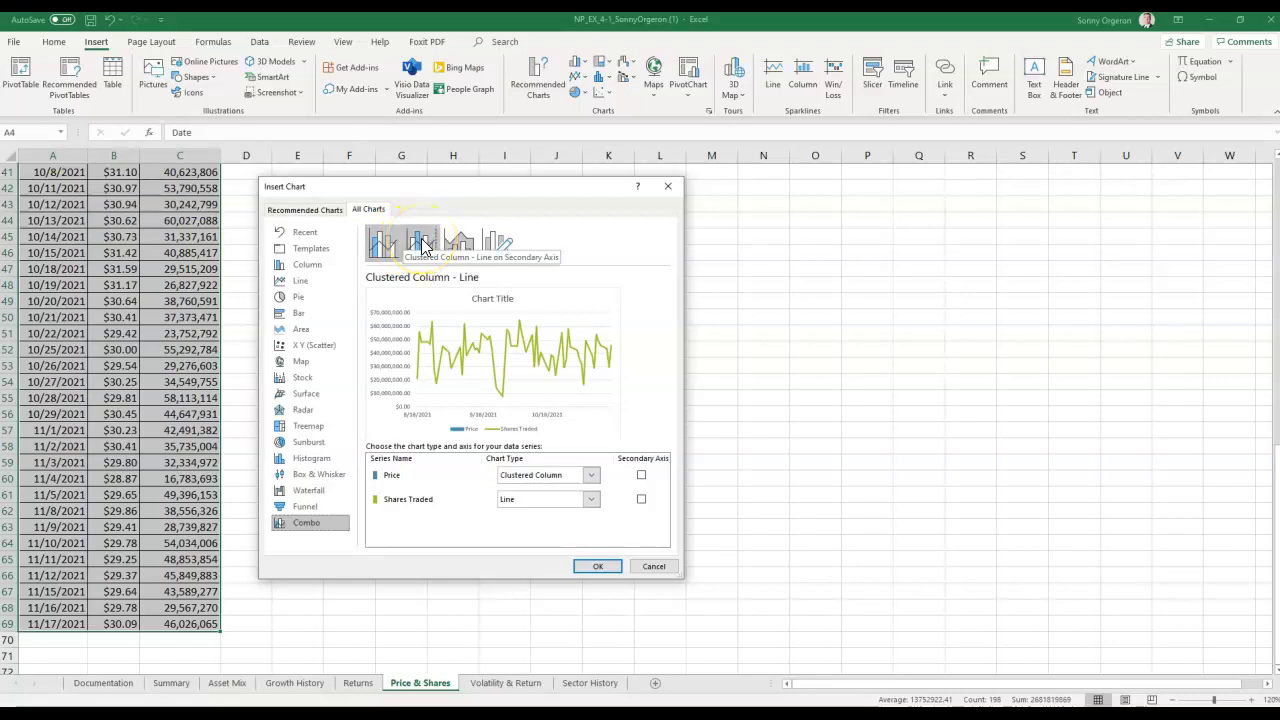
pyautogui.click(494, 247)
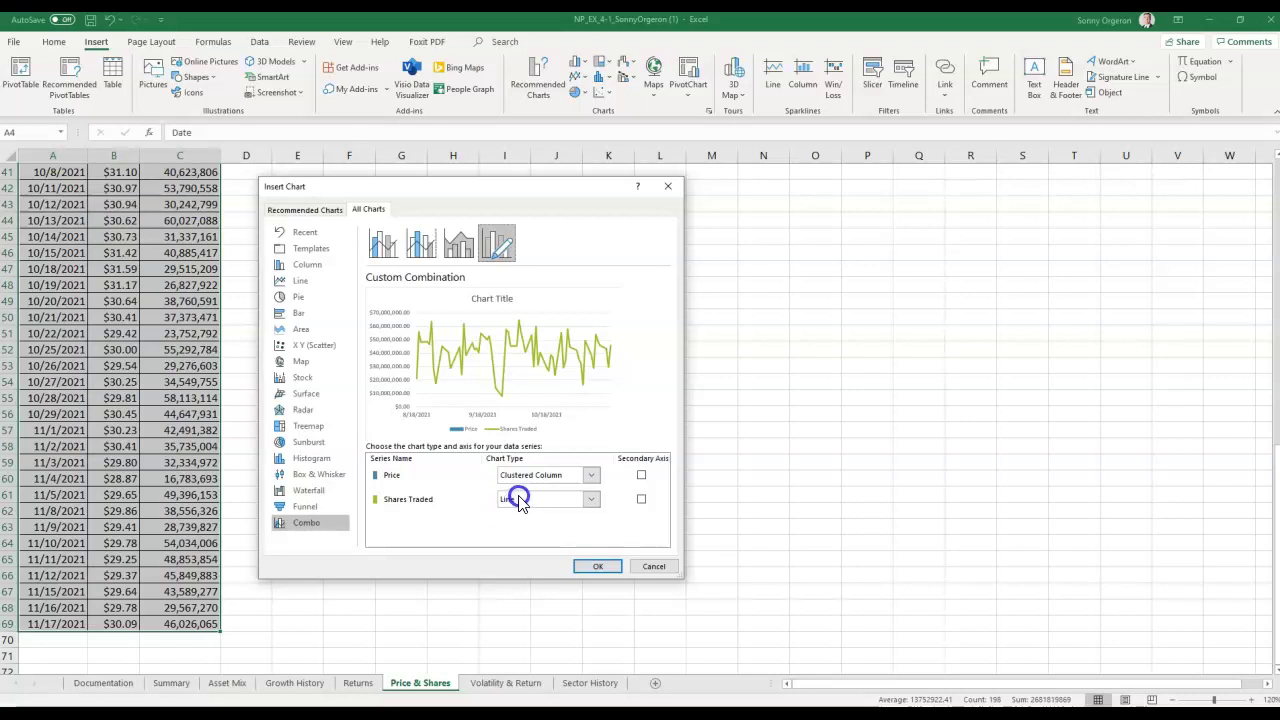
# Step: Chart the Price series as a Line and the Shares Traded series as a Clustered Column in the custom combination
pyautogui.click(390, 479)
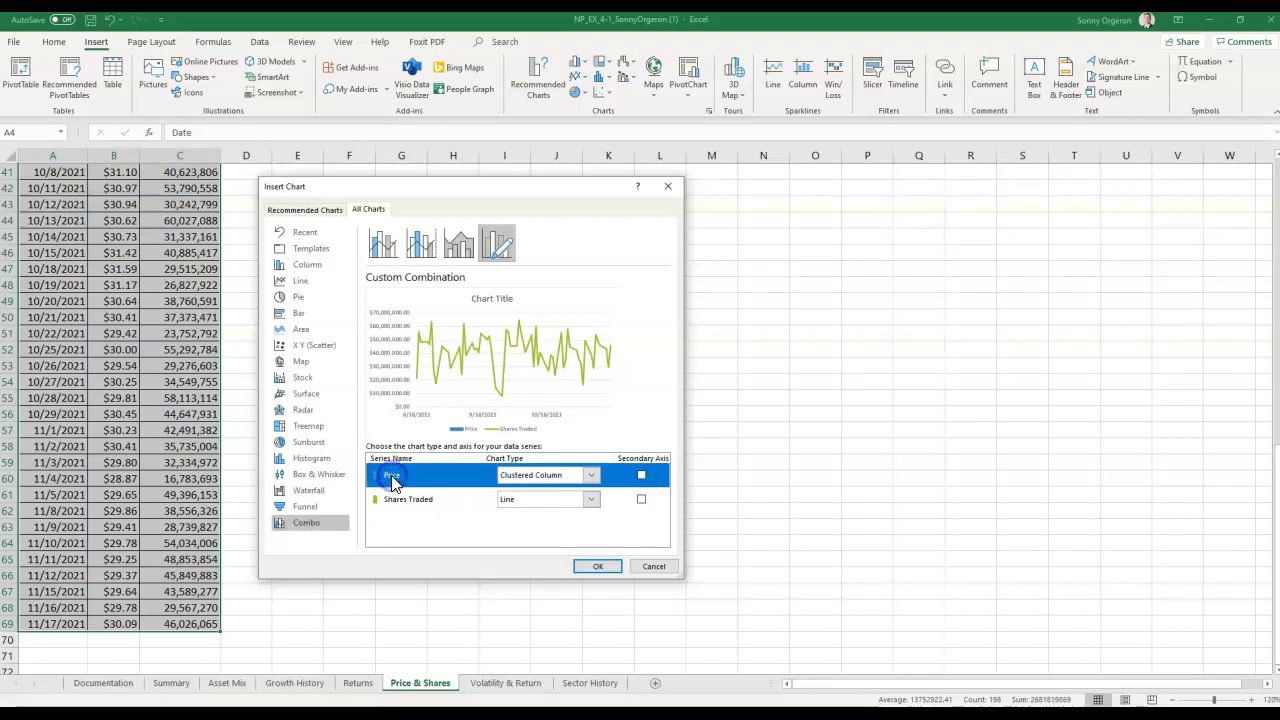
pyautogui.click(594, 479)
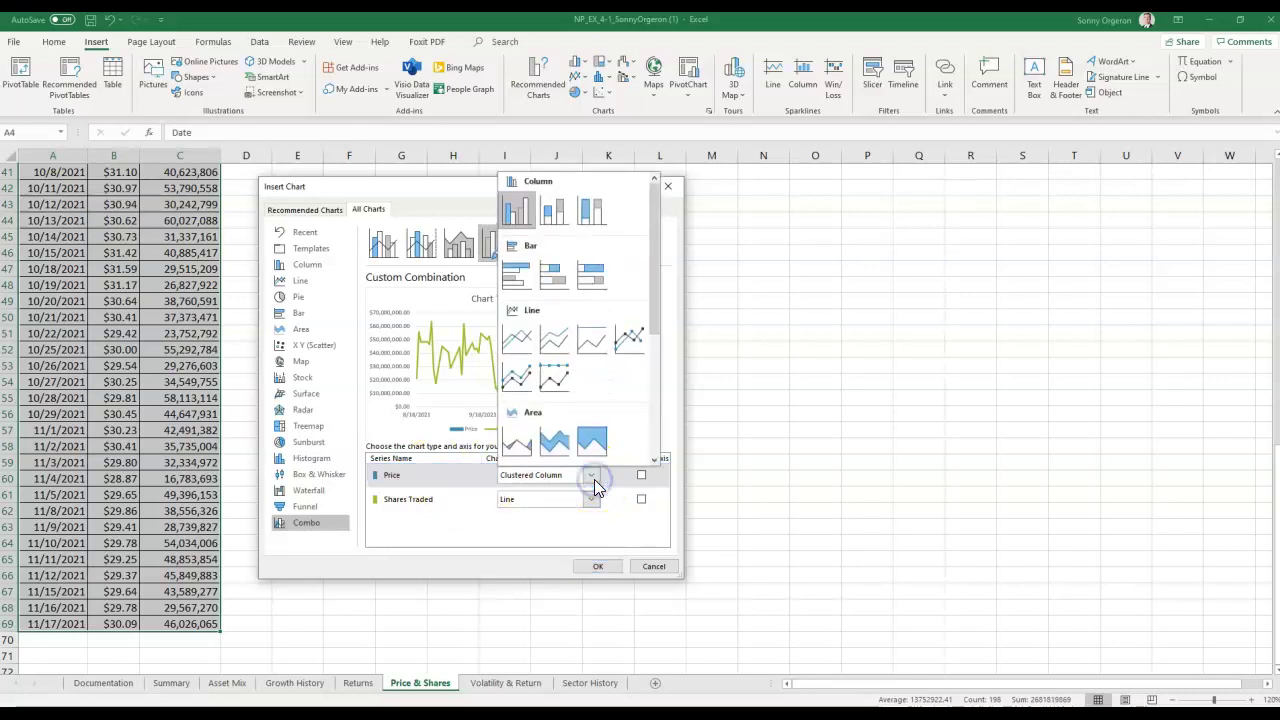
pyautogui.click(518, 341)
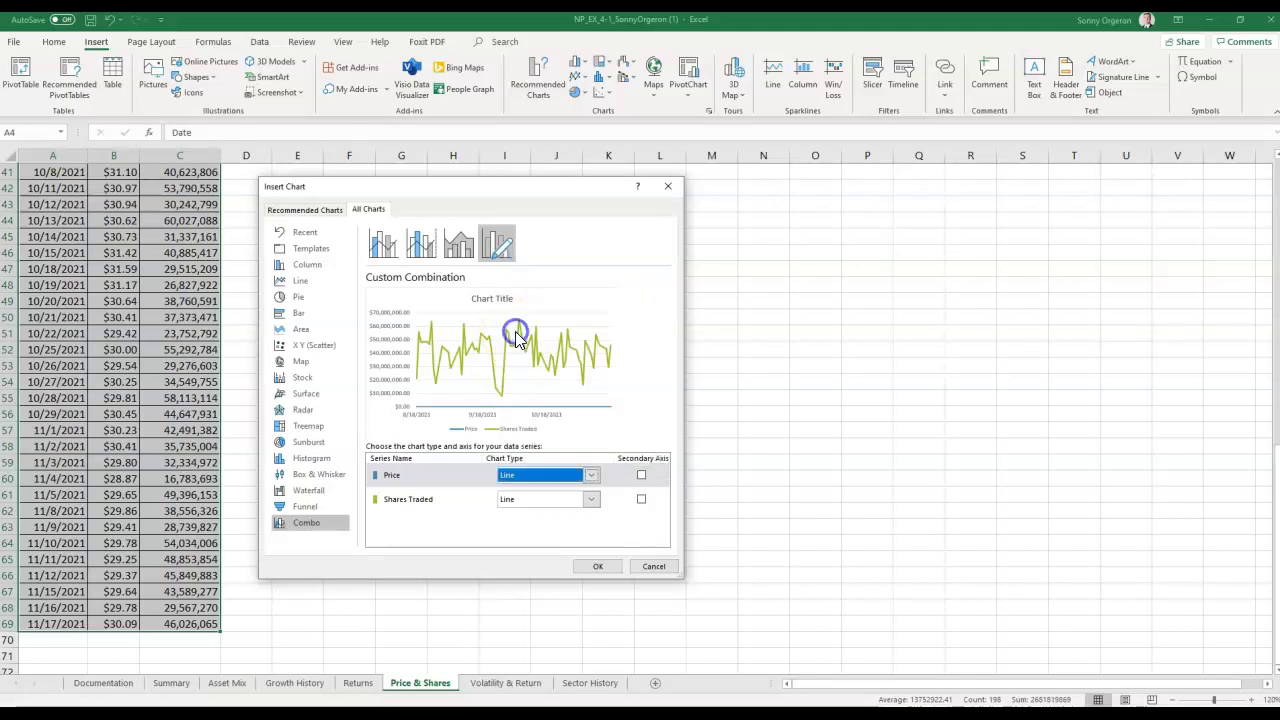
pyautogui.click(404, 504)
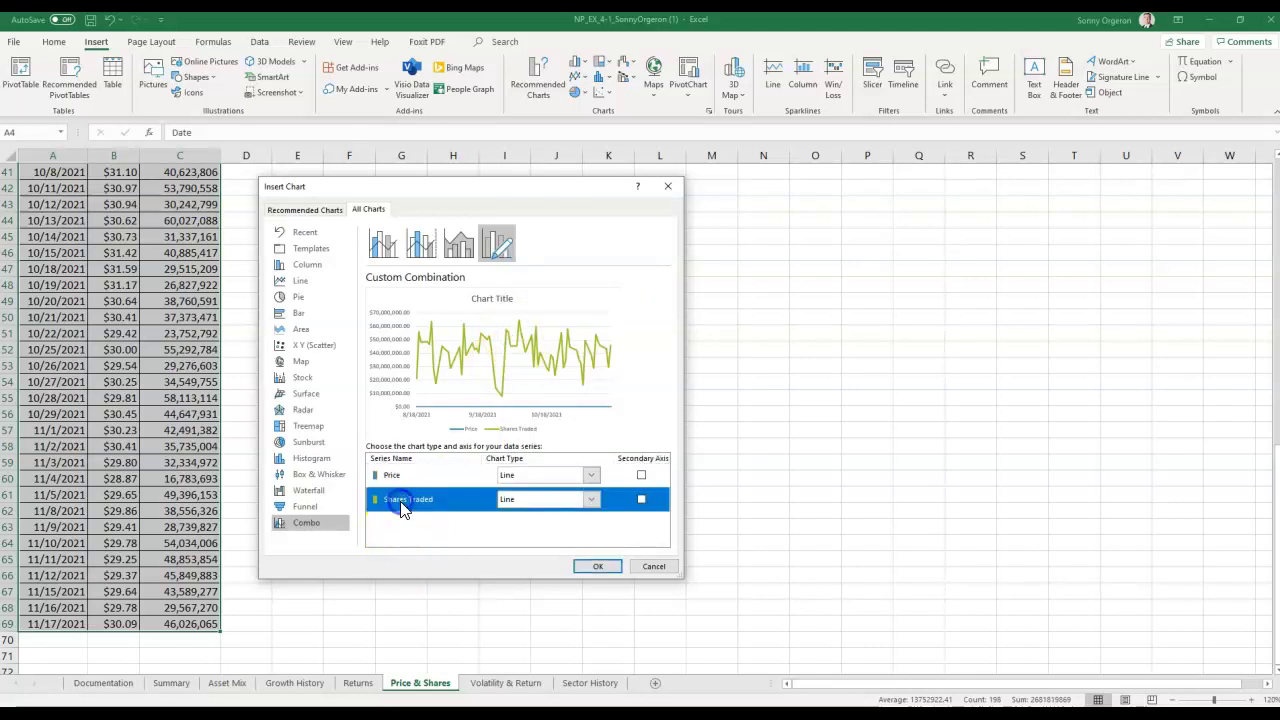
pyautogui.click(591, 503)
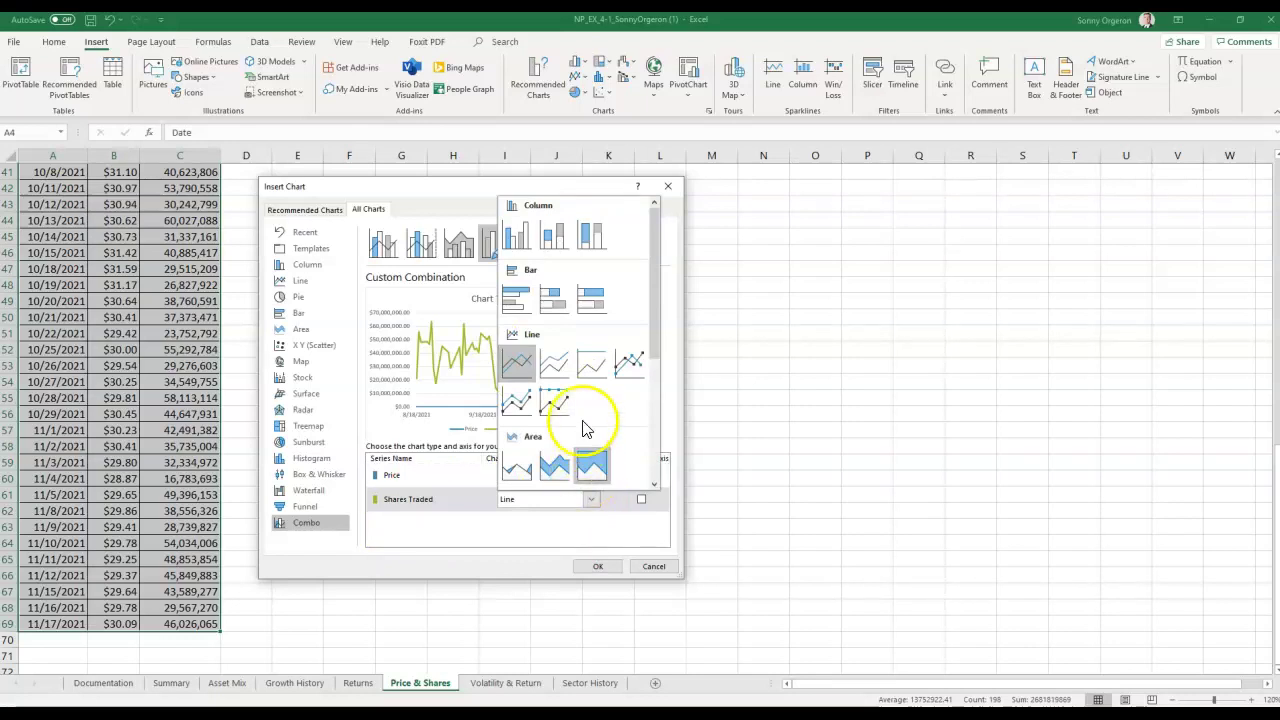
pyautogui.scroll(-3, 585, 410)
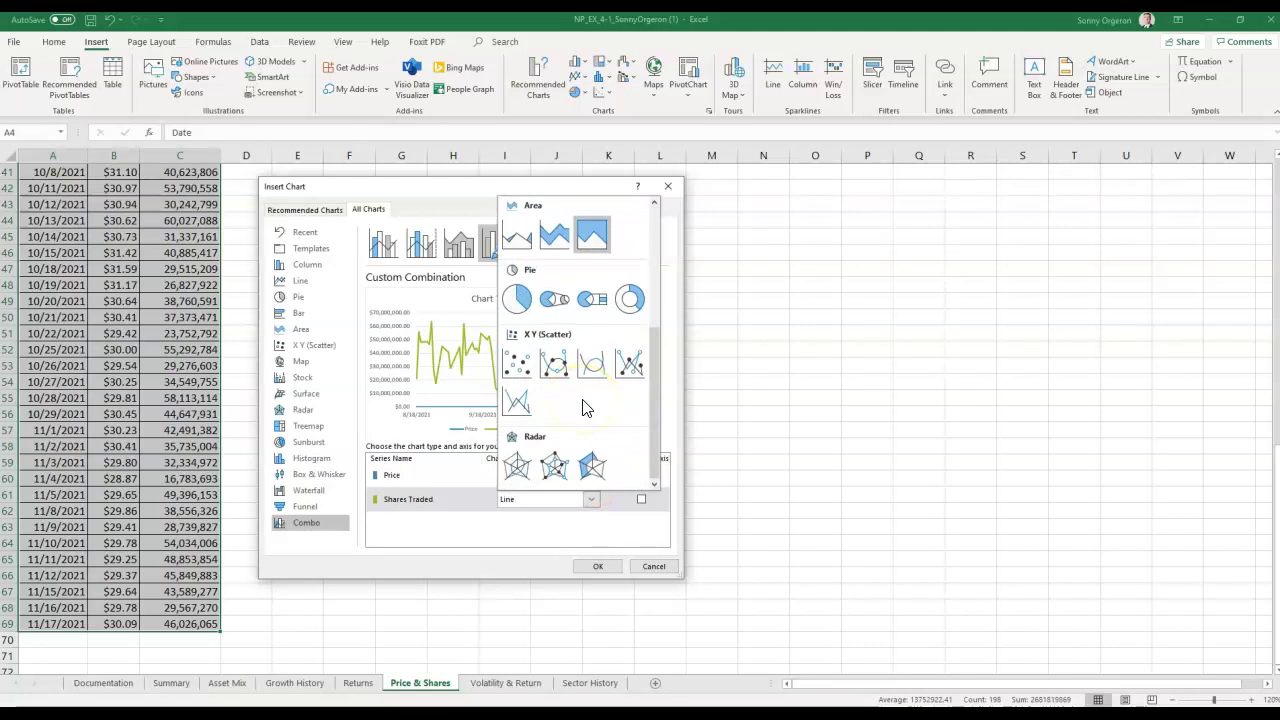
pyautogui.scroll(3, 585, 410)
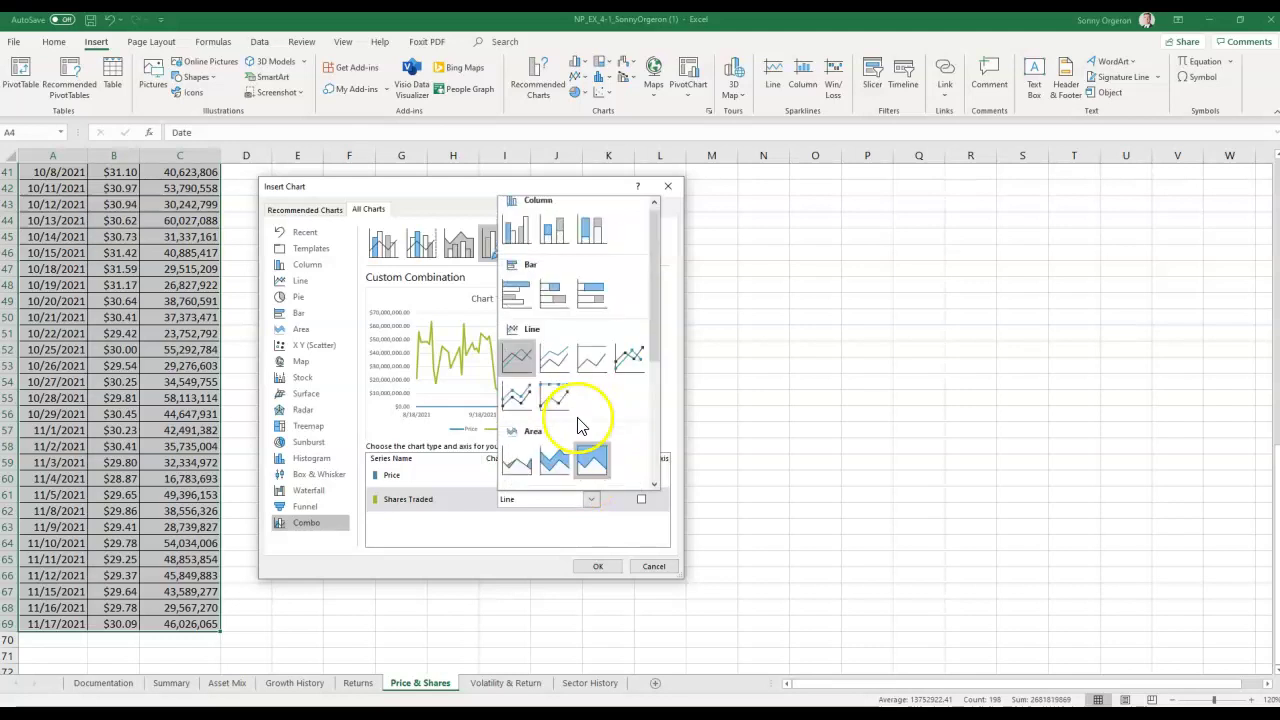
pyautogui.click(521, 248)
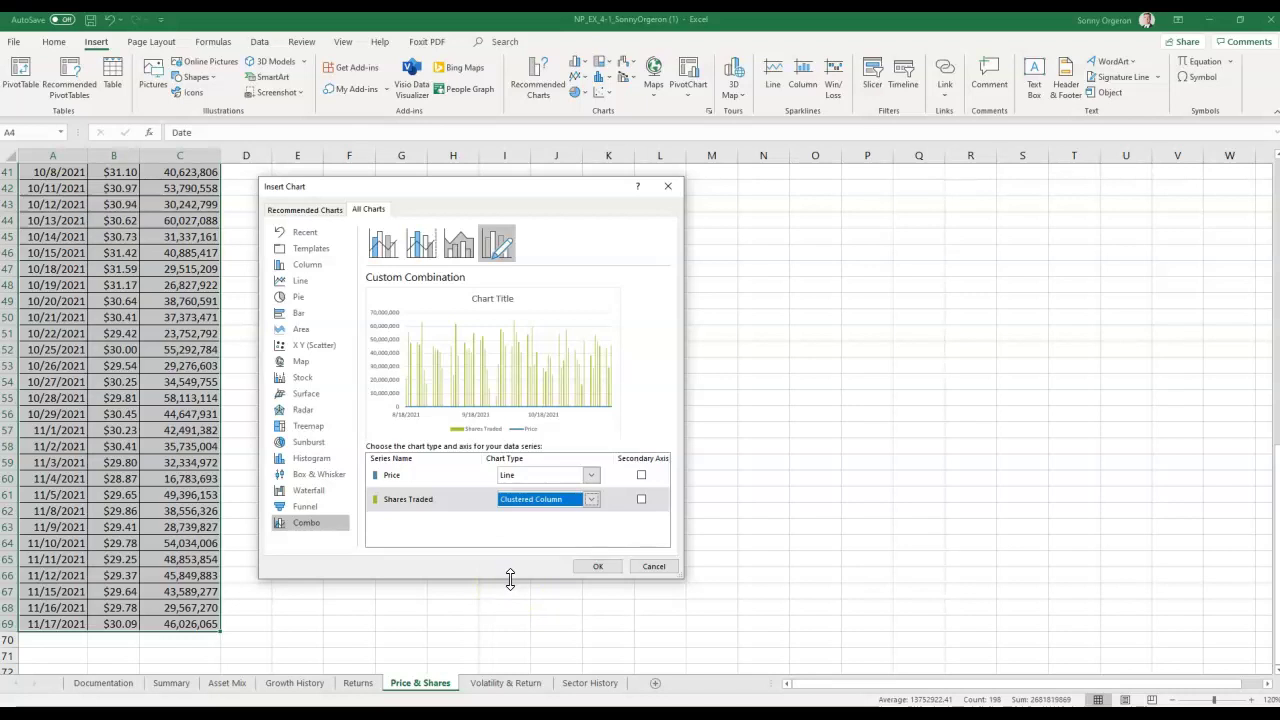
# Step: Plot the Shares Traded series on the secondary axis and insert the combo chart
pyautogui.click(641, 500)
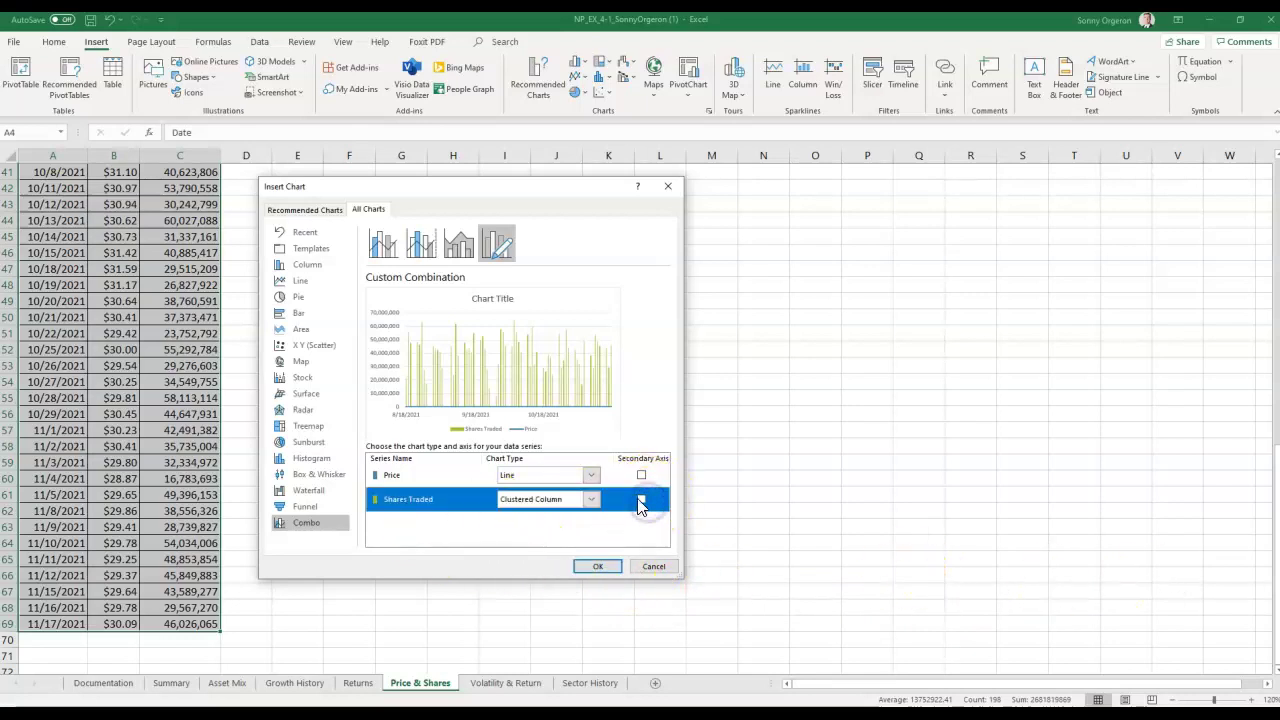
pyautogui.click(640, 501)
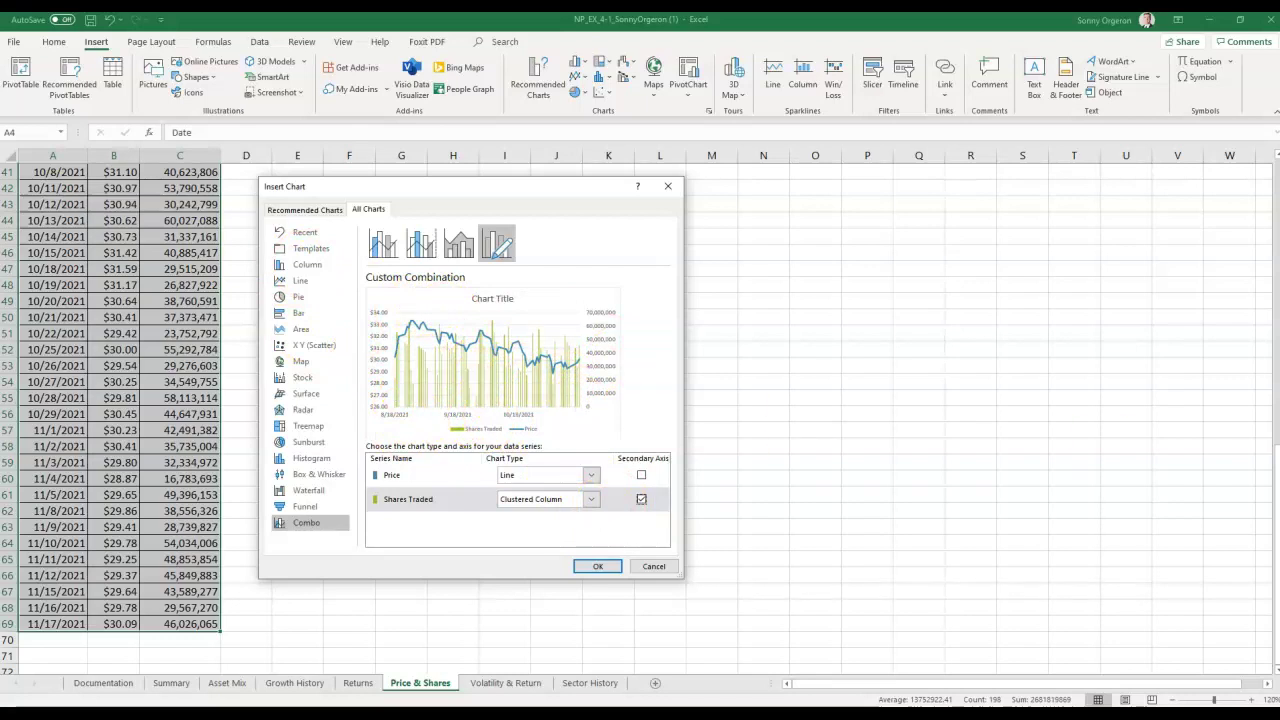
pyautogui.click(598, 566)
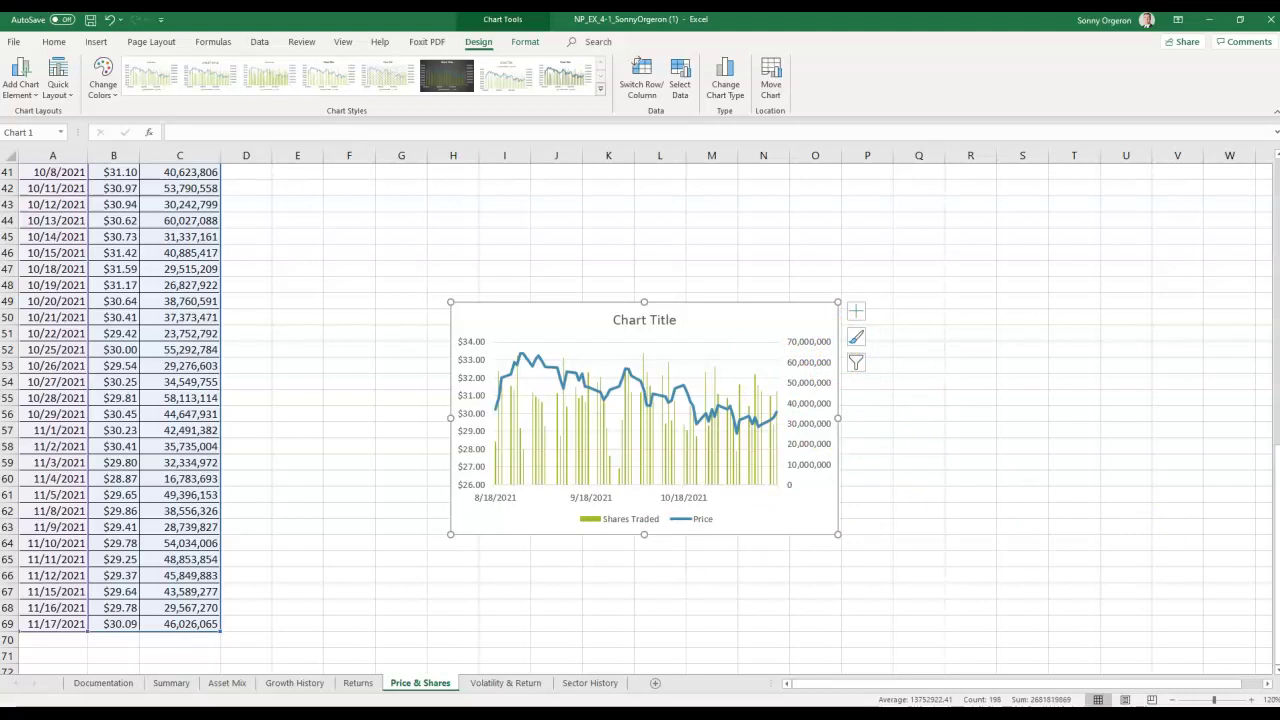
# Step: Move the combo chart to the Summary sheet as an embedded object
pyautogui.rightClick(487, 319)
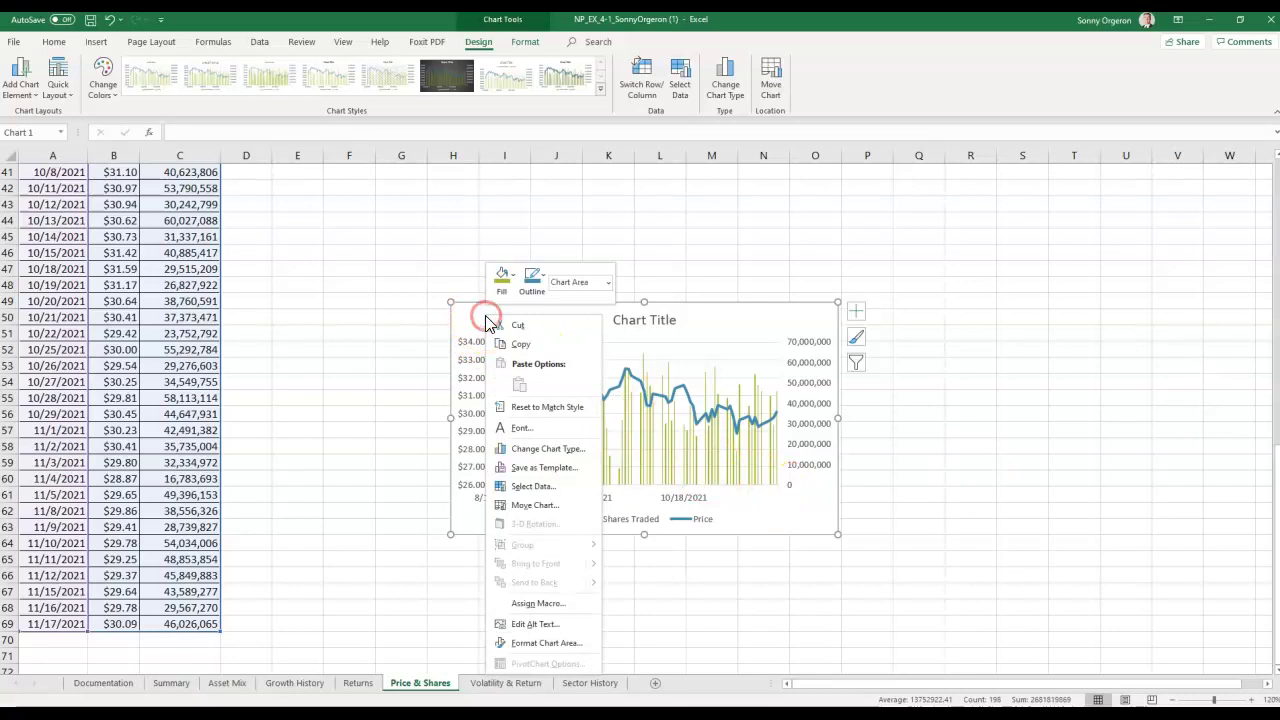
pyautogui.click(510, 505)
pyautogui.click(516, 519)
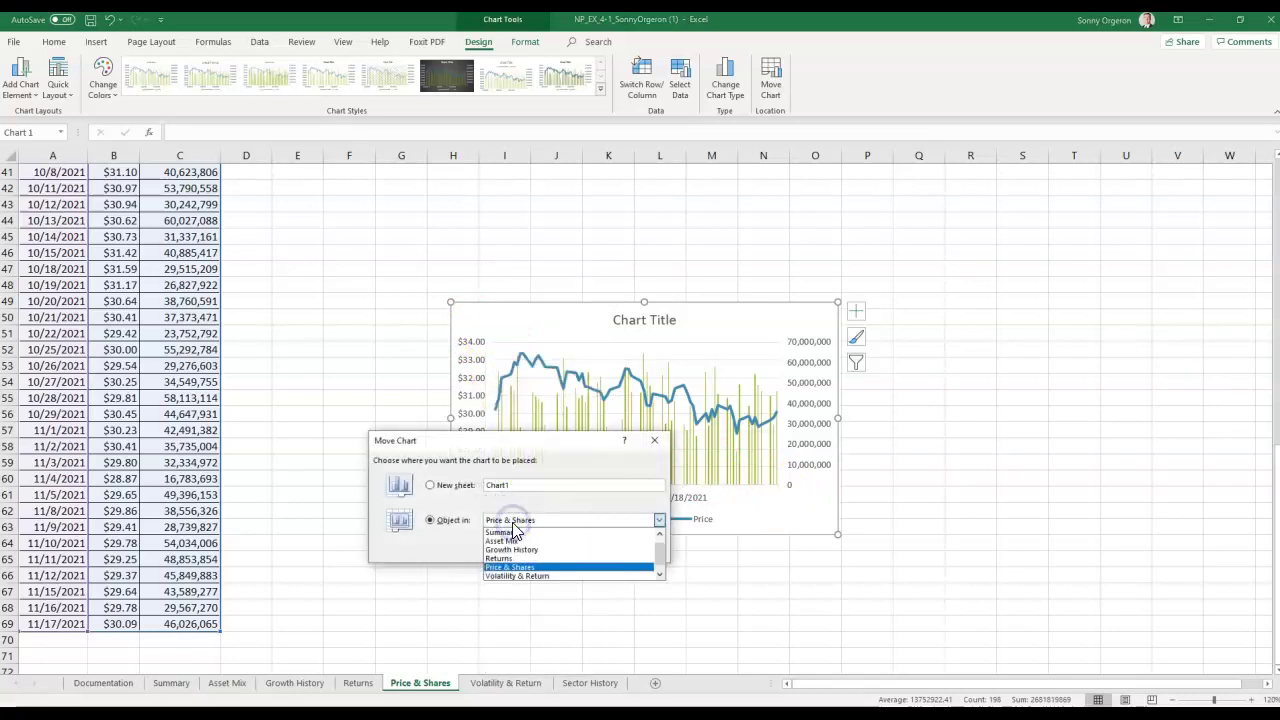
pyautogui.click(512, 537)
pyautogui.click(583, 550)
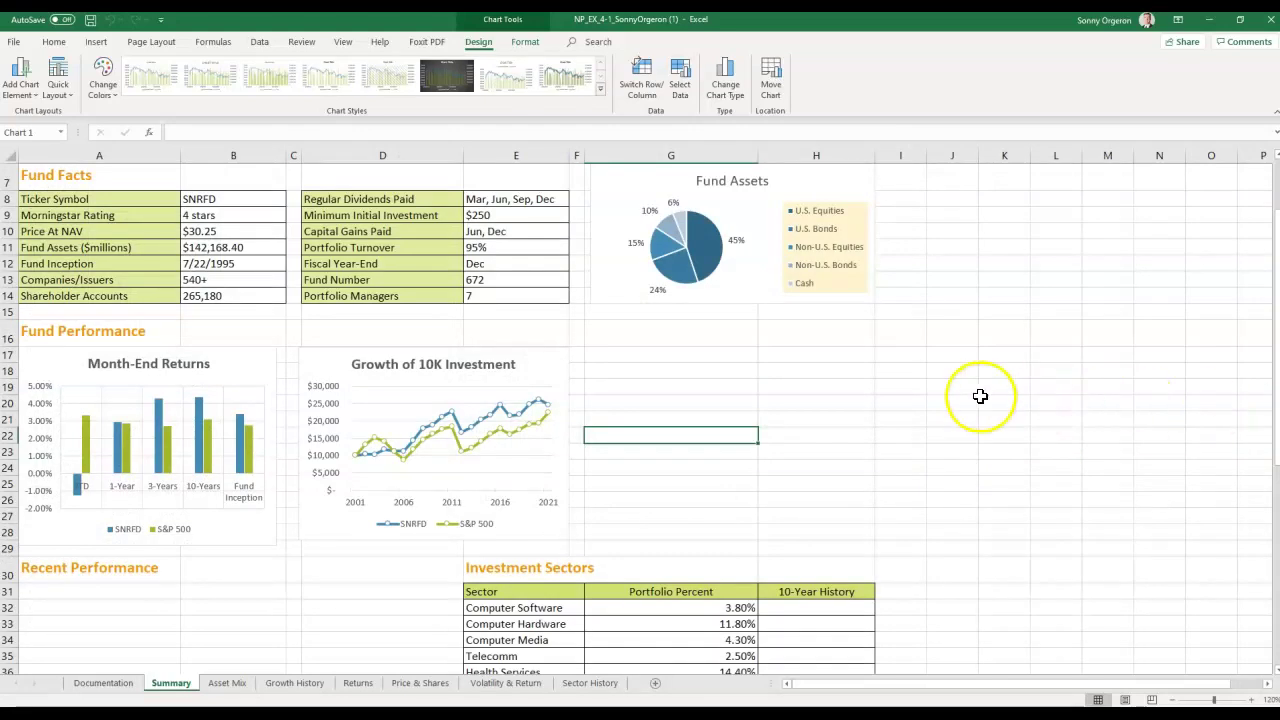
# Step: Position the combo chart under the Recent Performance heading, with its upper-left corner in cell A31
pyautogui.scroll(-1, 980, 400)
pyautogui.scroll(-1, 897, 383)
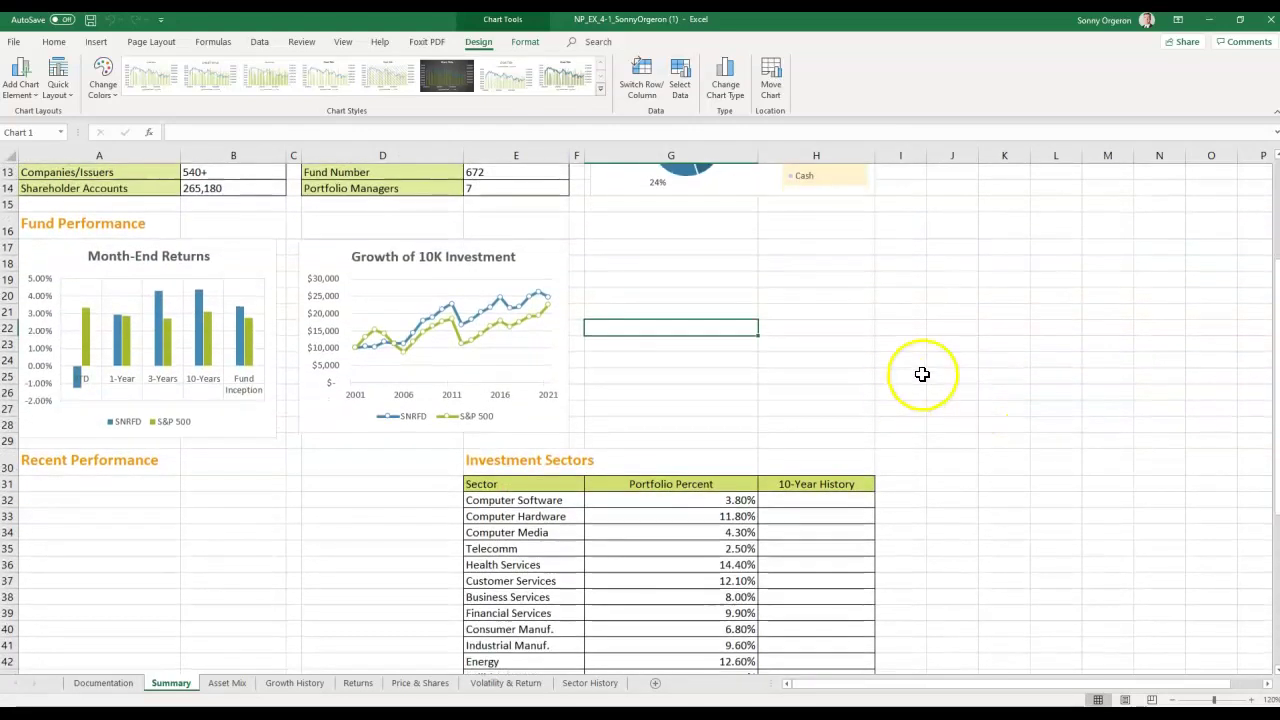
pyautogui.scroll(-1, 923, 374)
pyautogui.scroll(-1, 922, 374)
pyautogui.scroll(-1, 920, 372)
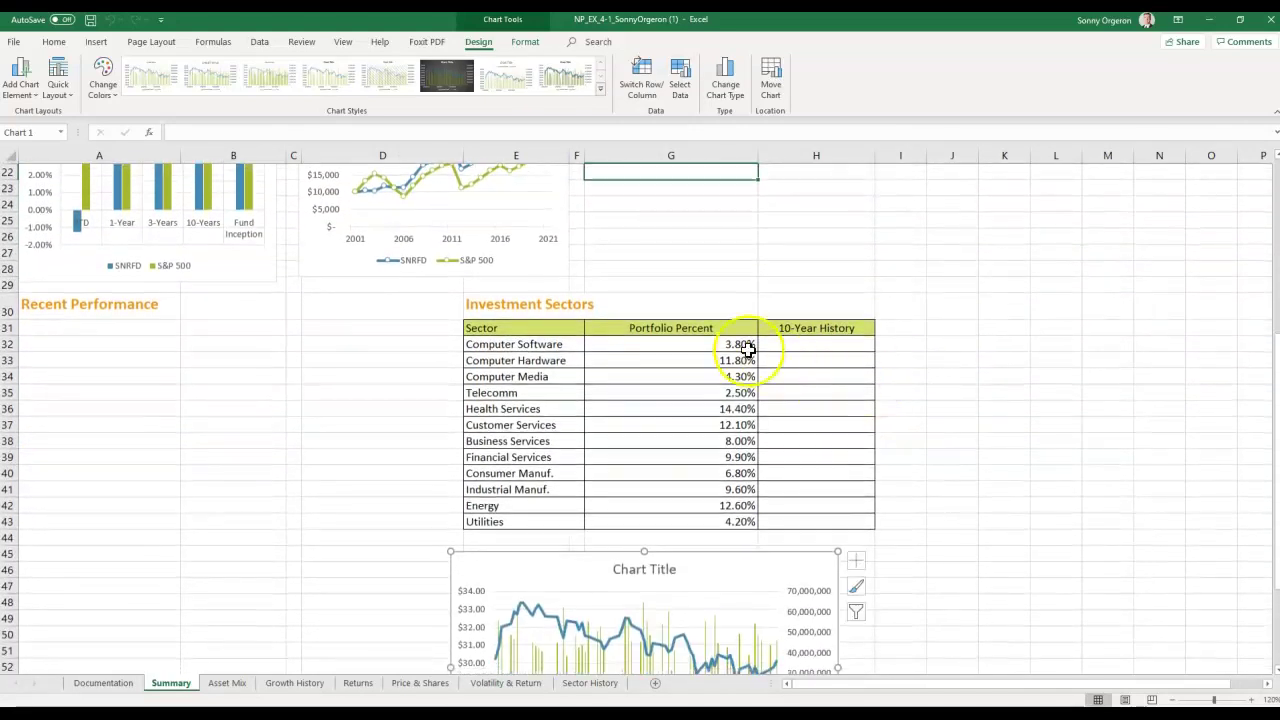
pyautogui.scroll(-2, 690, 500)
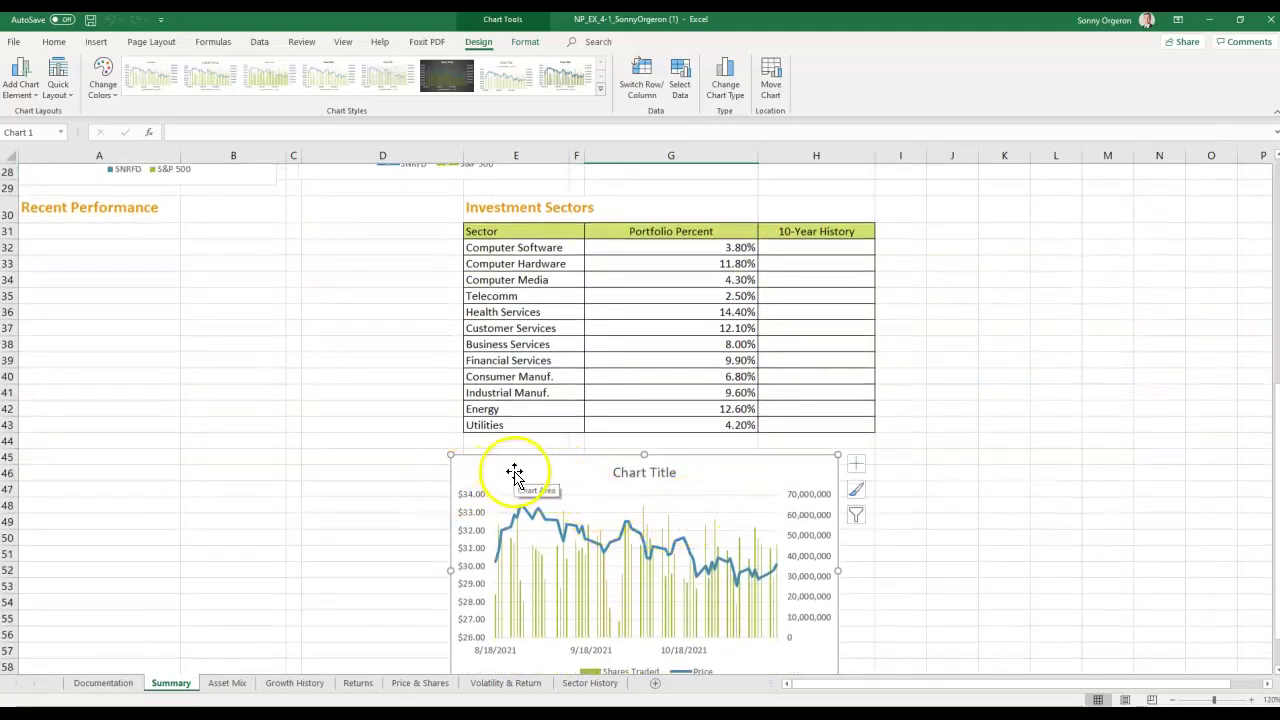
pyautogui.click(518, 470)
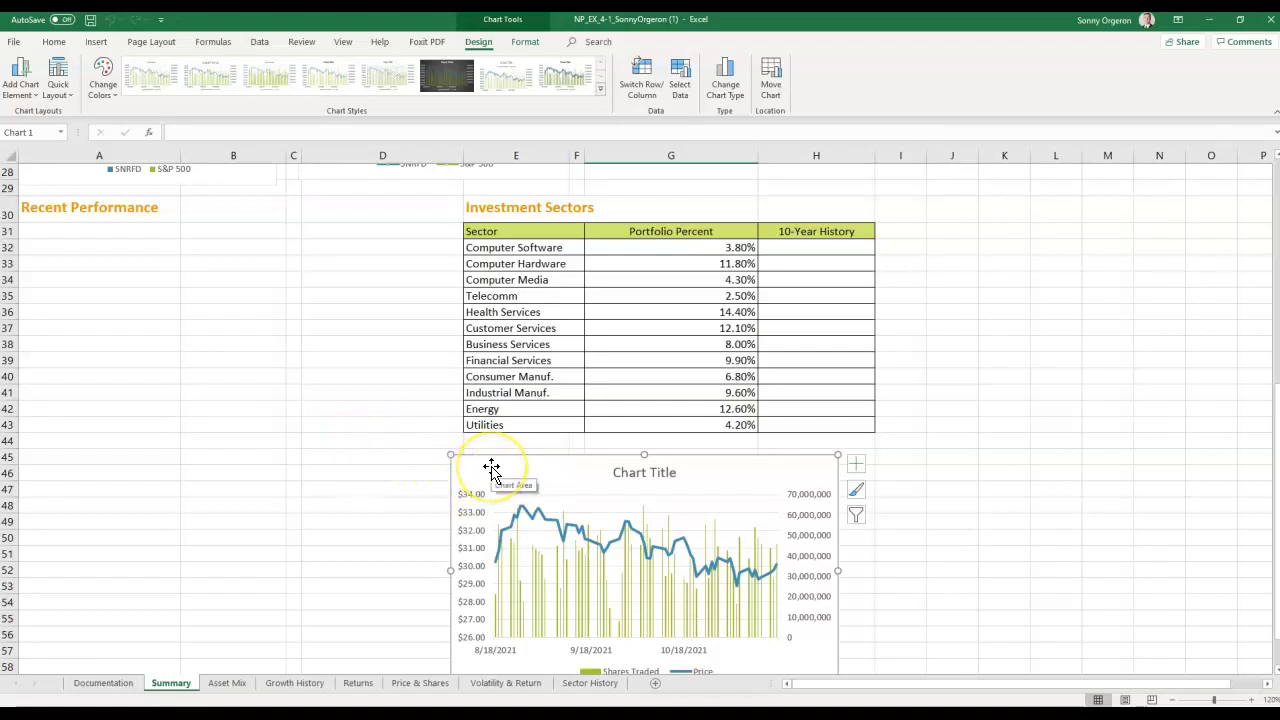
pyautogui.click(492, 465)
pyautogui.moveTo(492, 465); pyautogui.dragTo(62, 234)
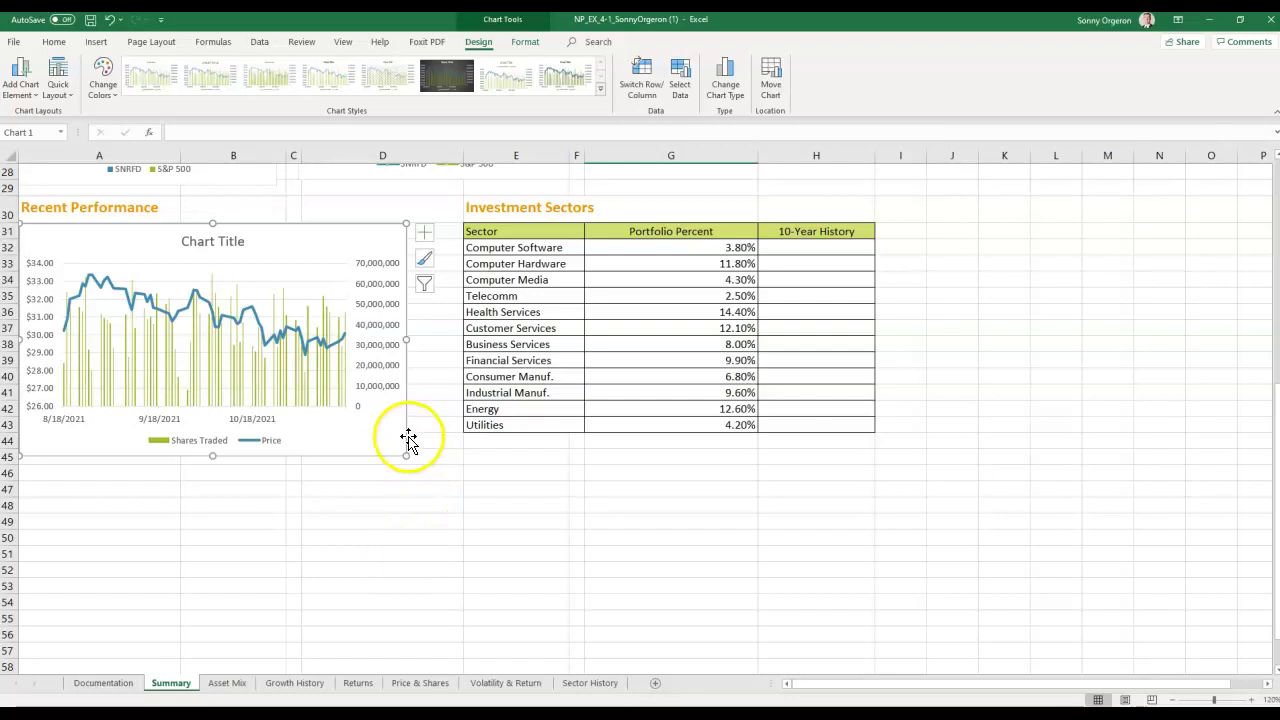
# Step: Resize the combo chart to fit the cell grid so it covers the range A31:D43
pyautogui.press('alt')
pyautogui.moveTo(405, 458); pyautogui.dragTo(409, 408)
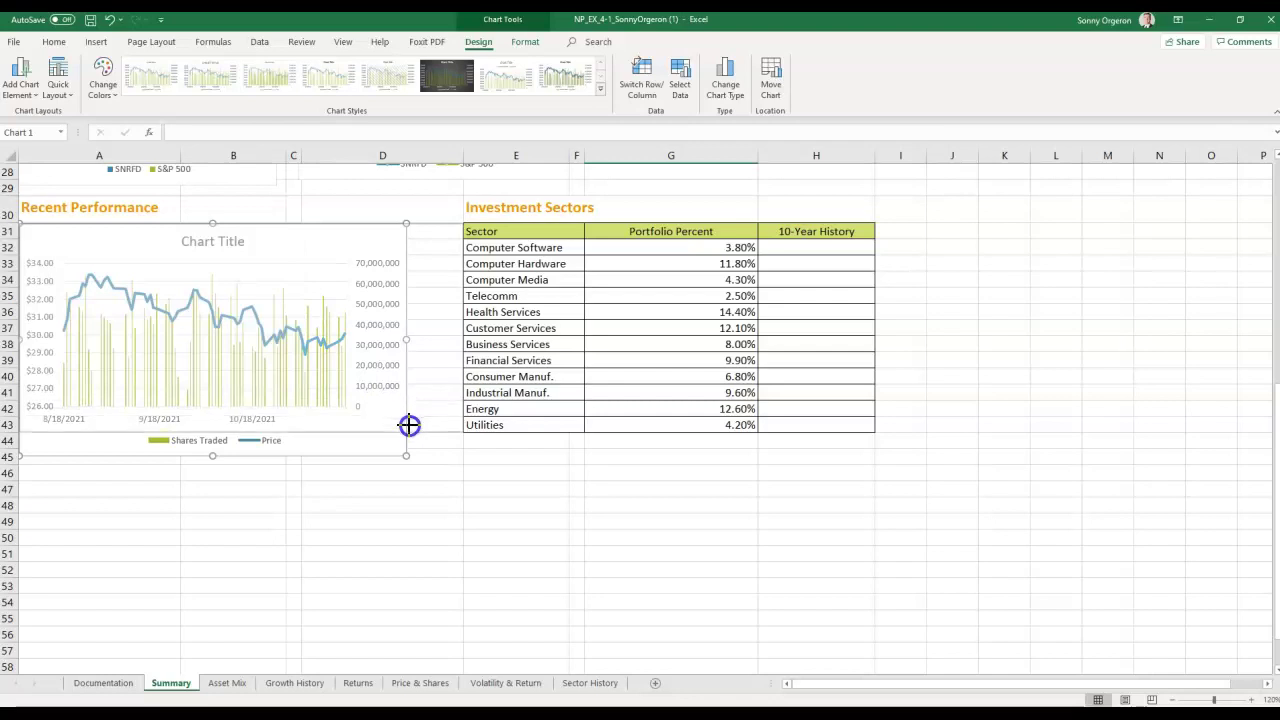
pyautogui.hotkey('ctrl', 'z')
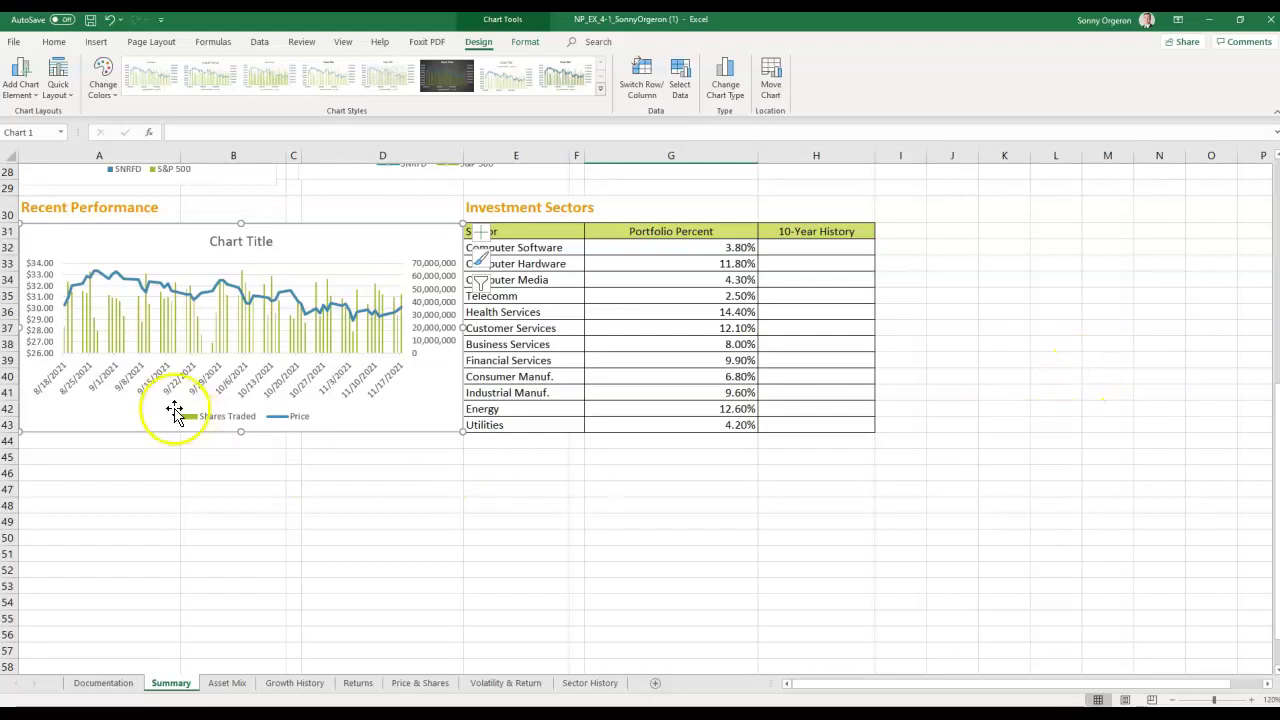
# Step: Replace the combo chart's placeholder title with "Price & Shares Traded"
pyautogui.click(217, 243)
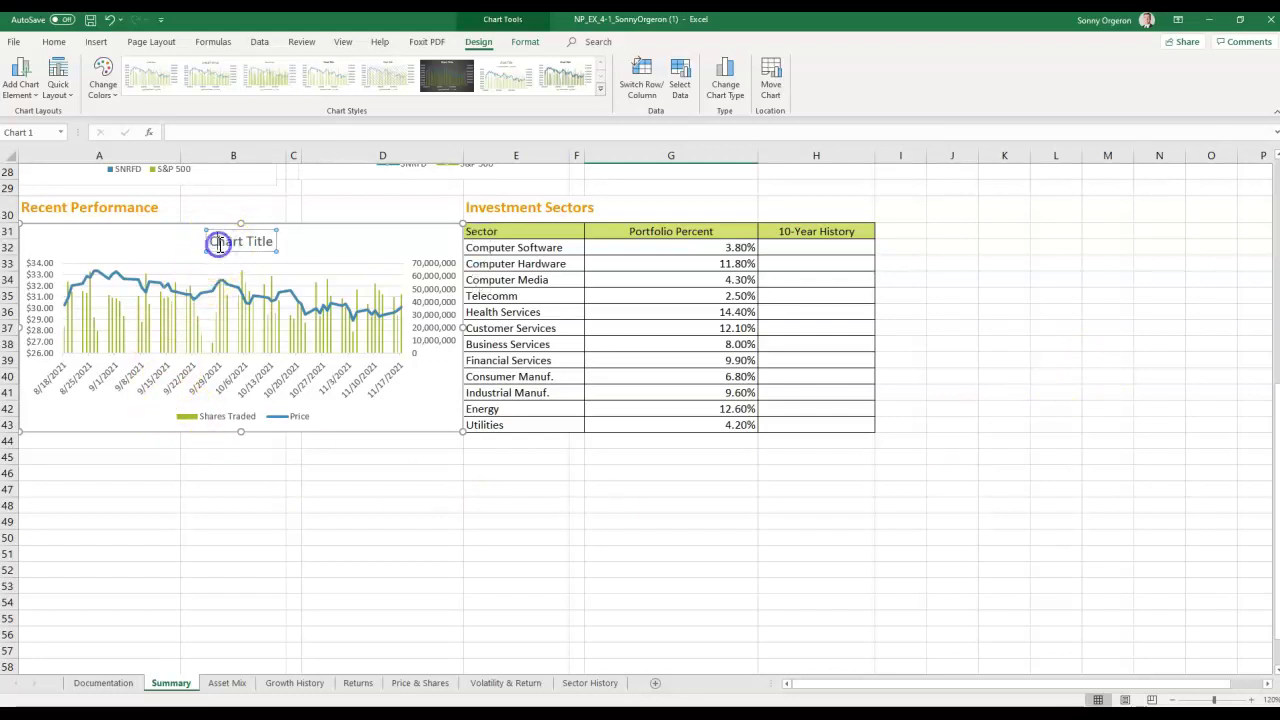
pyautogui.moveTo(213, 238); pyautogui.dragTo(272, 240)
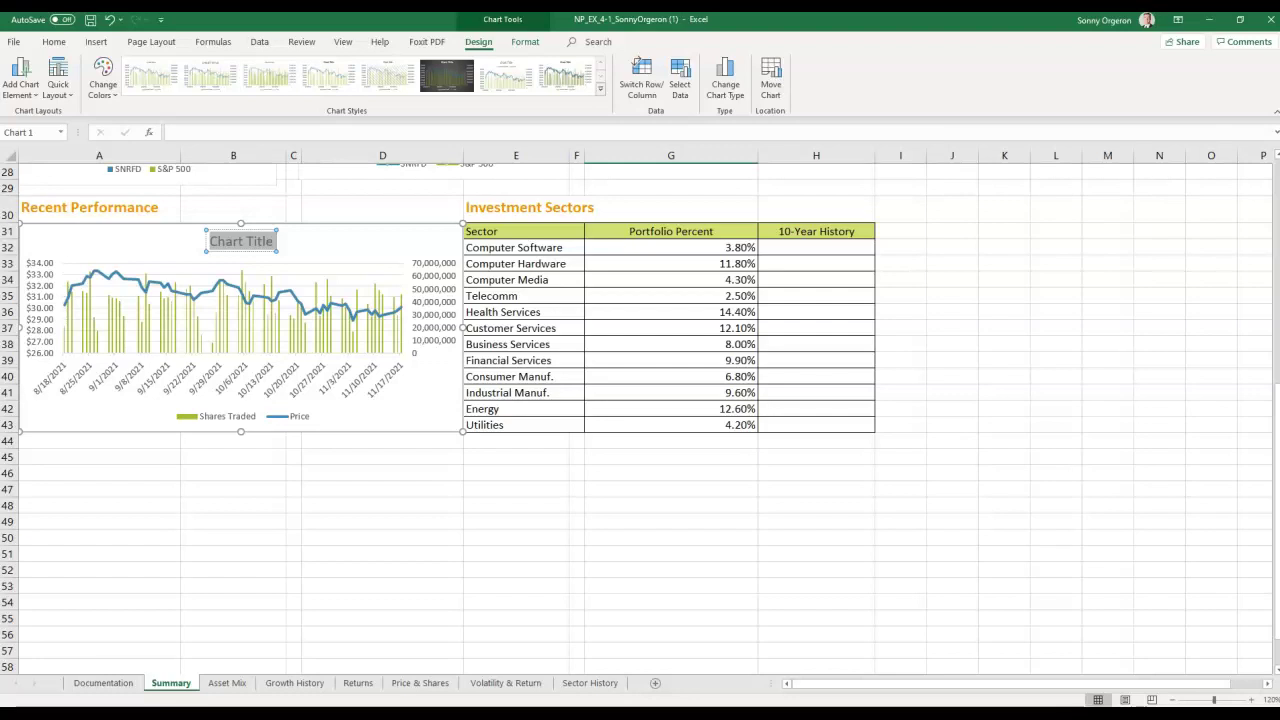
pyautogui.press('Escape')
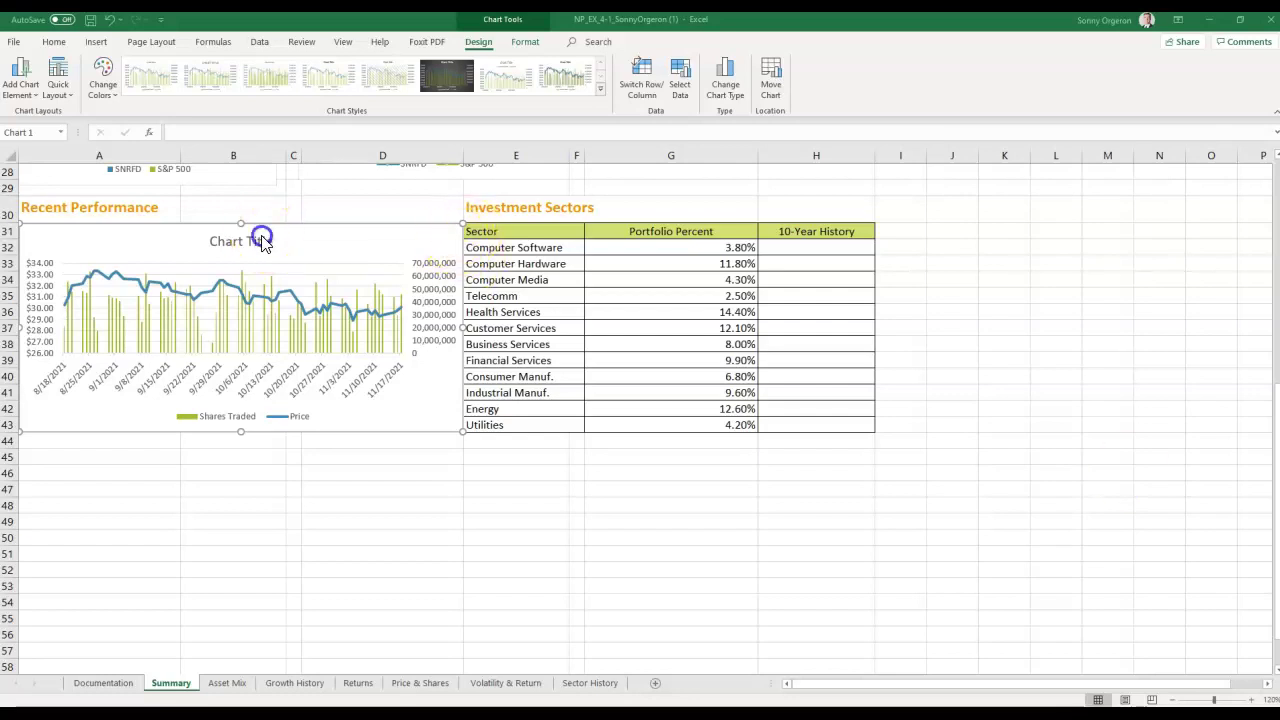
pyautogui.click(218, 245)
pyautogui.write('Price & Shares Traded')
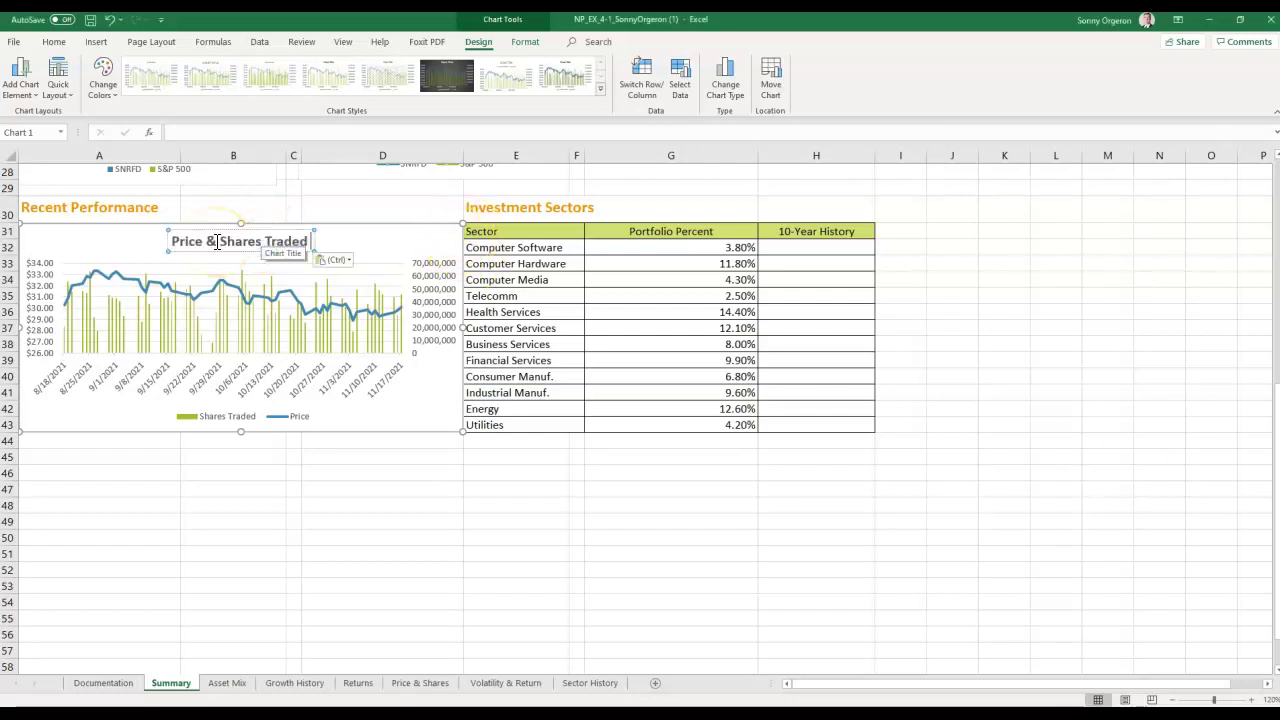
pyautogui.click(352, 488)
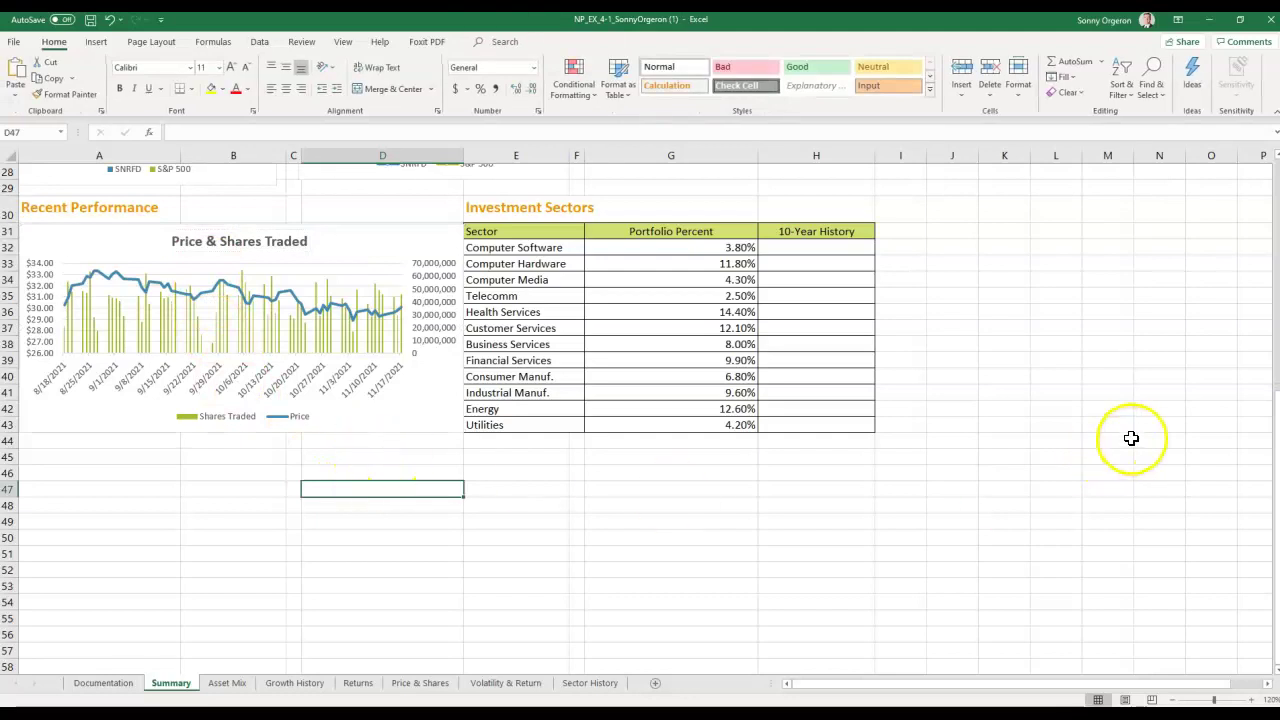
# Step: Place the legend of the Price & Shares Traded chart to the right of the plot area
pyautogui.click(344, 235)
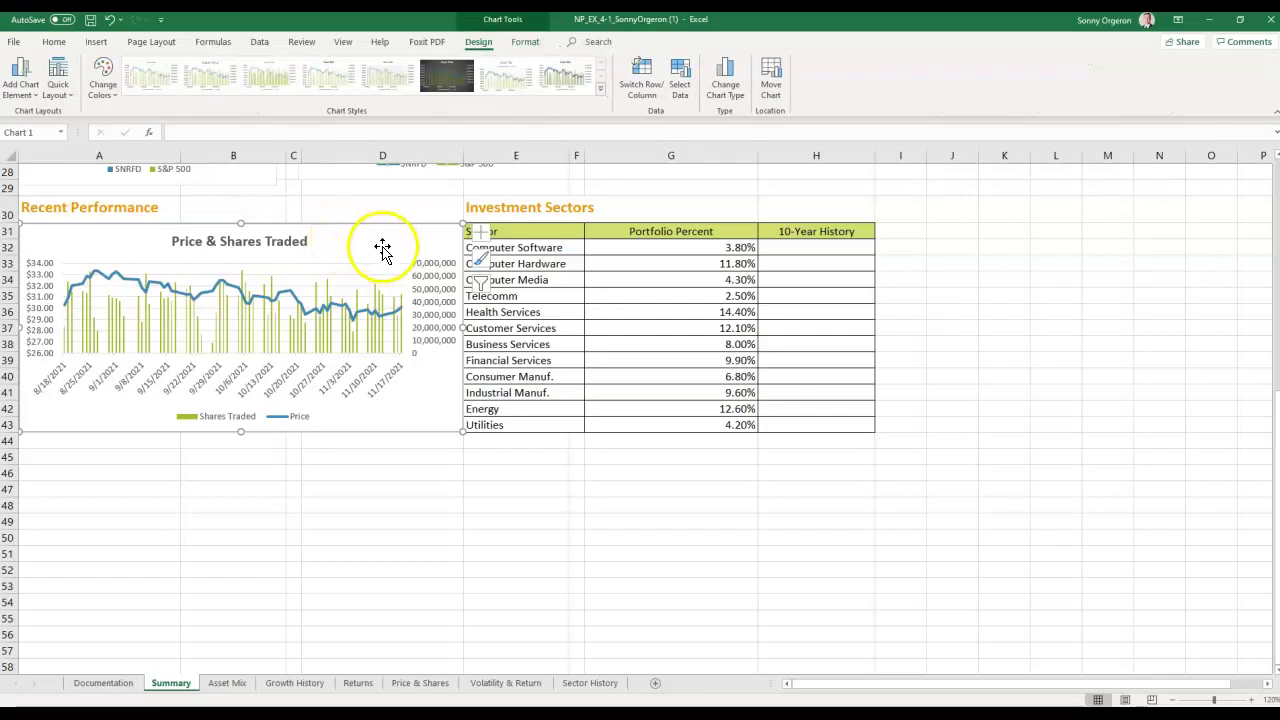
pyautogui.click(480, 237)
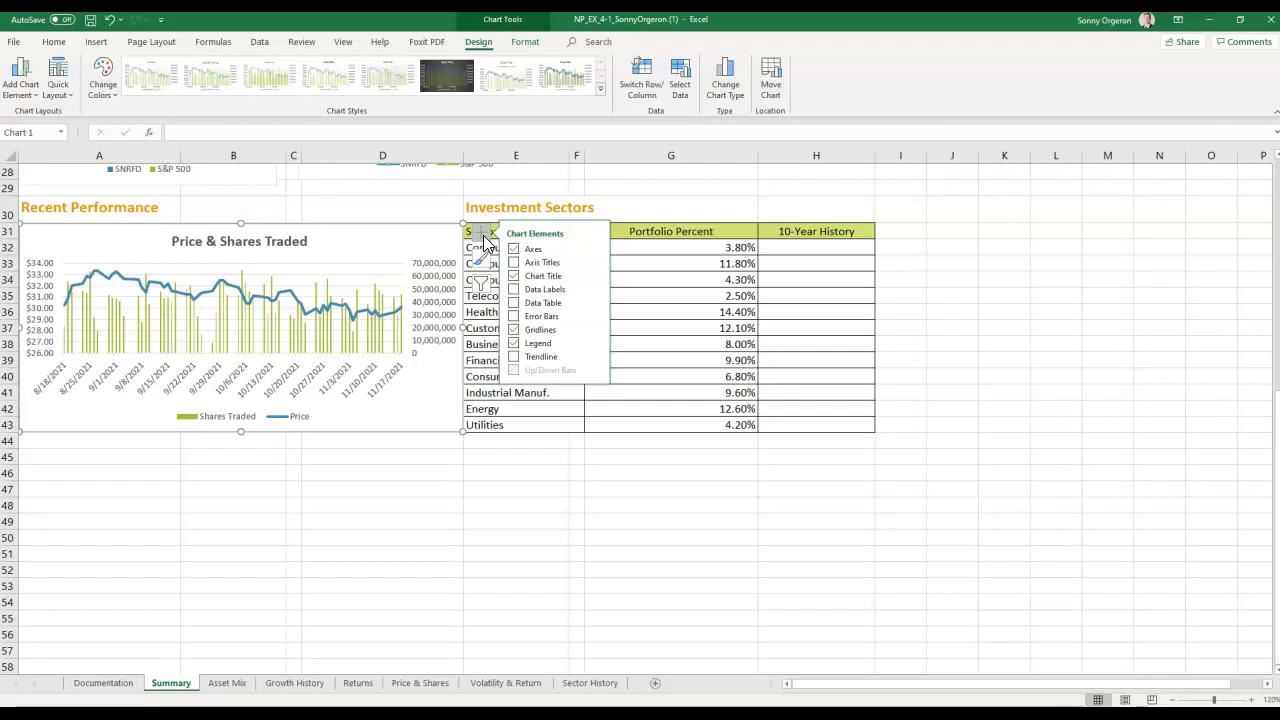
pyautogui.click(593, 346)
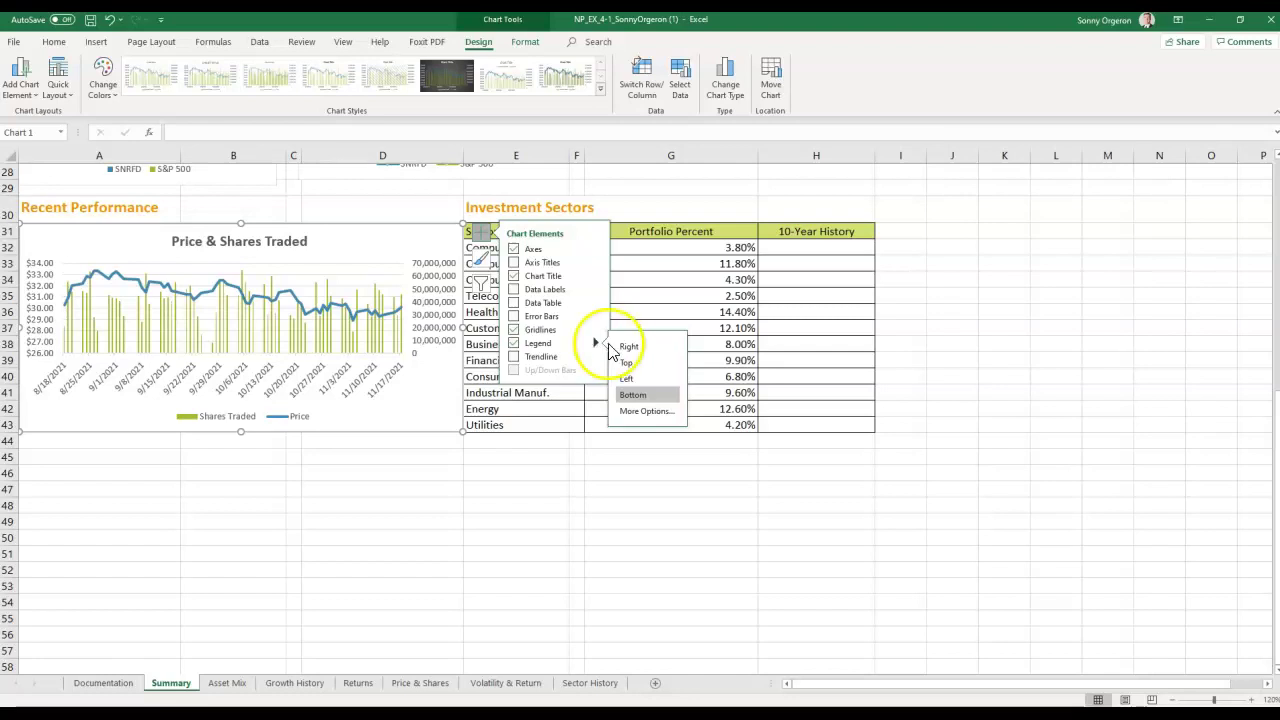
pyautogui.click(626, 347)
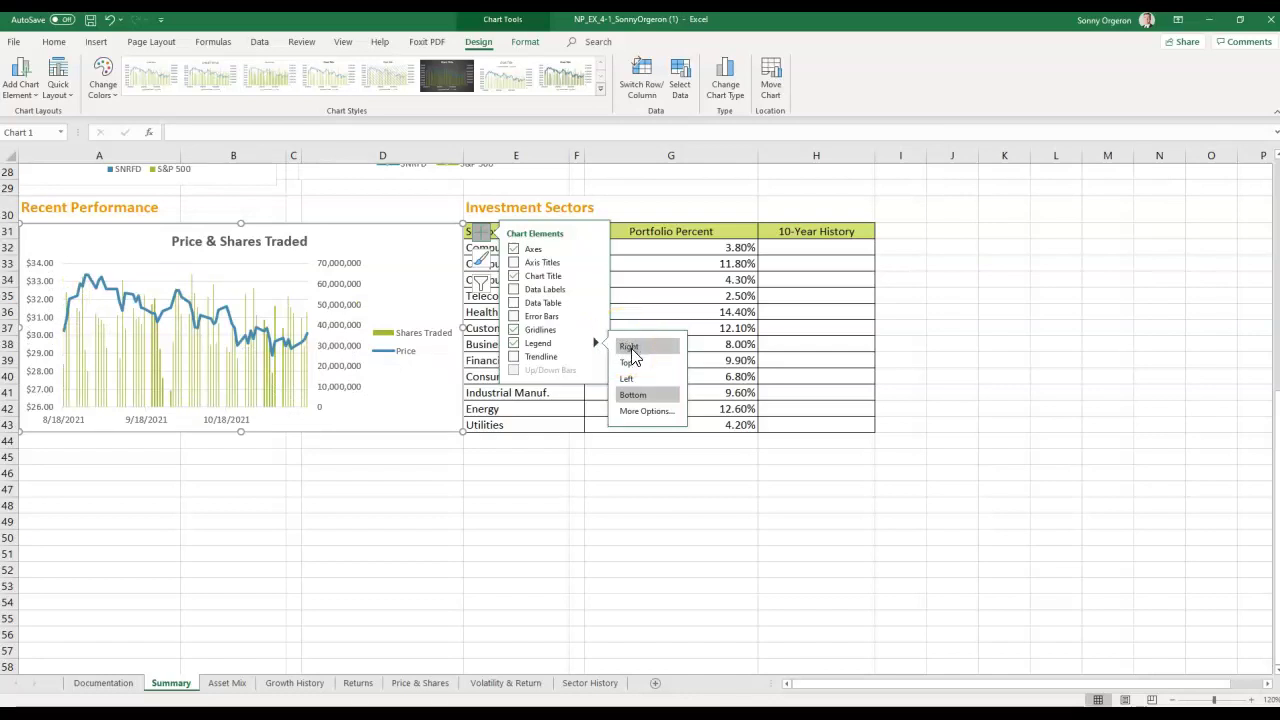
pyautogui.click(628, 363)
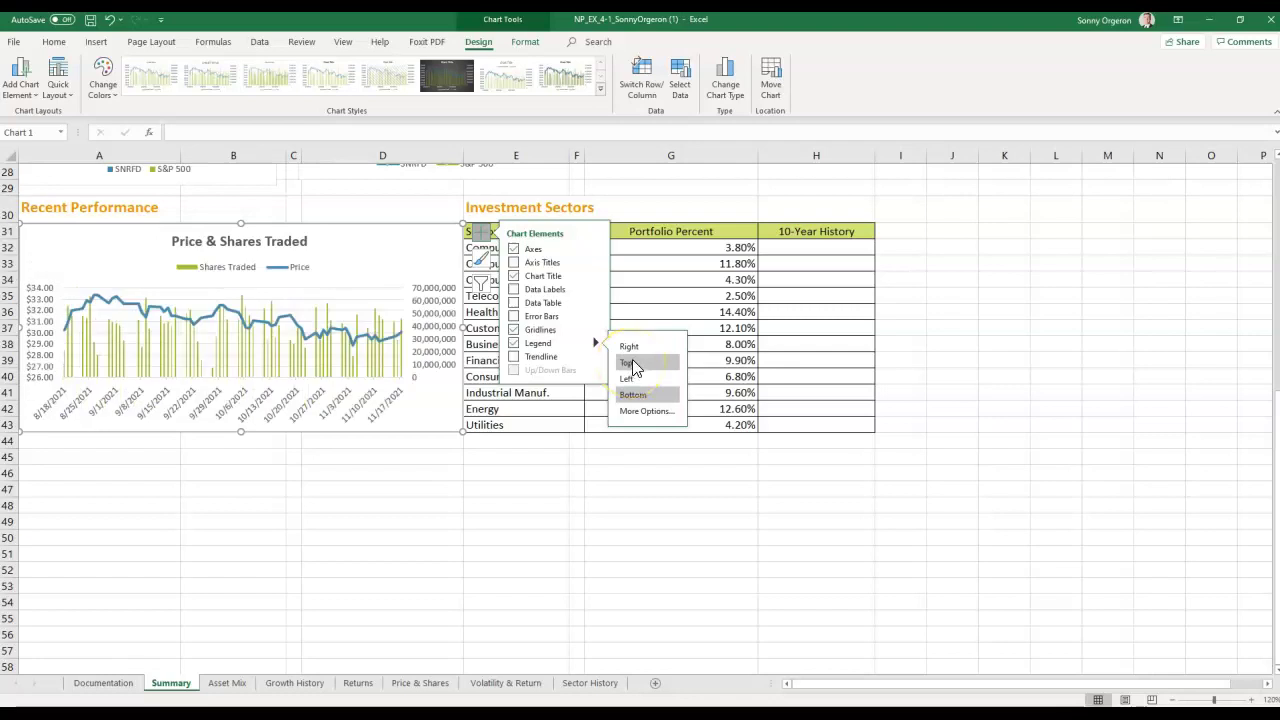
pyautogui.click(634, 348)
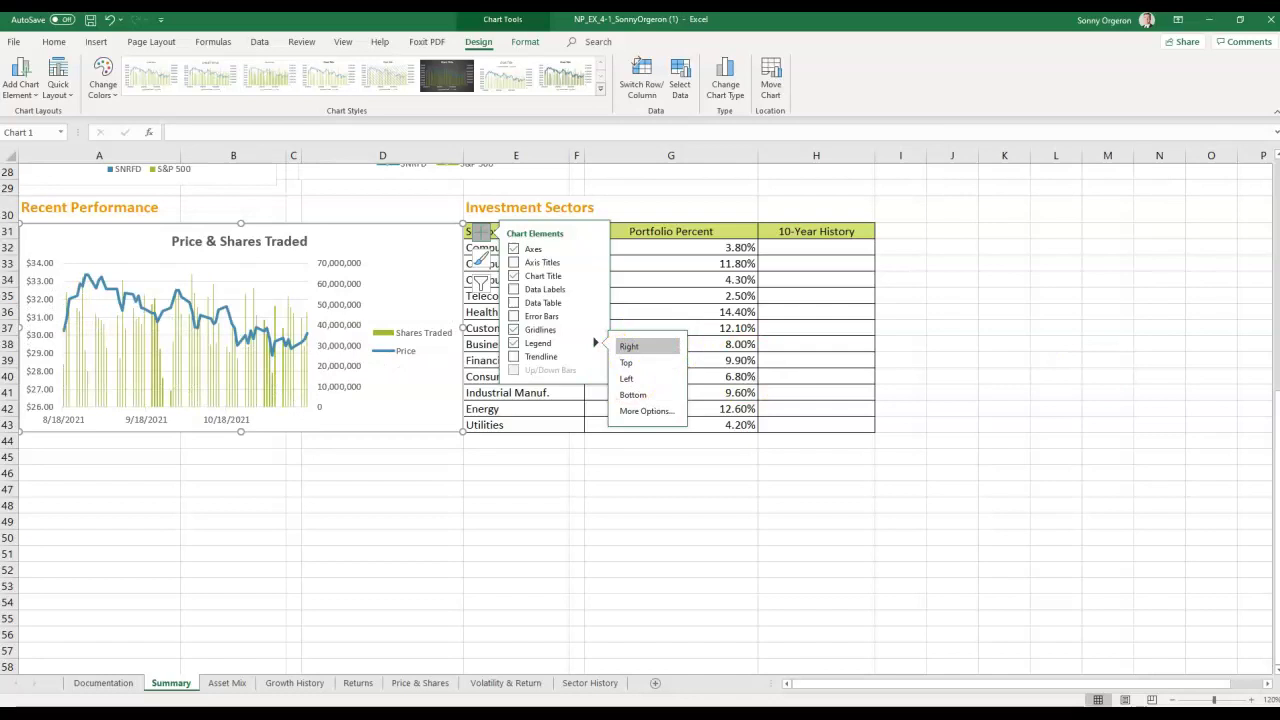
pyautogui.press('Escape')
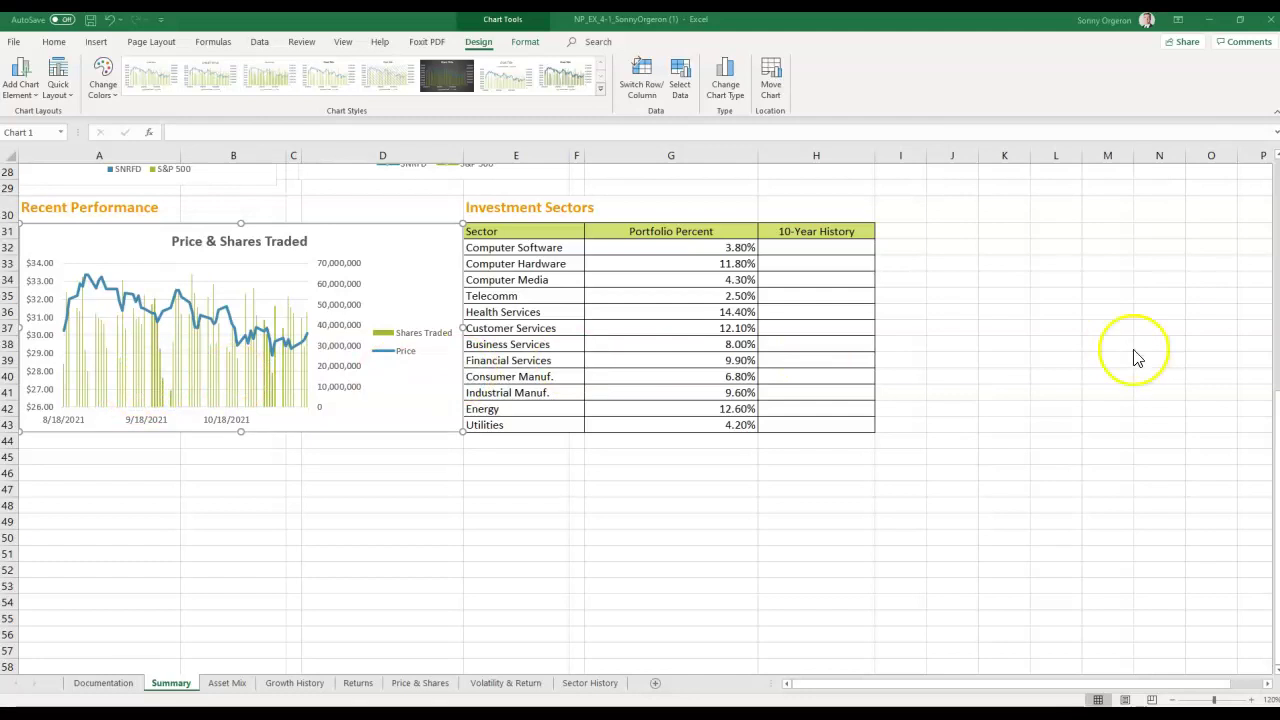
# Step: Add axis titles to the Price & Shares Traded chart
pyautogui.click(393, 240)
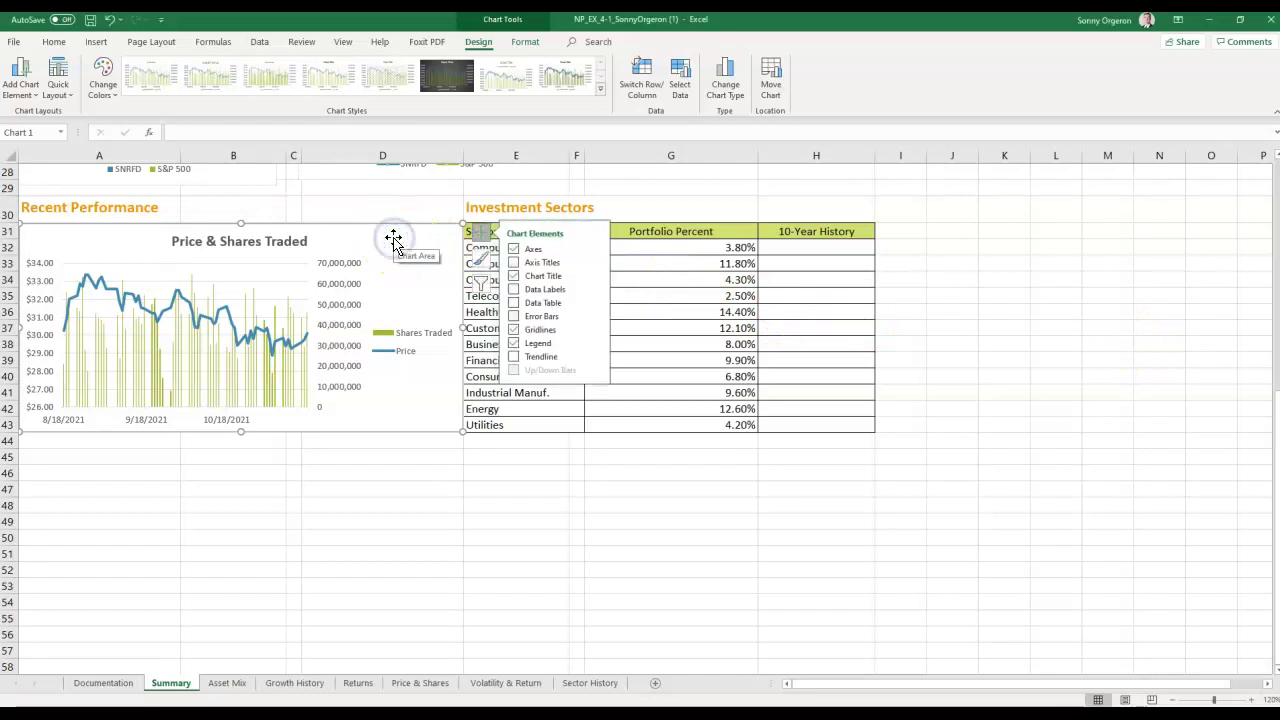
pyautogui.click(514, 264)
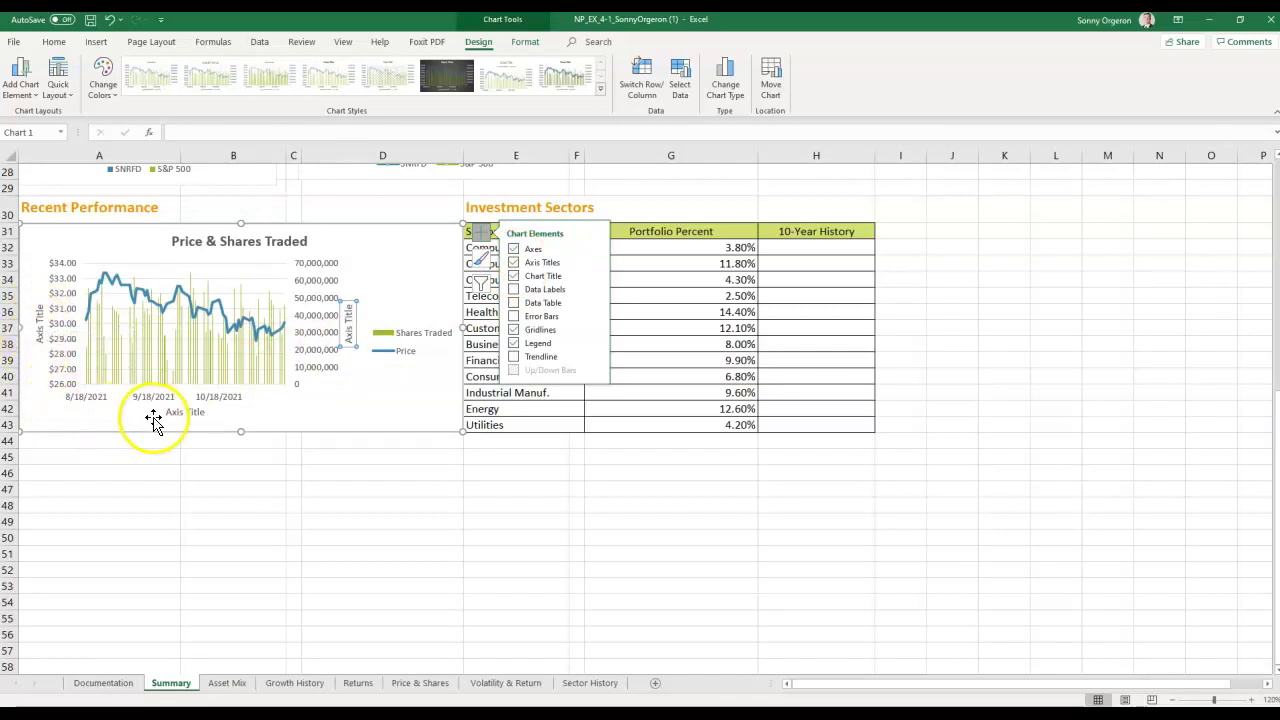
pyautogui.click(336, 318)
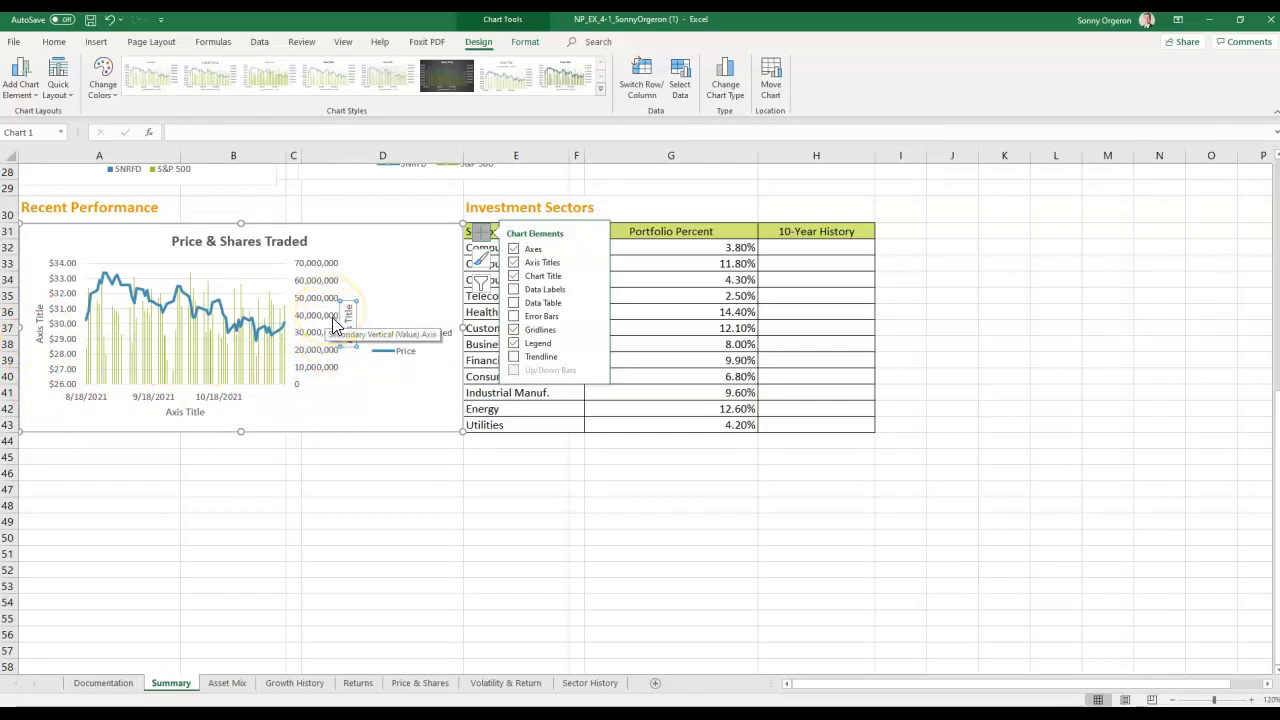
pyautogui.click(356, 308)
pyautogui.moveTo(356, 308)
pyautogui.mouseDown()
pyautogui.moveTo(471, 297)
pyautogui.moveTo(353, 302)
pyautogui.mouseUp()
pyautogui.click(42, 326)
pyautogui.doubleClick(40, 326)
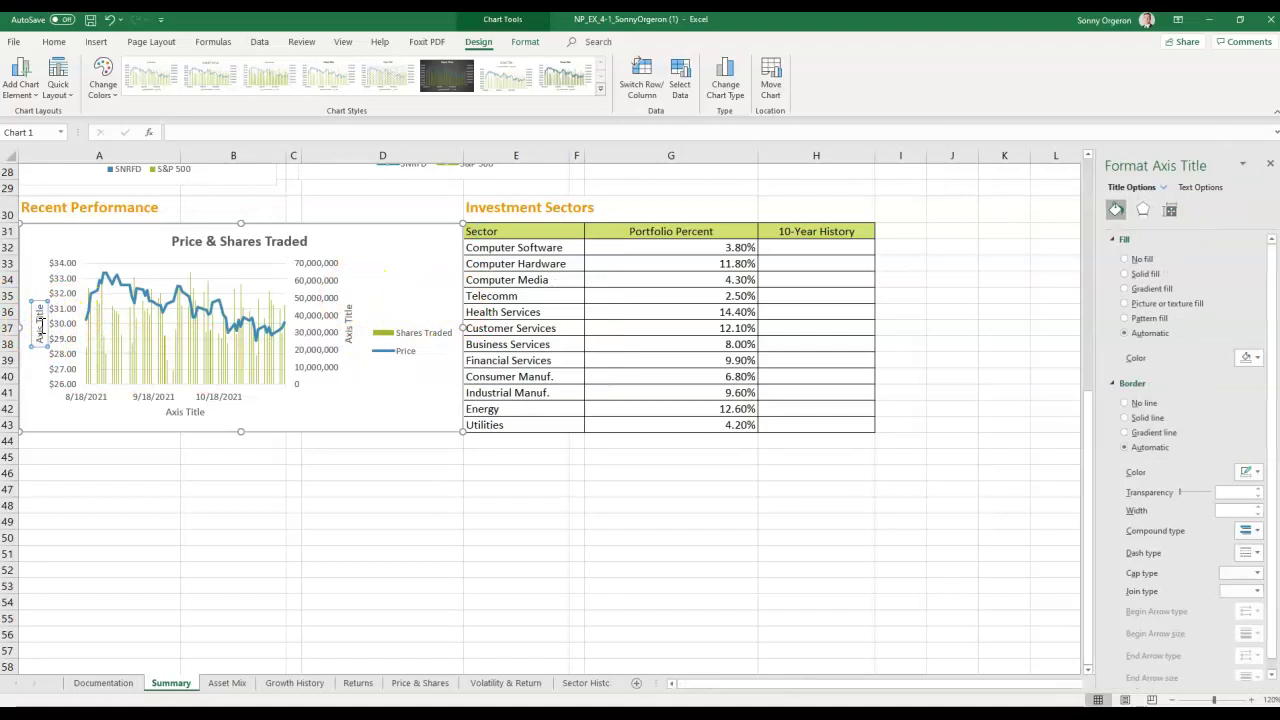
pyautogui.click(40, 327)
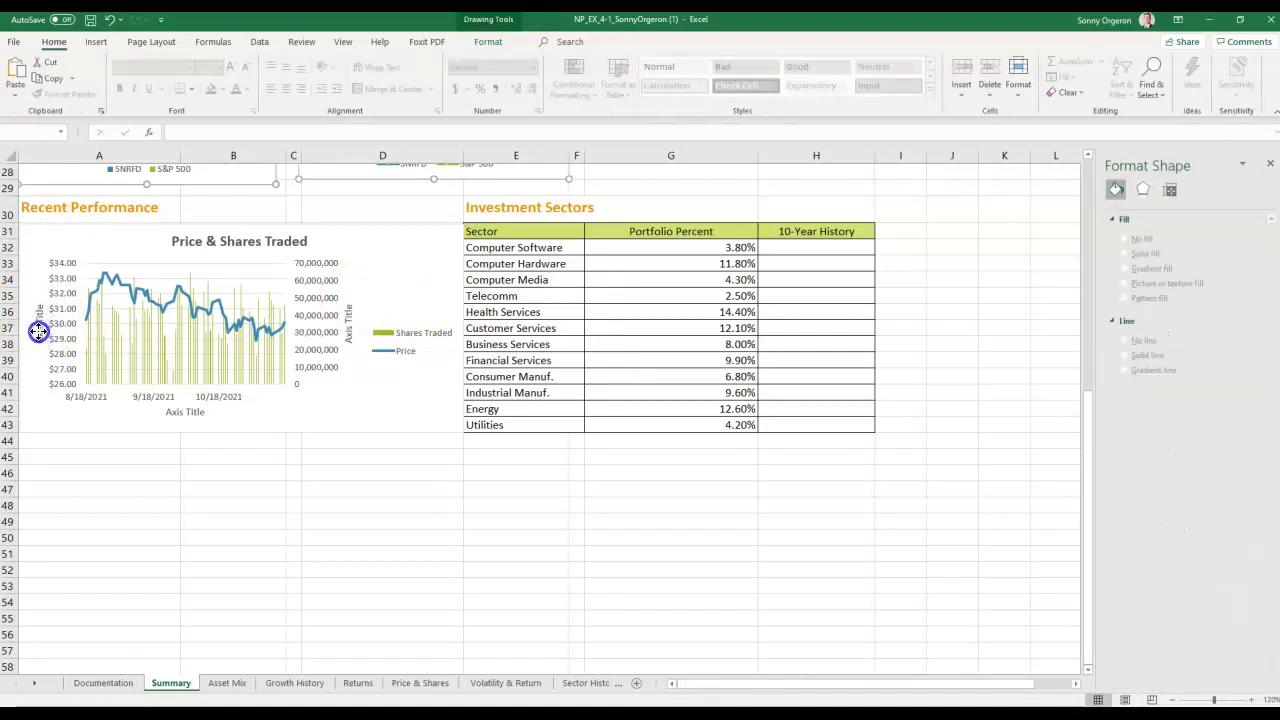
pyautogui.click(241, 511)
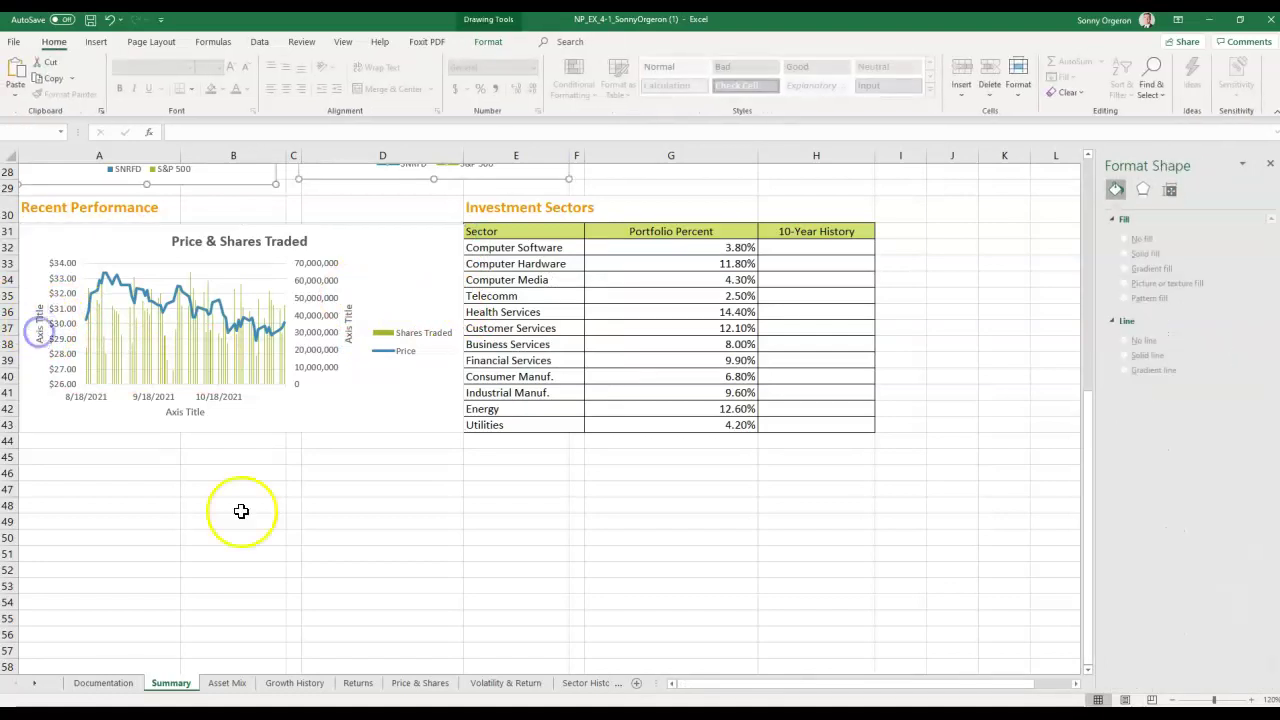
pyautogui.click(1268, 166)
pyautogui.click(401, 549)
# Step: Replace the primary vertical axis title of the Price & Shares Traded chart with "Price"
pyautogui.click(36, 325)
pyautogui.click(36, 325)
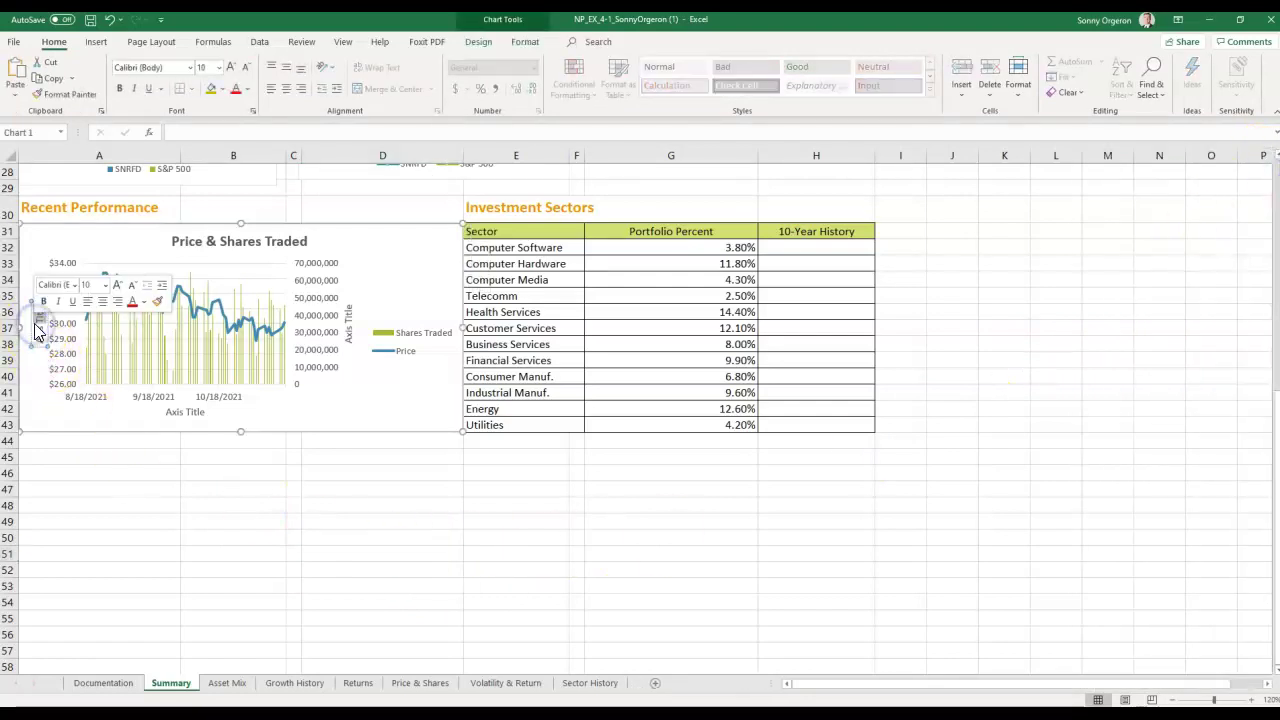
pyautogui.moveTo(109, 380)
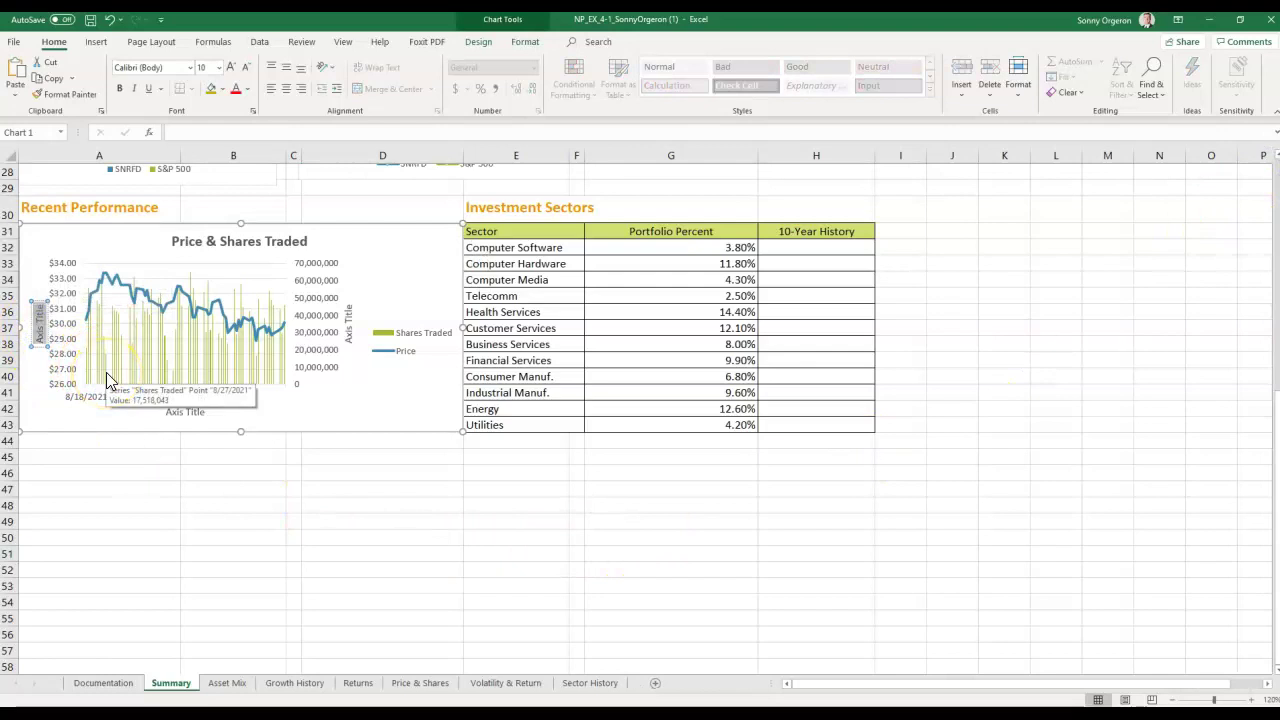
pyautogui.write('Price')
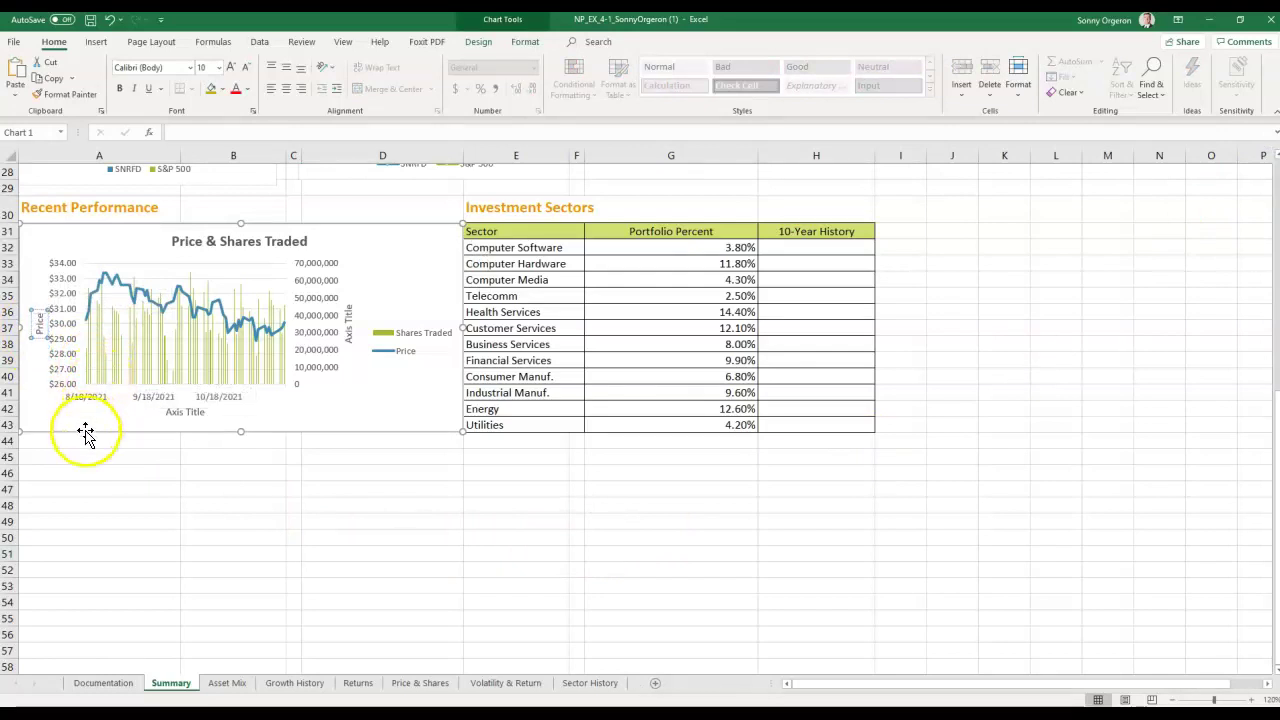
# Step: Change the horizontal axis title of the Price & Shares Traded chart to "Date"
pyautogui.click(77, 463)
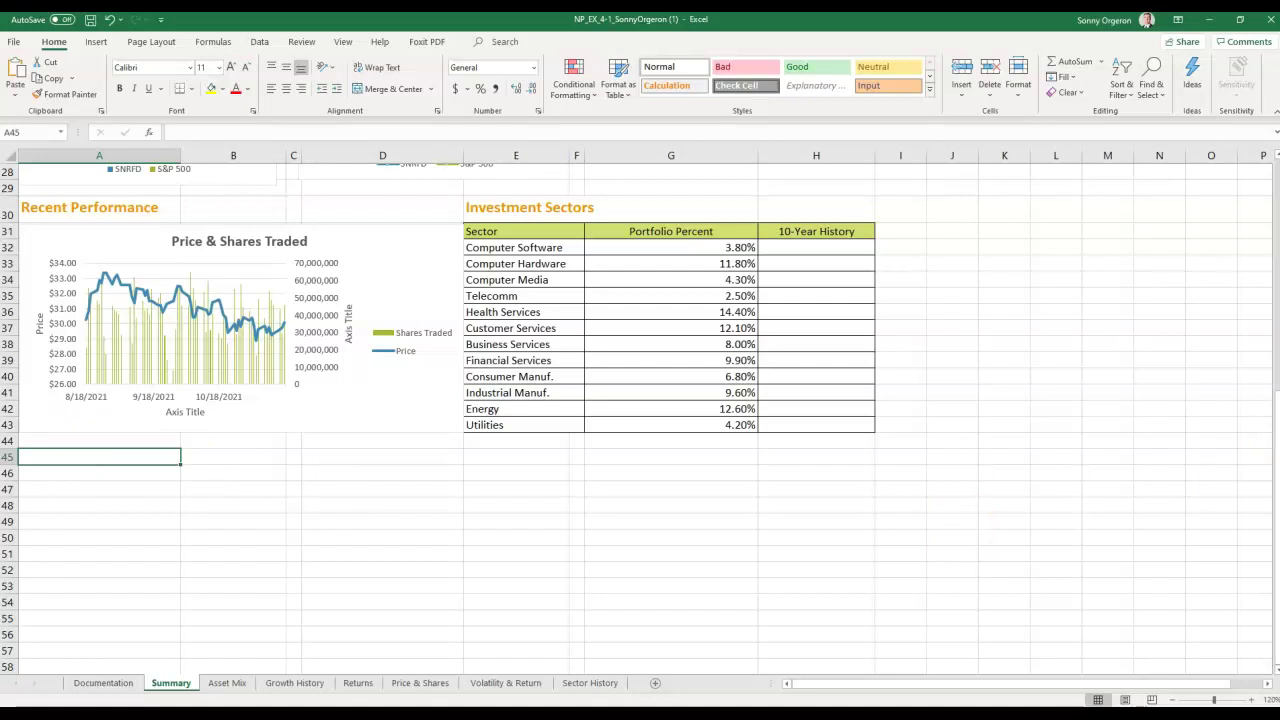
pyautogui.click(178, 413)
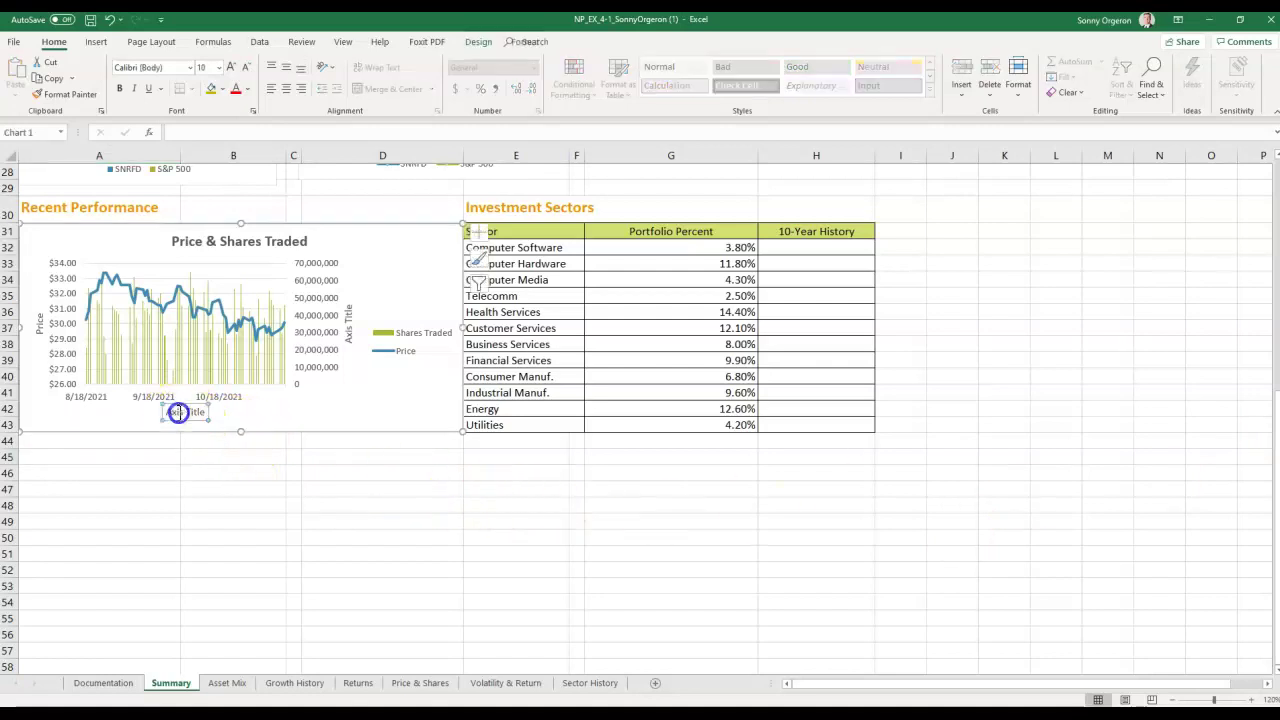
pyautogui.doubleClick(178, 413)
pyautogui.moveTo(166, 412); pyautogui.dragTo(208, 412)
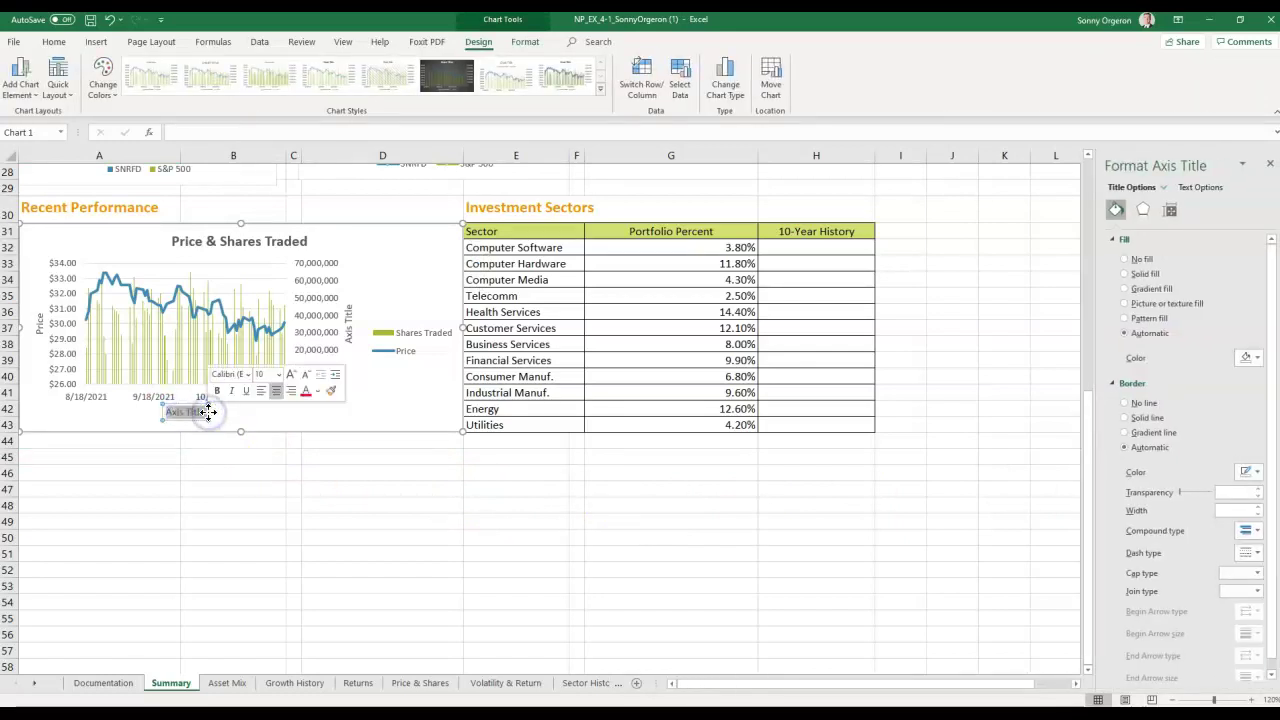
pyautogui.write('Date')
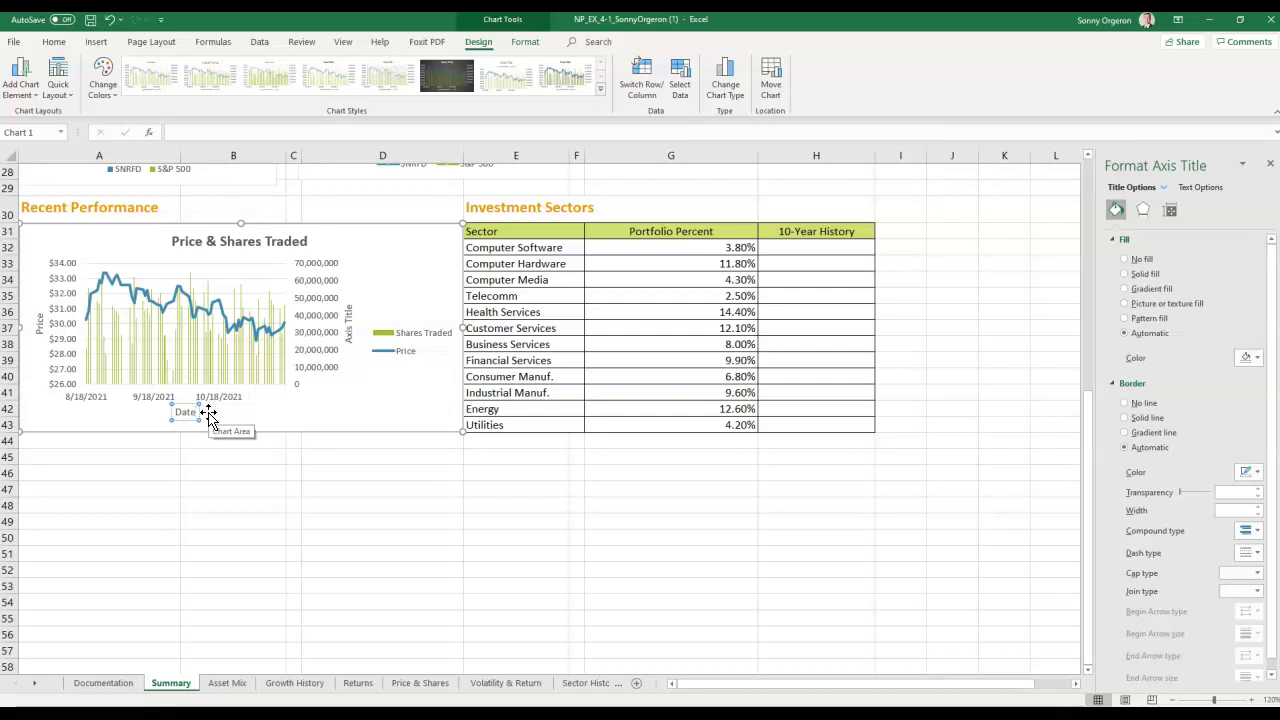
pyautogui.click(186, 486)
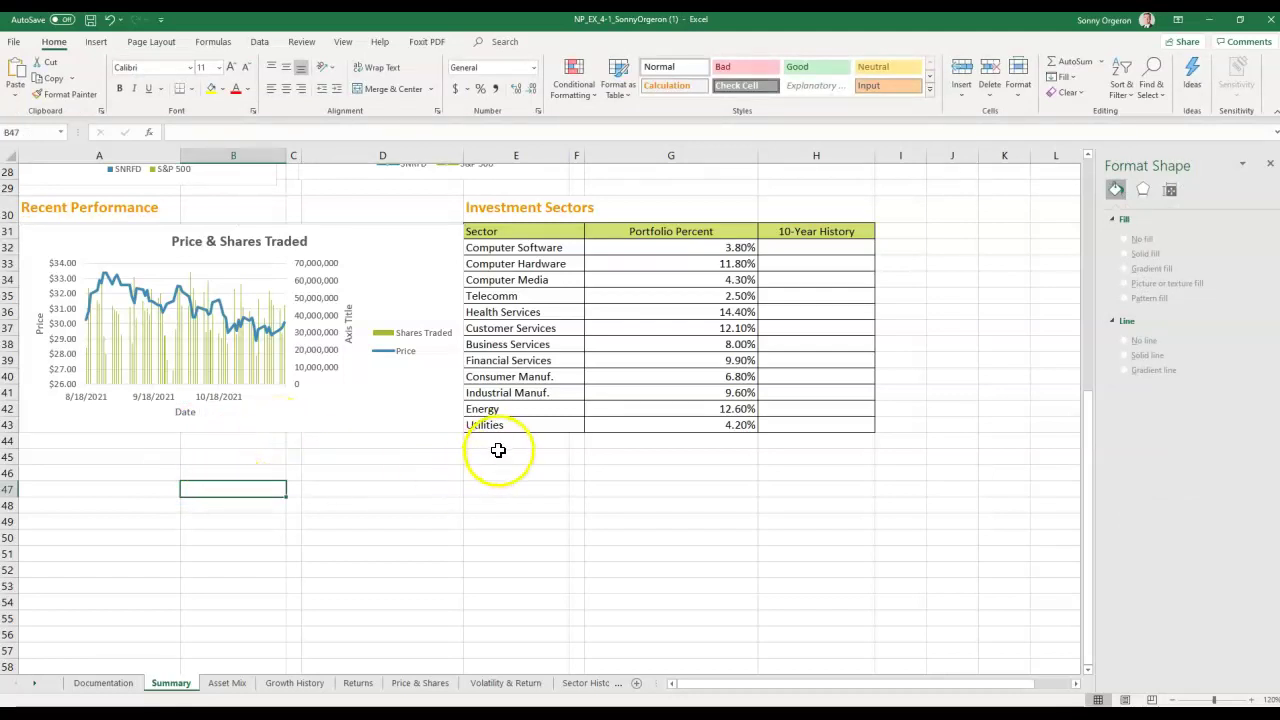
# Step: Title the chart's secondary vertical axis "Shares Traded" and rotate that title's text down
pyautogui.click(346, 330)
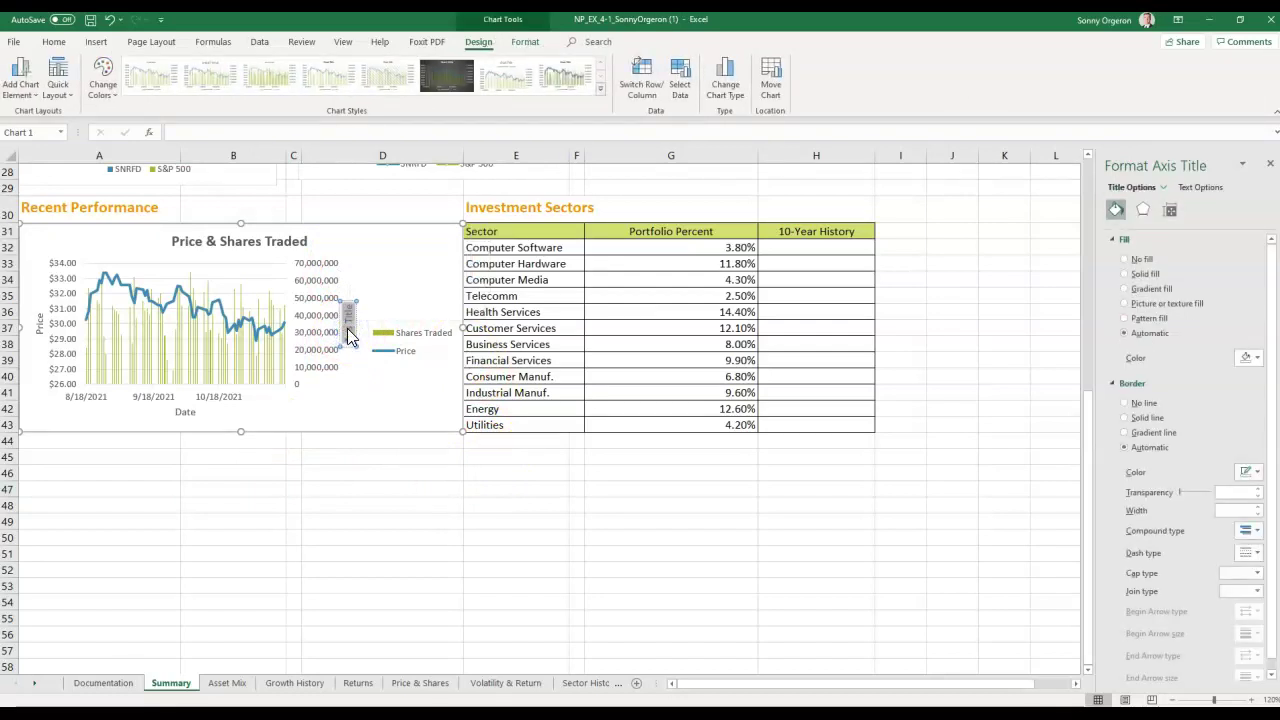
pyautogui.write('Shares Traded')
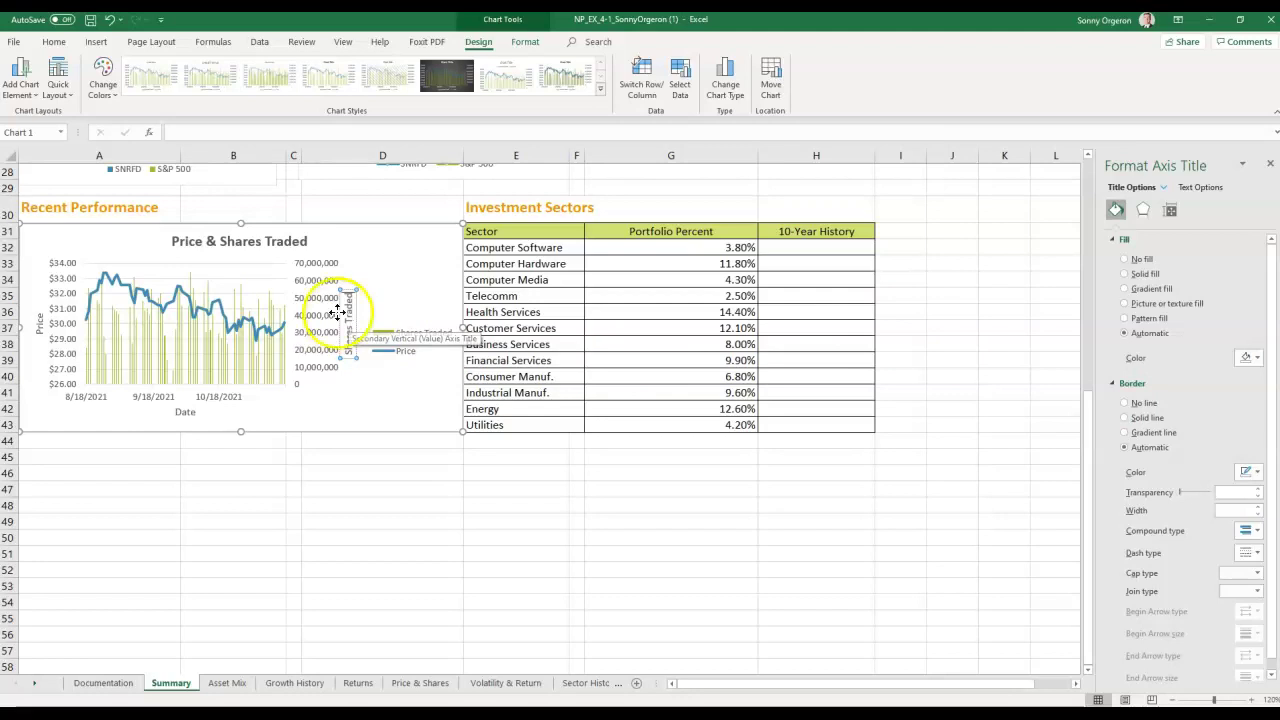
pyautogui.click(53, 42)
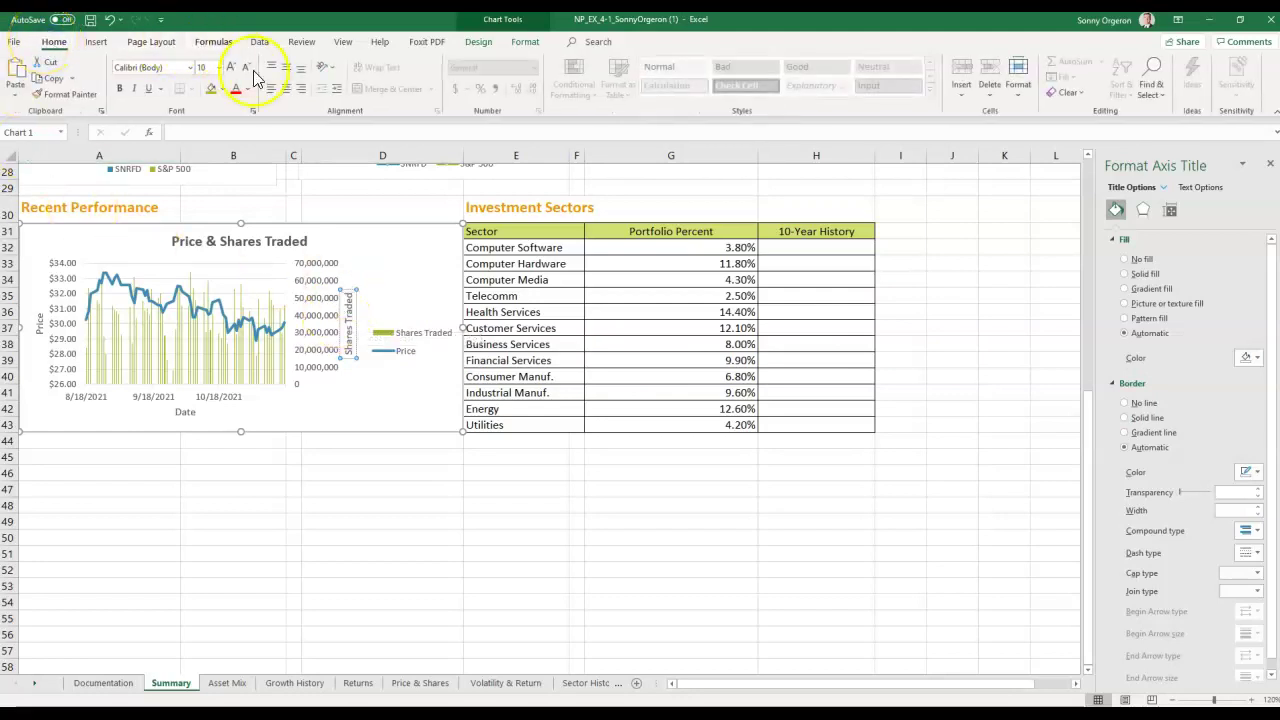
pyautogui.click(331, 70)
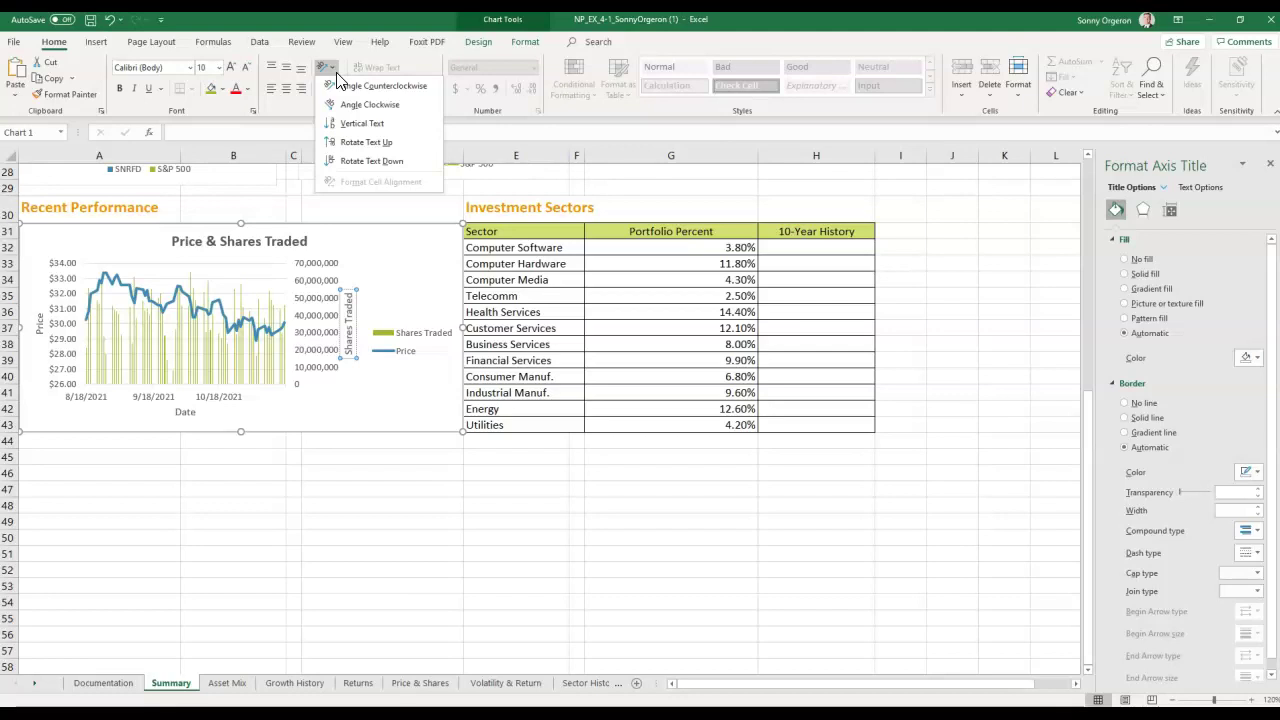
pyautogui.click(364, 162)
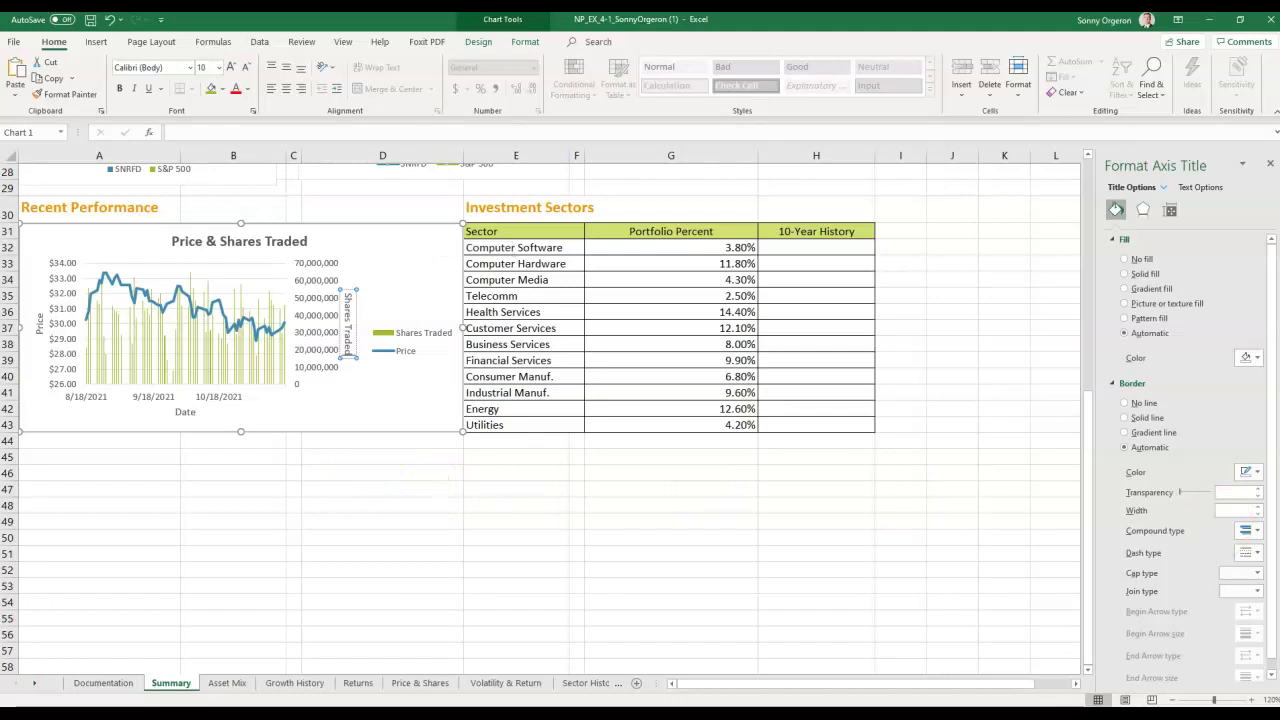
pyautogui.click(354, 540)
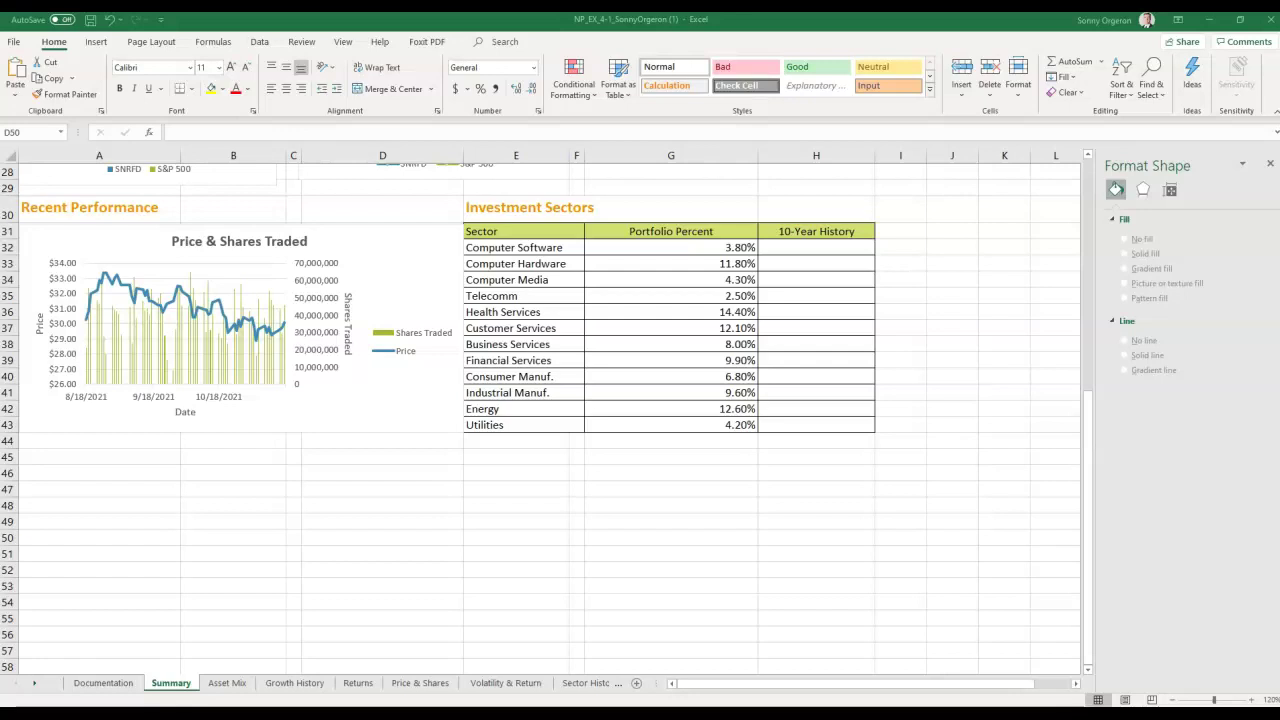
# Step: Set the maximum bound of the chart's secondary vertical axis to 1.6E8
pyautogui.click(316, 318)
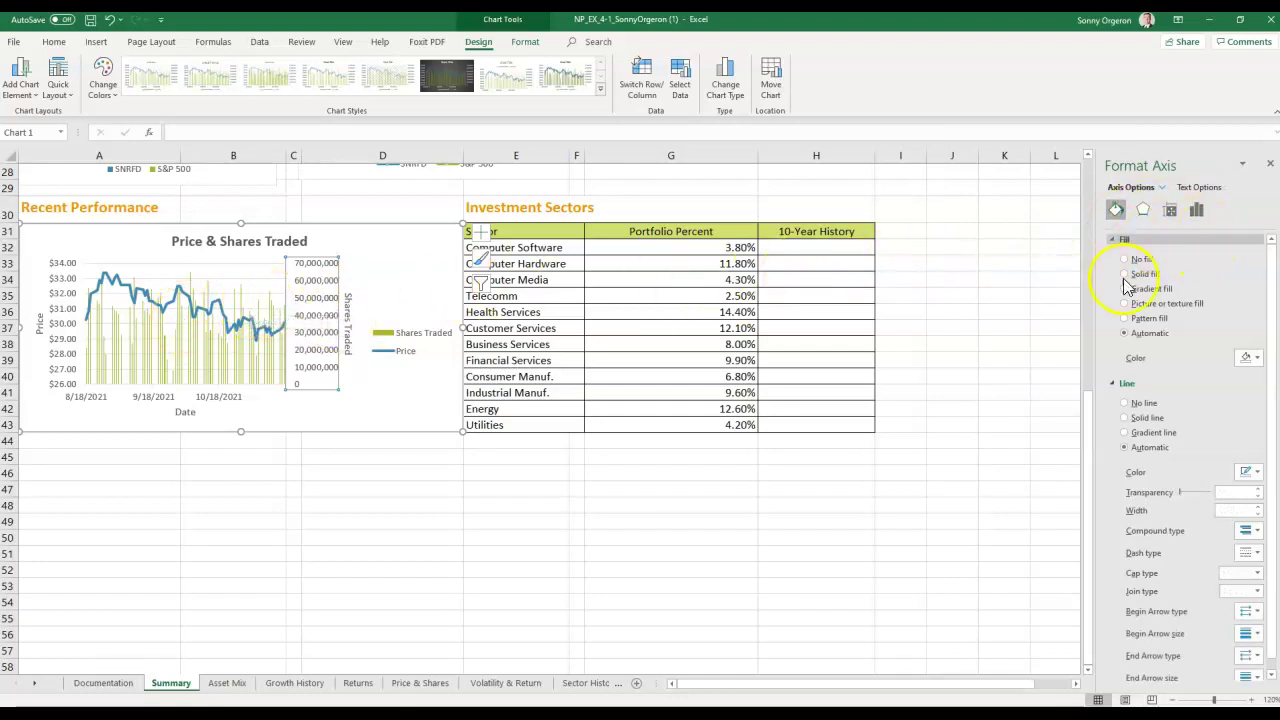
pyautogui.click(1200, 215)
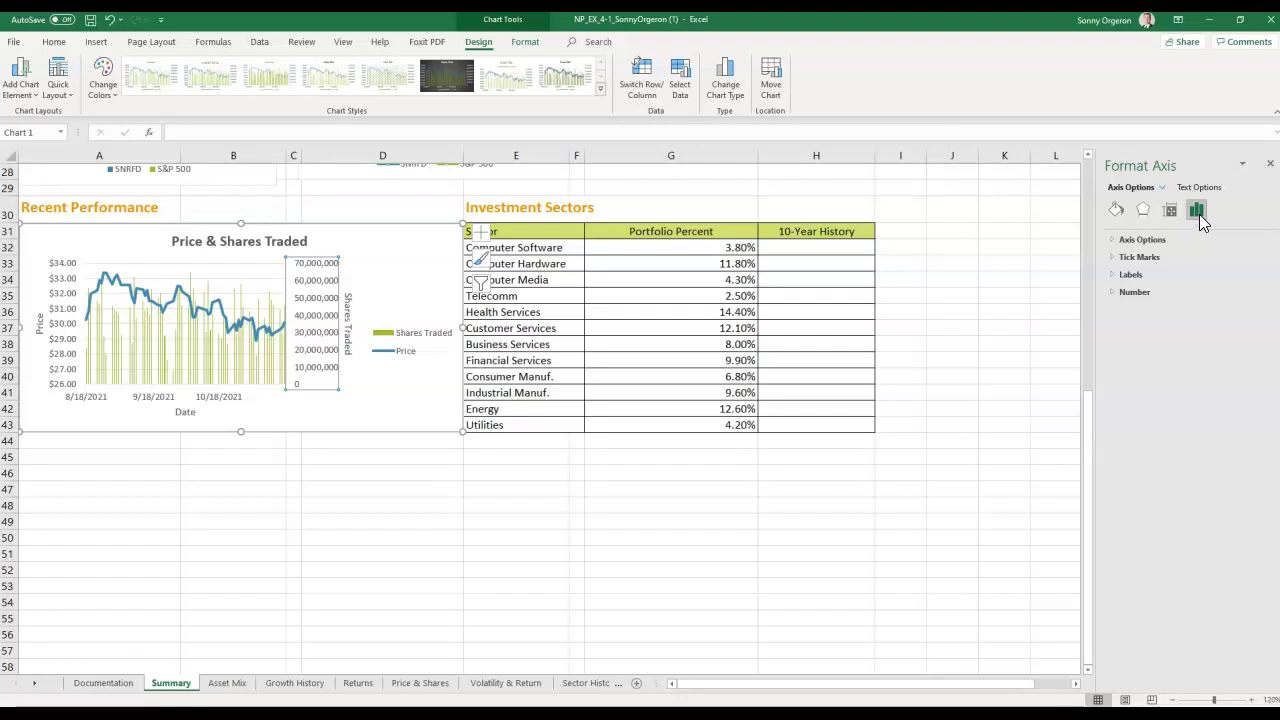
pyautogui.click(1112, 240)
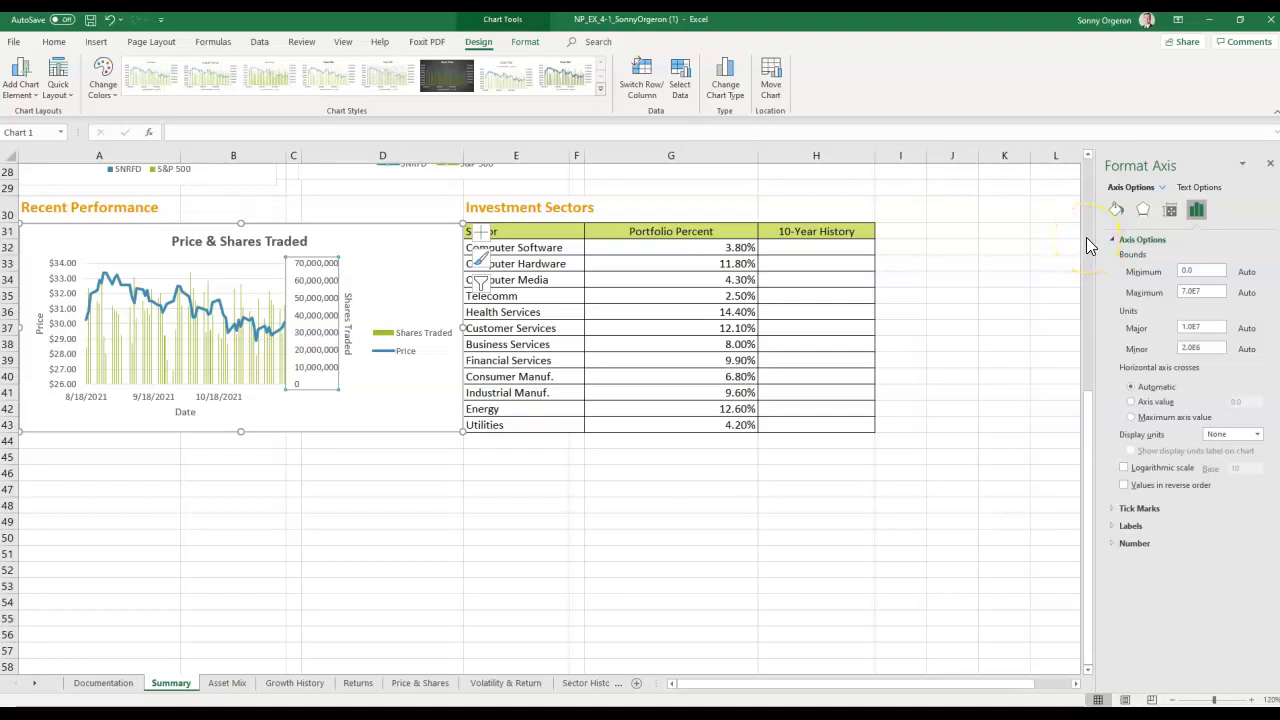
pyautogui.click(1130, 257)
pyautogui.click(1219, 292)
pyautogui.moveTo(1219, 292); pyautogui.dragTo(1171, 290)
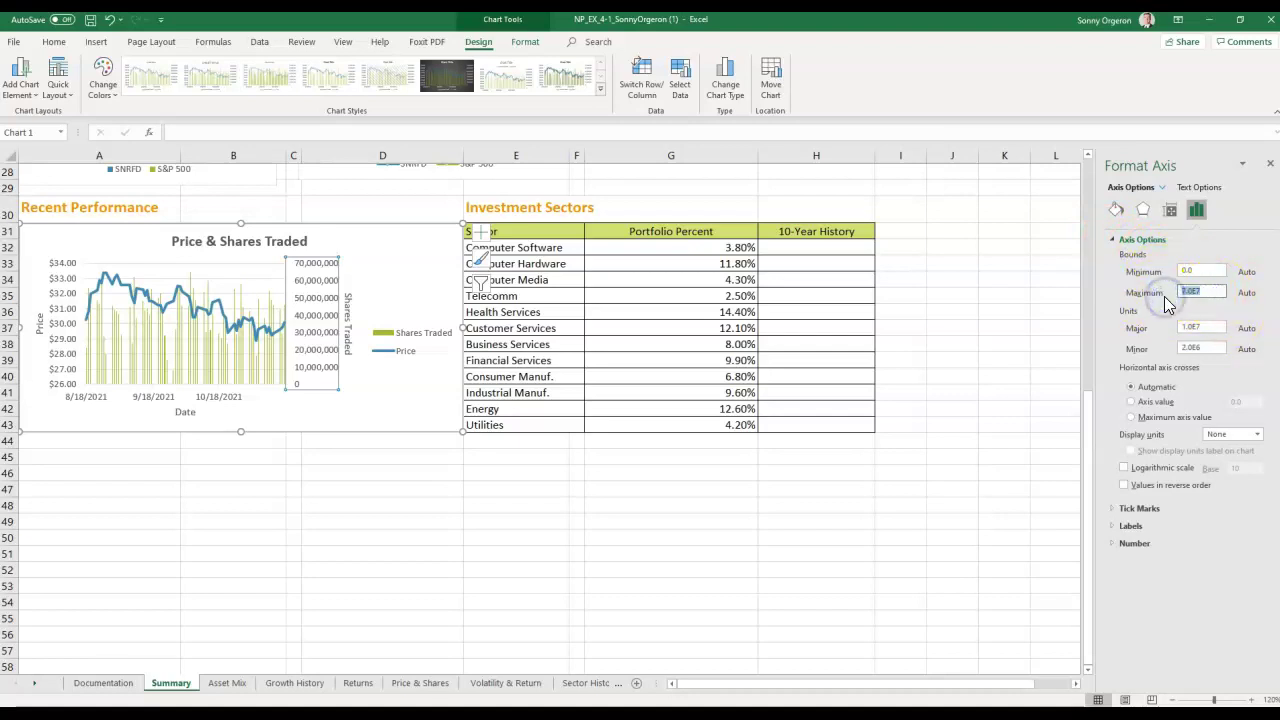
pyautogui.write('1.6')
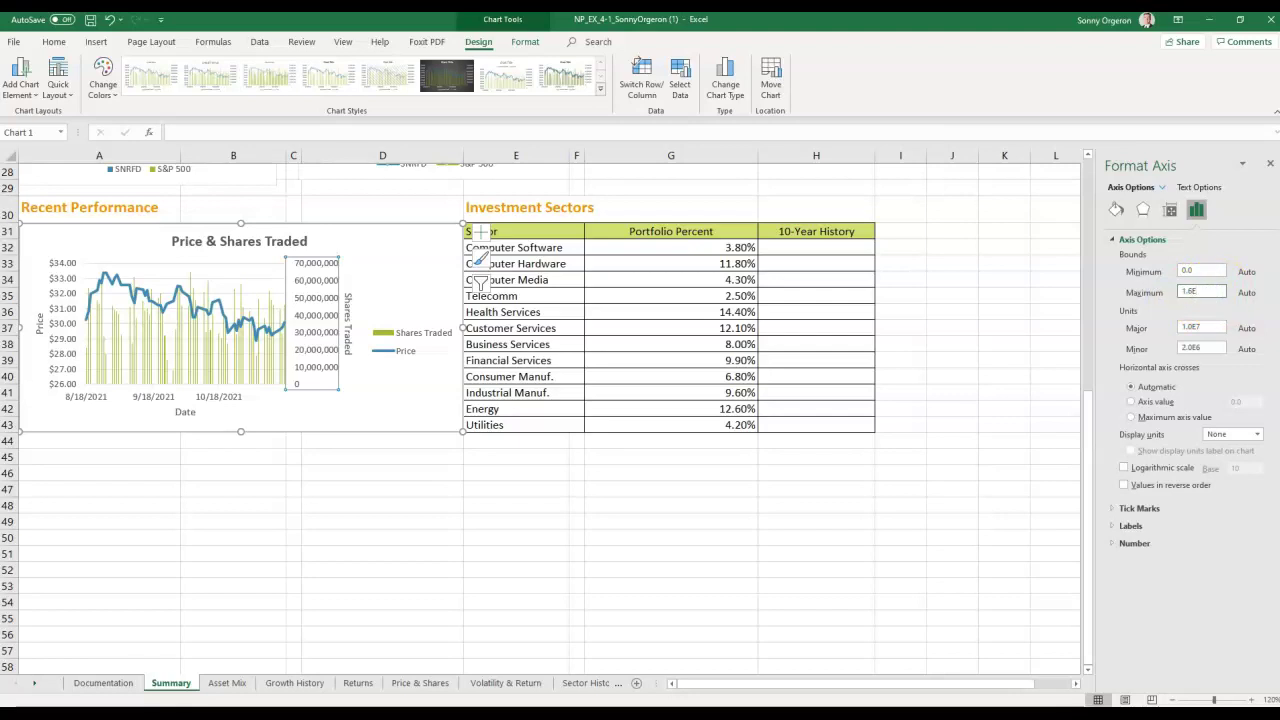
pyautogui.write('E08')
pyautogui.press('Return')
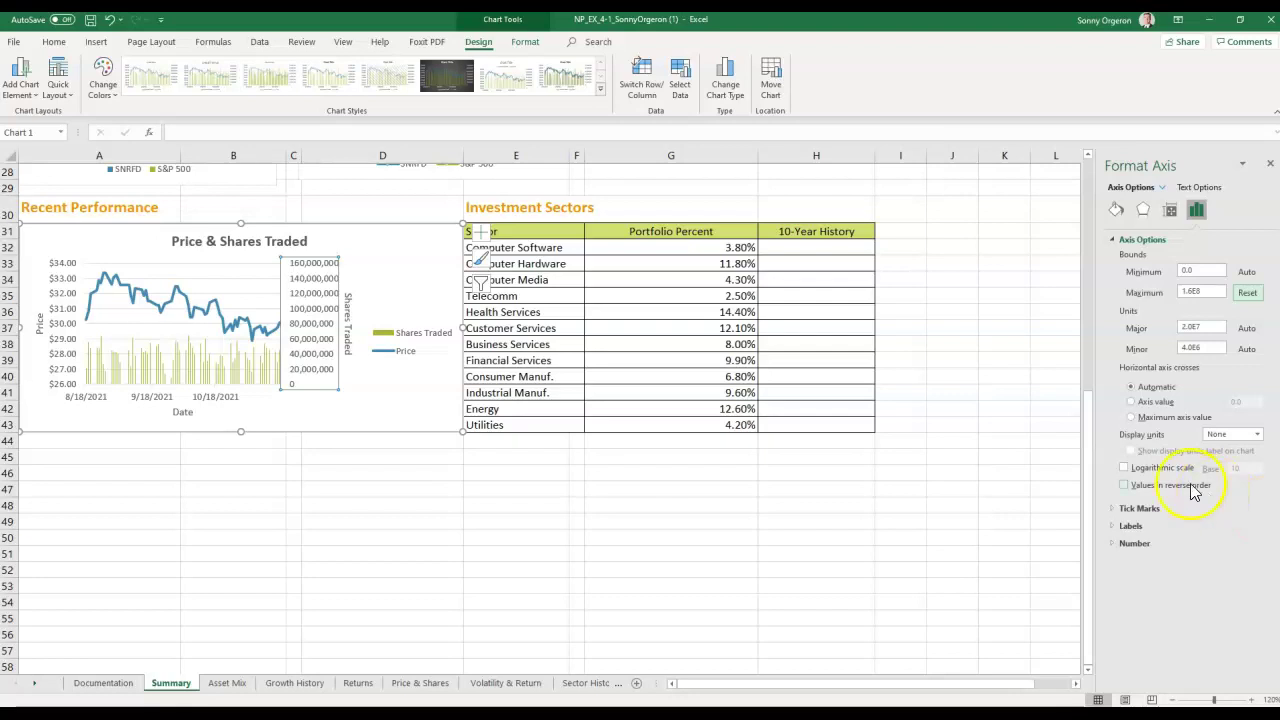
# Step: Set the secondary vertical axis display units to Millions and close the axis formatting settings
pyautogui.click(1258, 436)
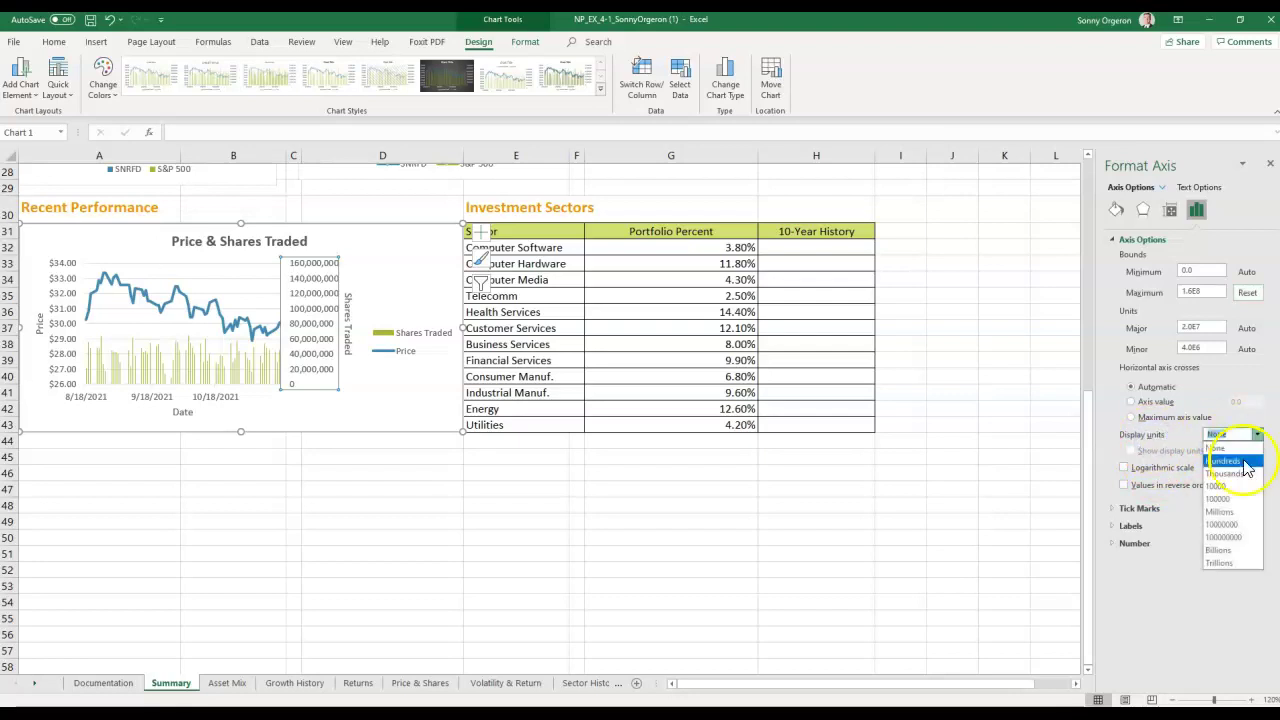
pyautogui.click(1237, 514)
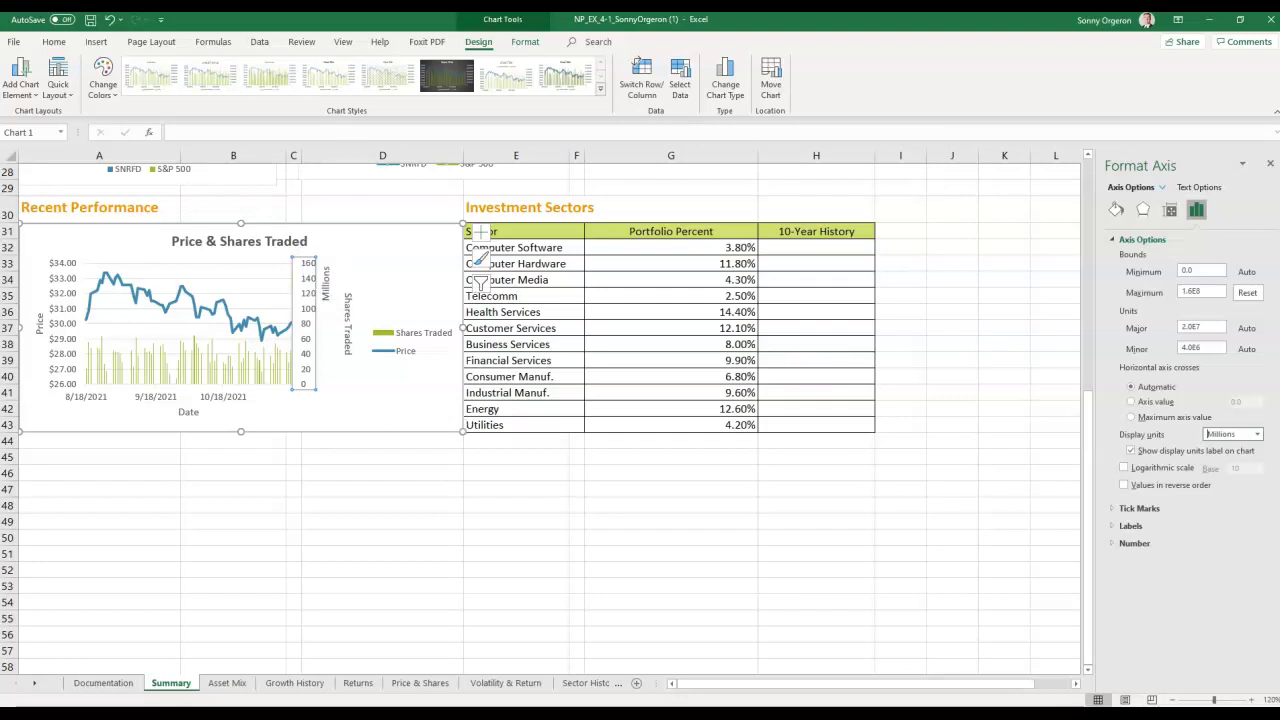
pyautogui.click(1271, 164)
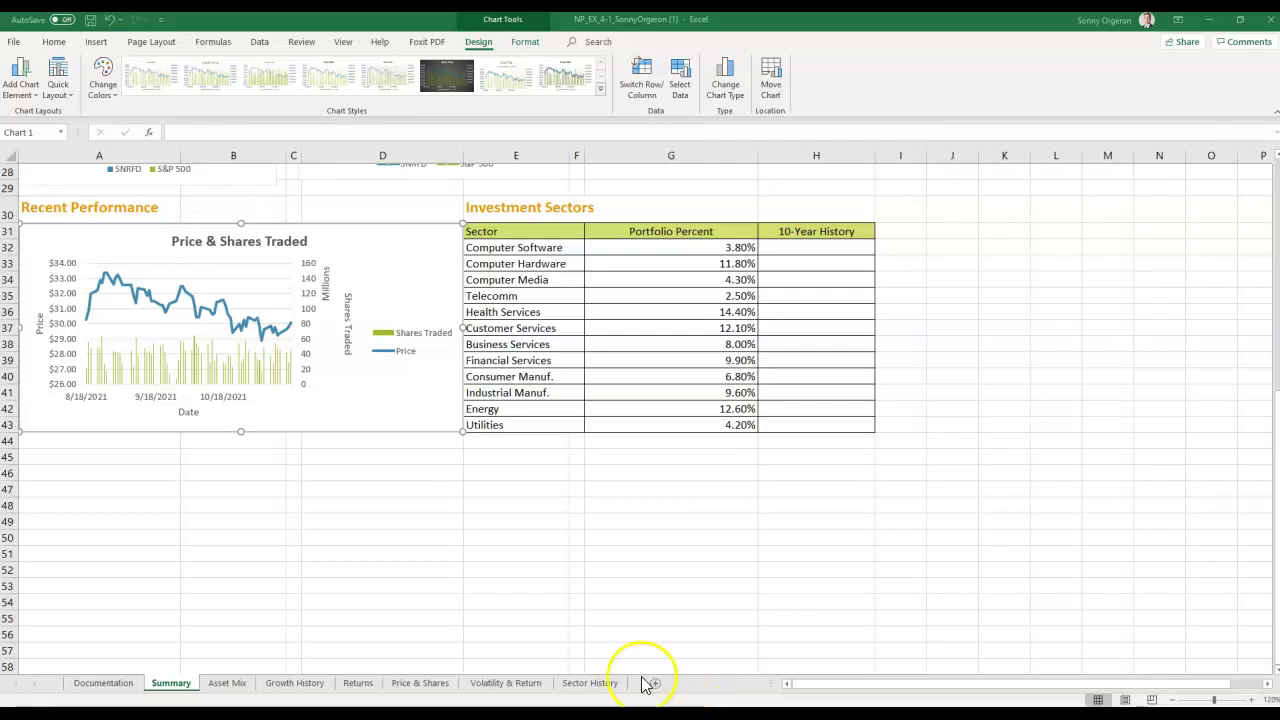
# Step: Insert a recommended Scatter chart from the range A5:C7 on the Volatility & Return sheet
pyautogui.click(512, 686)
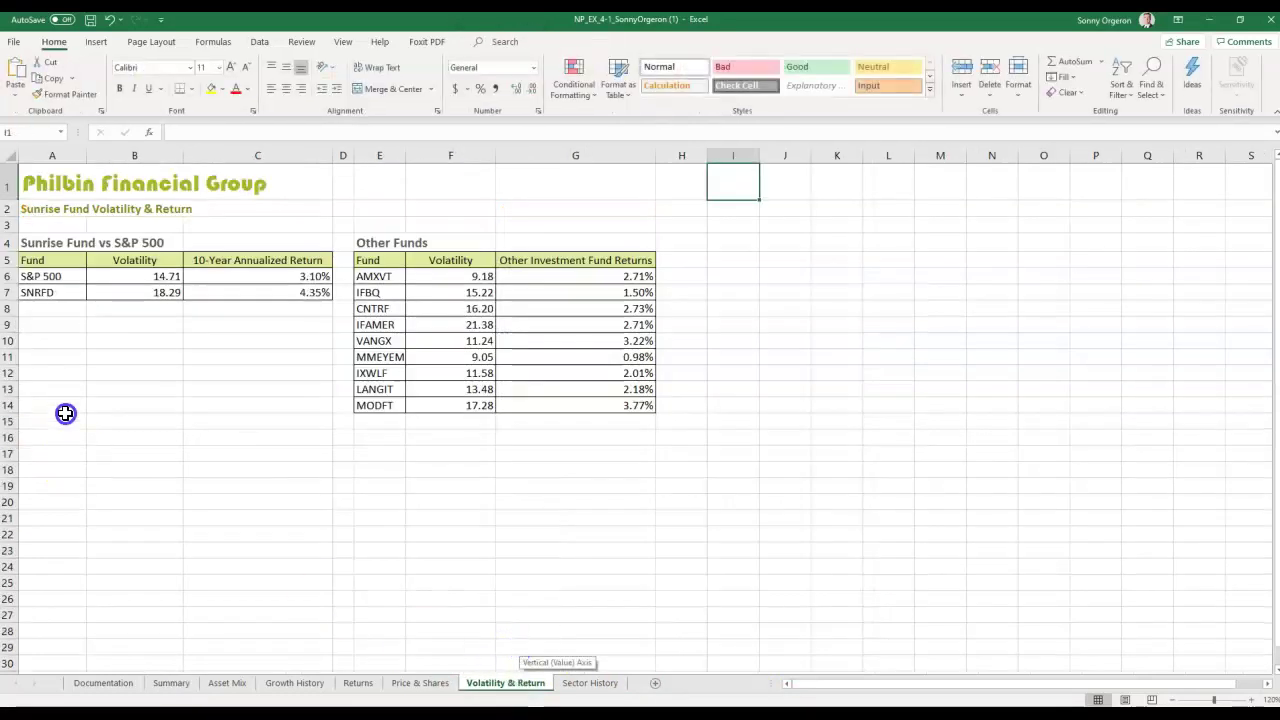
pyautogui.moveTo(40, 263); pyautogui.dragTo(257, 299)
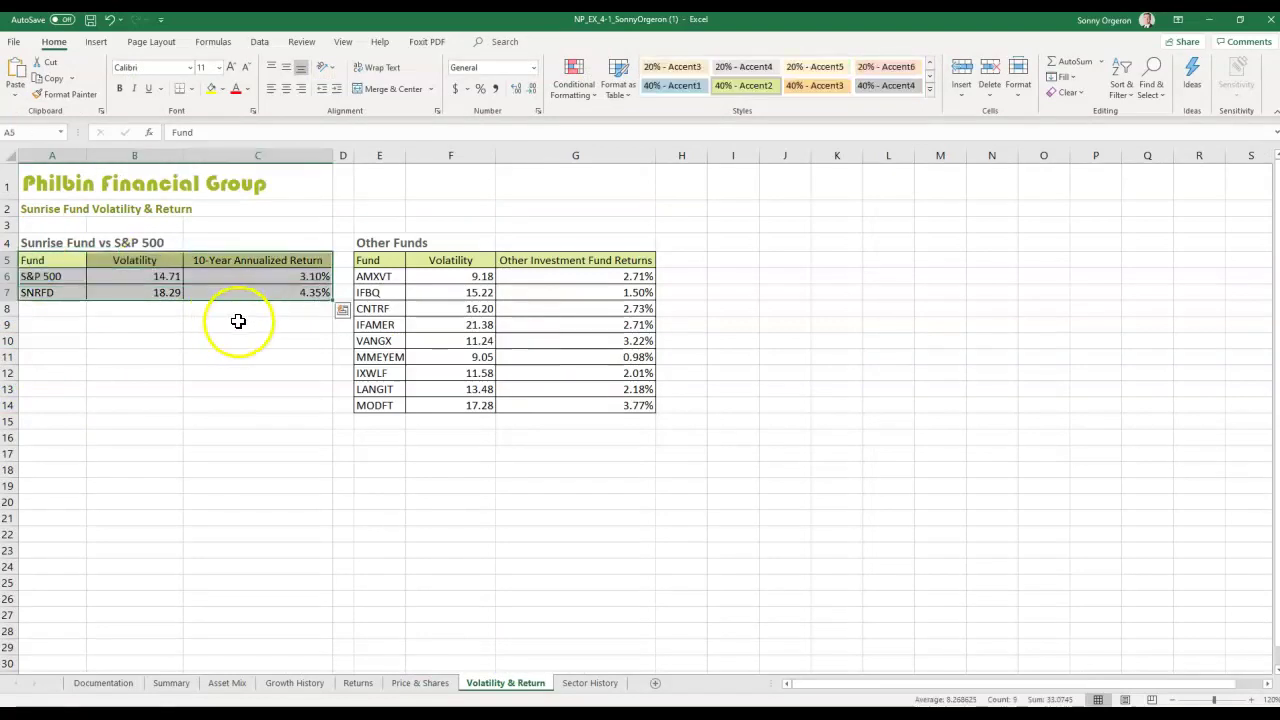
pyautogui.click(98, 42)
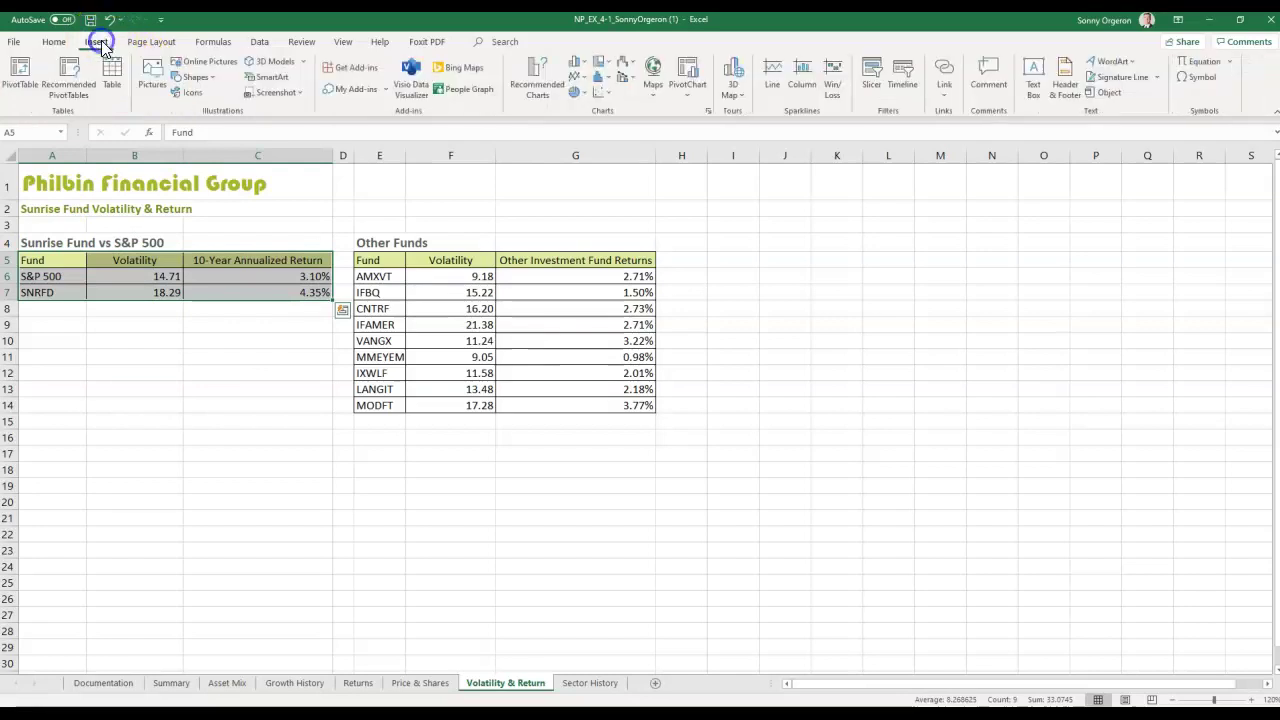
pyautogui.click(553, 78)
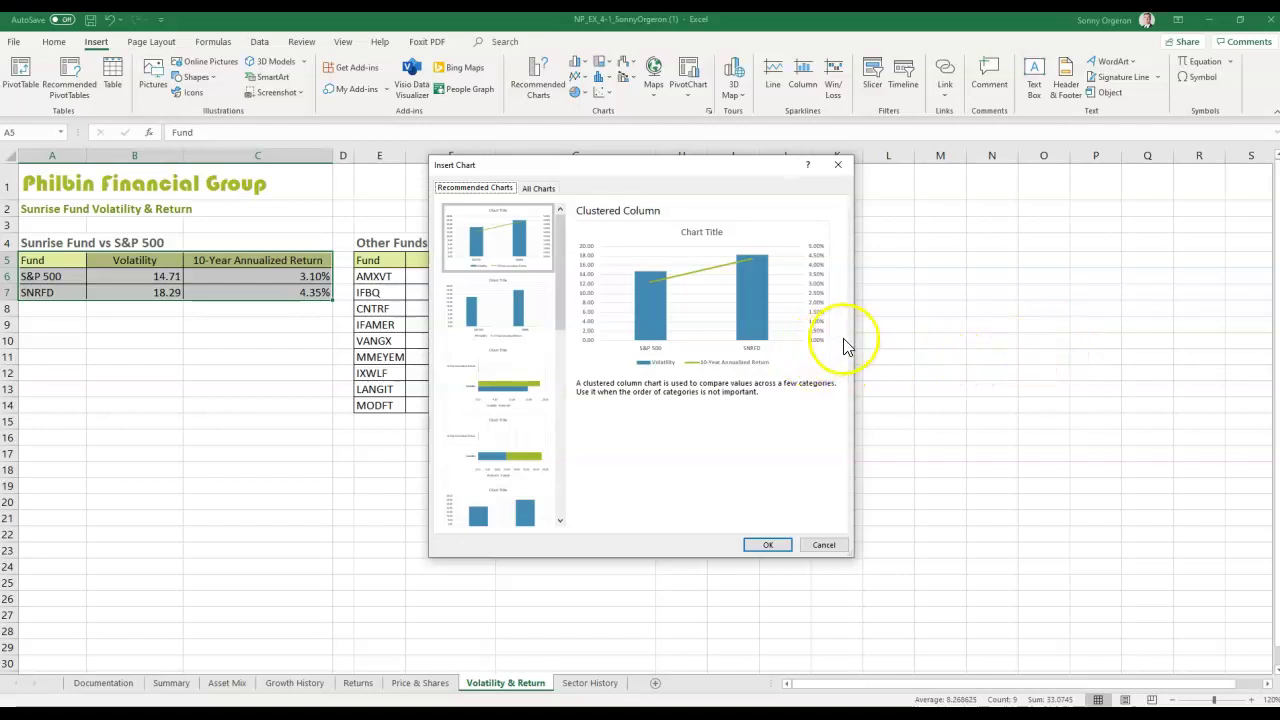
pyautogui.scroll(-4, 505, 335)
pyautogui.scroll(4, 505, 335)
pyautogui.scroll(-4, 505, 480)
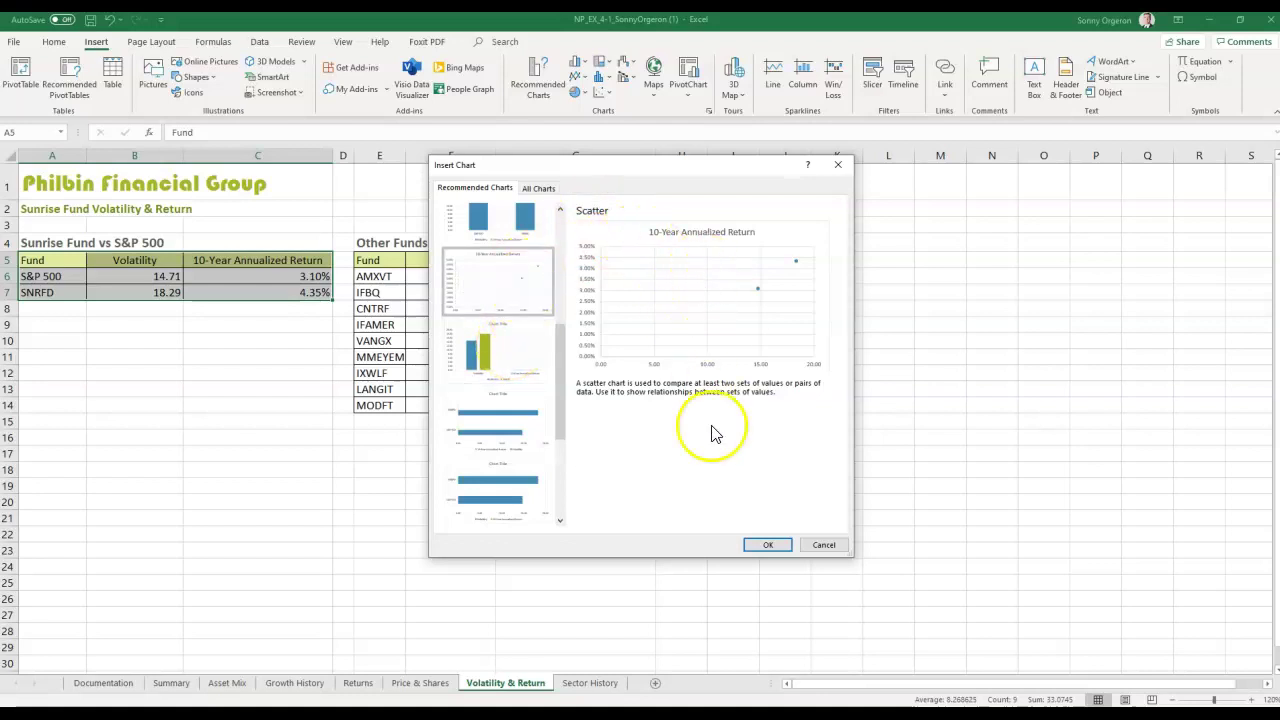
pyautogui.click(767, 545)
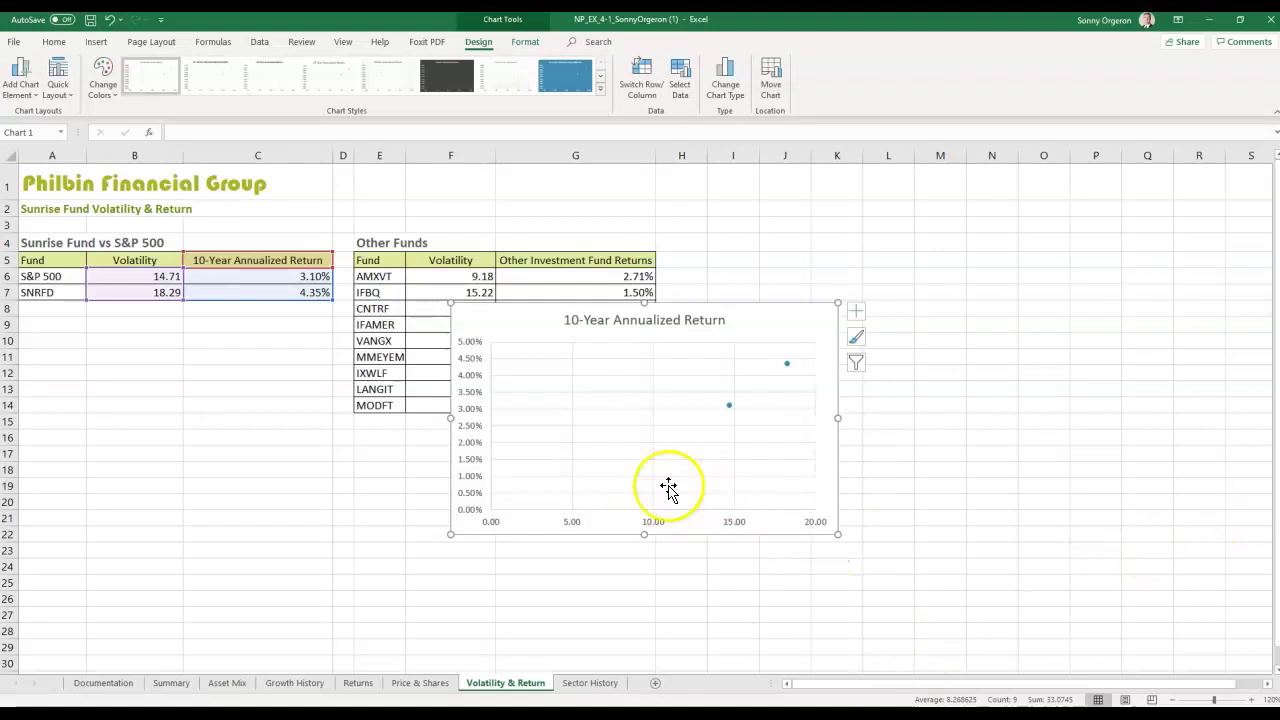
# Step: Move the 10-Year Annualized Return scatter chart to the Summary sheet as an object
pyautogui.rightClick(483, 319)
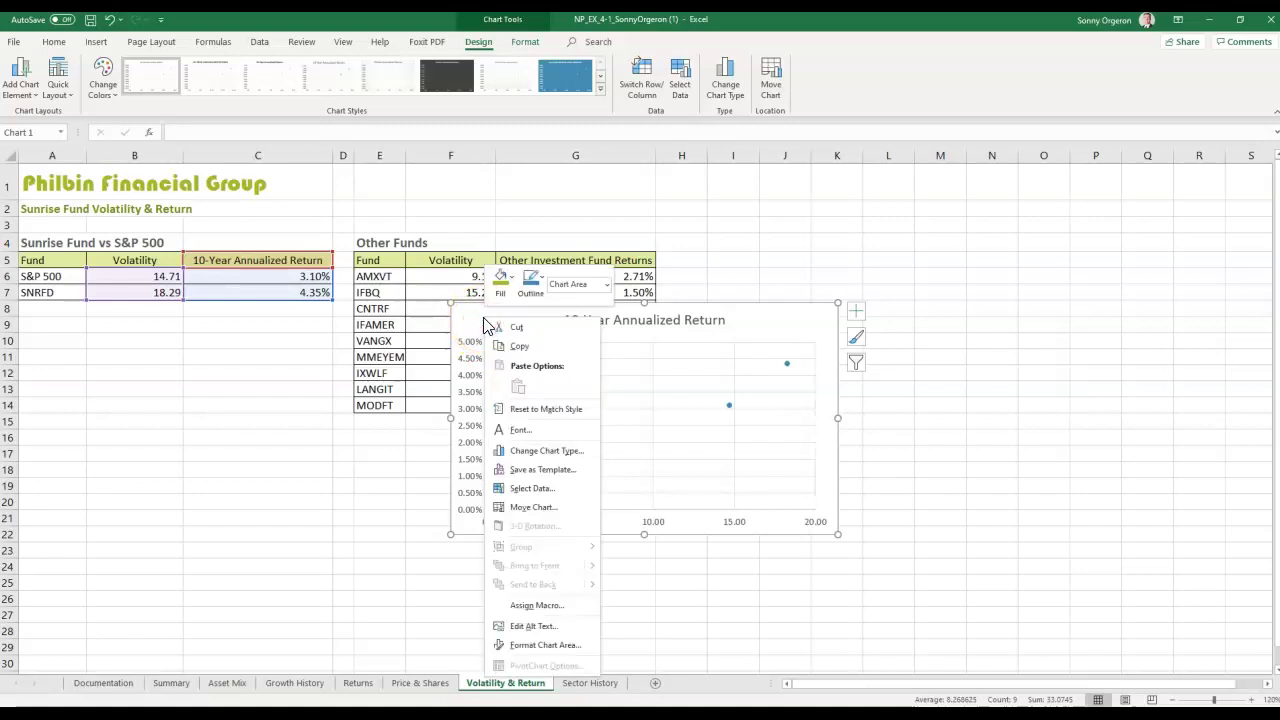
pyautogui.click(533, 506)
pyautogui.click(532, 515)
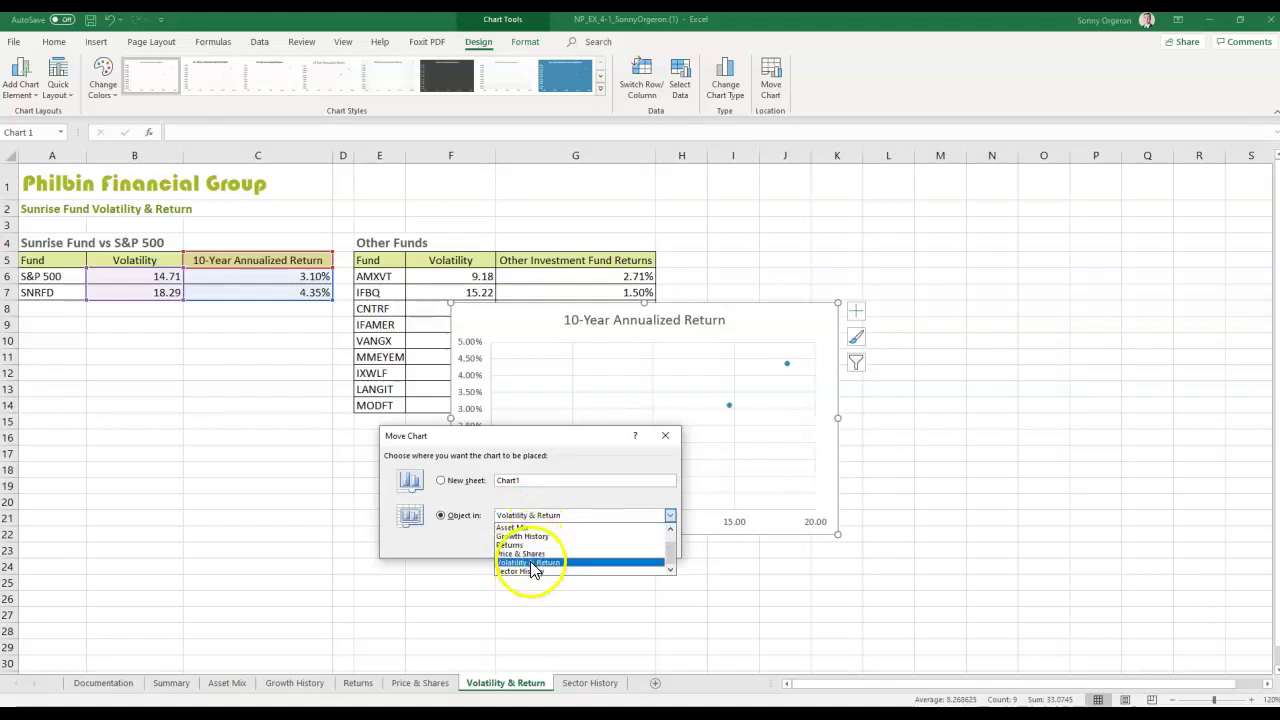
pyautogui.scroll(3, 535, 560)
pyautogui.click(535, 537)
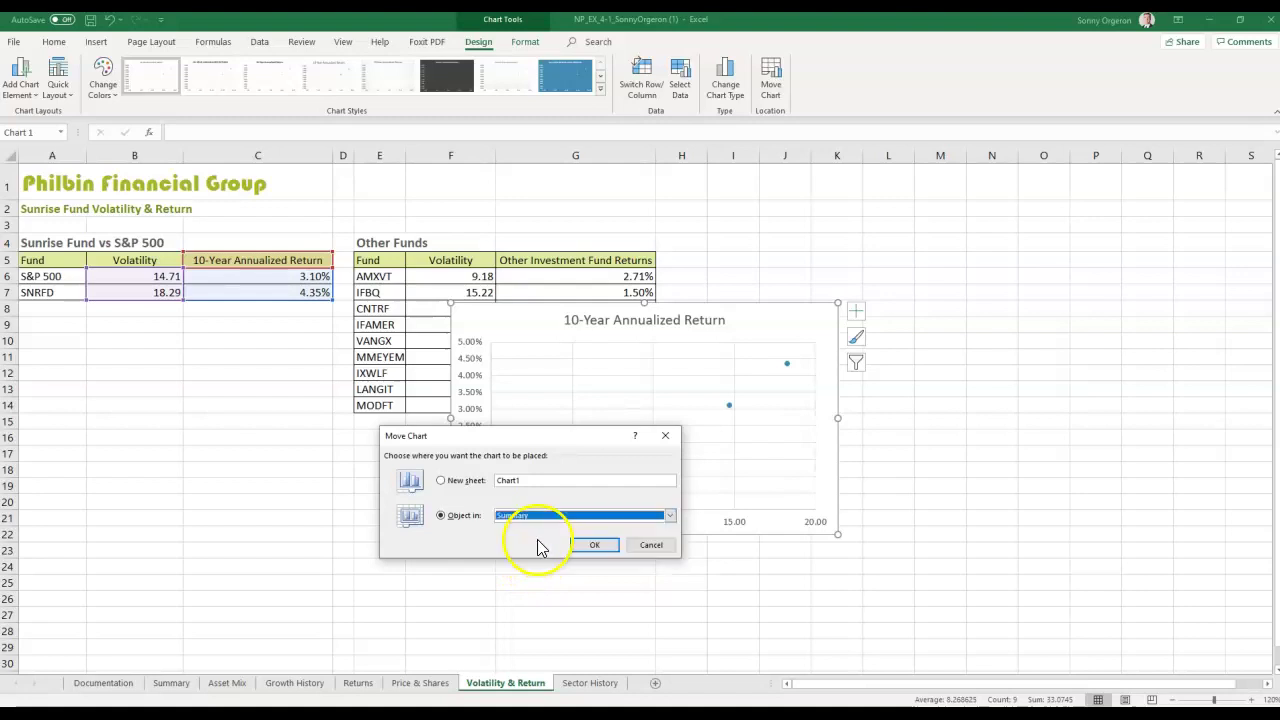
pyautogui.click(590, 546)
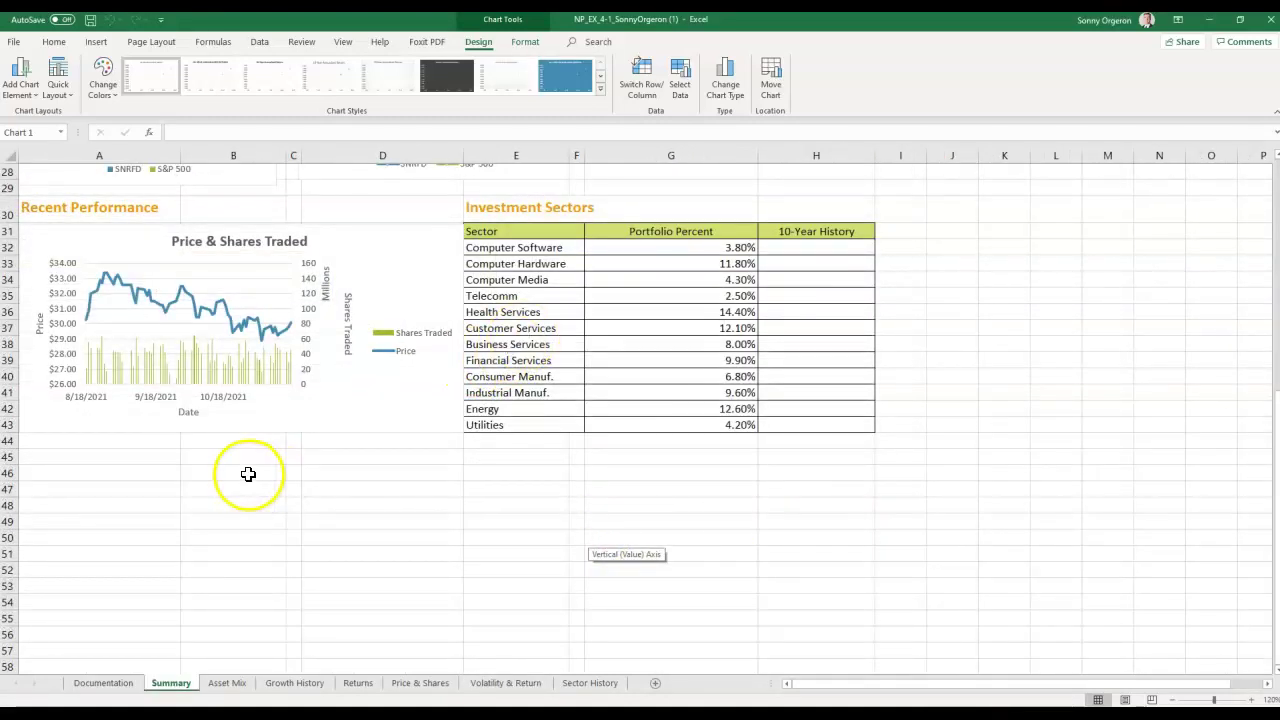
pyautogui.click(73, 235)
pyautogui.moveTo(73, 235); pyautogui.dragTo(320, 337)
pyautogui.scroll(5, 314, 337)
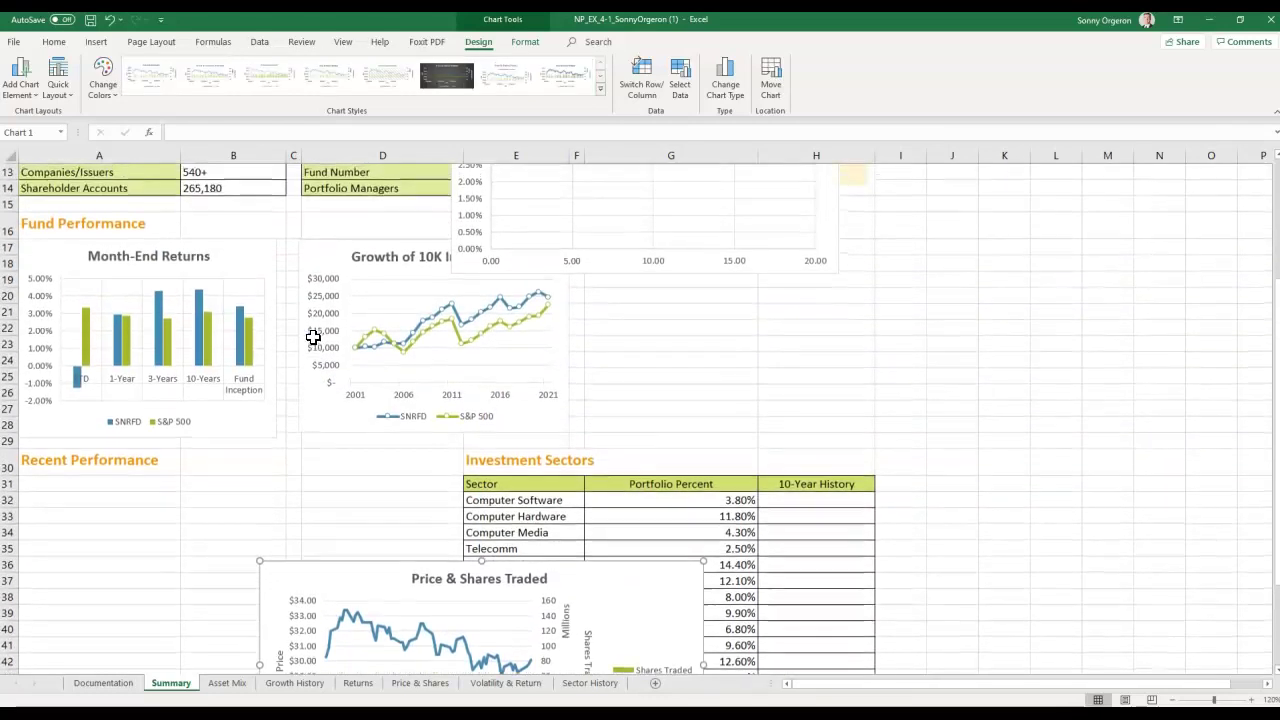
pyautogui.moveTo(323, 571); pyautogui.dragTo(669, 298)
pyautogui.scroll(1, 672, 305)
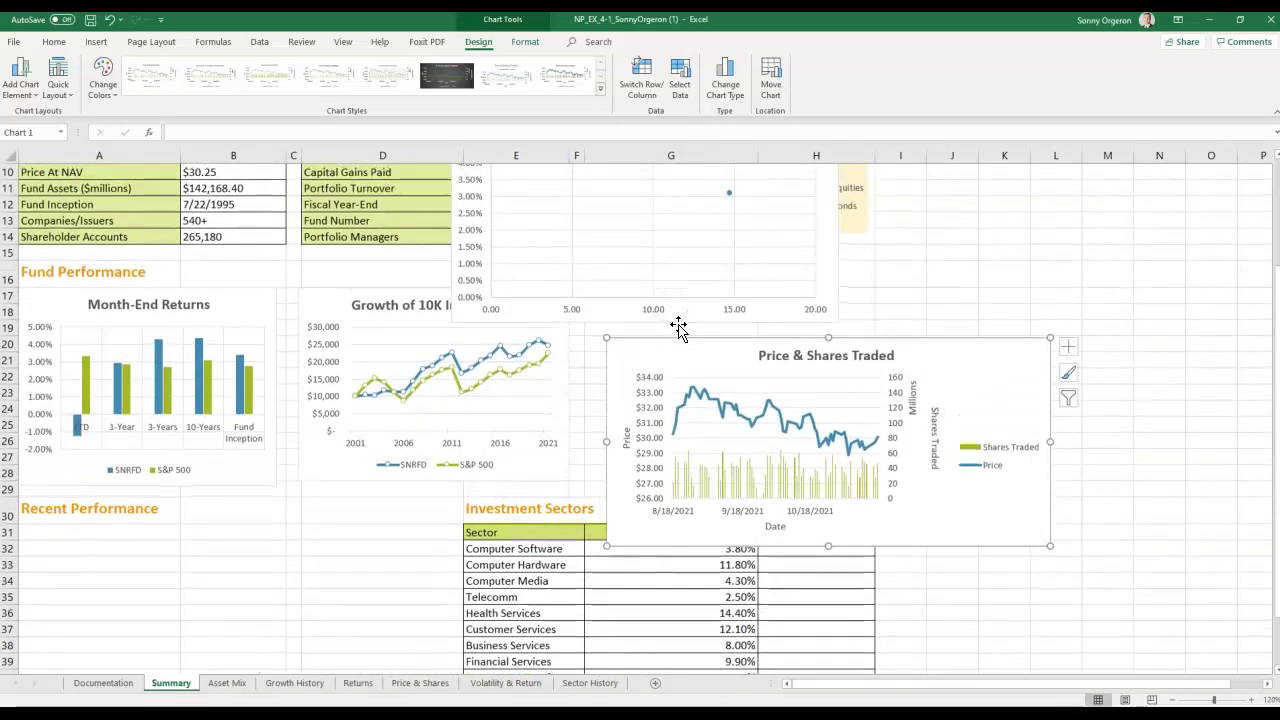
pyautogui.click(109, 19)
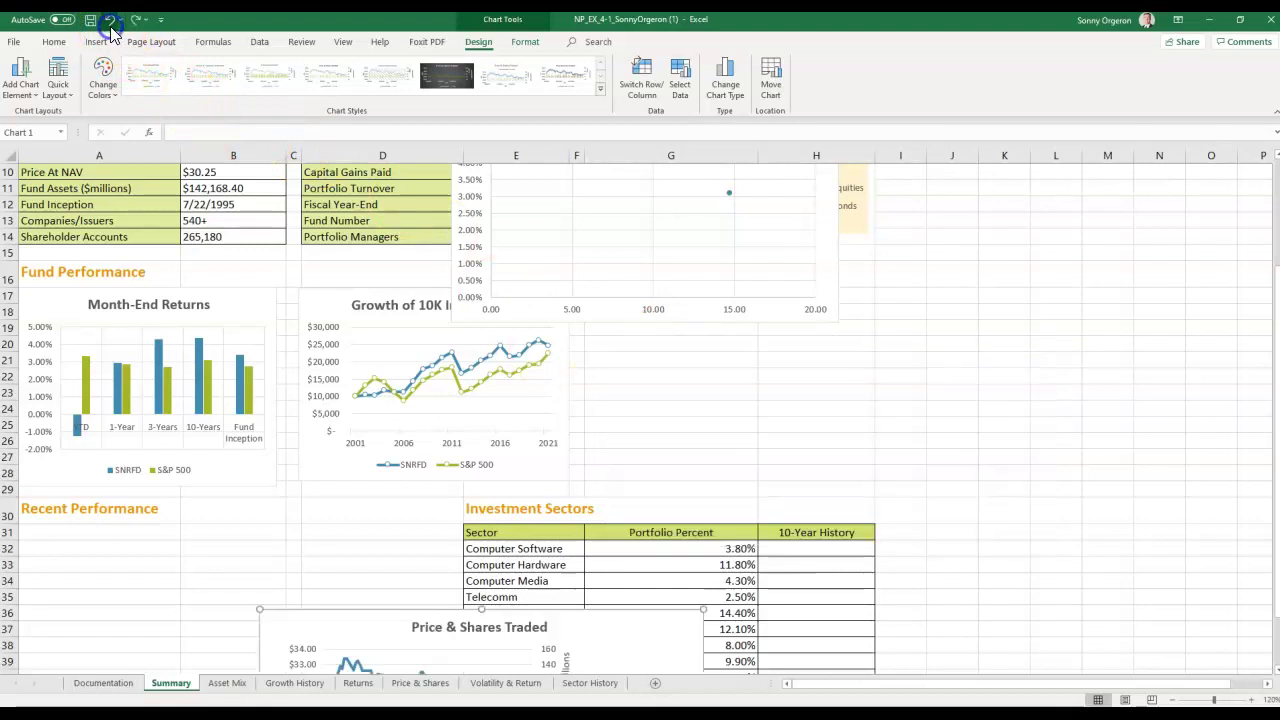
pyautogui.click(110, 28)
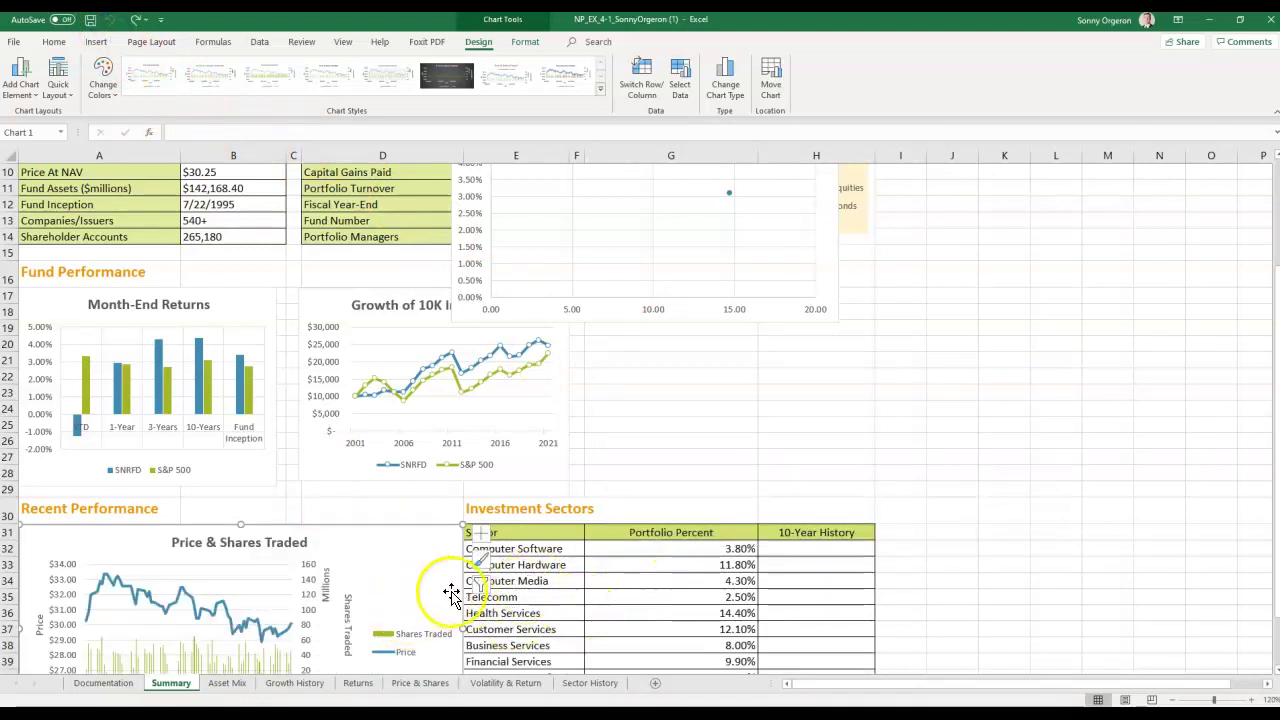
pyautogui.scroll(-3, 406, 551)
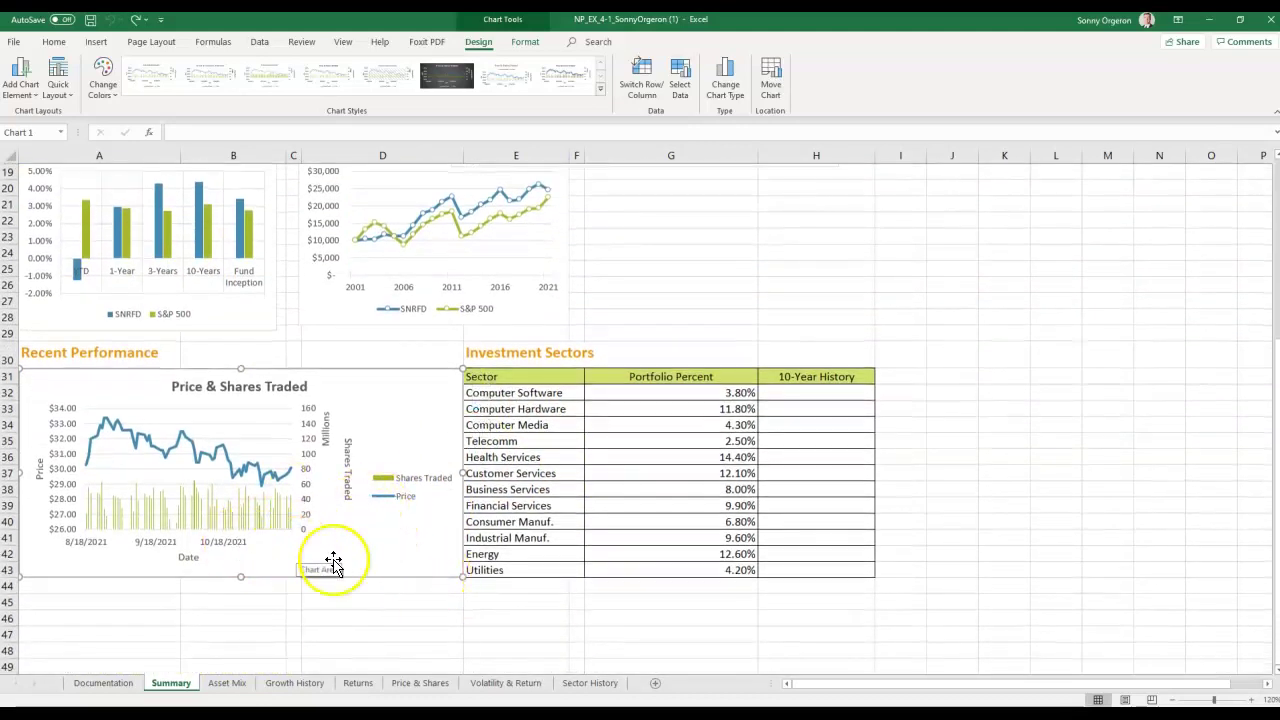
# Step: Move the 10-Year Annualized Return scatter chart so its upper corner sits at cell G17, beside the Growth of 10K Investment chart
pyautogui.scroll(2, 331, 563)
pyautogui.scroll(3, 334, 563)
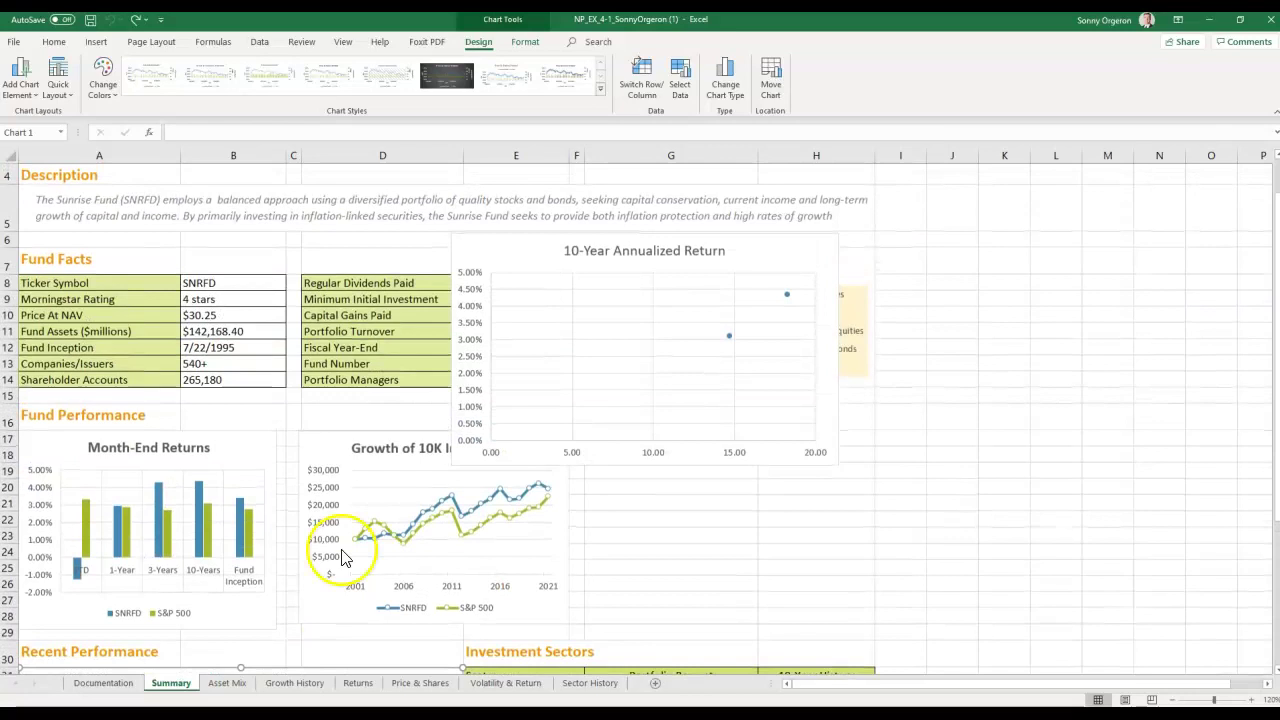
pyautogui.scroll(1, 426, 449)
pyautogui.scroll(-1, 490, 357)
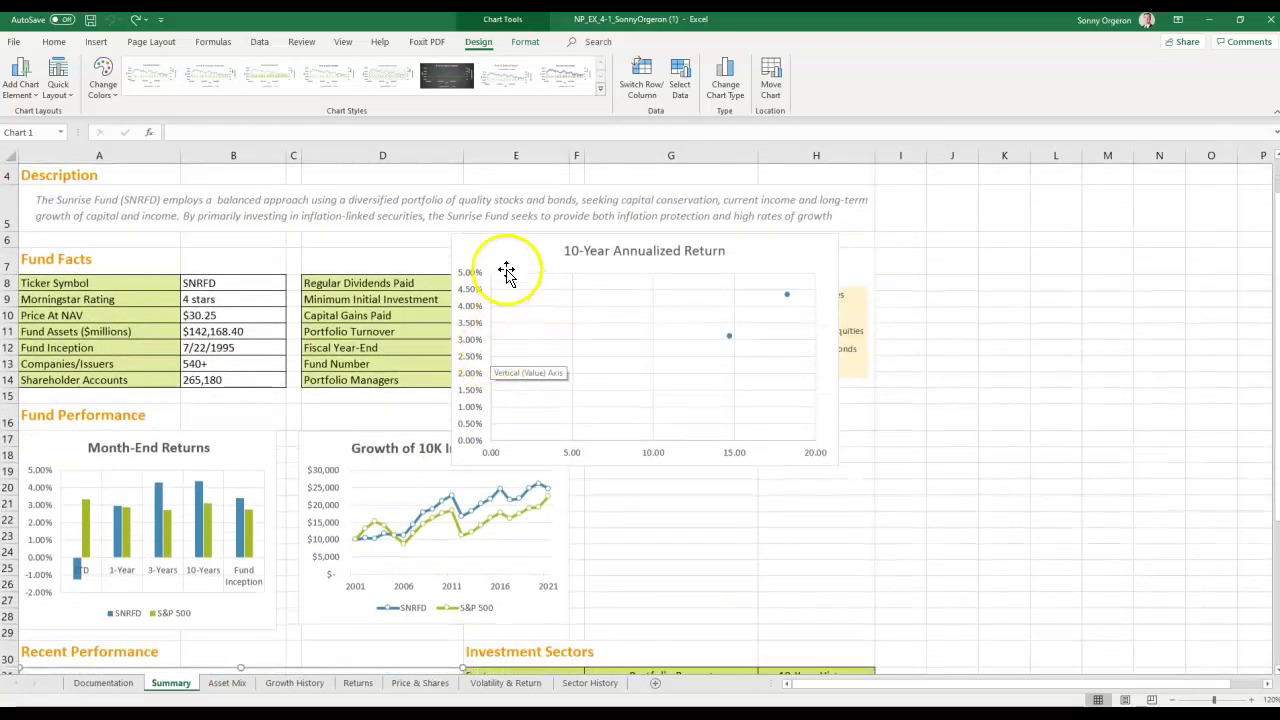
pyautogui.click(489, 250)
pyautogui.moveTo(489, 250); pyautogui.dragTo(626, 449)
# Step: Resize the 10-Year Annualized Return chart to fit the cell range G17:H28
pyautogui.scroll(-2, 1014, 531)
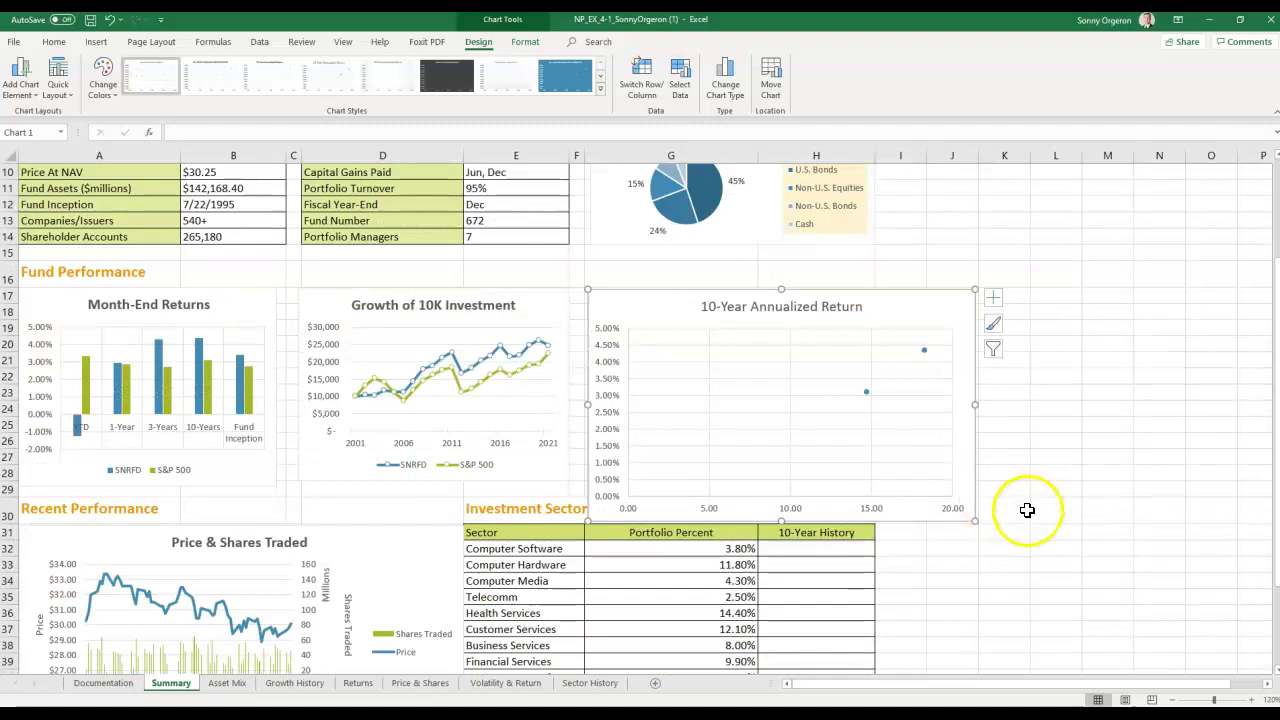
pyautogui.press('alt')
pyautogui.moveTo(974, 517); pyautogui.dragTo(873, 478)
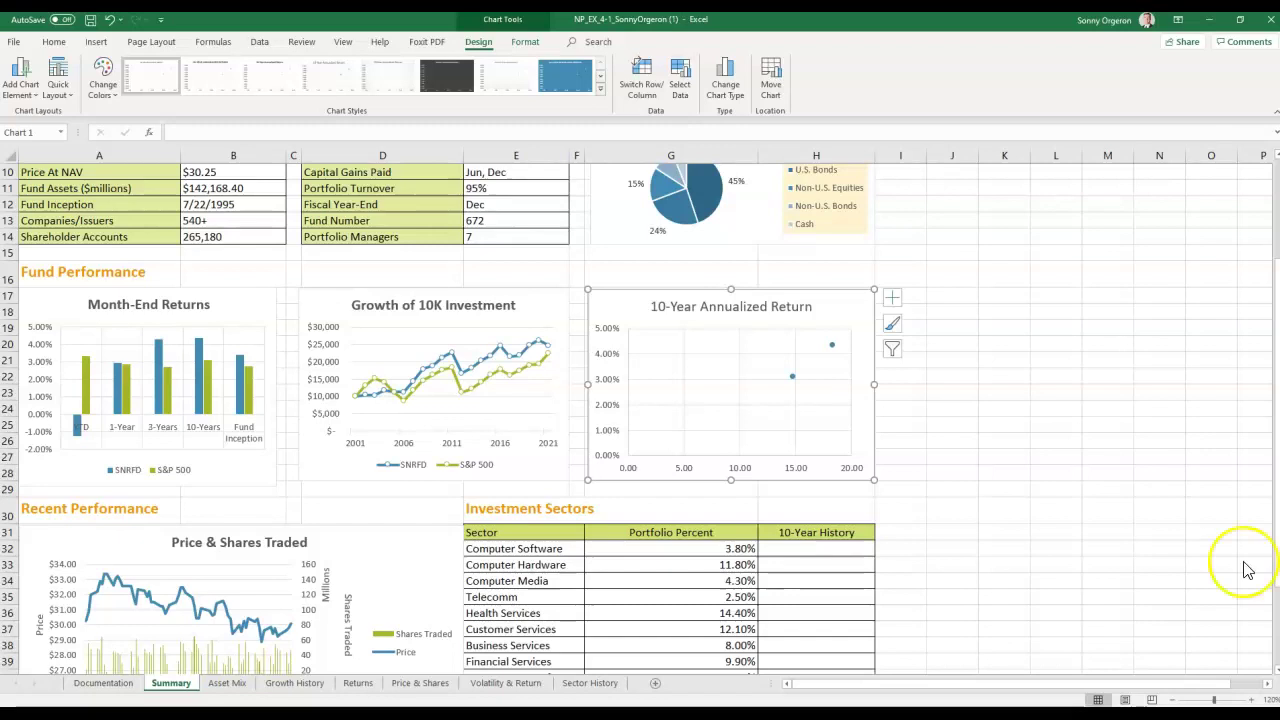
# Step: Set the maximum bound of the scatter chart's vertical axis to 0.06
pyautogui.click(606, 357)
pyautogui.doubleClick(606, 357)
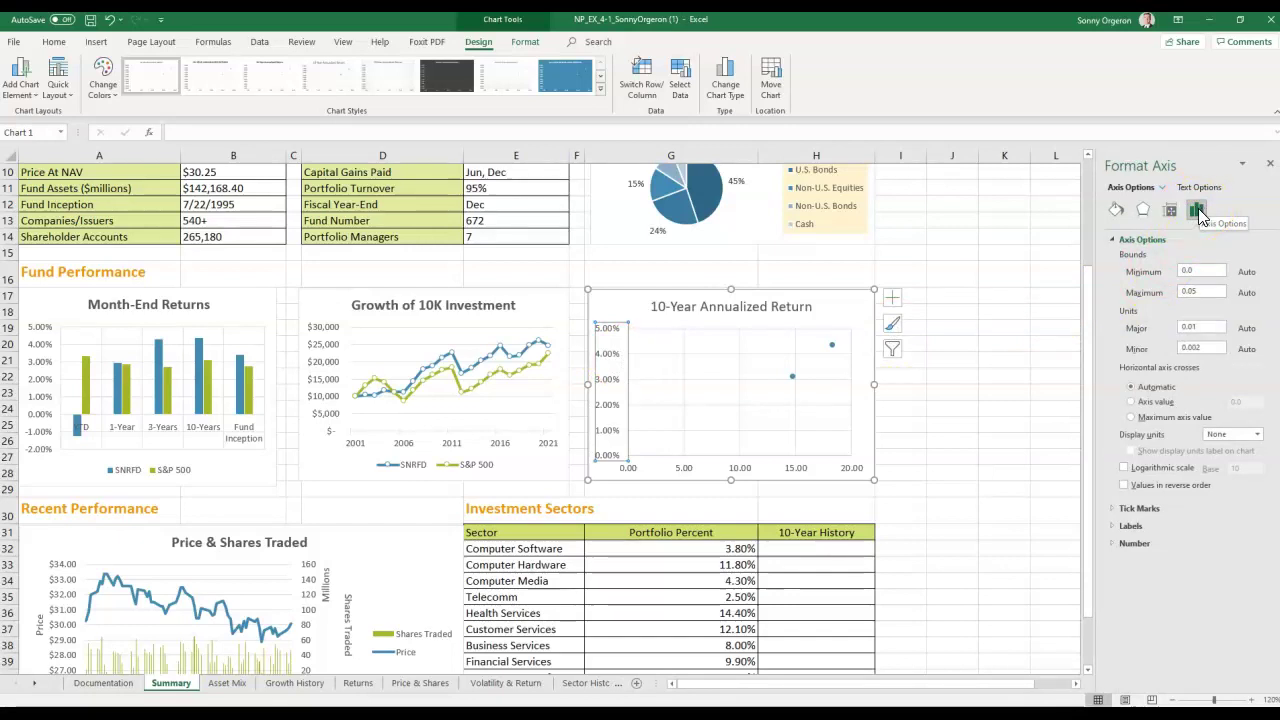
pyautogui.click(1182, 352)
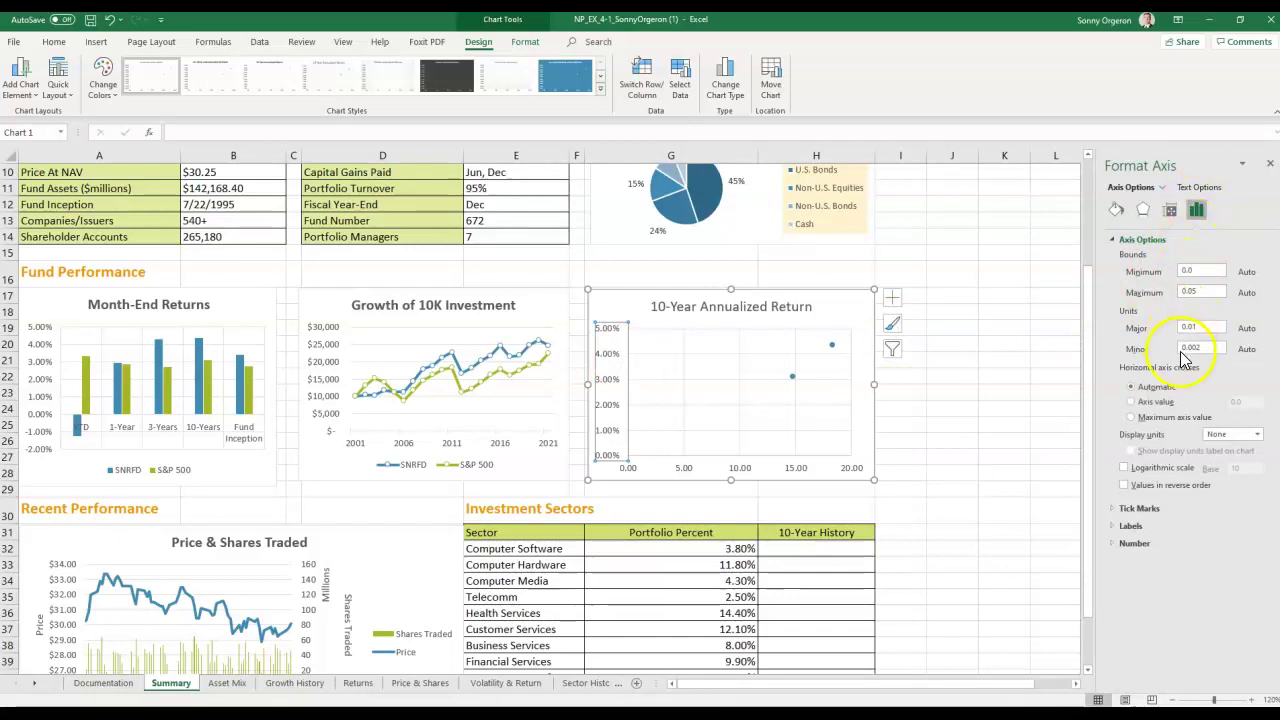
pyautogui.doubleClick(1182, 292)
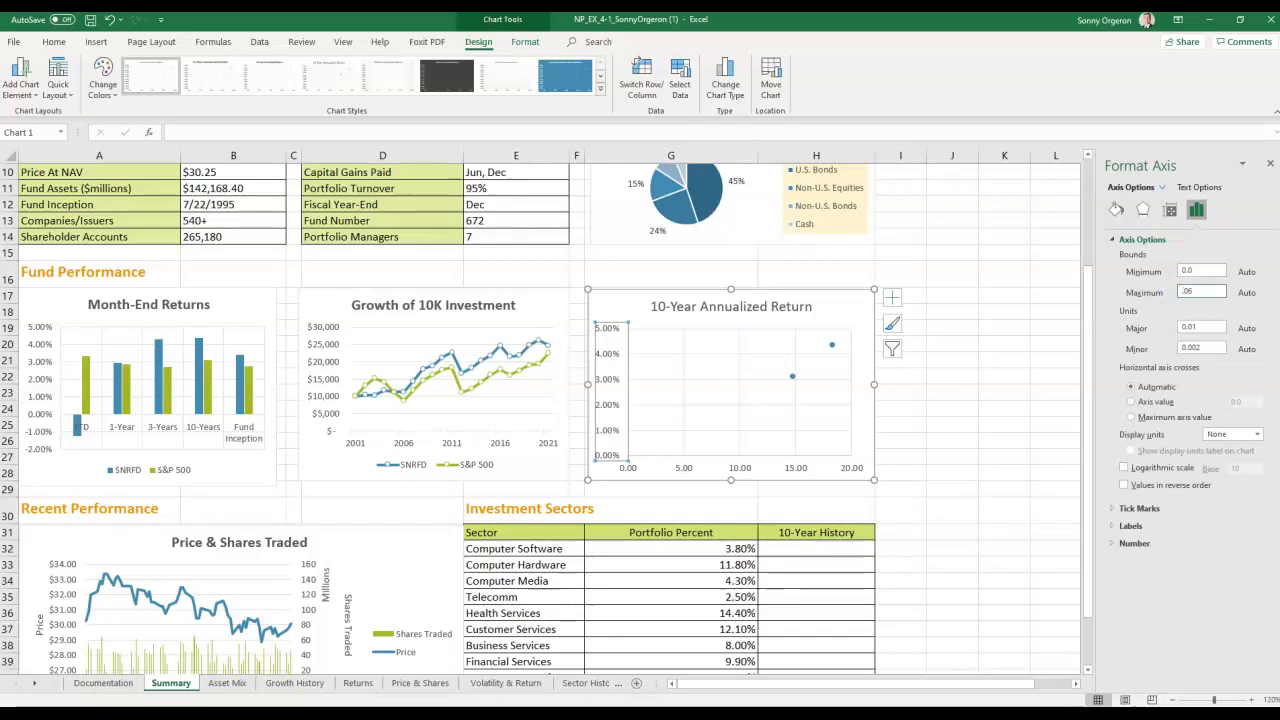
pyautogui.write('.06')
pyautogui.press('Tab')
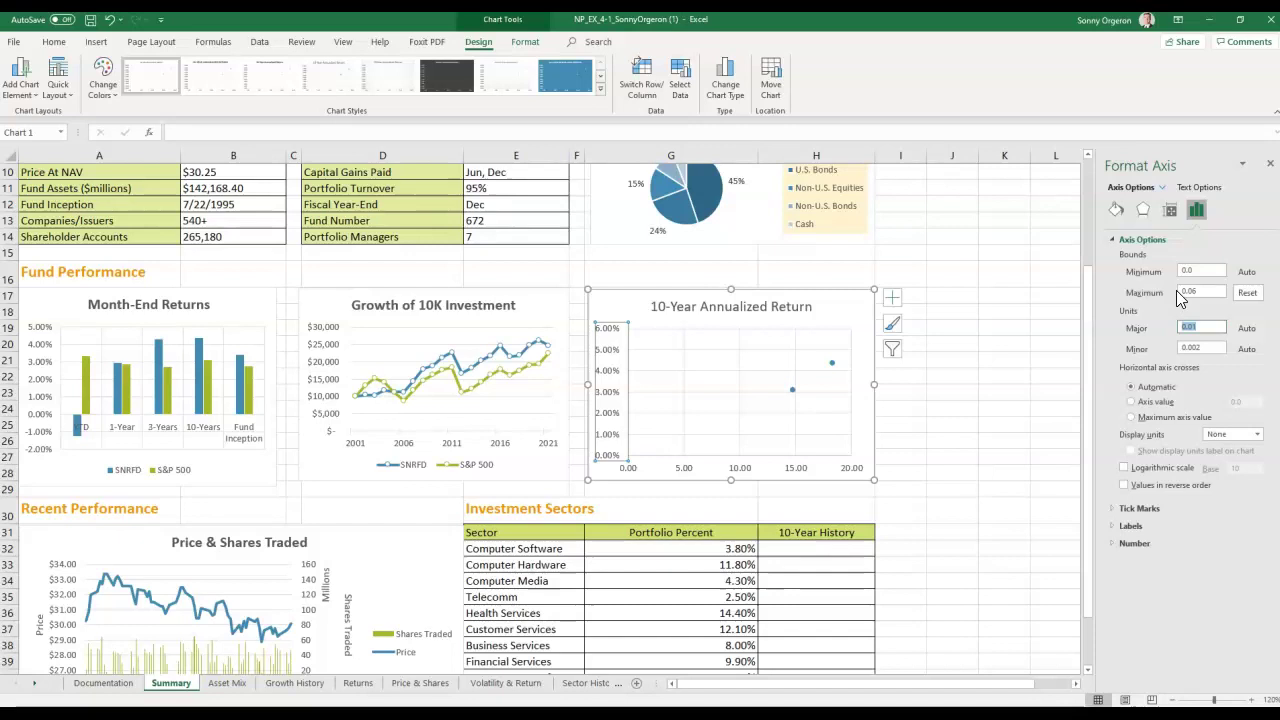
pyautogui.click(1180, 292)
pyautogui.click(1196, 290)
# Step: Set the horizontal axis of the scatter chart to cross the vertical axis at the value 0.031
pyautogui.click(1132, 402)
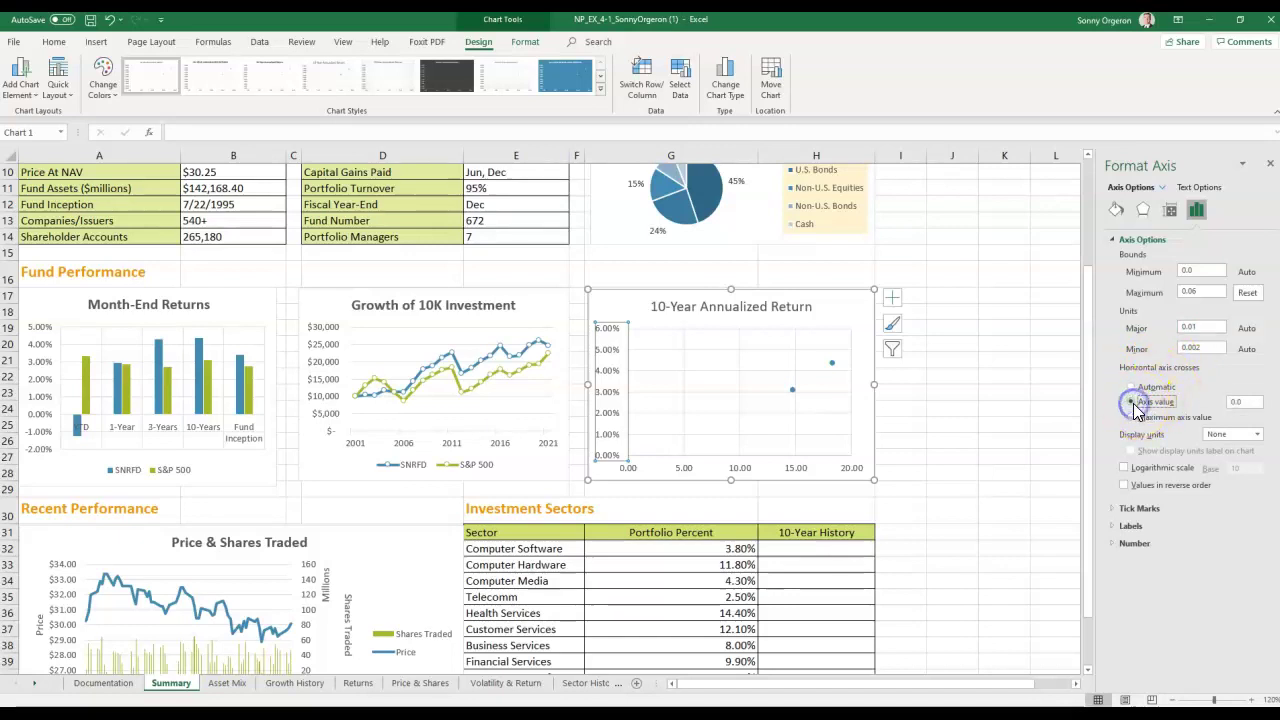
pyautogui.click(1252, 400)
pyautogui.write('.0')
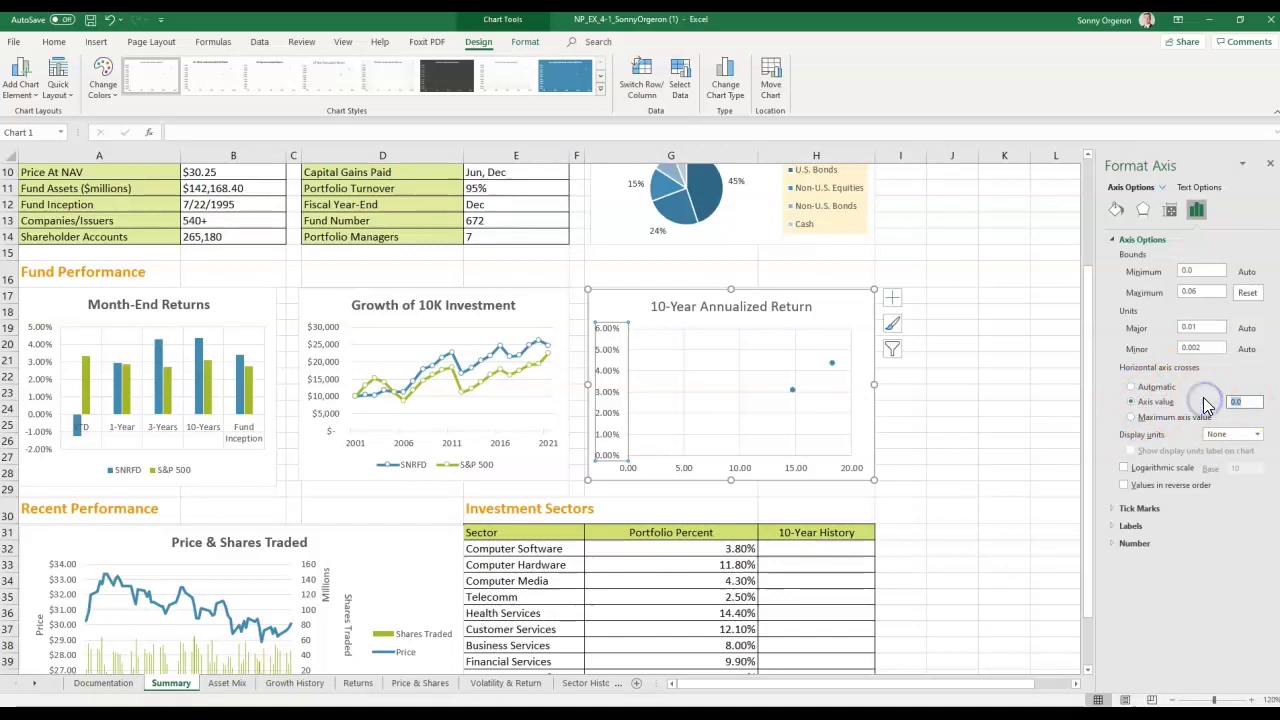
pyautogui.write('3')
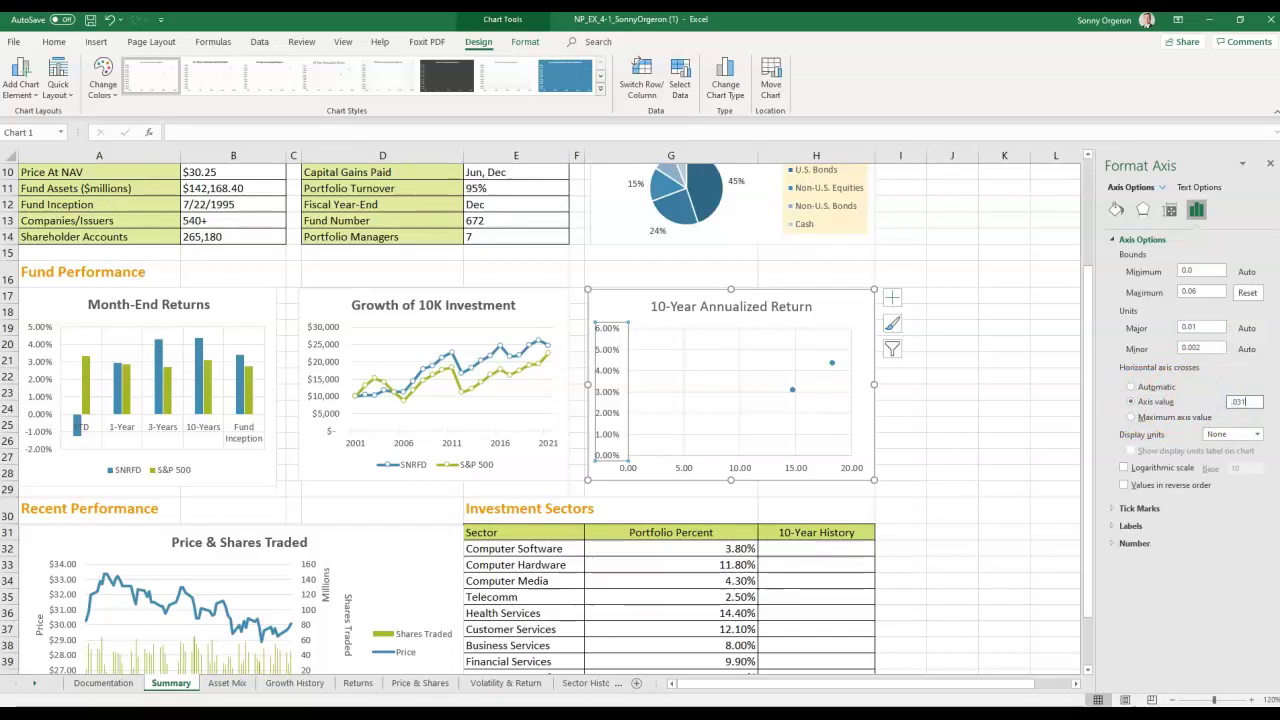
pyautogui.write('1')
pyautogui.press('Tab')
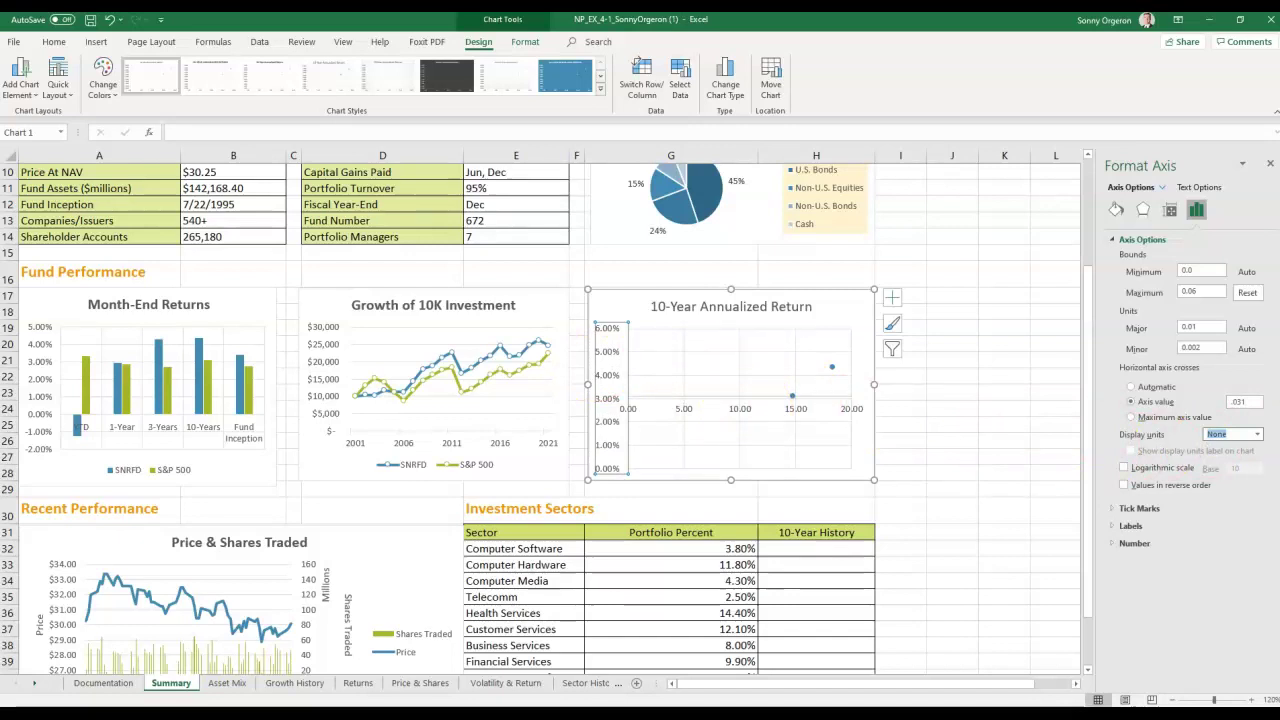
# Step: Set the minimum bound of the scatter chart's horizontal axis to 4
pyautogui.click(688, 412)
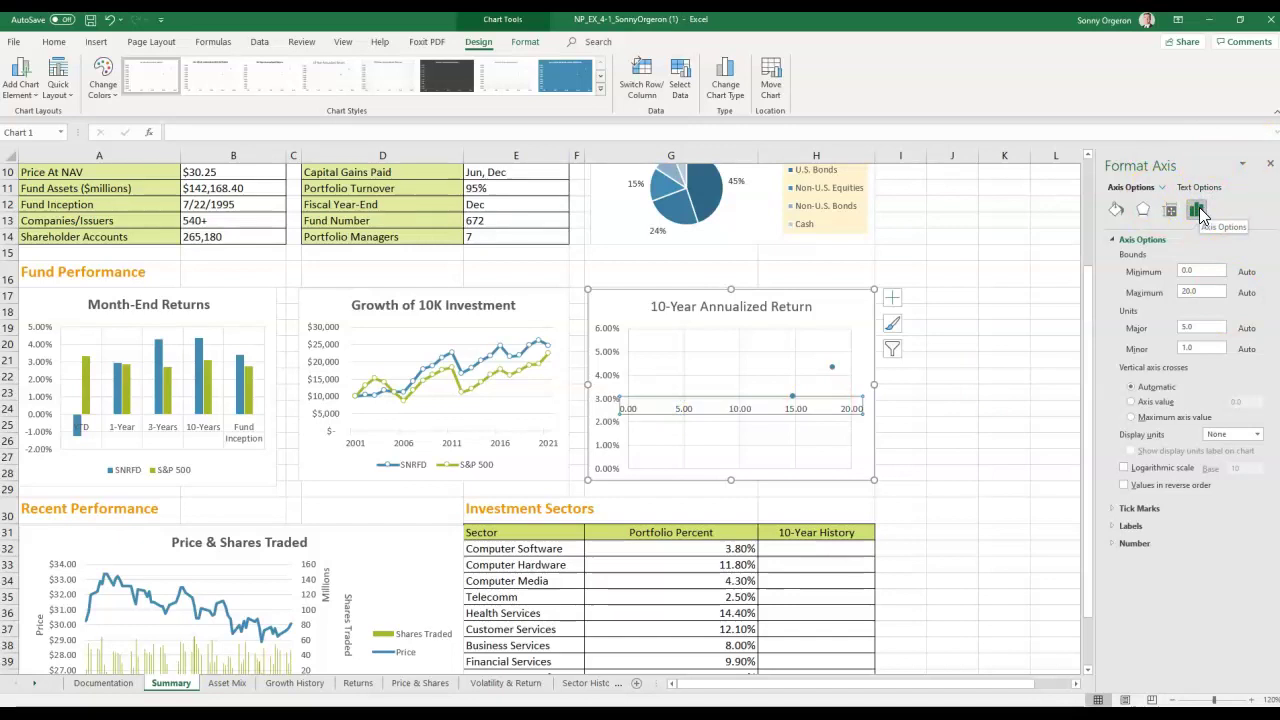
pyautogui.click(1195, 270)
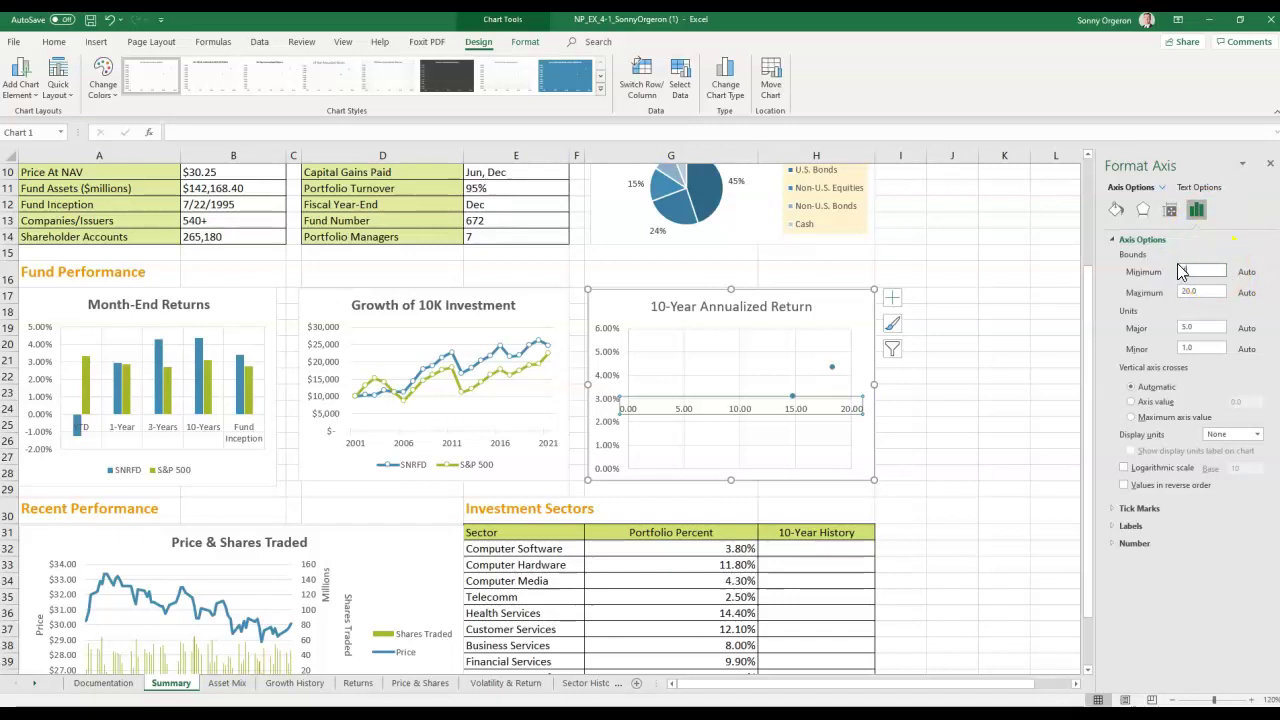
pyautogui.write('4')
pyautogui.press('Return')
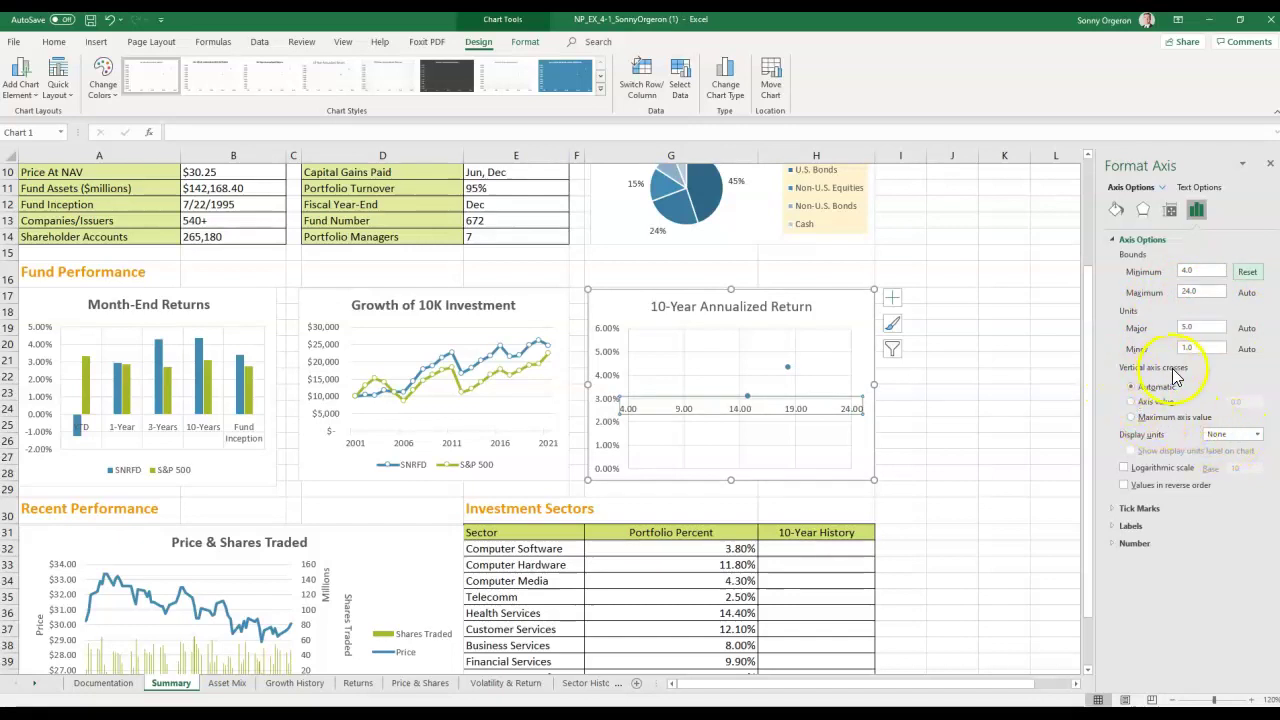
# Step: Set the vertical axis of the scatter chart to cross the horizontal axis at the value 14.71
pyautogui.click(1131, 401)
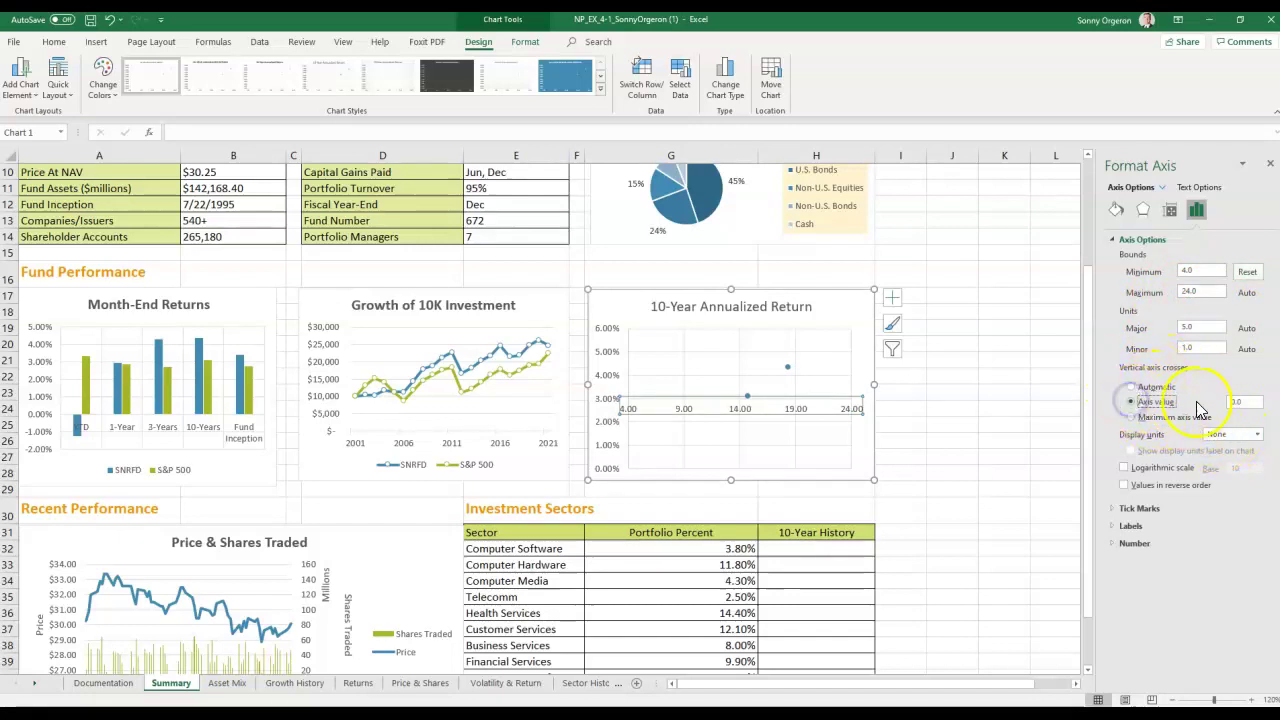
pyautogui.click(1224, 402)
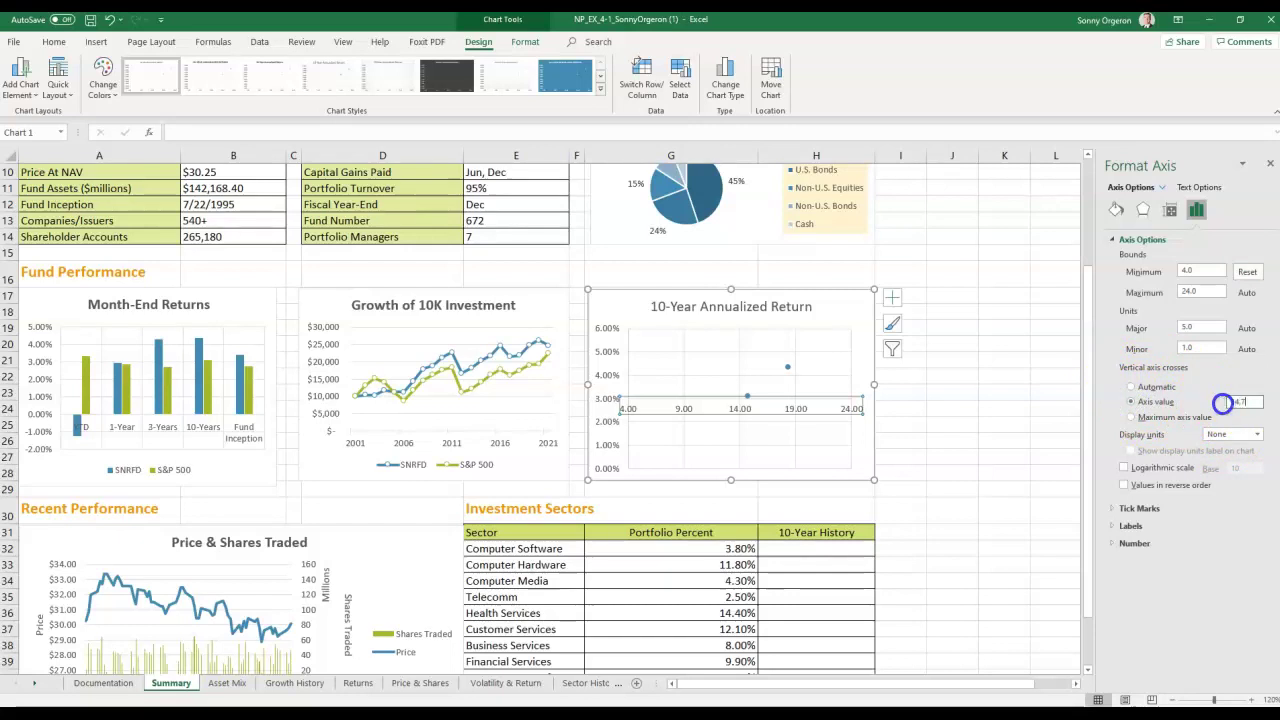
pyautogui.write('14.71')
pyautogui.press('Tab')
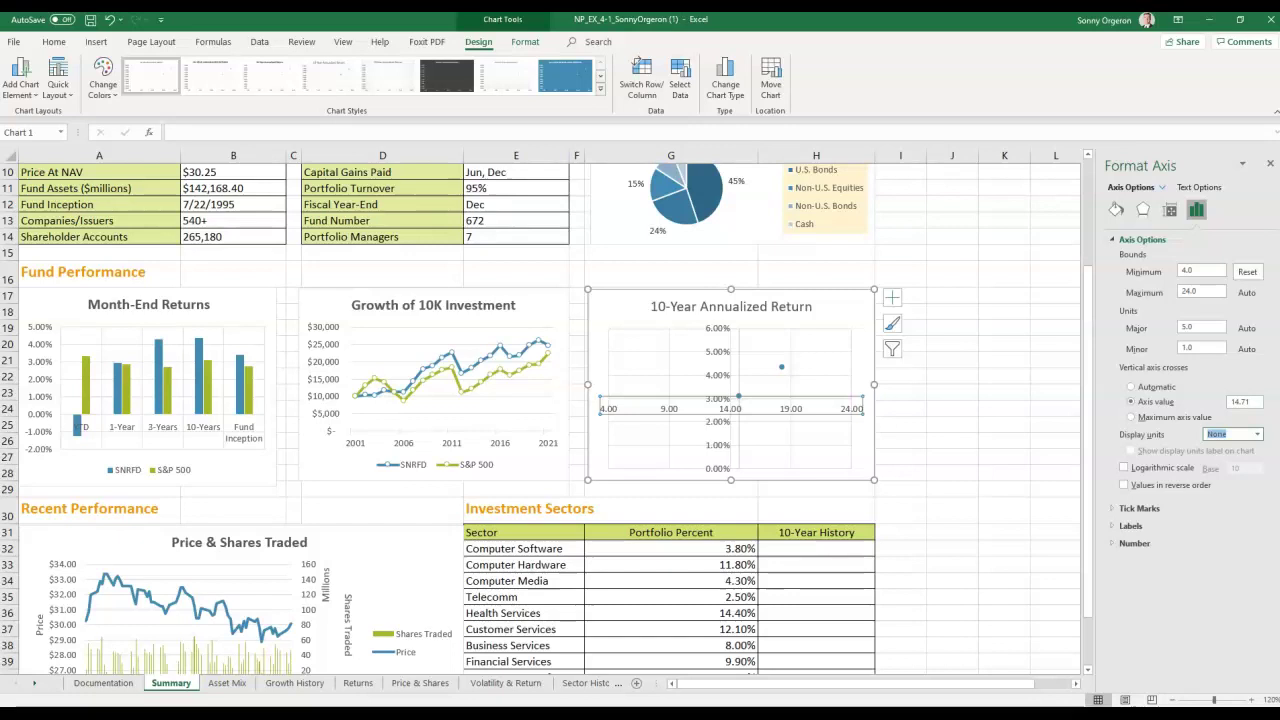
# Step: Set the label position of the scatter chart's horizontal axis to None
pyautogui.click(1115, 525)
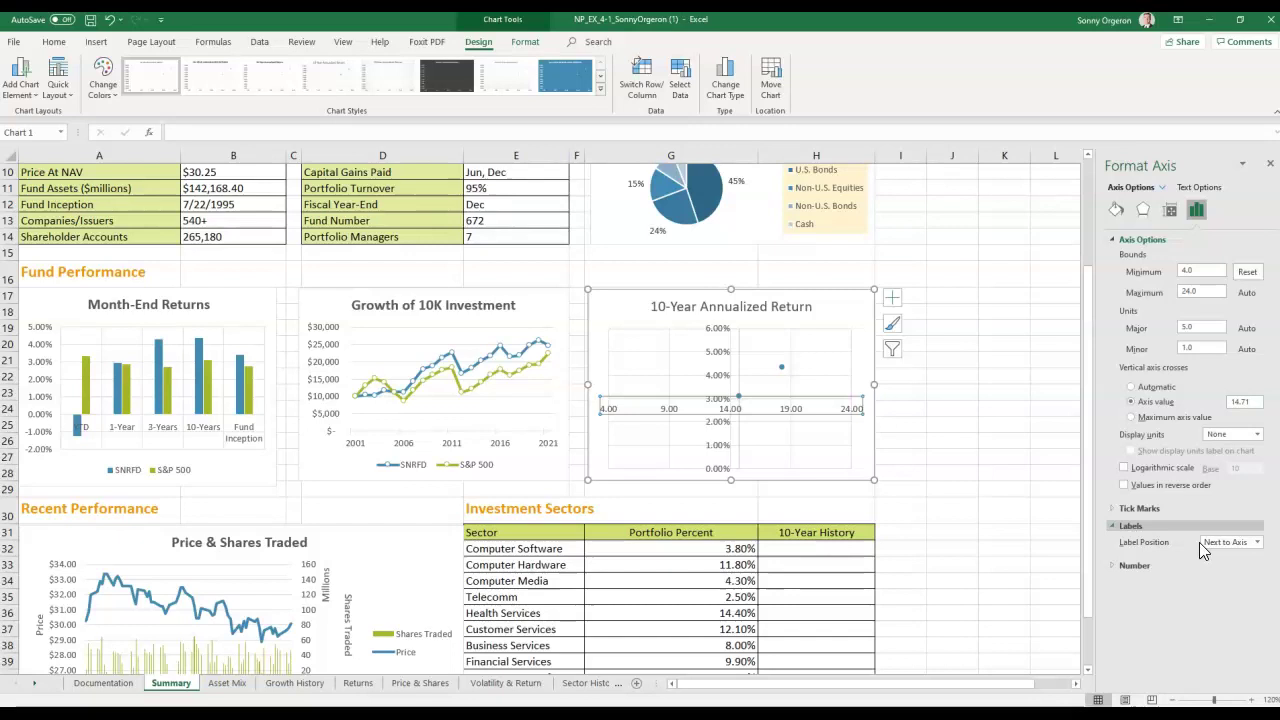
pyautogui.click(1232, 543)
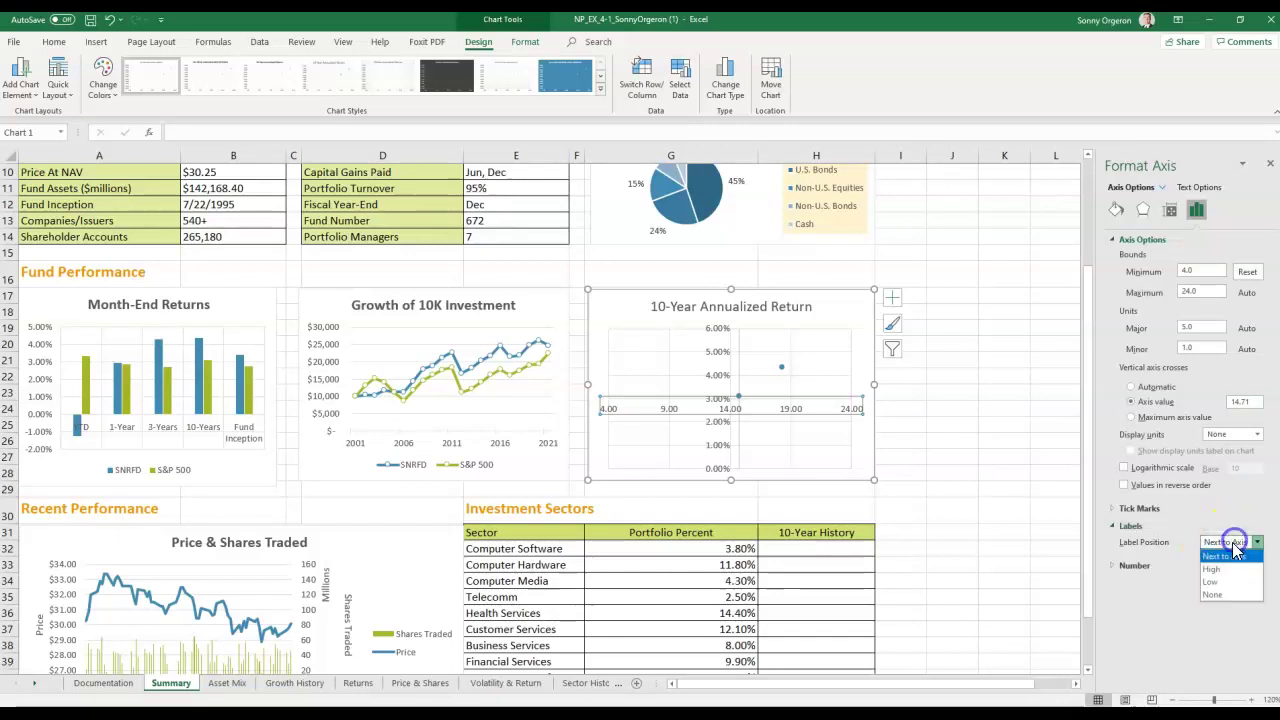
pyautogui.click(1230, 595)
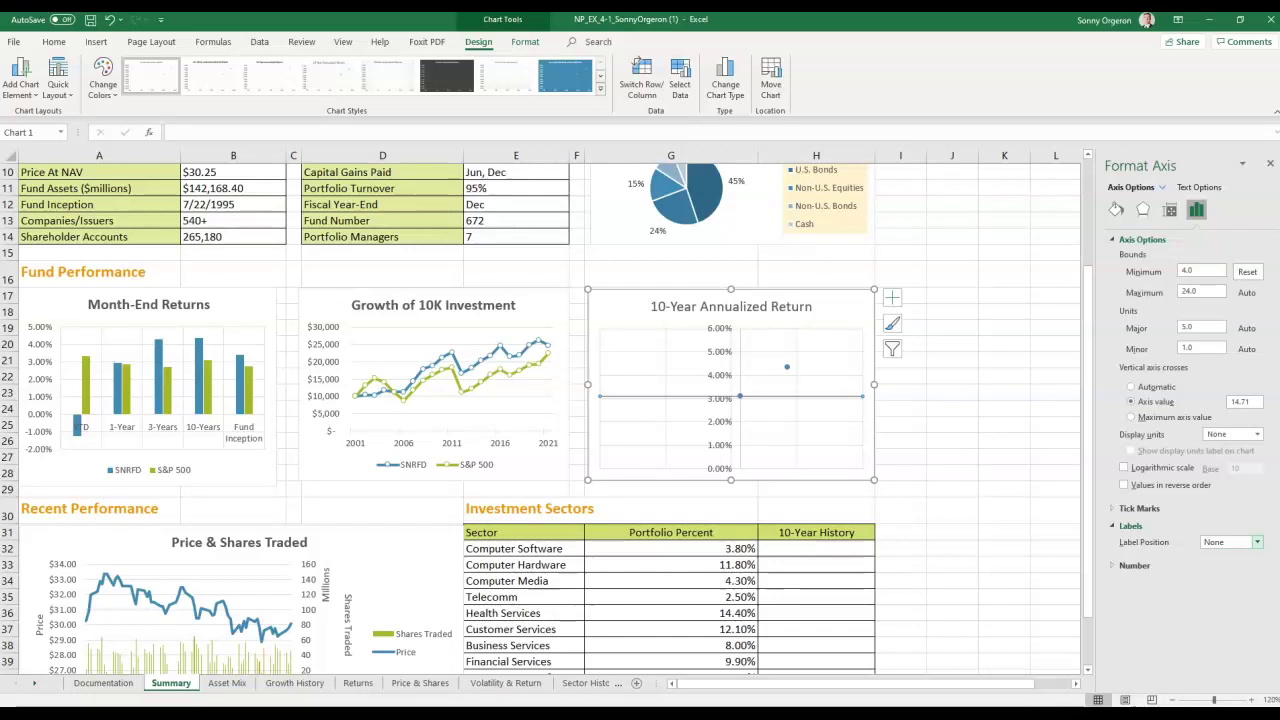
# Step: Set the label position of the scatter chart's vertical axis to None and close the axis formatting settings
pyautogui.click(721, 378)
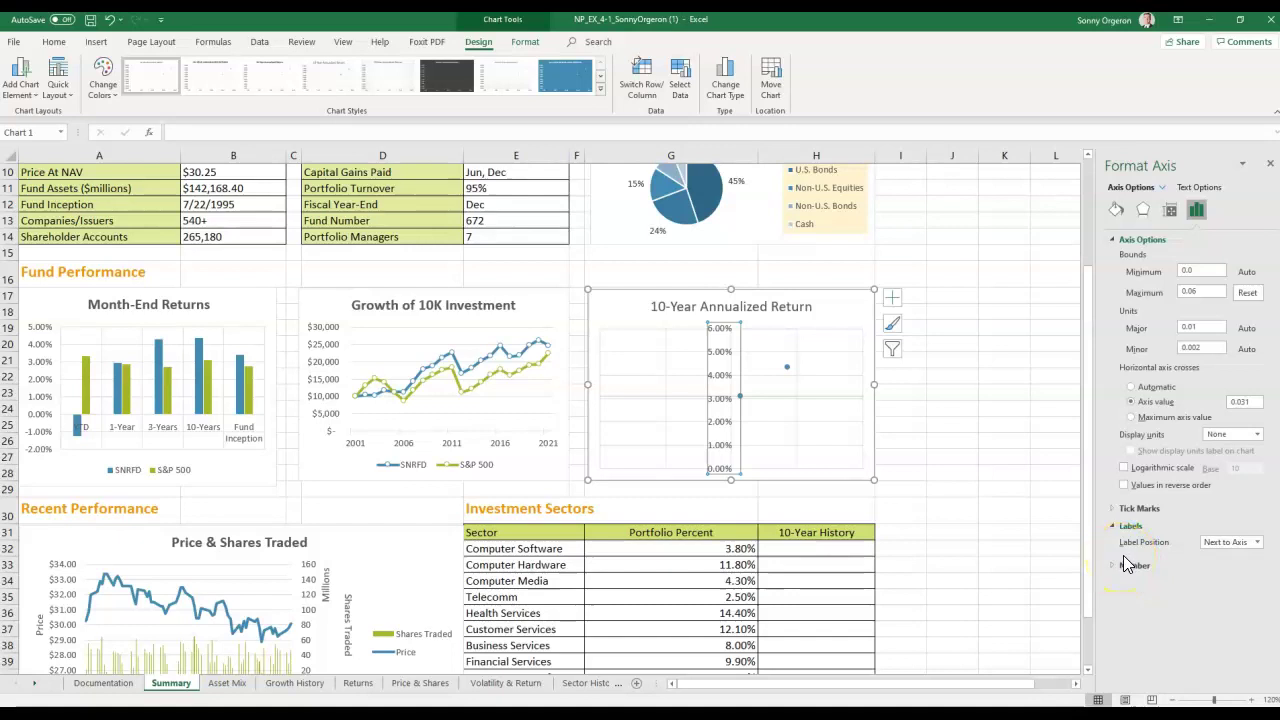
pyautogui.click(1230, 541)
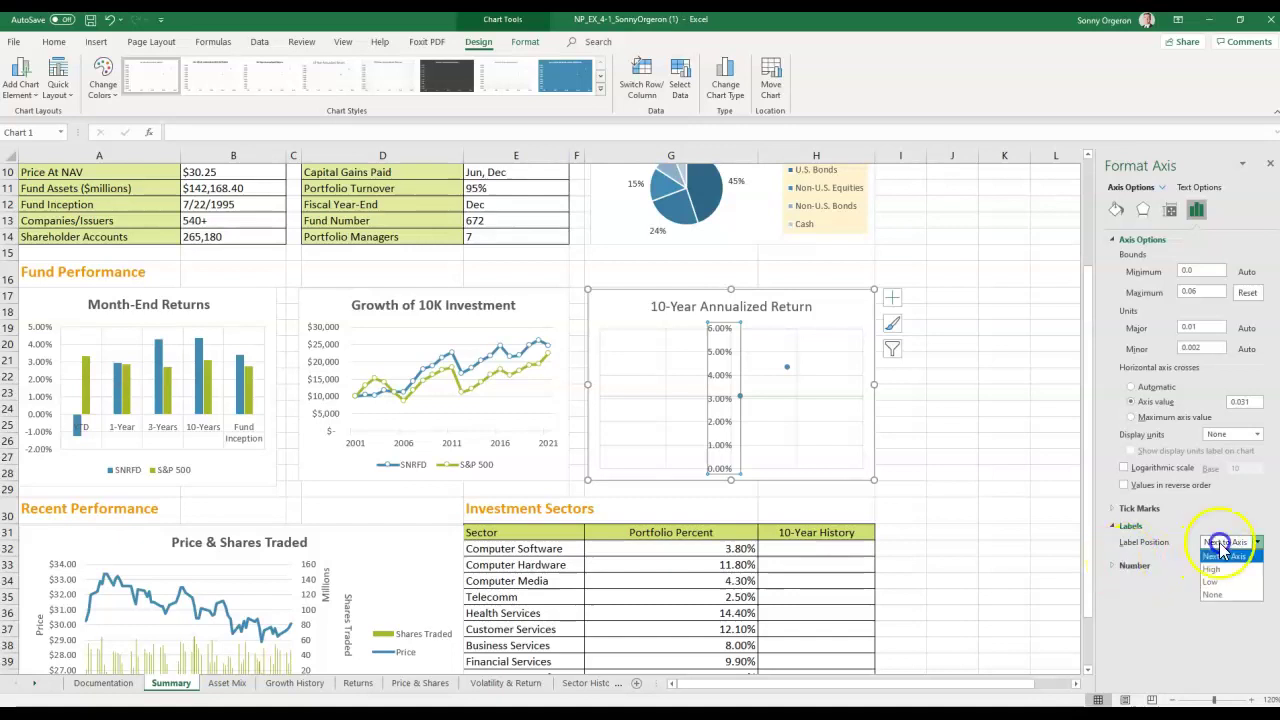
pyautogui.click(1213, 594)
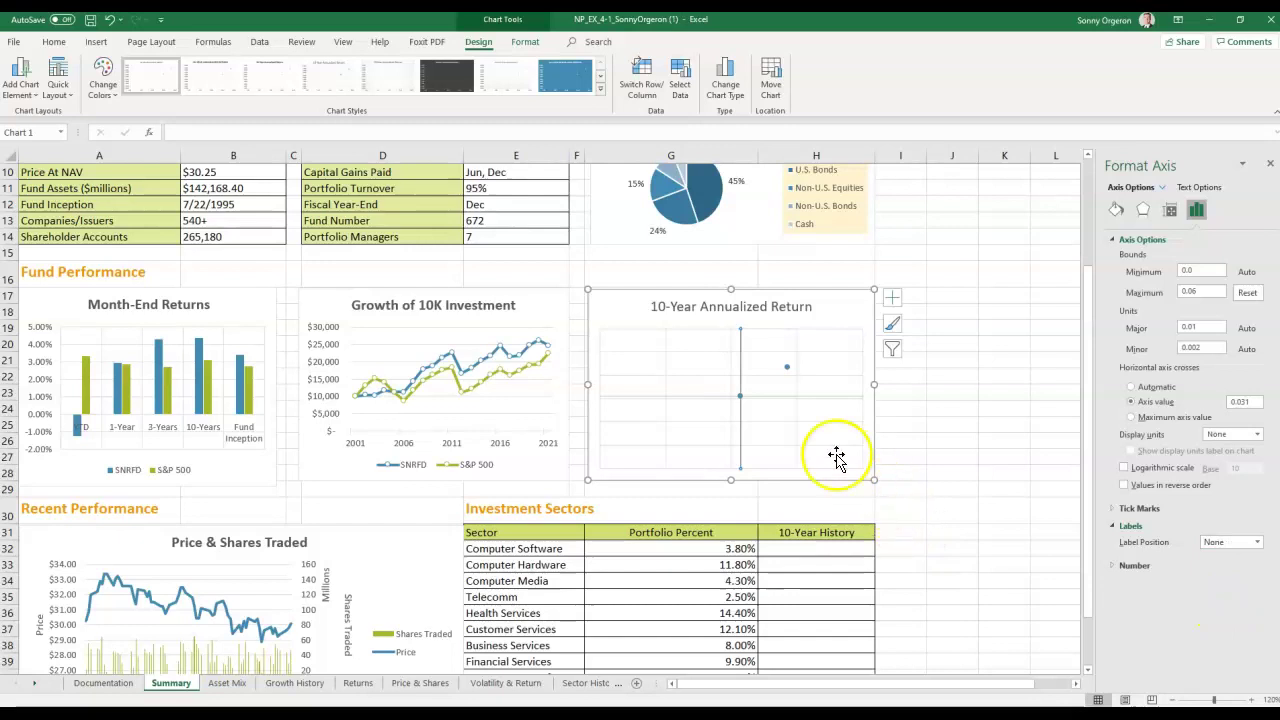
pyautogui.click(748, 404)
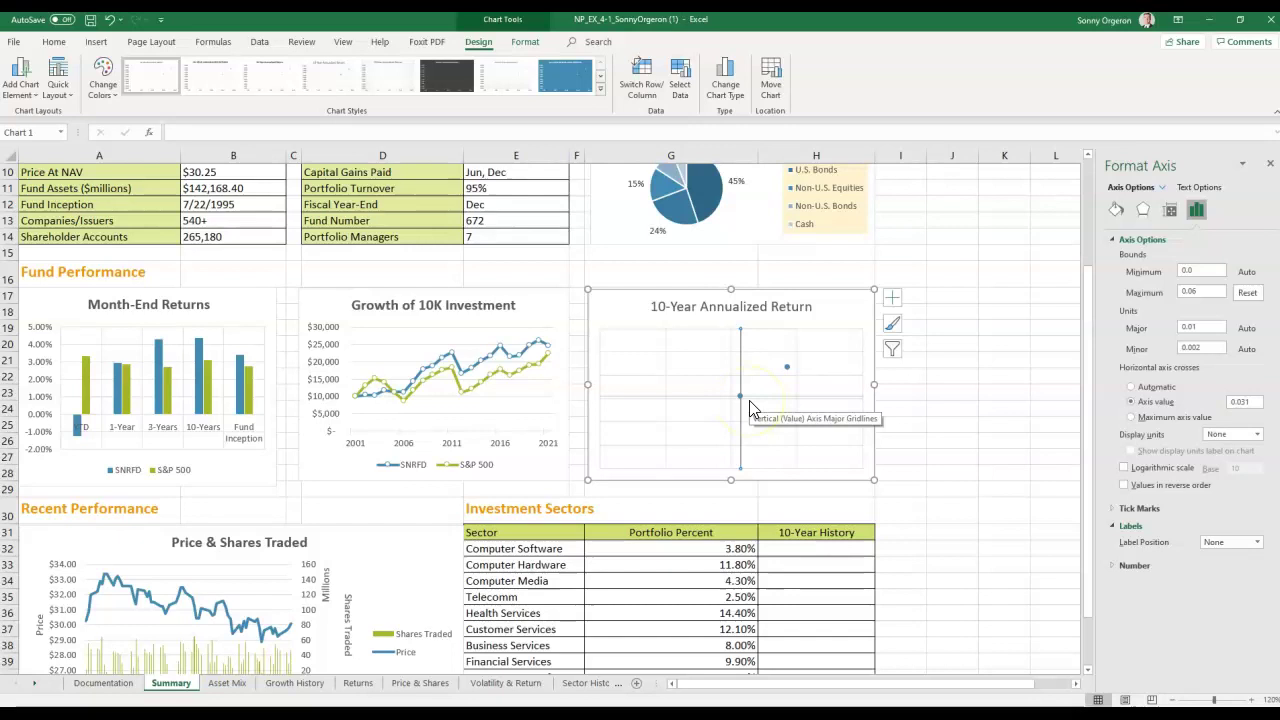
pyautogui.click(784, 402)
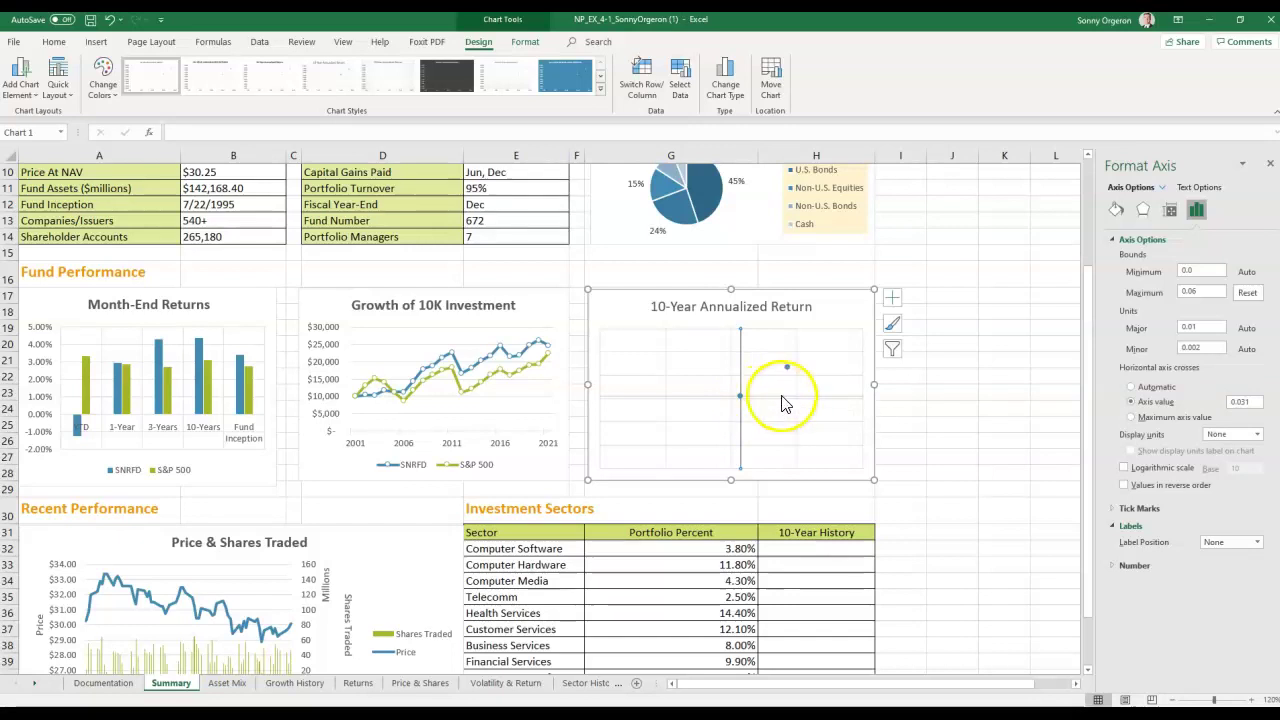
pyautogui.click(1269, 164)
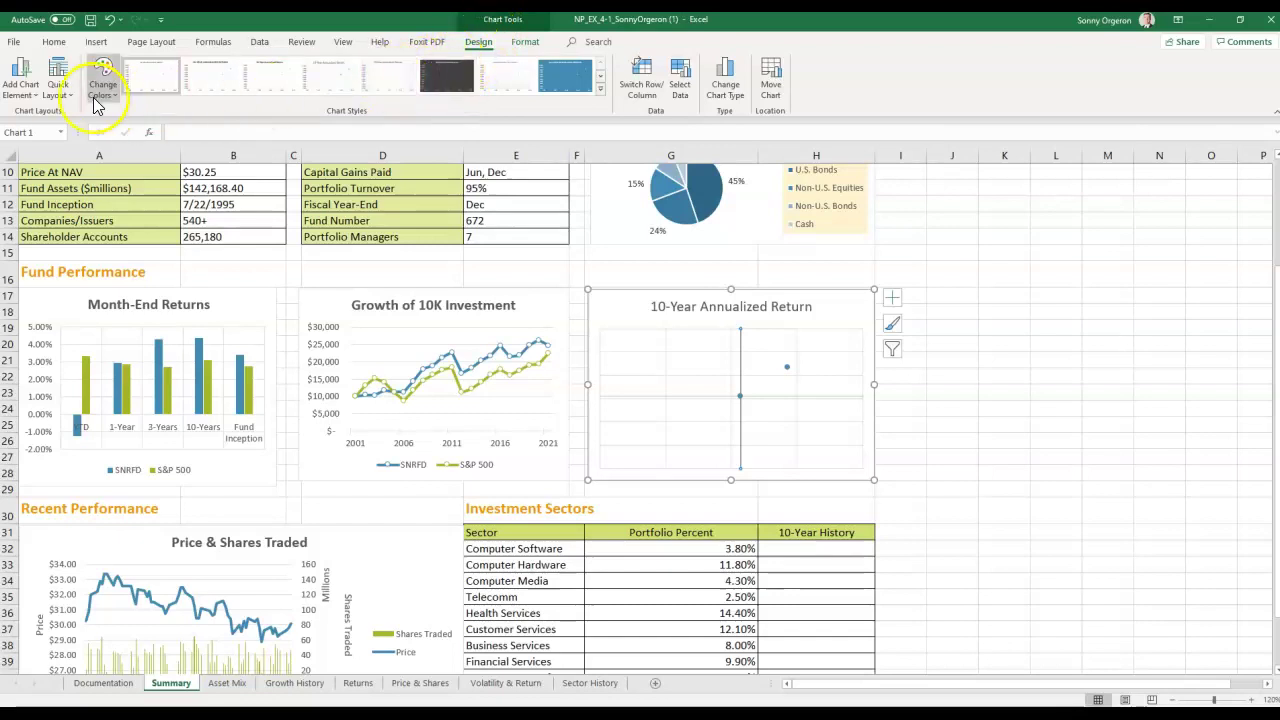
# Step: Remove the title from the 10-Year Annualized Return scatter chart
pyautogui.click(24, 92)
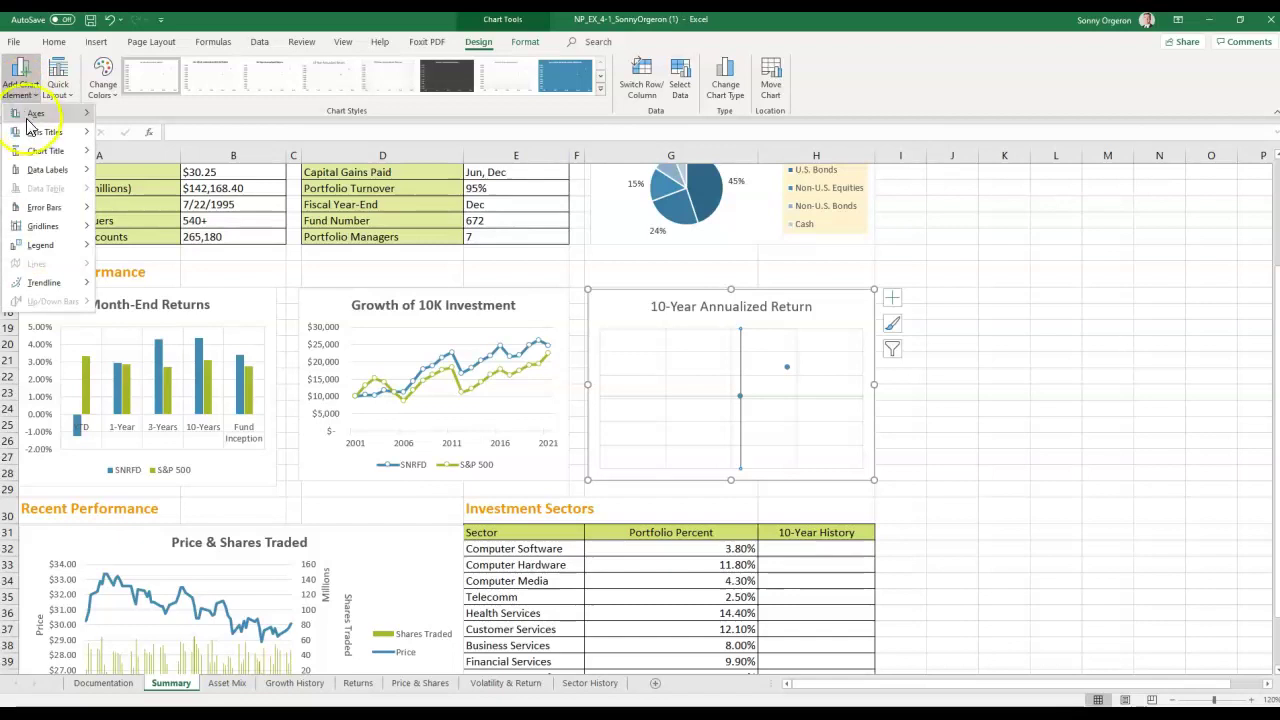
pyautogui.moveTo(40, 158)
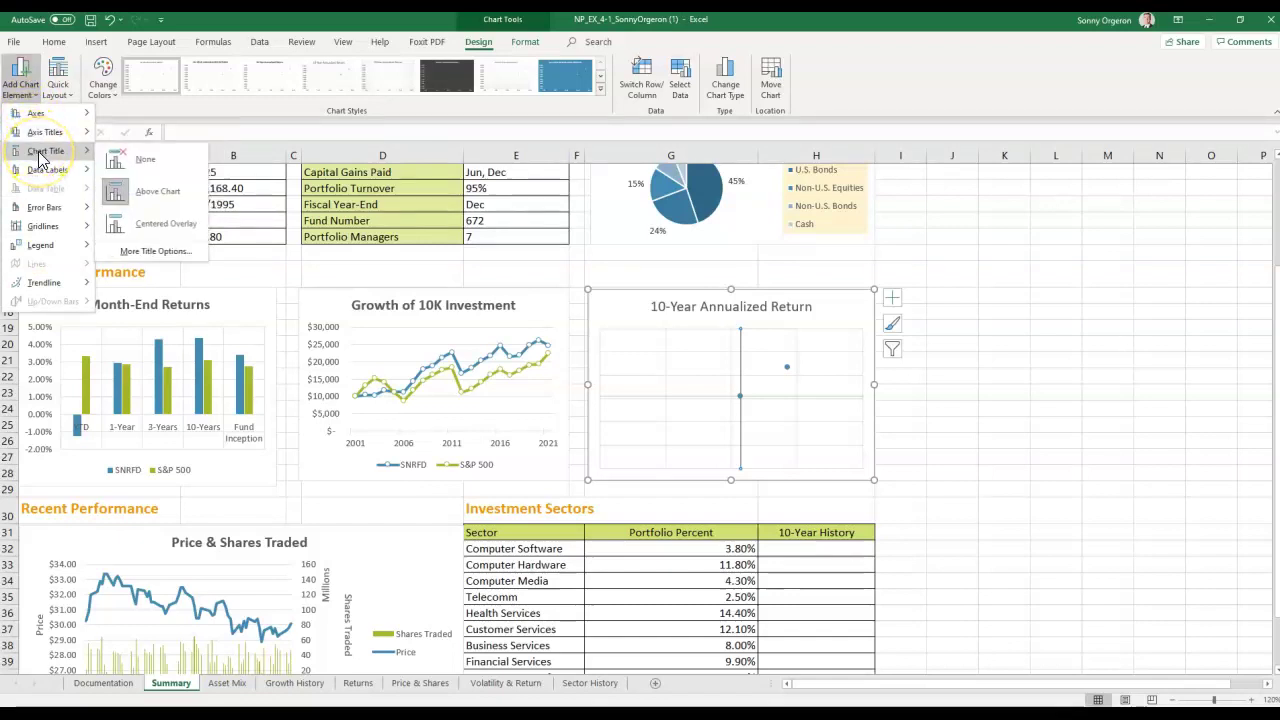
pyautogui.click(117, 163)
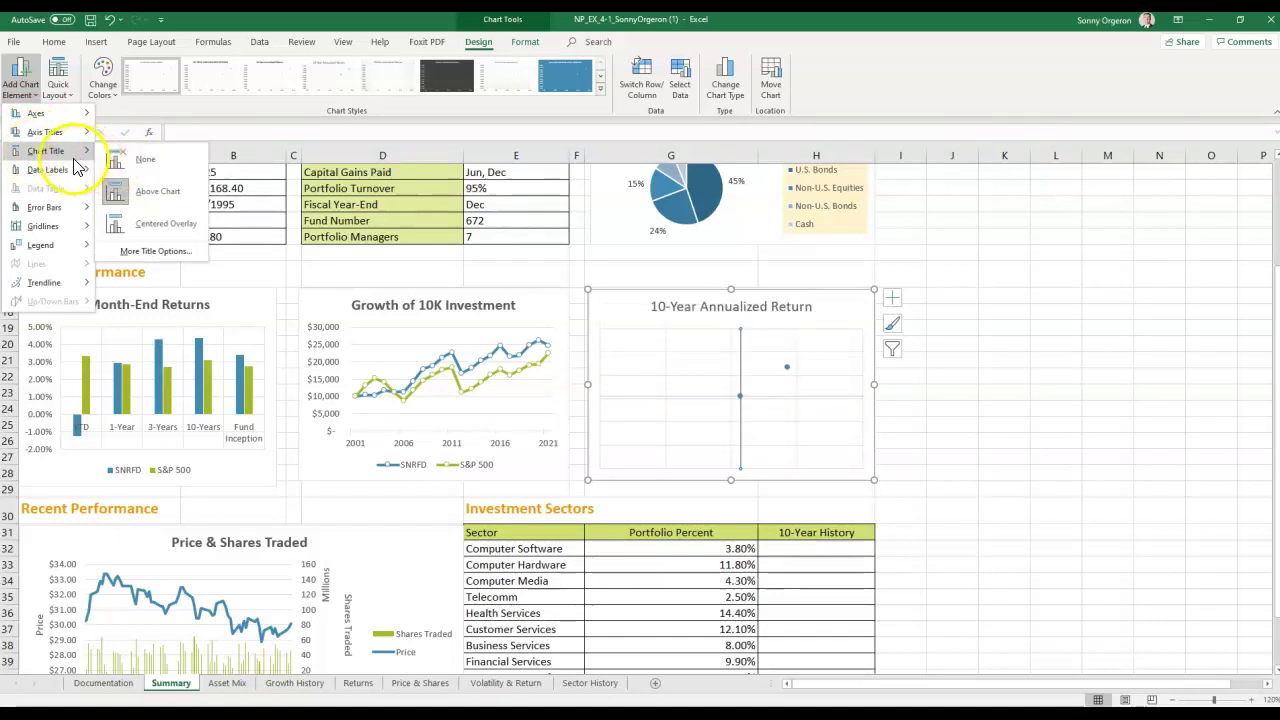
pyautogui.press('Escape')
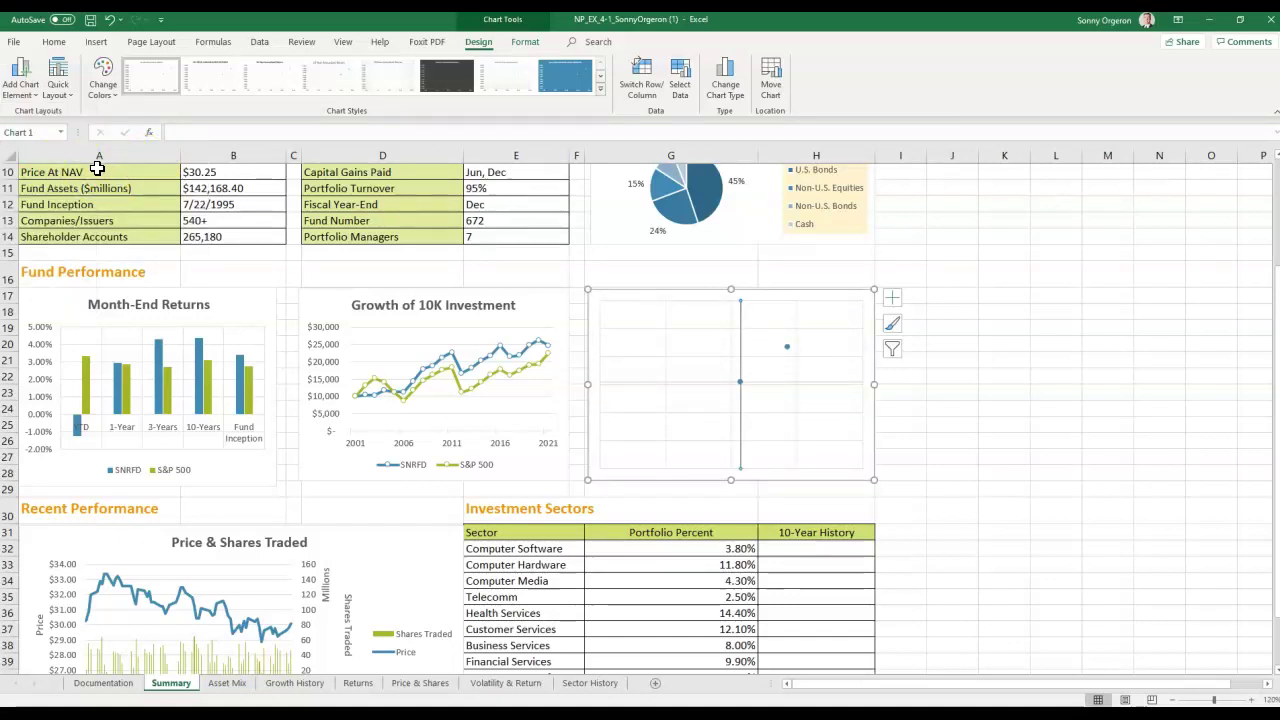
# Step: Add the title back to the scatter chart with the Above Chart option
pyautogui.click(23, 66)
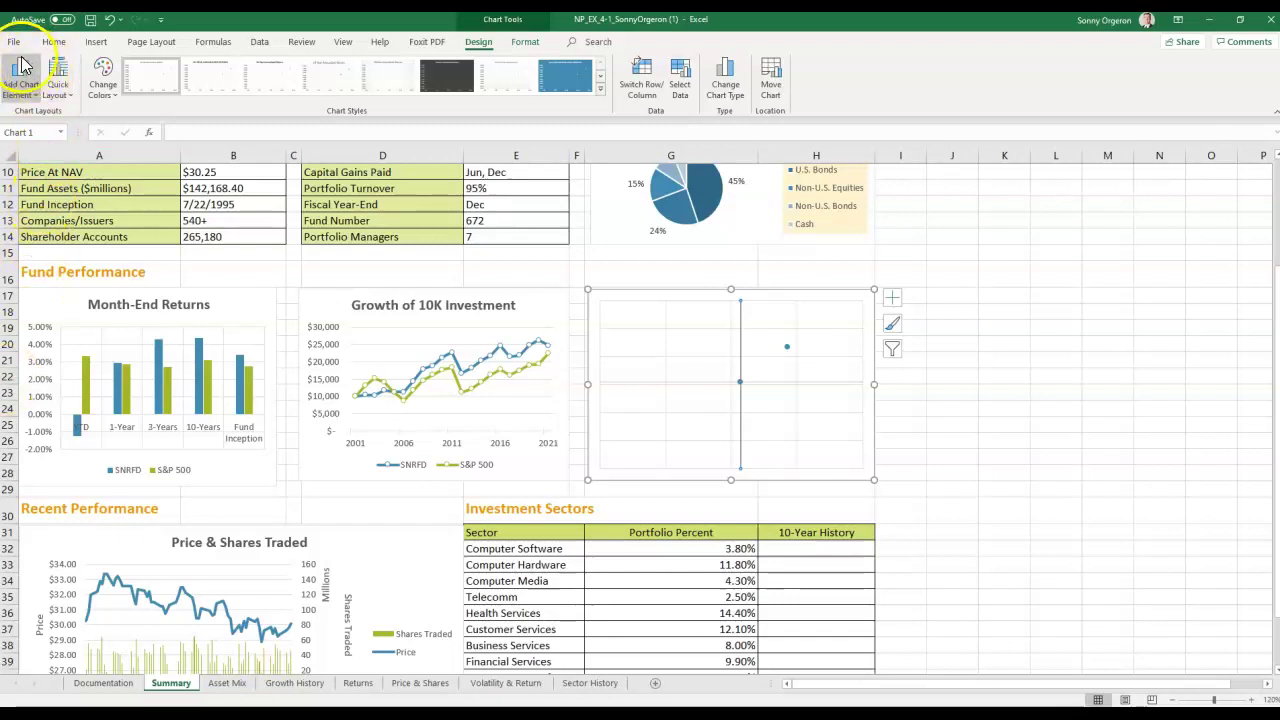
pyautogui.click(21, 76)
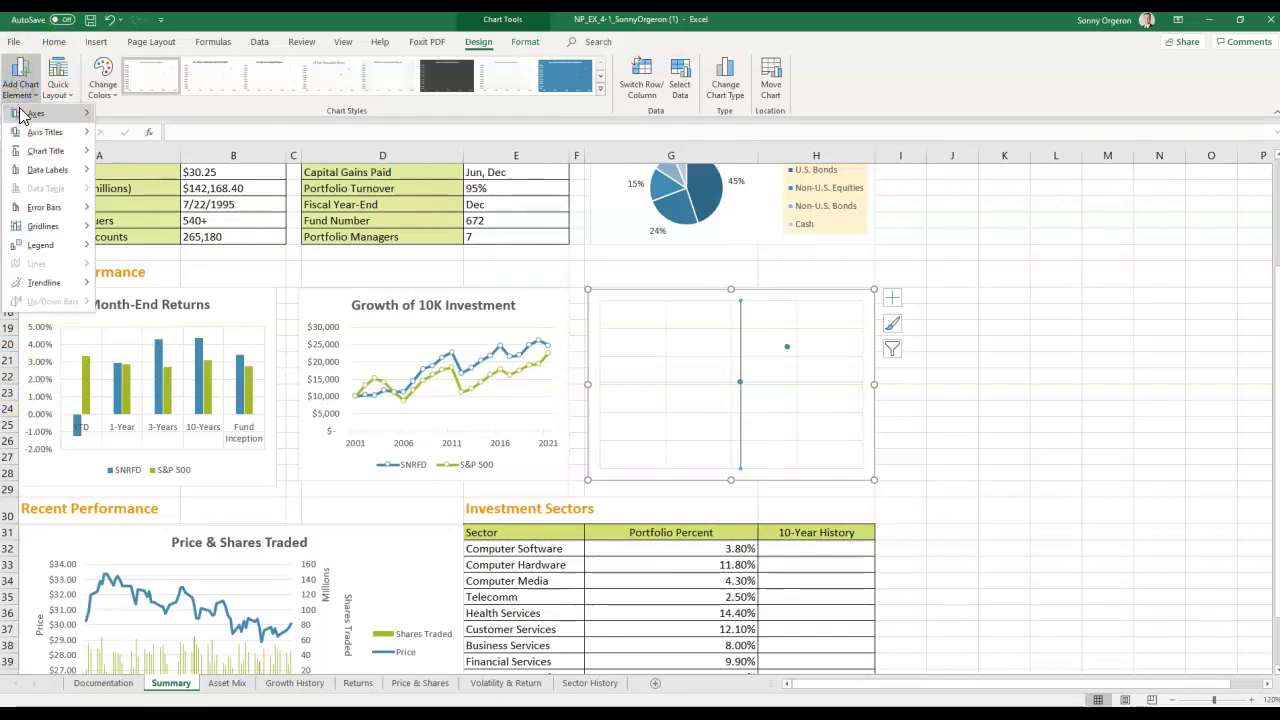
pyautogui.moveTo(45, 150)
pyautogui.click(130, 198)
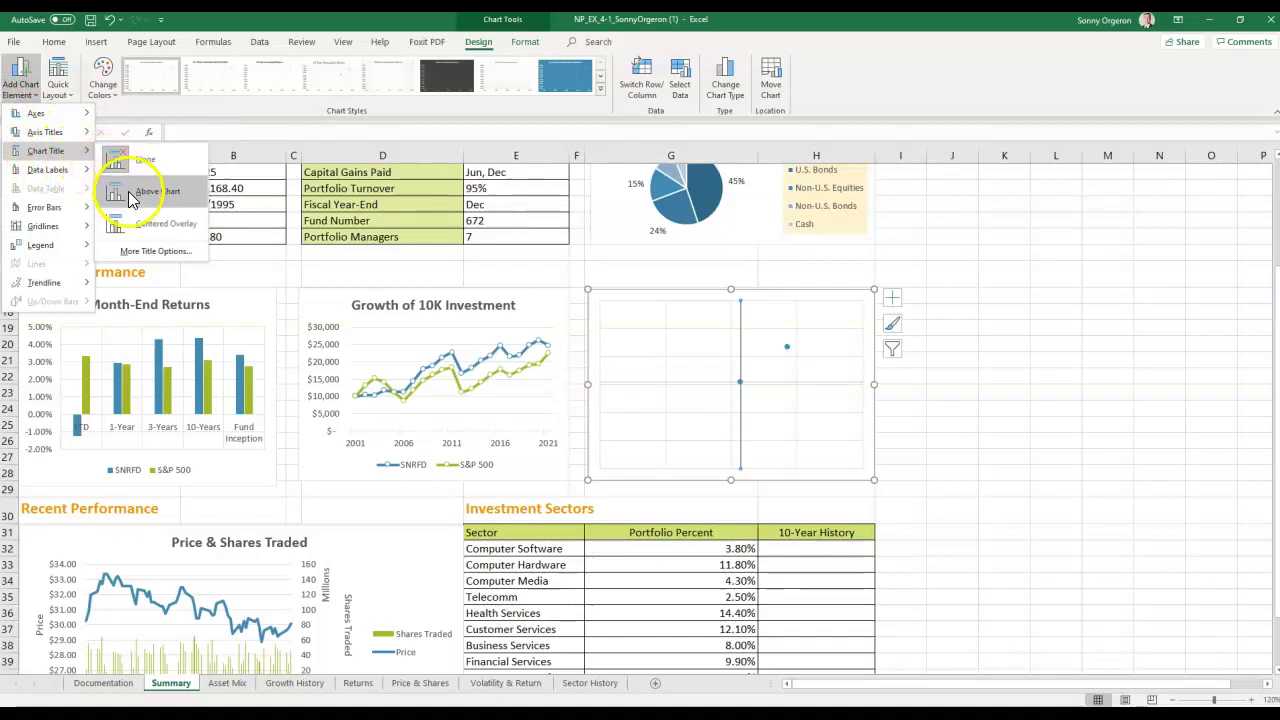
# Step: Remove the 10-Year Annualized Return title from the scatter chart by setting its chart title to None
pyautogui.click(711, 314)
pyautogui.click(709, 316)
pyautogui.click(692, 319)
pyautogui.click(621, 307)
pyautogui.click(651, 310)
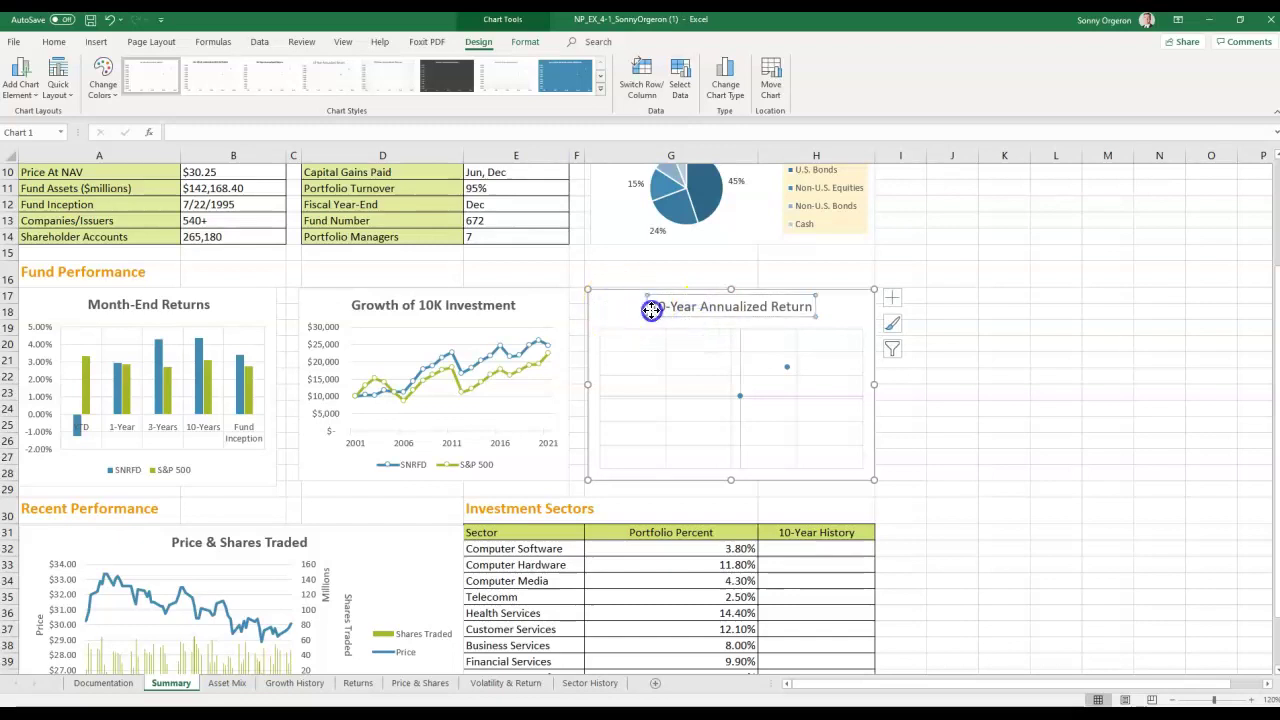
pyautogui.click(22, 102)
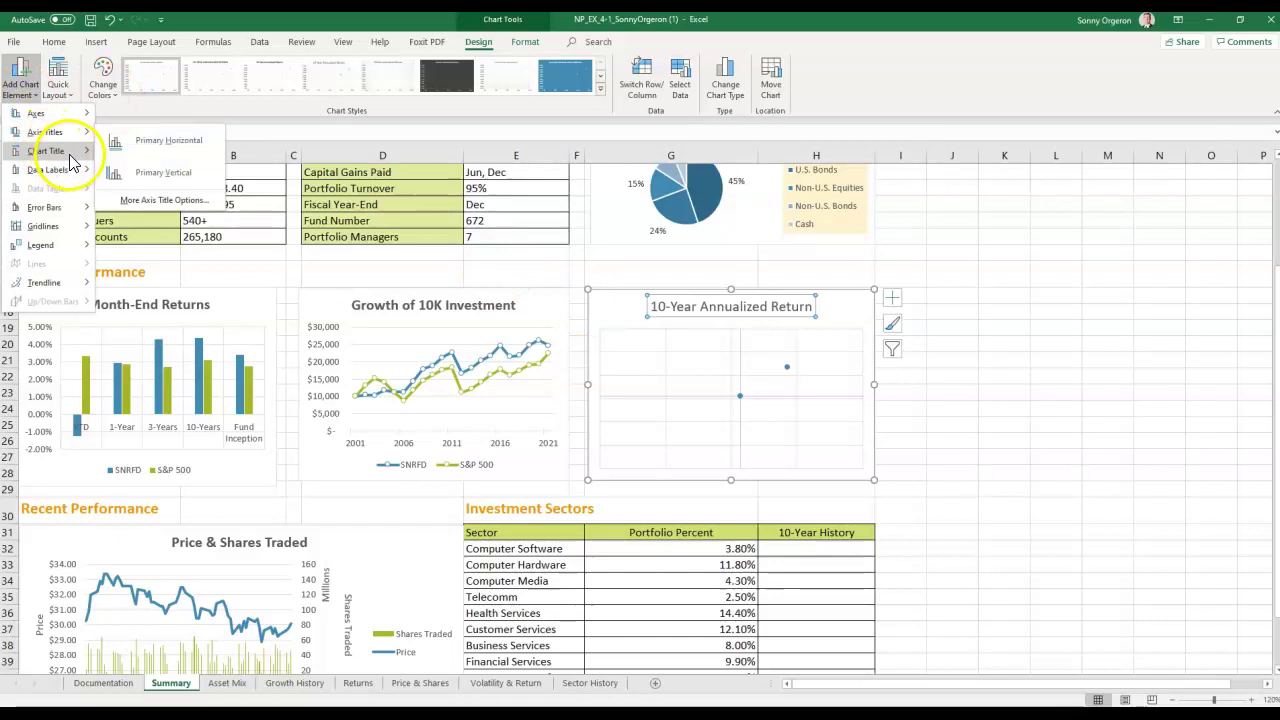
pyautogui.click(110, 148)
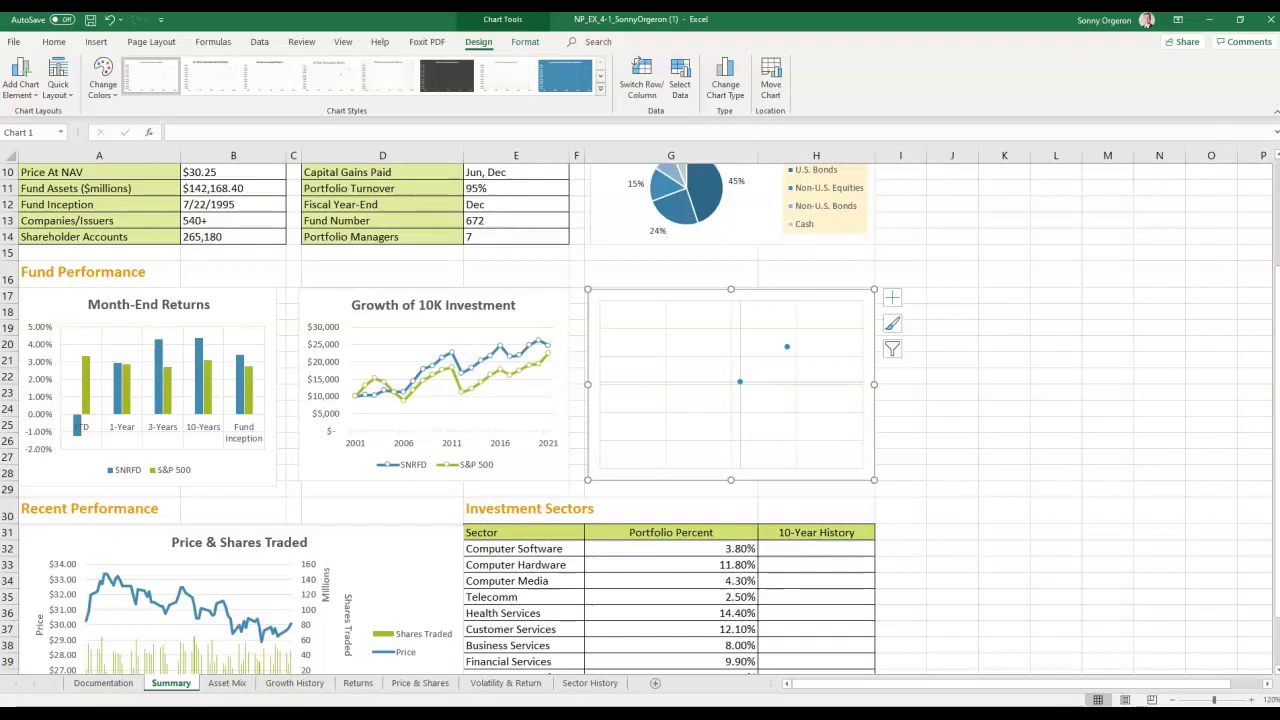
# Step: Remove the primary major horizontal and primary major vertical gridlines from the scatter chart
pyautogui.click(28, 92)
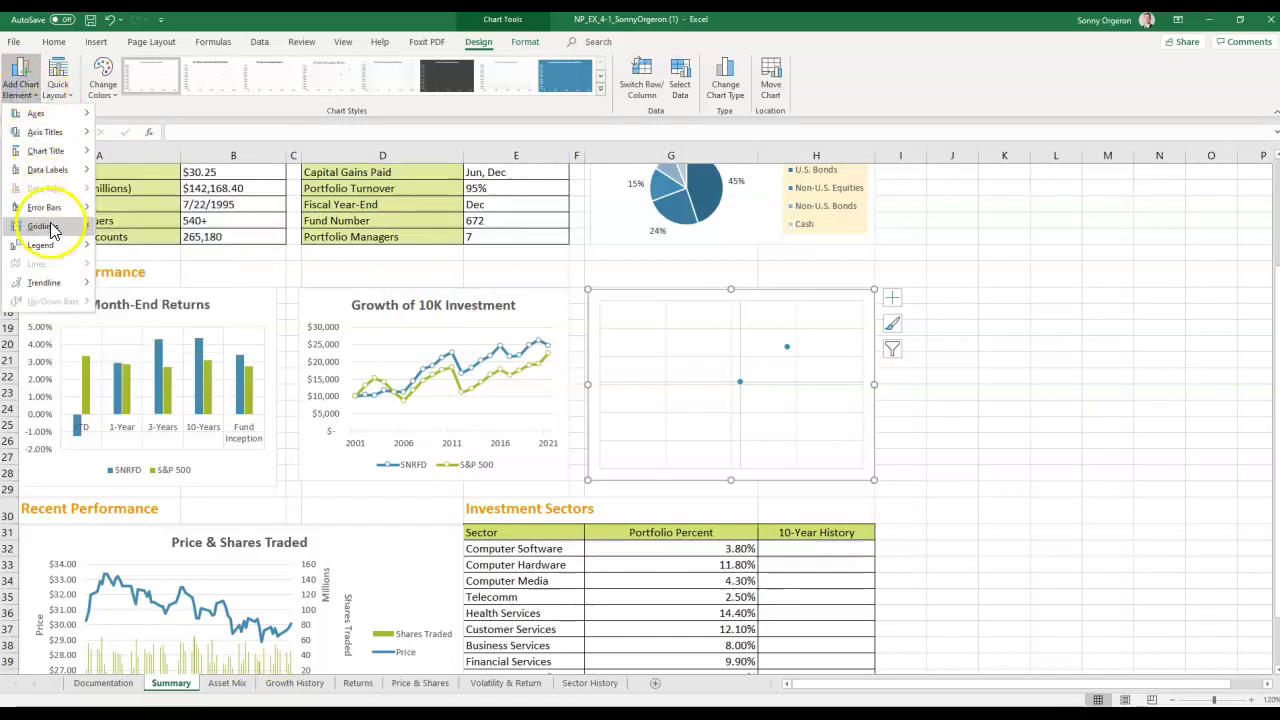
pyautogui.moveTo(51, 226)
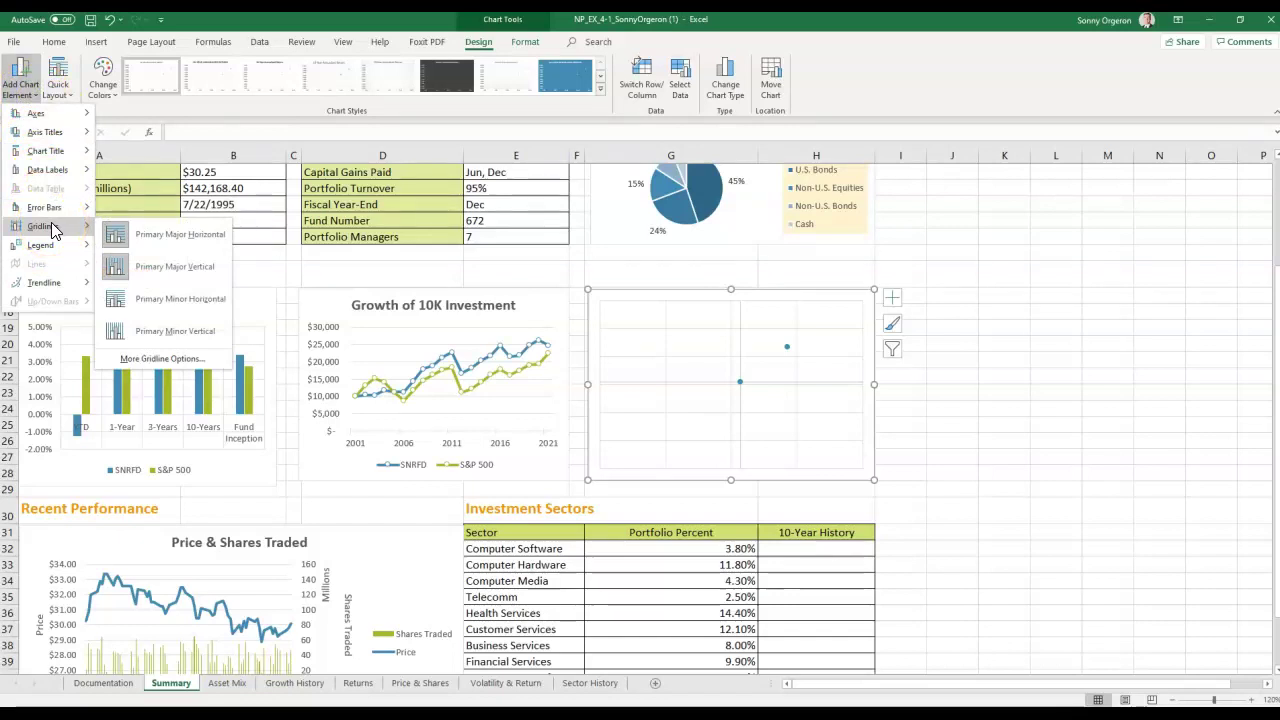
pyautogui.click(172, 282)
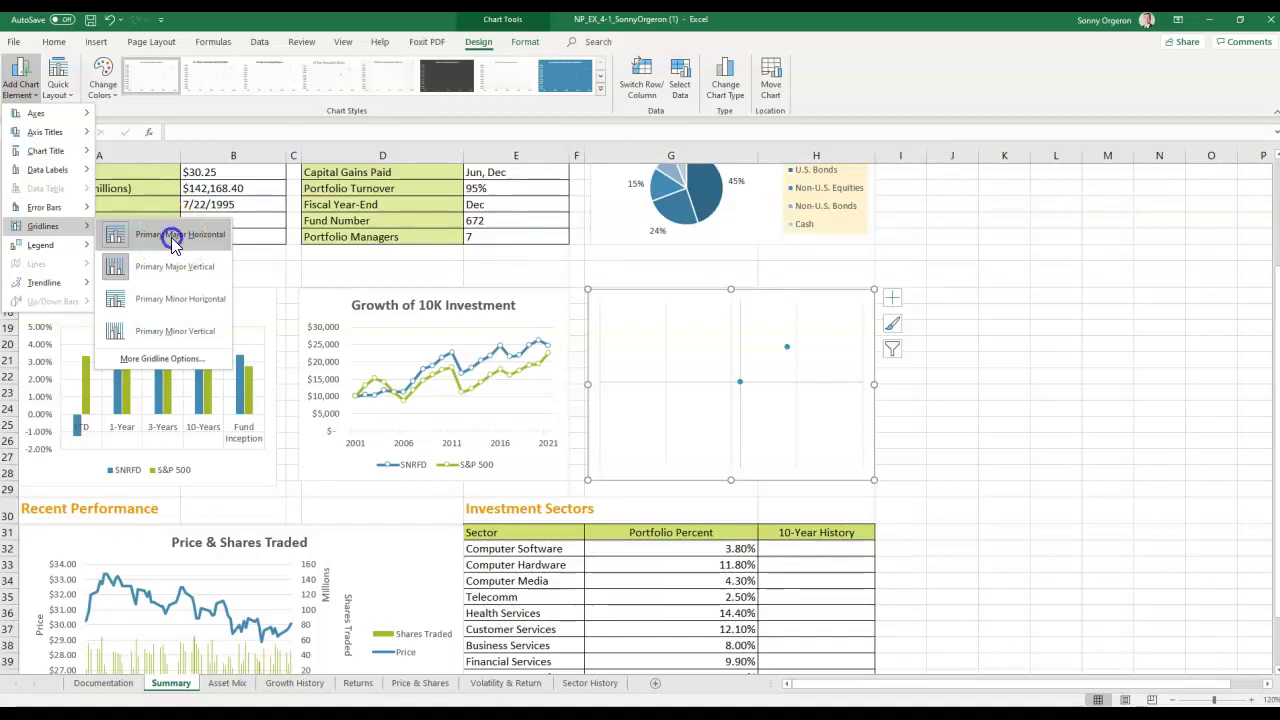
pyautogui.click(171, 237)
pyautogui.click(28, 95)
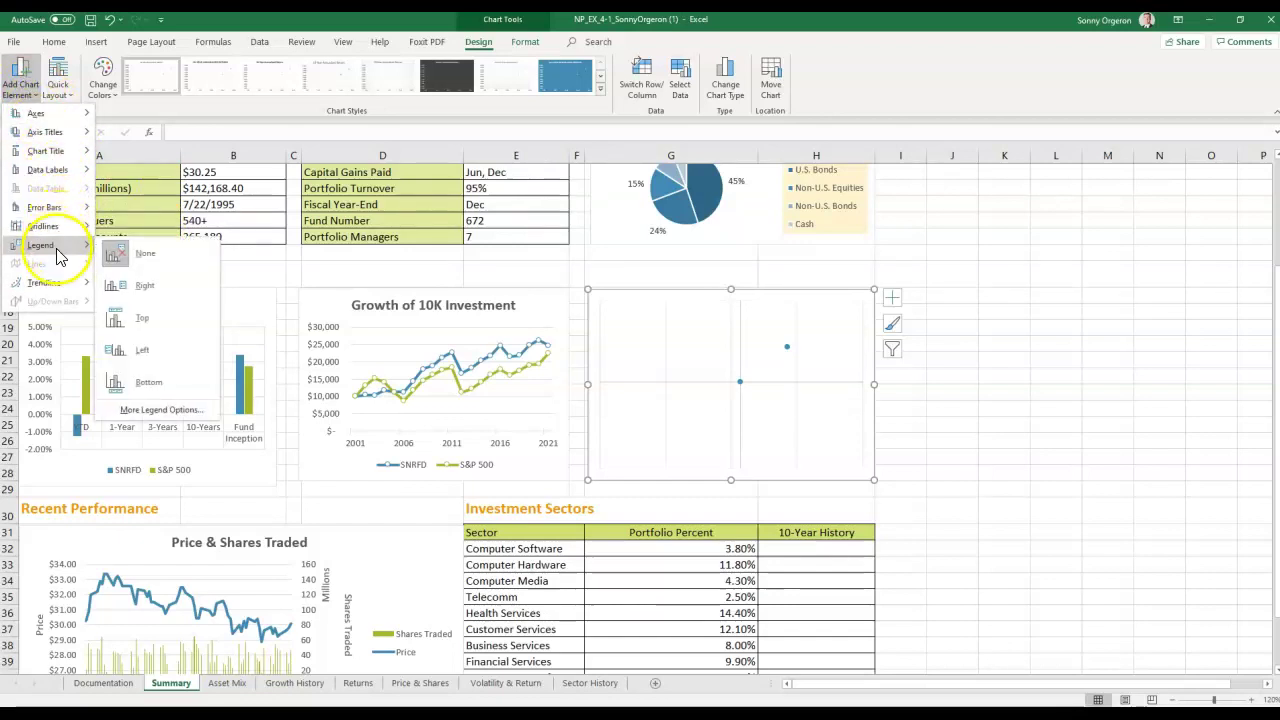
pyautogui.moveTo(50, 228)
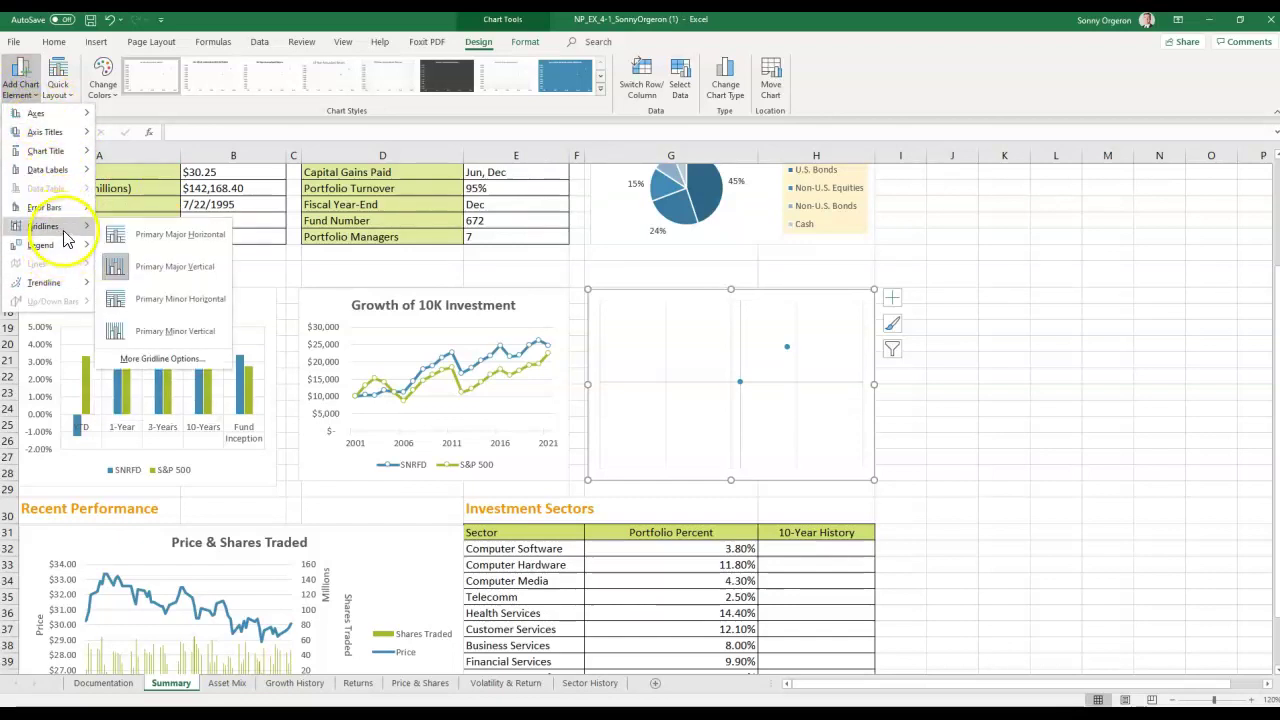
pyautogui.click(133, 266)
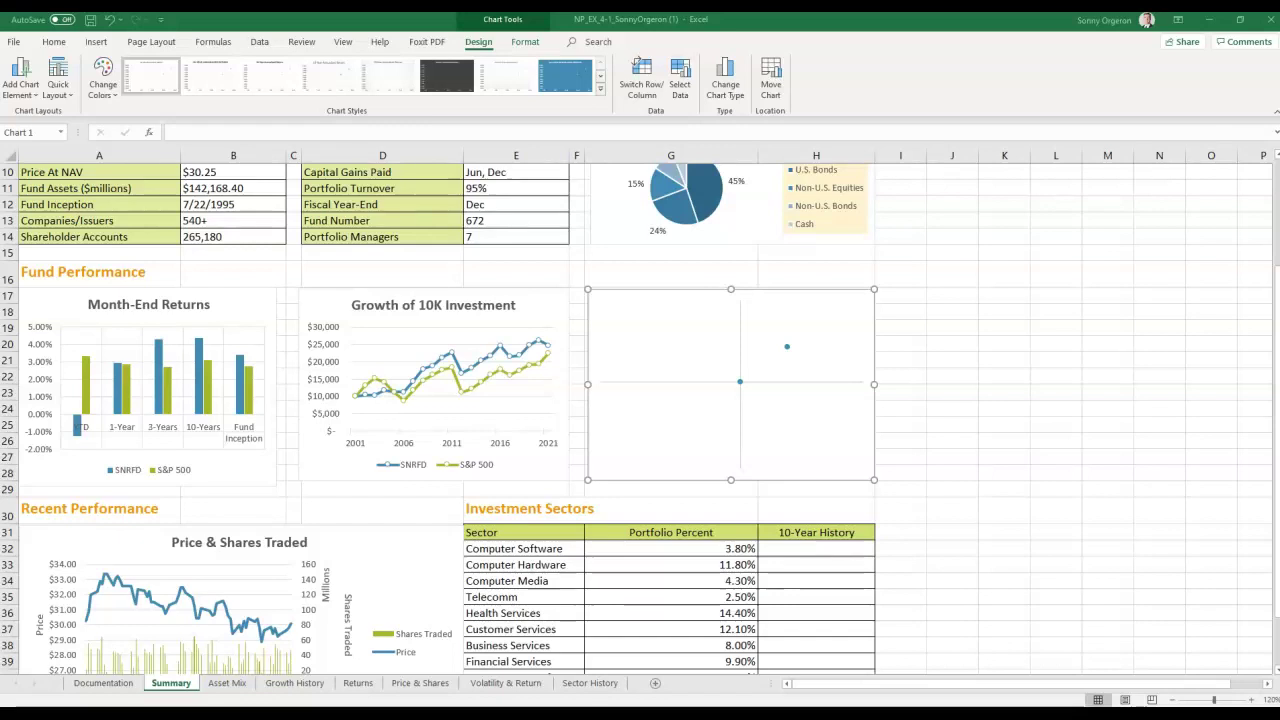
# Step: Open the scatter chart's data source settings and add a new data series
pyautogui.click(663, 334)
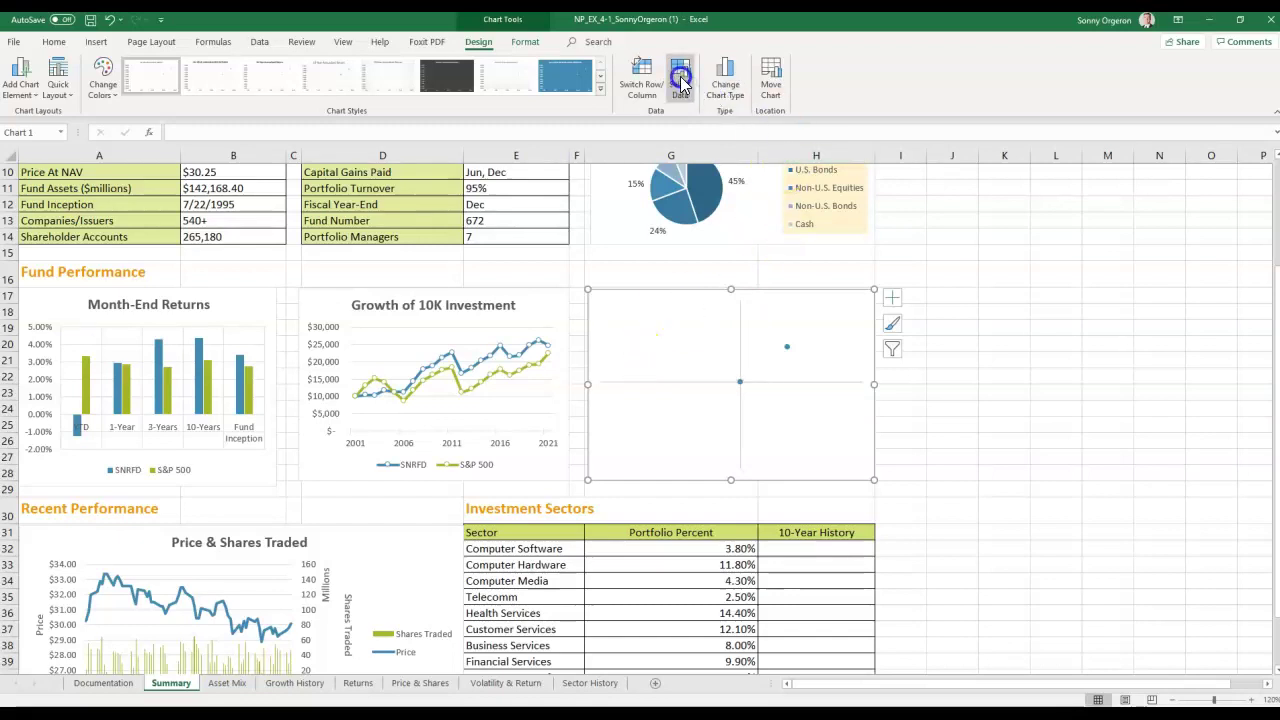
pyautogui.rightClick(633, 330)
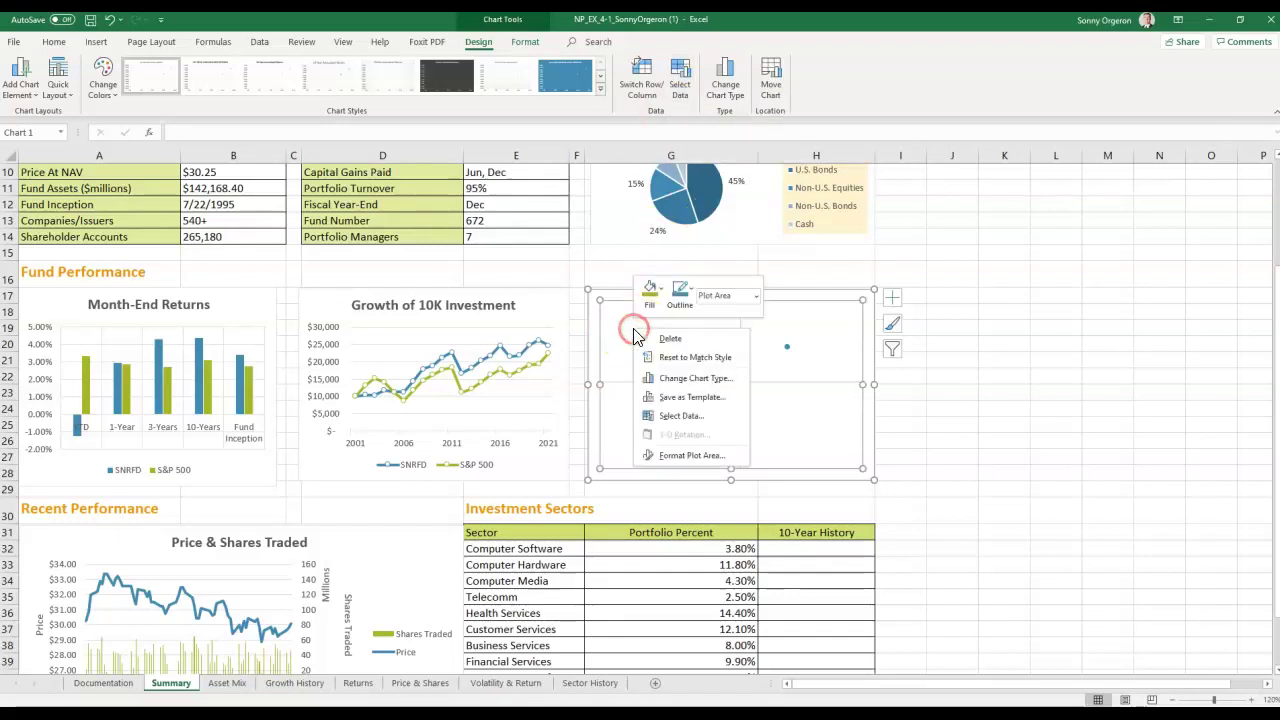
pyautogui.click(678, 414)
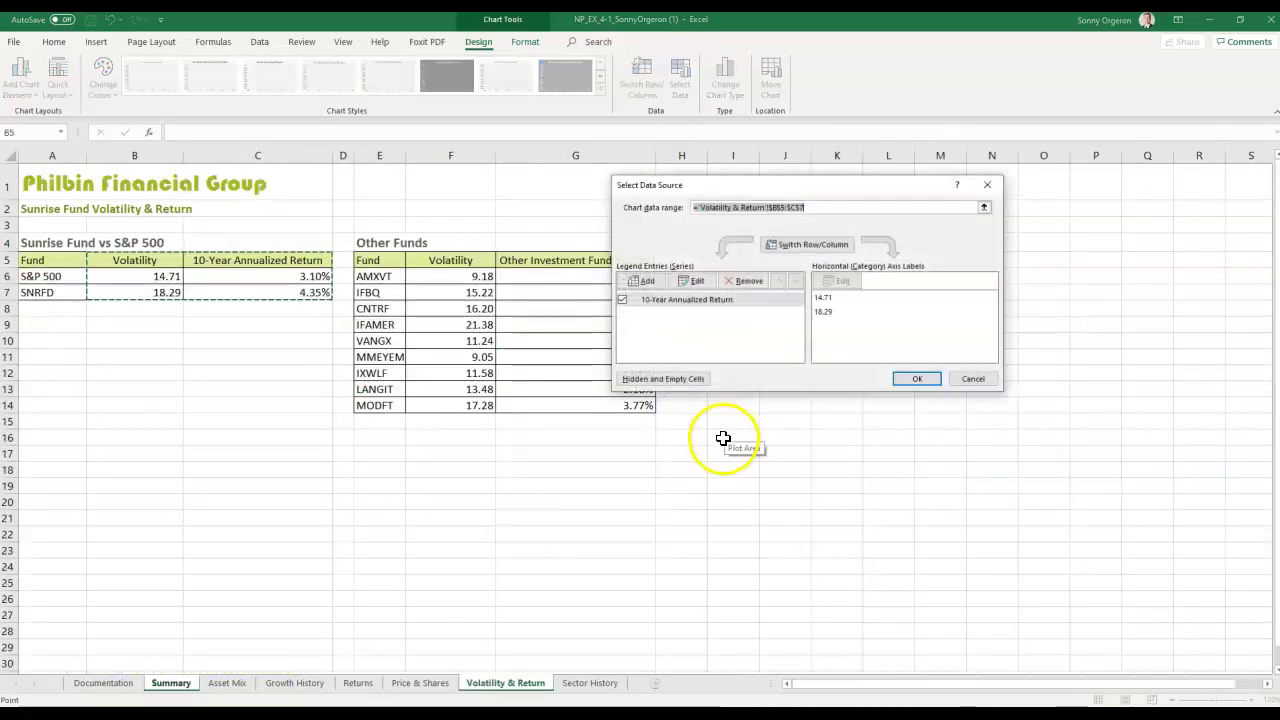
pyautogui.moveTo(742, 192); pyautogui.dragTo(806, 266)
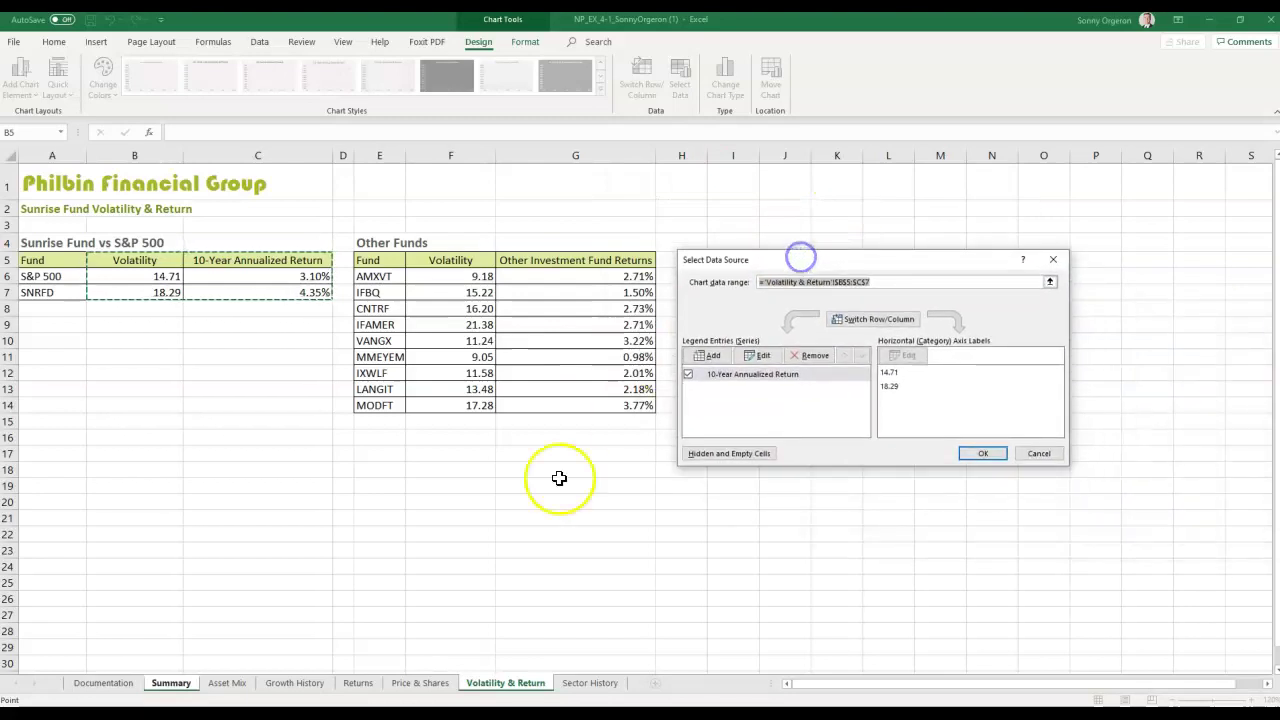
pyautogui.click(510, 688)
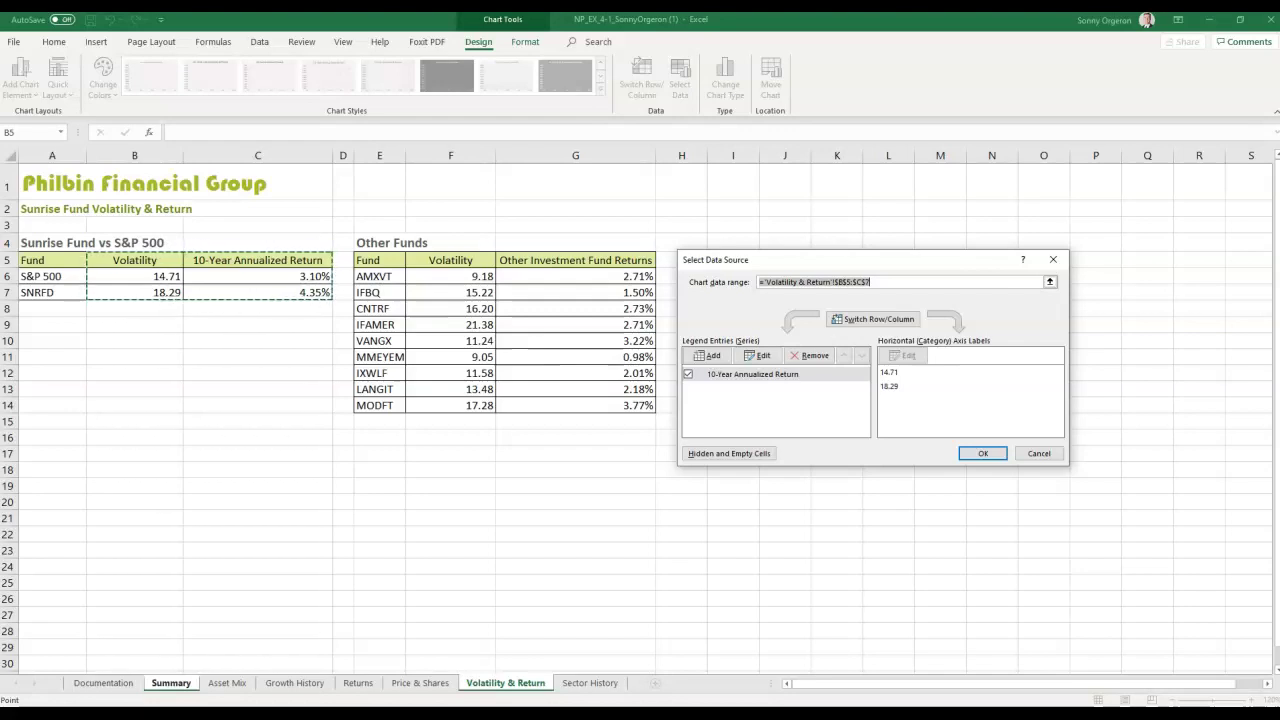
pyautogui.click(707, 355)
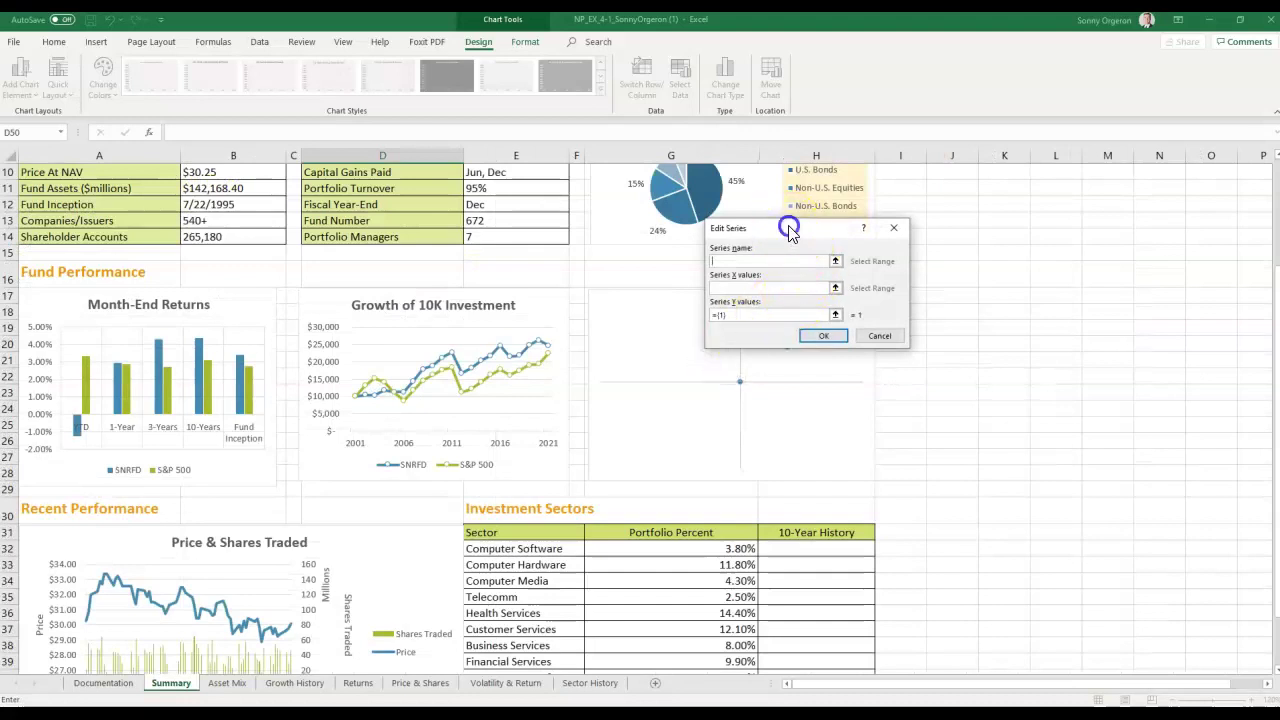
pyautogui.moveTo(789, 230); pyautogui.dragTo(976, 226)
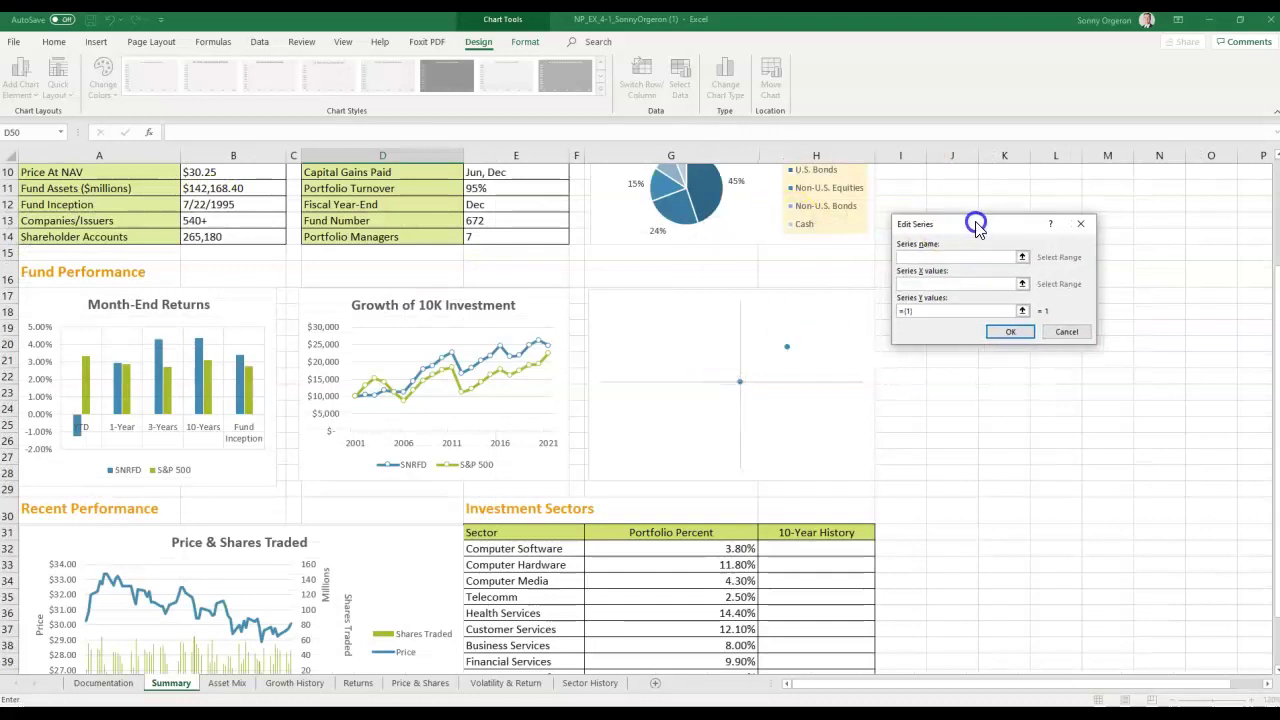
# Step: Set the new series name to the Other Investment Fund Returns heading in cell G5 of the Volatility & Return sheet
pyautogui.click(935, 256)
pyautogui.click(505, 683)
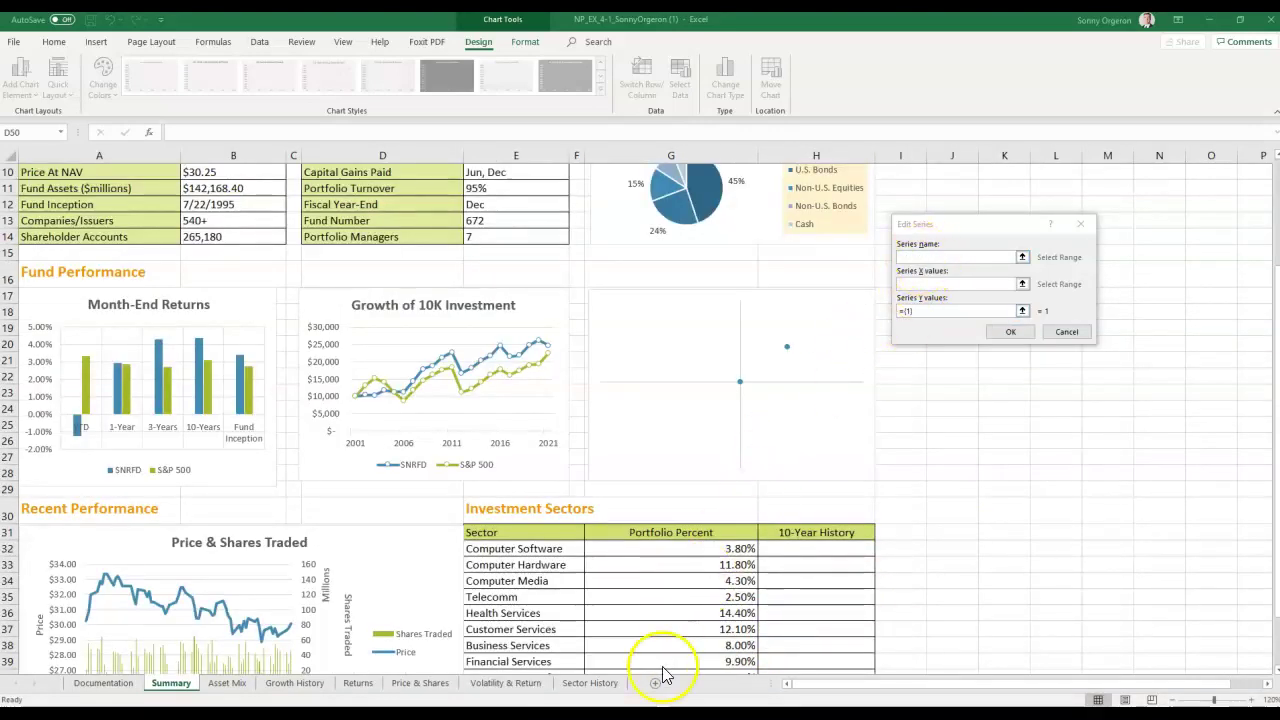
pyautogui.click(914, 257)
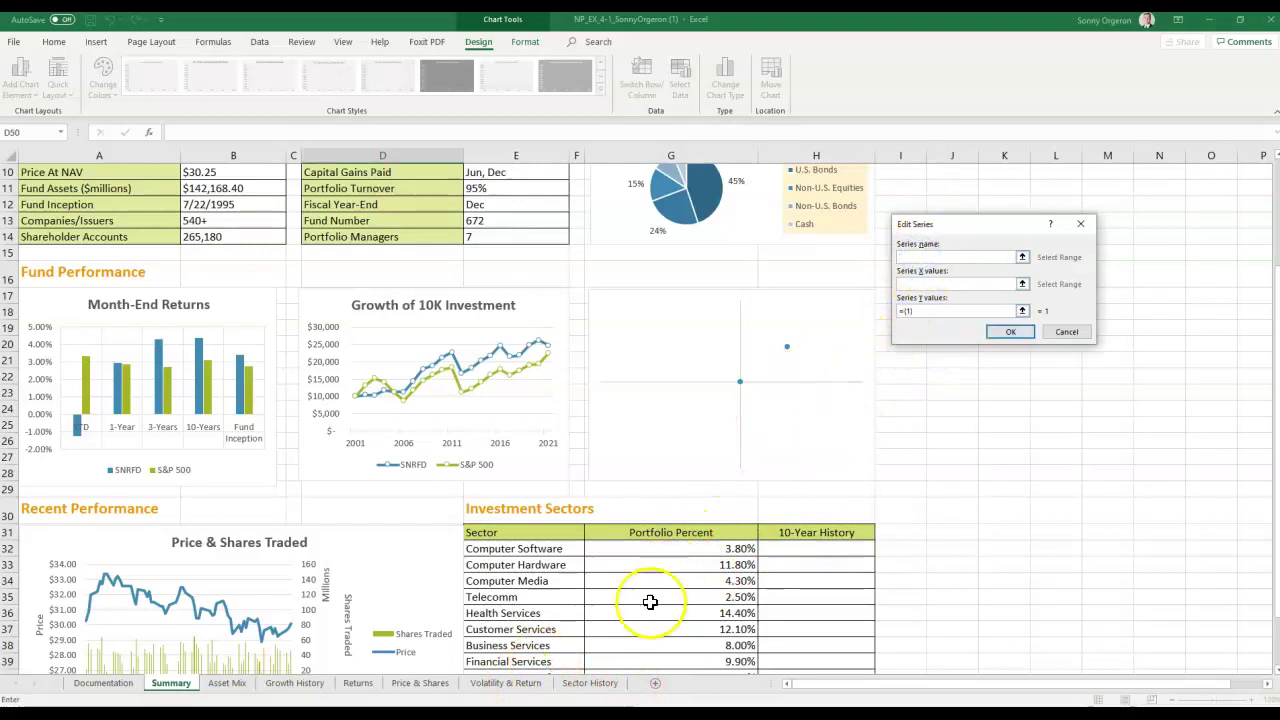
pyautogui.click(503, 688)
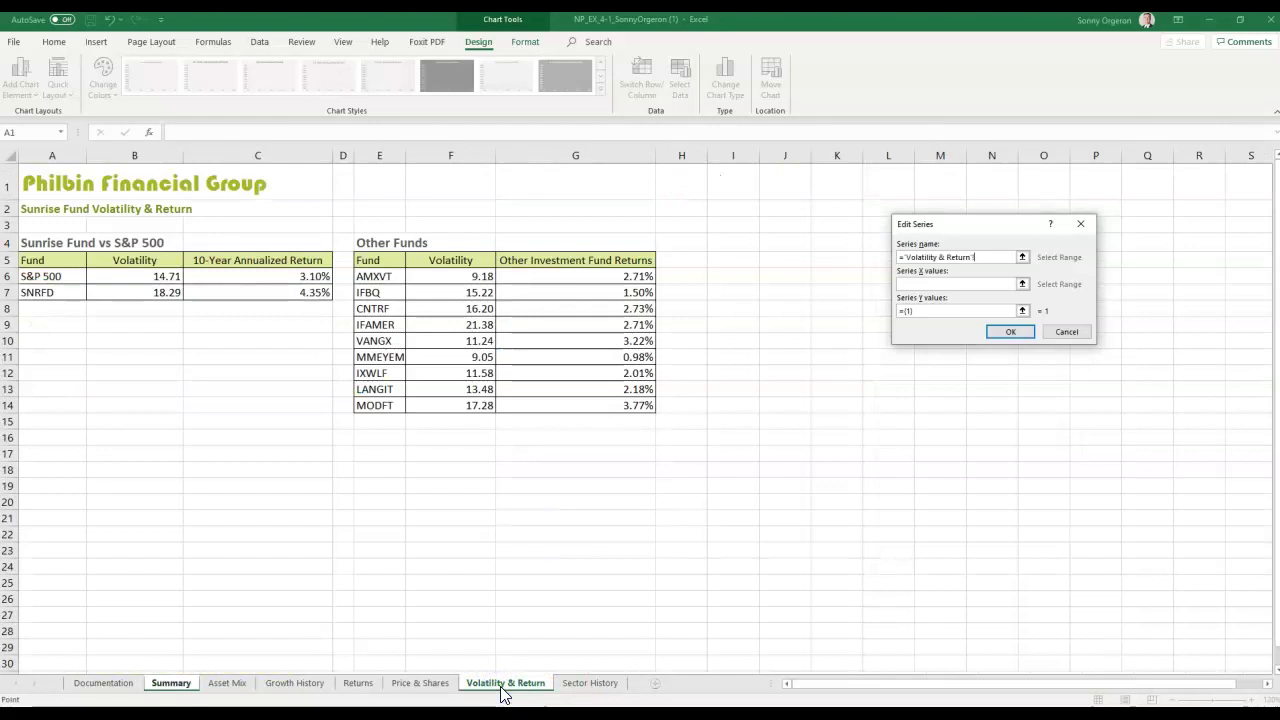
pyautogui.click(566, 260)
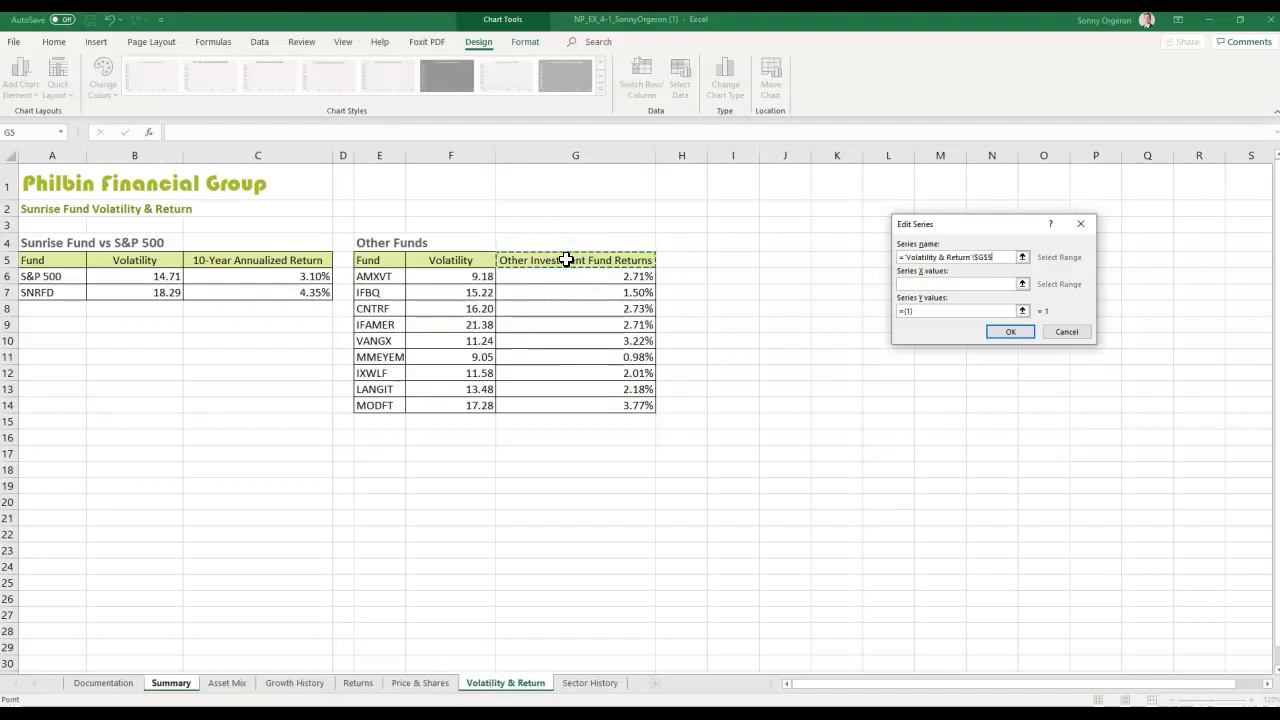
pyautogui.press('Tab')
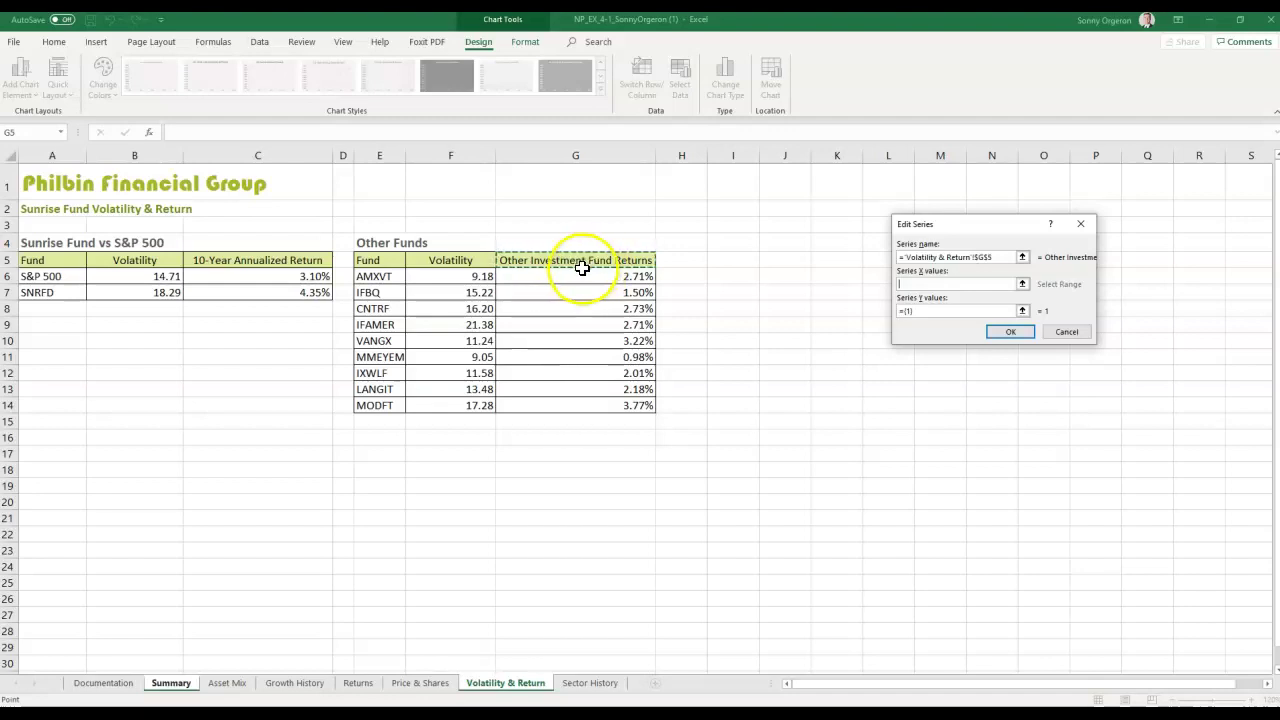
# Step: Set the series X values to F6:F14 and Y values to G6:G14 on the Volatility & Return sheet, and apply the data source changes
pyautogui.click(492, 688)
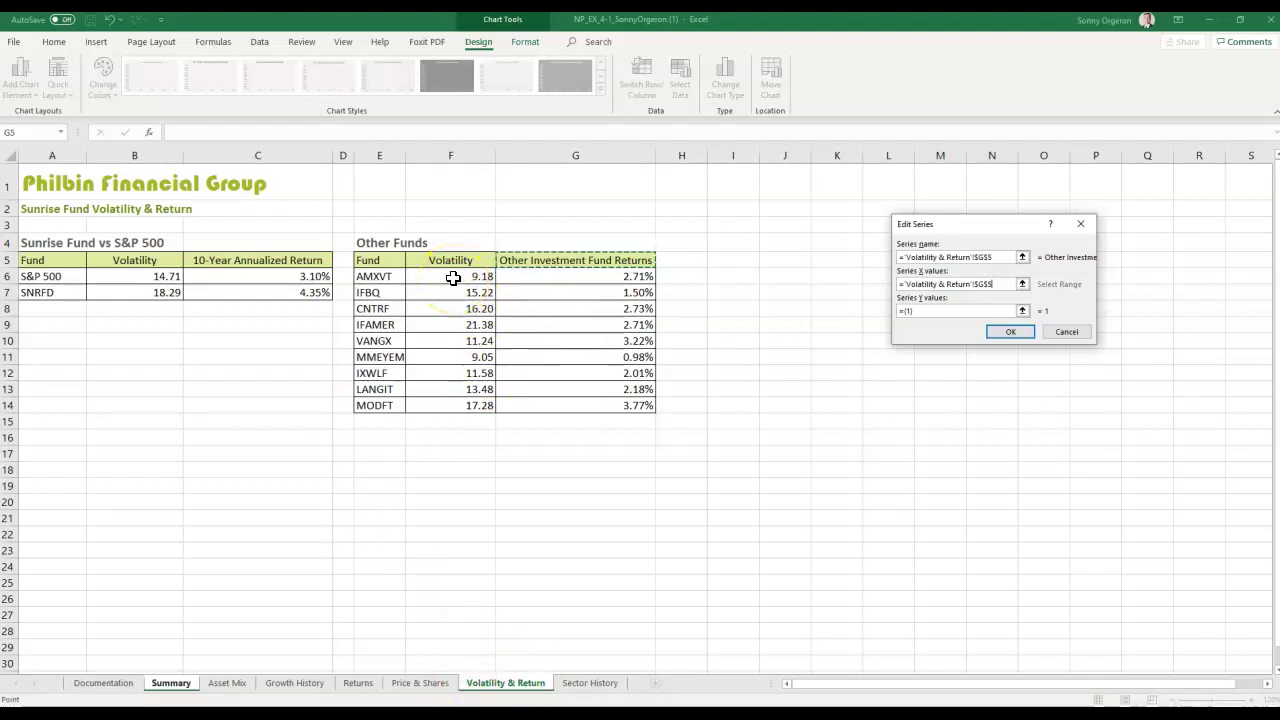
pyautogui.moveTo(445, 277); pyautogui.dragTo(463, 406)
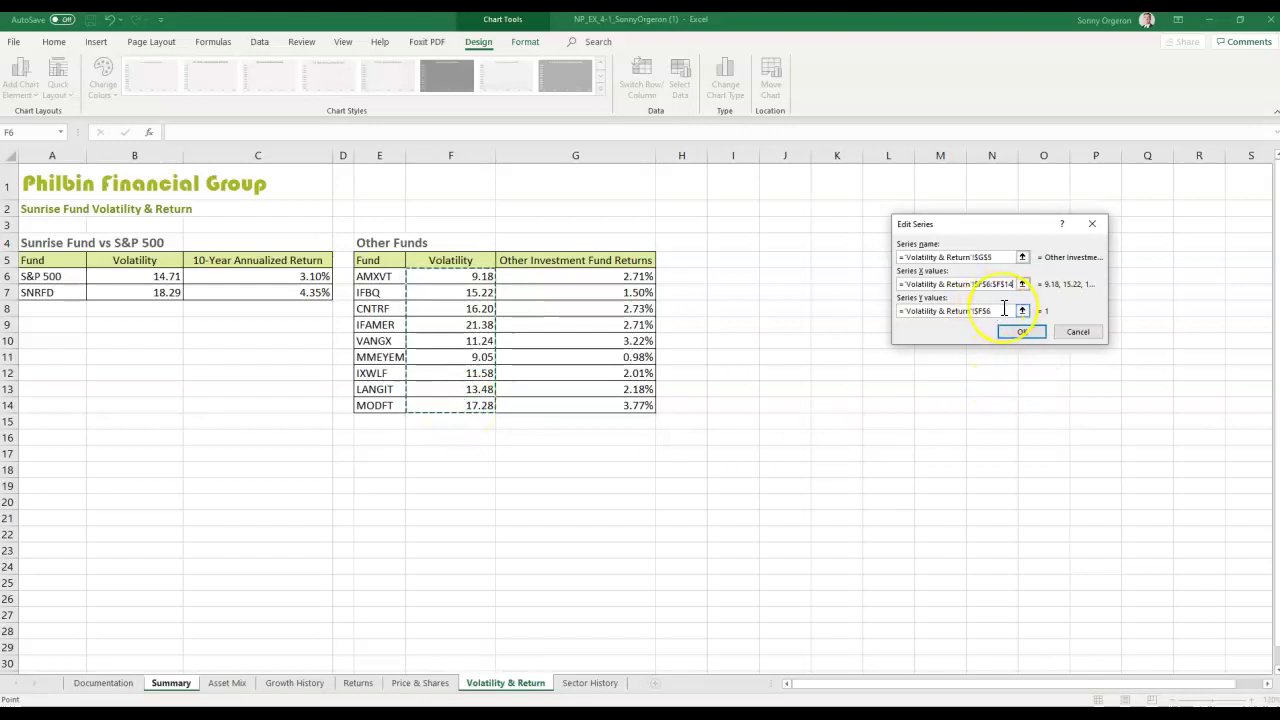
pyautogui.moveTo(1004, 309); pyautogui.dragTo(890, 315)
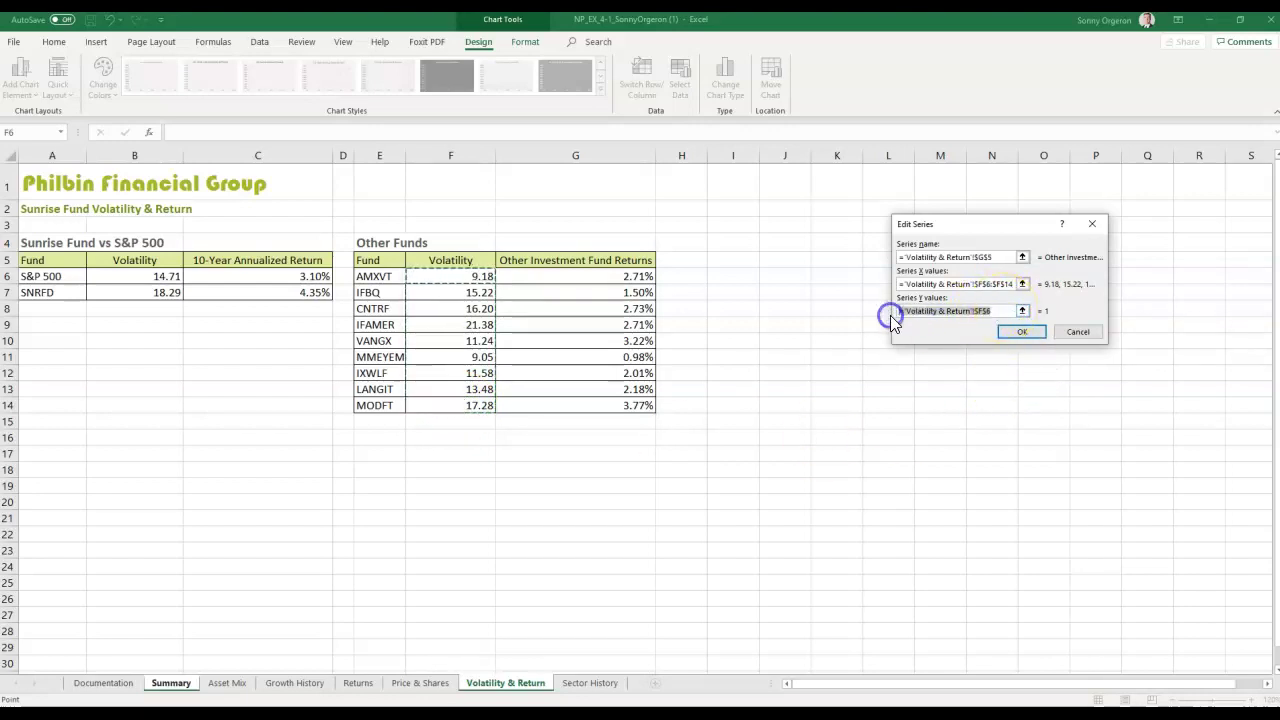
pyautogui.press('BackSpace')
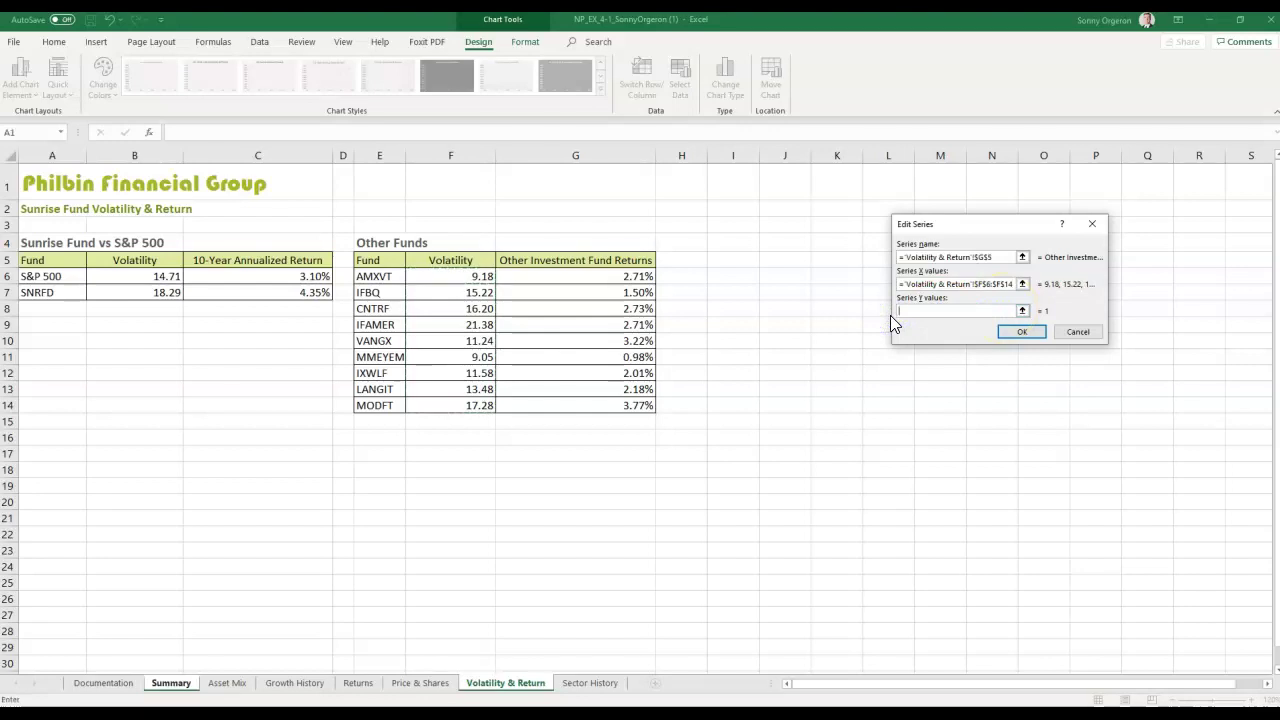
pyautogui.click(487, 686)
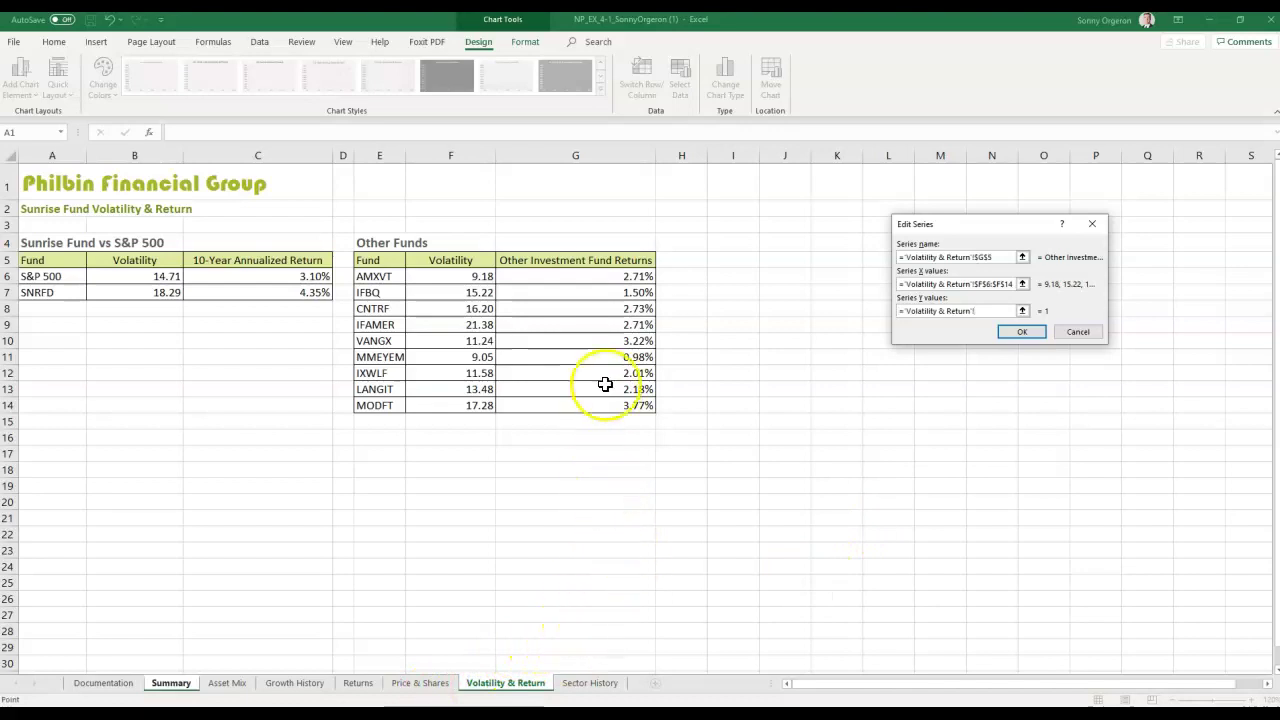
pyautogui.moveTo(607, 276); pyautogui.dragTo(612, 404)
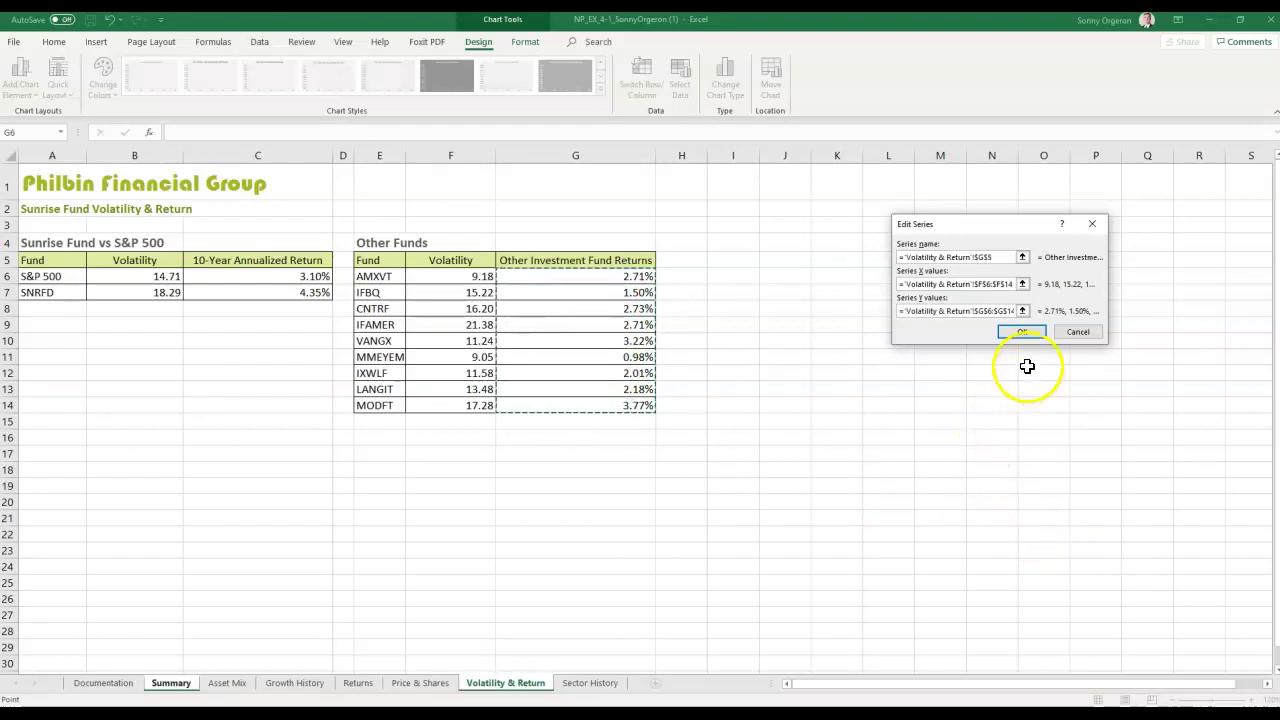
pyautogui.click(1022, 333)
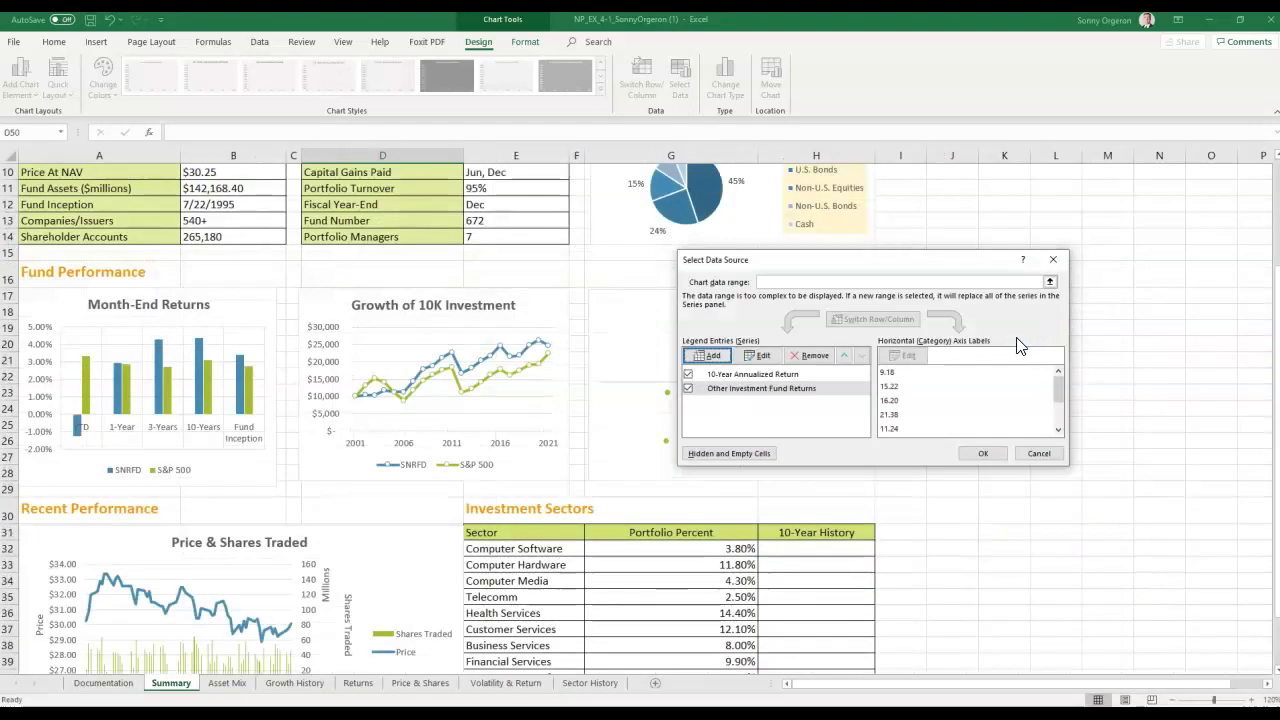
pyautogui.click(983, 453)
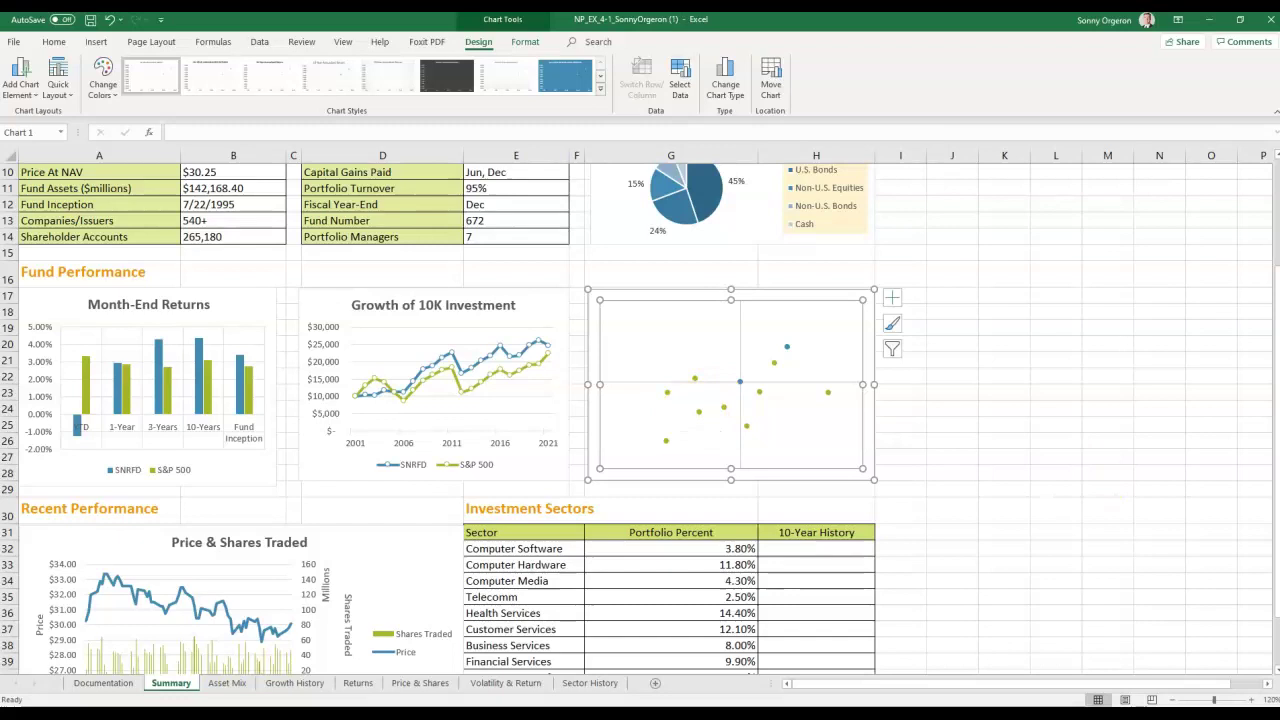
# Step: Add data callout labels to the 10-Year Annualized Return series of the scatter chart
pyautogui.click(867, 299)
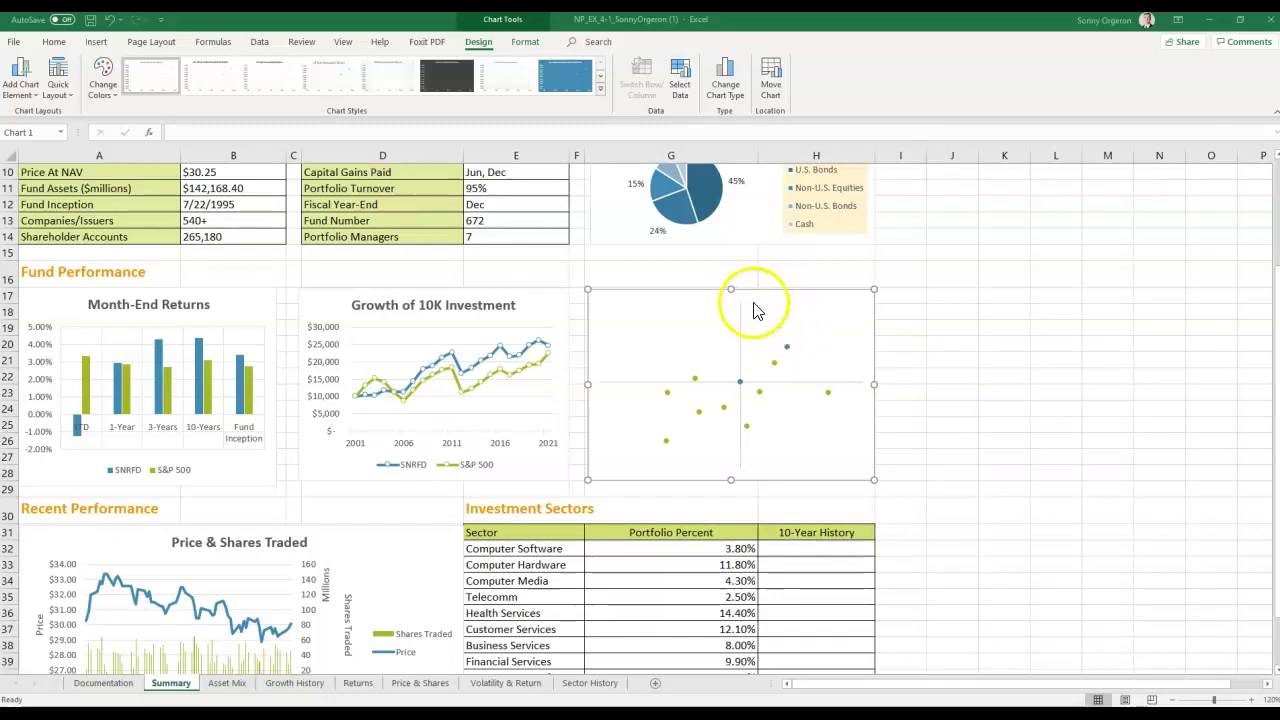
pyautogui.click(525, 42)
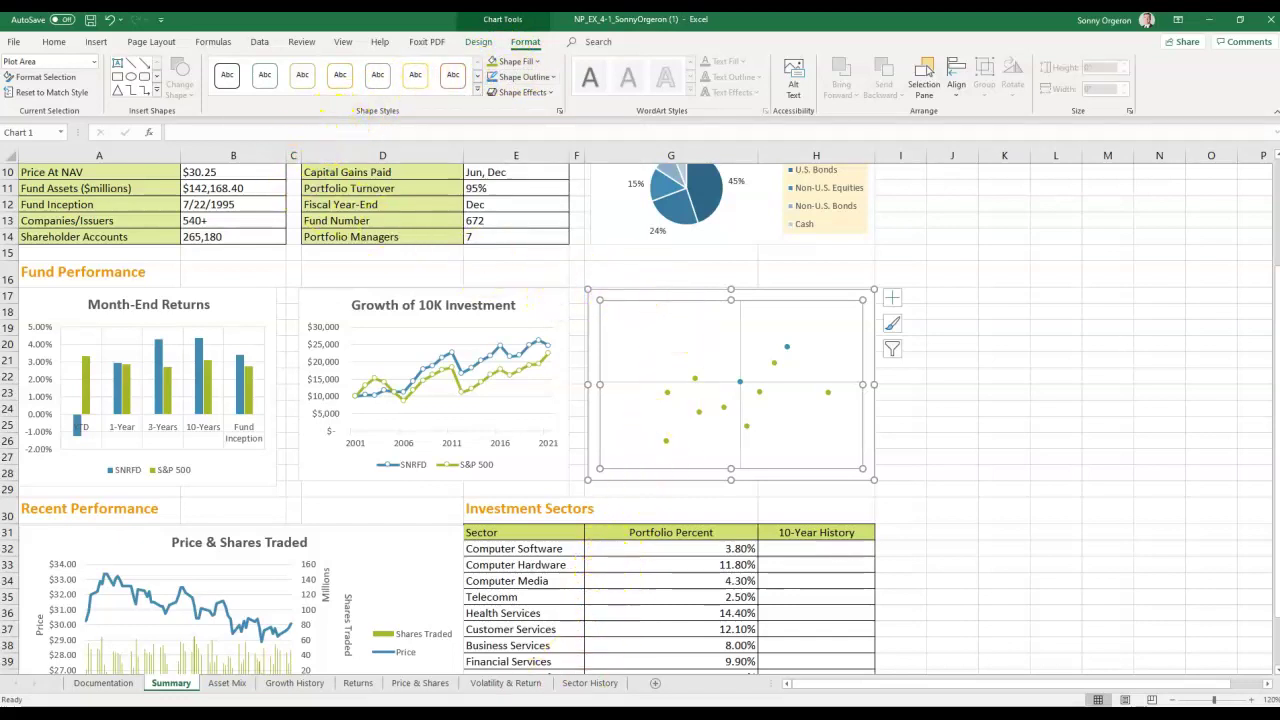
pyautogui.press('Escape')
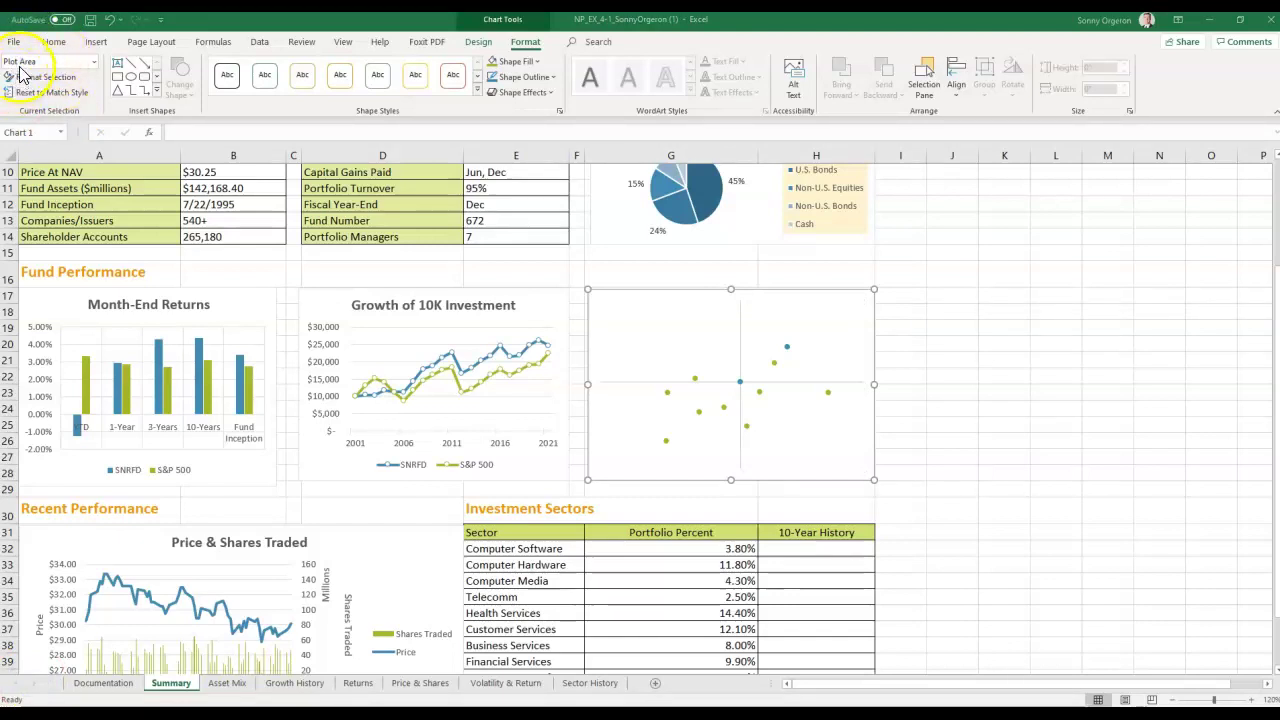
pyautogui.click(95, 62)
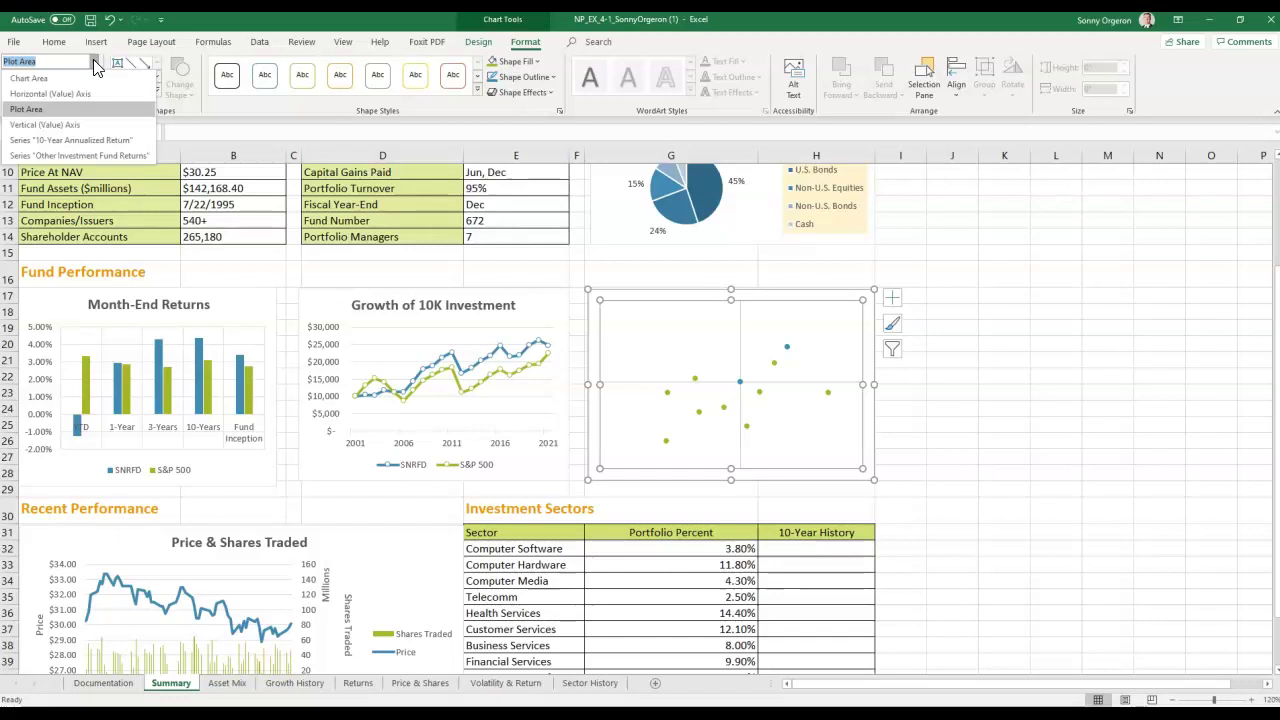
pyautogui.click(87, 142)
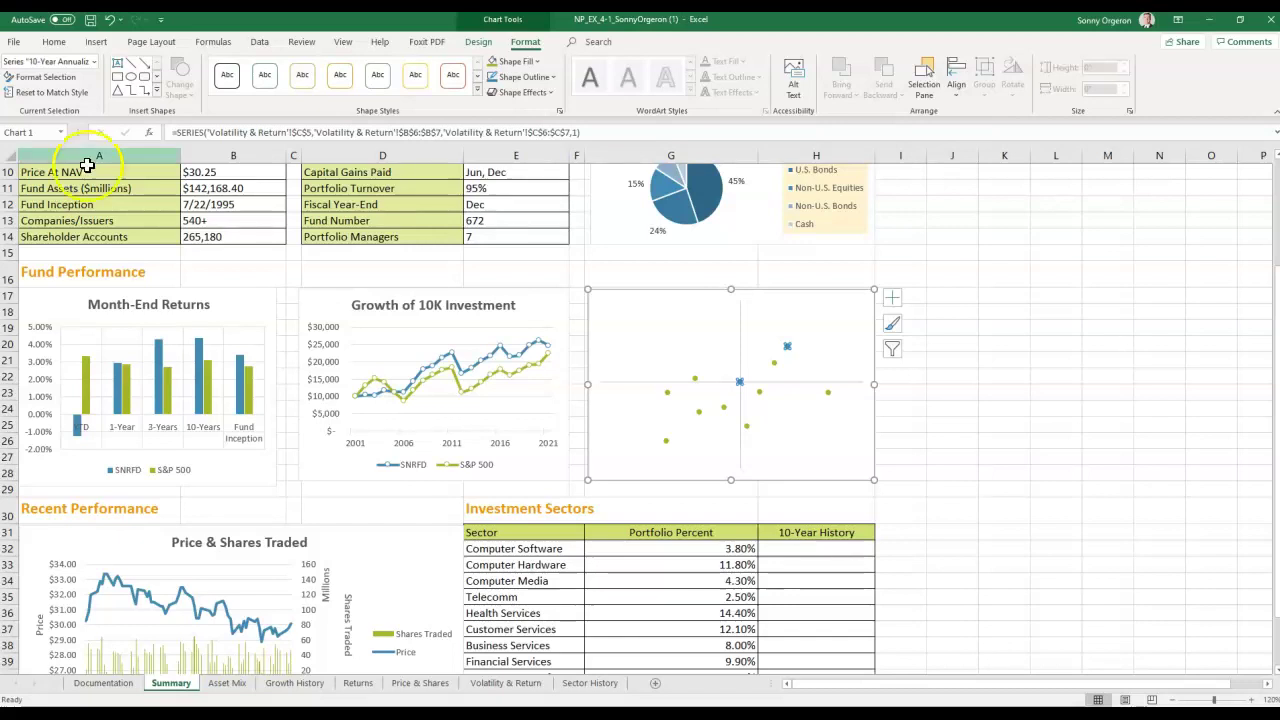
pyautogui.click(478, 42)
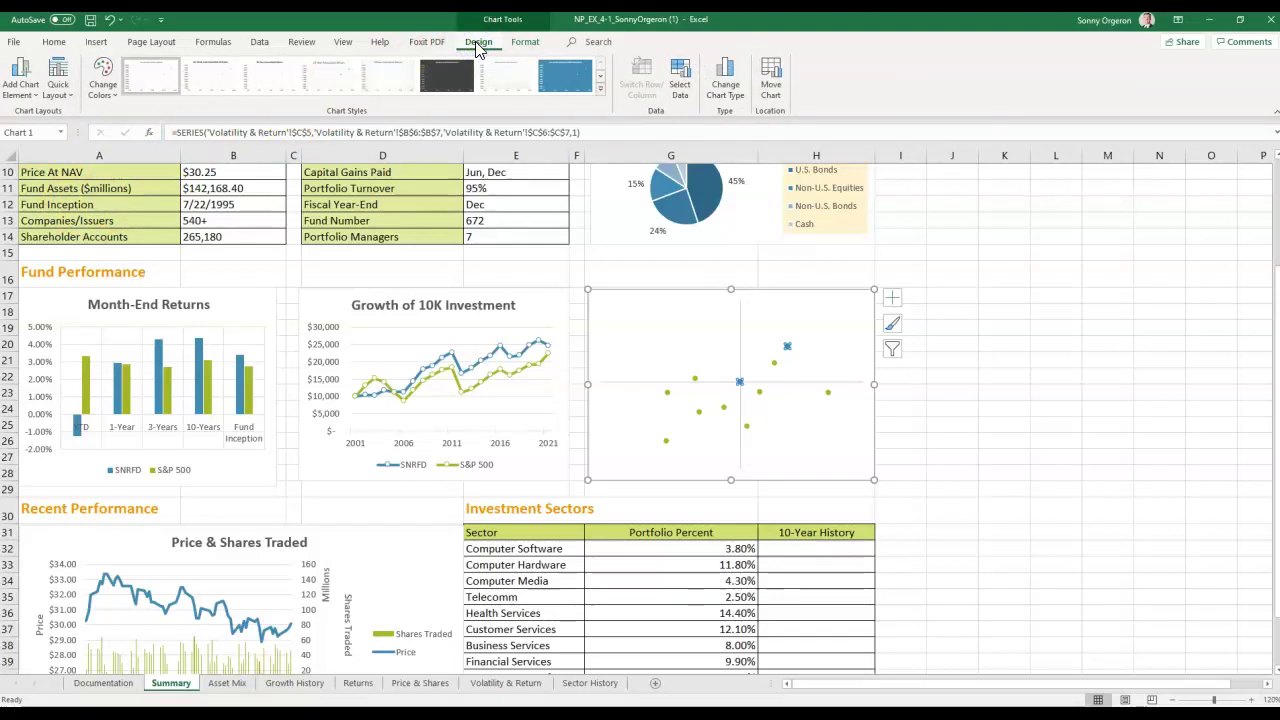
pyautogui.click(40, 100)
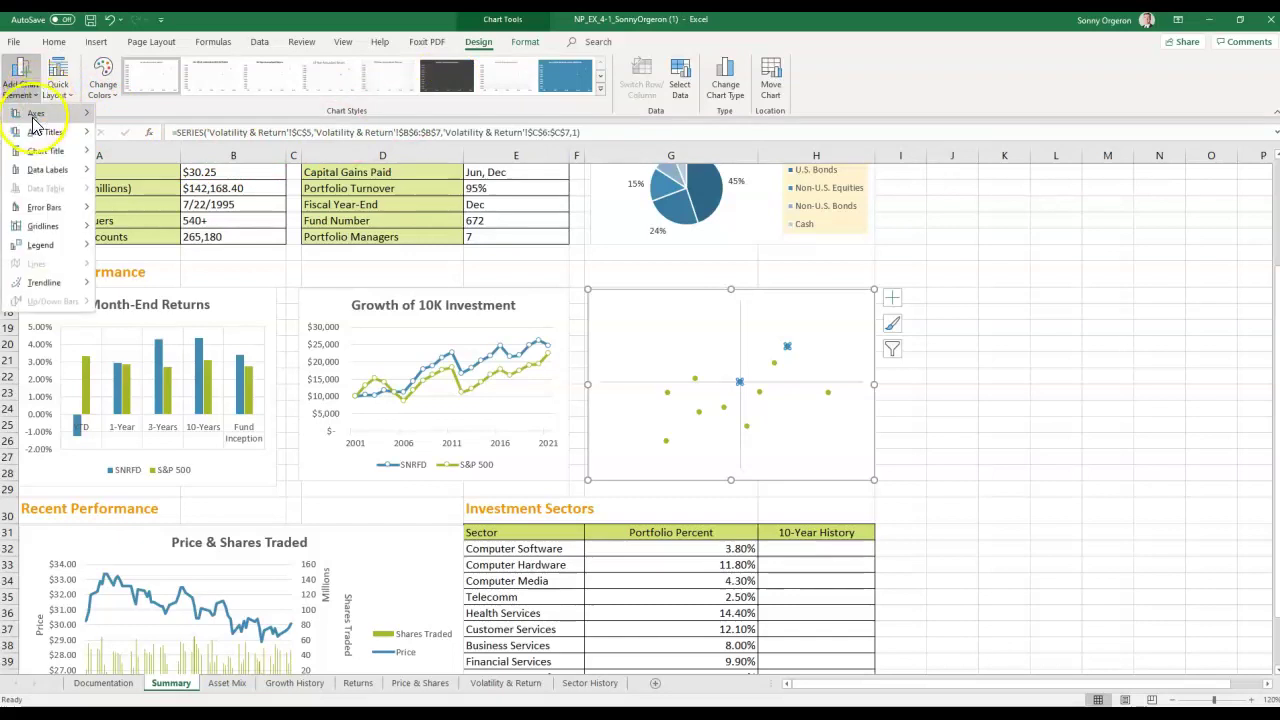
pyautogui.click(55, 172)
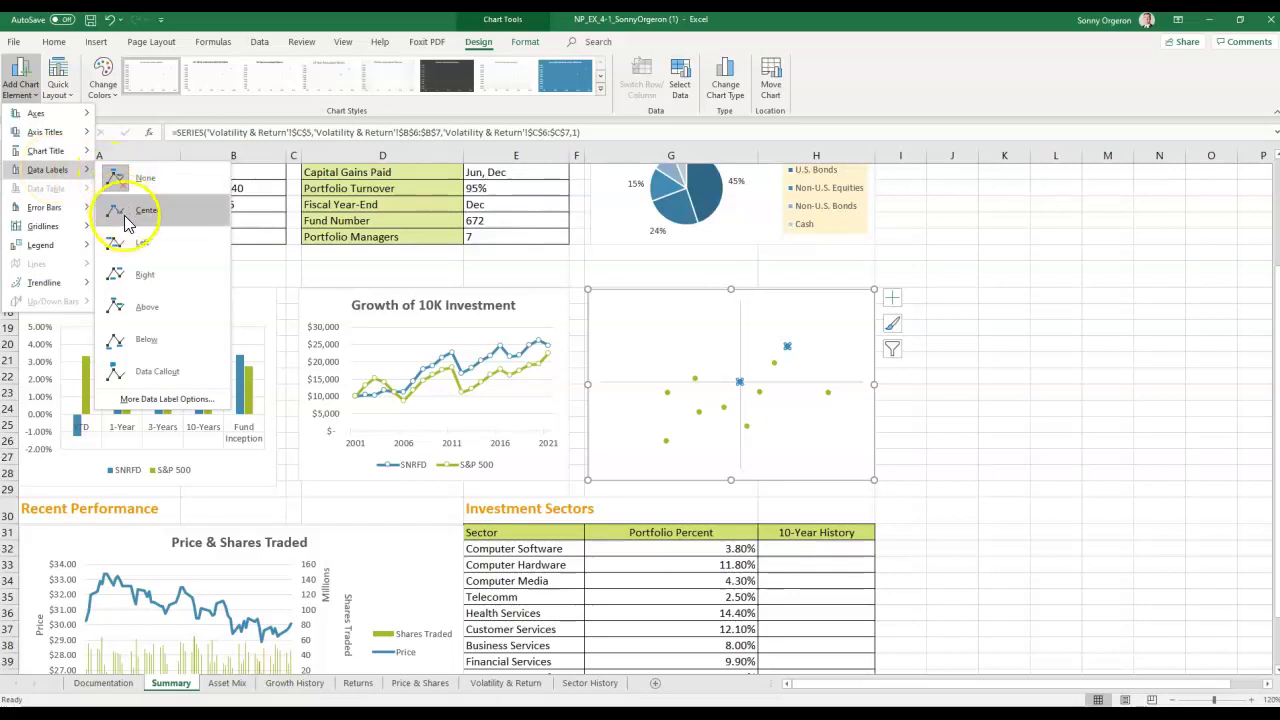
pyautogui.click(151, 370)
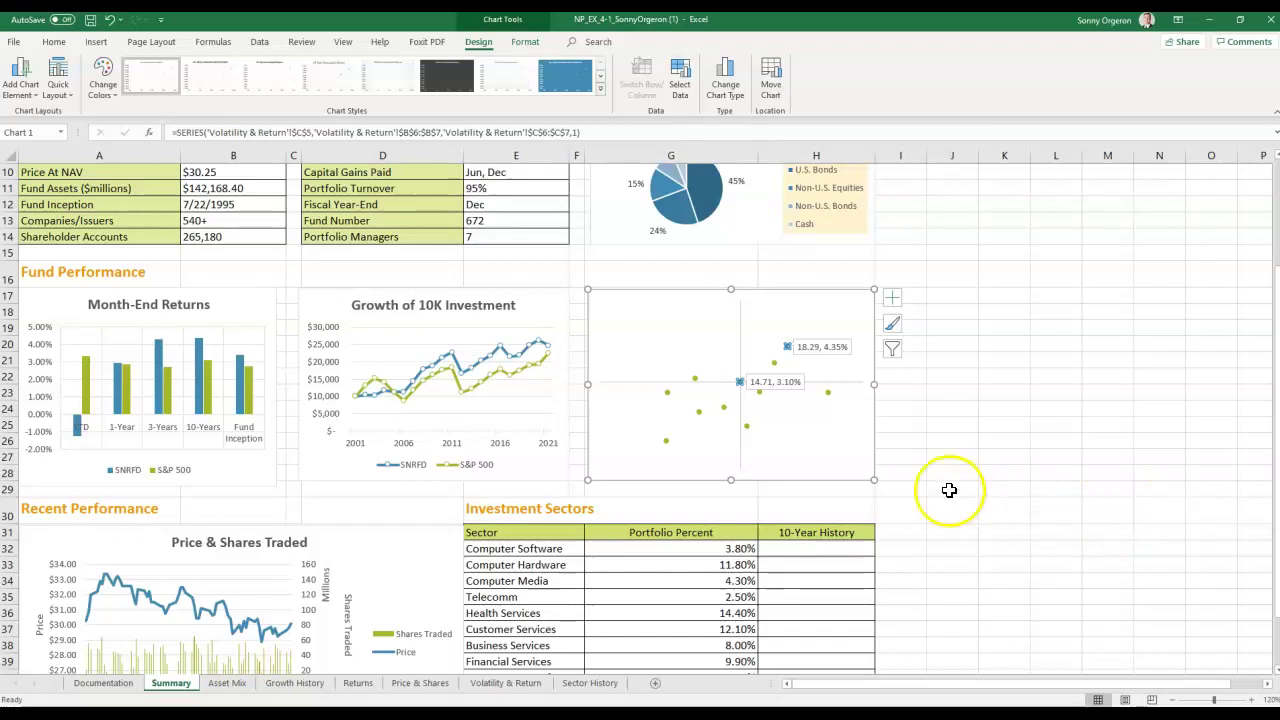
# Step: Format the callout labels to include values from cells A6:A7 of the Volatility & Return sheet
pyautogui.rightClick(806, 346)
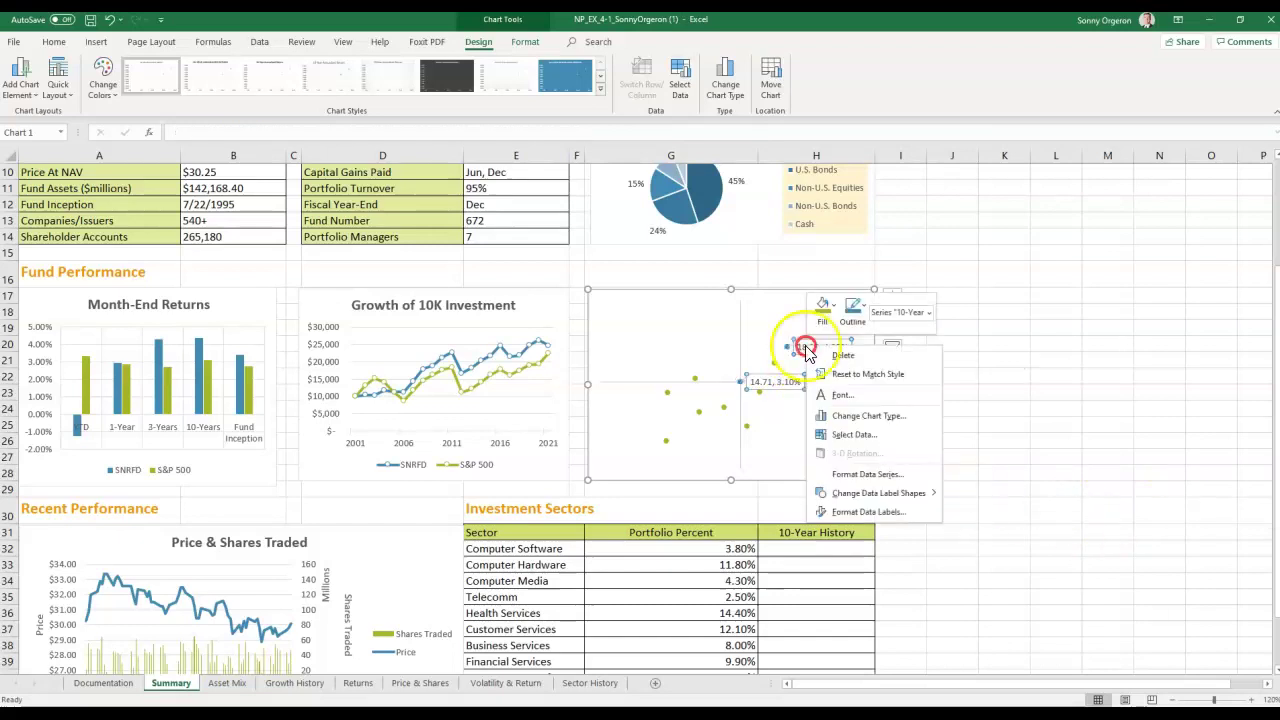
pyautogui.click(848, 472)
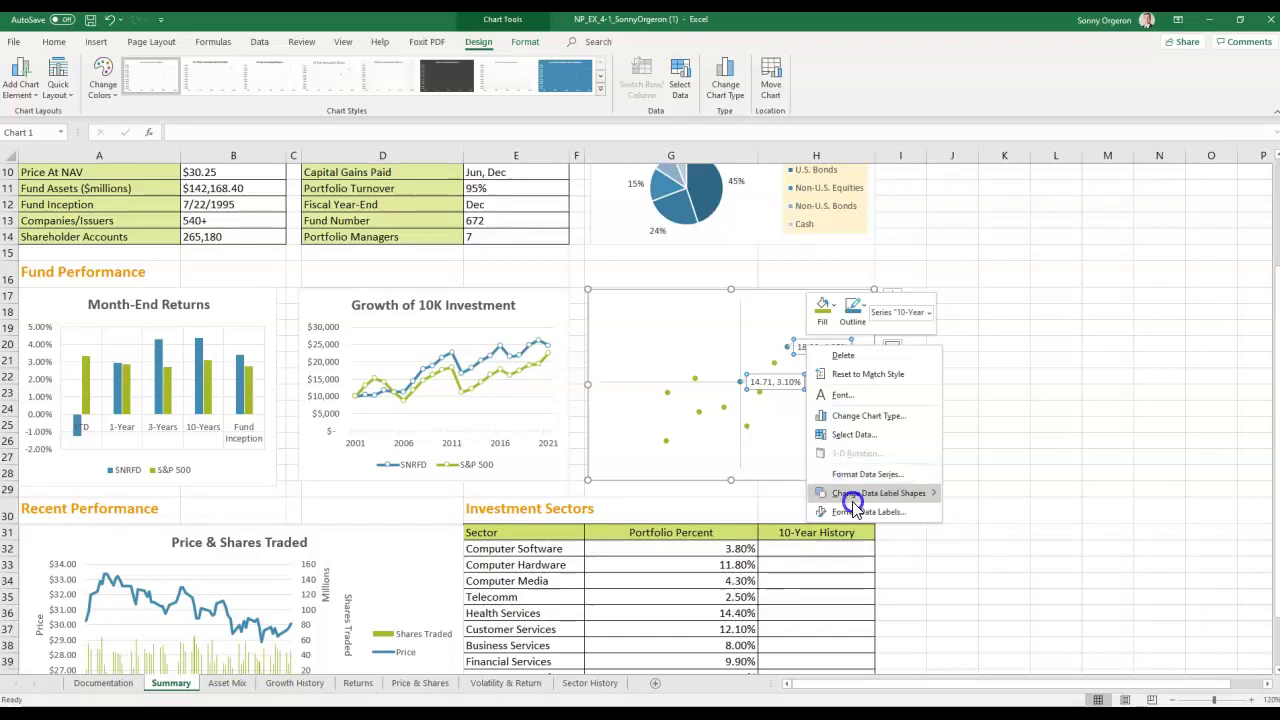
pyautogui.click(853, 511)
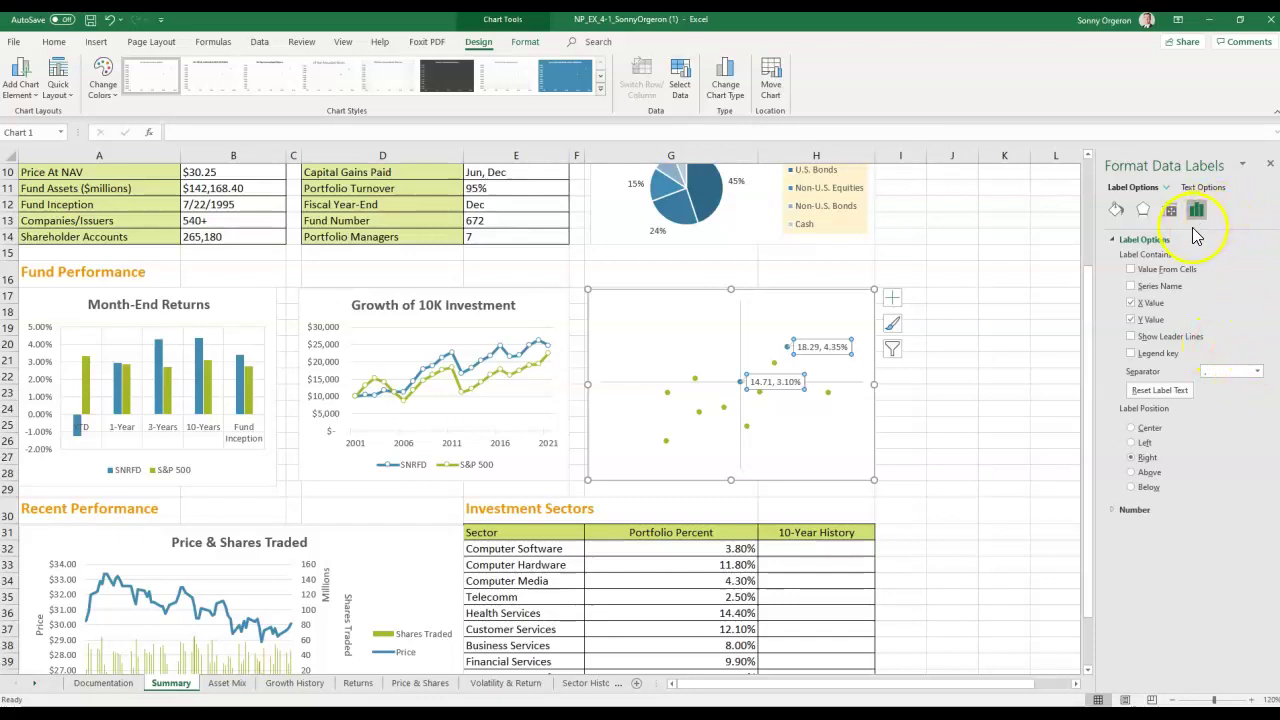
pyautogui.click(1131, 270)
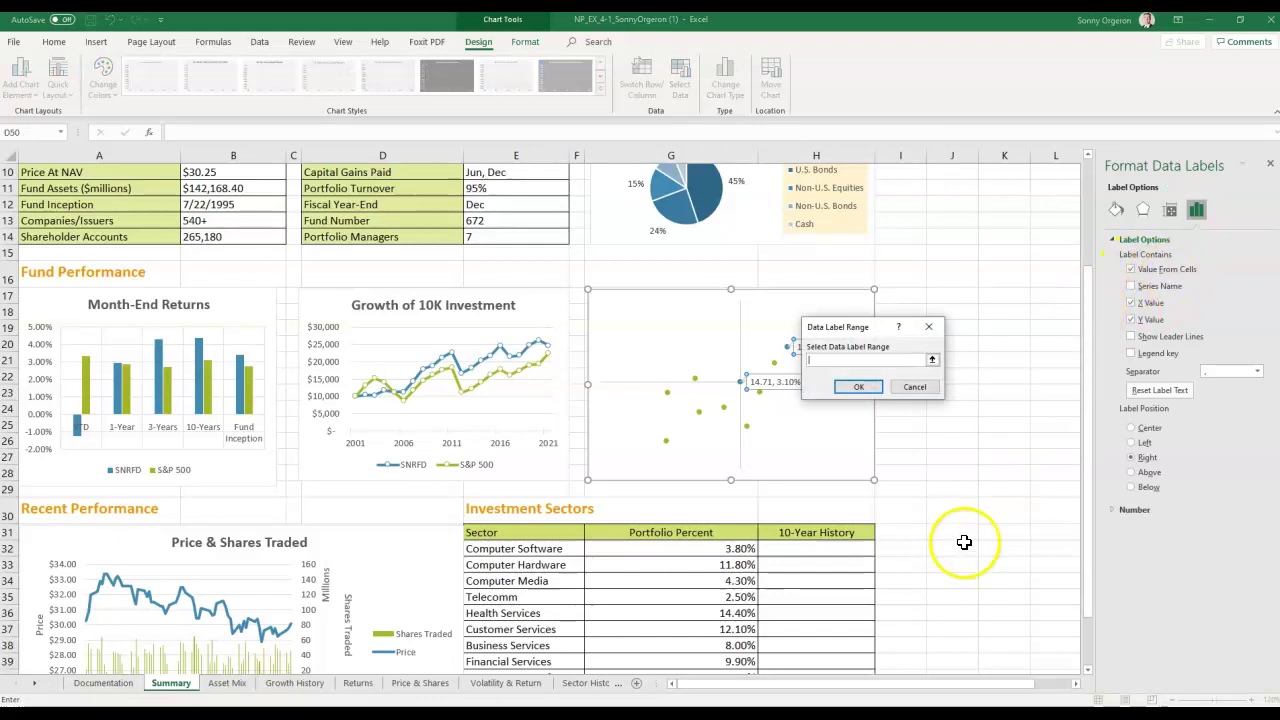
pyautogui.click(515, 684)
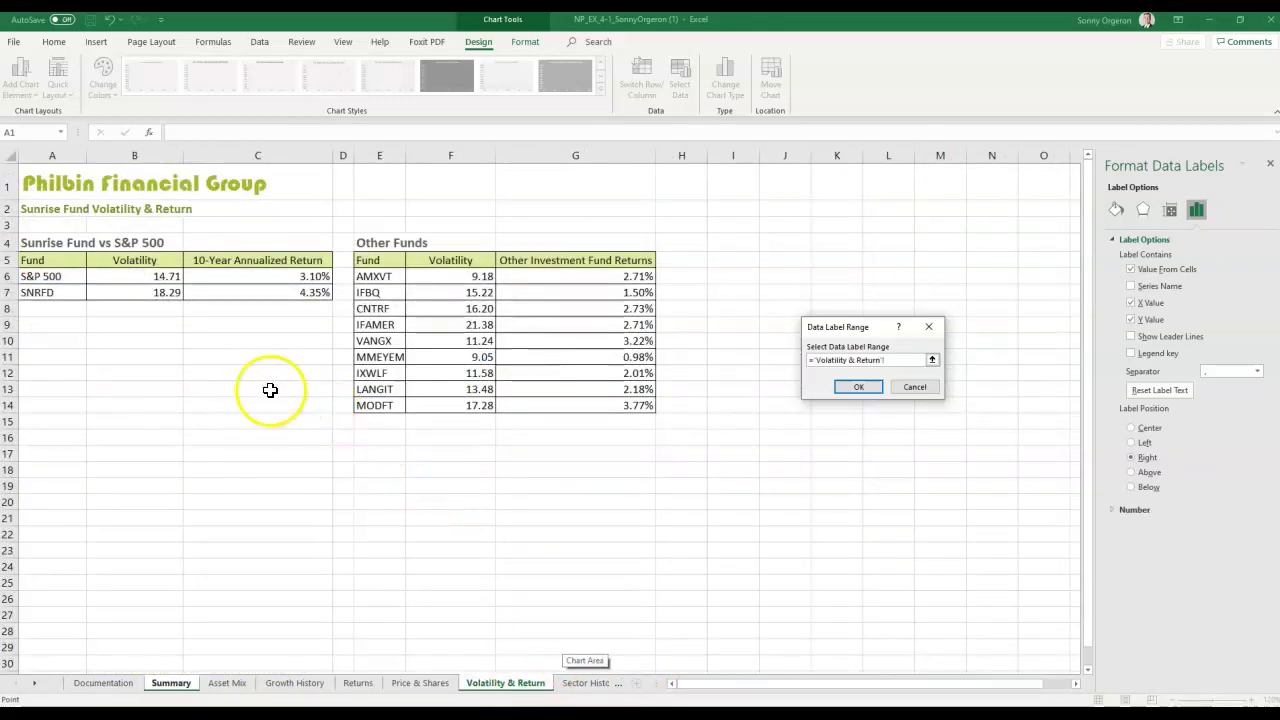
pyautogui.moveTo(50, 276); pyautogui.dragTo(44, 291)
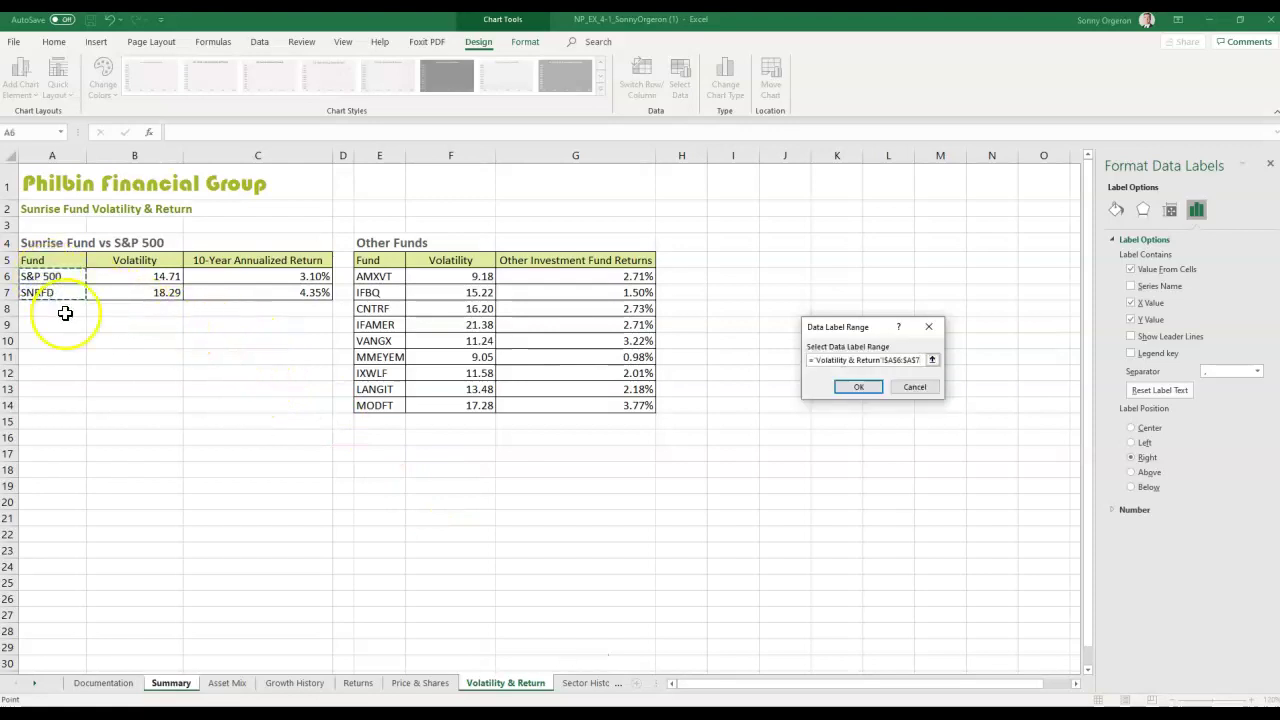
pyautogui.click(852, 388)
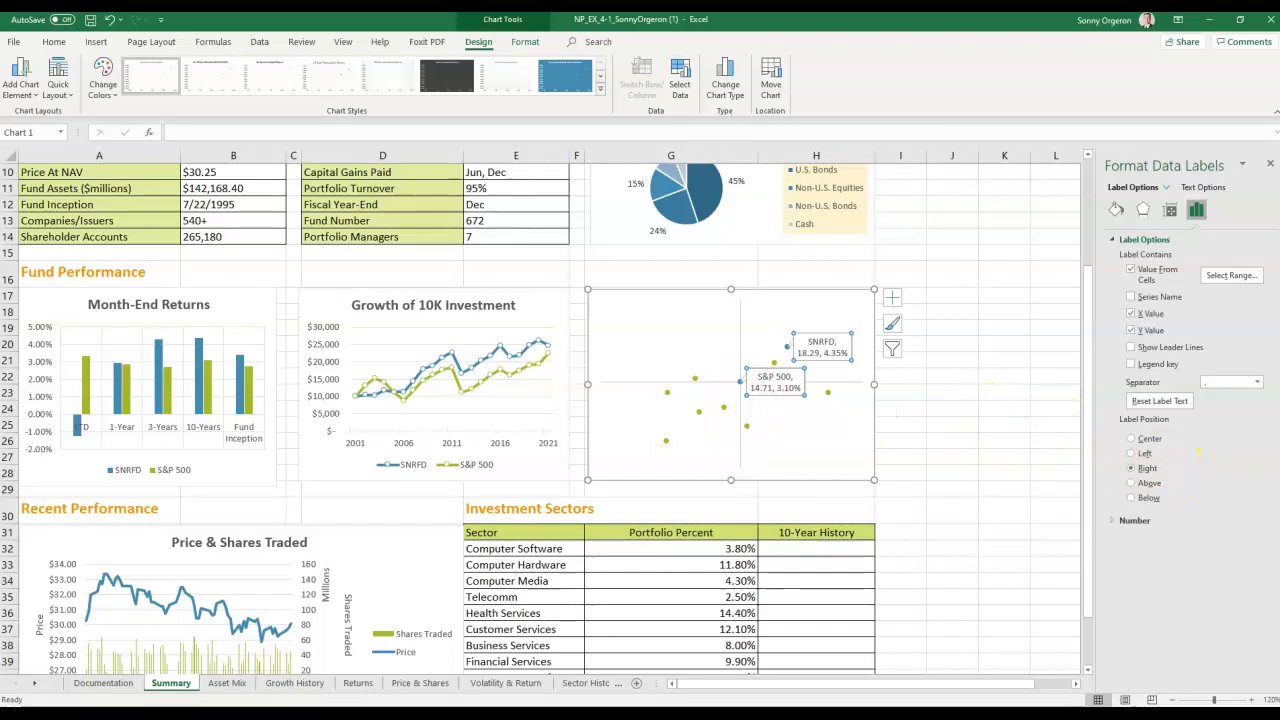
# Step: Remove the X value and Y value from the callout labels and close the label formatting settings
pyautogui.click(1131, 314)
pyautogui.click(1131, 330)
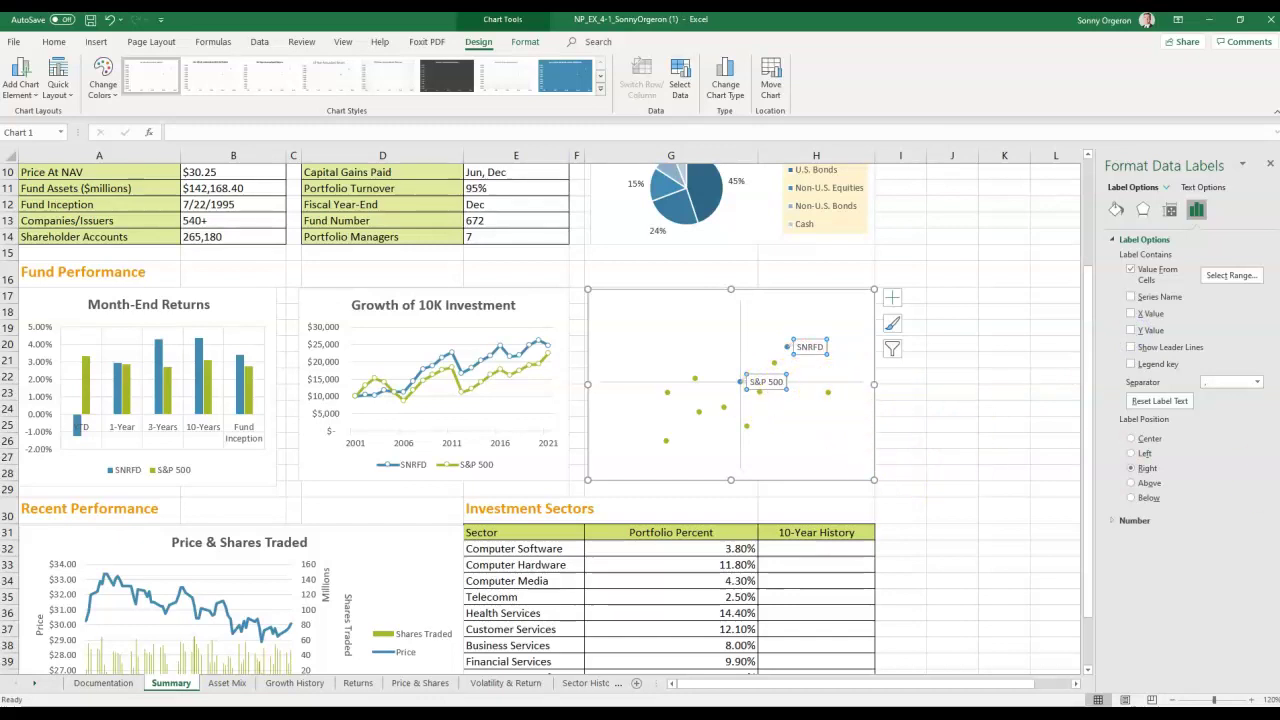
pyautogui.click(1270, 163)
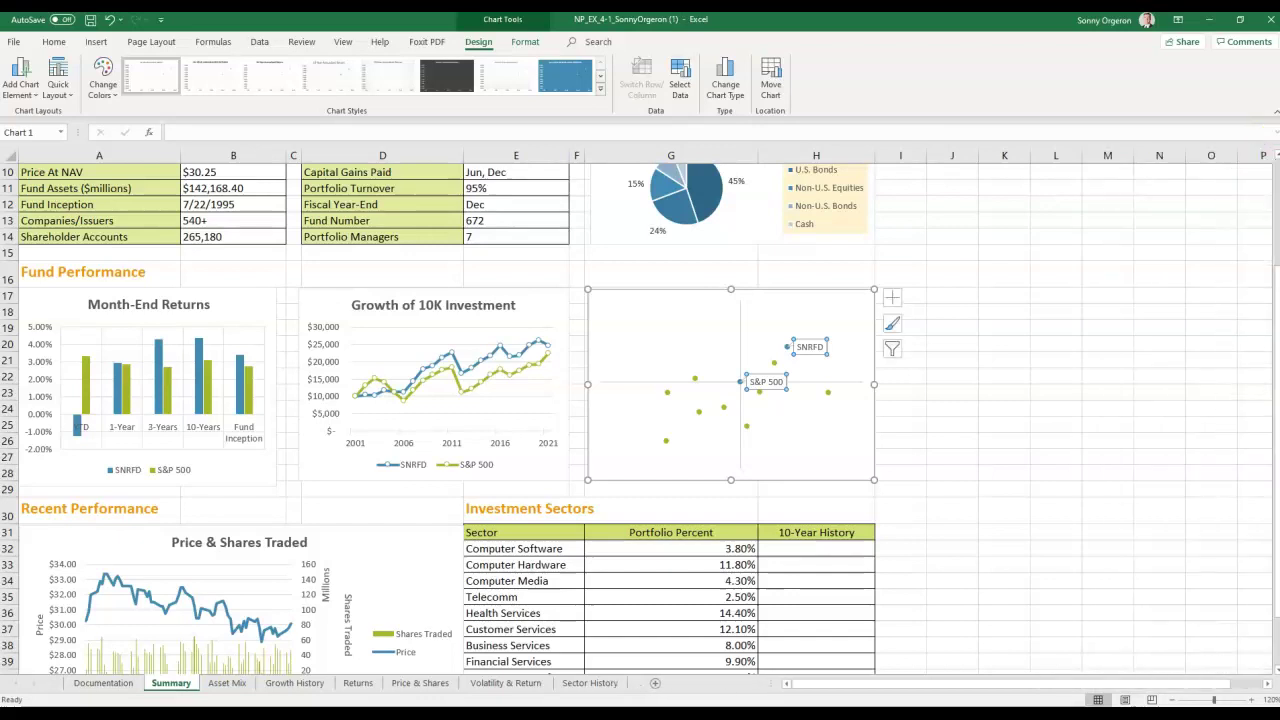
pyautogui.press('Escape')
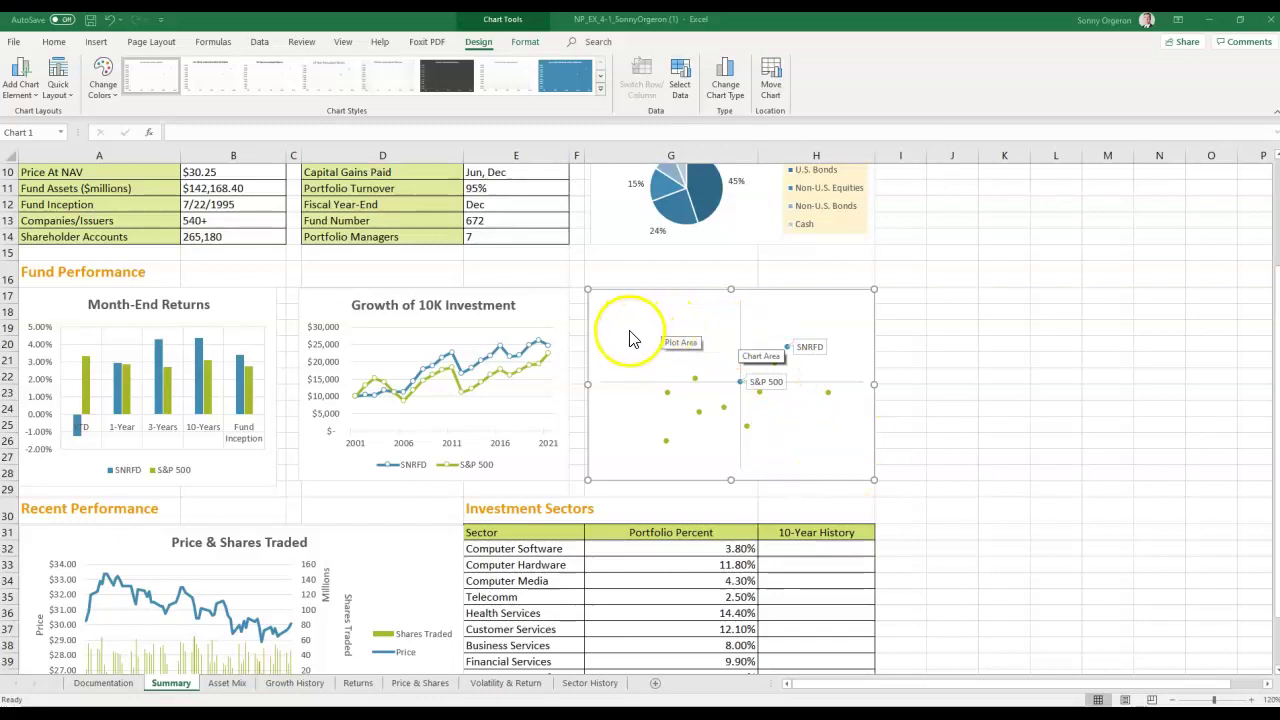
# Step: Insert a text box in the upper-left corner of the scatter chart
pyautogui.click(96, 44)
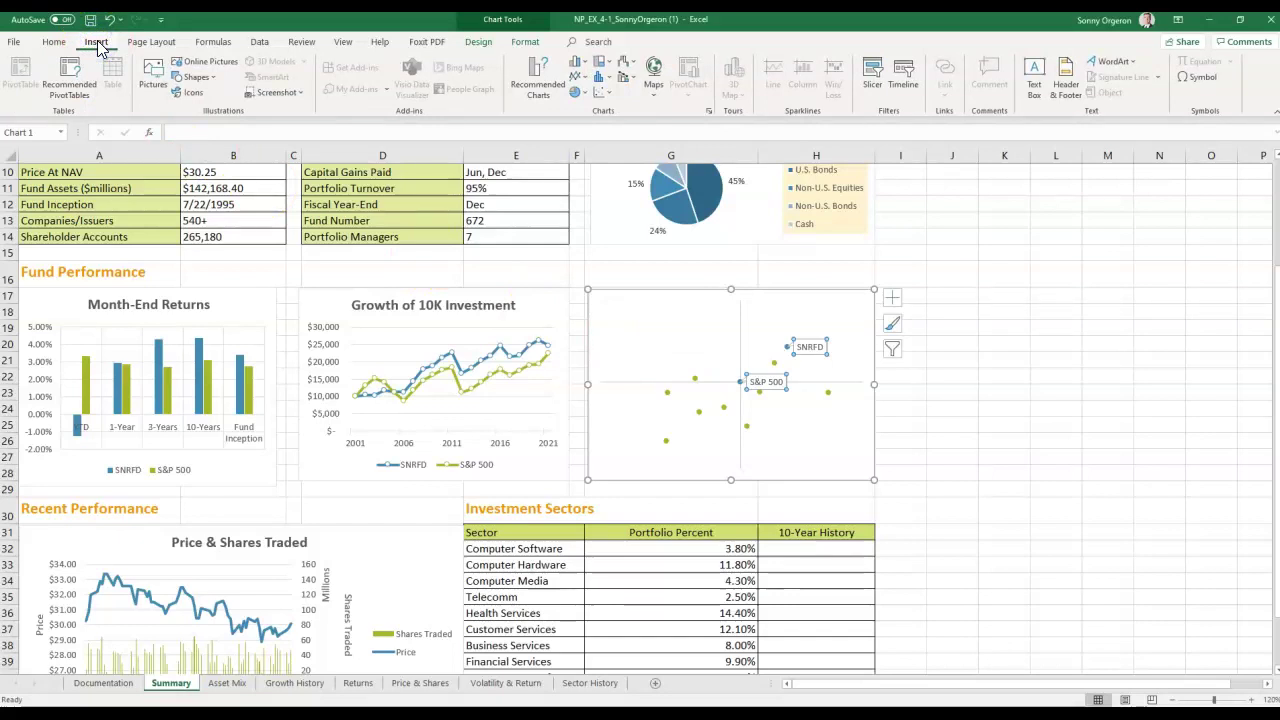
pyautogui.click(97, 48)
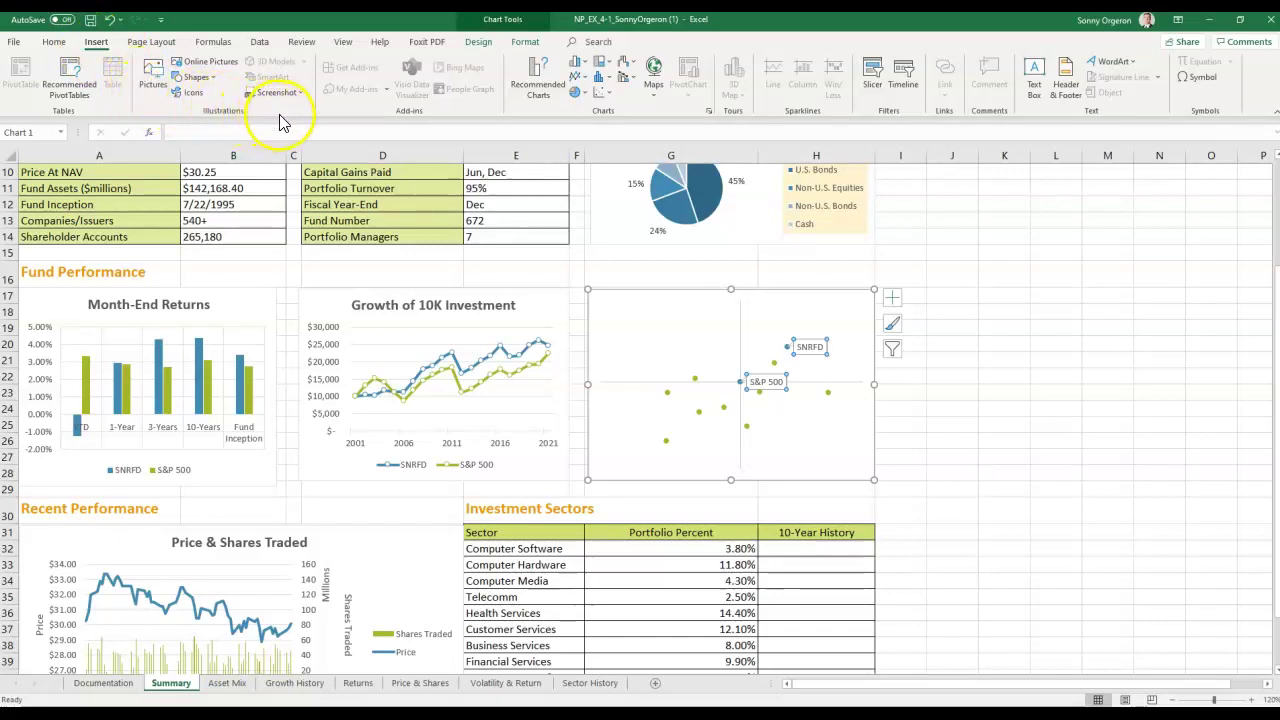
pyautogui.click(215, 80)
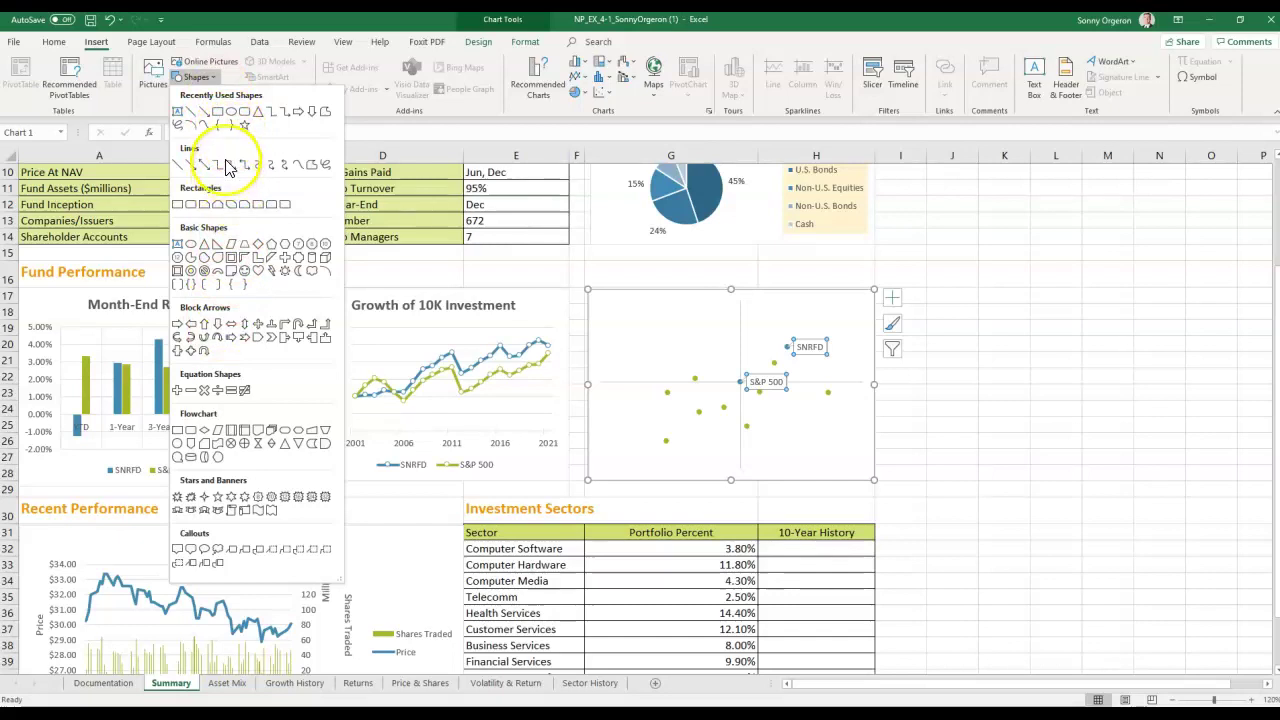
pyautogui.click(196, 200)
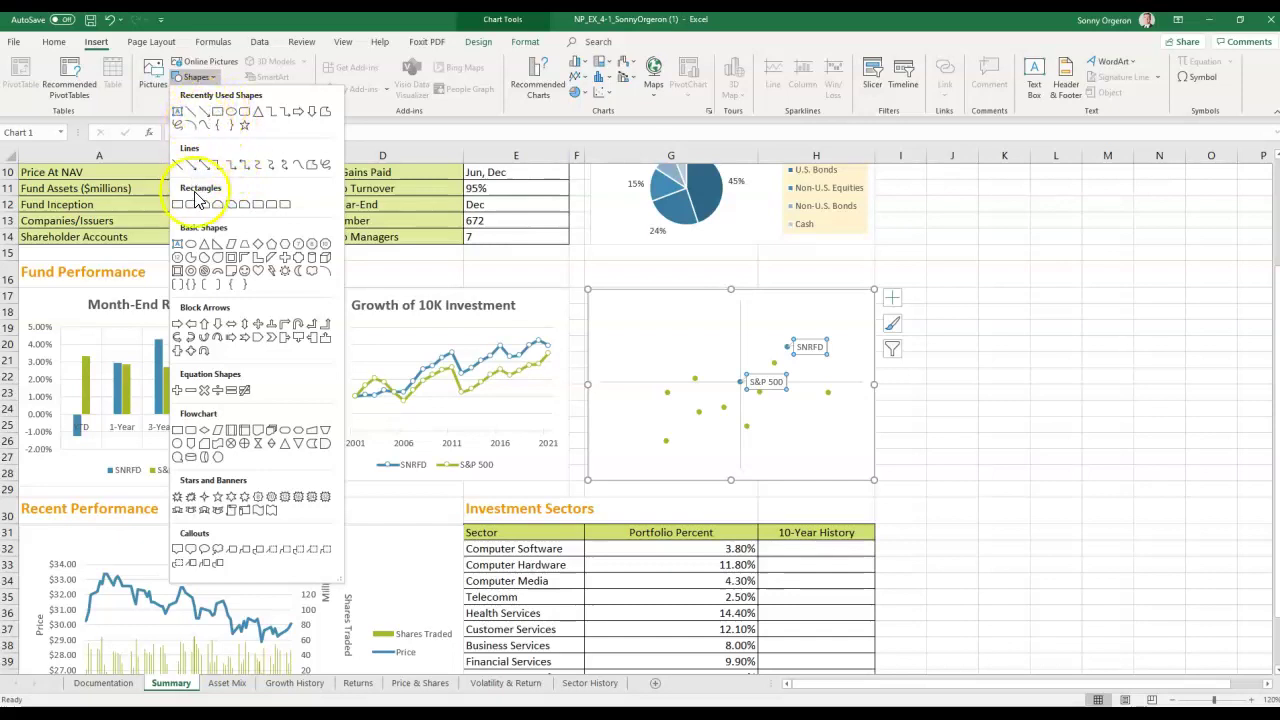
pyautogui.click(178, 244)
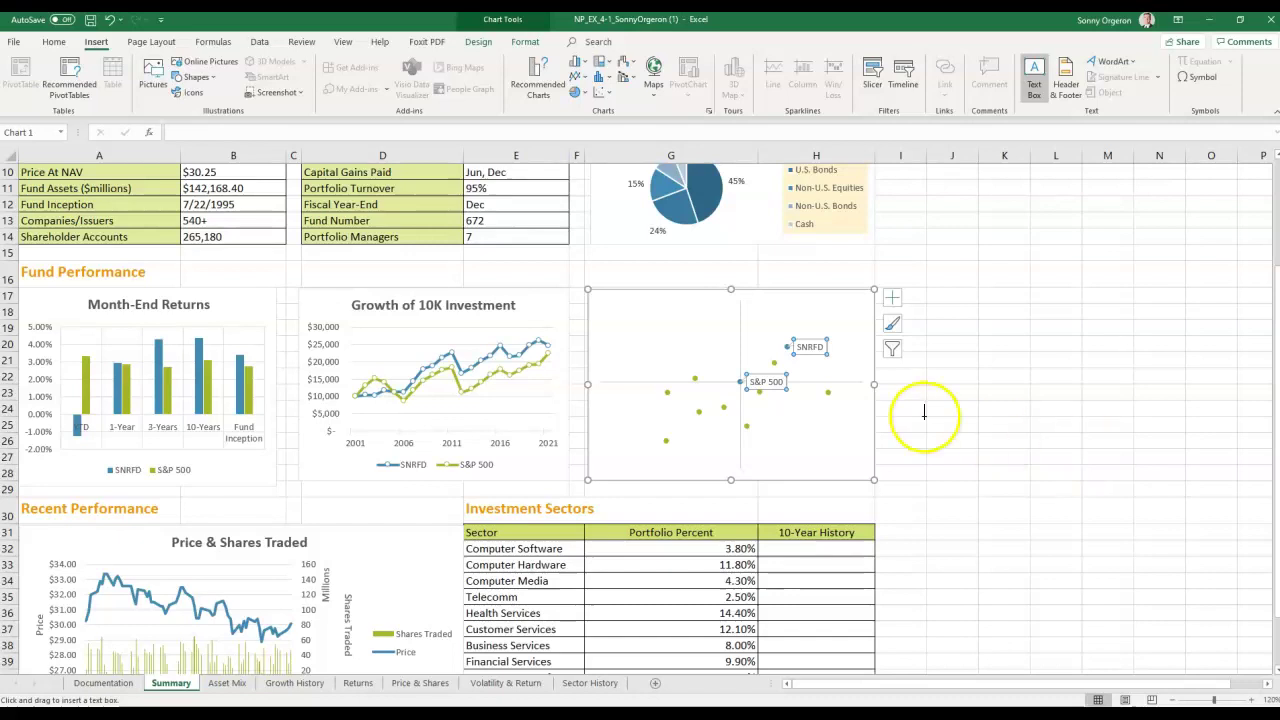
pyautogui.click(594, 295)
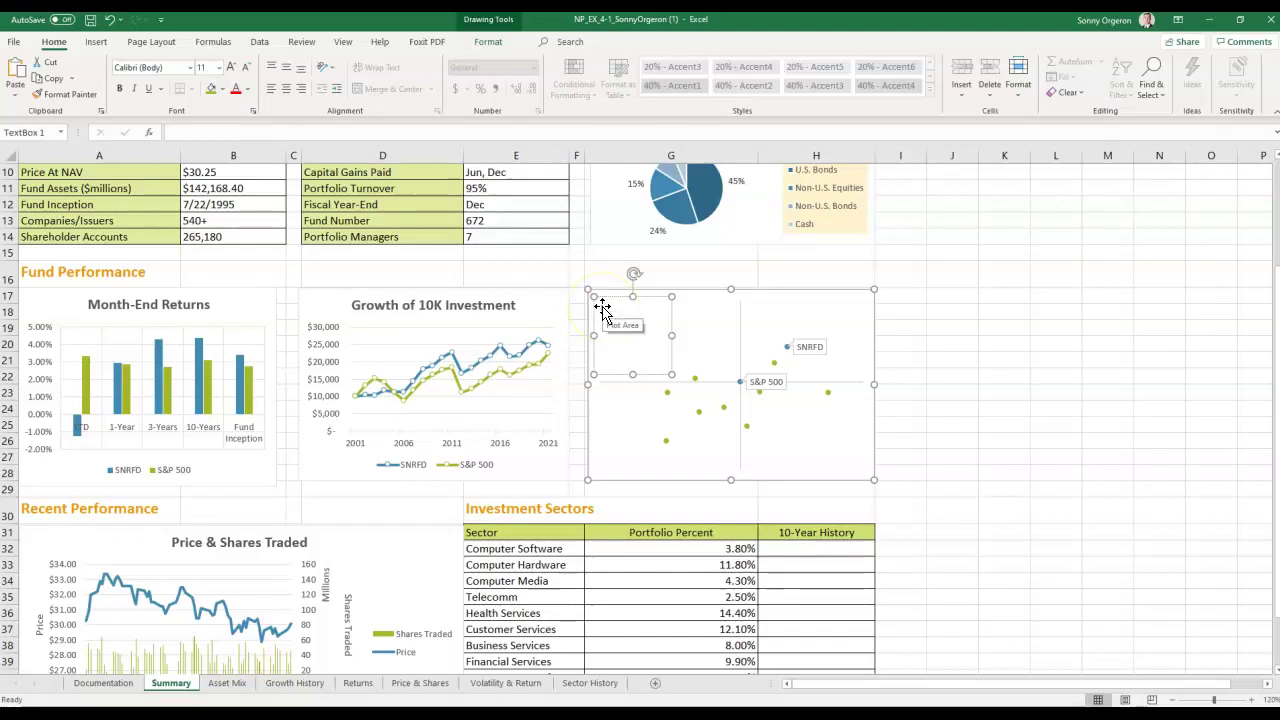
# Step: Enter "high return" and "low volatility" on two lines in the scatter chart's text box
pyautogui.write('High return')
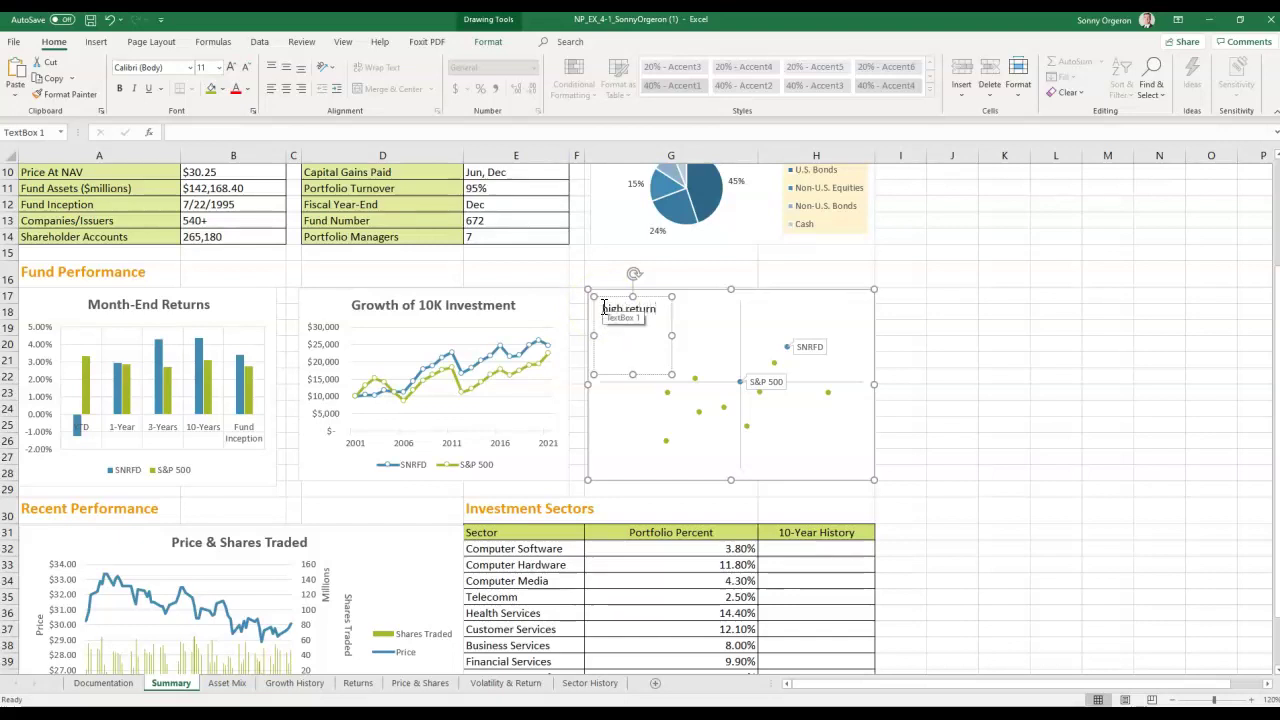
pyautogui.scroll(-1, 620, 300)
pyautogui.click(675, 295)
pyautogui.scroll(1, 678, 296)
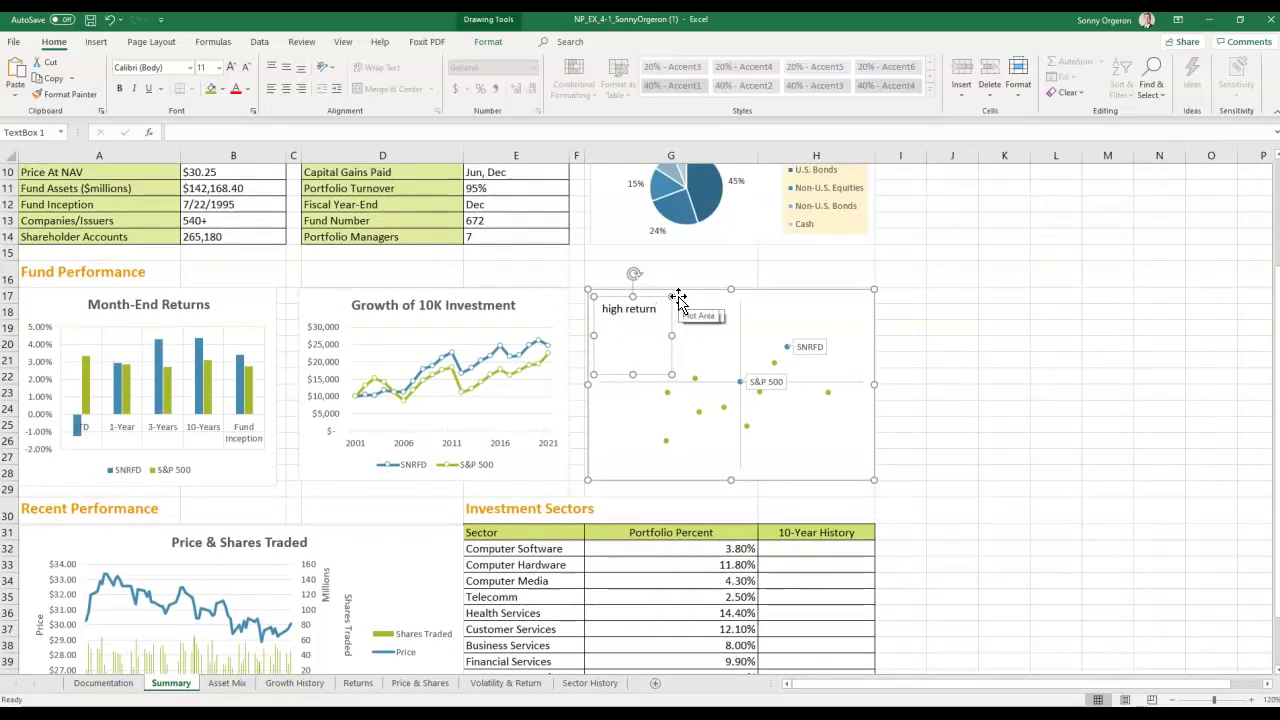
pyautogui.click(720, 302)
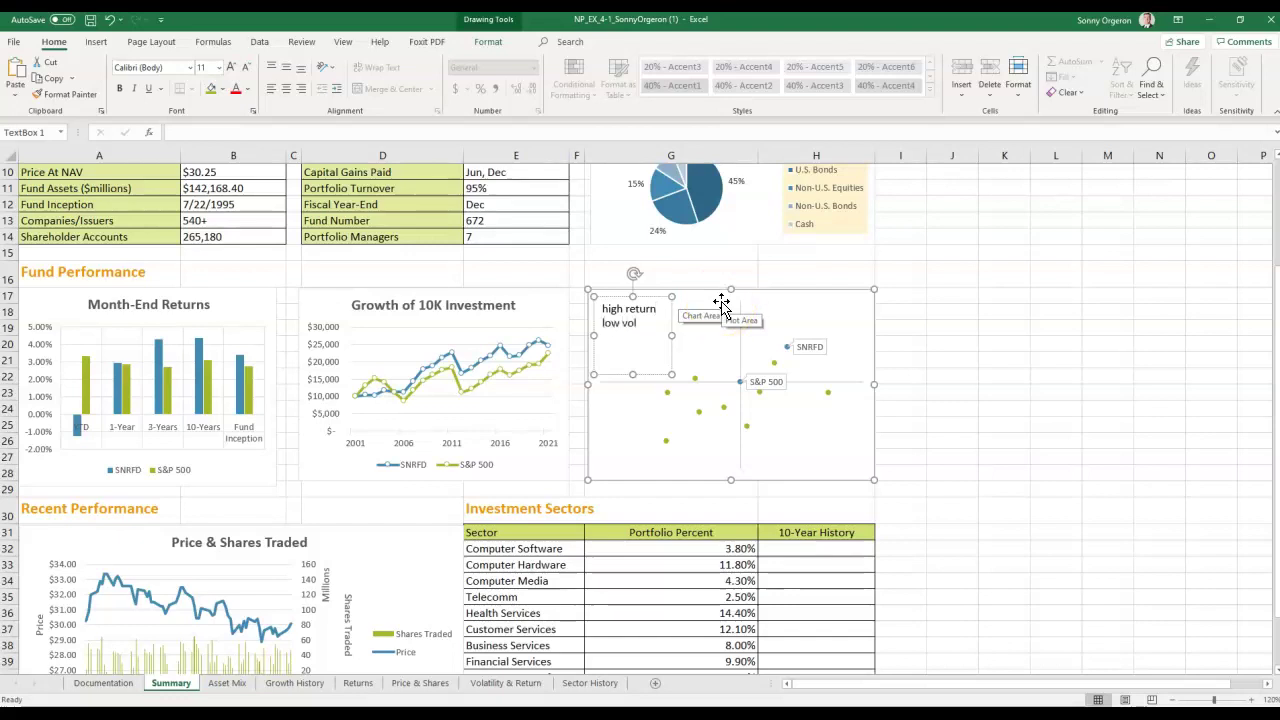
pyautogui.write('tility')
pyautogui.click(829, 314)
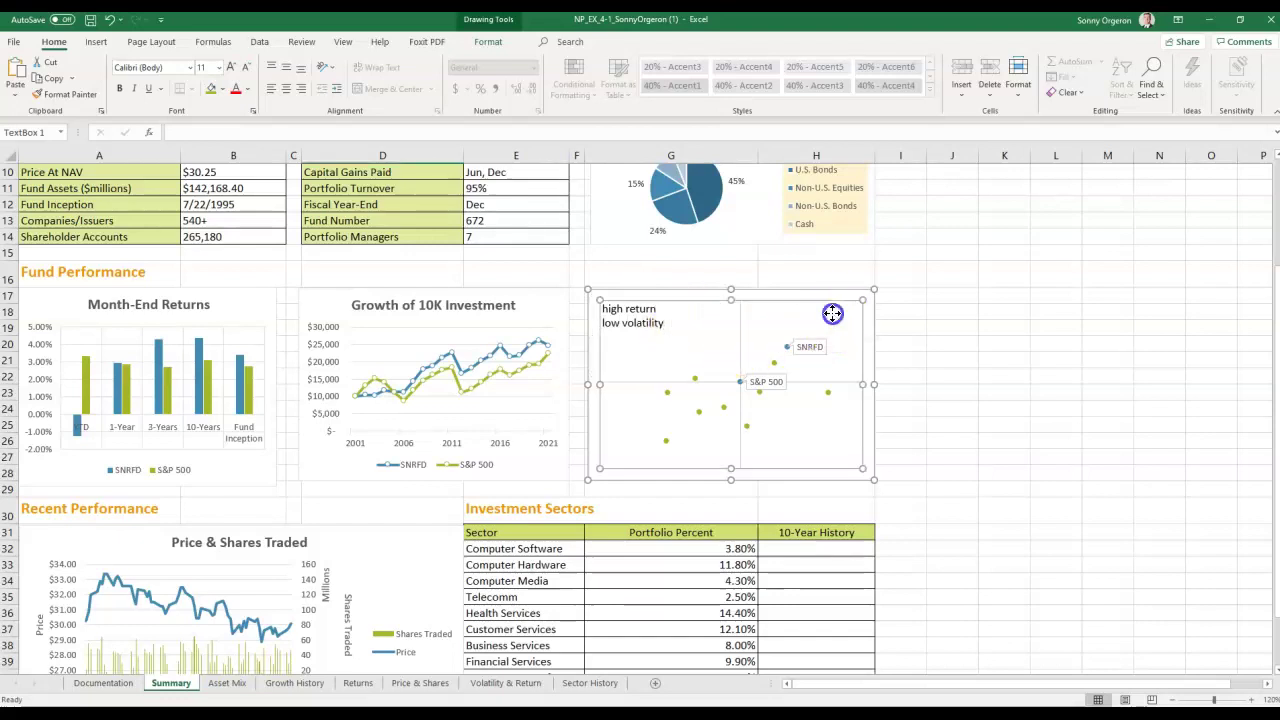
# Step: Resize the "high return low volatility" text box to fit closely around its two lines of text
pyautogui.click(665, 310)
pyautogui.click(665, 310)
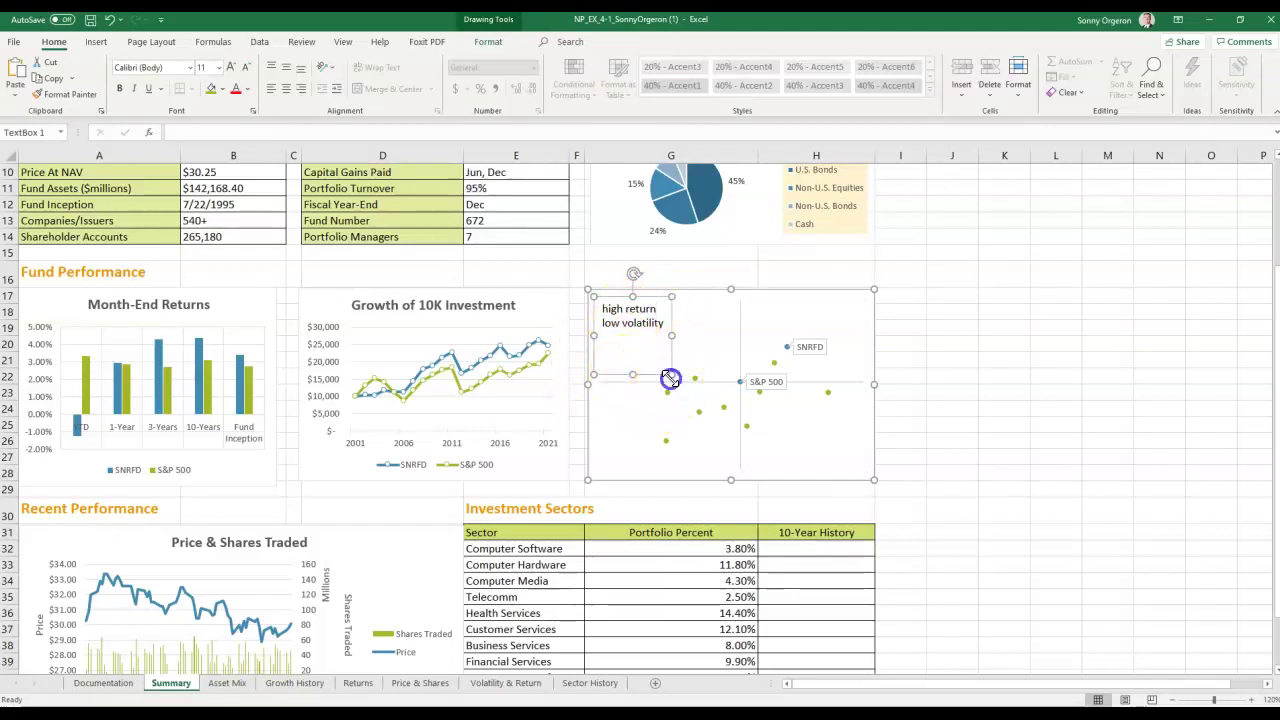
pyautogui.click(664, 336)
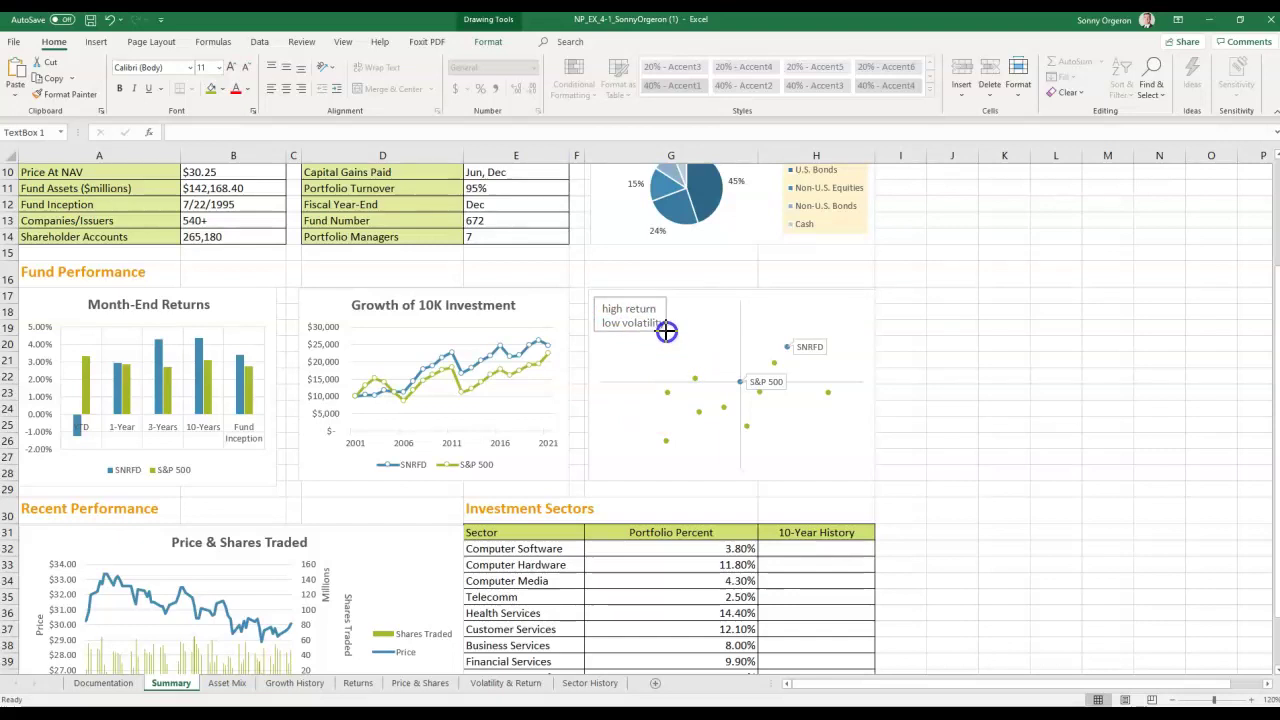
pyautogui.click(666, 332)
pyautogui.click(631, 318)
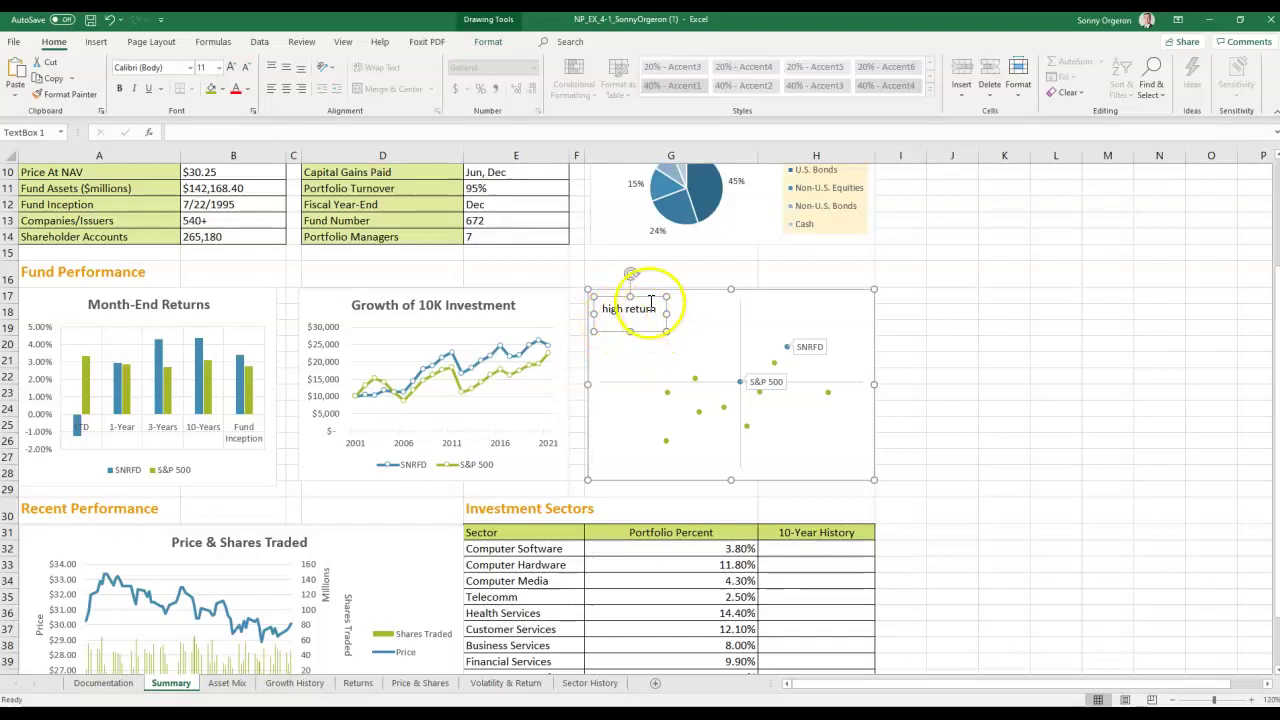
pyautogui.moveTo(662, 332); pyautogui.dragTo(667, 338)
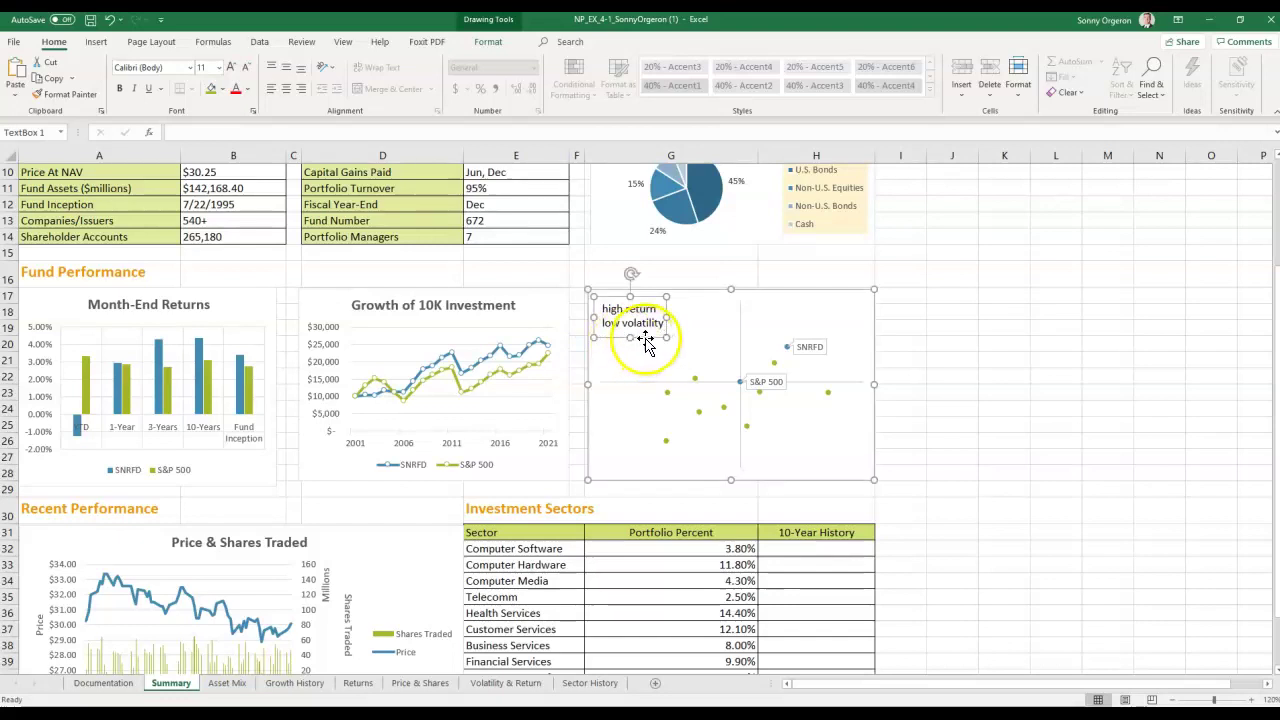
pyautogui.click(676, 340)
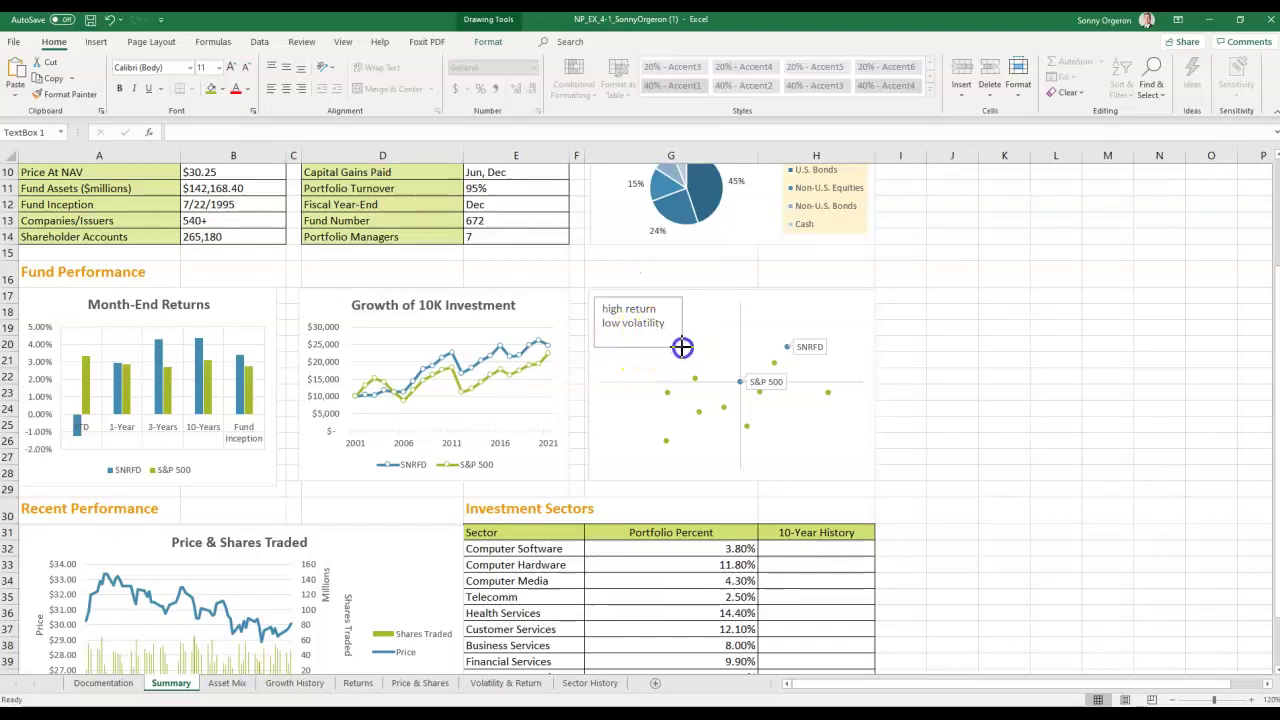
pyautogui.moveTo(676, 340); pyautogui.dragTo(668, 331)
pyautogui.click(664, 353)
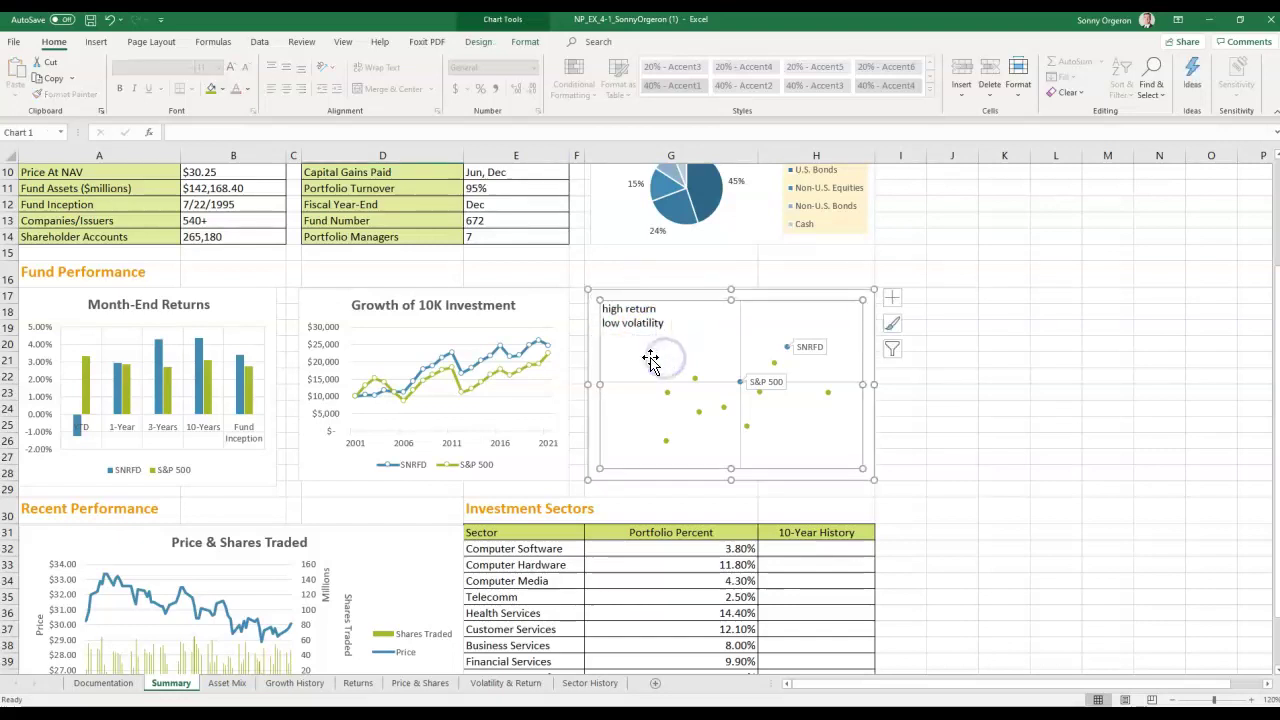
# Step: Move the "high return low volatility" text box closer to the upper-left corner of the scatter chart
pyautogui.click(615, 272)
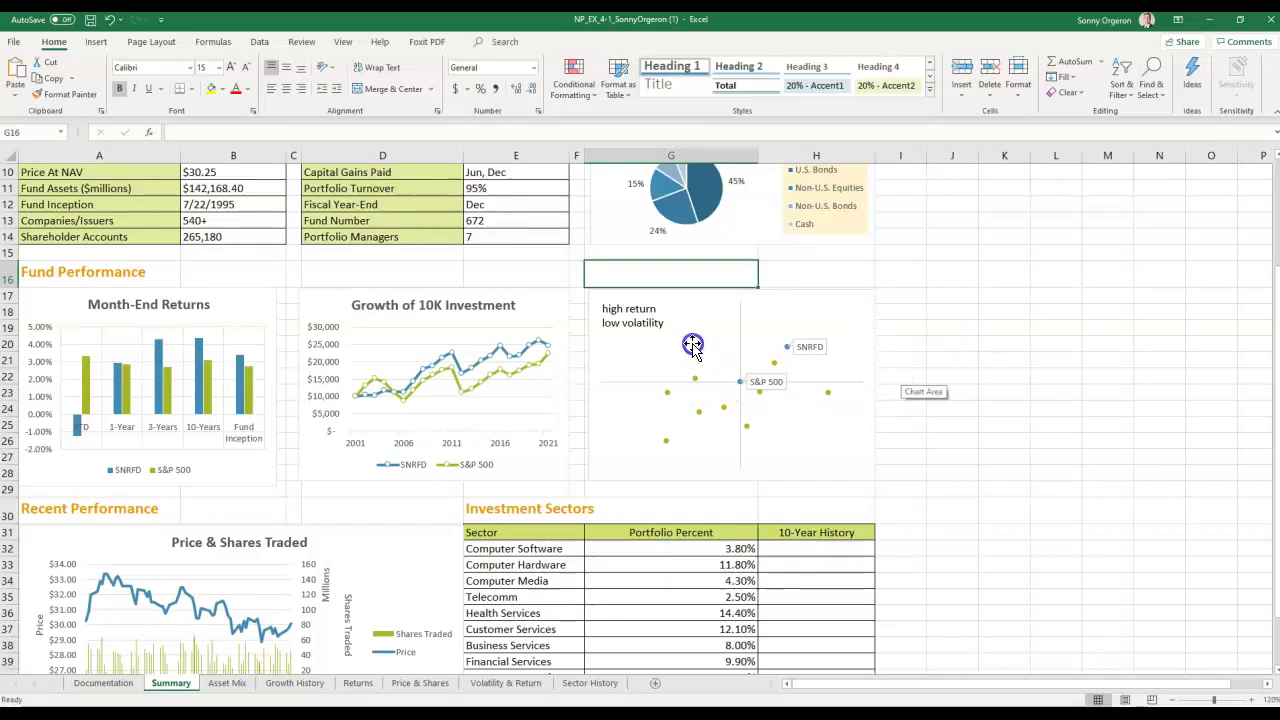
pyautogui.click(656, 320)
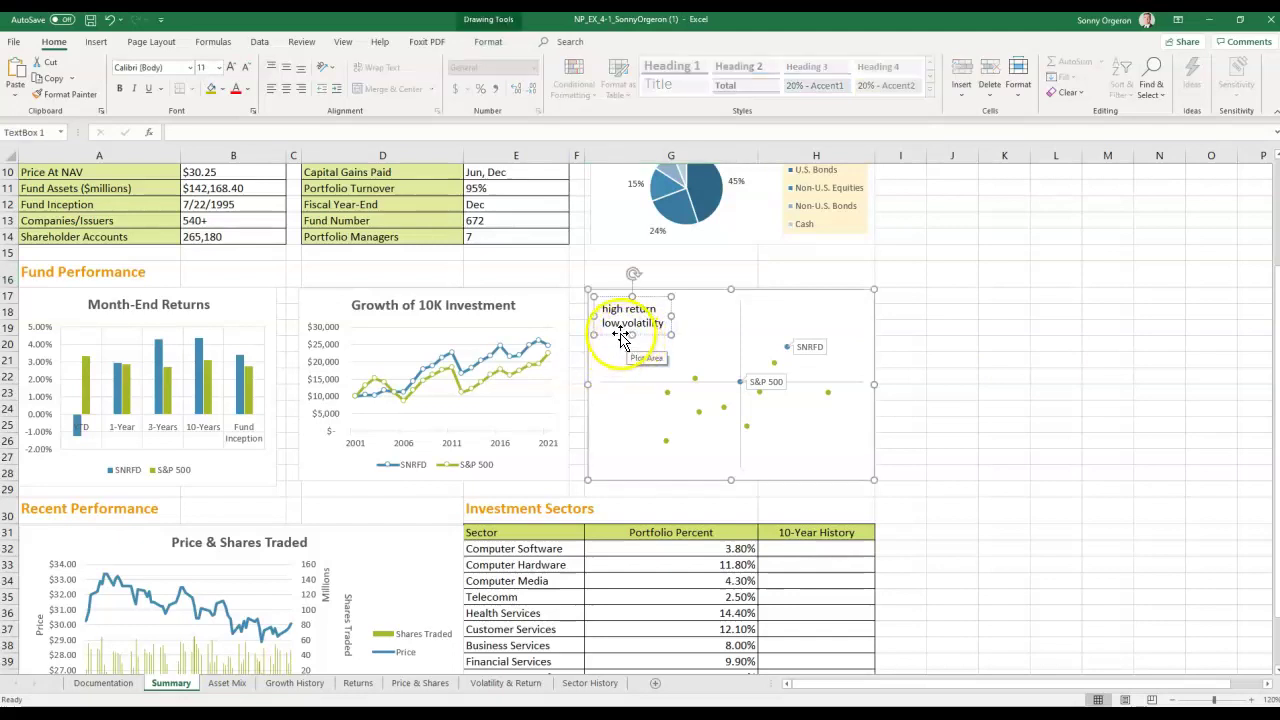
pyautogui.moveTo(619, 341); pyautogui.dragTo(614, 329)
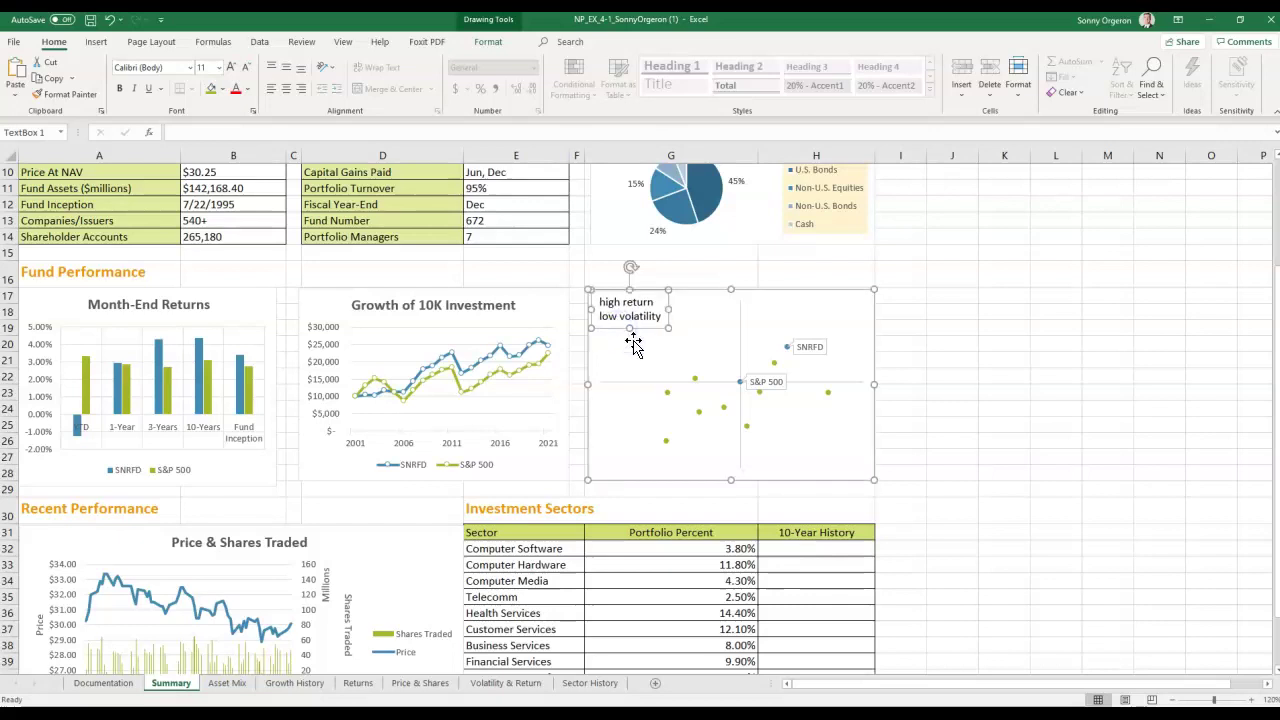
pyautogui.click(632, 378)
pyautogui.click(627, 408)
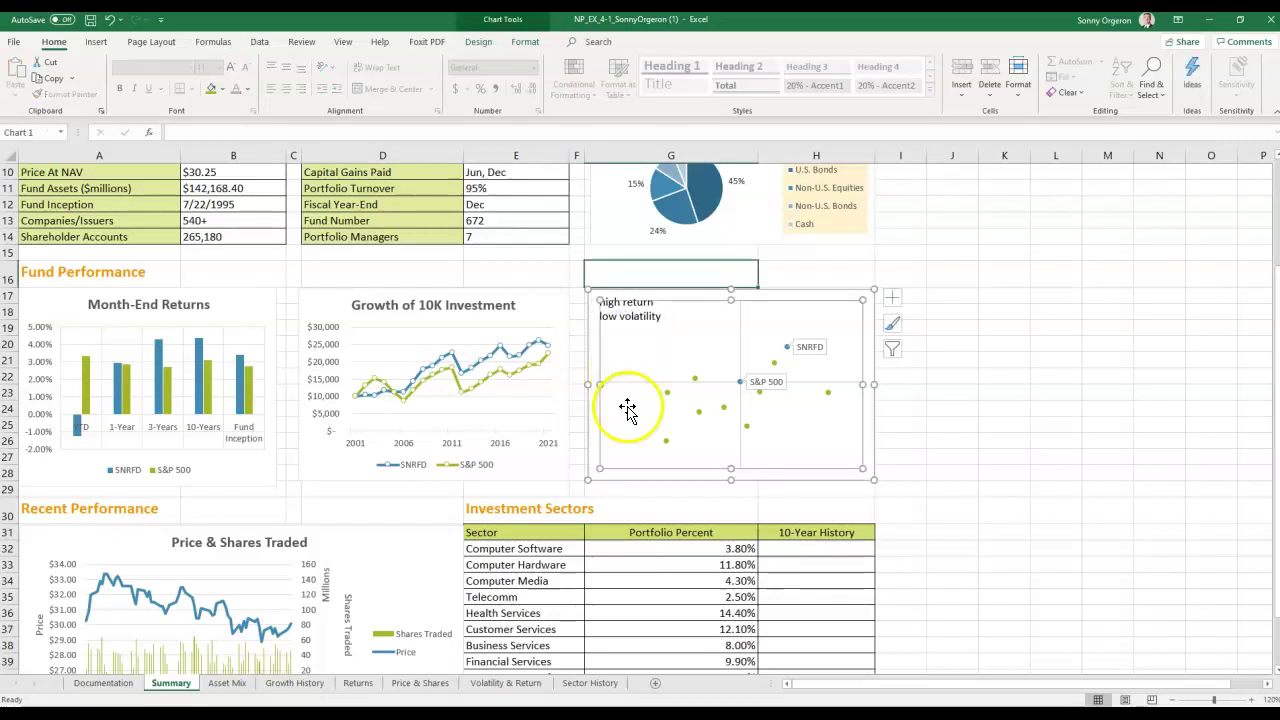
pyautogui.click(593, 340)
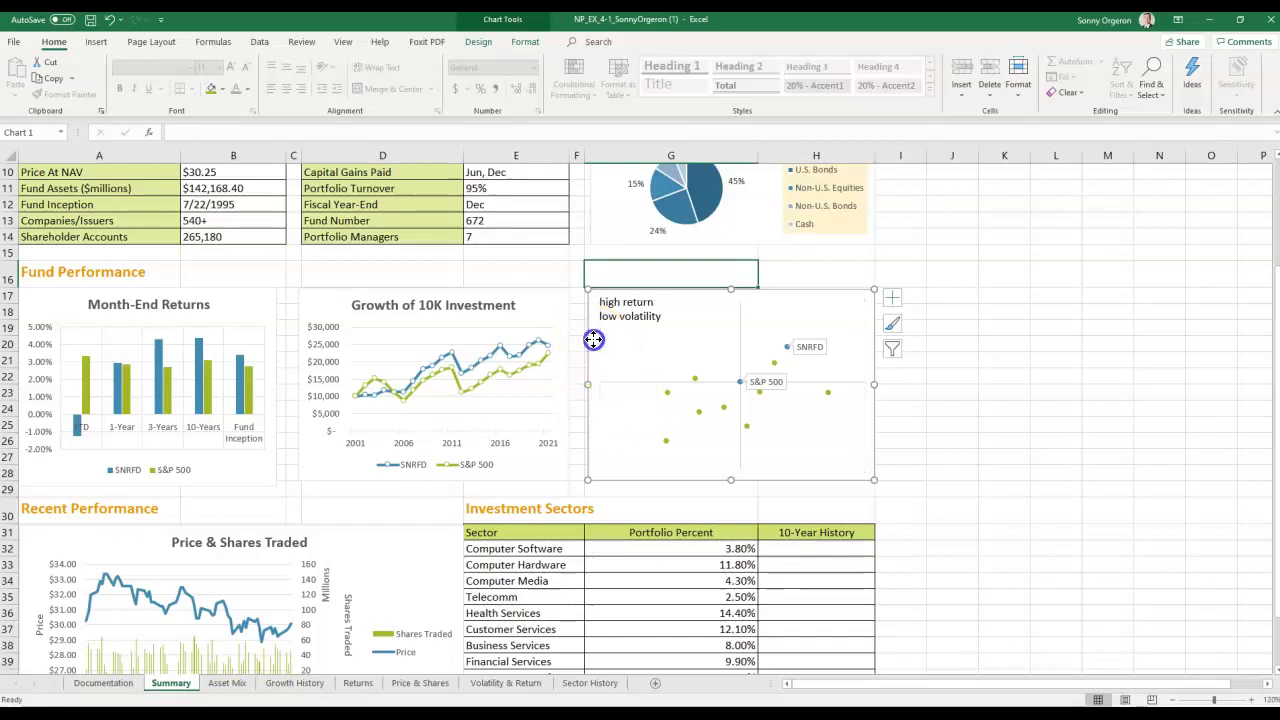
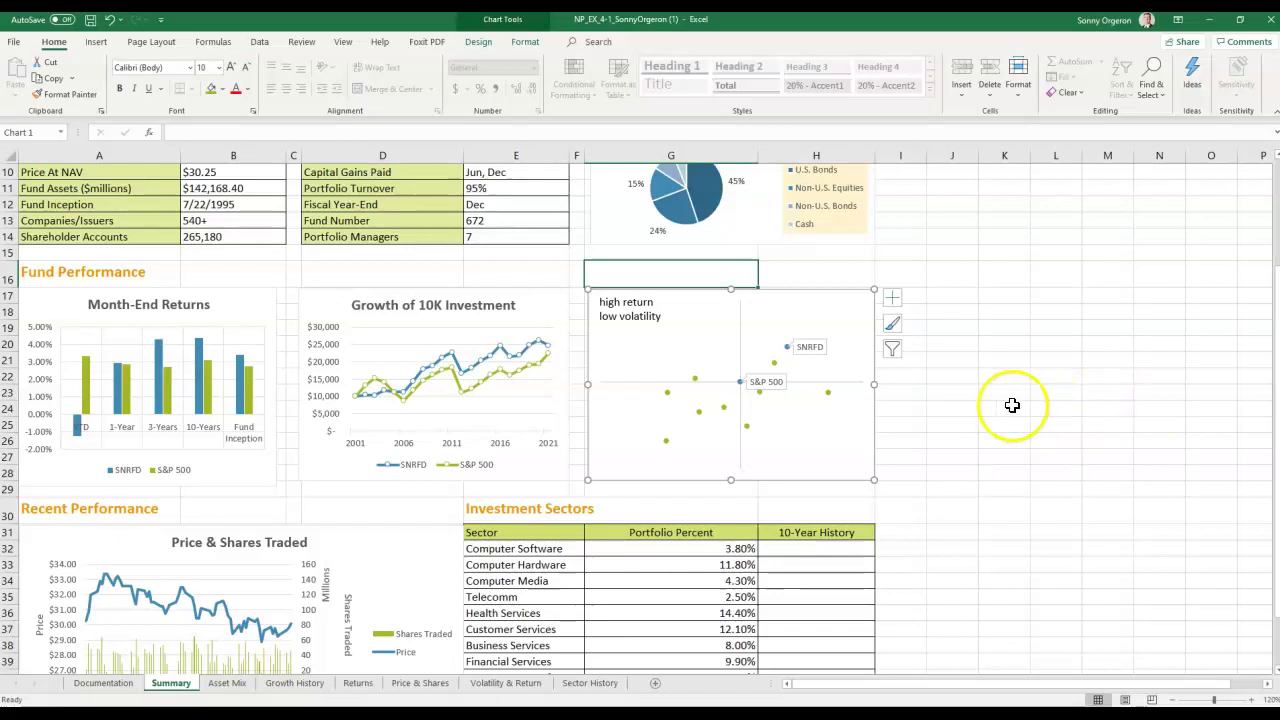
pyautogui.scroll(1, 1028, 365)
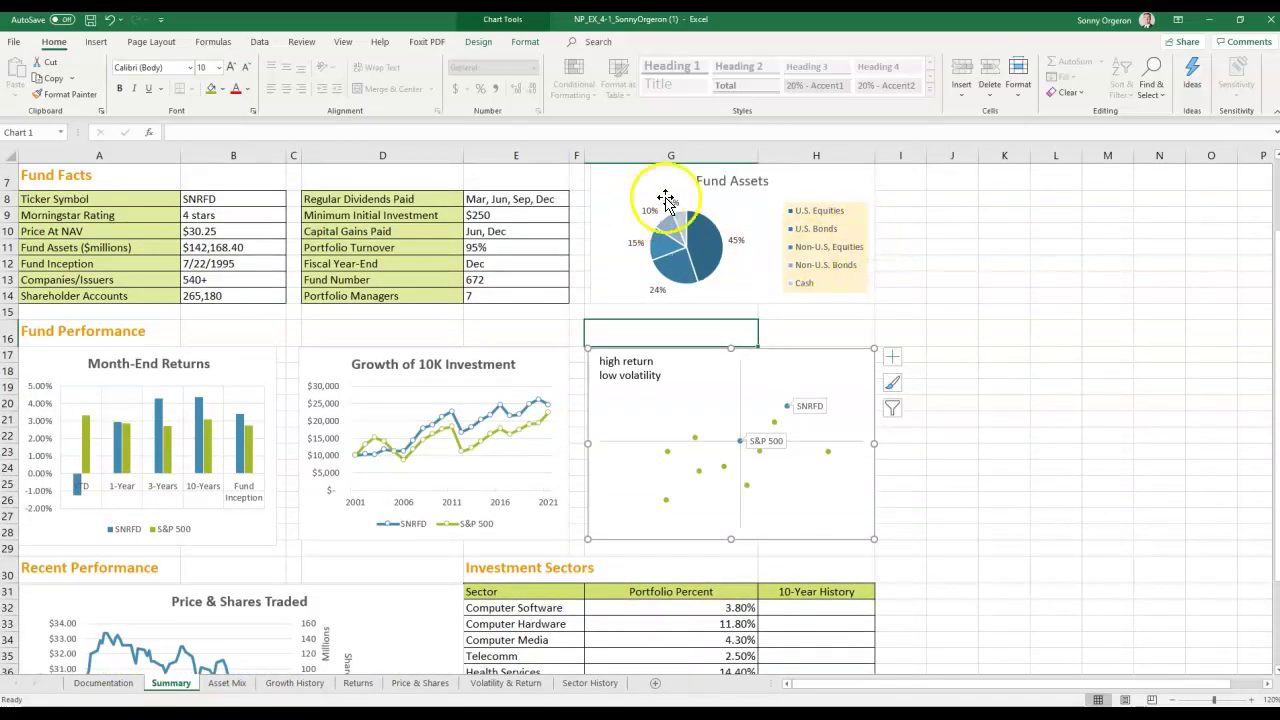
pyautogui.click(826, 368)
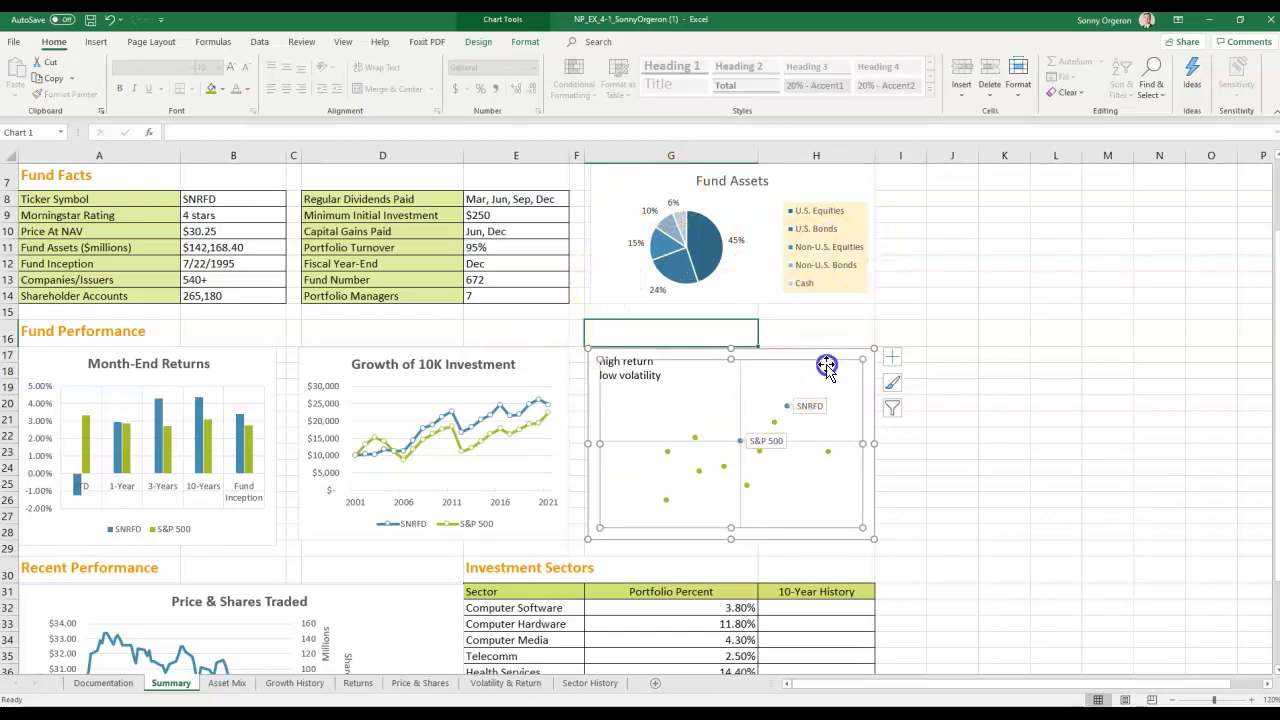
pyautogui.click(846, 357)
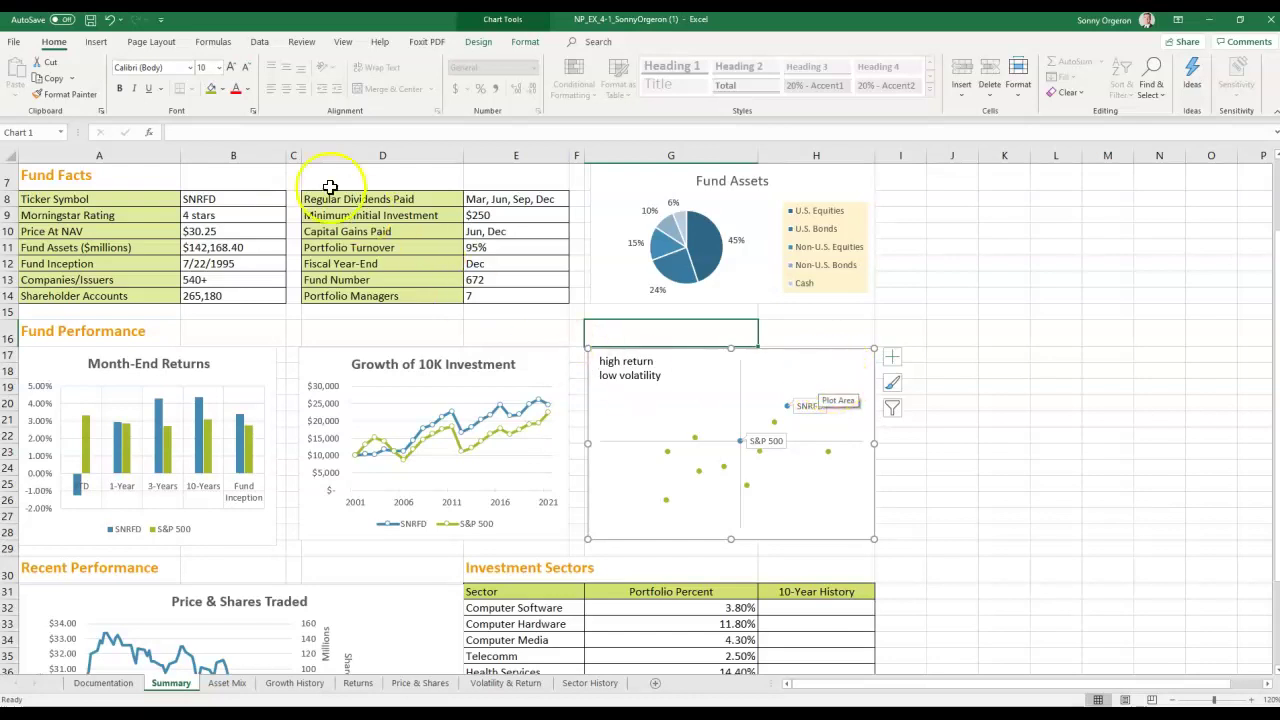
pyautogui.click(97, 42)
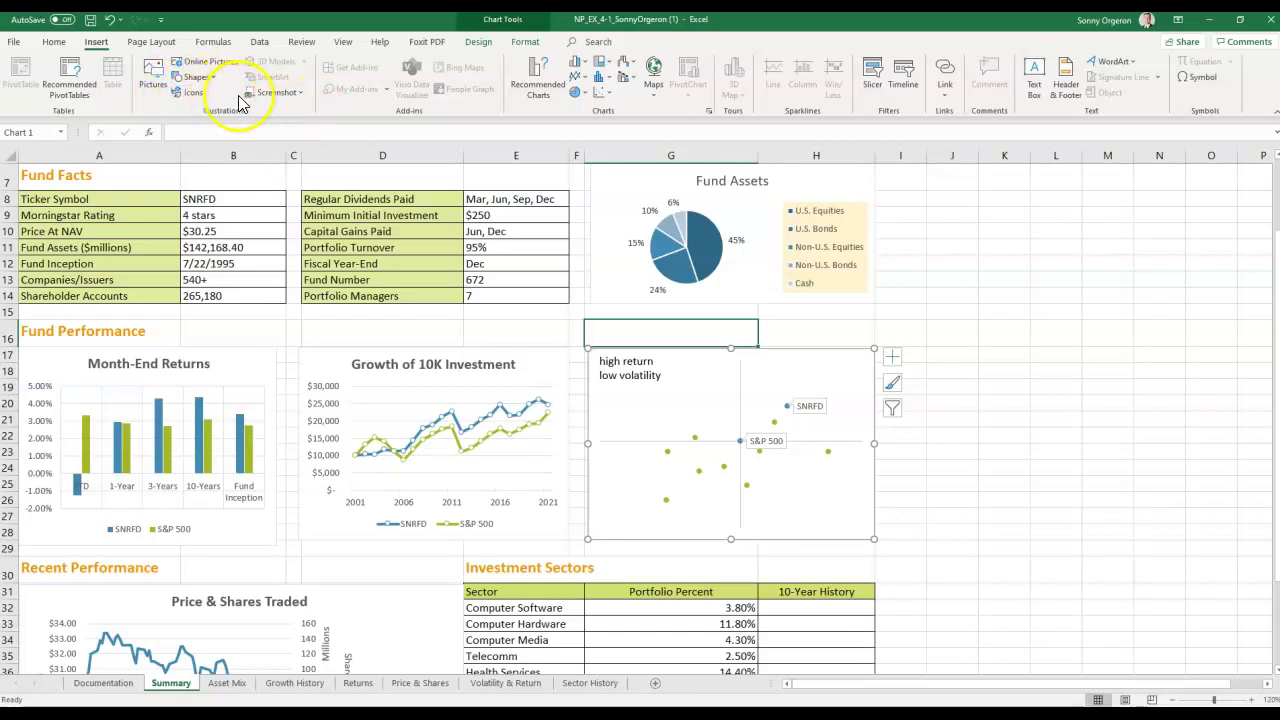
pyautogui.click(197, 77)
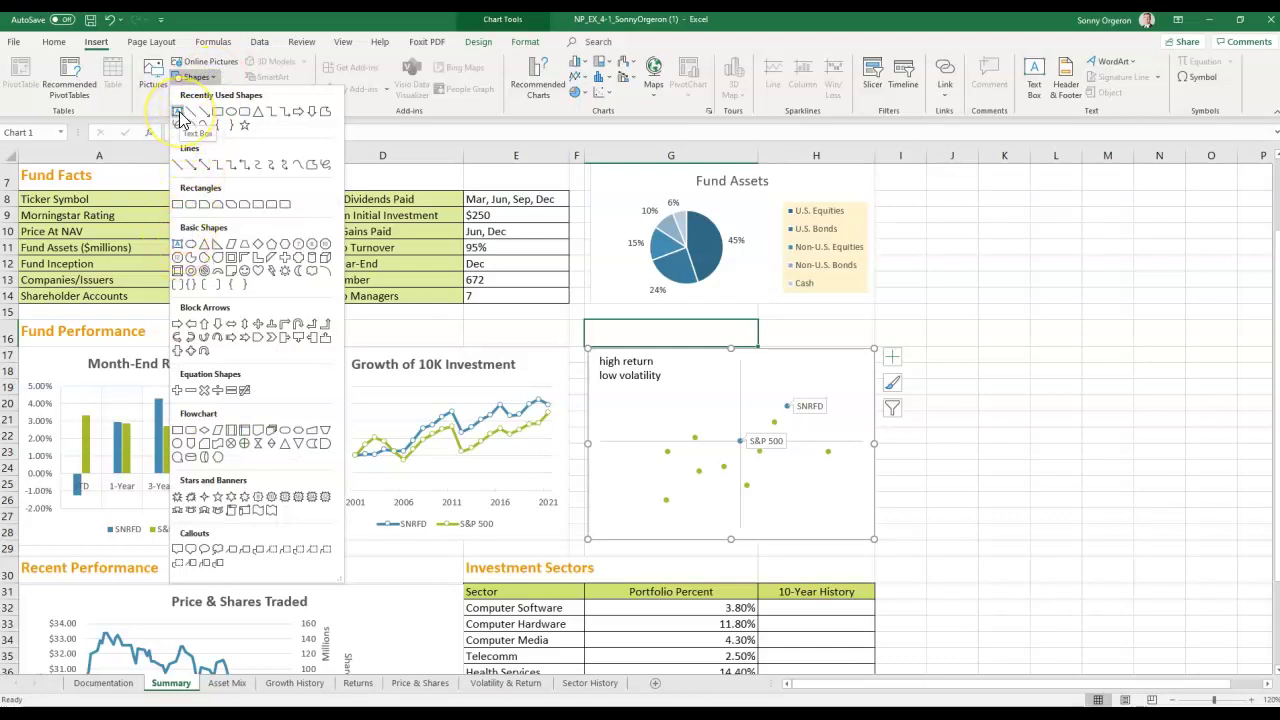
pyautogui.click(1035, 76)
pyautogui.moveTo(691, 405); pyautogui.dragTo(770, 483)
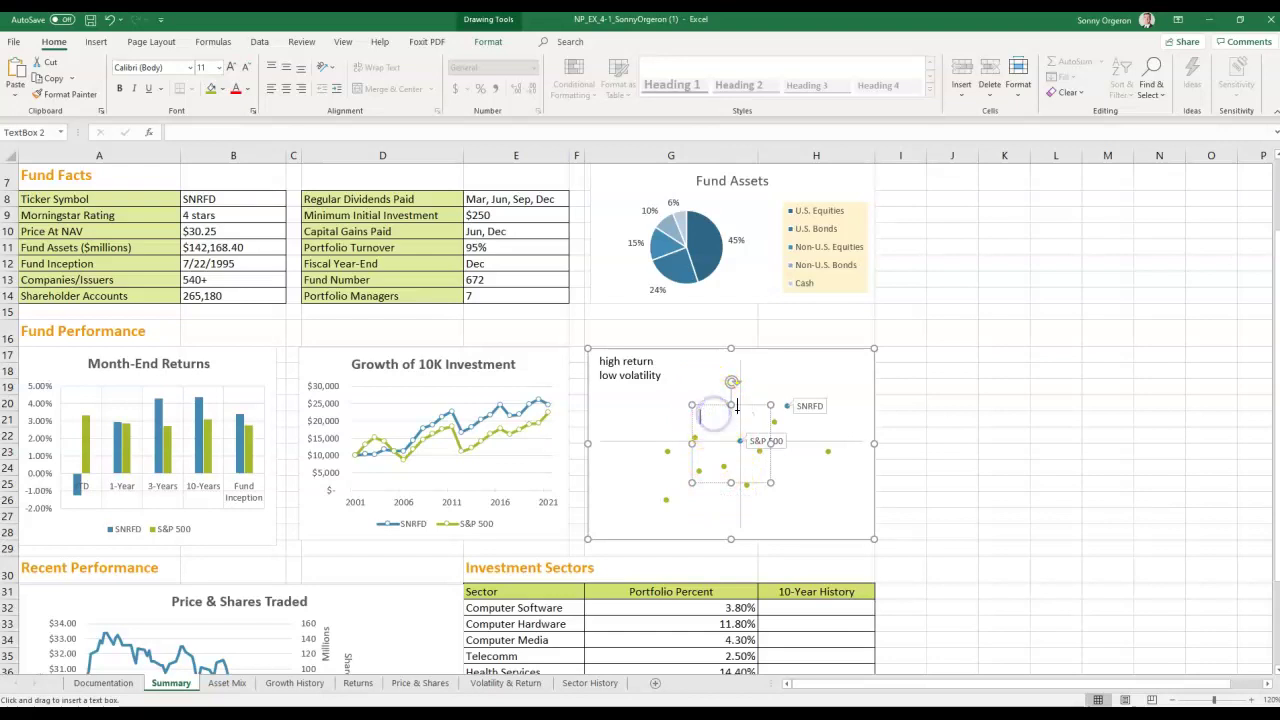
pyautogui.click(835, 363)
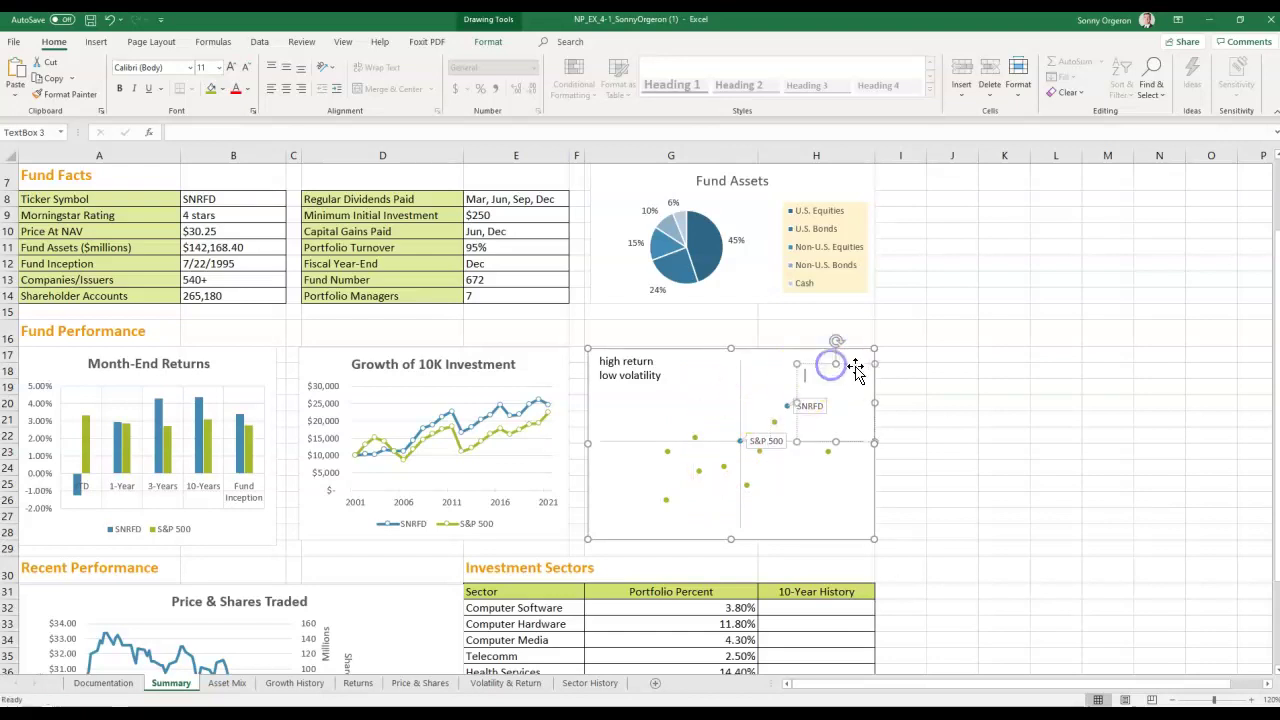
pyautogui.moveTo(848, 368); pyautogui.dragTo(842, 363)
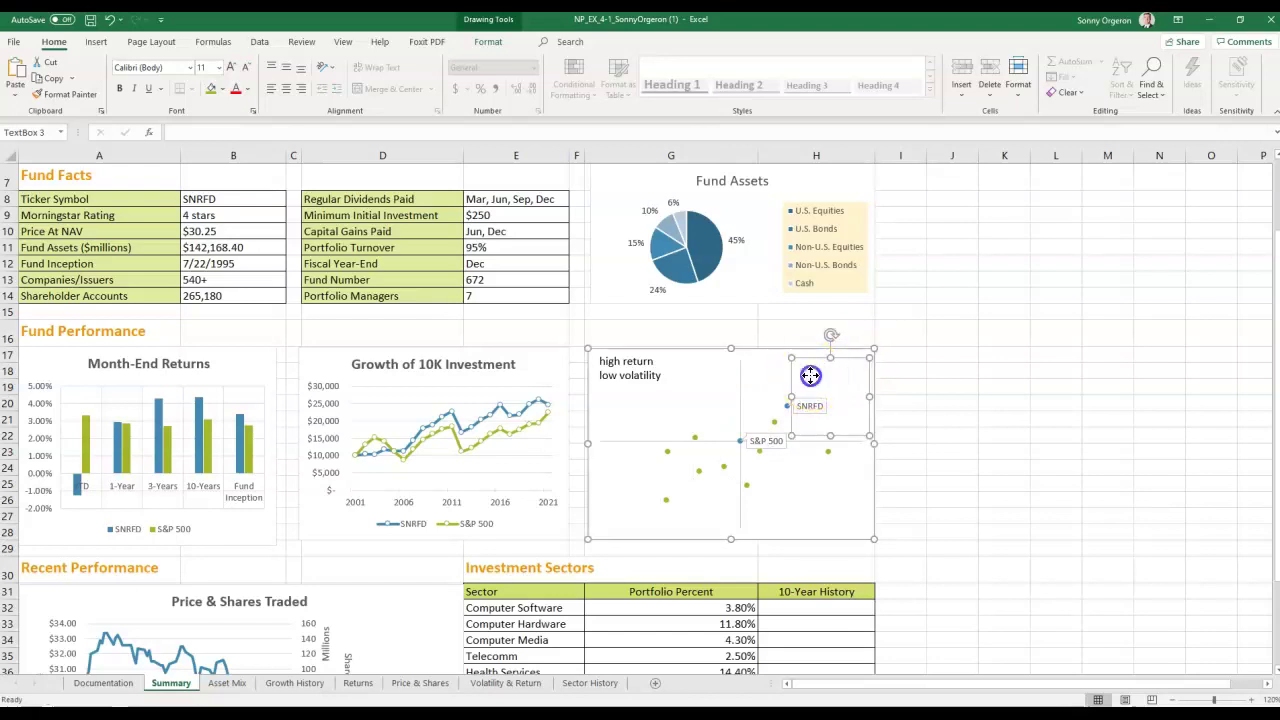
pyautogui.press('Escape')
pyautogui.click(930, 372)
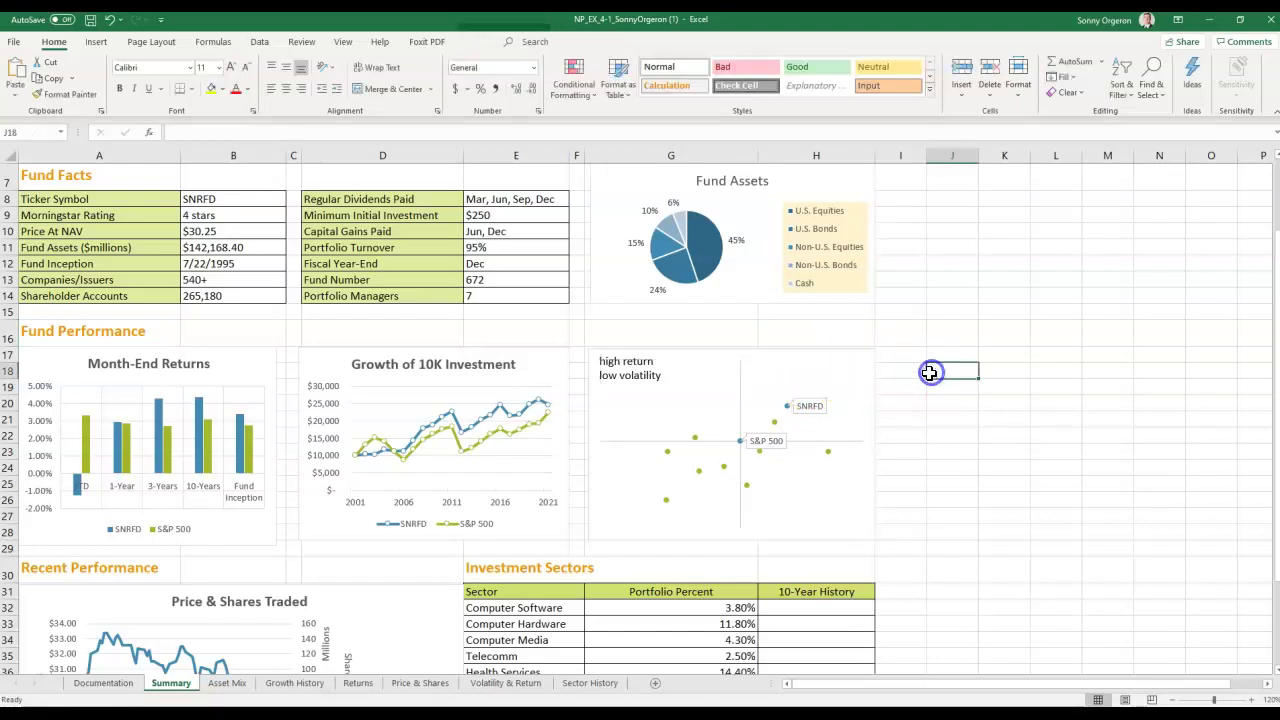
# Step: Insert a second text box in the scatter chart reading "low return" and "low volatility" on two lines
pyautogui.click(851, 378)
pyautogui.click(828, 362)
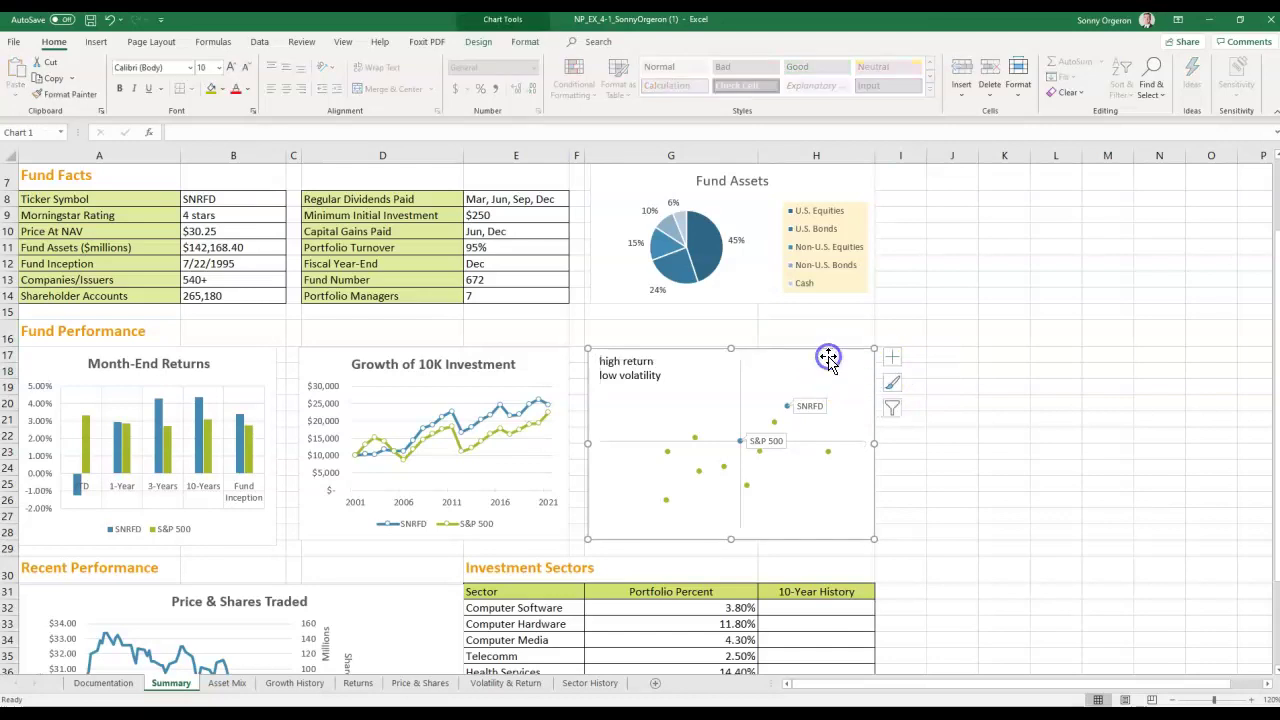
pyautogui.click(847, 363)
pyautogui.click(847, 357)
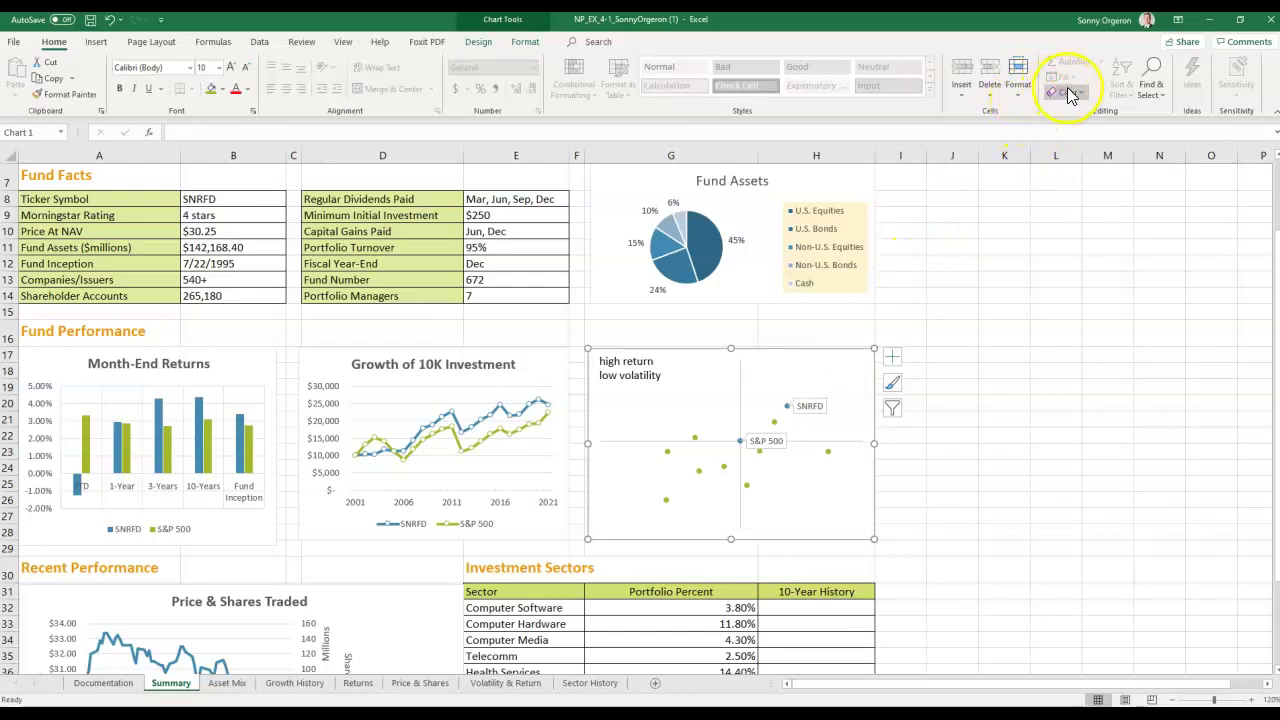
pyautogui.click(96, 41)
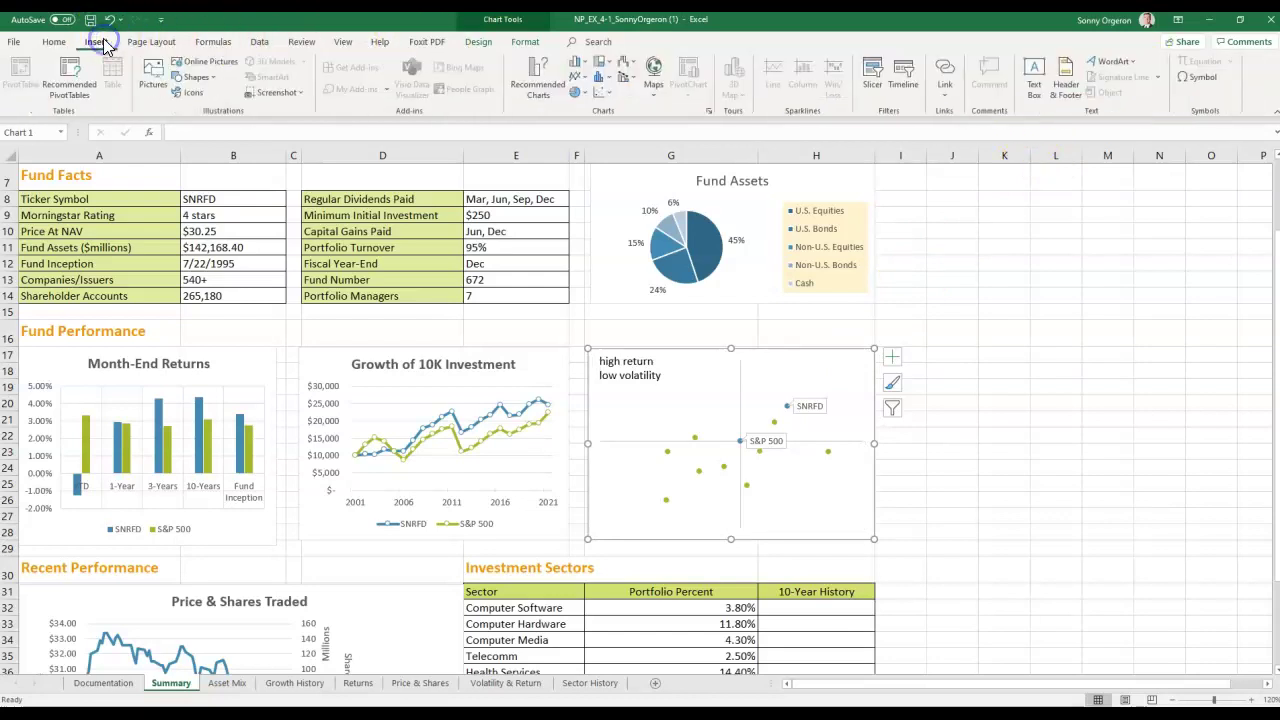
pyautogui.click(1033, 80)
pyautogui.click(716, 418)
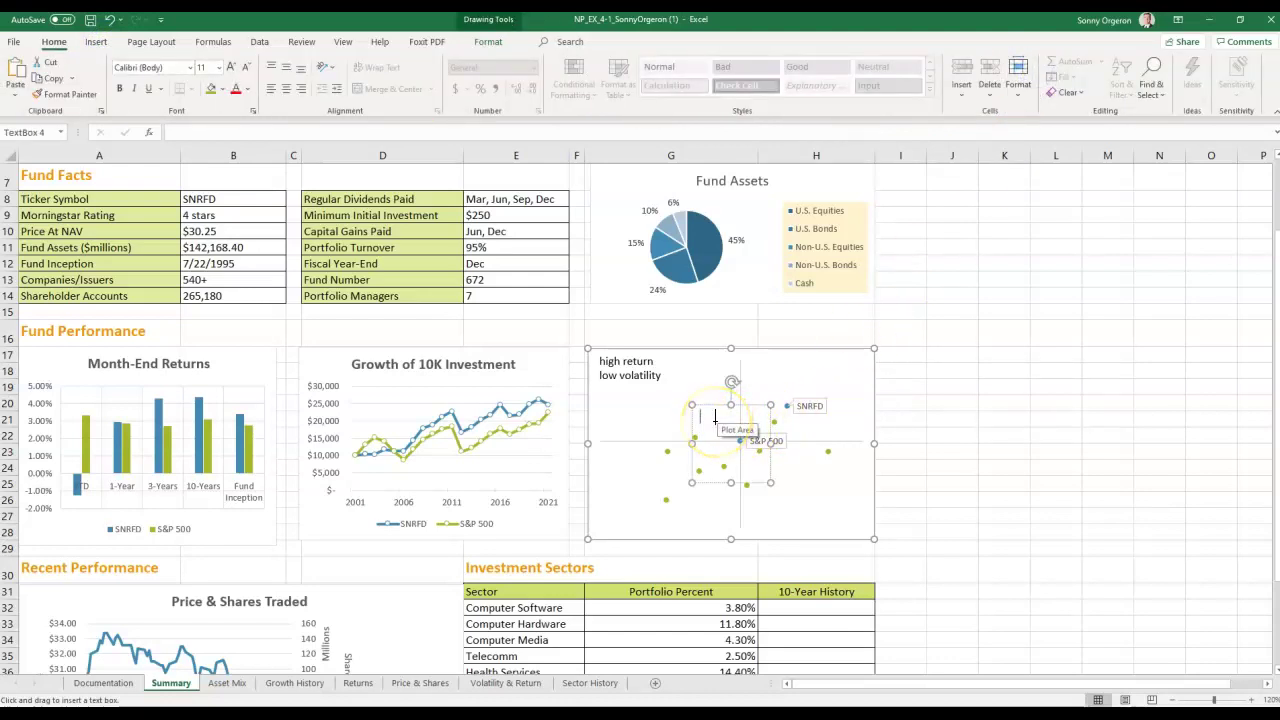
pyautogui.write('low return')
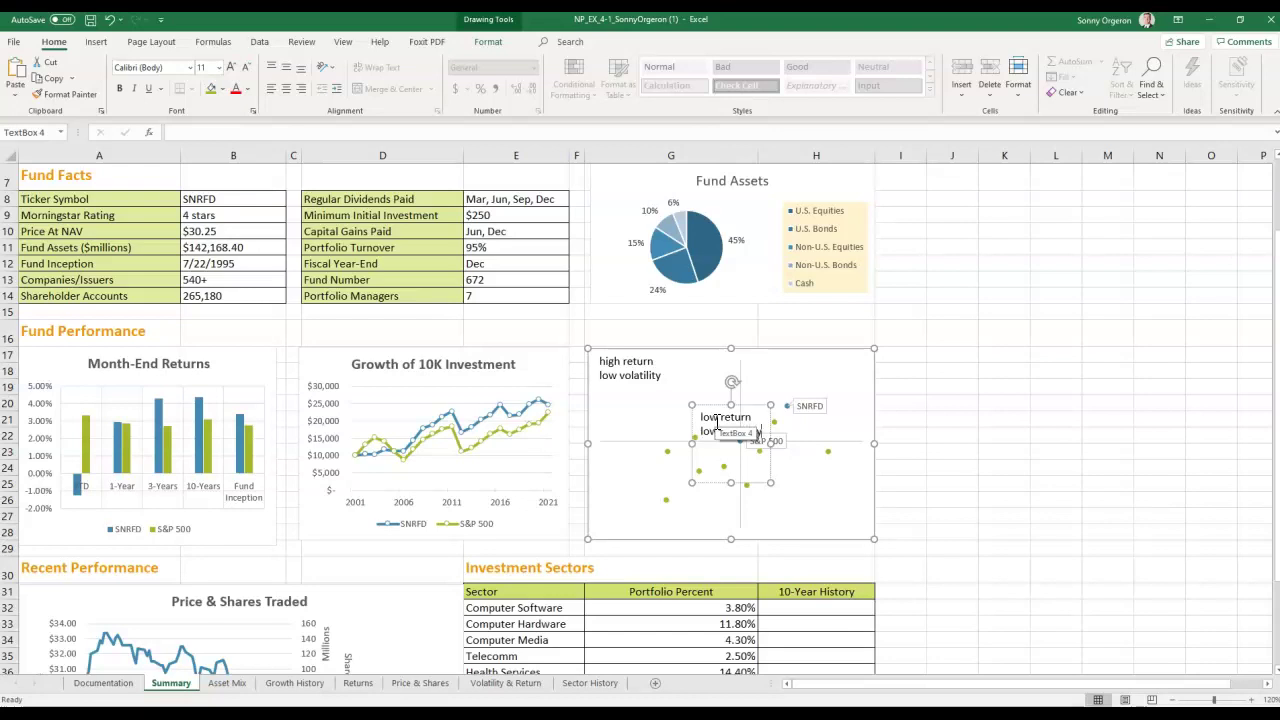
# Step: Move the "low return low volatility" text box to the scatter chart's upper-right corner and shrink it around its two lines
pyautogui.click(806, 471)
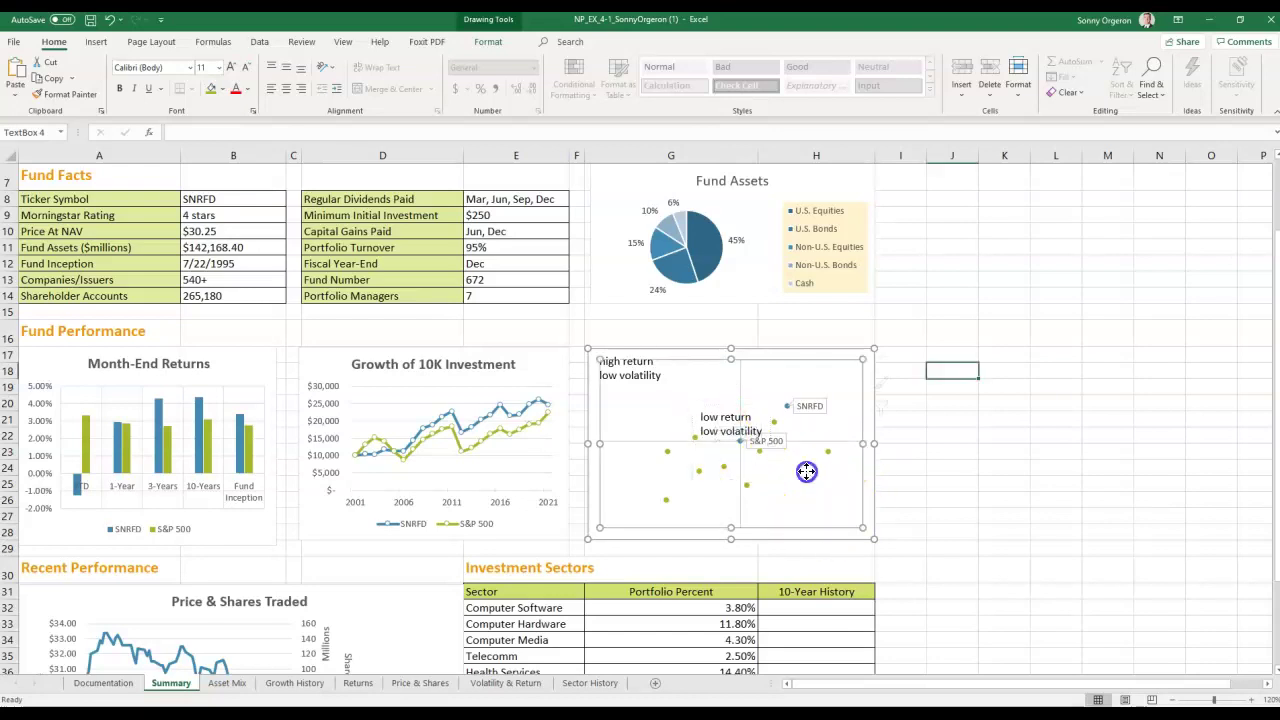
pyautogui.click(728, 430)
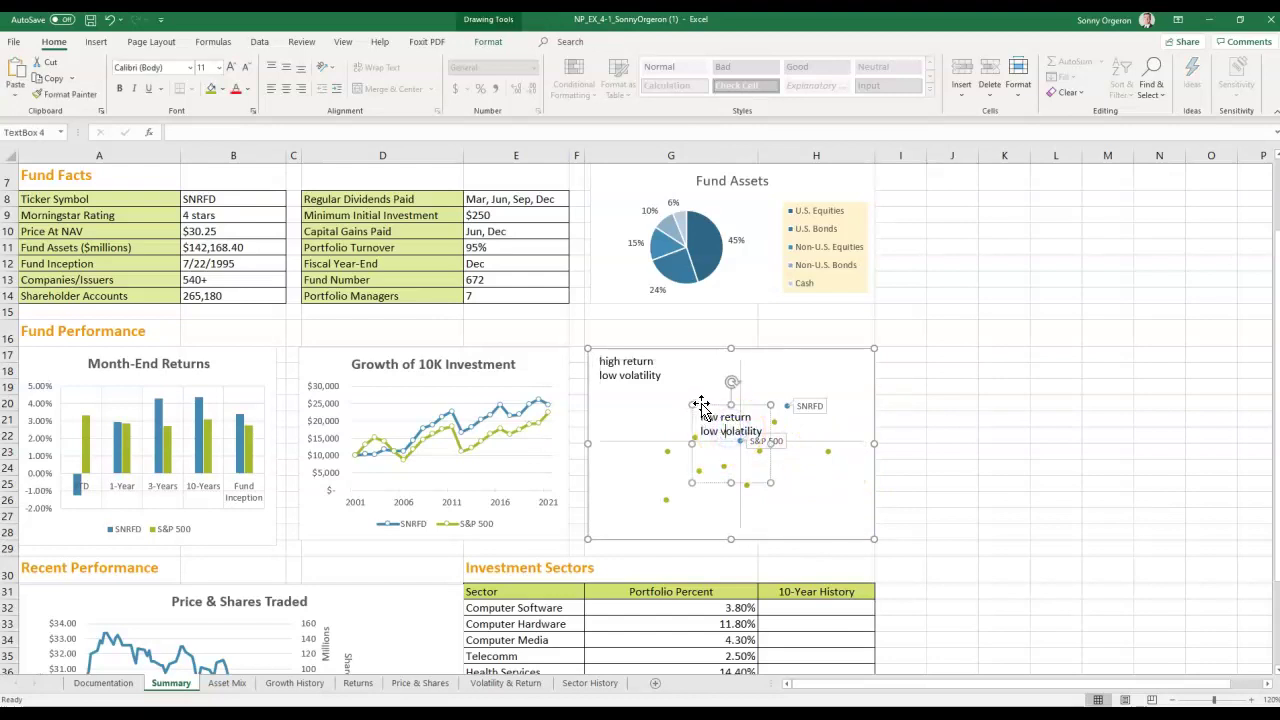
pyautogui.moveTo(706, 405); pyautogui.dragTo(811, 351)
pyautogui.click(789, 447)
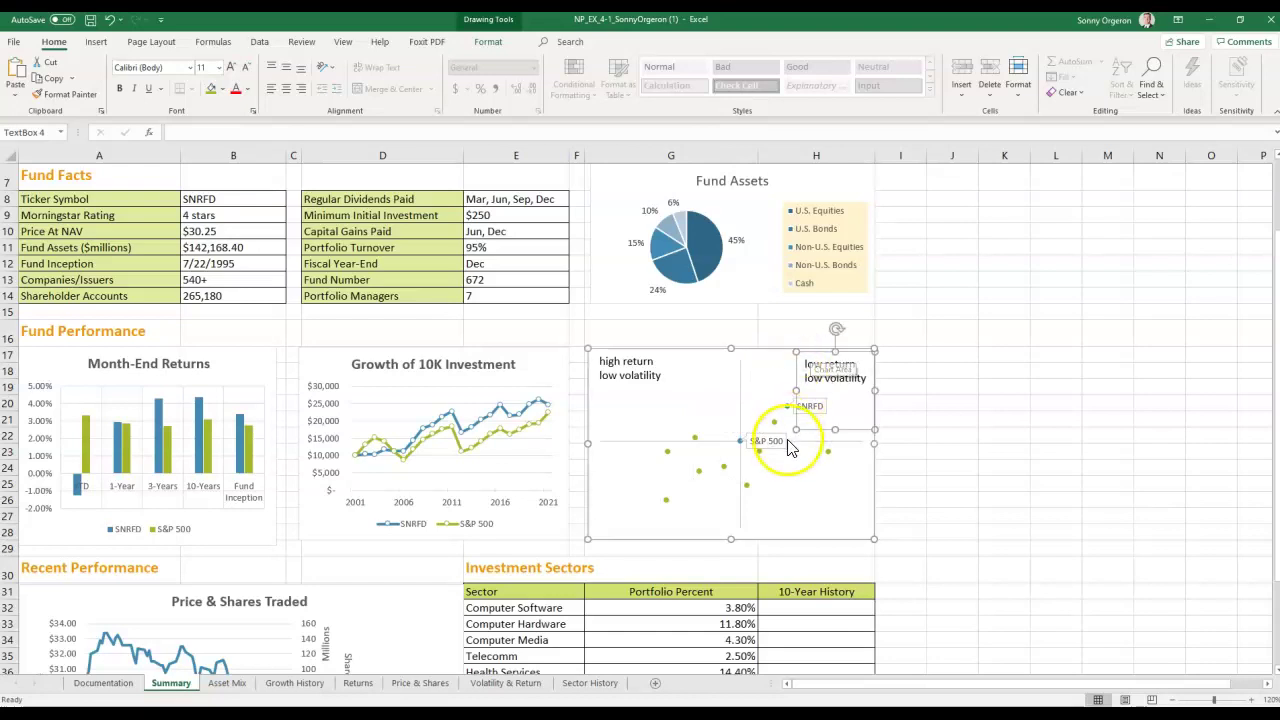
pyautogui.moveTo(797, 431); pyautogui.dragTo(796, 401)
pyautogui.click(808, 376)
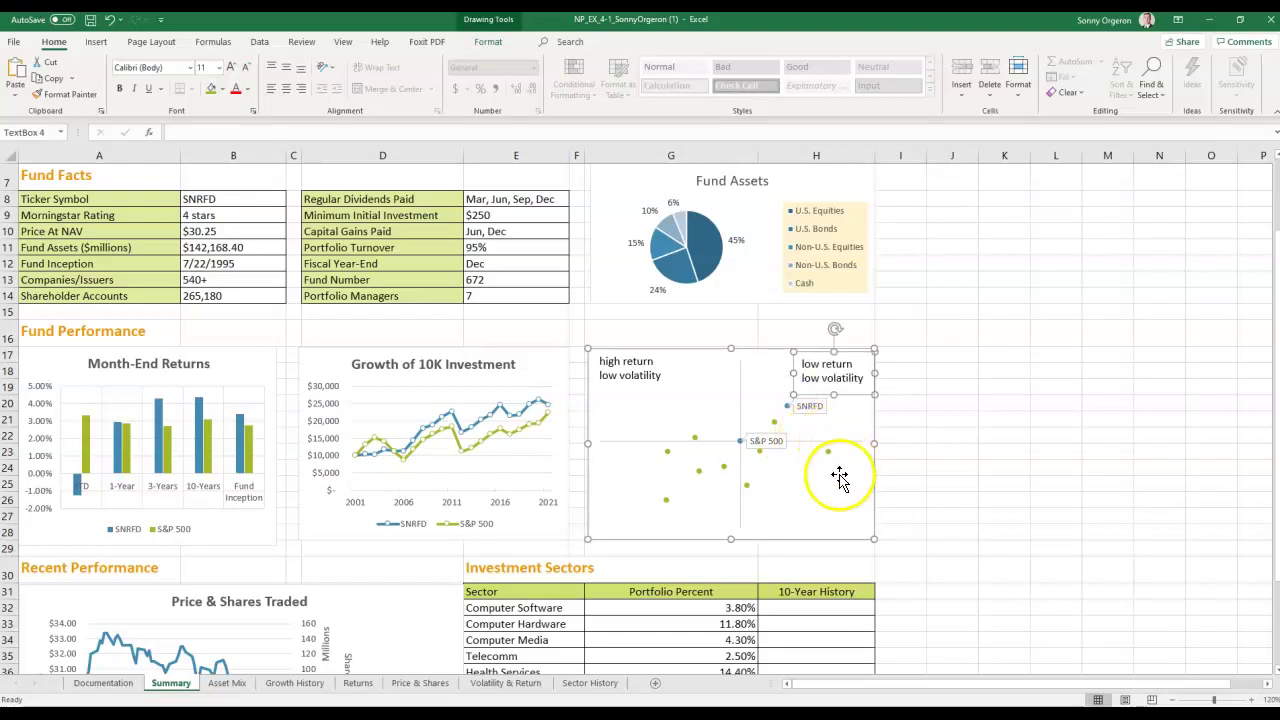
pyautogui.click(838, 485)
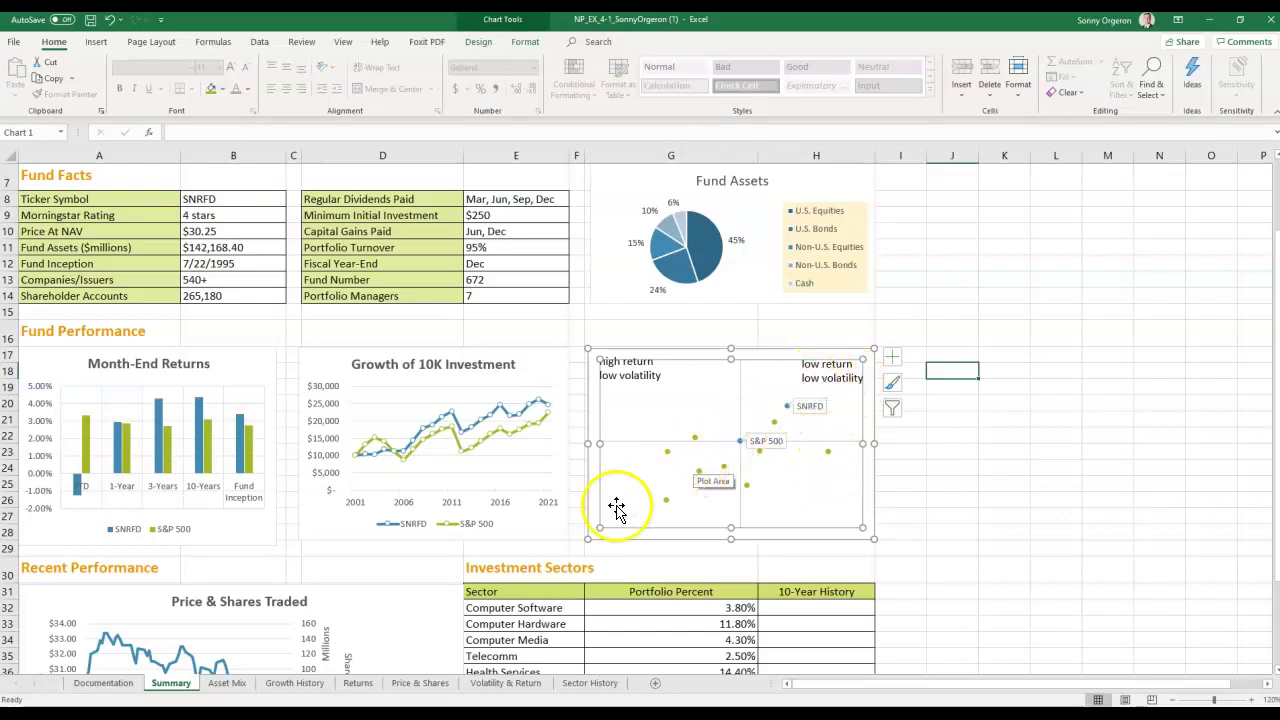
pyautogui.click(637, 533)
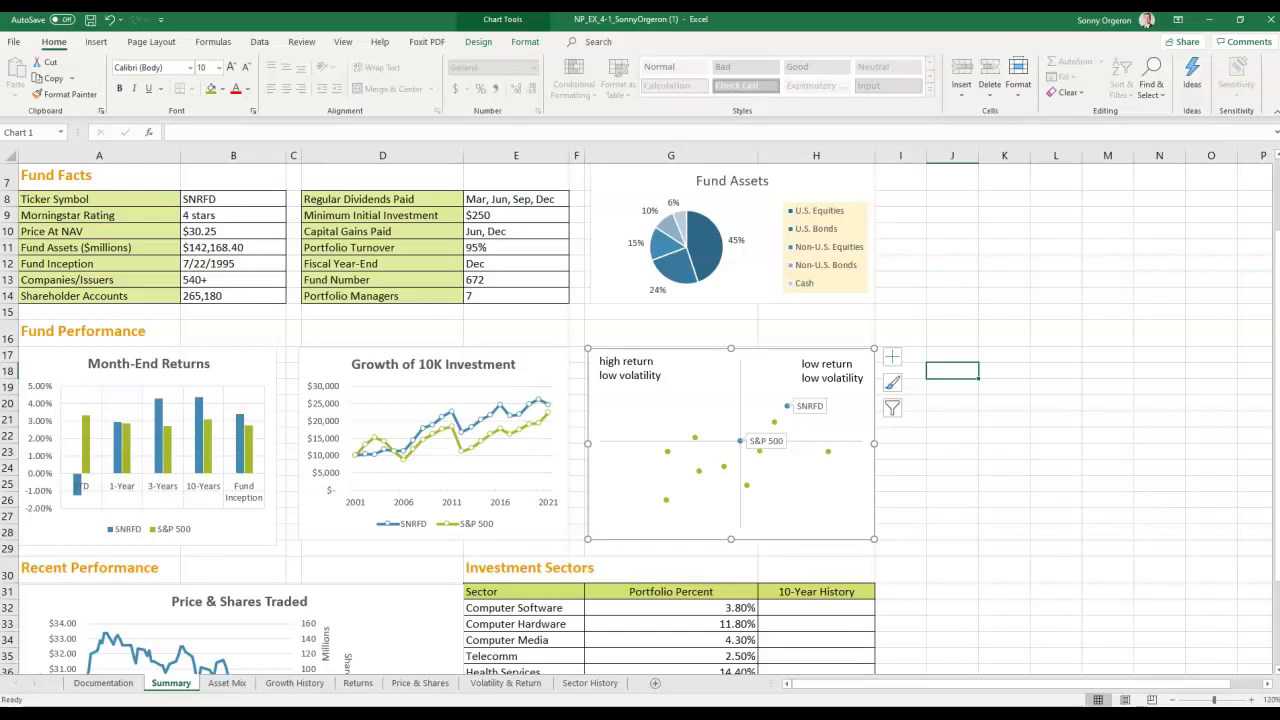
pyautogui.click(604, 519)
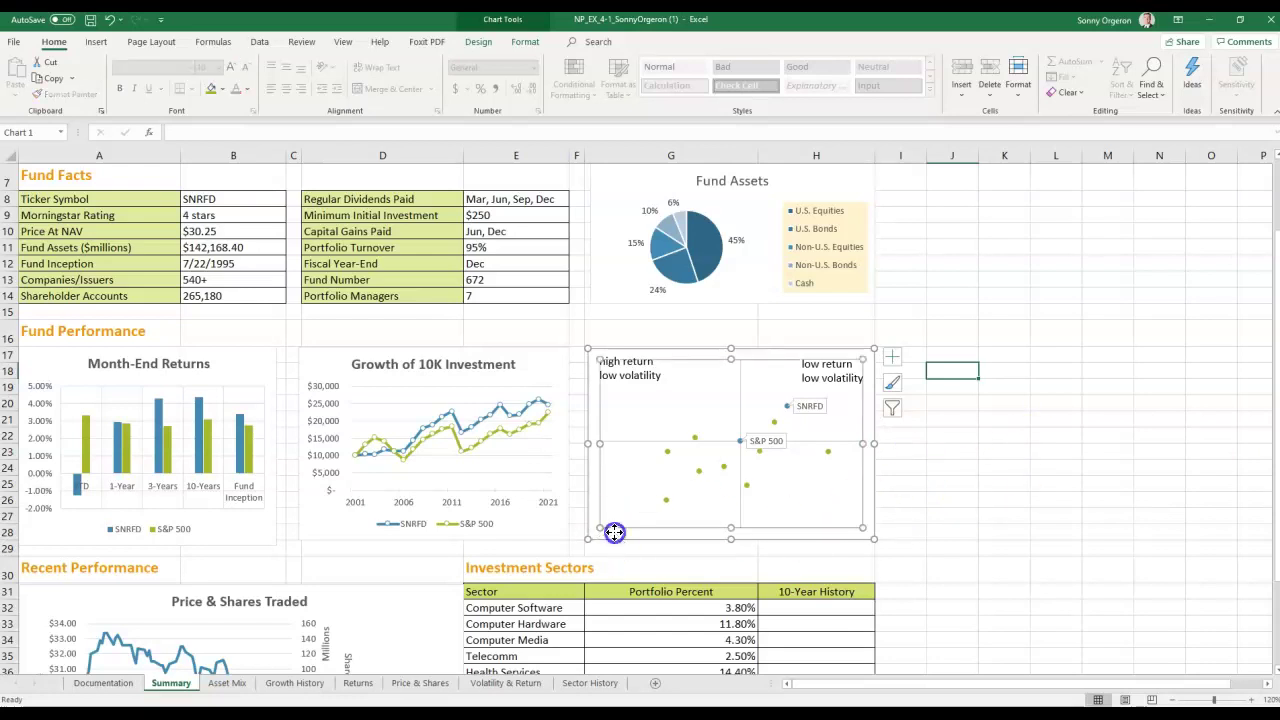
pyautogui.click(619, 375)
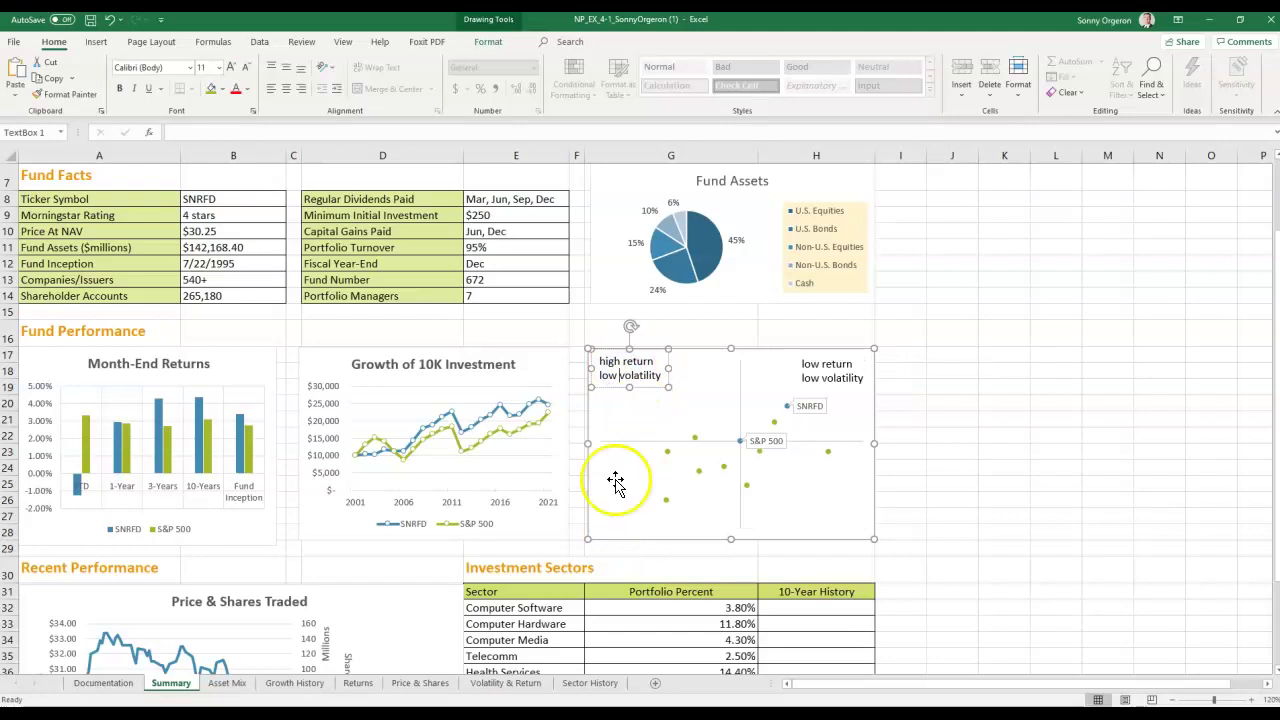
pyautogui.rightClick(640, 381)
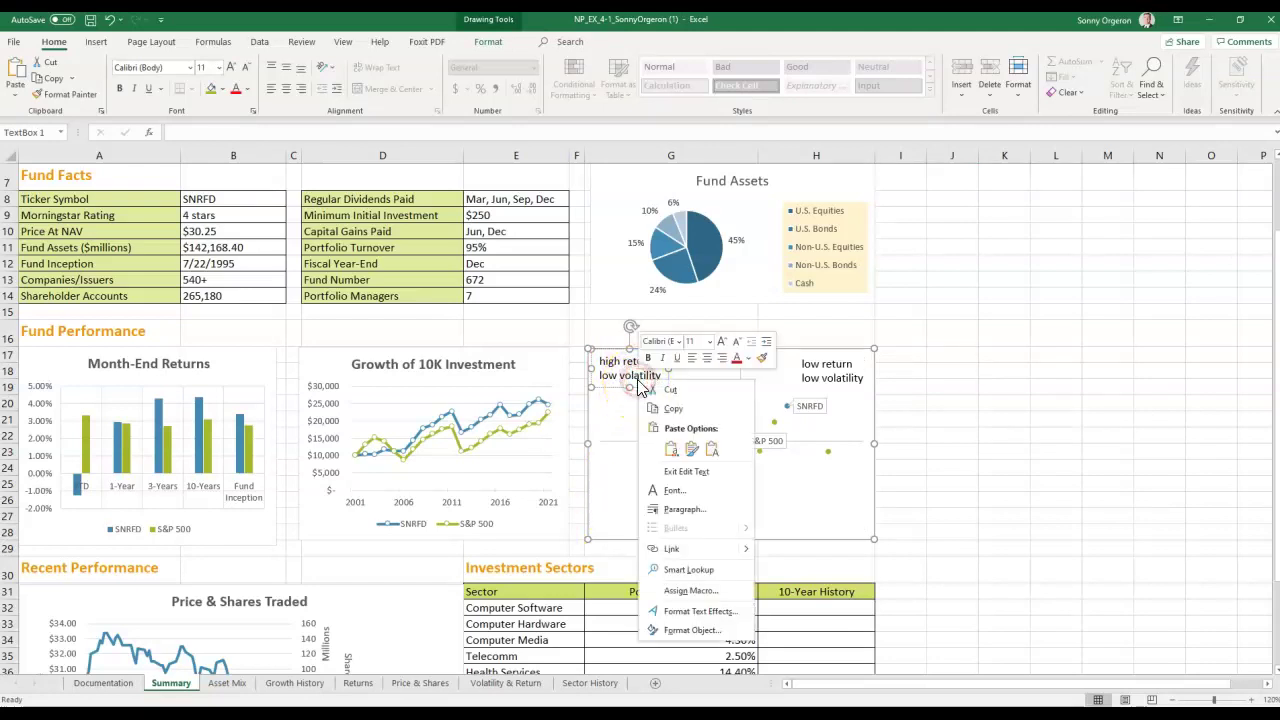
pyautogui.click(660, 408)
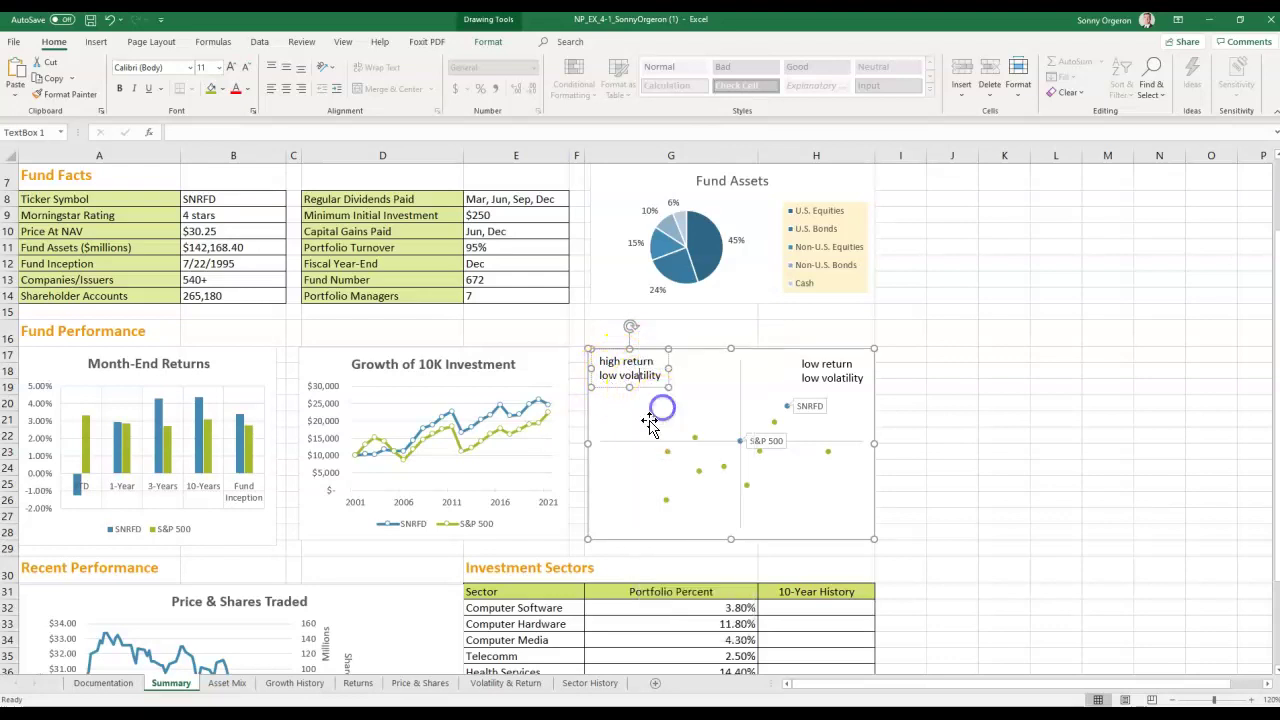
pyautogui.click(620, 522)
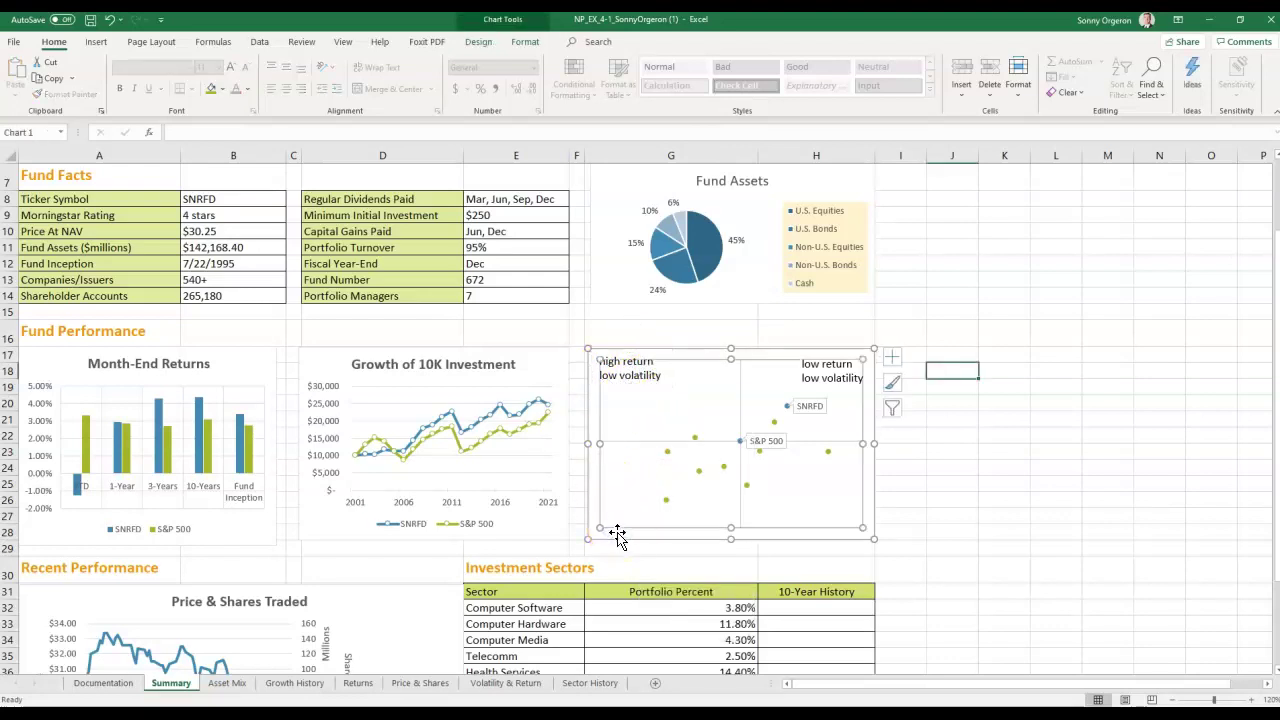
pyautogui.click(617, 535)
pyautogui.click(642, 500)
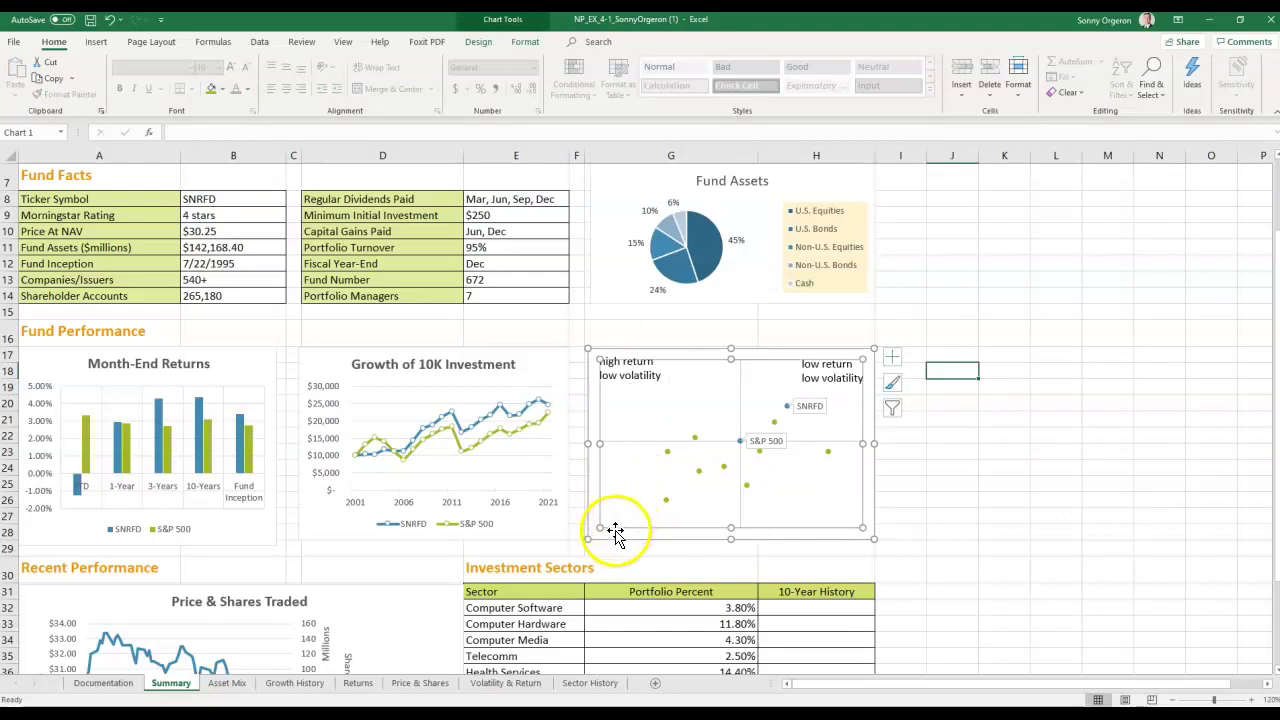
pyautogui.click(615, 530)
pyautogui.click(607, 527)
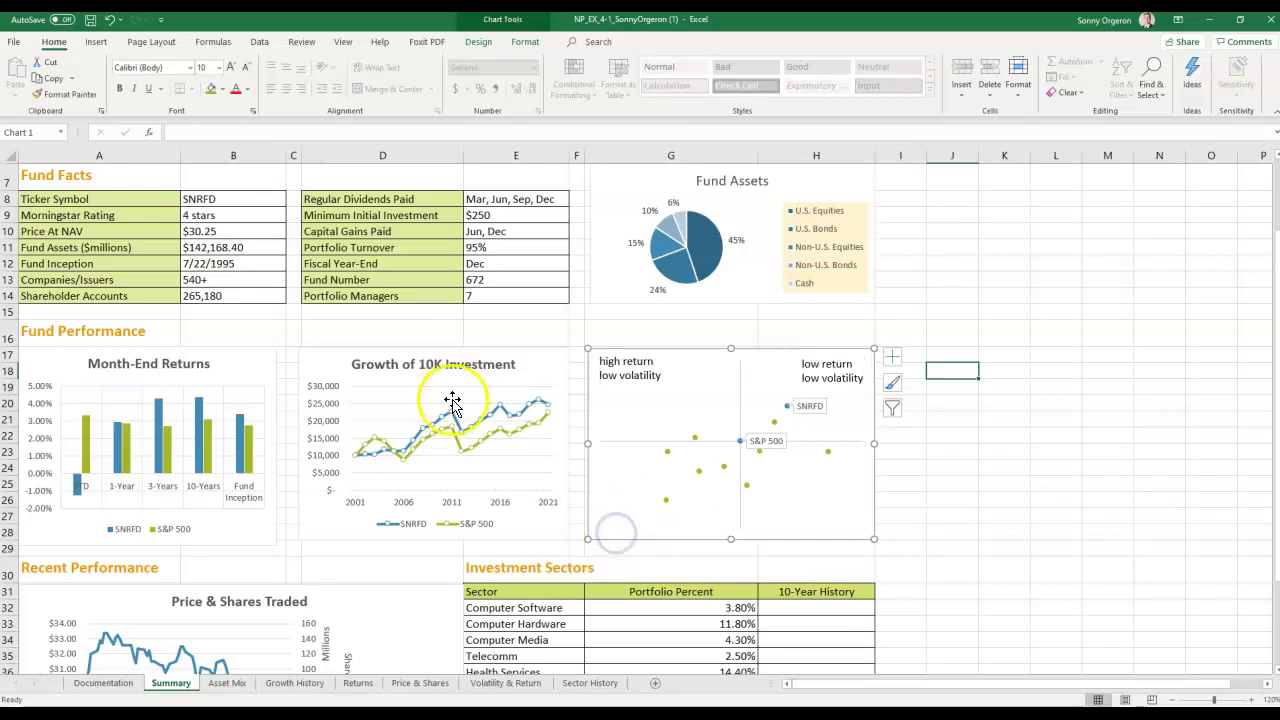
pyautogui.click(95, 42)
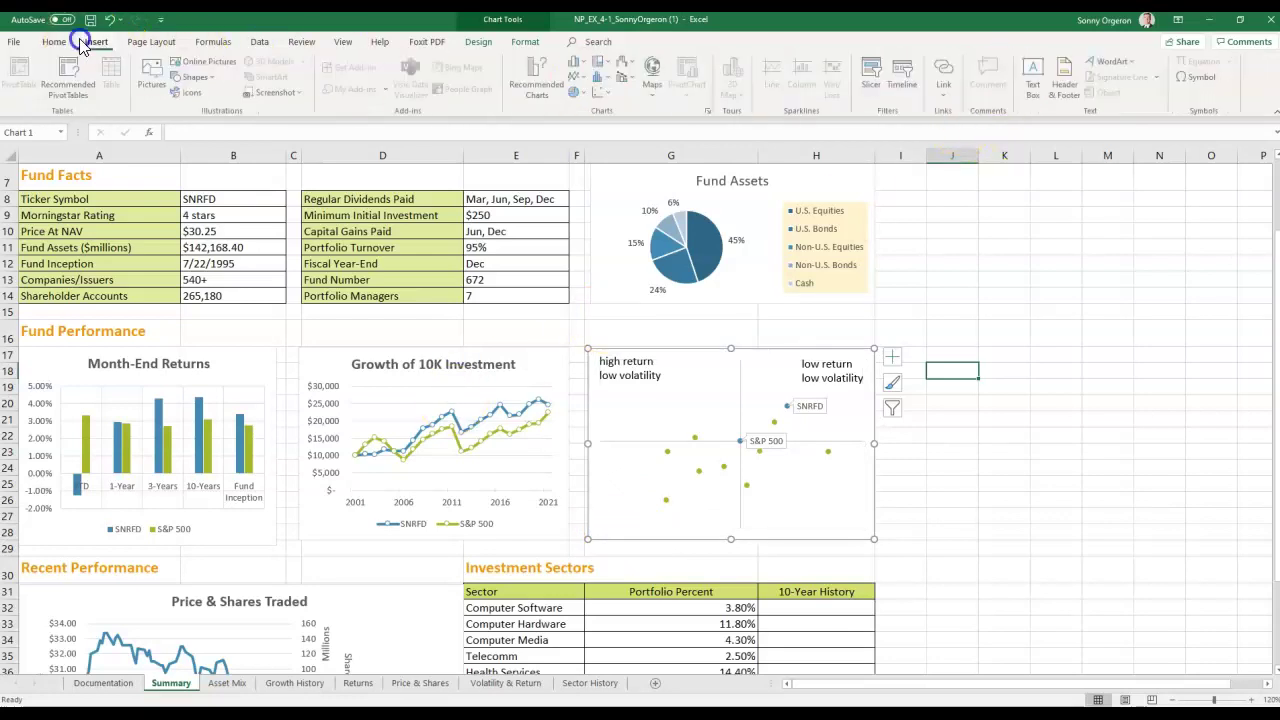
pyautogui.click(1034, 75)
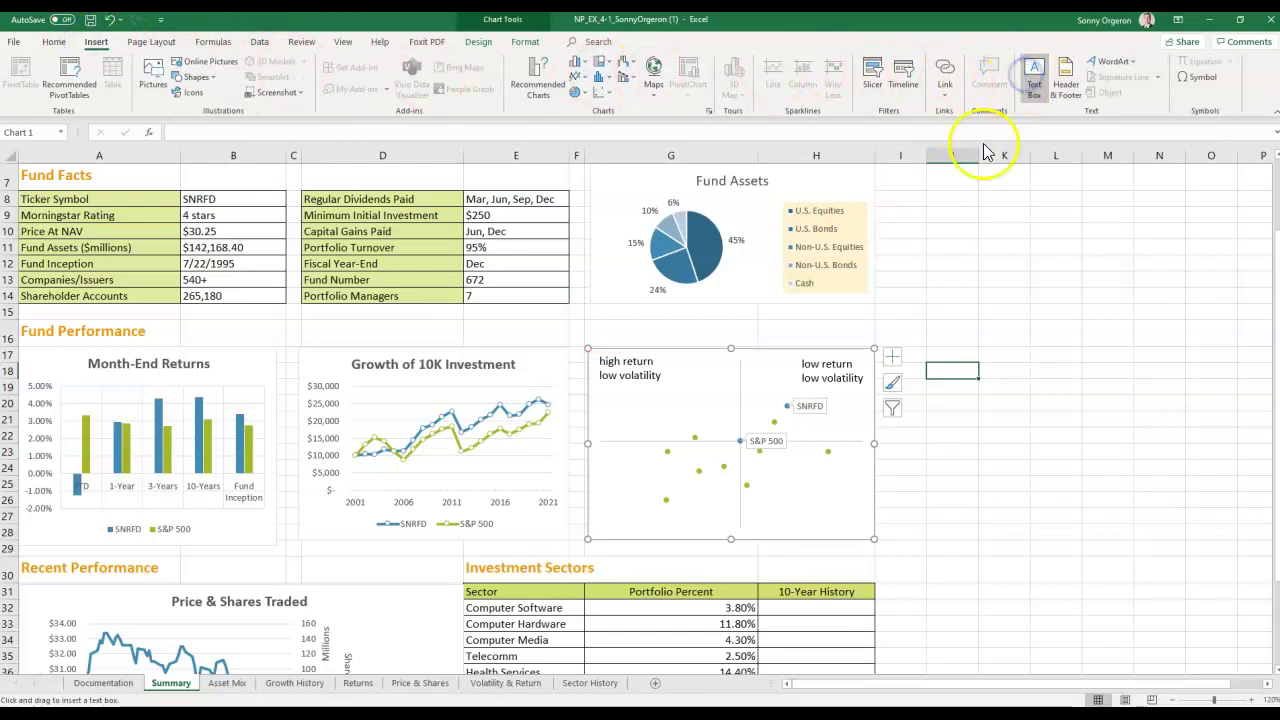
pyautogui.click(604, 518)
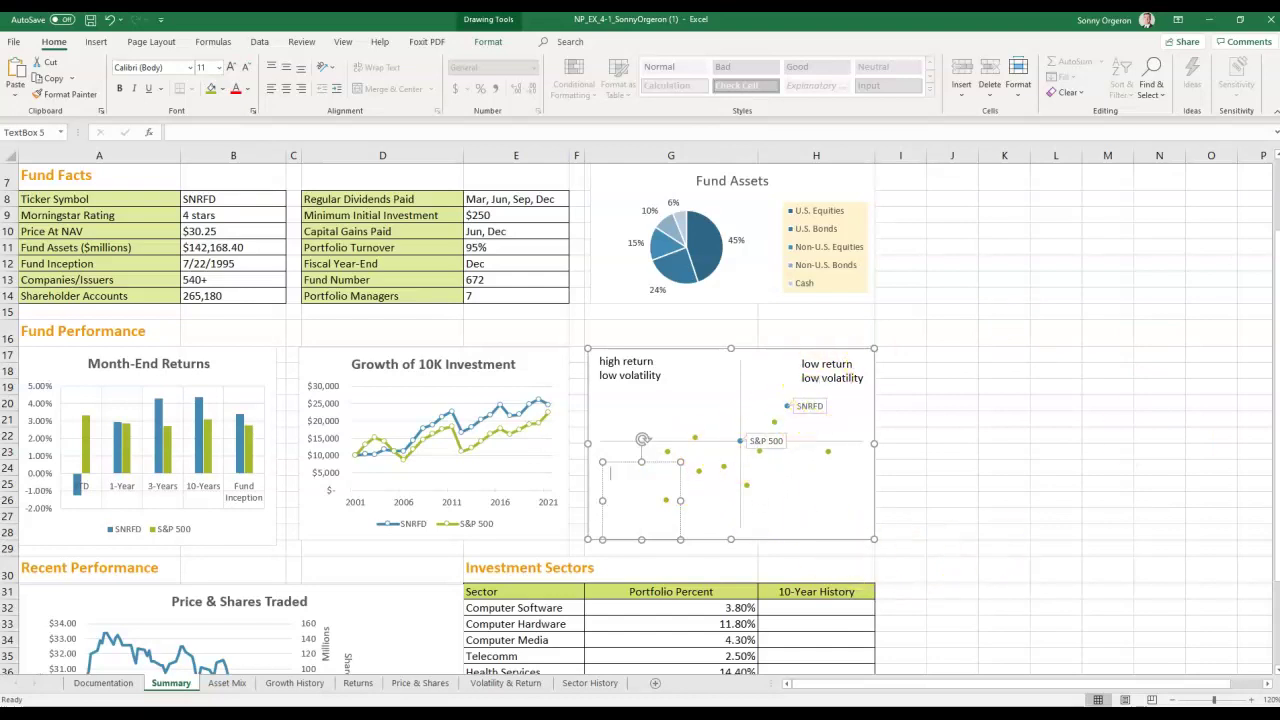
# Step: Change the text box in the scatter chart's upper-right corner to read "high return" and "high volatility"
pyautogui.click(821, 371)
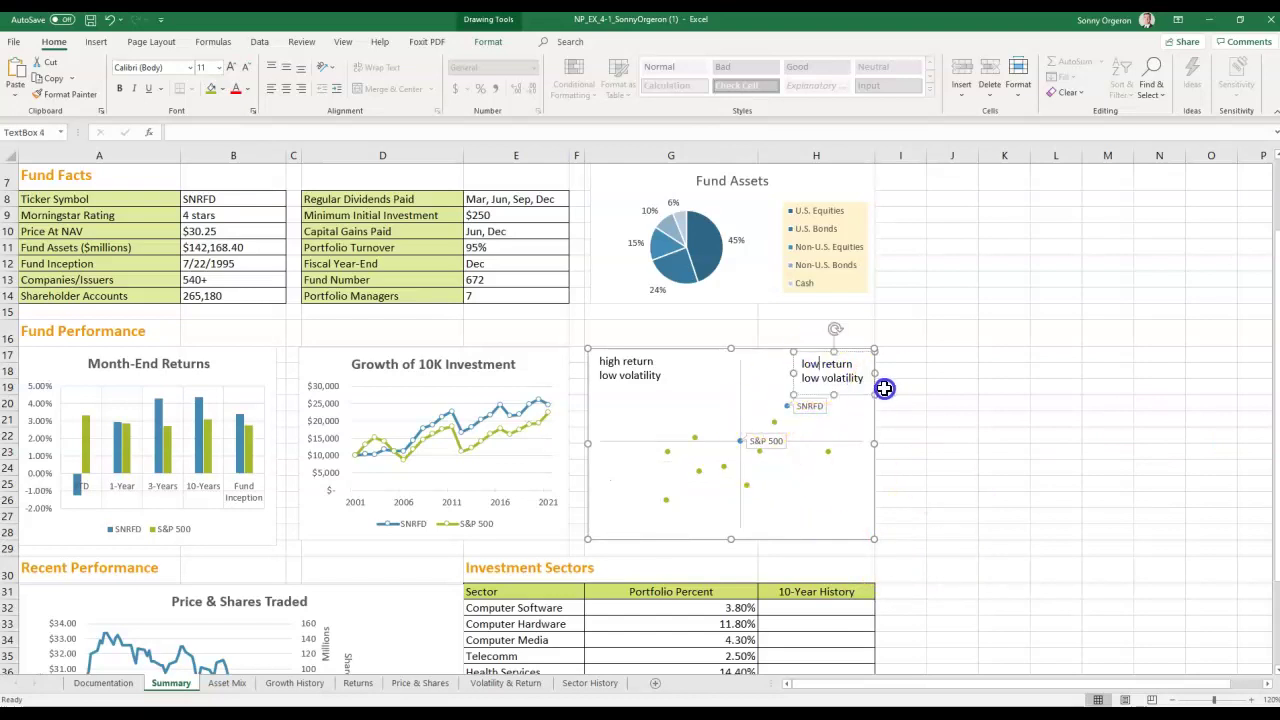
pyautogui.press('BackSpace')
pyautogui.press('BackSpace')
pyautogui.press('BackSpace')
pyautogui.write('high')
pyautogui.press('Down')
pyautogui.press('BackSpace')
pyautogui.press('BackSpace')
pyautogui.press('BackSpace')
pyautogui.write('high')
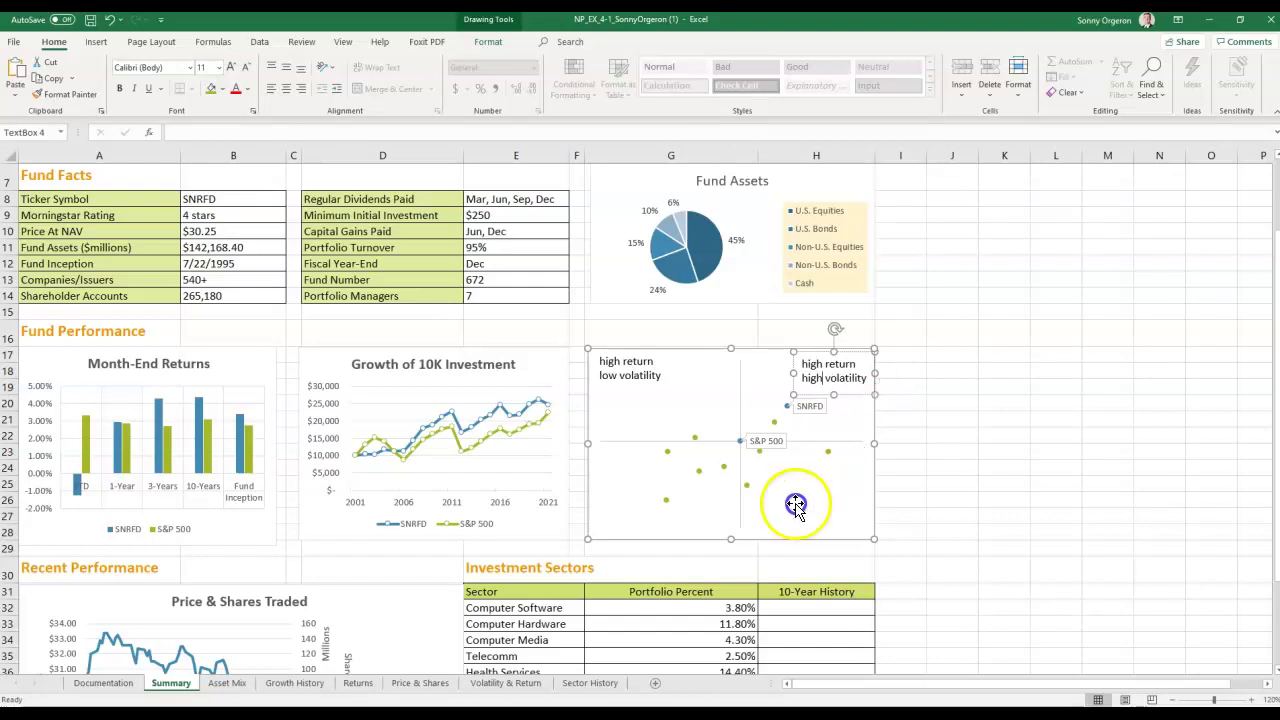
# Step: Insert a text box reading "low return" and "low volatility" on two lines, fitted into the scatter chart's lower-left corner
pyautogui.click(620, 509)
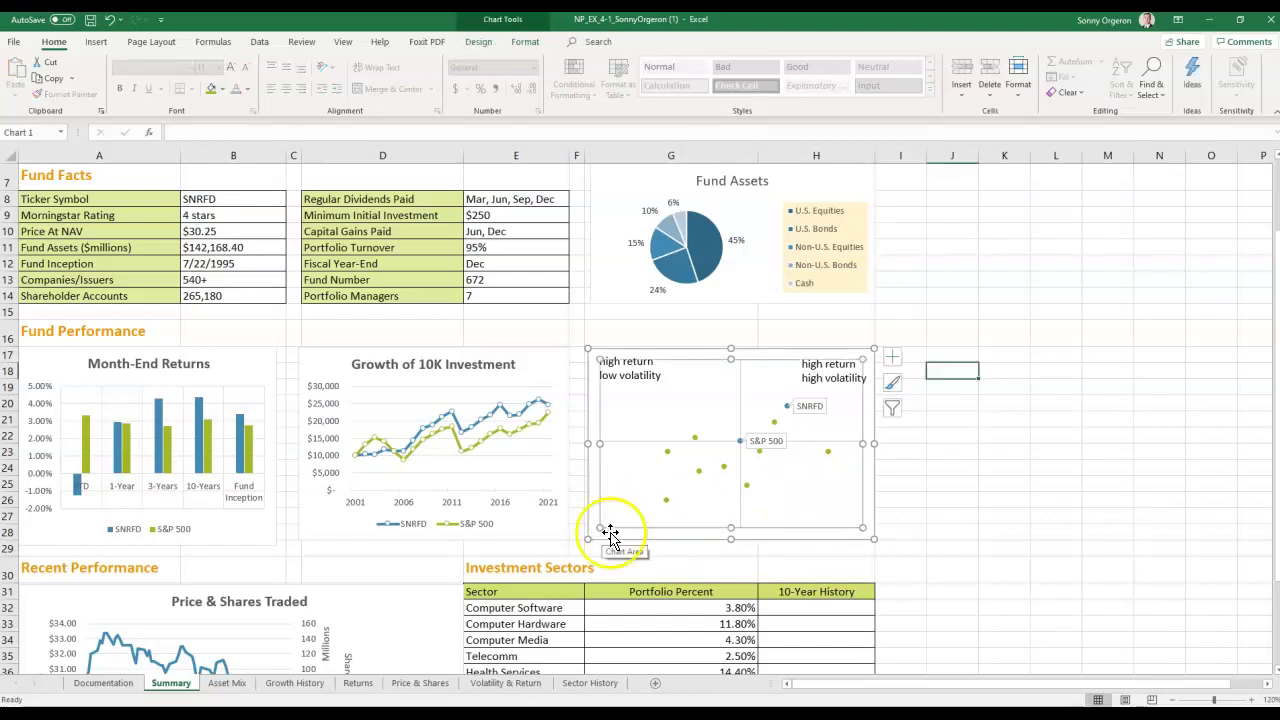
pyautogui.click(597, 518)
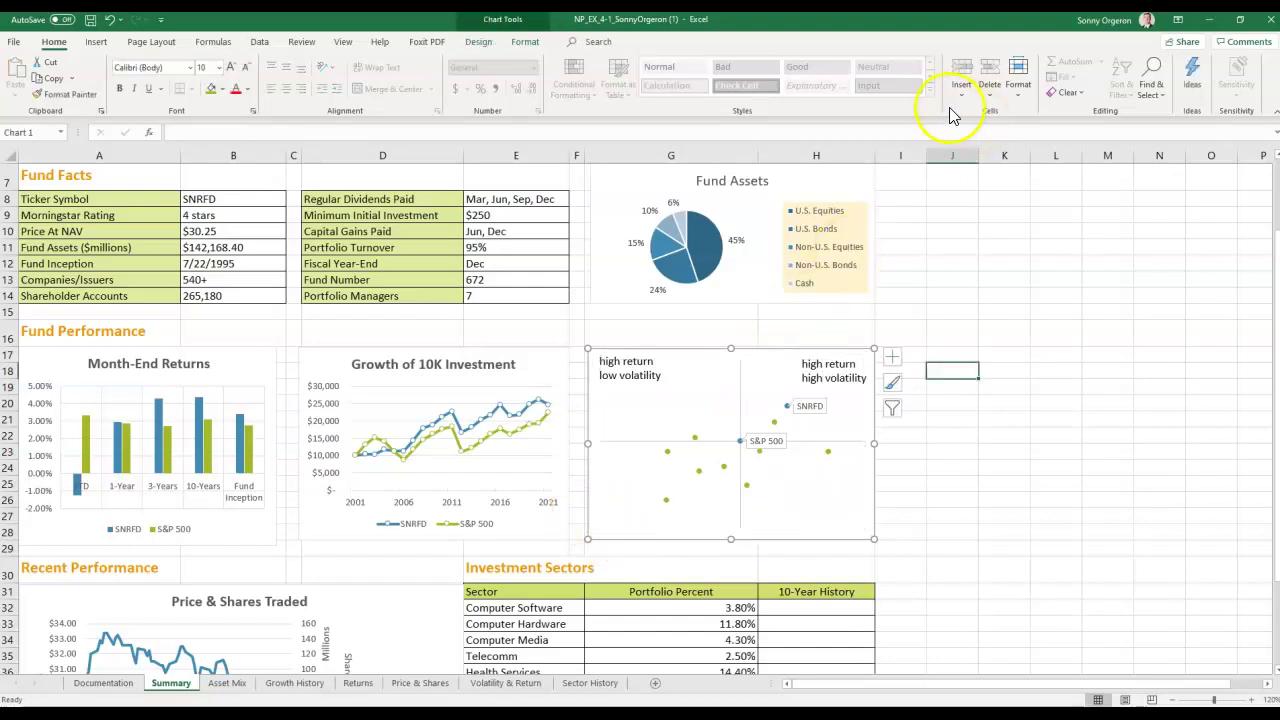
pyautogui.click(97, 43)
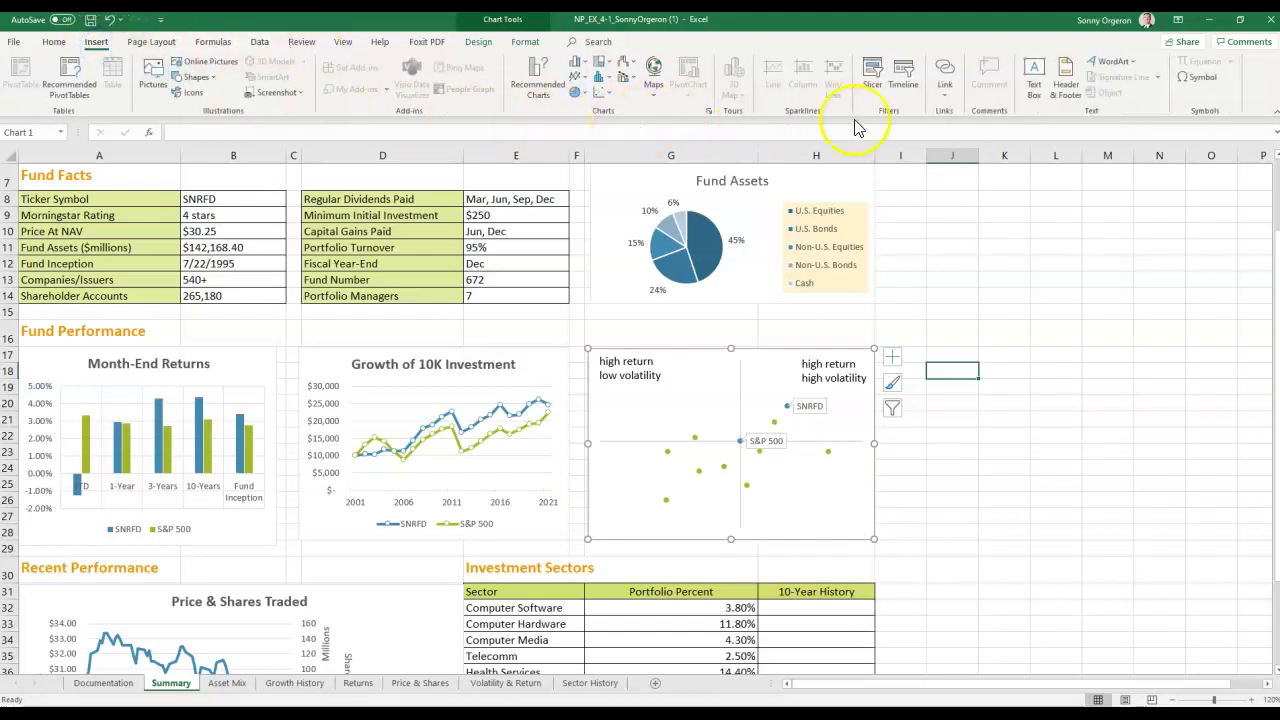
pyautogui.click(1030, 70)
pyautogui.moveTo(675, 462); pyautogui.dragTo(597, 539)
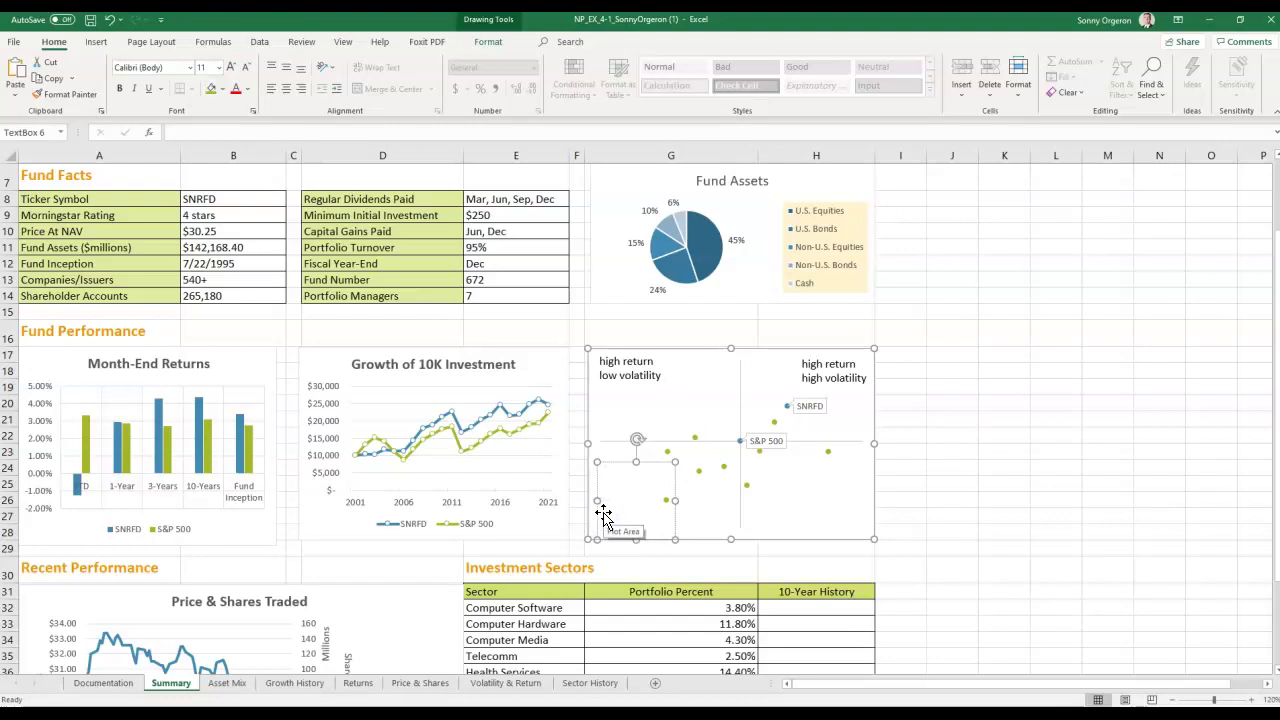
pyautogui.write('low return')
pyautogui.press('Return')
pyautogui.write('low volatilityu')
pyautogui.press('BackSpace')
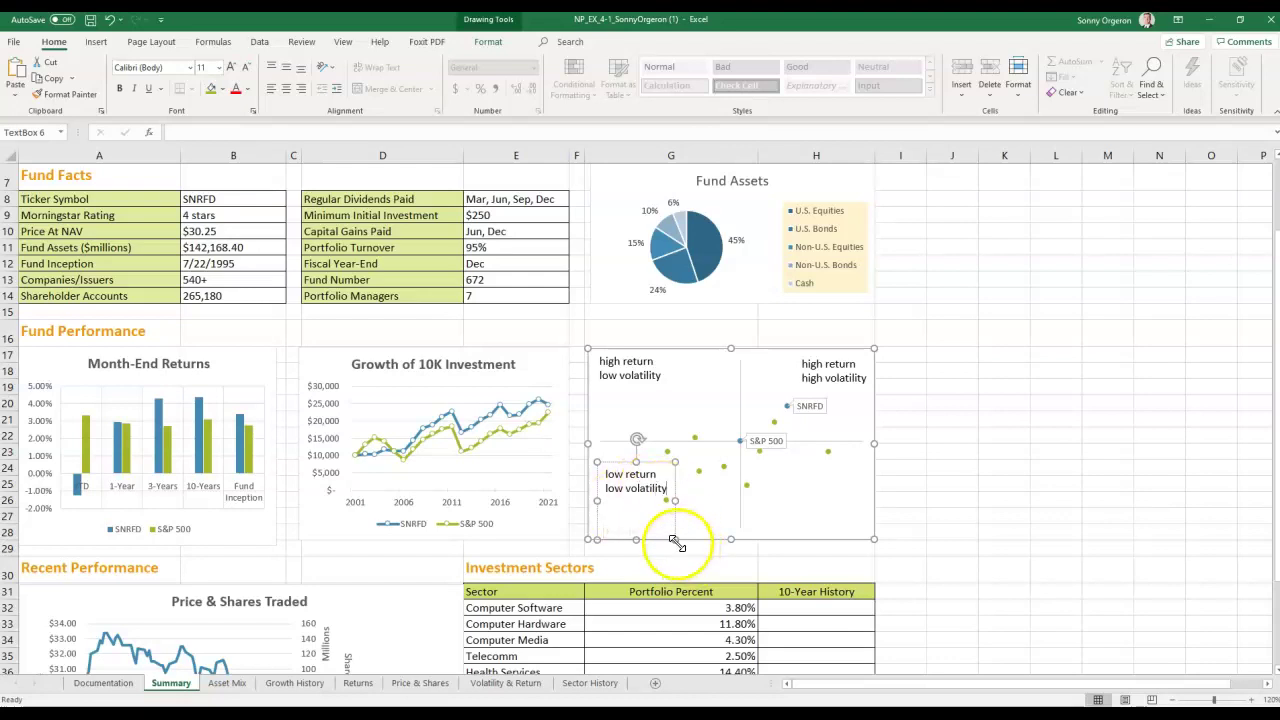
pyautogui.moveTo(674, 537); pyautogui.dragTo(675, 501)
pyautogui.moveTo(629, 464); pyautogui.dragTo(610, 500)
# Step: Insert a text box reading "low return" and "high volatility" on two lines, shrunk to fit the scatter chart's lower-right corner
pyautogui.click(797, 511)
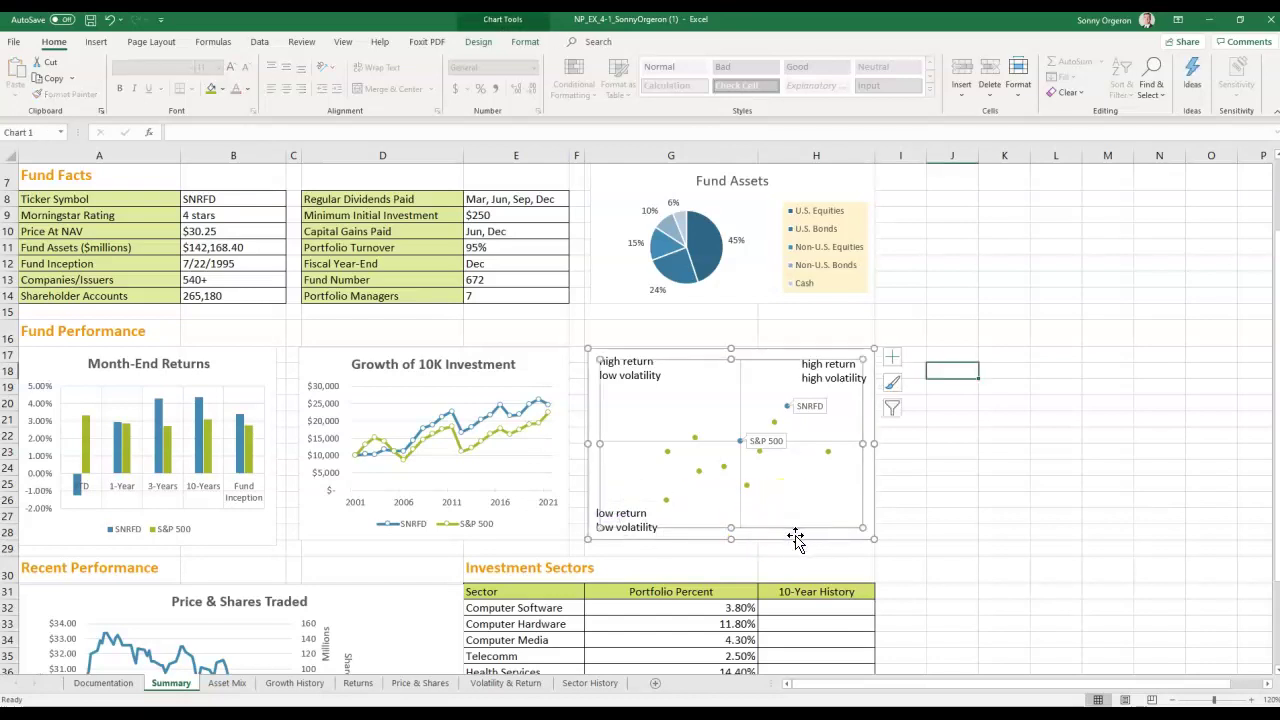
pyautogui.click(795, 535)
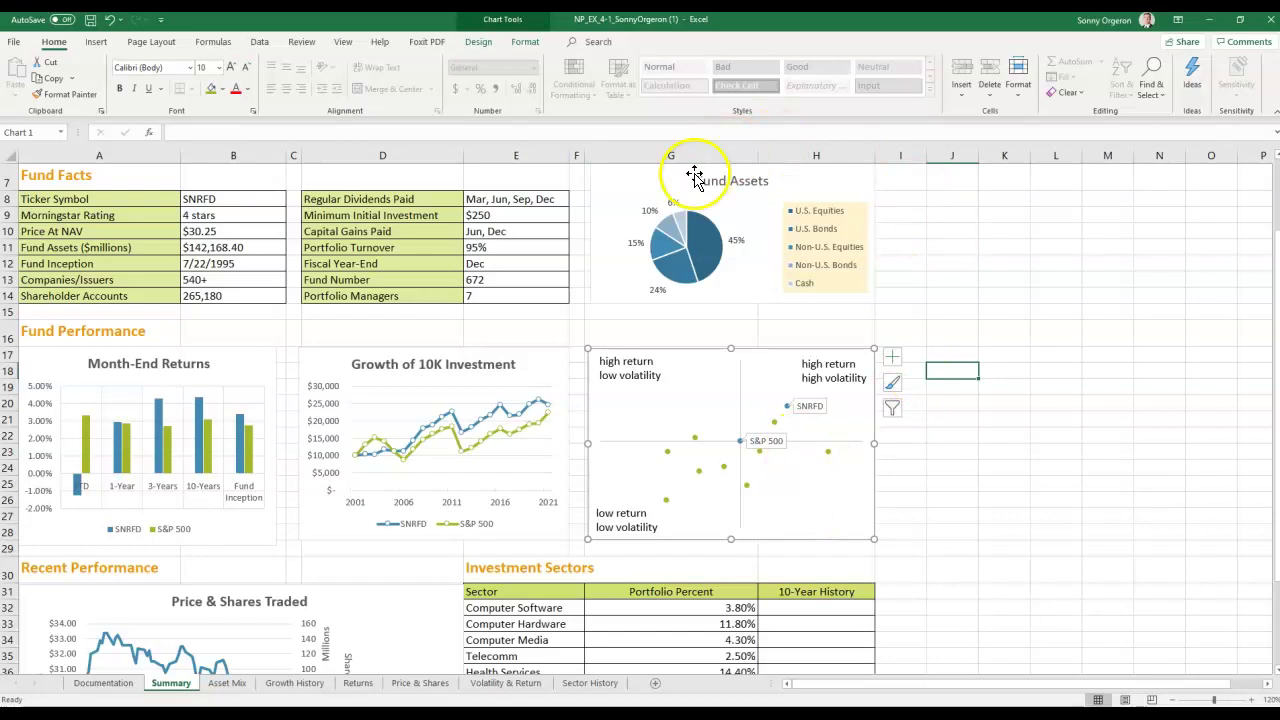
pyautogui.click(96, 41)
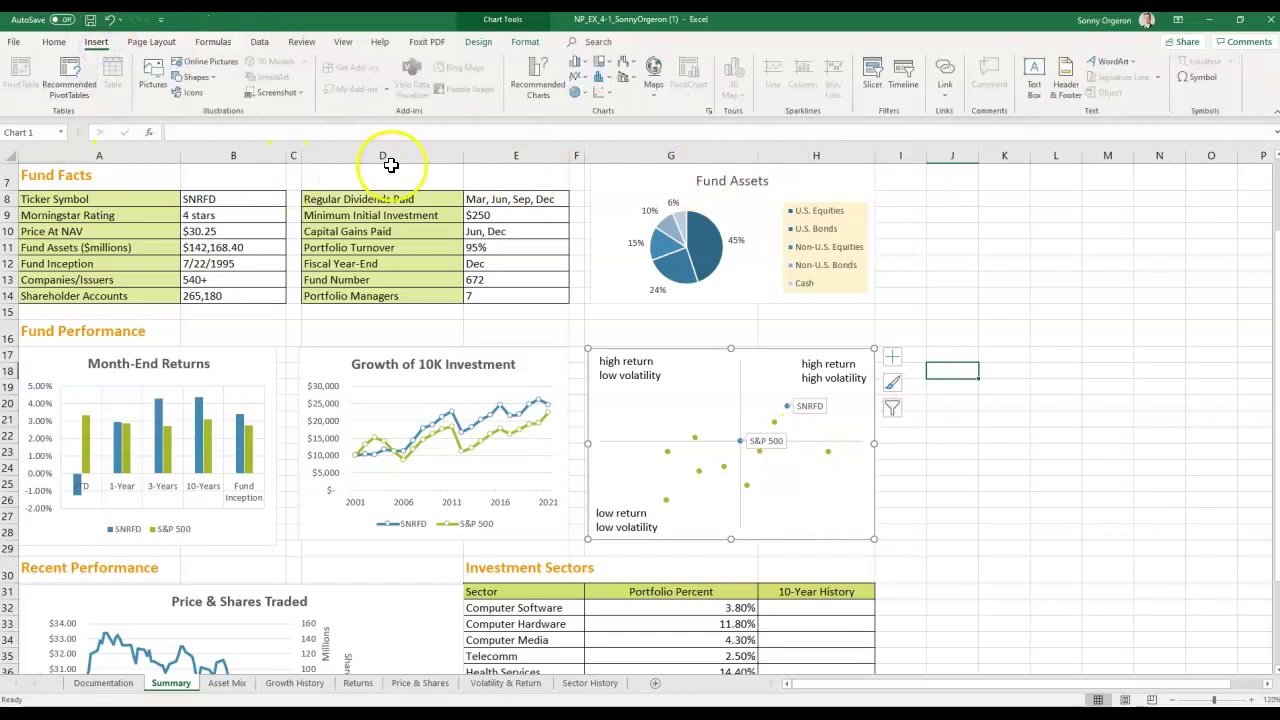
pyautogui.click(1034, 78)
pyautogui.moveTo(839, 567); pyautogui.dragTo(831, 531)
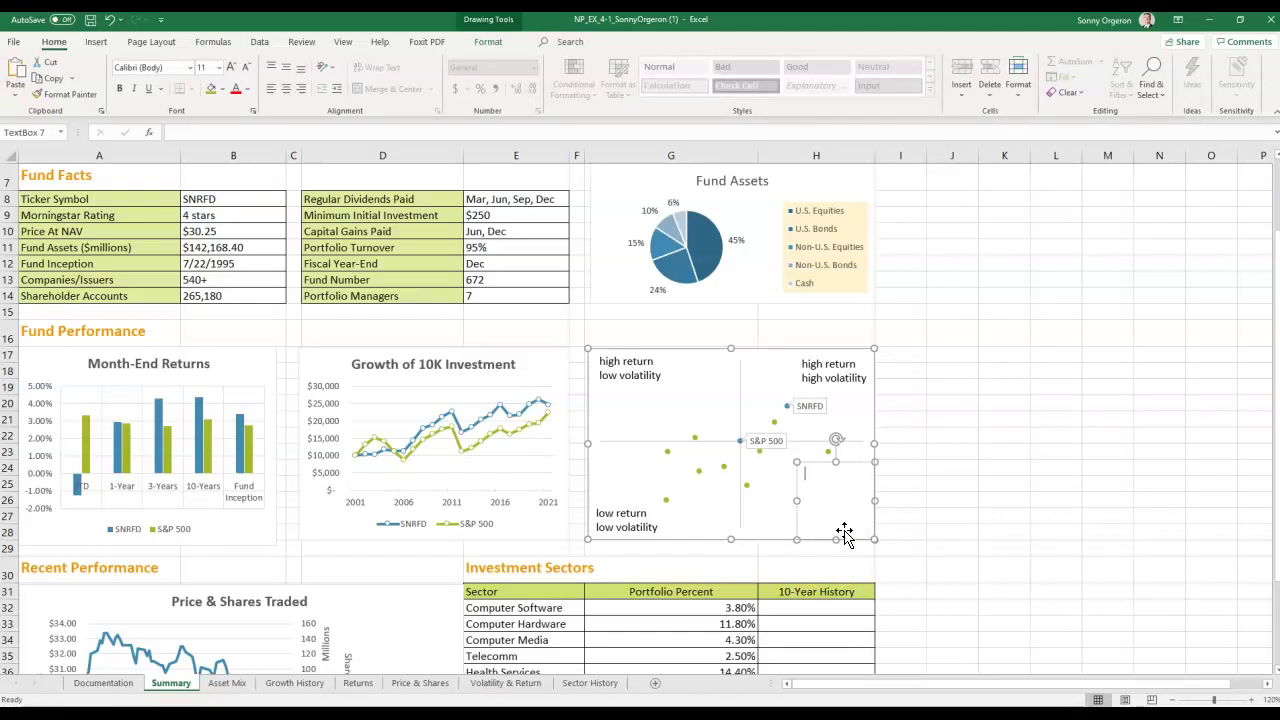
pyautogui.write('low return')
pyautogui.press('Return')
pyautogui.write('high volatility')
pyautogui.moveTo(797, 461); pyautogui.dragTo(795, 499)
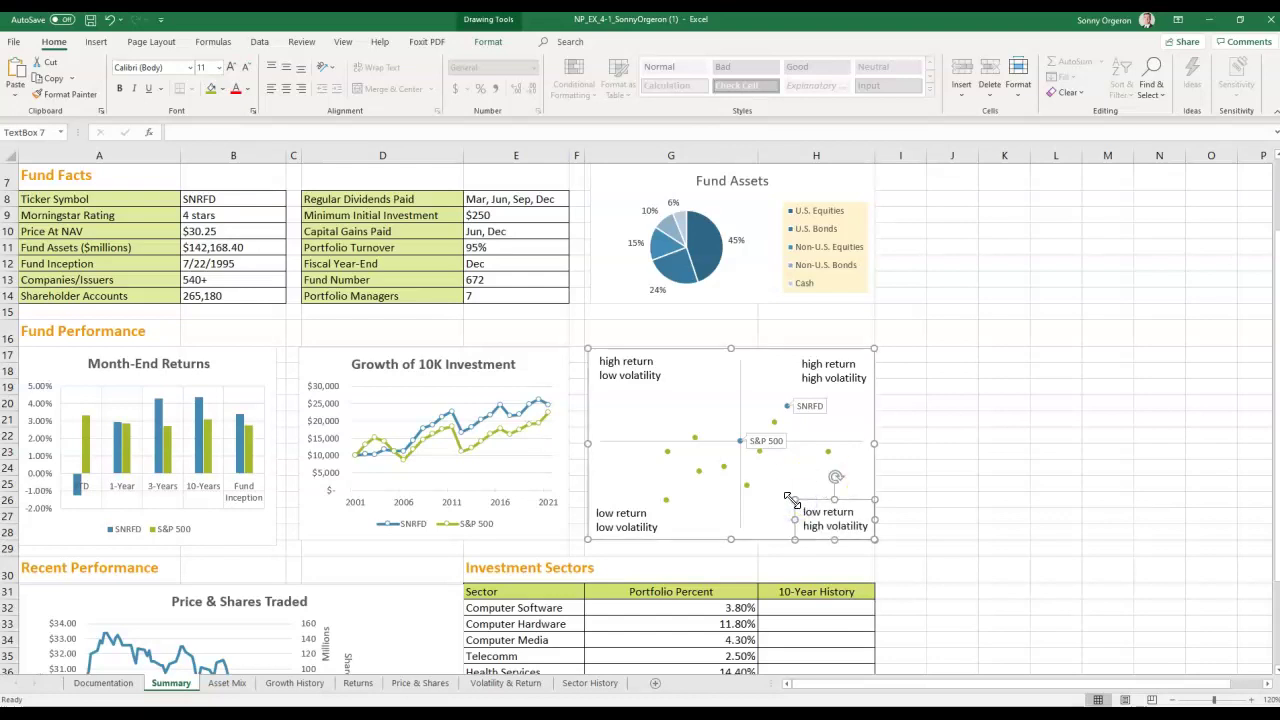
pyautogui.click(751, 517)
pyautogui.click(960, 486)
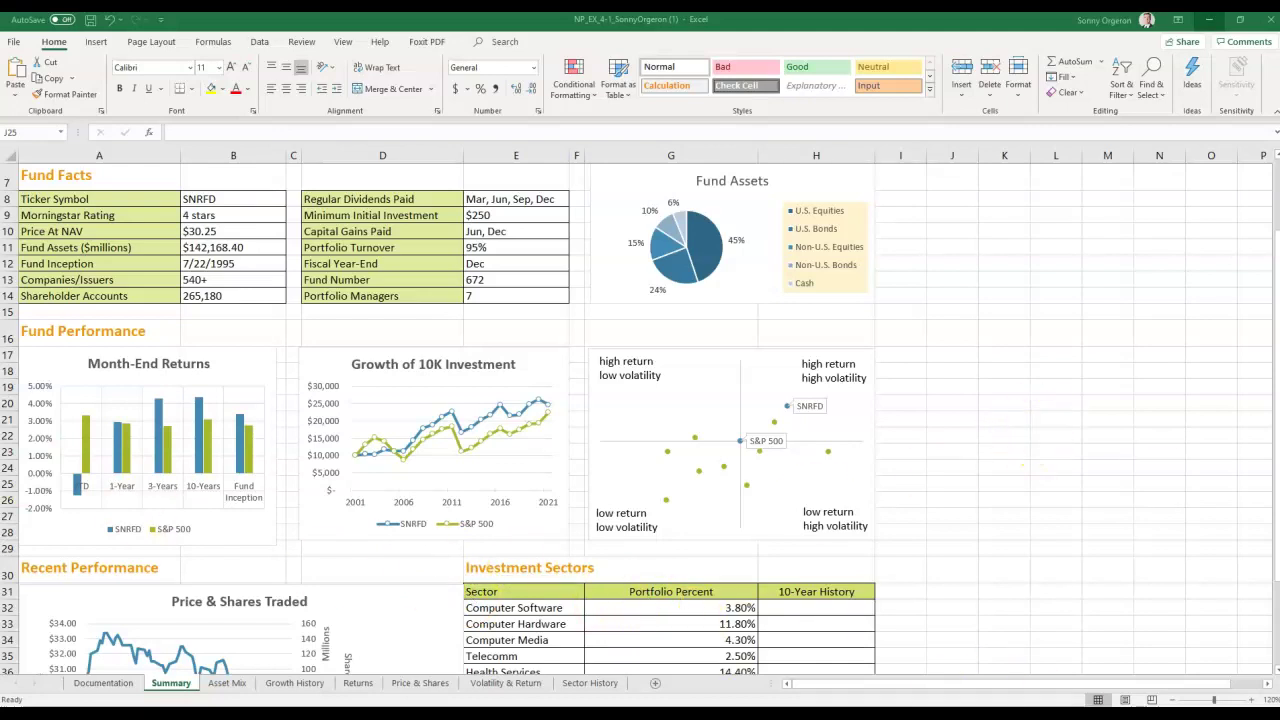
# Step: Clear the Morningstar Rating value in cell B9 and insert the solid star icon from the Celebration category
pyautogui.click(201, 215)
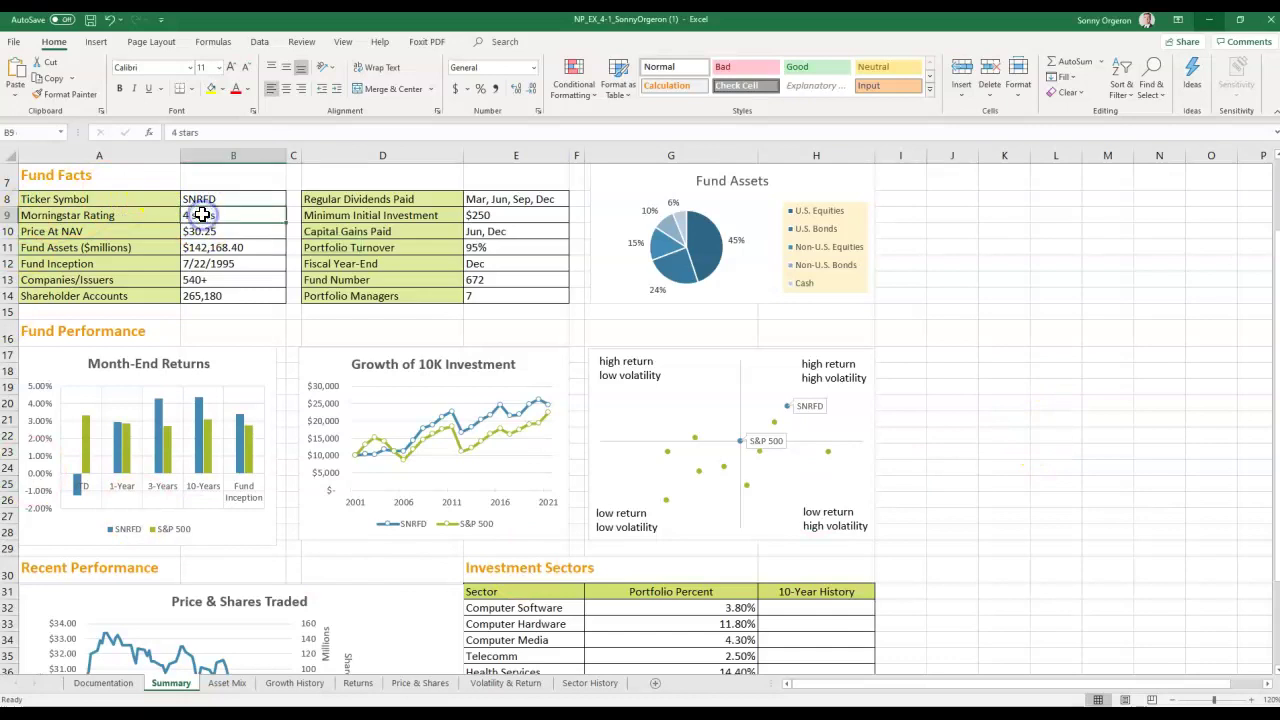
pyautogui.press('Delete')
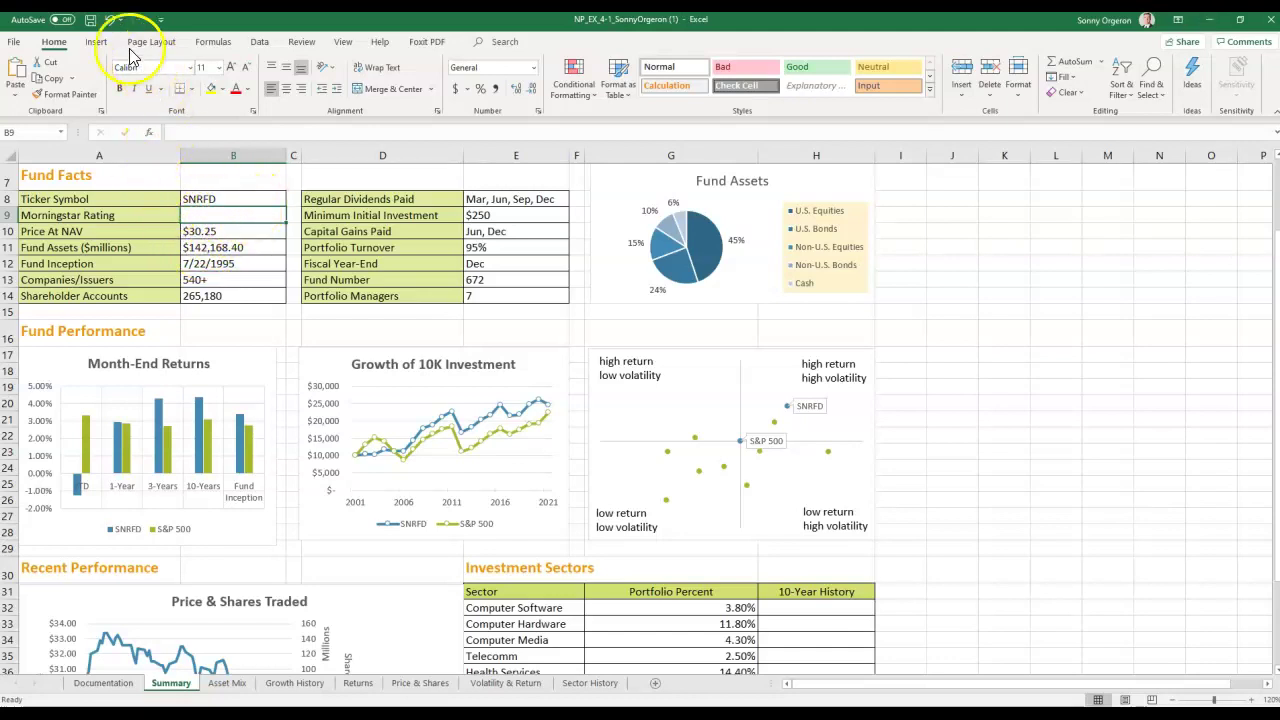
pyautogui.click(97, 44)
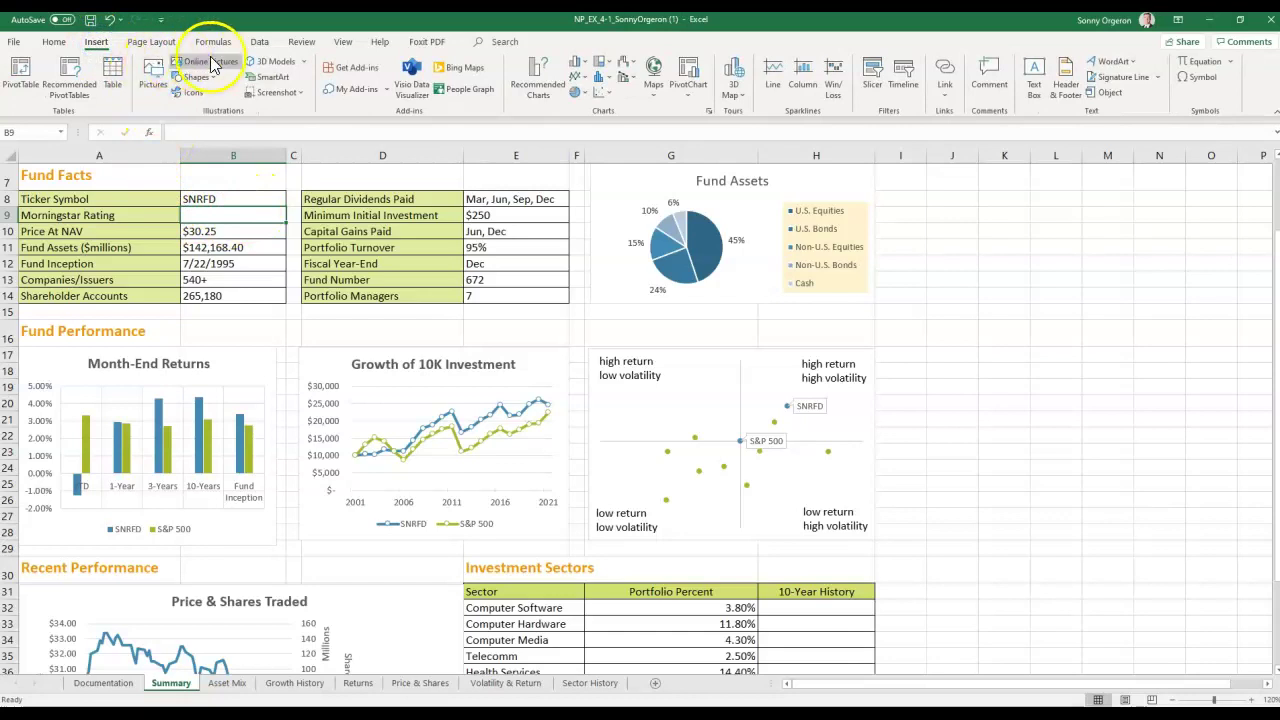
pyautogui.click(190, 92)
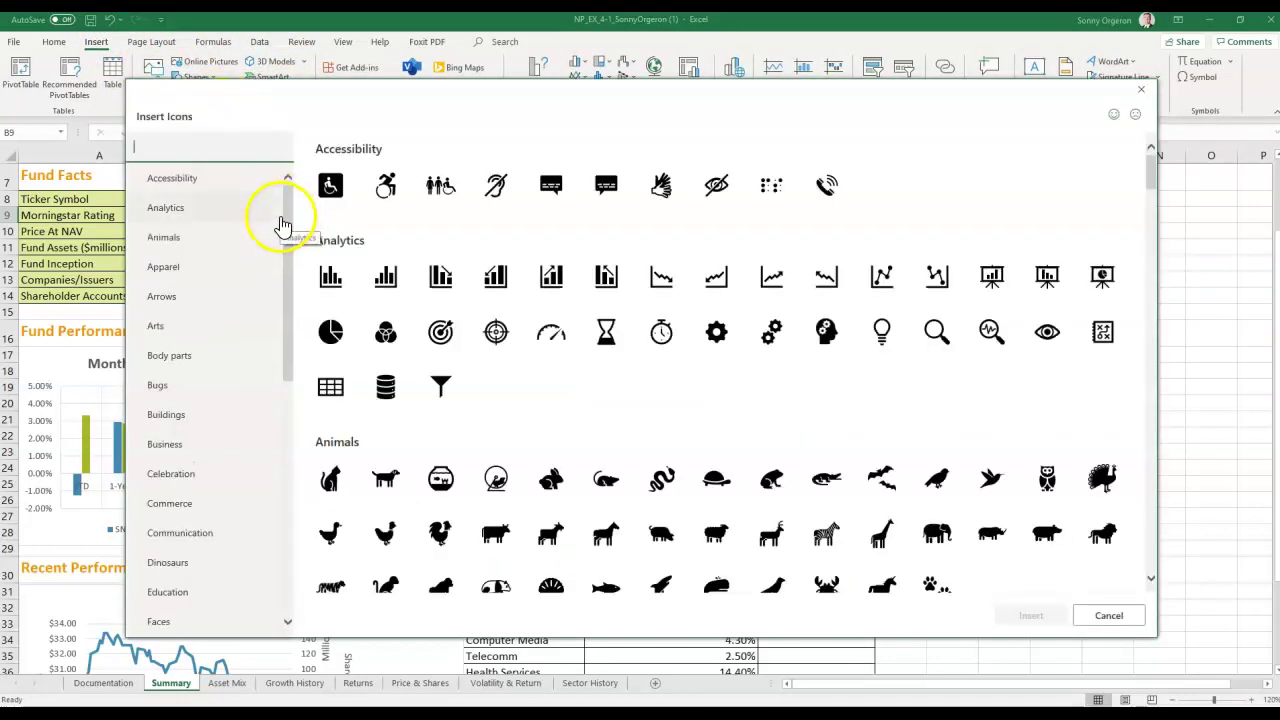
pyautogui.click(168, 472)
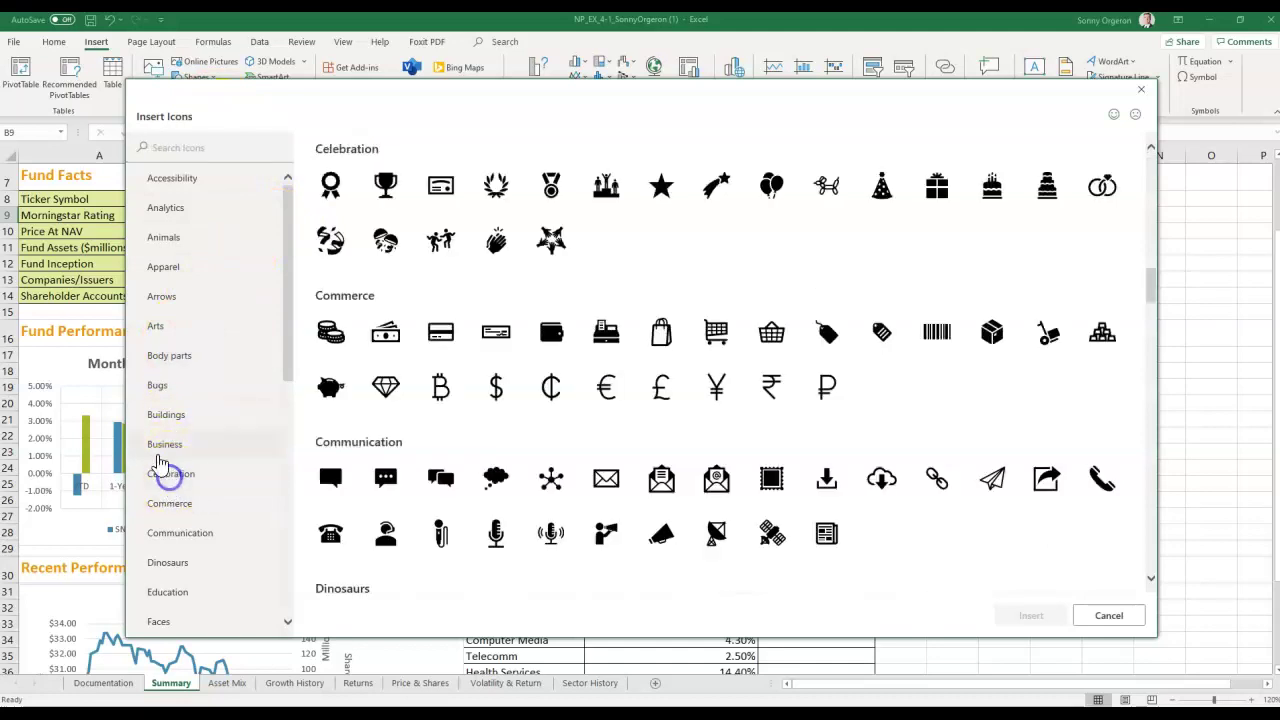
pyautogui.click(661, 186)
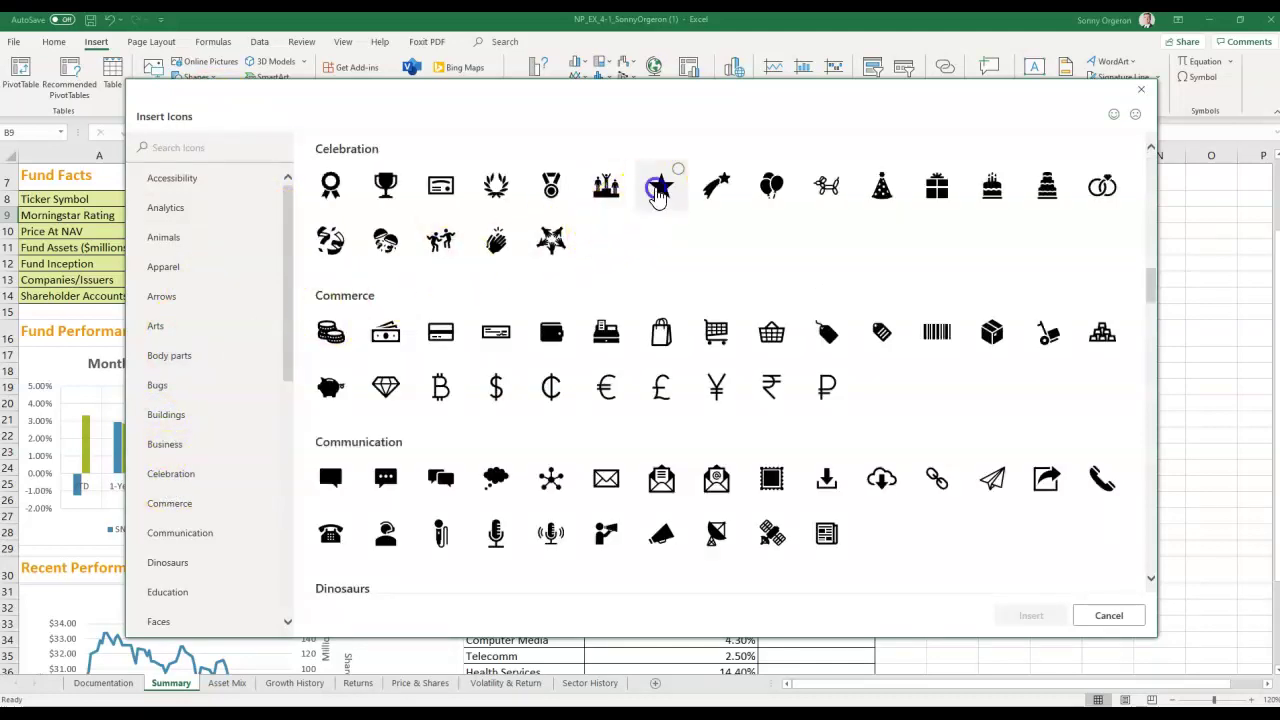
pyautogui.doubleClick(670, 192)
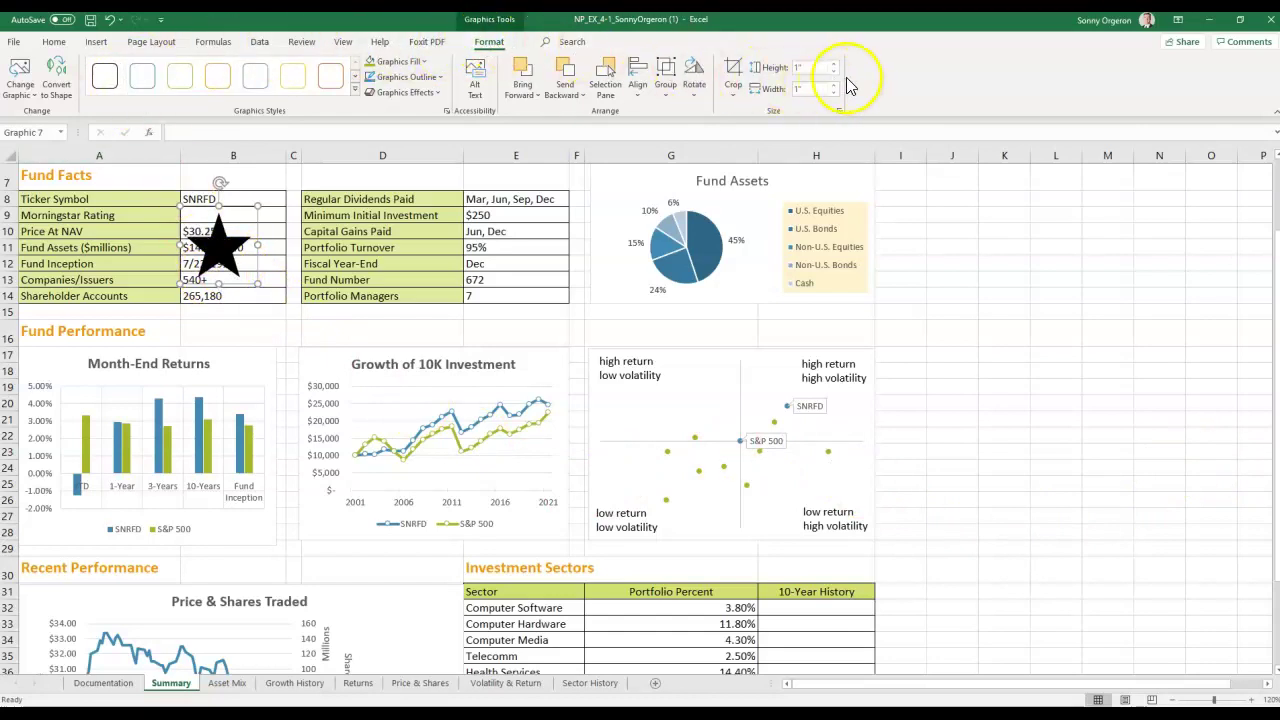
# Step: Set the star icon's height to 0.25"
pyautogui.click(795, 68)
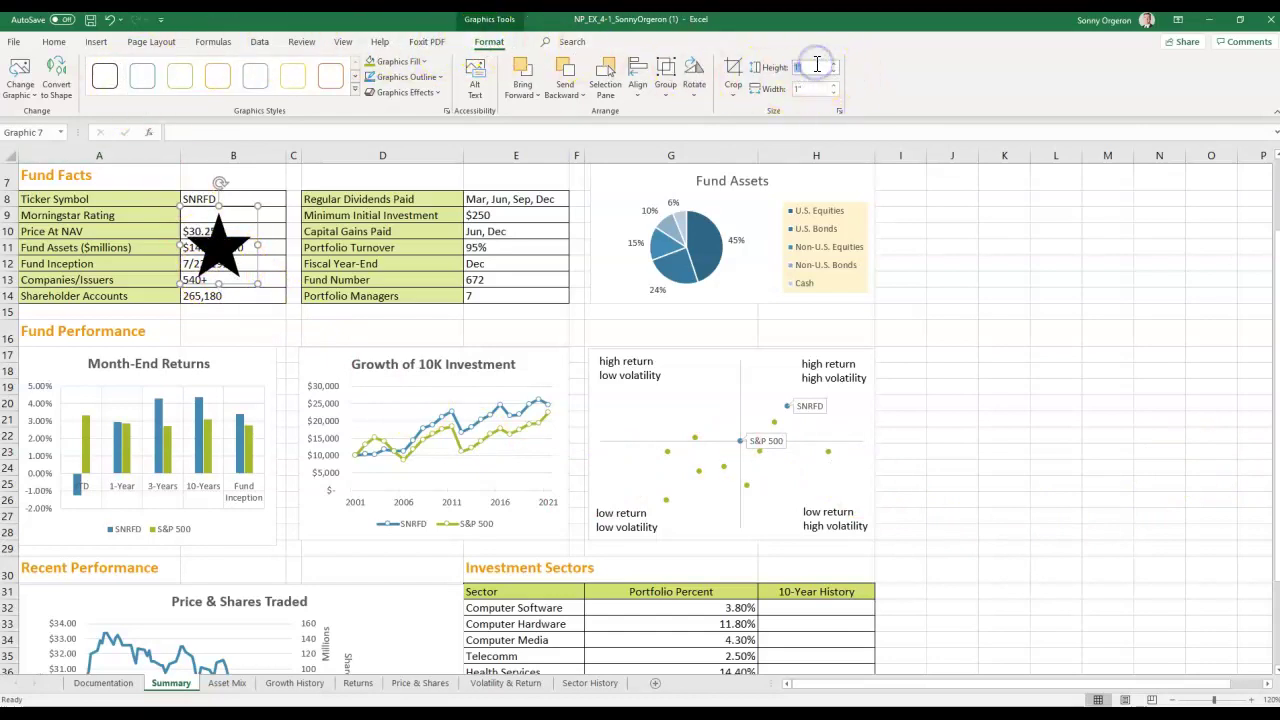
pyautogui.write('.25')
pyautogui.press('Return')
pyautogui.press('Tab')
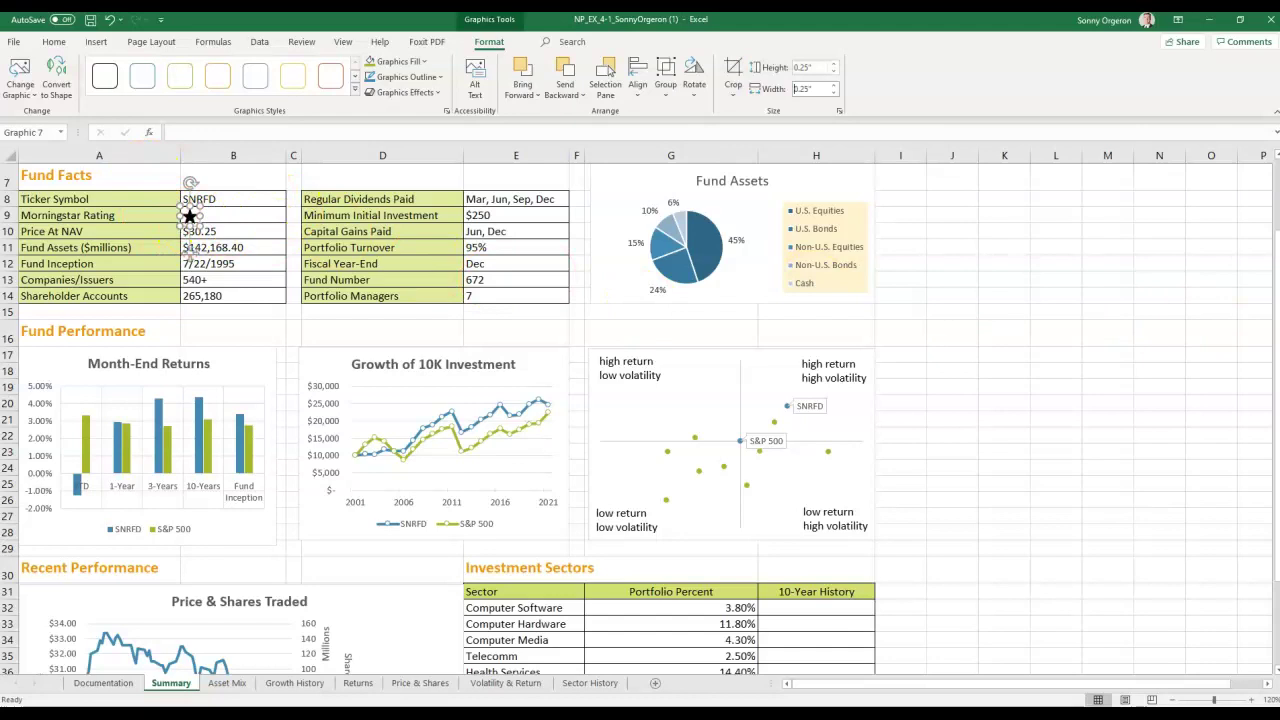
# Step: Duplicate the small star icon three times
pyautogui.hotkey('ctrl', 'v')
pyautogui.click(826, 69)
pyautogui.press('Escape')
pyautogui.moveTo(190, 220); pyautogui.dragTo(199, 228)
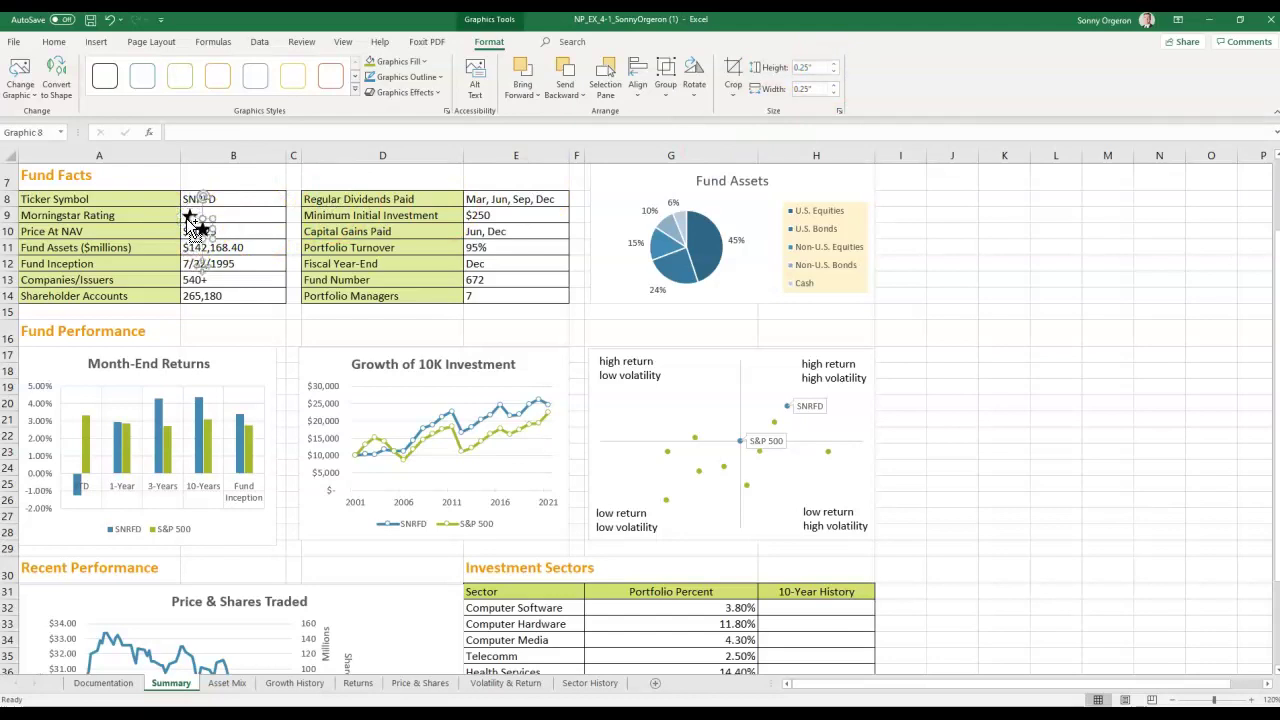
pyautogui.hotkey('ctrl', 'd')
pyautogui.hotkey('ctrl', 'd')
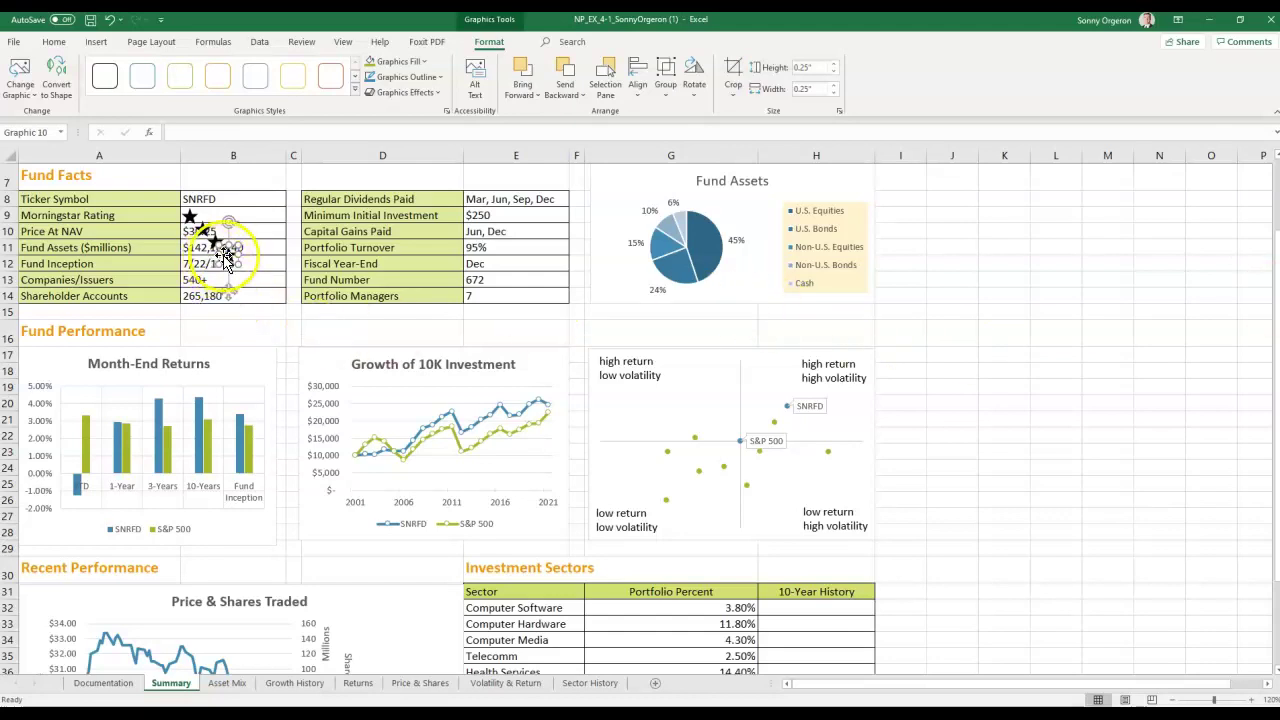
# Step: Move the three duplicated stars into a row in cell B9, placing the last one near the cell's right edge
pyautogui.click(200, 222)
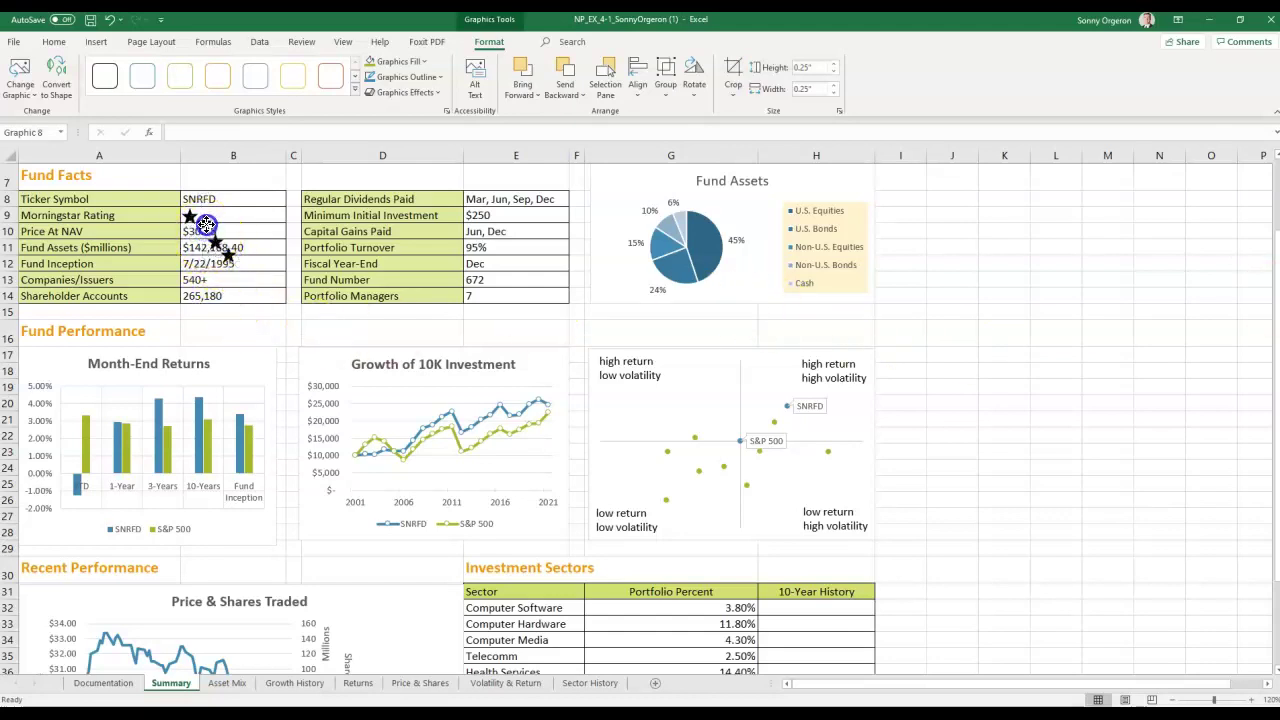
pyautogui.moveTo(215, 241)
pyautogui.mouseDown()
pyautogui.moveTo(206, 214)
pyautogui.moveTo(225, 222)
pyautogui.moveTo(228, 250)
pyautogui.moveTo(223, 190)
pyautogui.moveTo(251, 216)
pyautogui.moveTo(234, 251)
pyautogui.mouseUp()
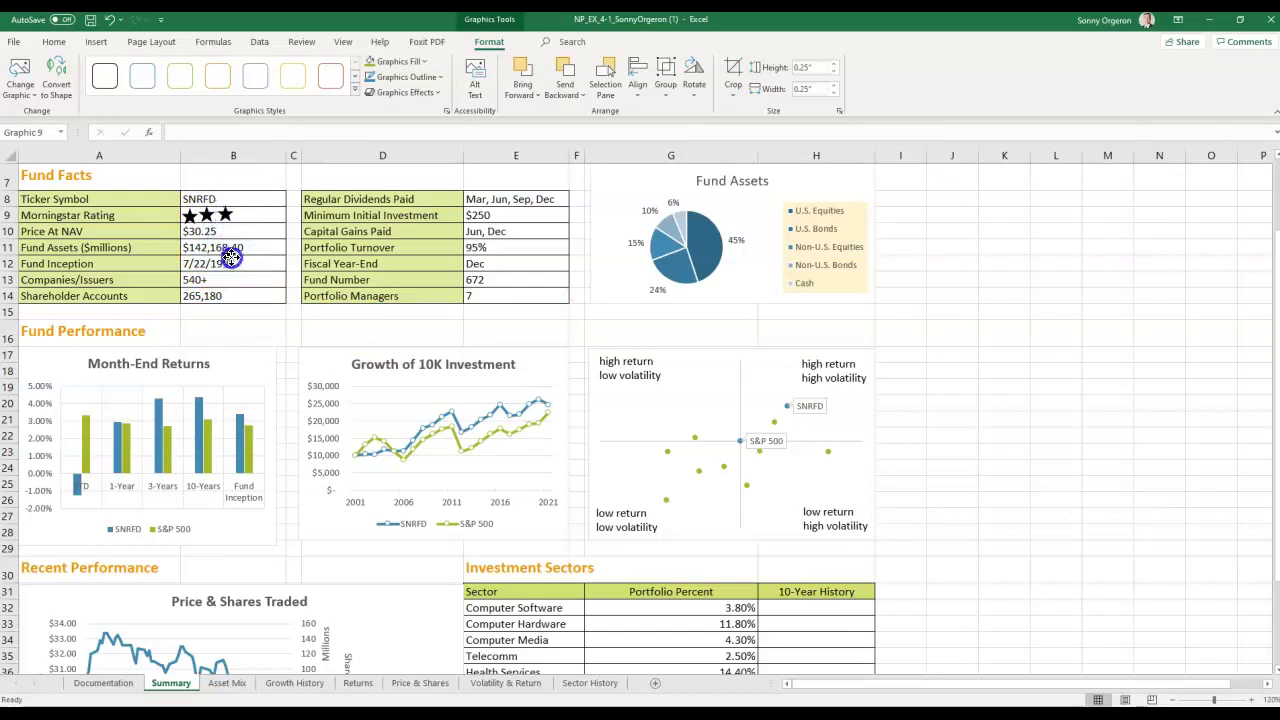
pyautogui.click(228, 260)
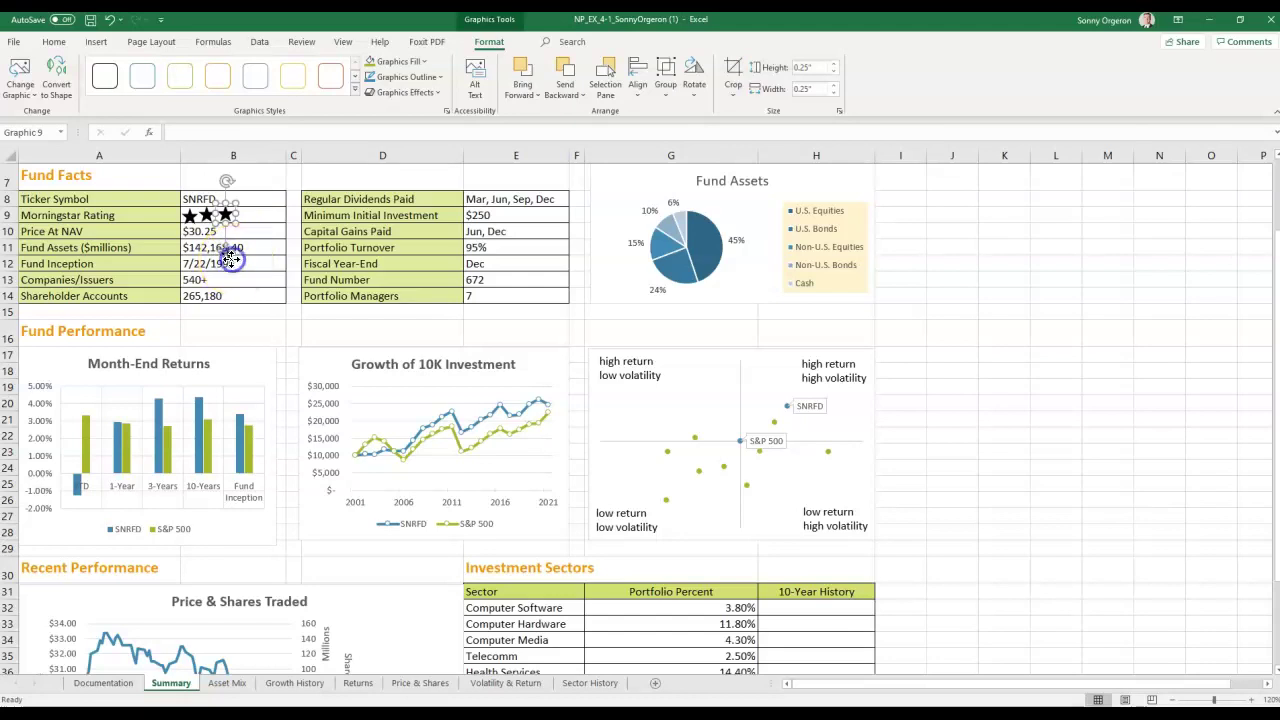
pyautogui.click(230, 252)
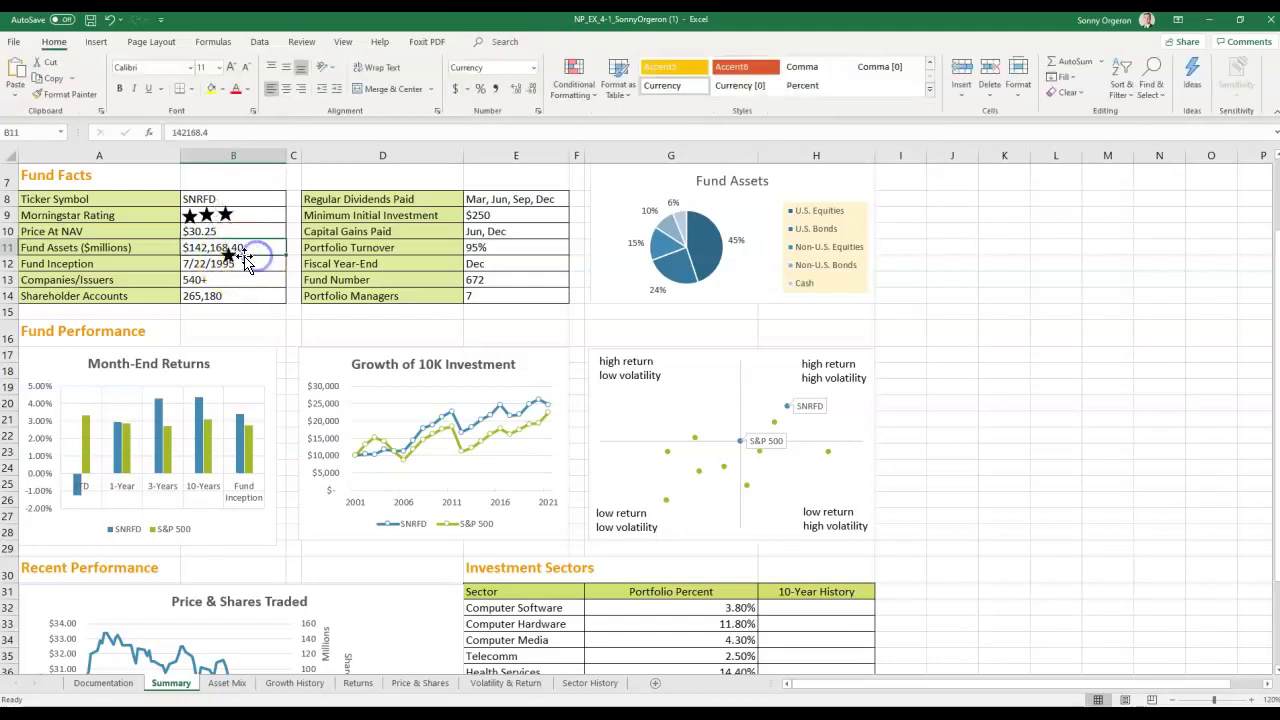
pyautogui.moveTo(229, 252); pyautogui.dragTo(270, 215)
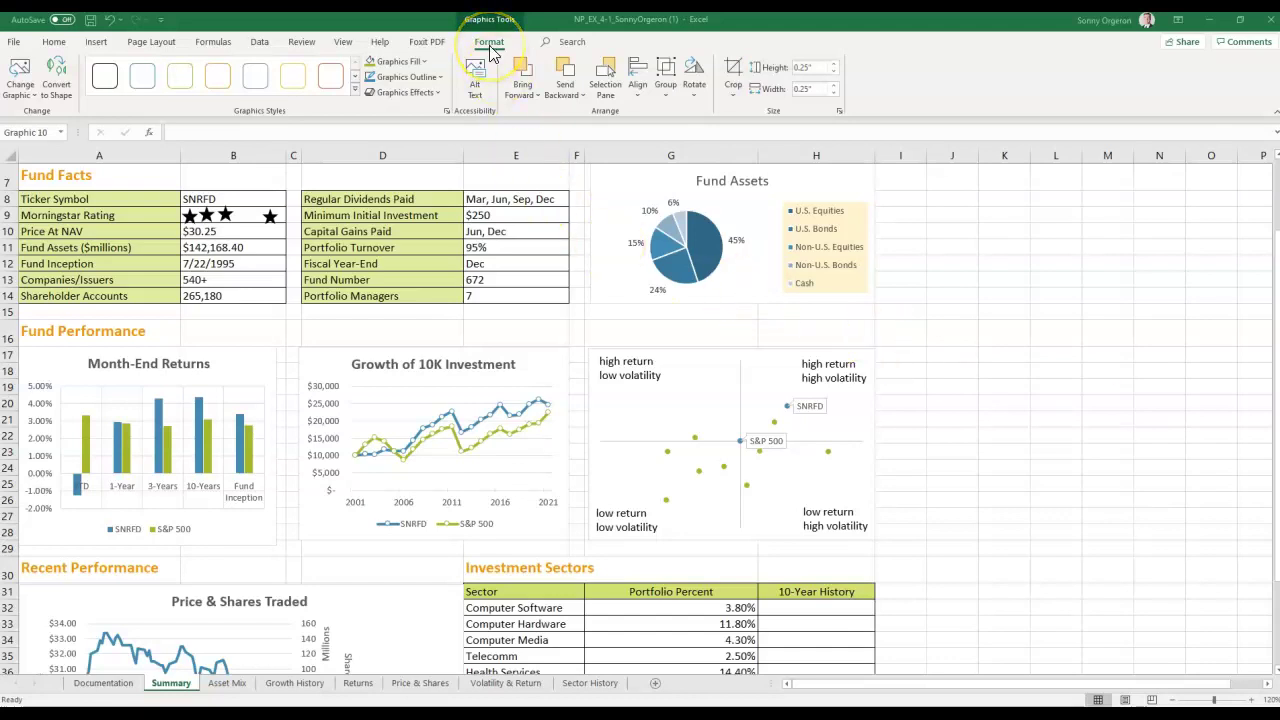
# Step: Select all four star graphics in cell B9 together and align them to their vertical middle
pyautogui.click(611, 88)
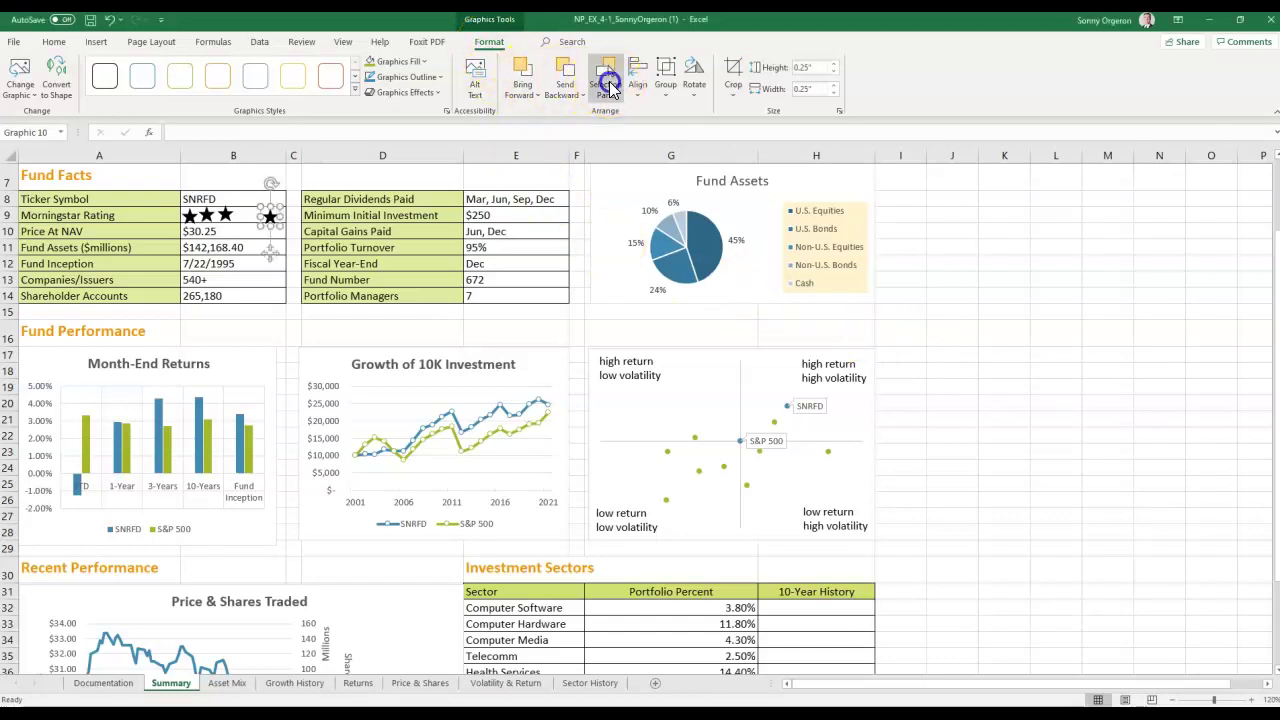
pyautogui.click(611, 88)
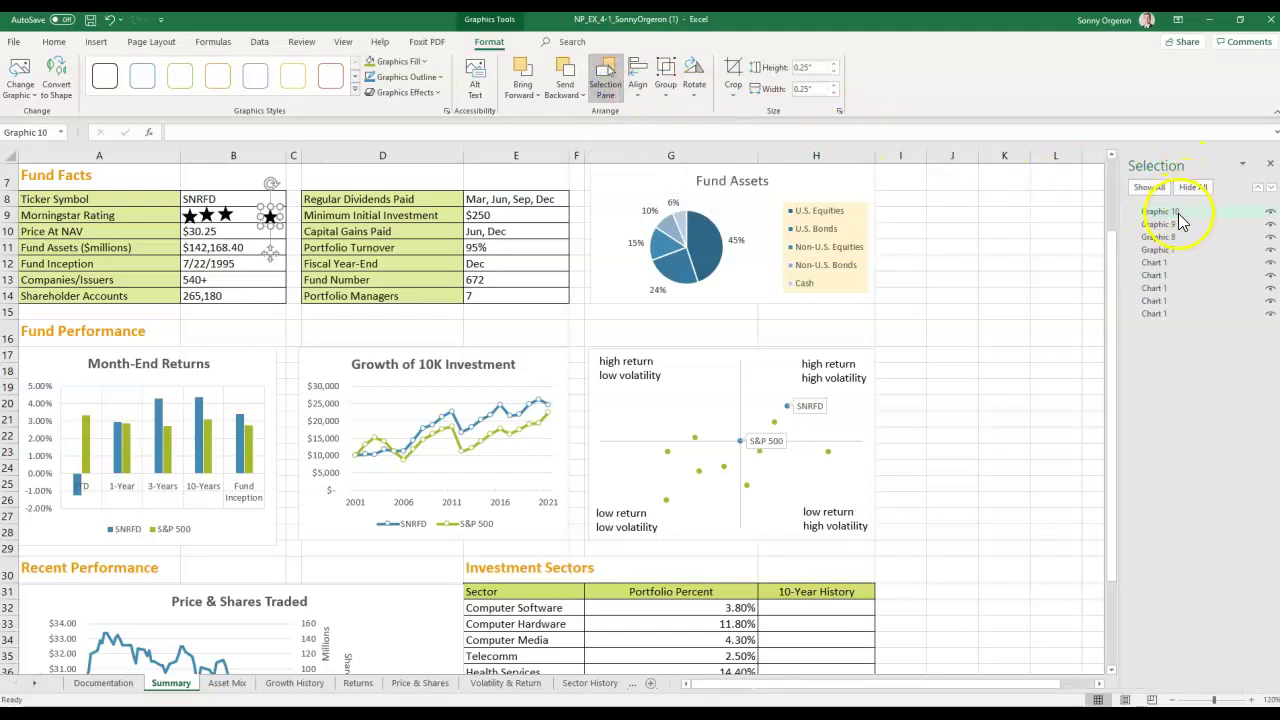
pyautogui.click(1156, 214)
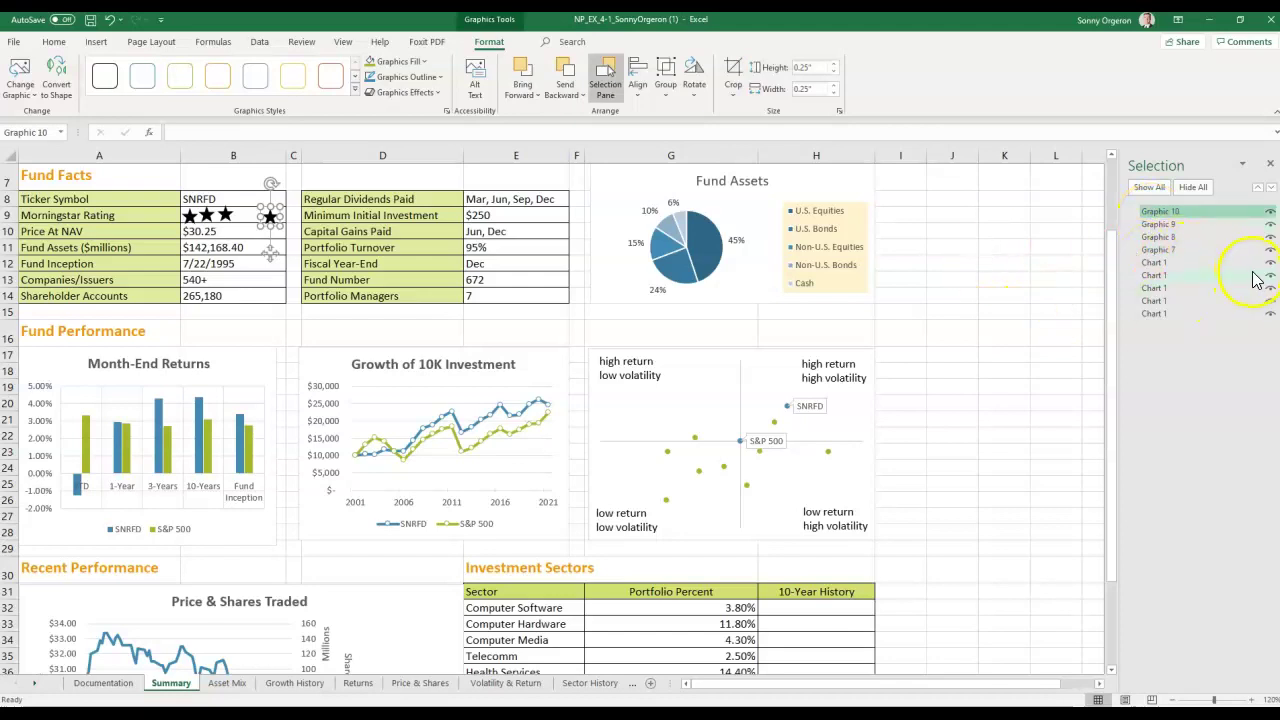
pyautogui.click(1165, 218)
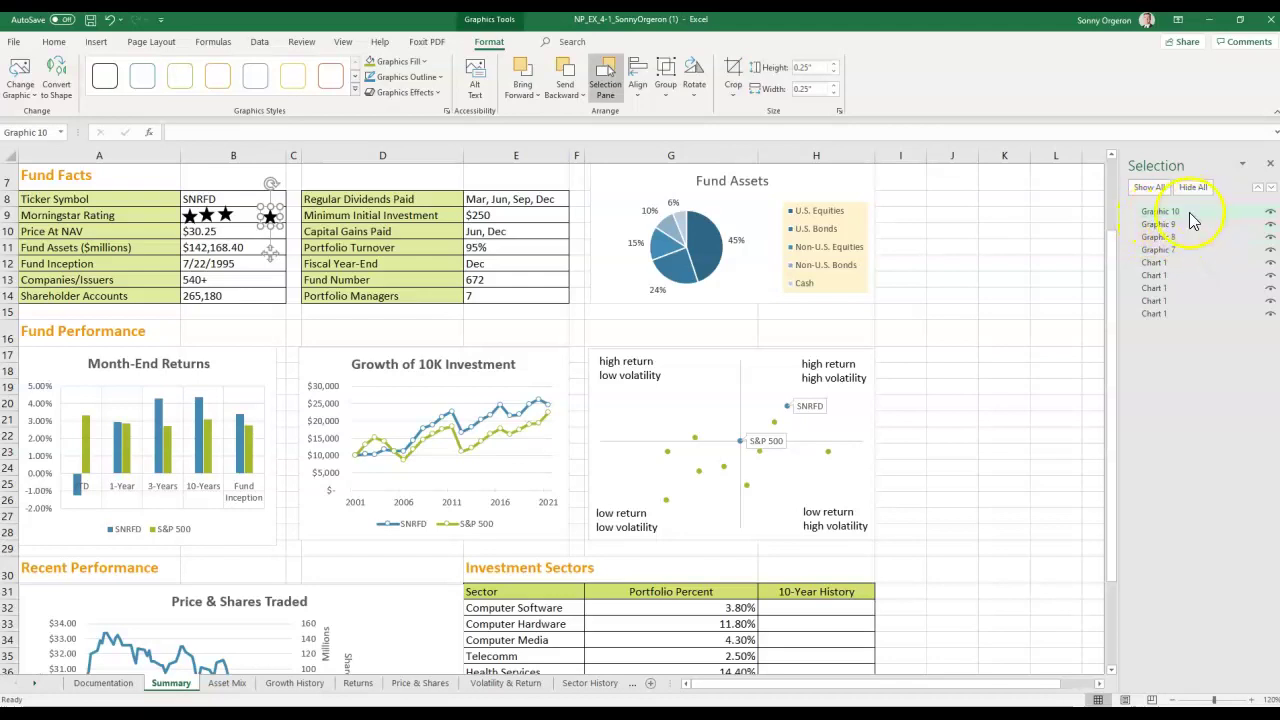
pyautogui.click(1175, 215)
pyautogui.keyDown('shift'); pyautogui.click(1168, 236); pyautogui.keyUp('shift')
pyautogui.keyDown('shift'); pyautogui.click(1176, 249); pyautogui.keyUp('shift')
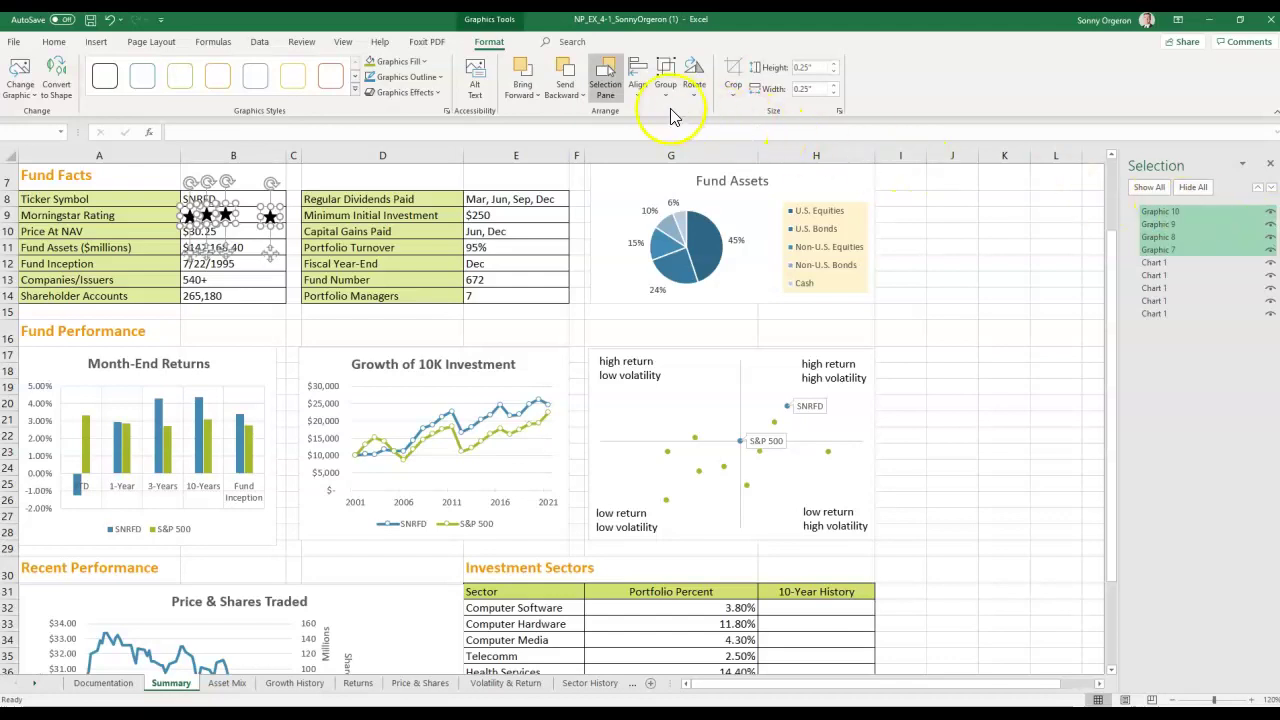
pyautogui.click(637, 92)
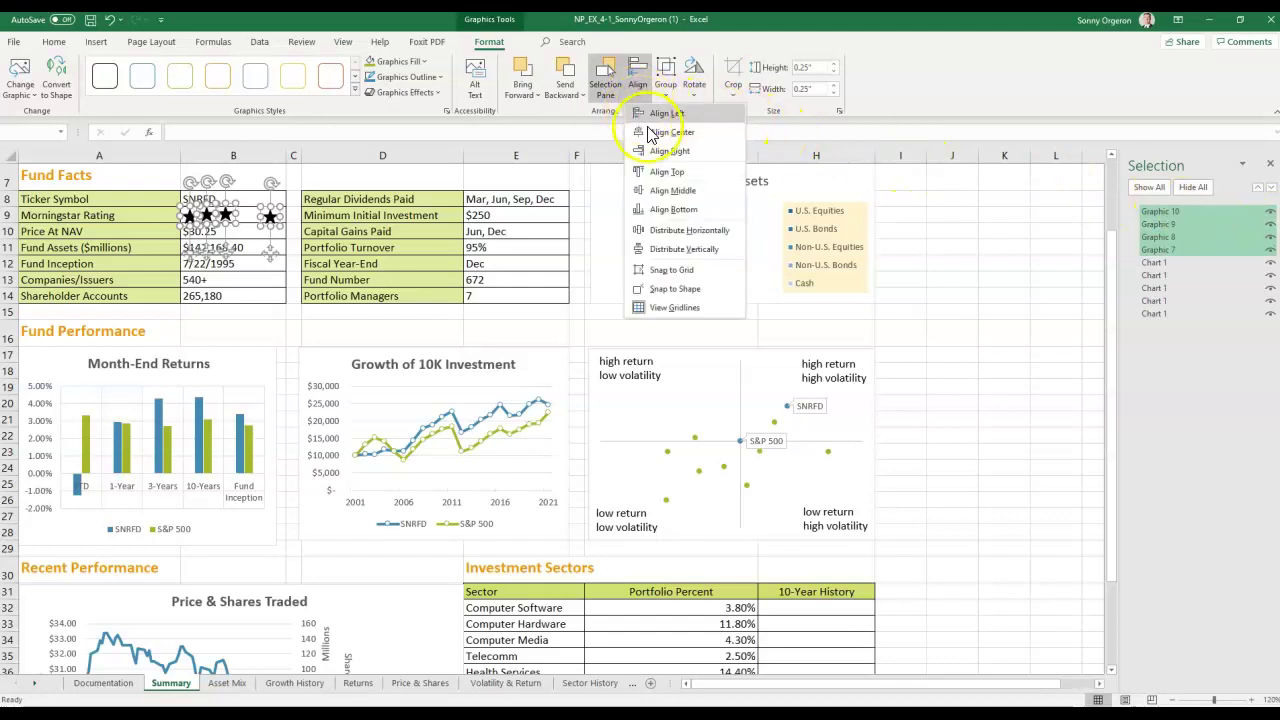
pyautogui.click(663, 190)
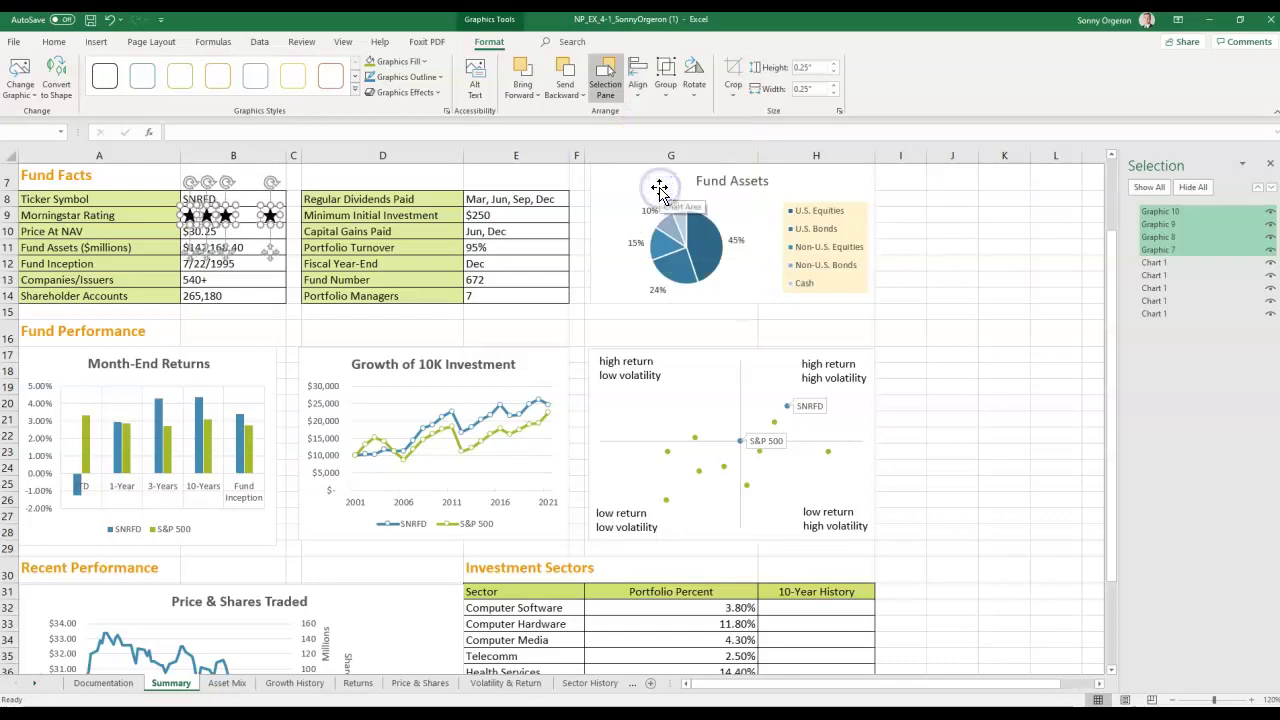
# Step: Distribute the four selected stars horizontally across cell B9, close the list of sheet objects and deselect the stars
pyautogui.click(638, 90)
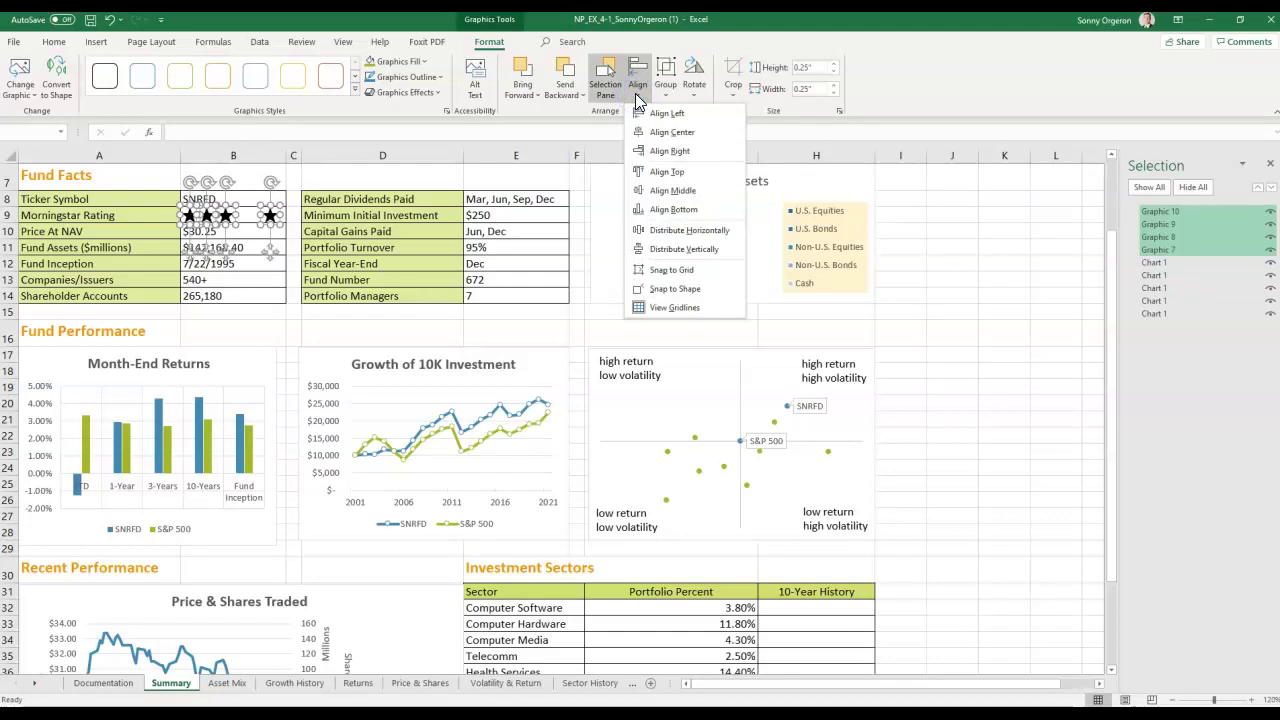
pyautogui.click(689, 236)
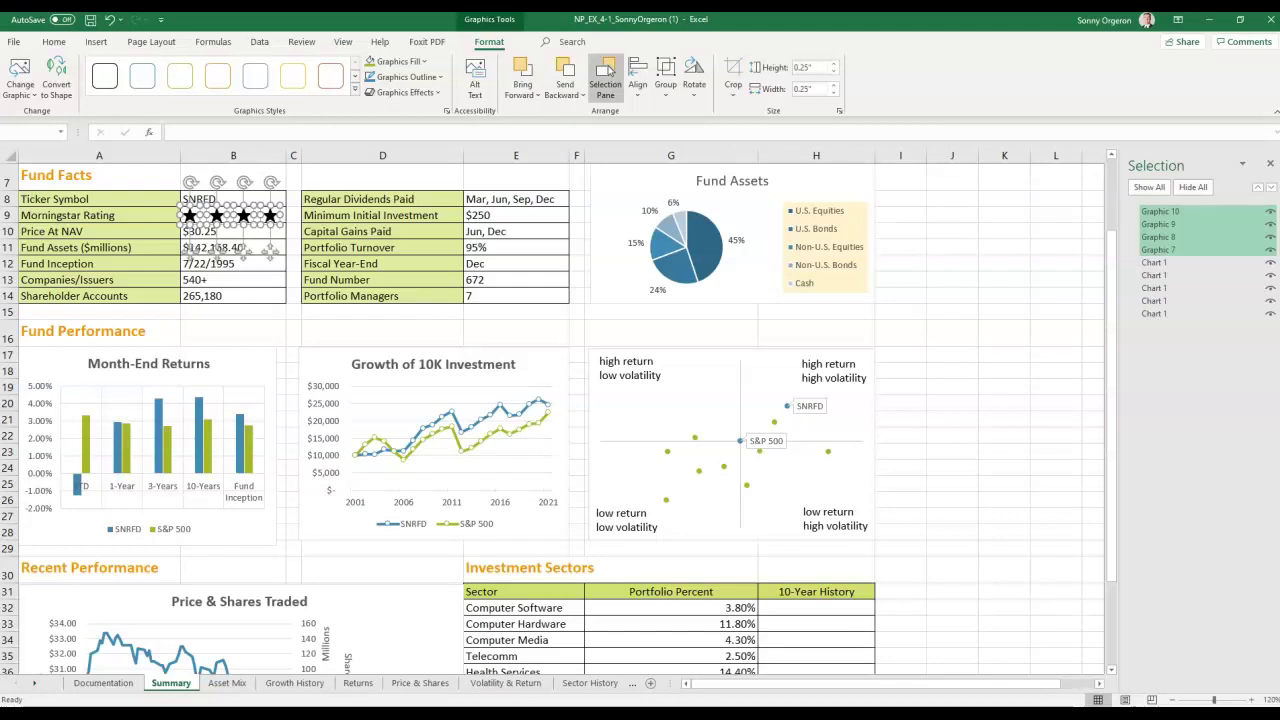
pyautogui.click(1270, 164)
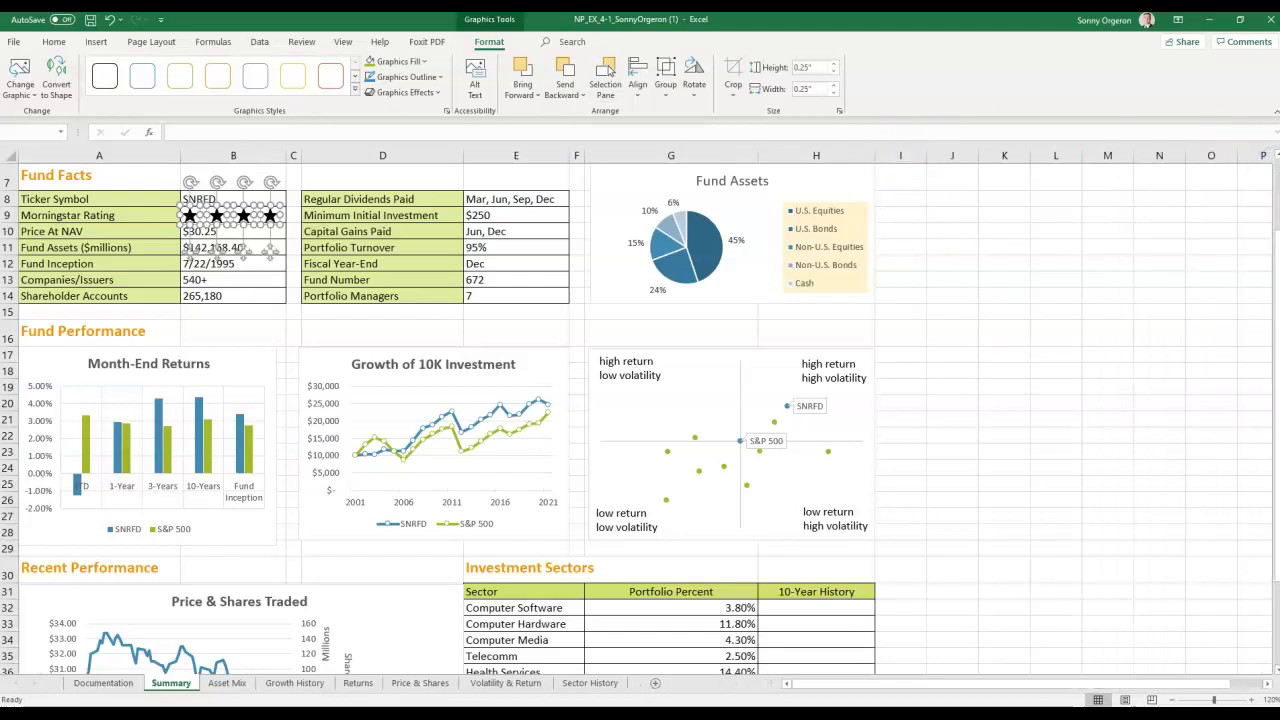
pyautogui.press('Escape')
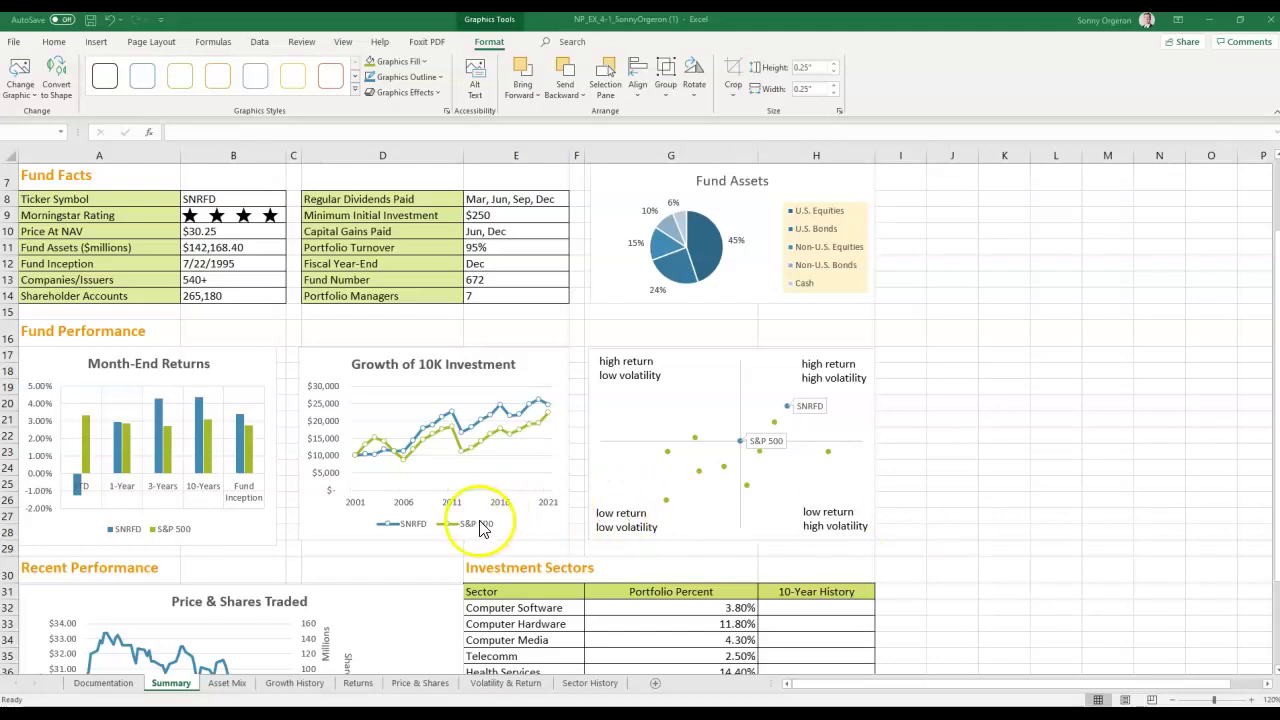
# Step: Apply orange gradient-fill data bars to the Portfolio Percent values in G32:G43 of the Investment Sectors table
pyautogui.scroll(-4, 715, 370)
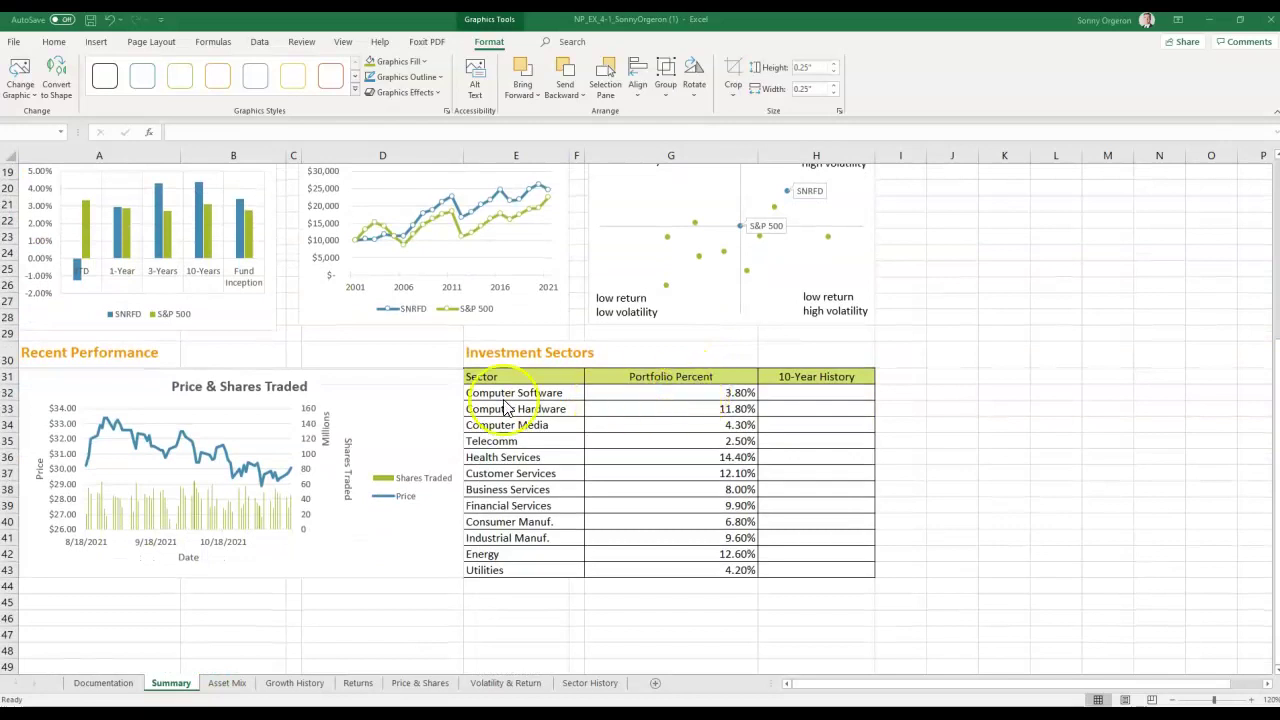
pyautogui.click(705, 396)
pyautogui.moveTo(705, 396); pyautogui.dragTo(709, 568)
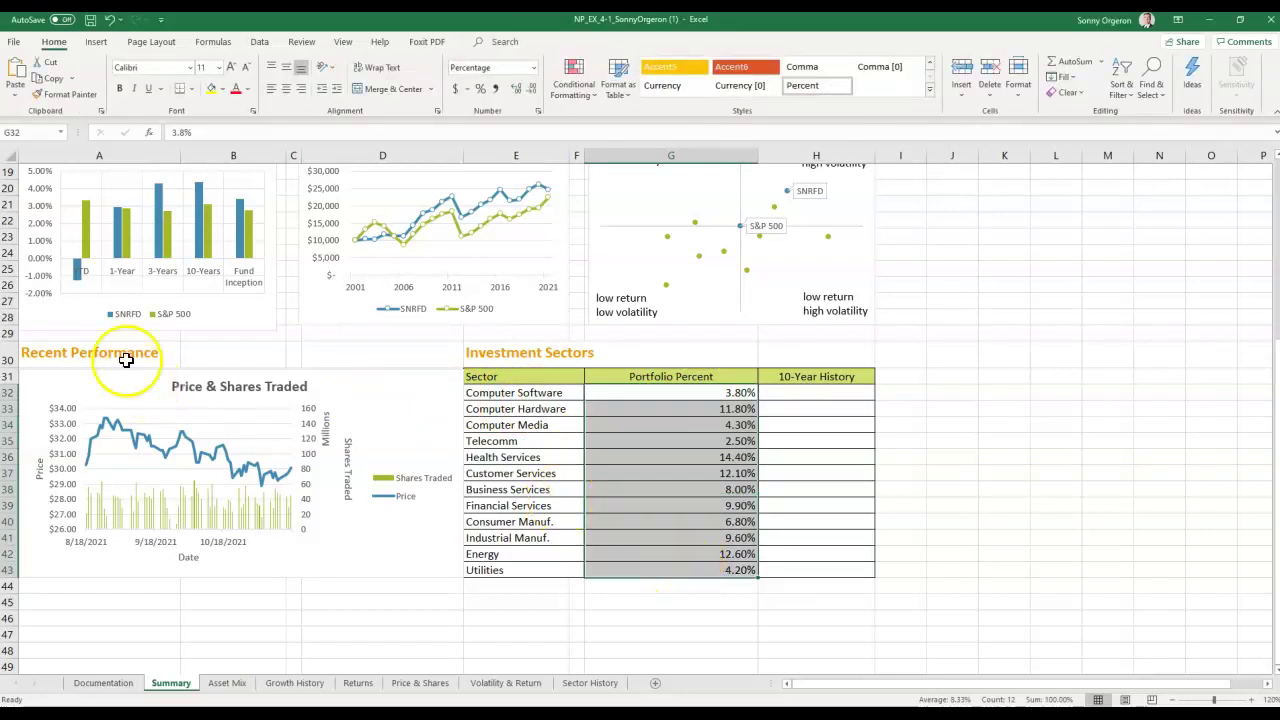
pyautogui.click(58, 52)
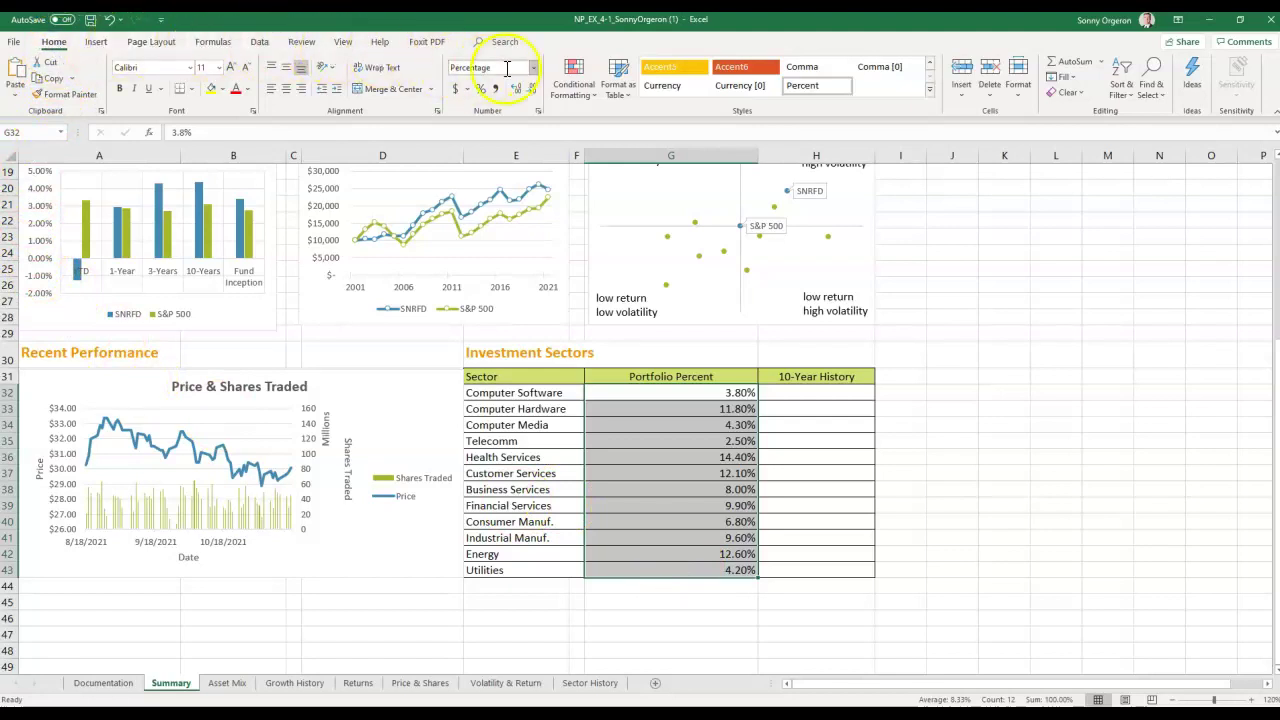
pyautogui.click(587, 99)
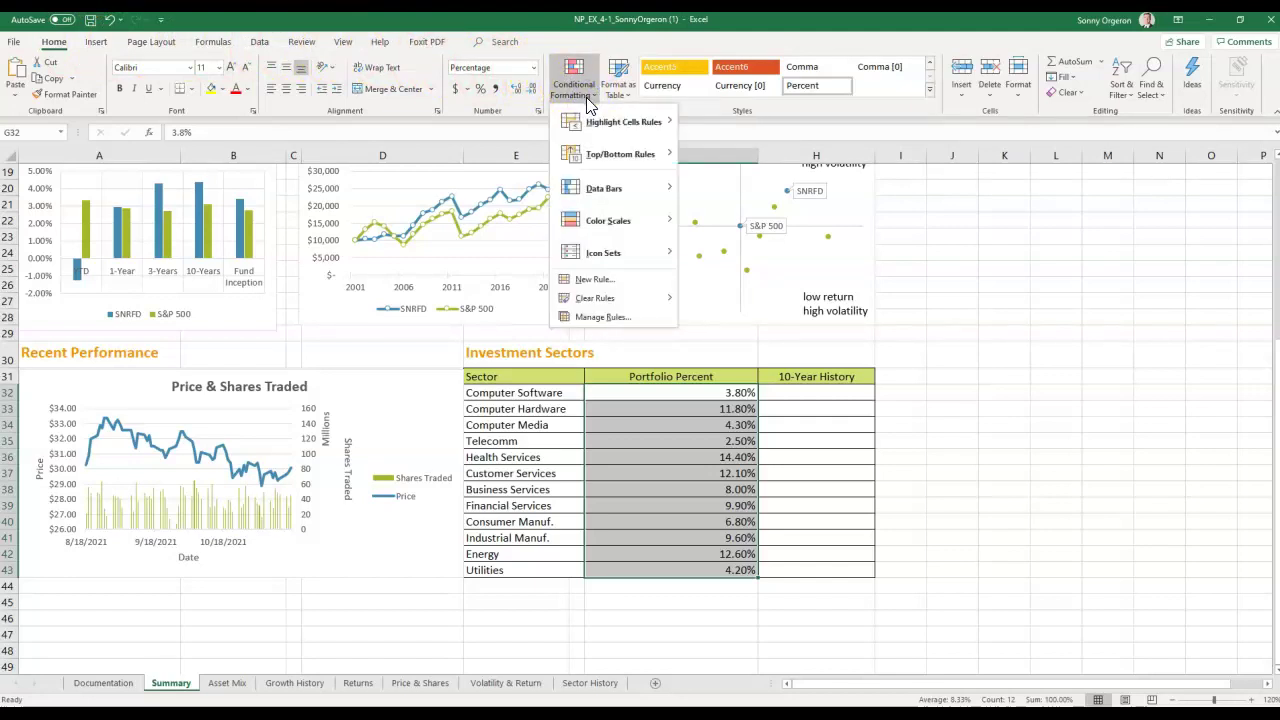
pyautogui.click(607, 188)
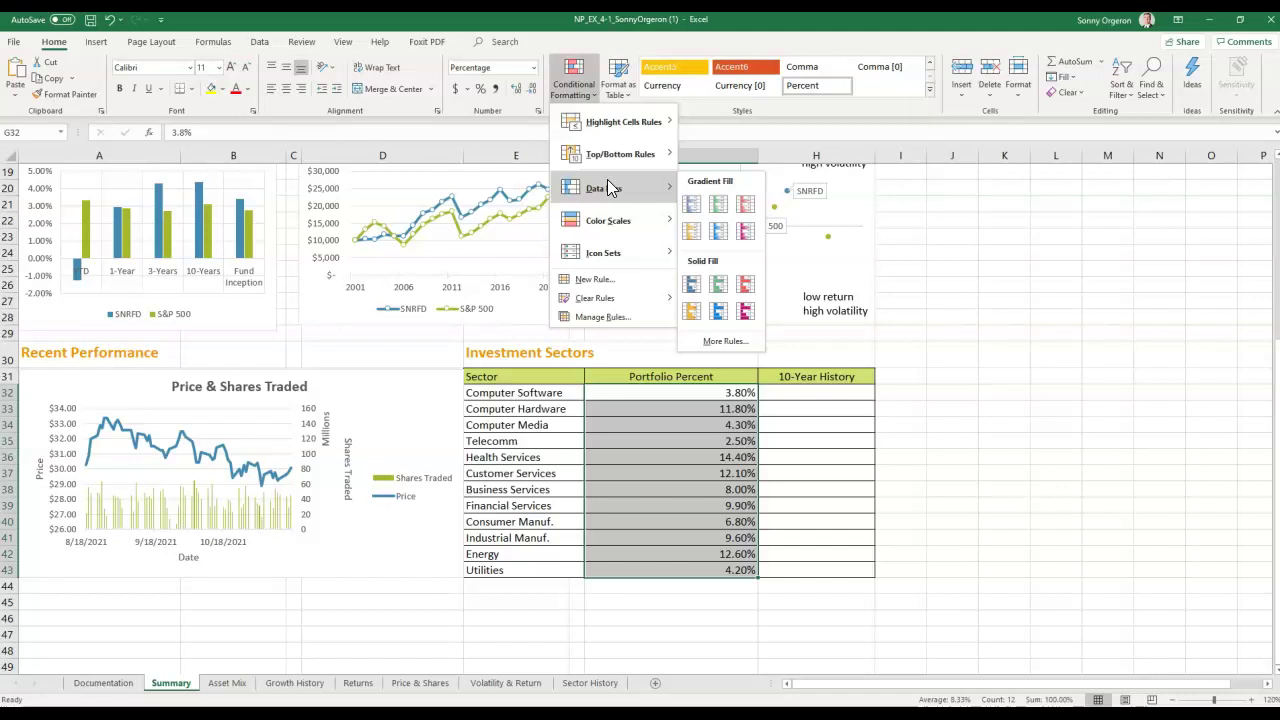
pyautogui.click(694, 232)
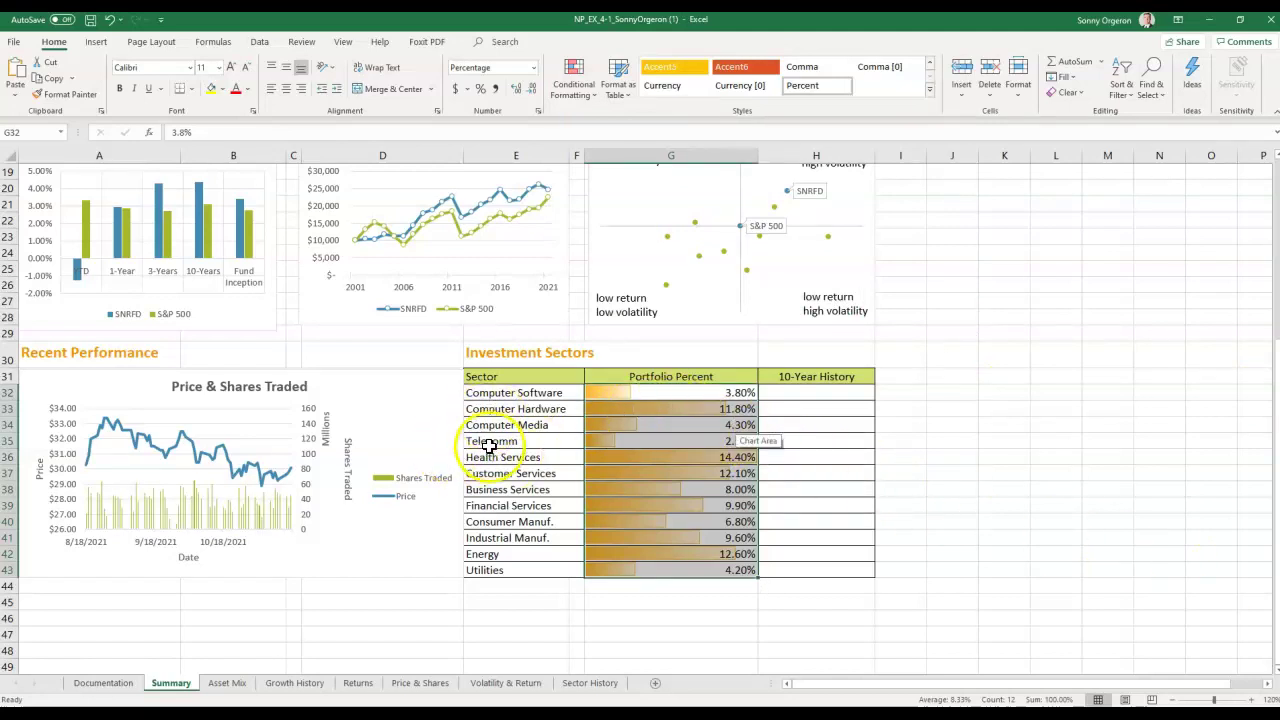
pyautogui.click(514, 360)
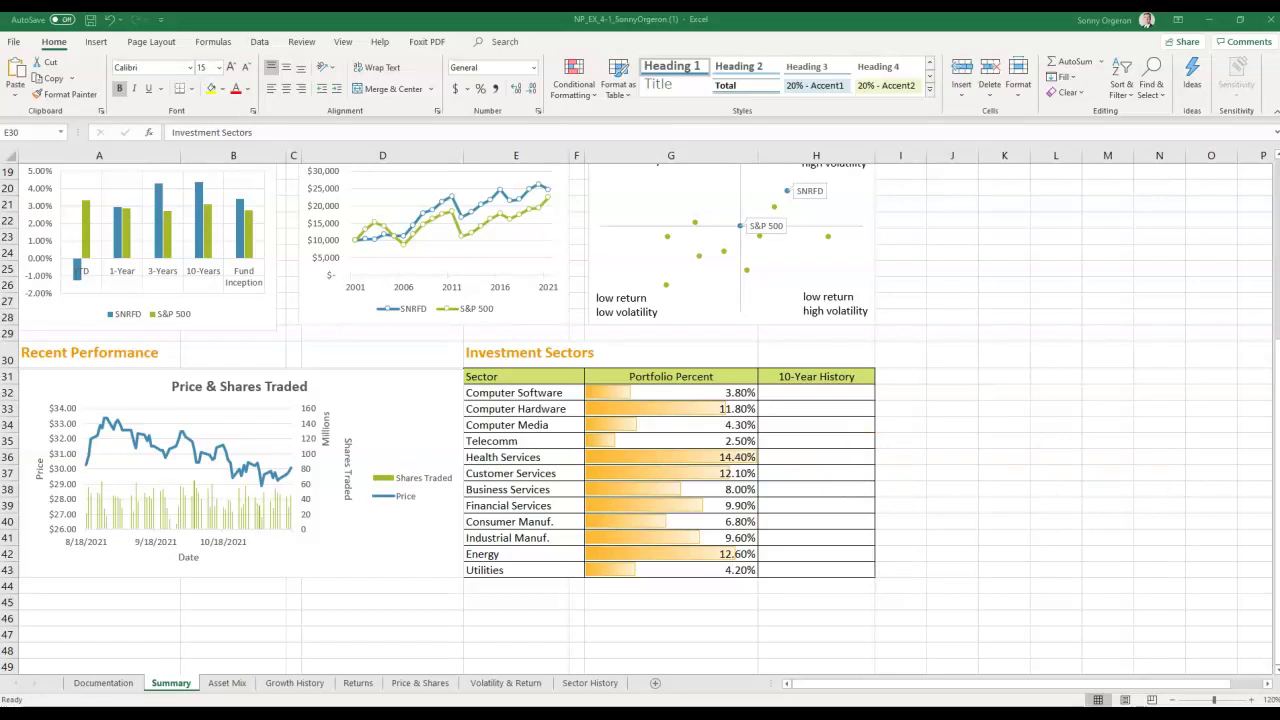
# Step: Edit the worksheet's data bar rule for G32:G43 so its maximum is of type Number with the value 0.25
pyautogui.click(586, 95)
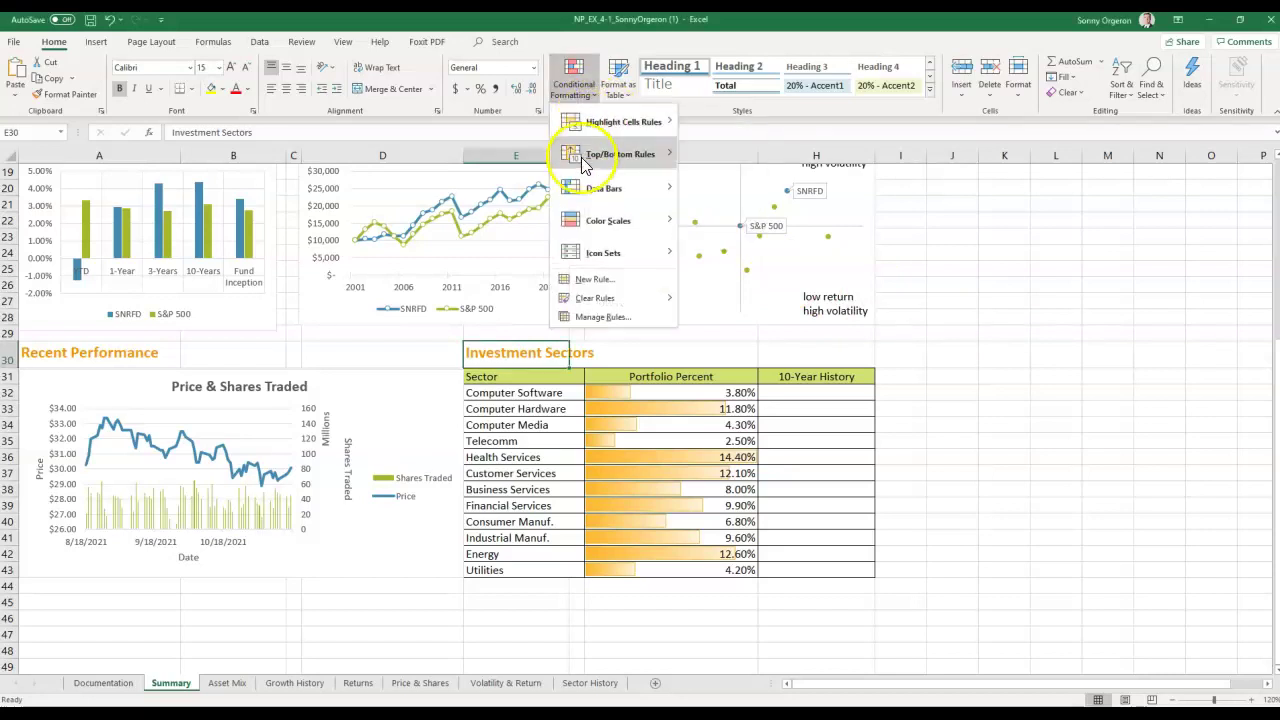
pyautogui.click(598, 317)
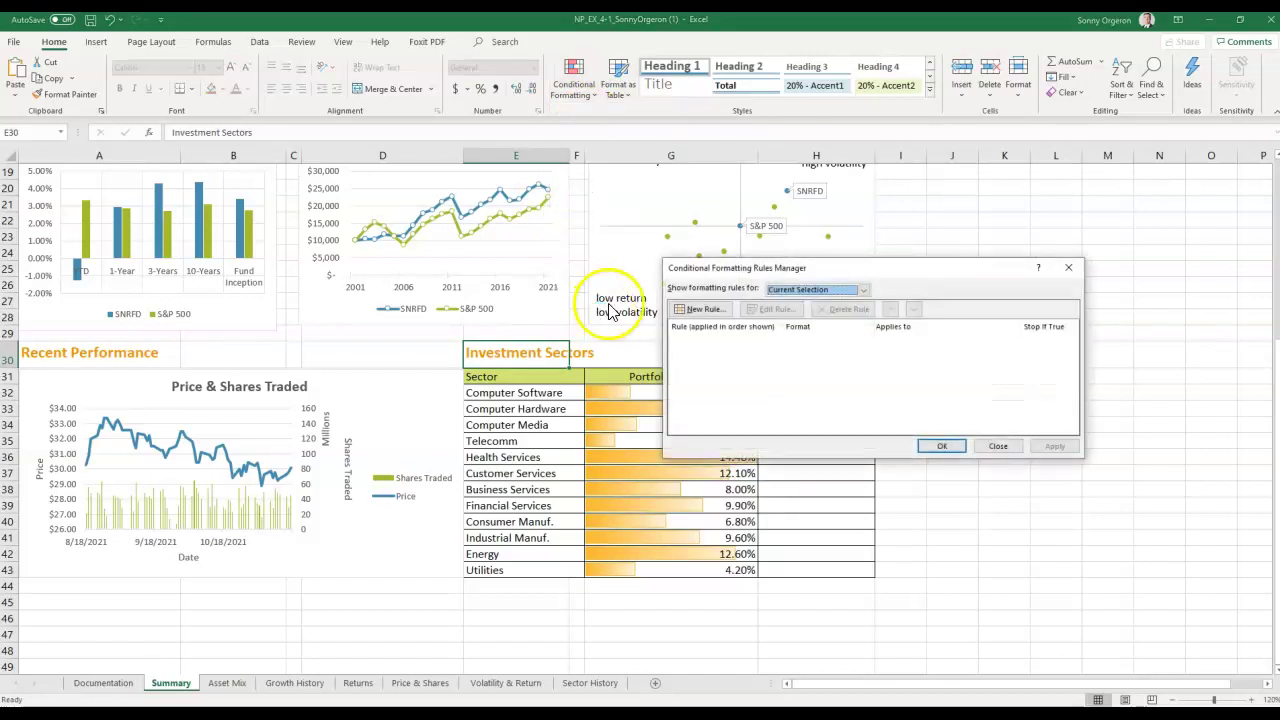
pyautogui.click(866, 290)
pyautogui.click(846, 311)
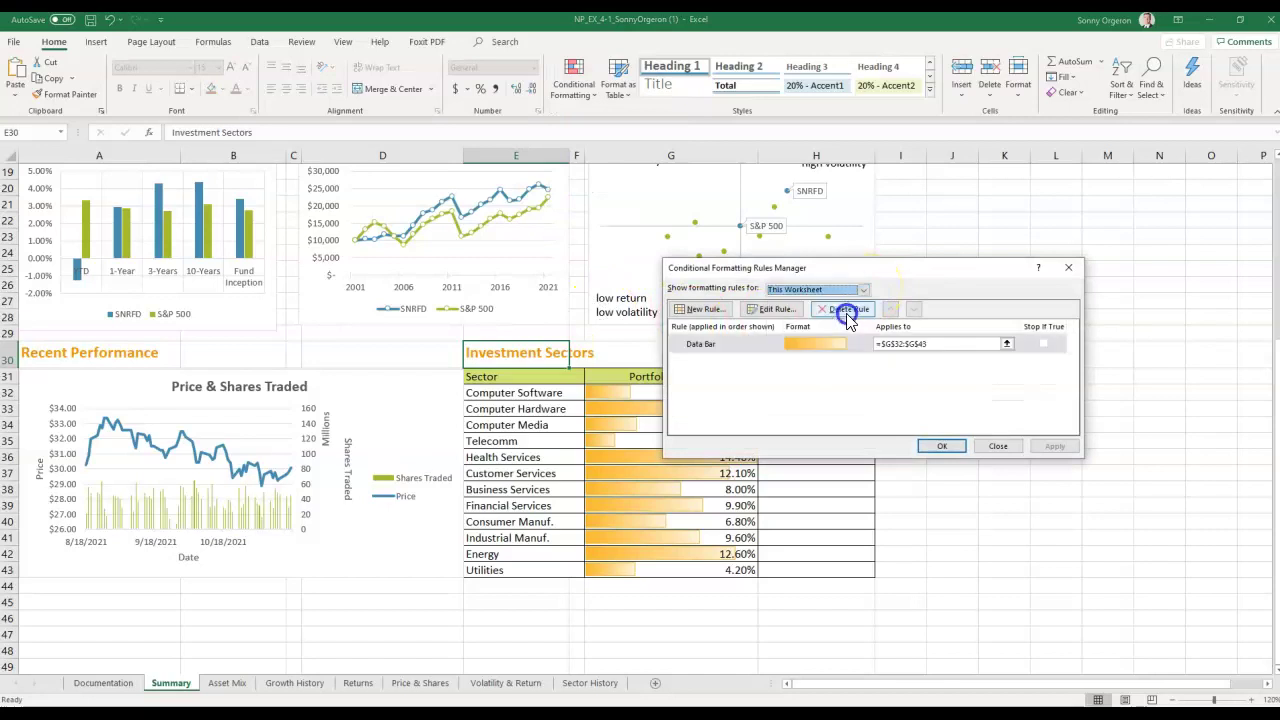
pyautogui.click(757, 343)
pyautogui.click(768, 310)
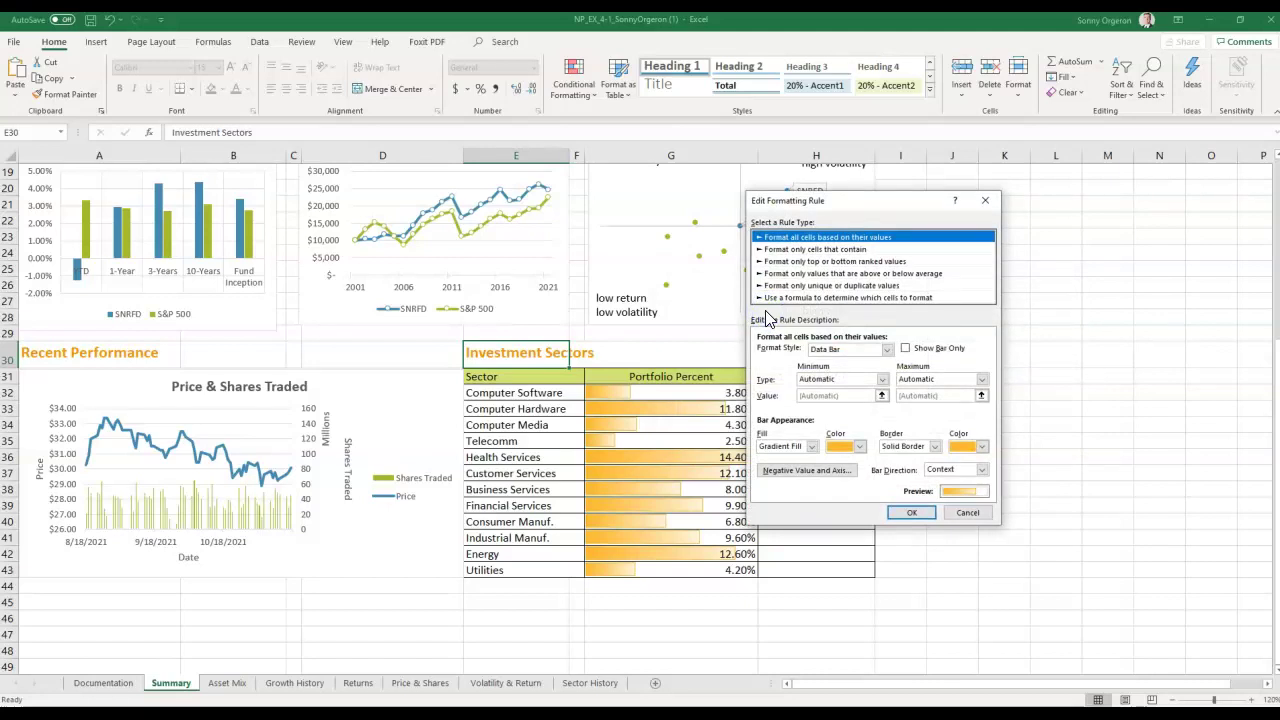
pyautogui.click(790, 318)
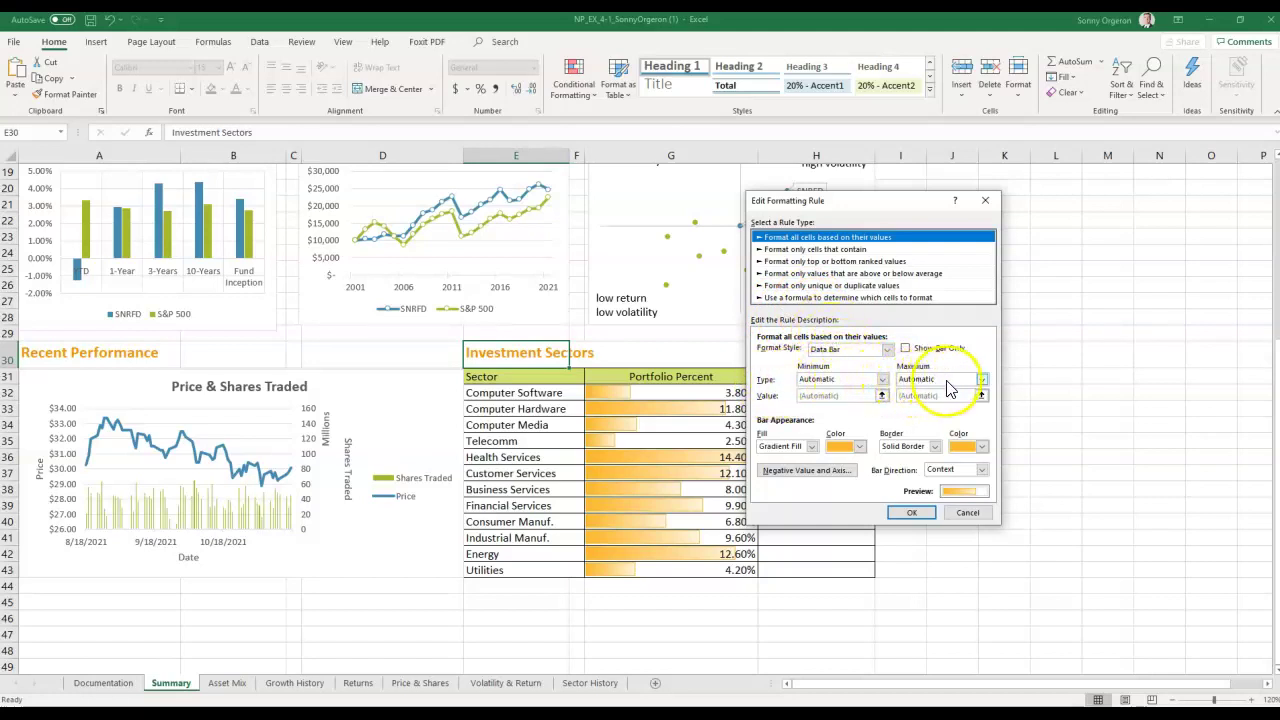
pyautogui.click(981, 381)
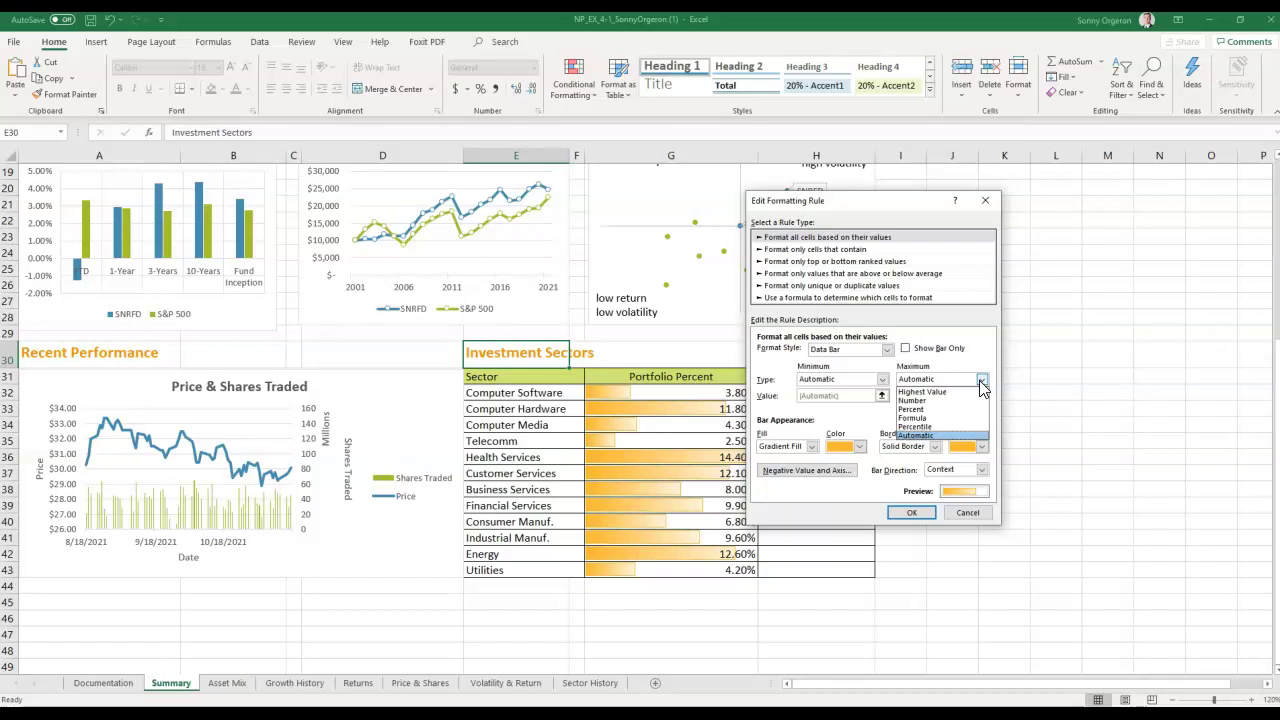
pyautogui.click(958, 400)
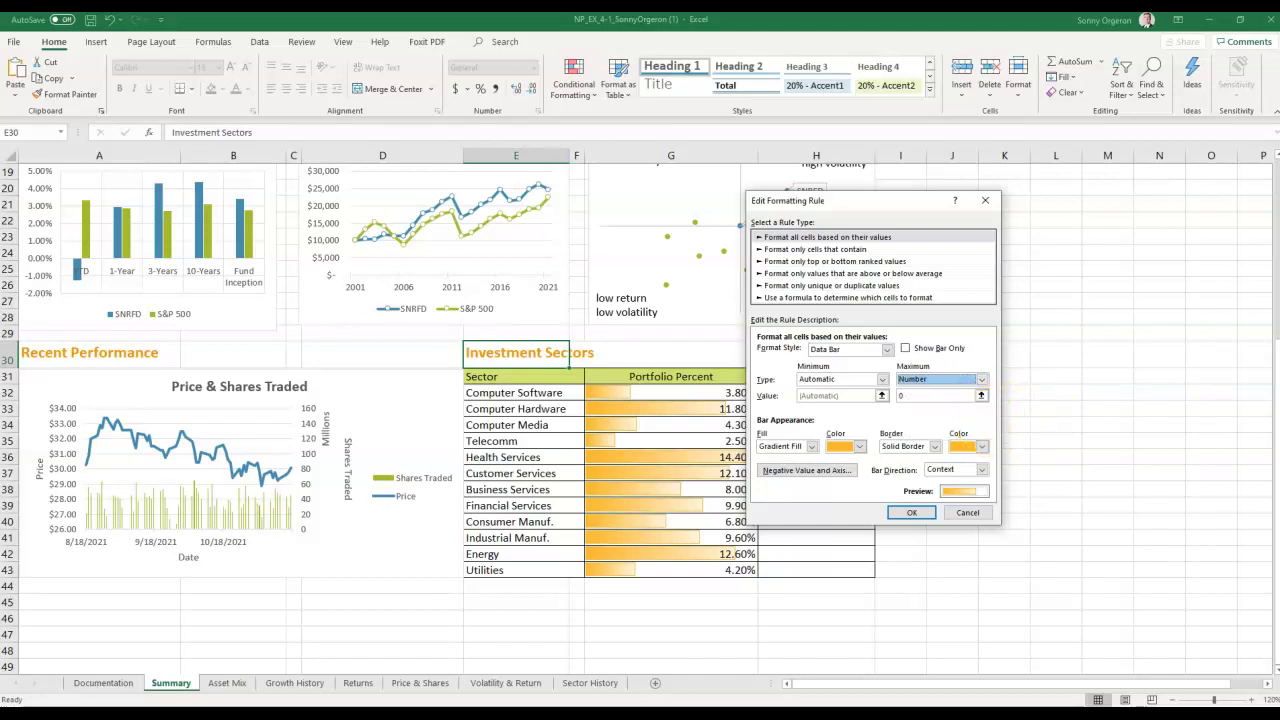
pyautogui.click(905, 396)
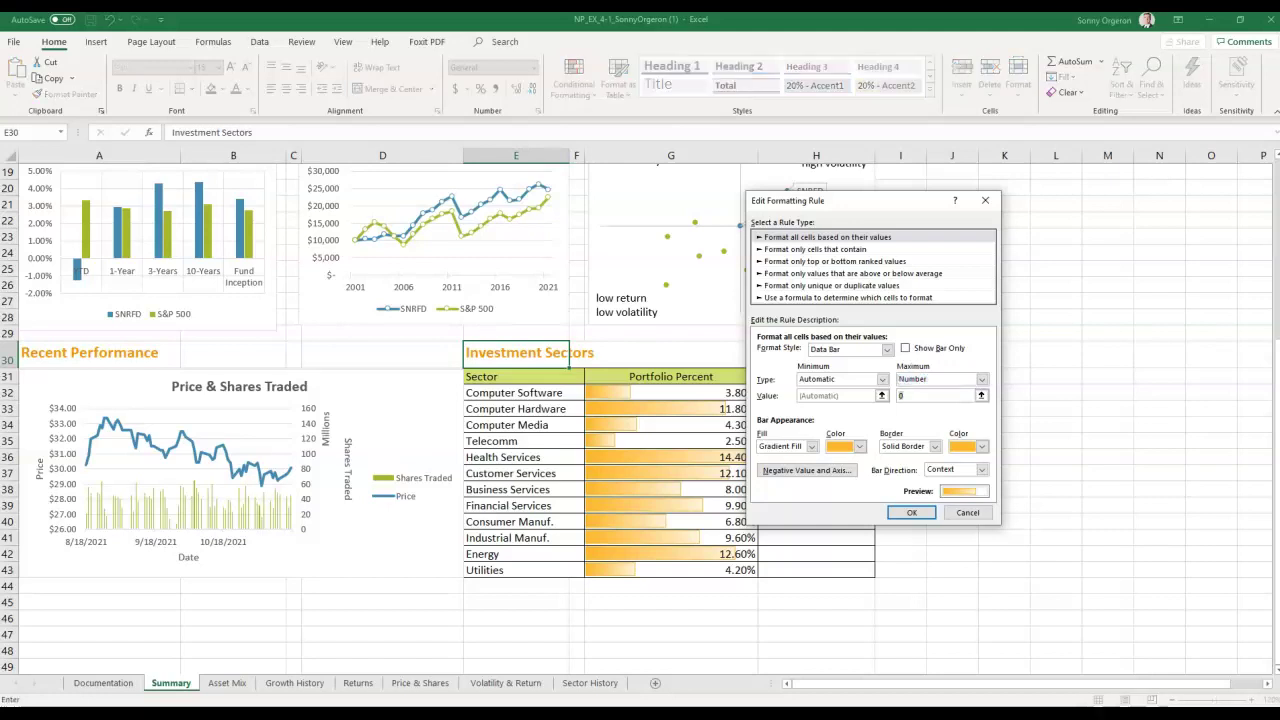
pyautogui.press('BackSpace')
pyautogui.write('.25')
pyautogui.click(903, 514)
pyautogui.click(940, 447)
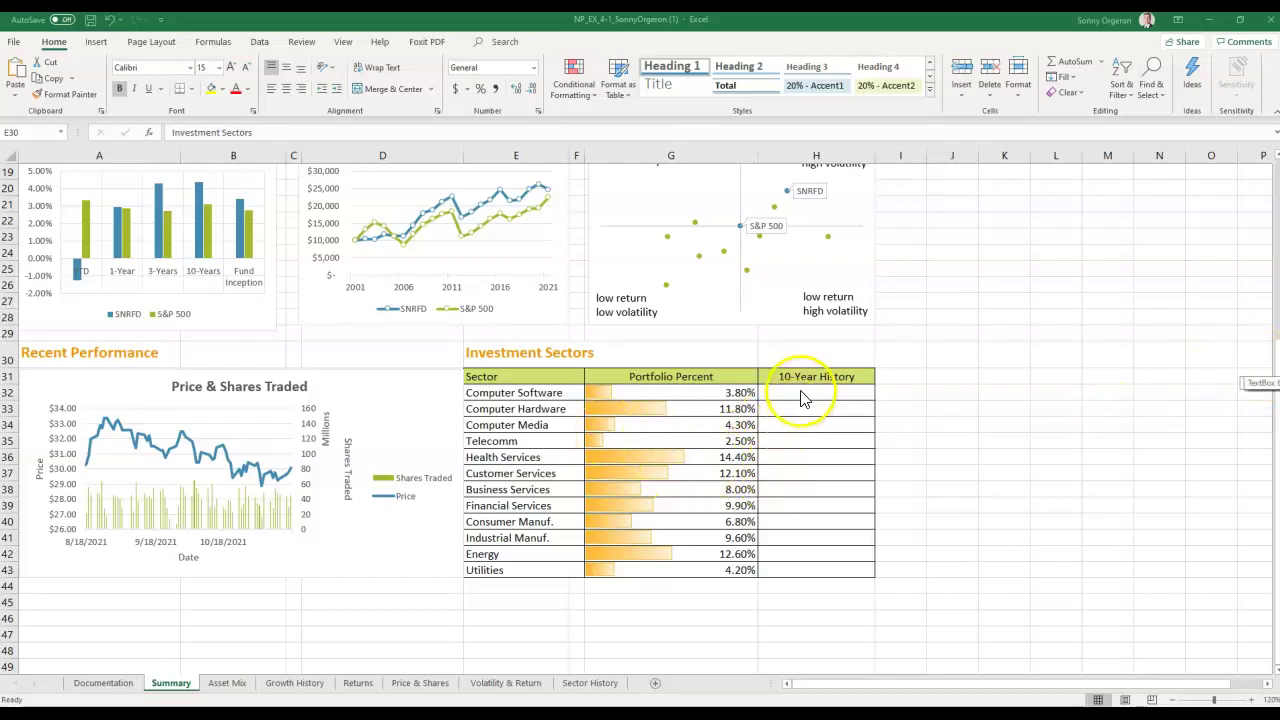
# Step: Insert line sparklines in the 10-Year History cells H32:H43, using the data range B6:M45 on the Sector History sheet
pyautogui.moveTo(803, 390); pyautogui.dragTo(817, 563)
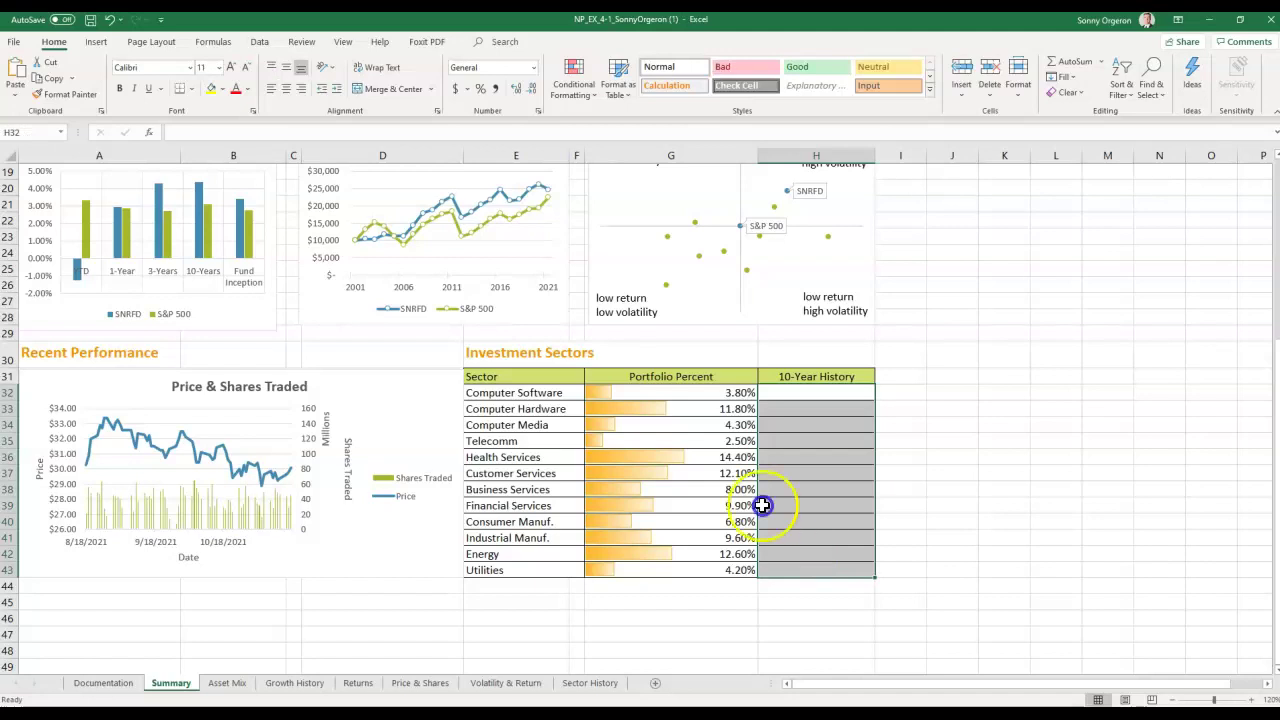
pyautogui.click(100, 42)
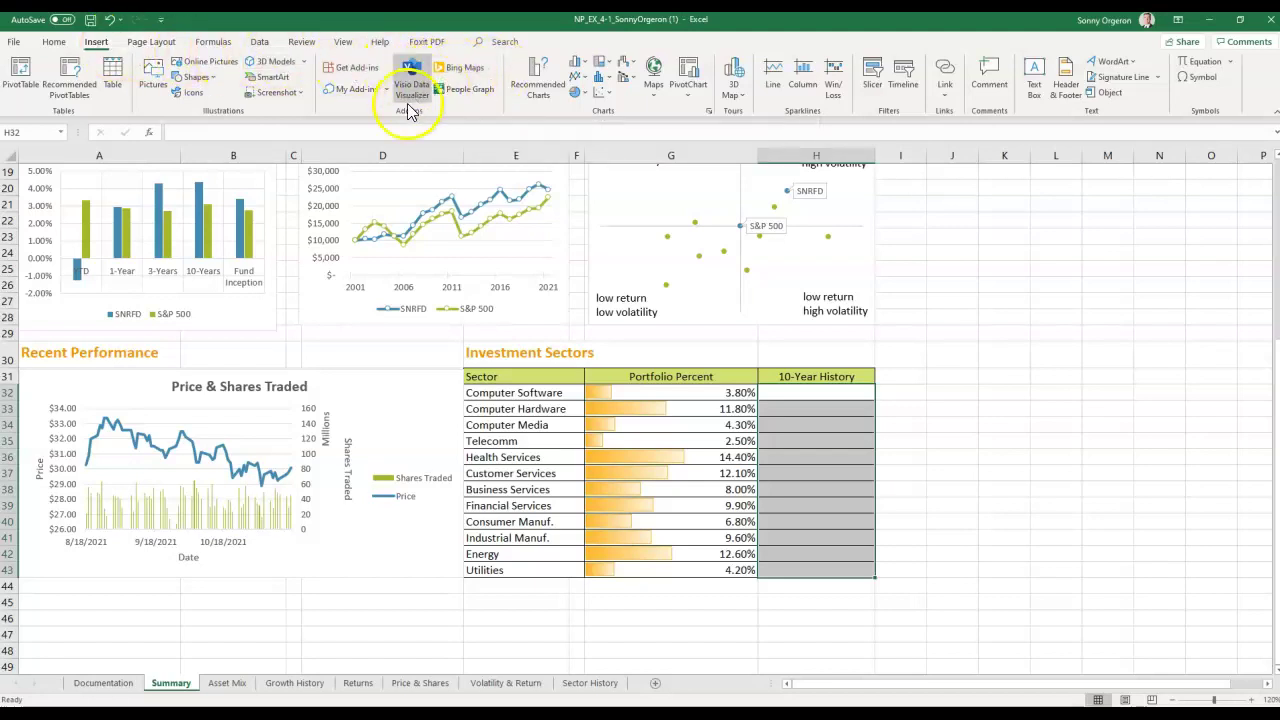
pyautogui.click(797, 85)
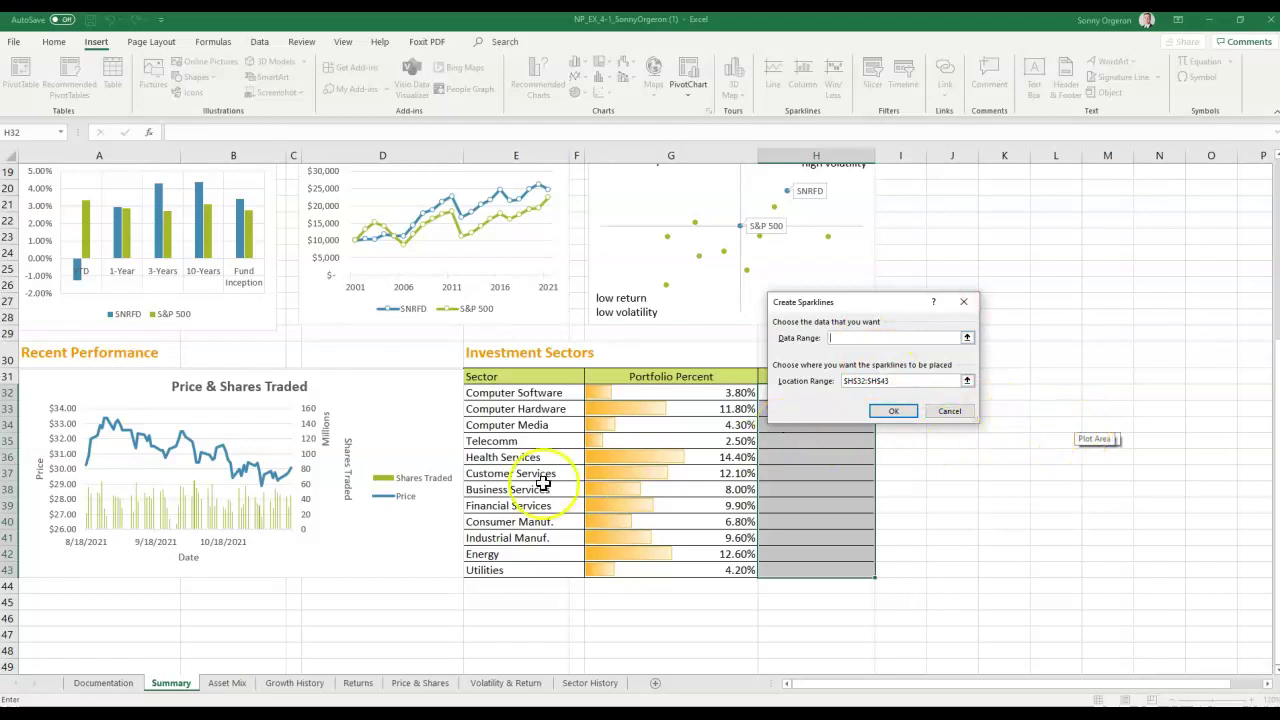
pyautogui.scroll(6, 188, 452)
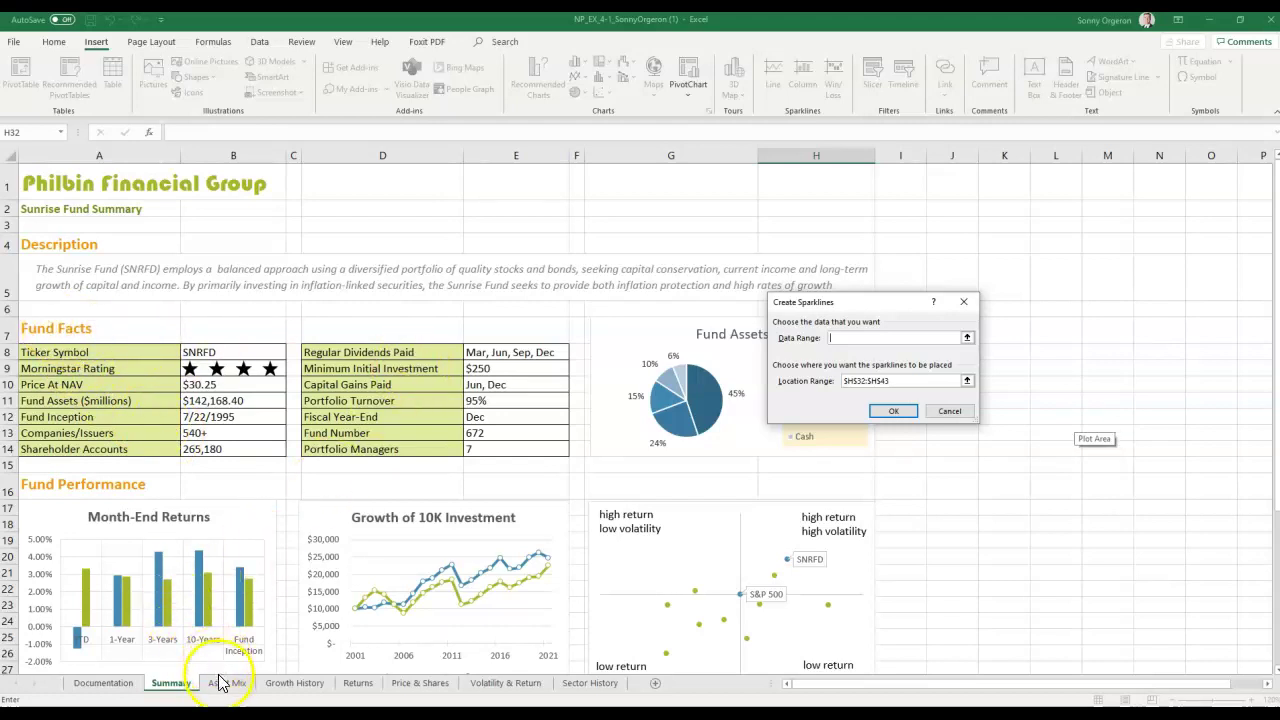
pyautogui.click(588, 684)
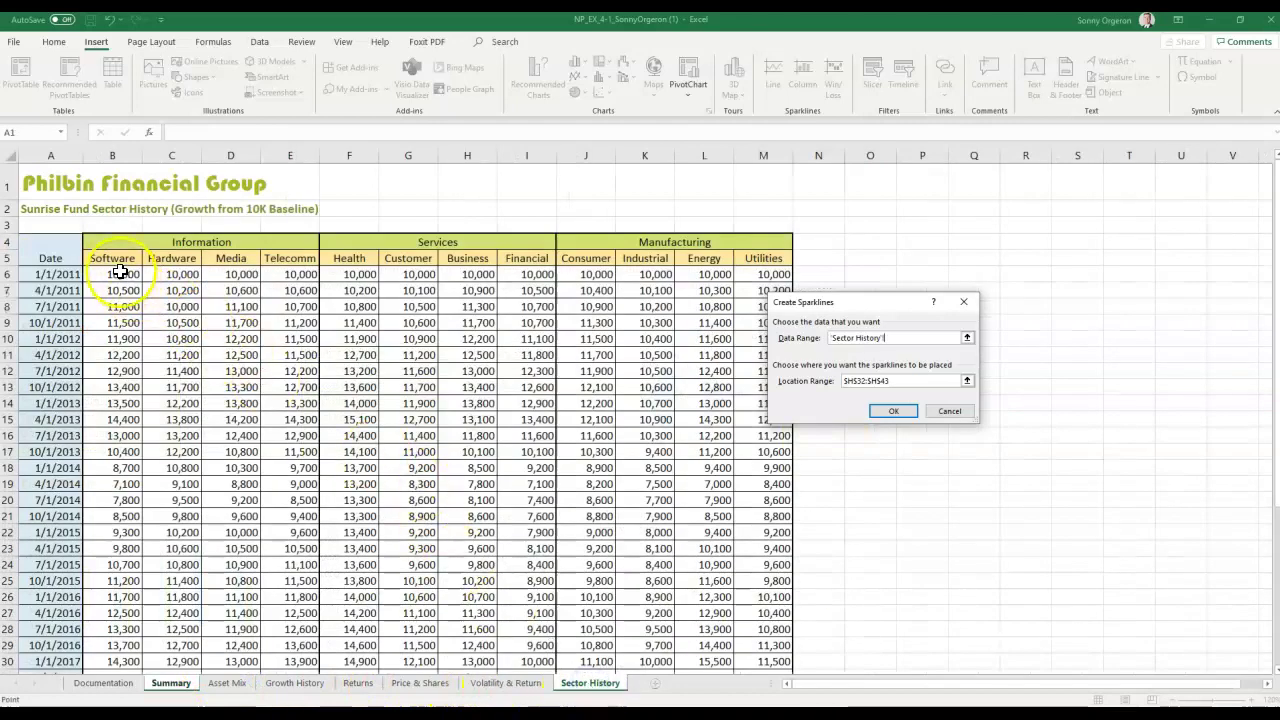
pyautogui.moveTo(135, 274); pyautogui.dragTo(764, 640)
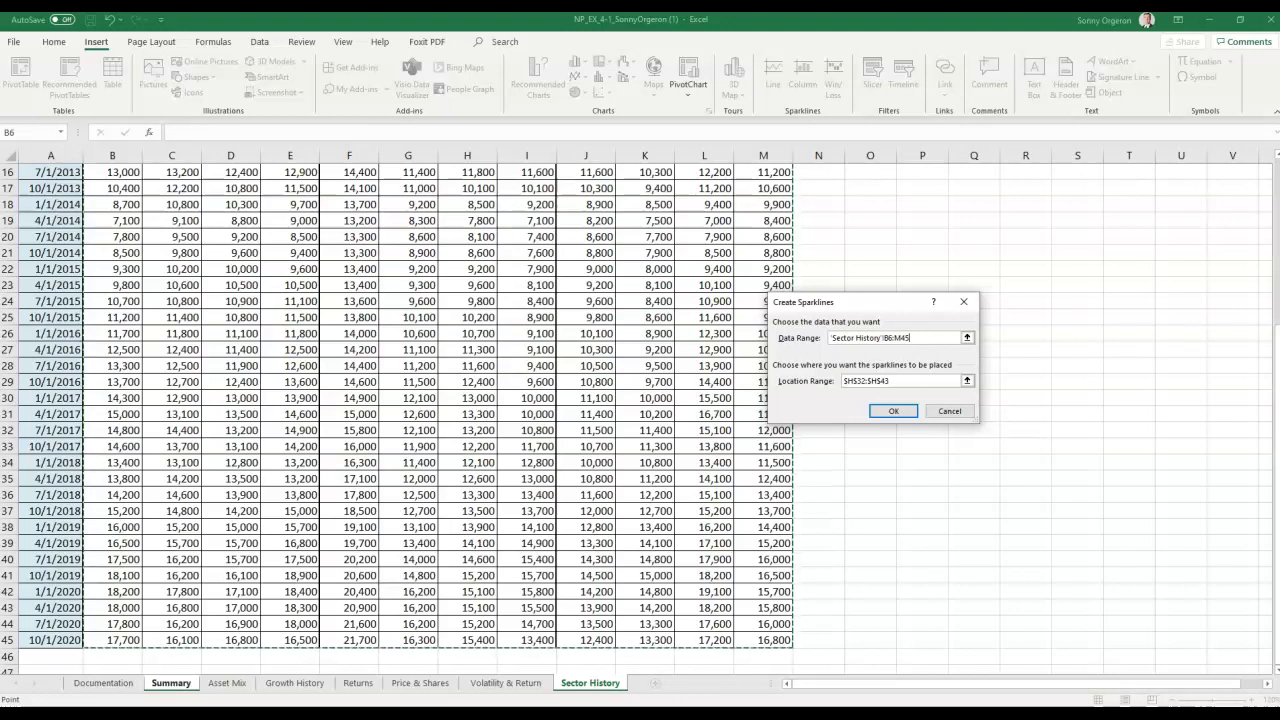
pyautogui.click(894, 412)
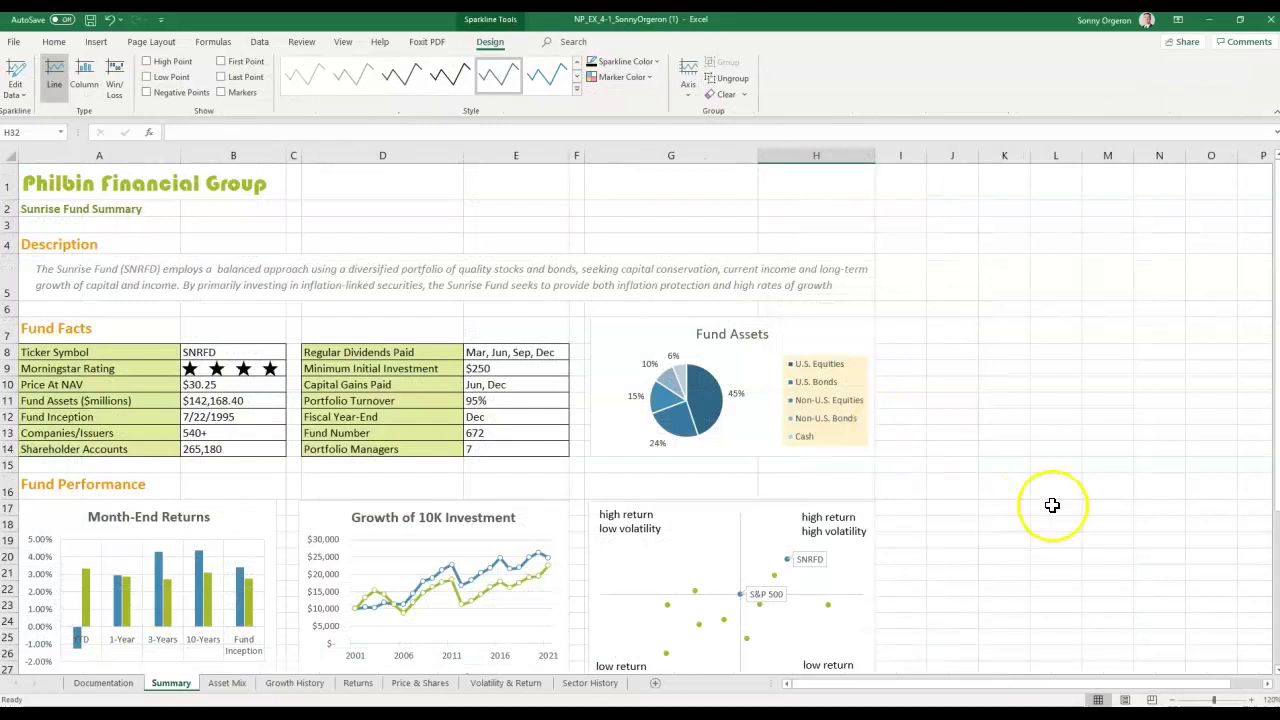
pyautogui.scroll(-6, 1052, 505)
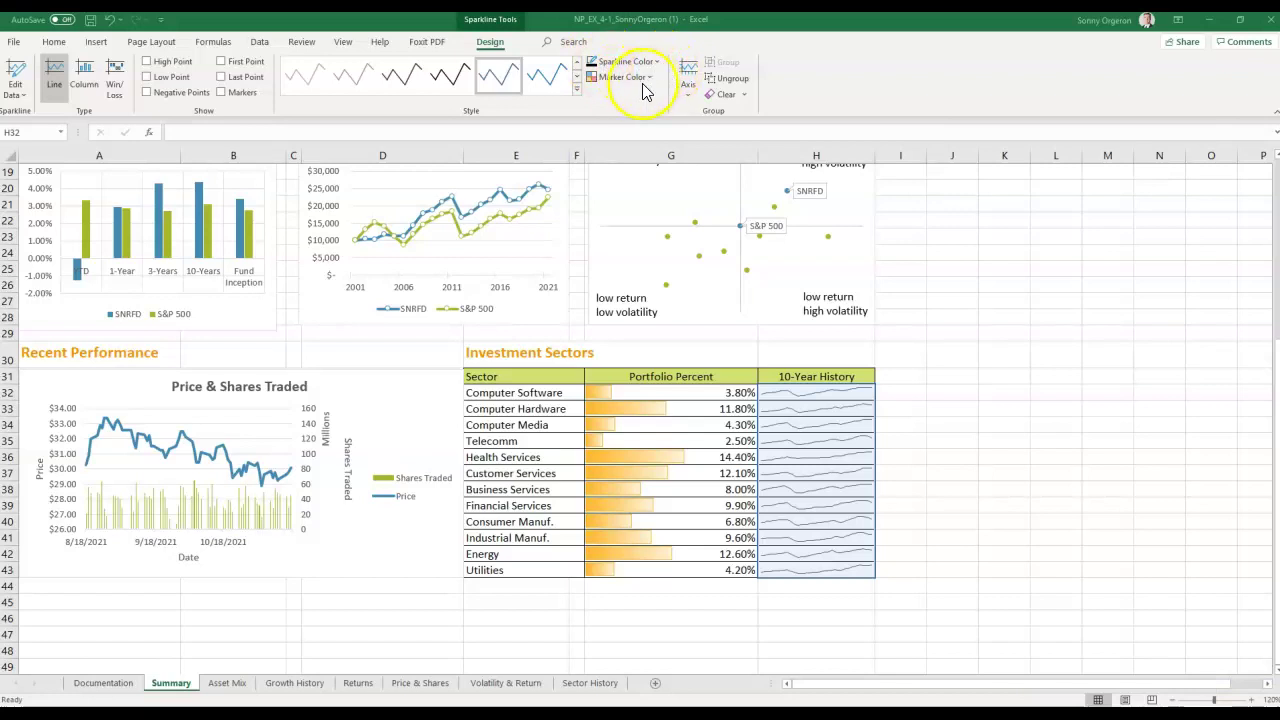
# Step: Show the high and low points on the 10-Year History sparklines in H32:H43 and color the lines a dark theme orange
pyautogui.click(148, 62)
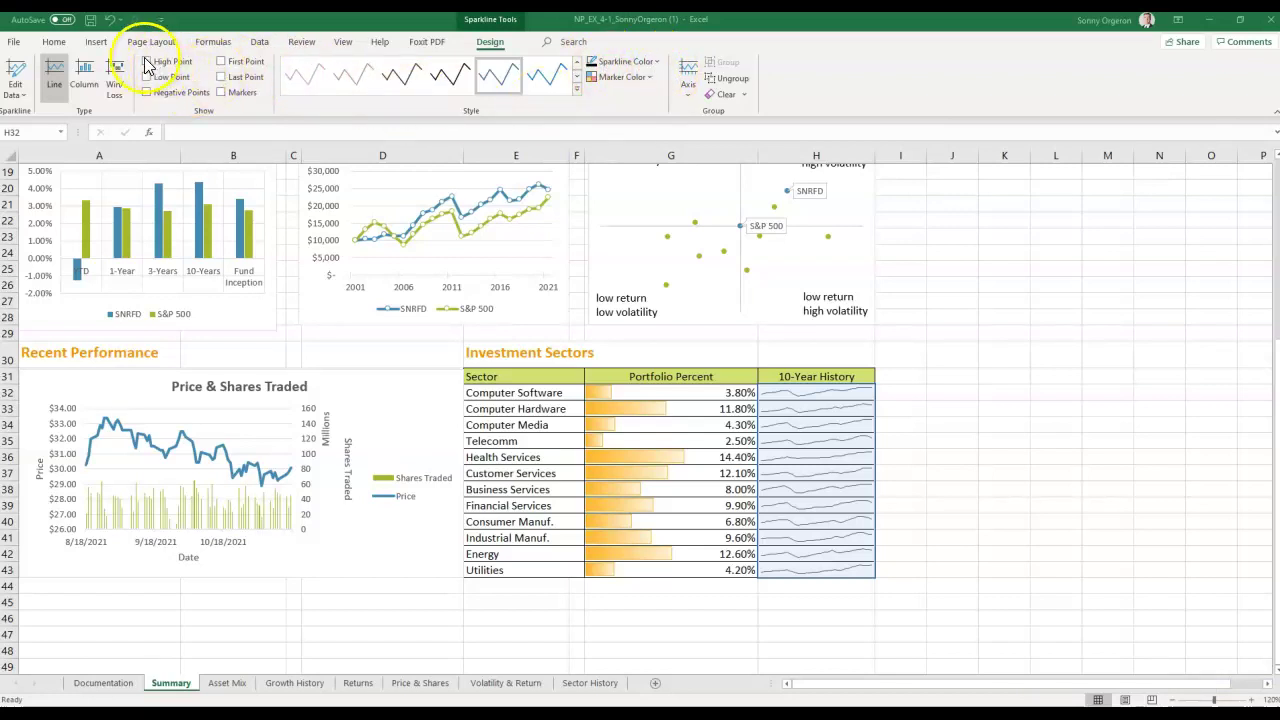
pyautogui.click(147, 62)
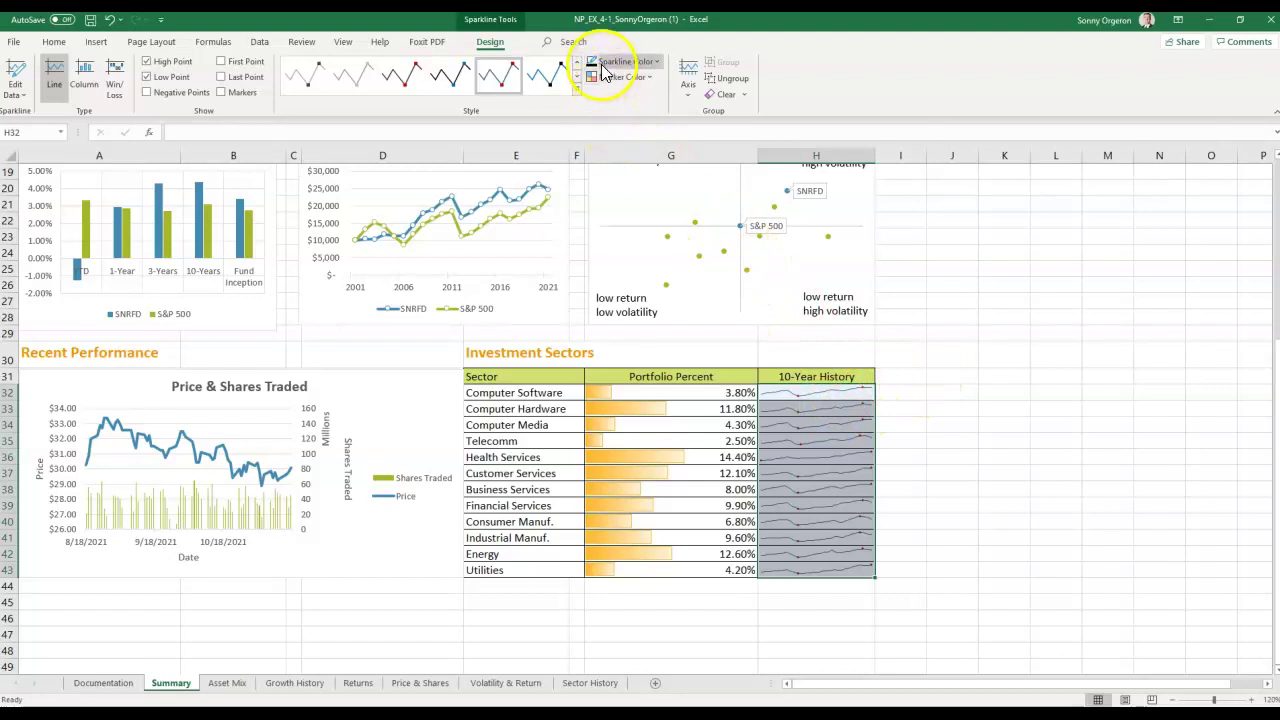
pyautogui.click(658, 63)
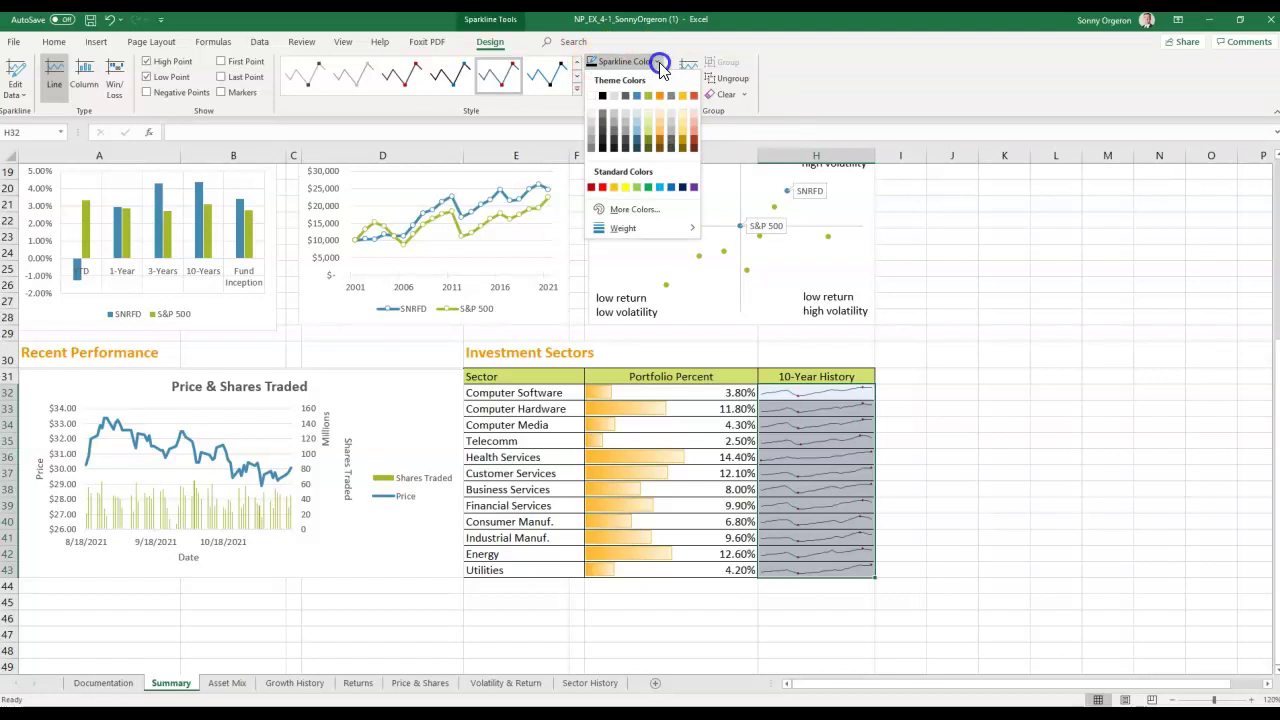
pyautogui.click(664, 146)
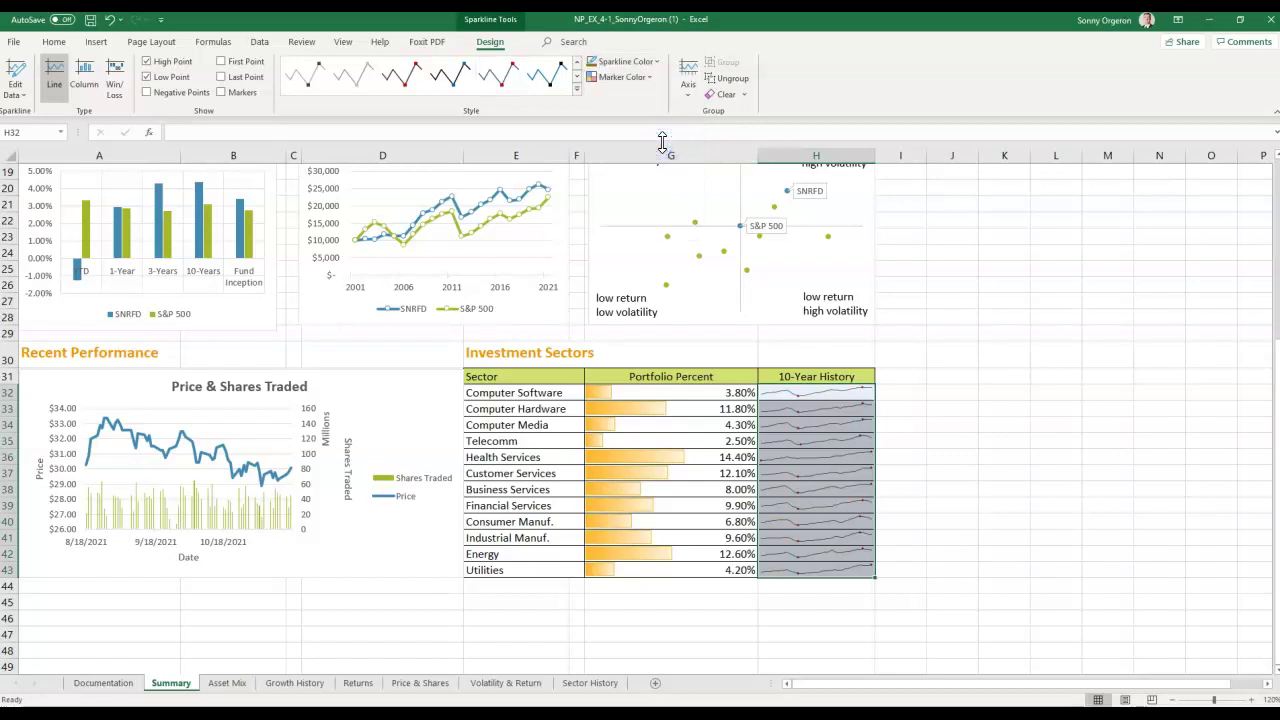
pyautogui.moveTo(662, 140); pyautogui.dragTo(653, 192)
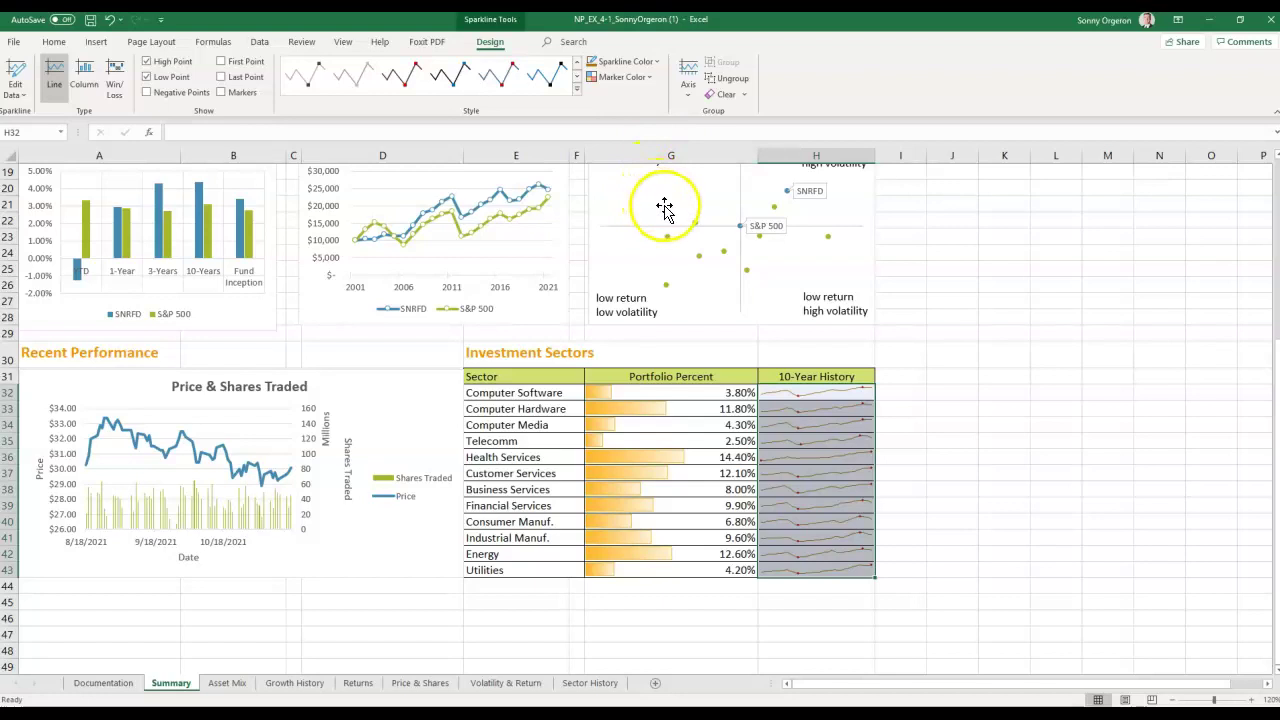
# Step: Color the sparklines' high point markers standard green and their low point markers standard red, and deselect the sparkline cells
pyautogui.click(649, 78)
pyautogui.click(641, 138)
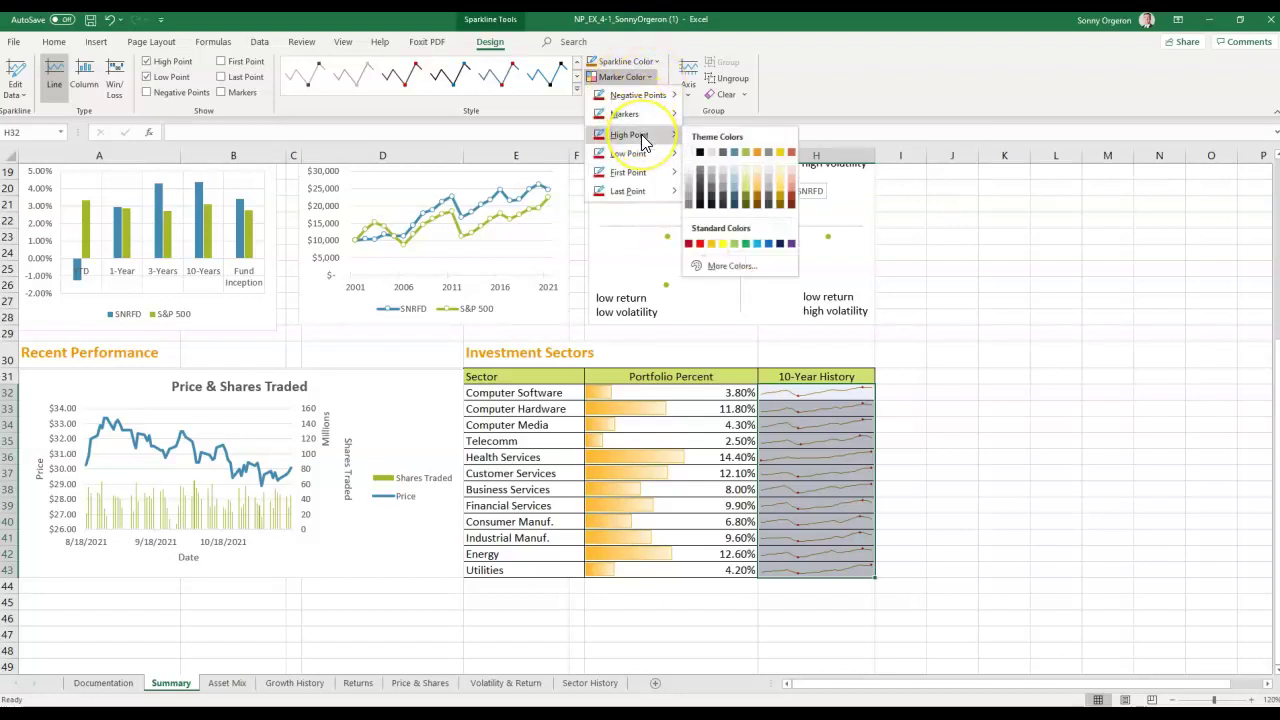
pyautogui.click(745, 244)
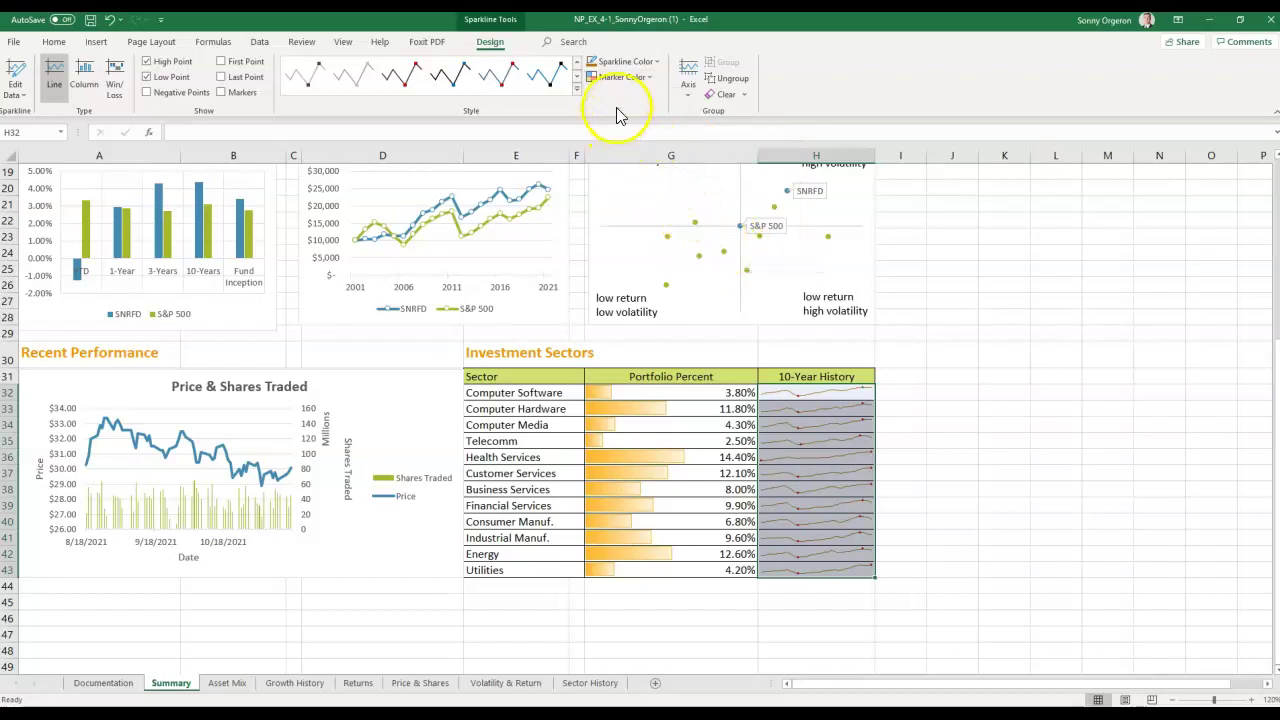
pyautogui.click(648, 80)
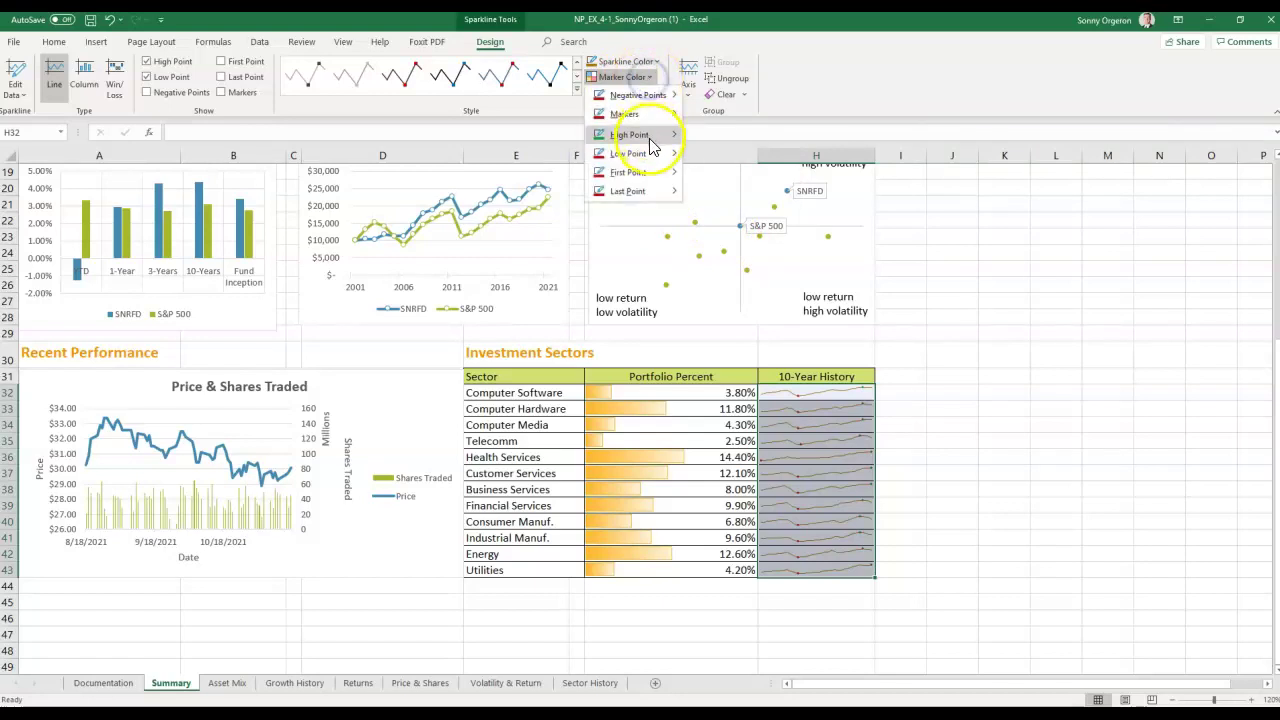
pyautogui.moveTo(652, 155)
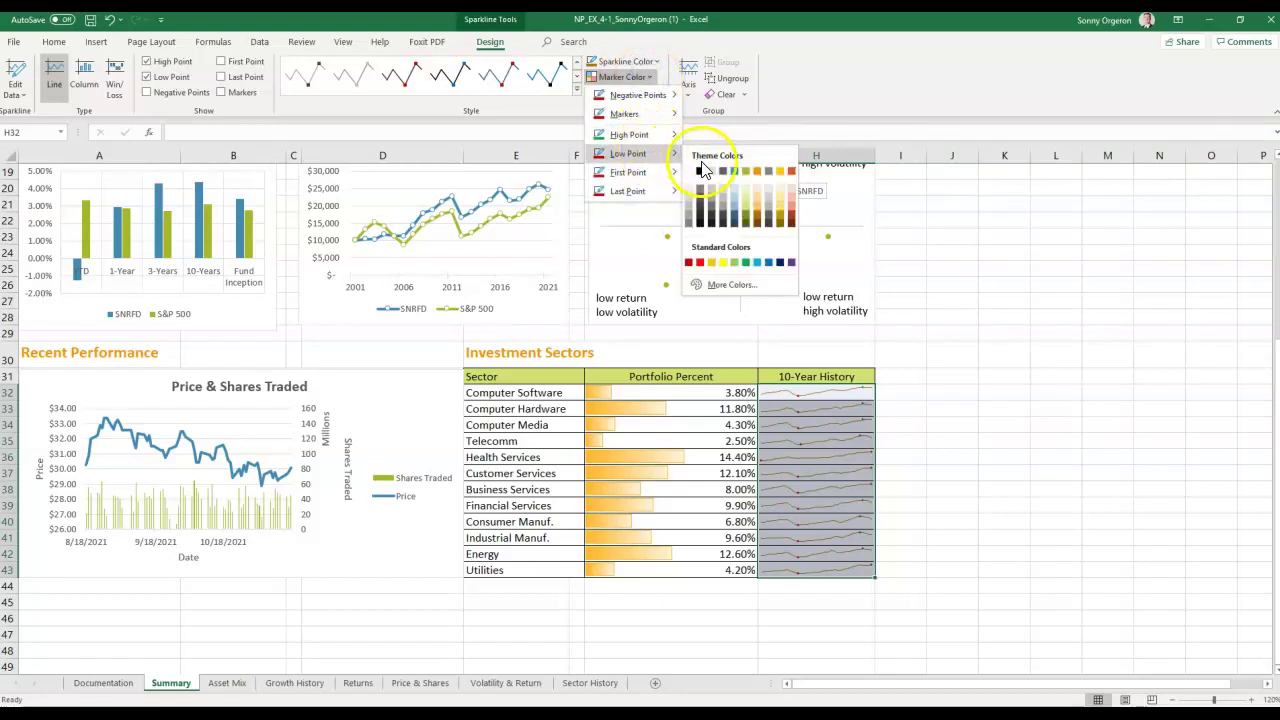
pyautogui.click(700, 263)
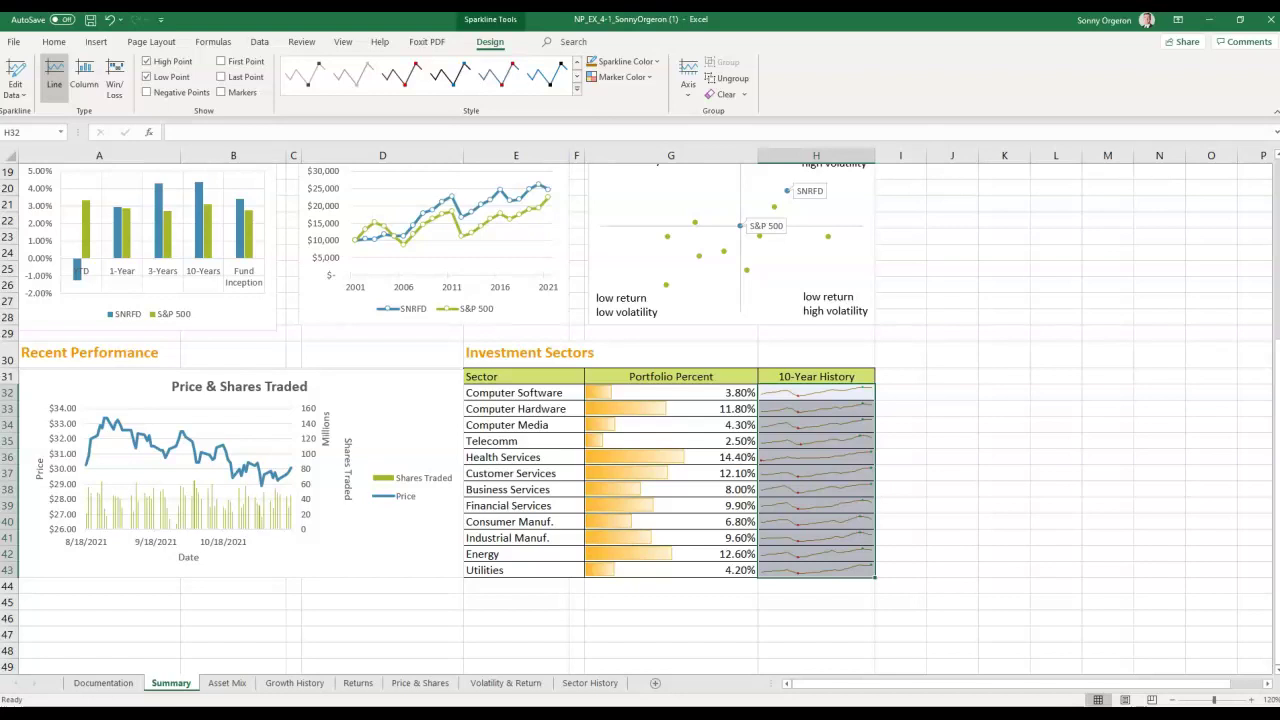
pyautogui.click(905, 347)
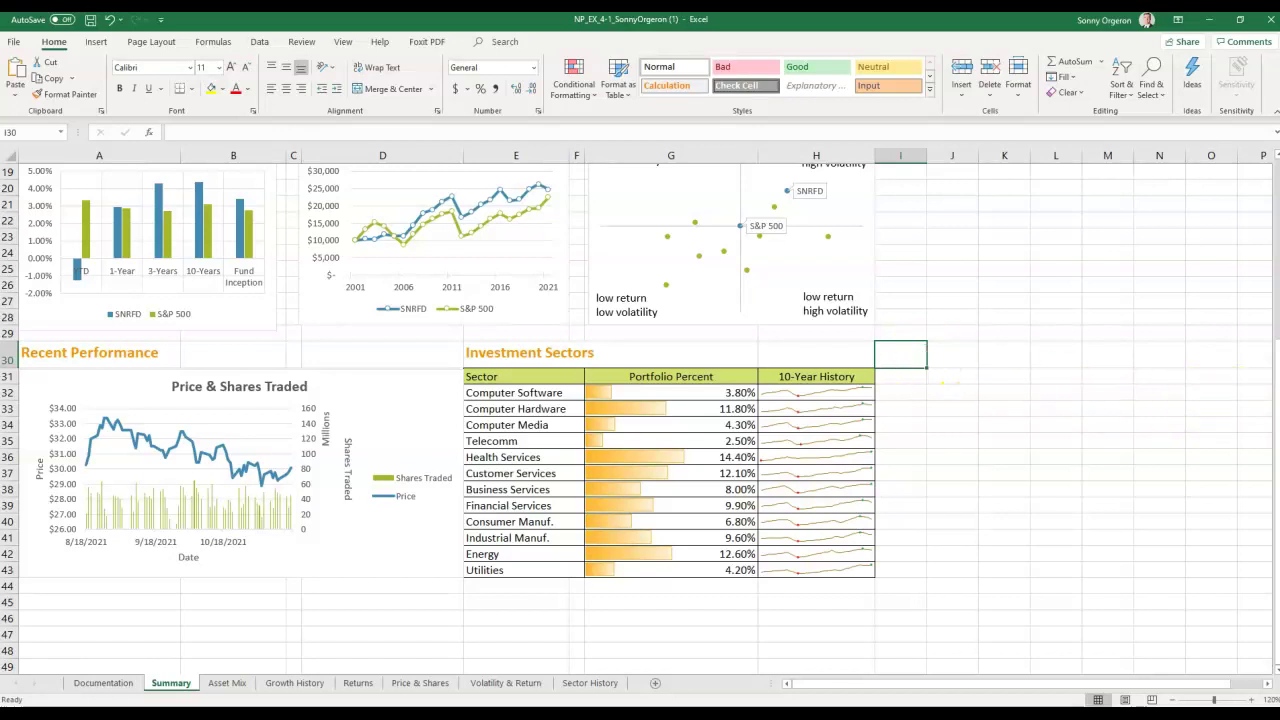
# Step: Save the finished workbook to the Desktop, removing the "(1)" suffix from its file name
pyautogui.scroll(-1, 914, 406)
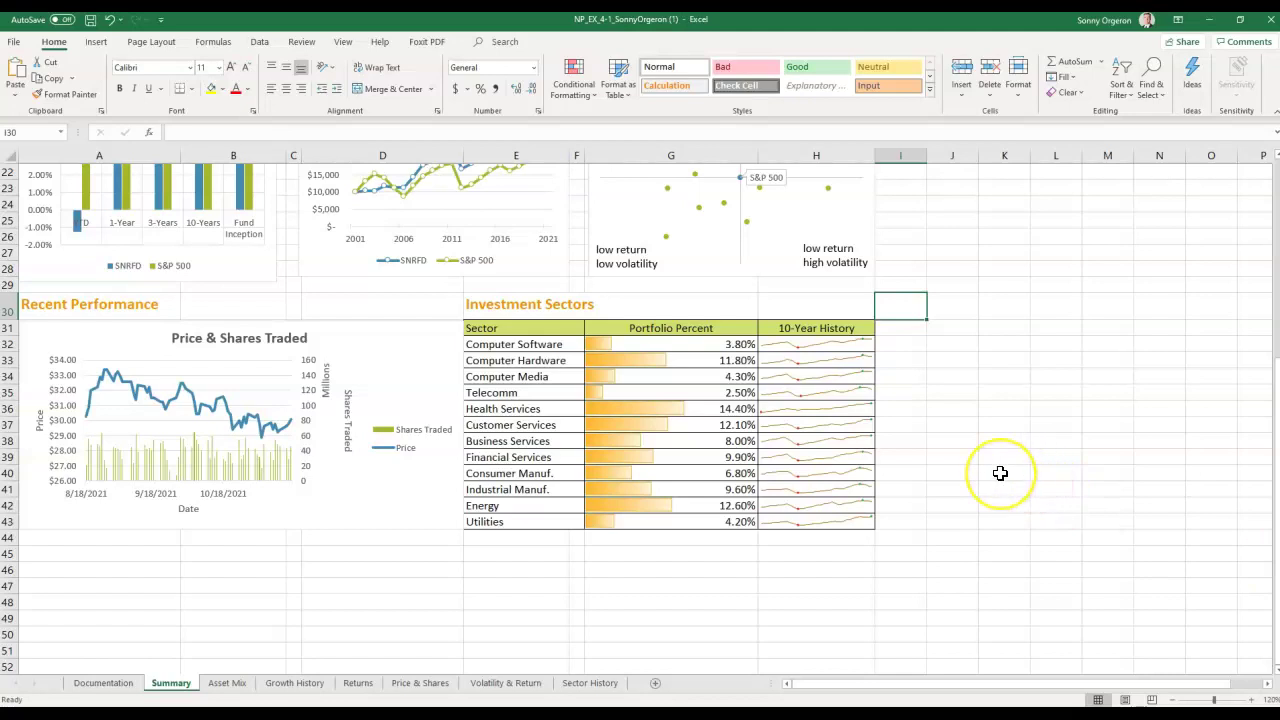
pyautogui.scroll(7, 1000, 473)
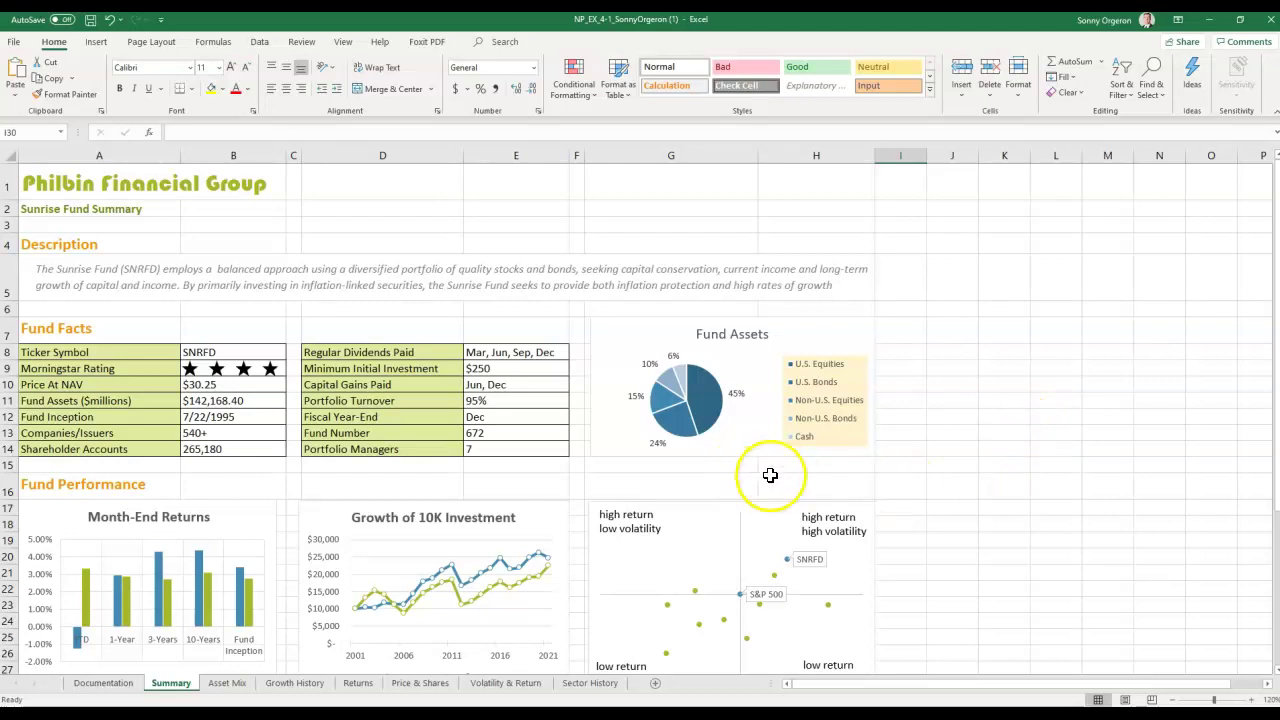
pyautogui.click(14, 44)
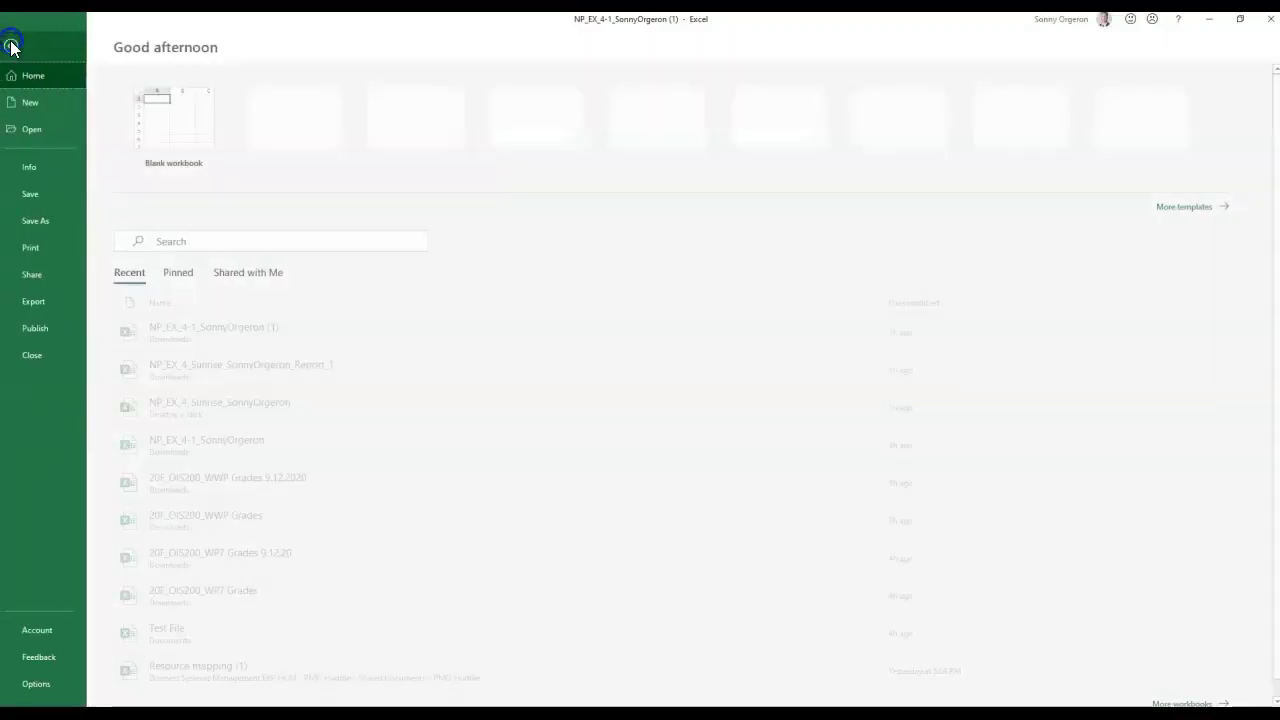
pyautogui.click(42, 217)
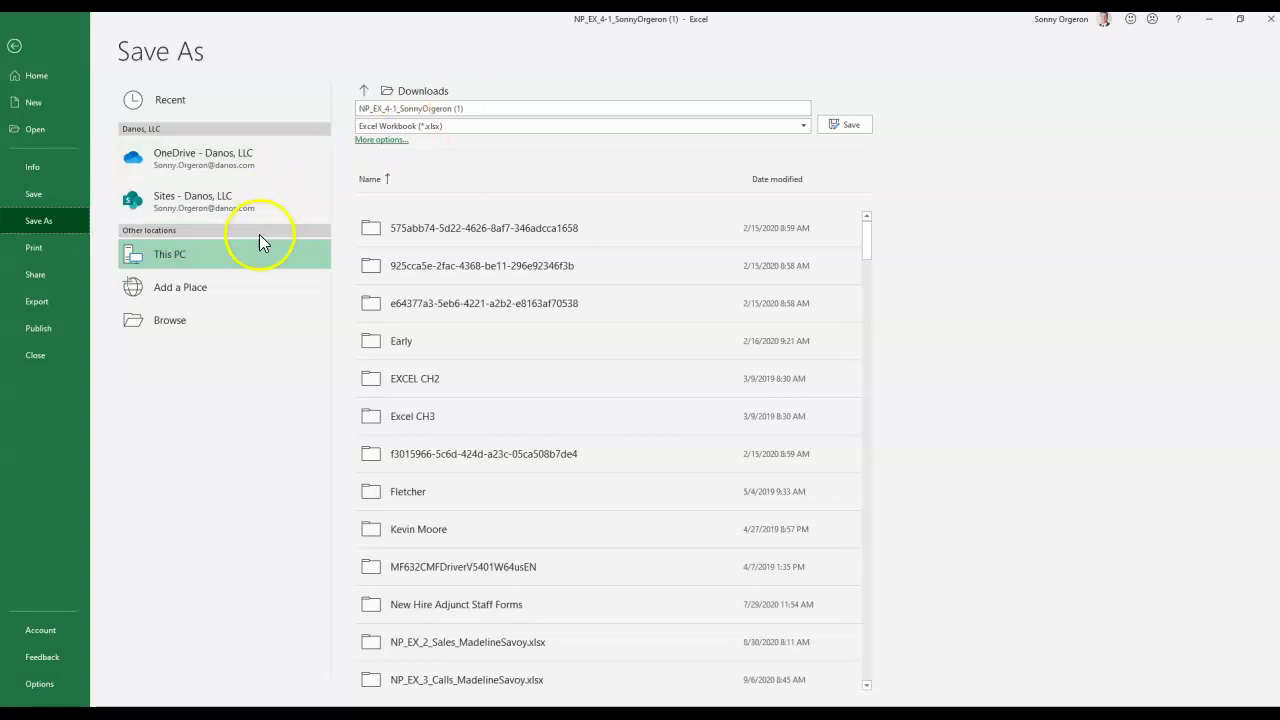
pyautogui.click(172, 321)
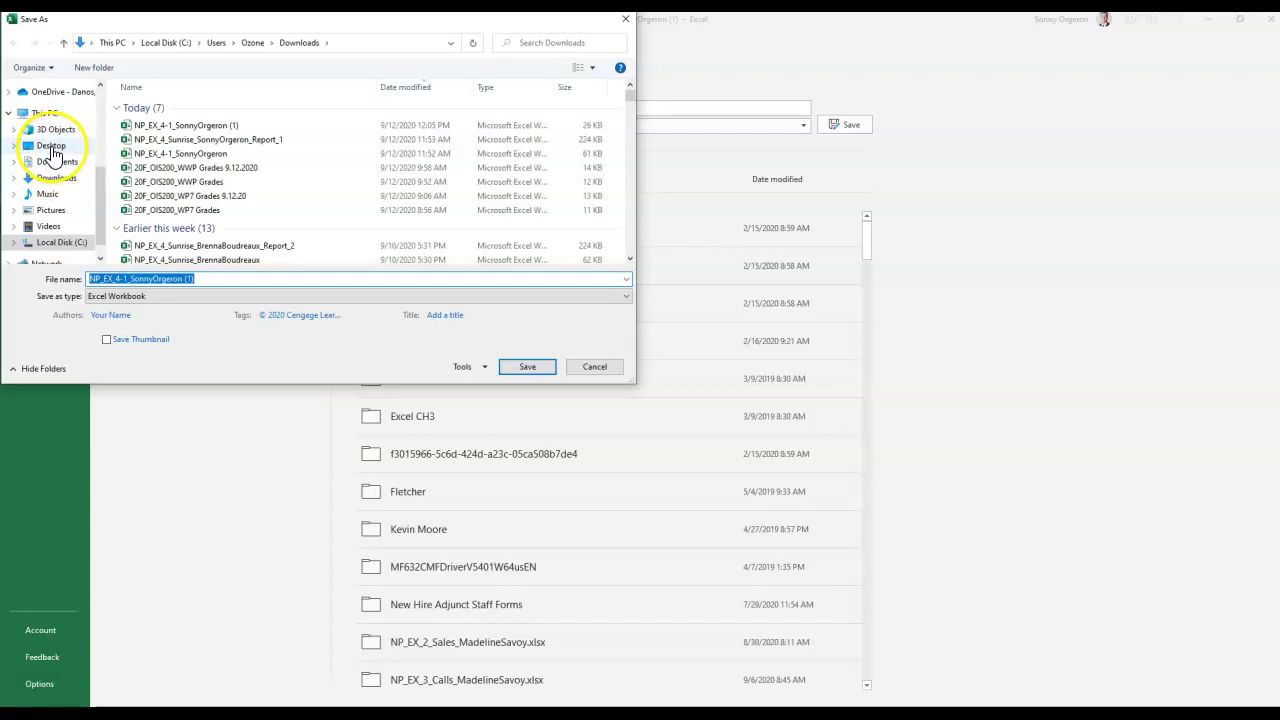
pyautogui.click(50, 146)
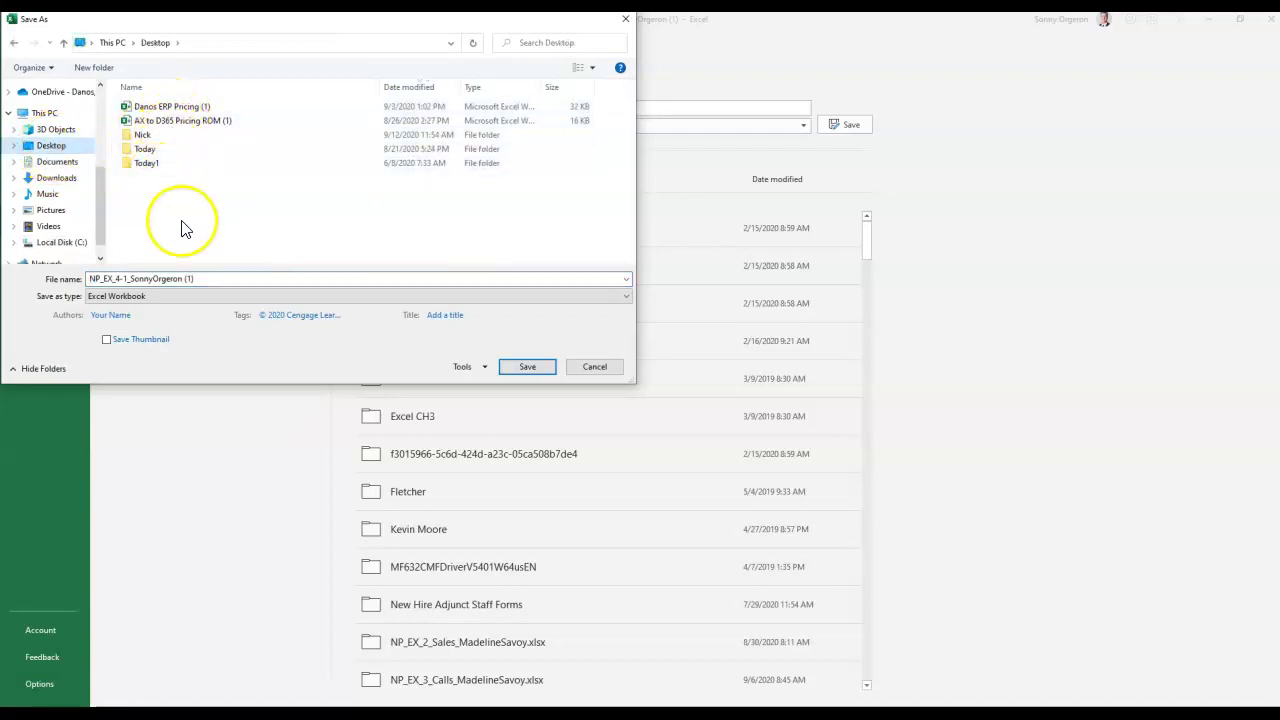
pyautogui.doubleClick(253, 279)
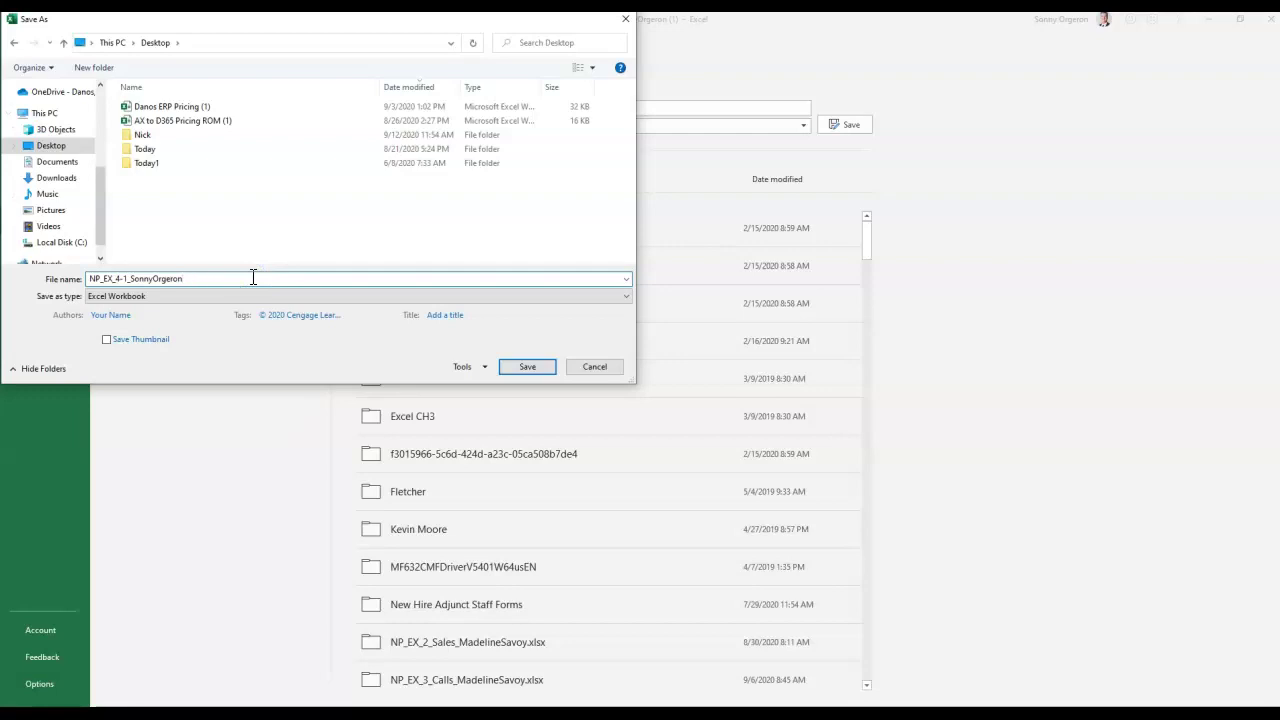
pyautogui.press('Return')
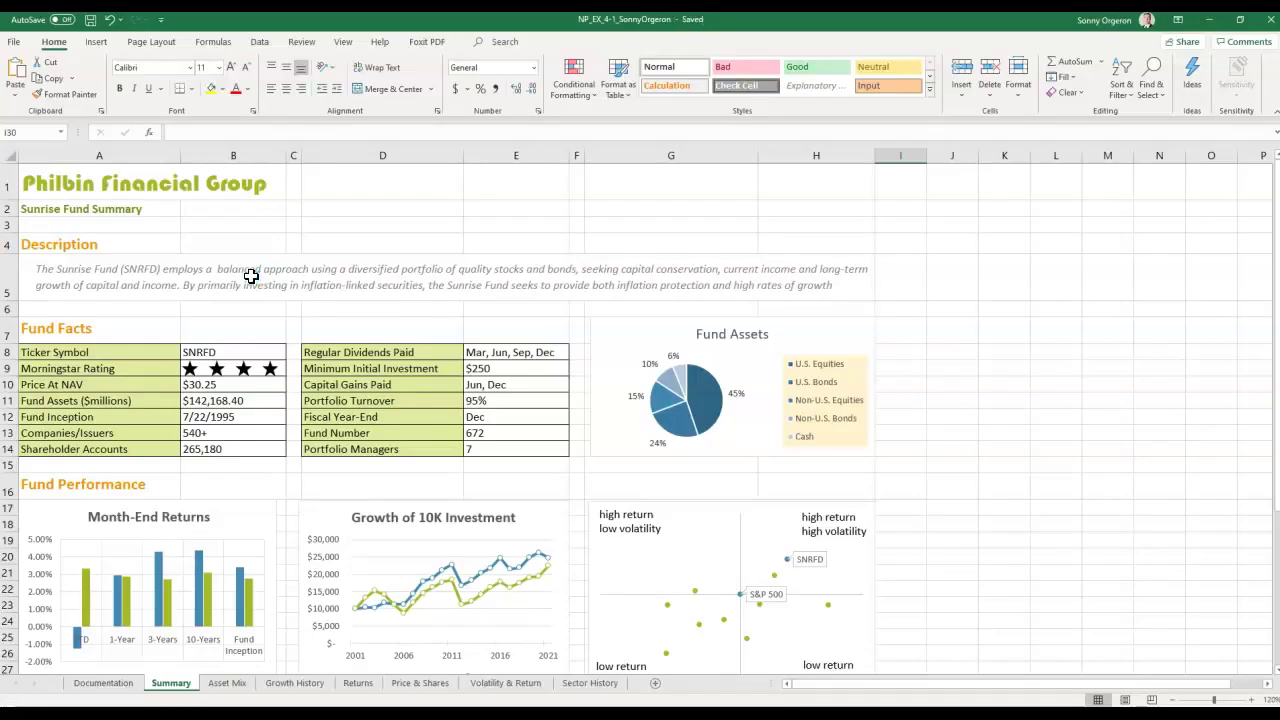
# Step: Close the workbook and move its saved file to a clear area of the desktop
pyautogui.click(1270, 22)
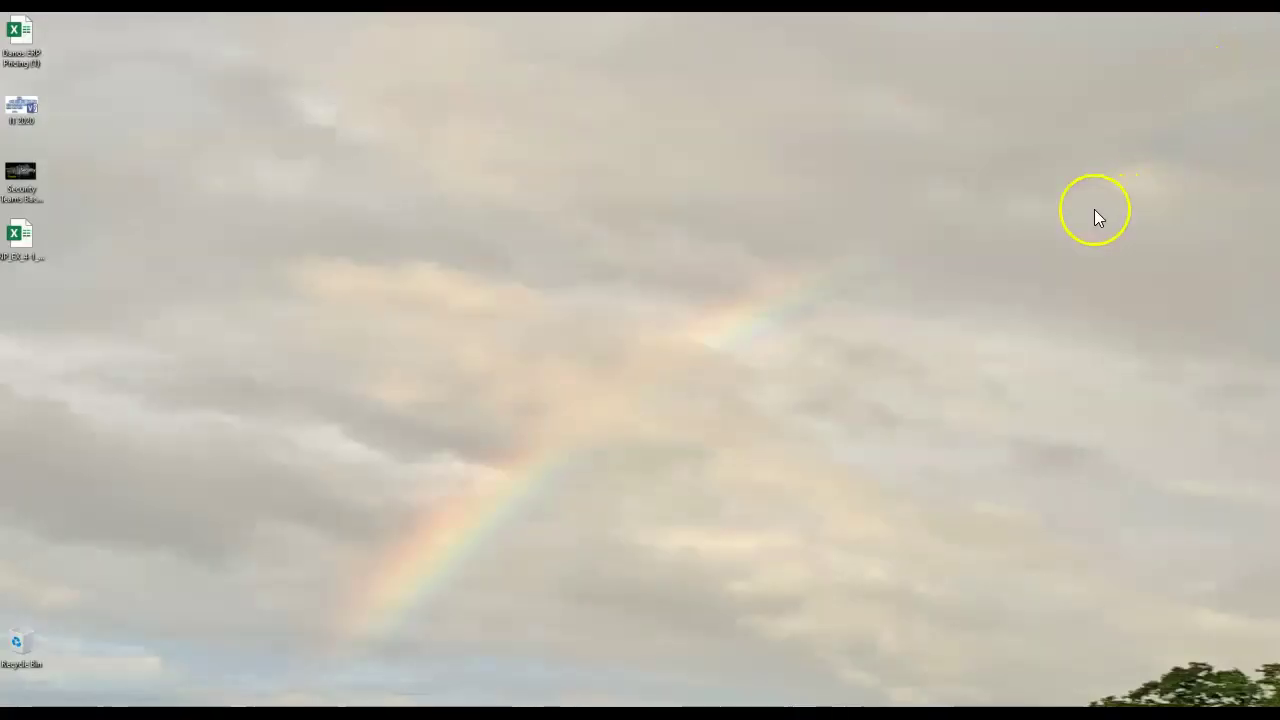
pyautogui.moveTo(20, 240); pyautogui.dragTo(415, 255)
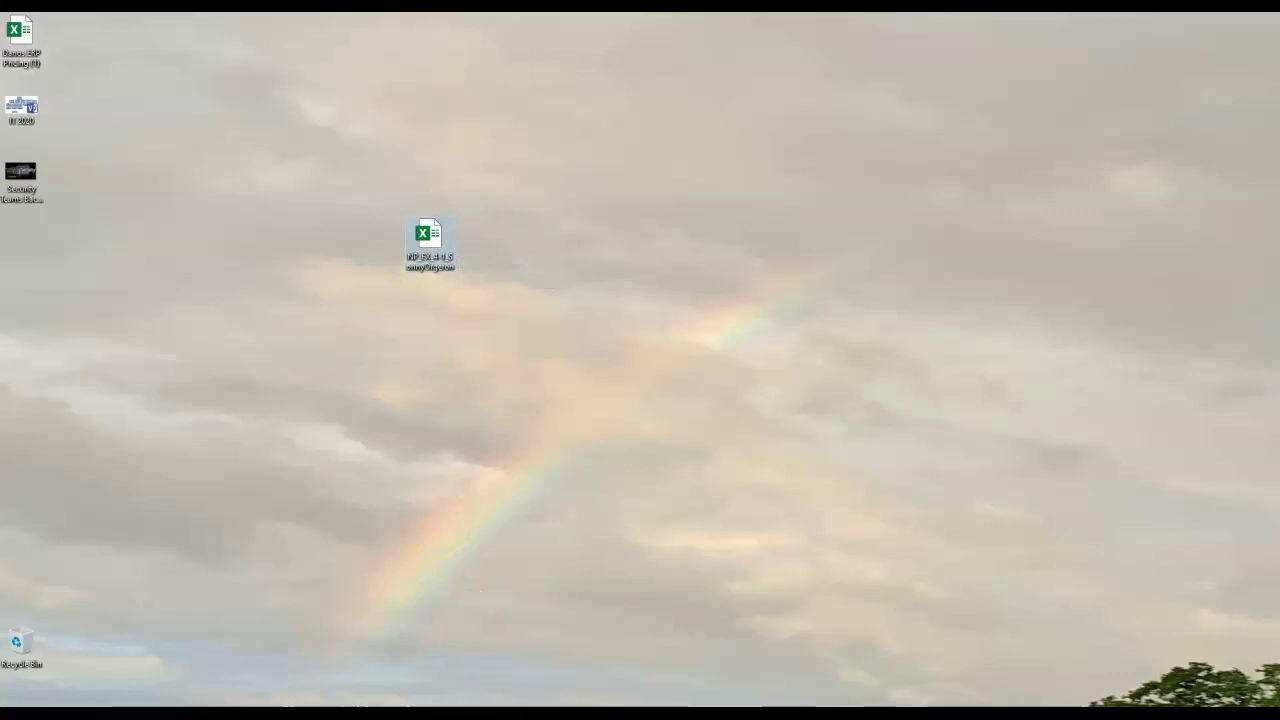
# Step: Switch to the MindTap project page in the browser, continue to Step 2 of 2 and copy the expected file name without its extension
pyautogui.moveTo(368, 714)
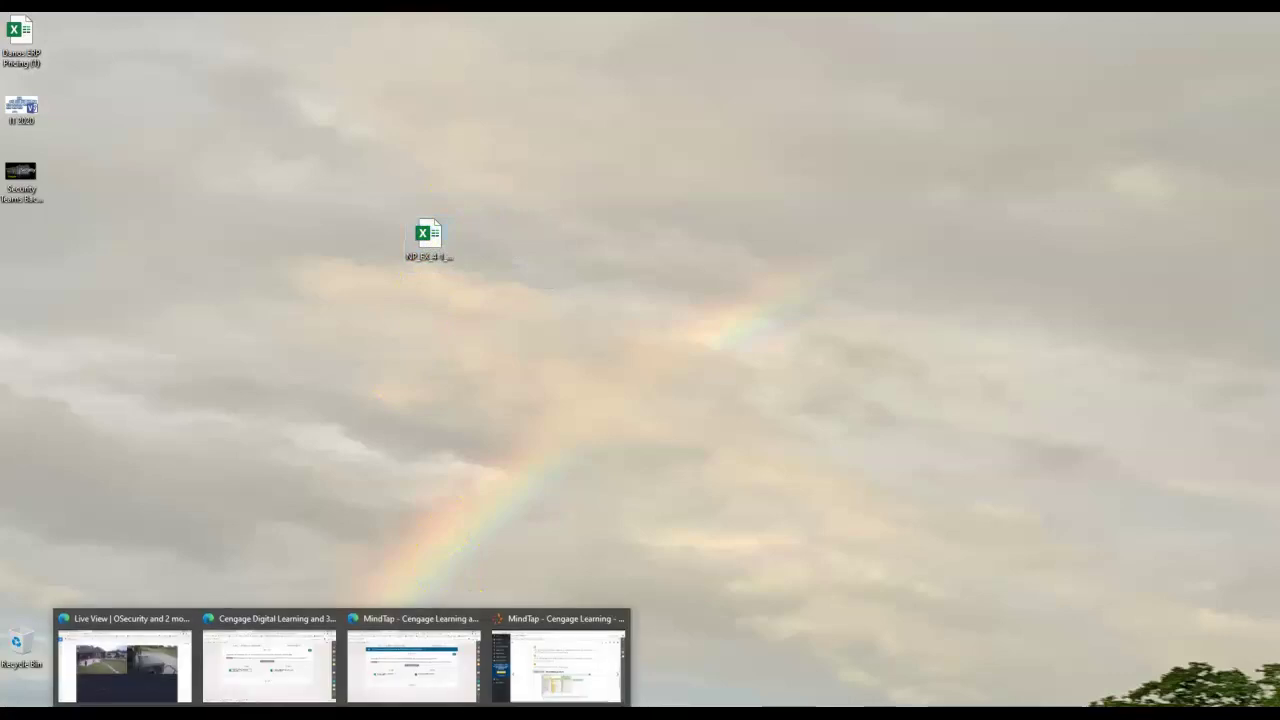
pyautogui.click(455, 673)
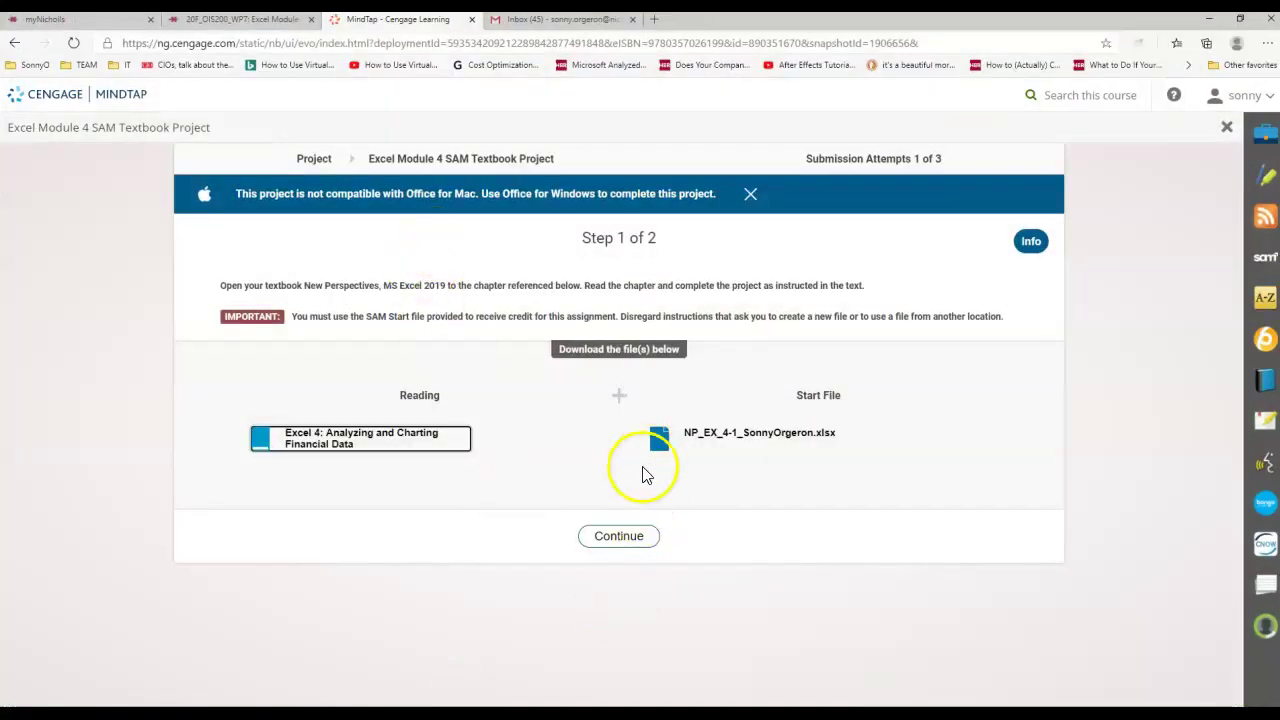
pyautogui.click(619, 536)
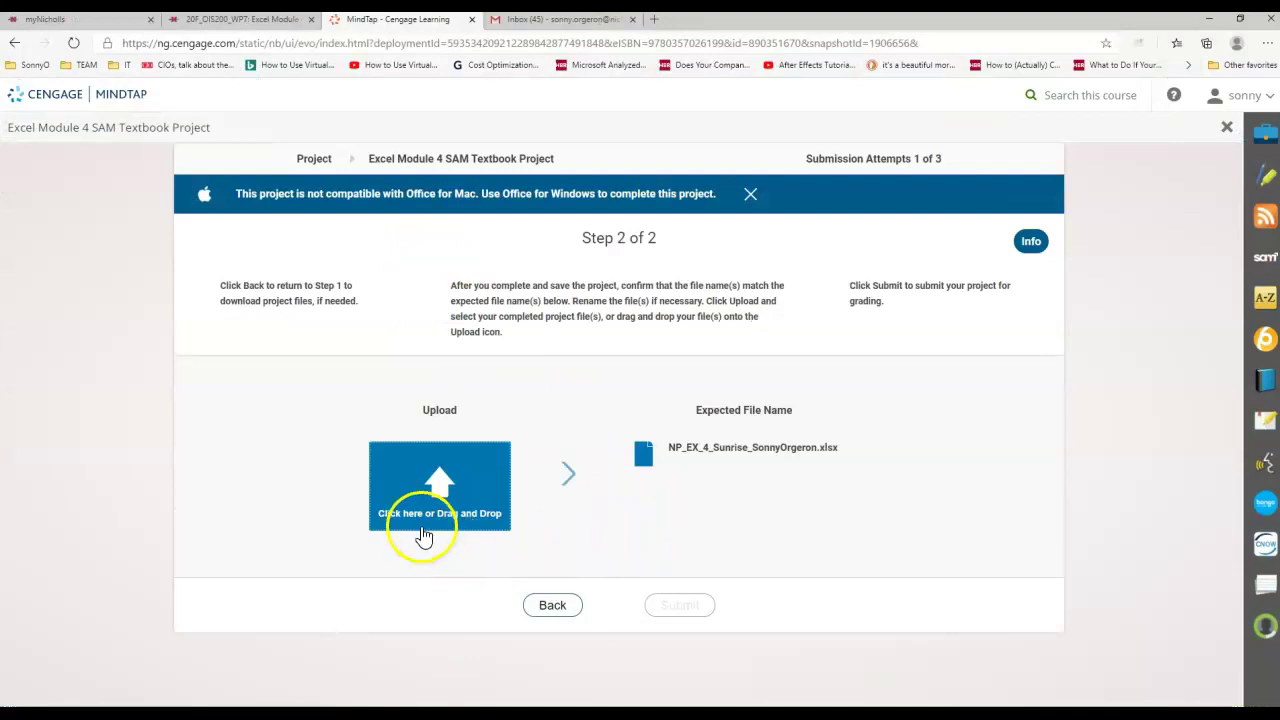
pyautogui.click(706, 470)
pyautogui.moveTo(672, 447); pyautogui.dragTo(819, 455)
pyautogui.hotkey('ctrl', 'c')
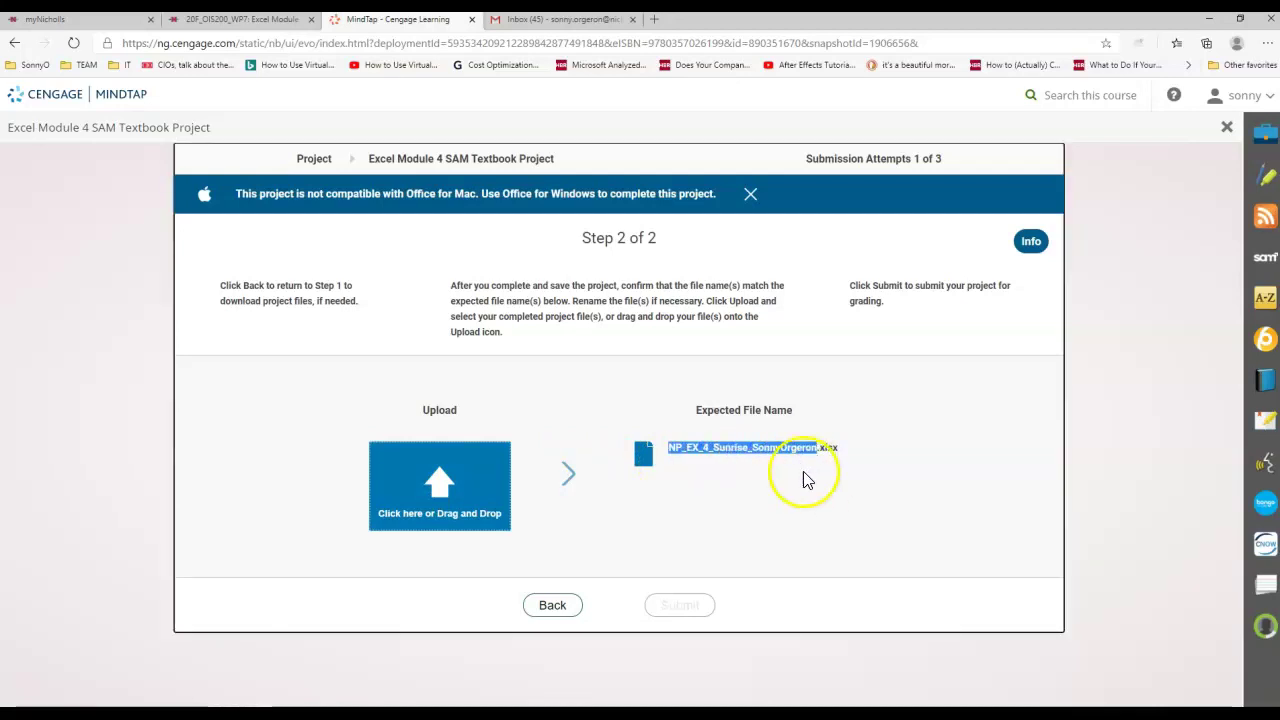
# Step: Rename the saved workbook on the desktop with the copied expected file name
pyautogui.click(1207, 20)
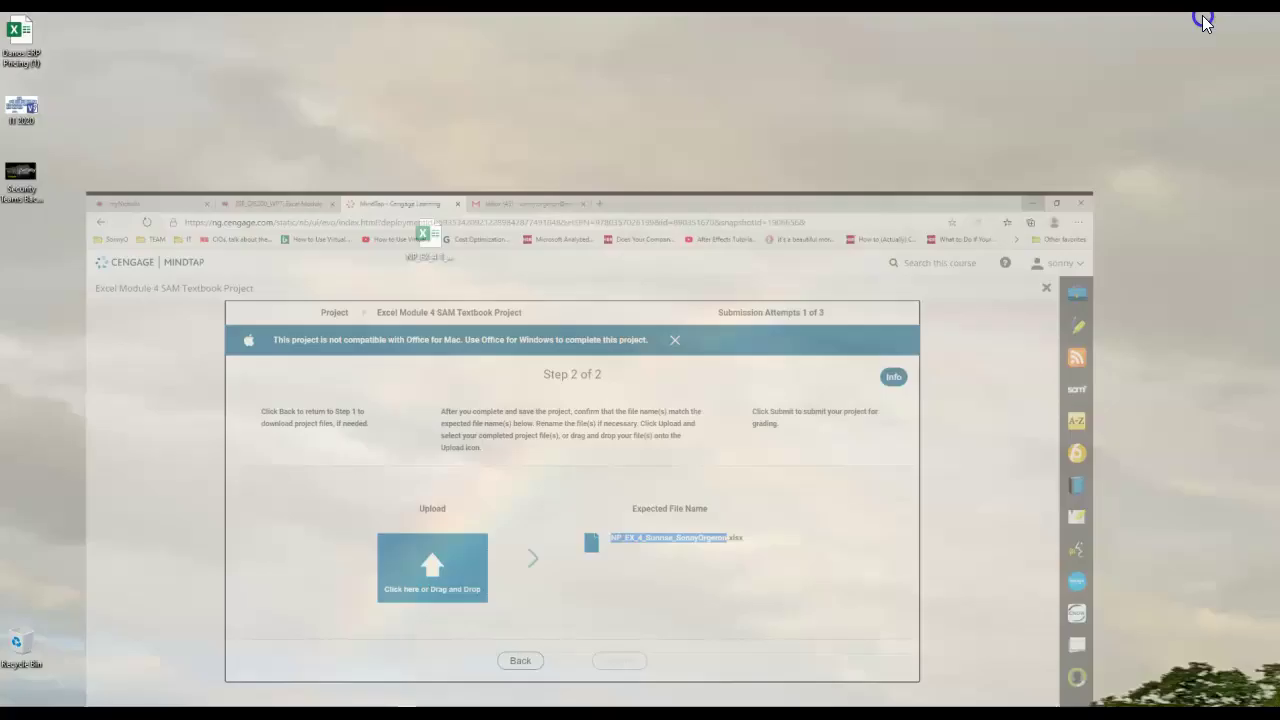
pyautogui.rightClick(437, 265)
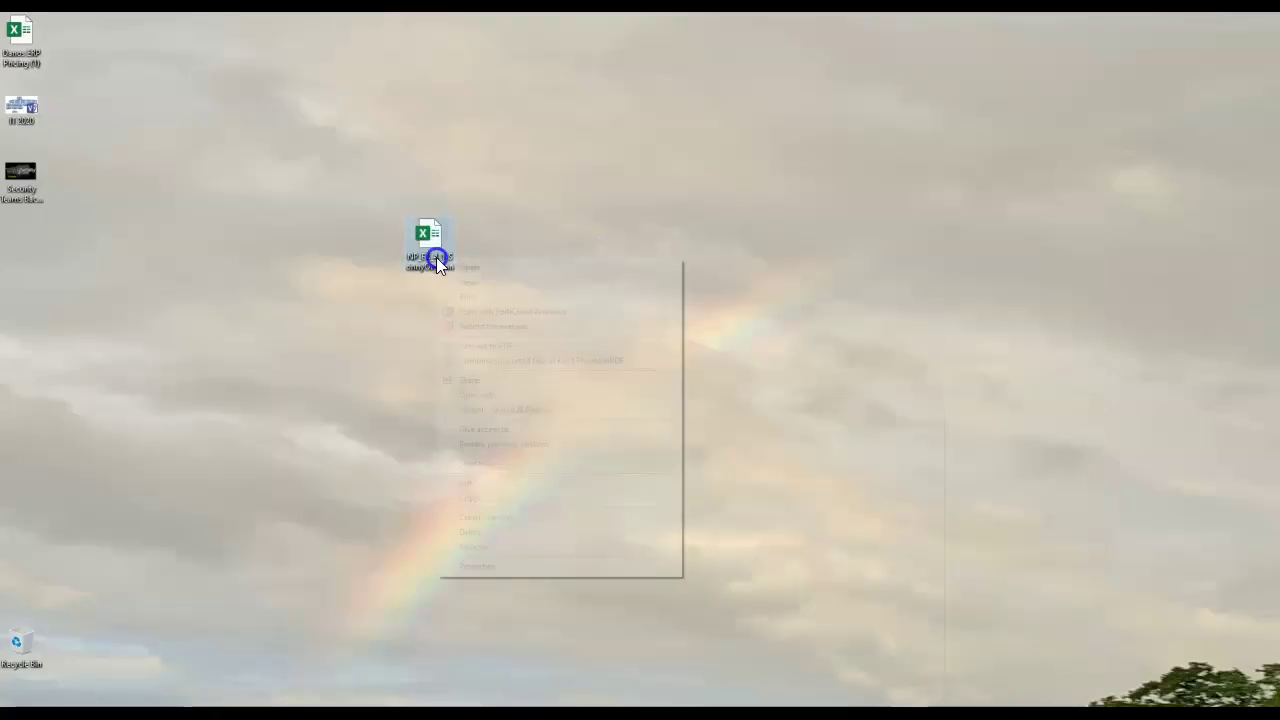
pyautogui.click(474, 546)
pyautogui.hotkey('ctrl', 'v')
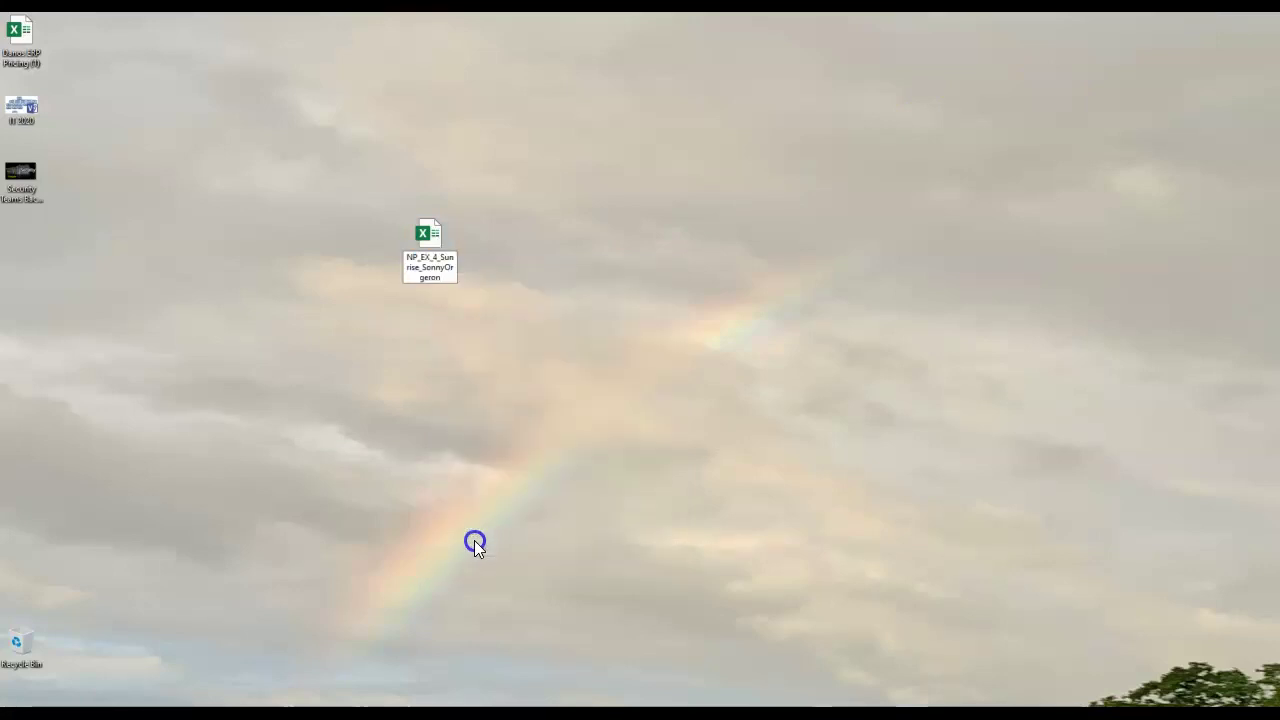
pyautogui.press('Return')
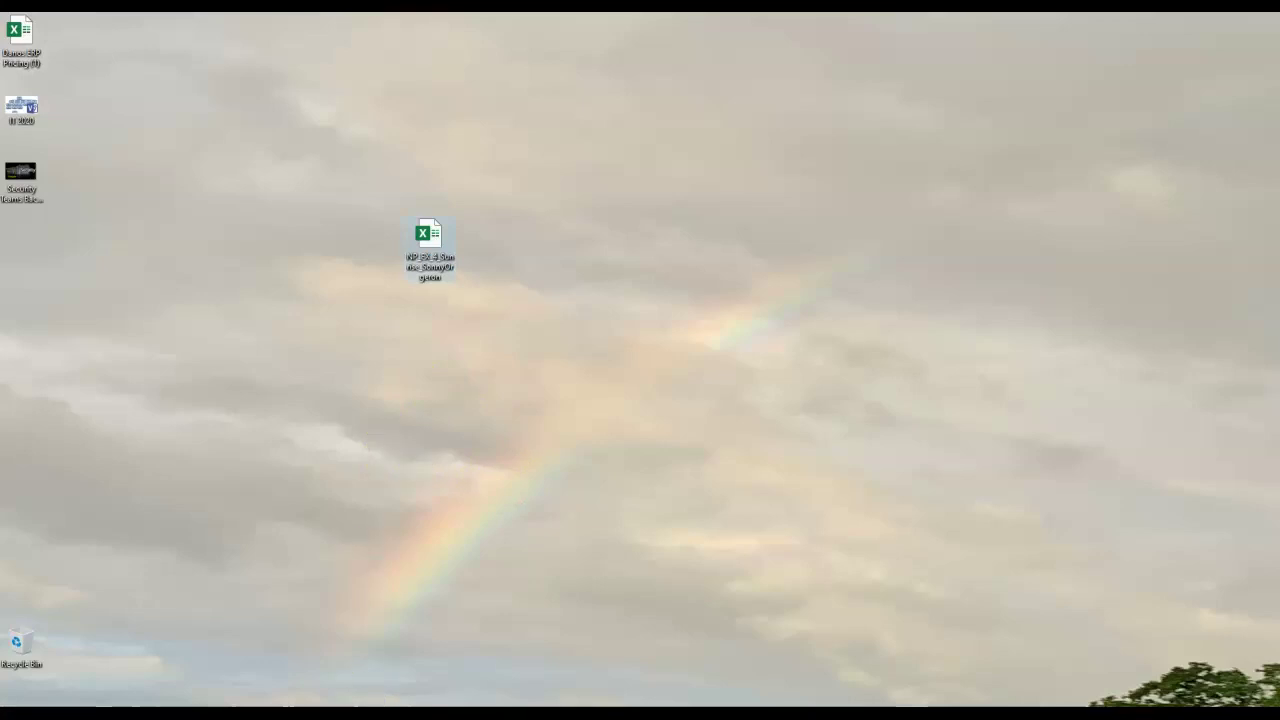
# Step: Upload the renamed desktop workbook to the MindTap project by shrinking the browser window beside it, and maximize the window again
pyautogui.moveTo(352, 700)
pyautogui.click(380, 646)
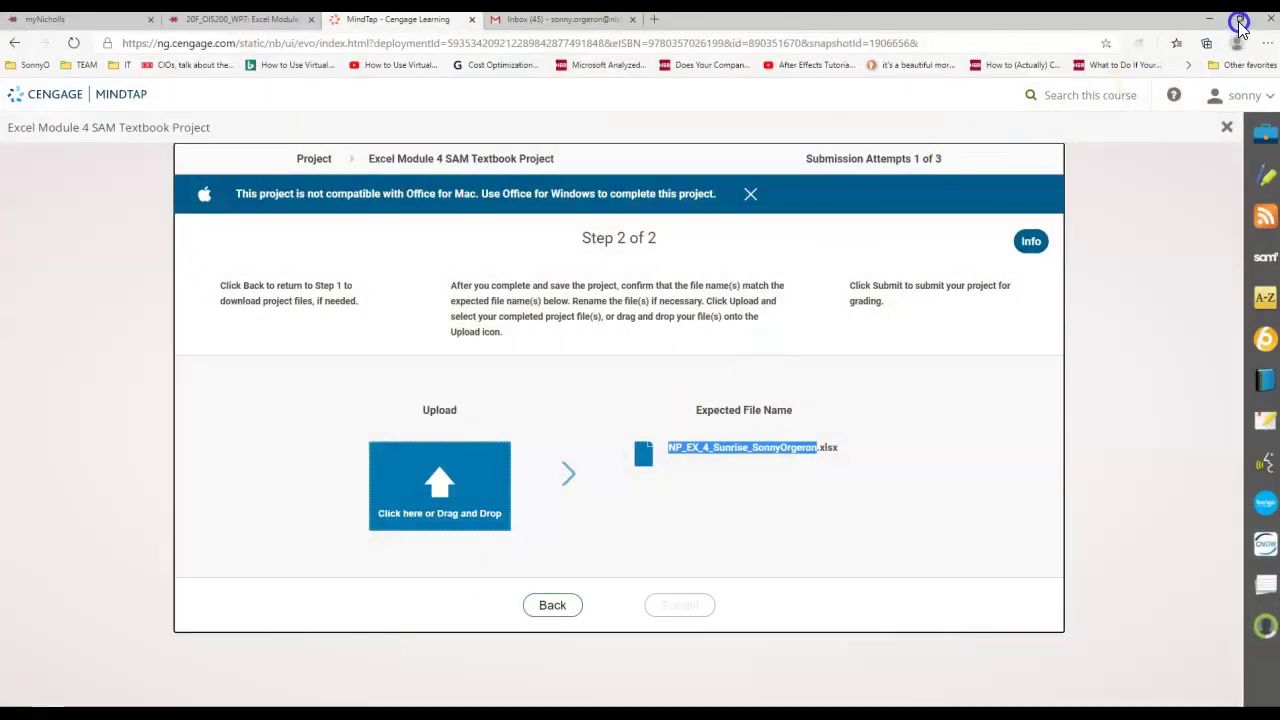
pyautogui.click(1239, 20)
pyautogui.moveTo(789, 113); pyautogui.dragTo(1004, 124)
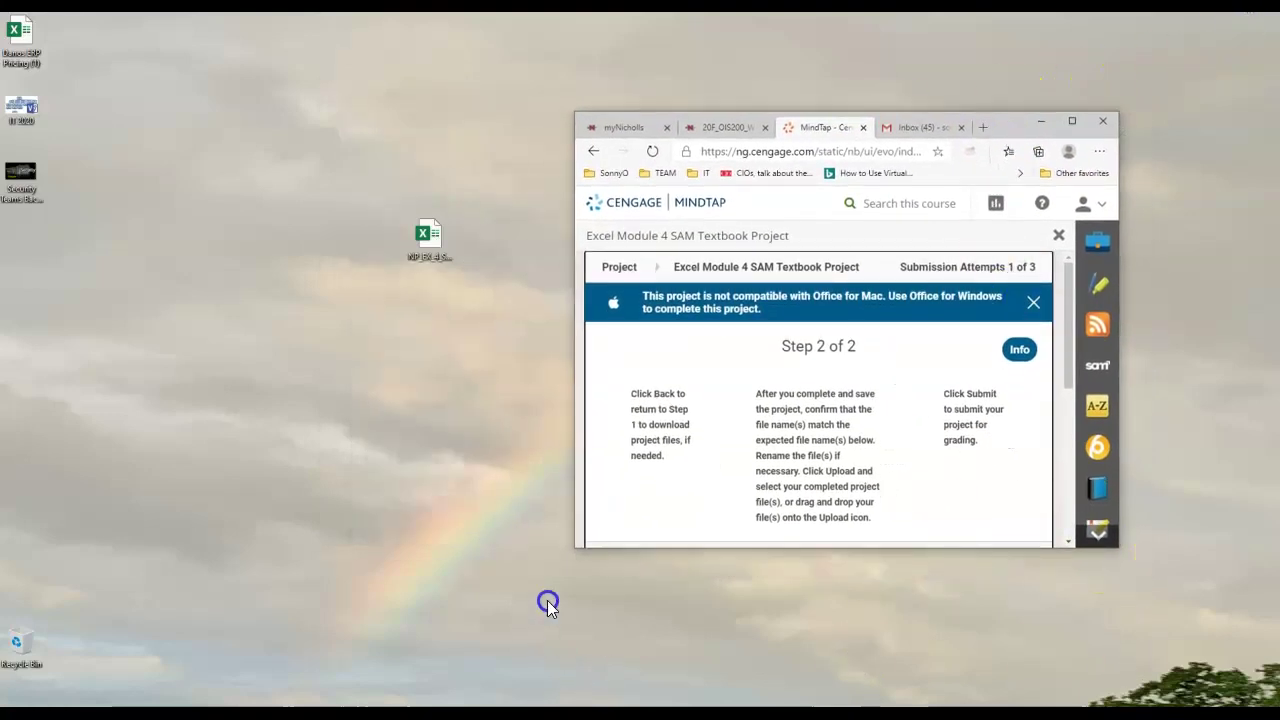
pyautogui.moveTo(580, 547); pyautogui.dragTo(491, 690)
pyautogui.moveTo(425, 238); pyautogui.dragTo(601, 677)
pyautogui.click(1072, 121)
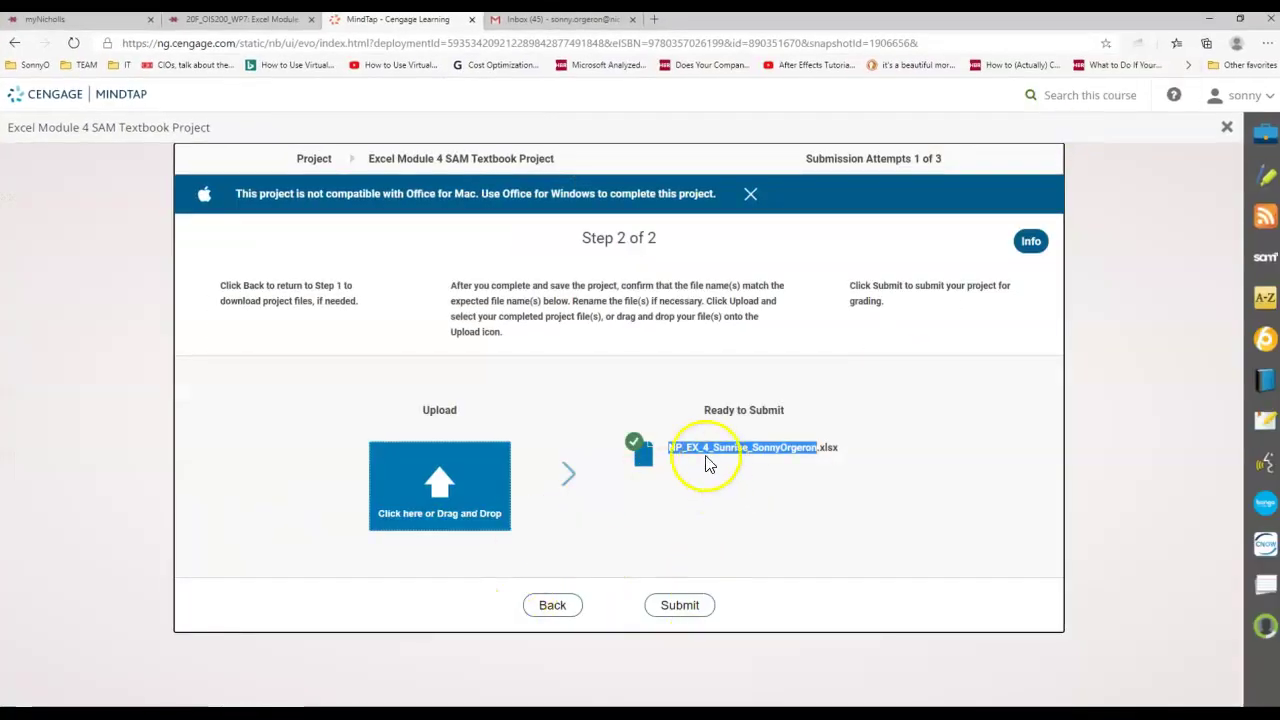
# Step: Submit the Excel Module 4 SAM Textbook Project for grading and open its graded summary report to review the scored tasks
pyautogui.click(683, 605)
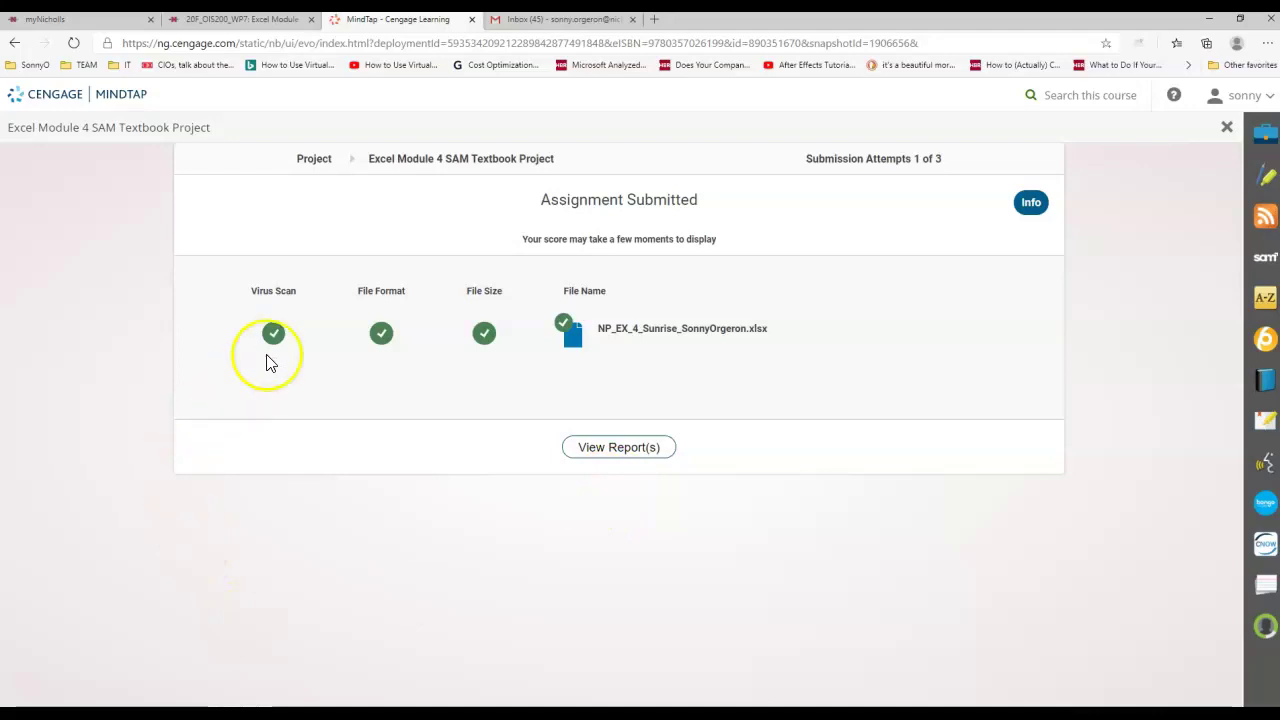
pyautogui.click(637, 450)
pyautogui.click(93, 690)
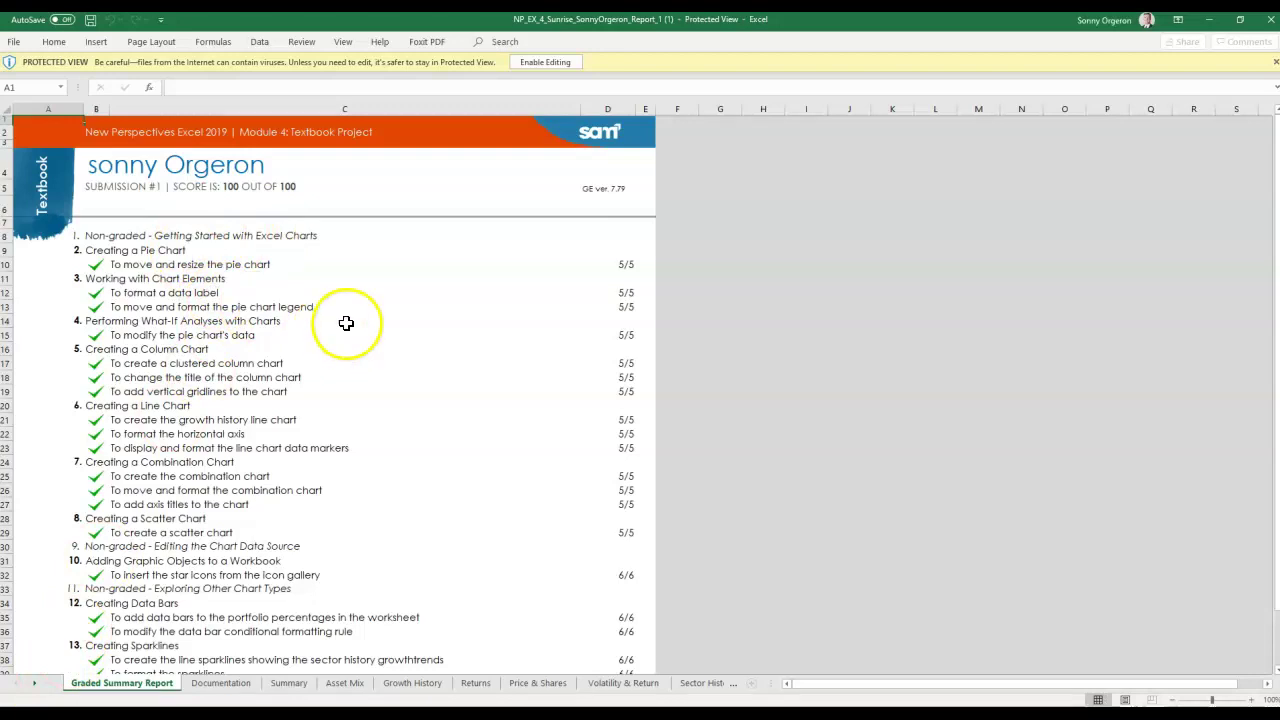
pyautogui.scroll(-4, 343, 321)
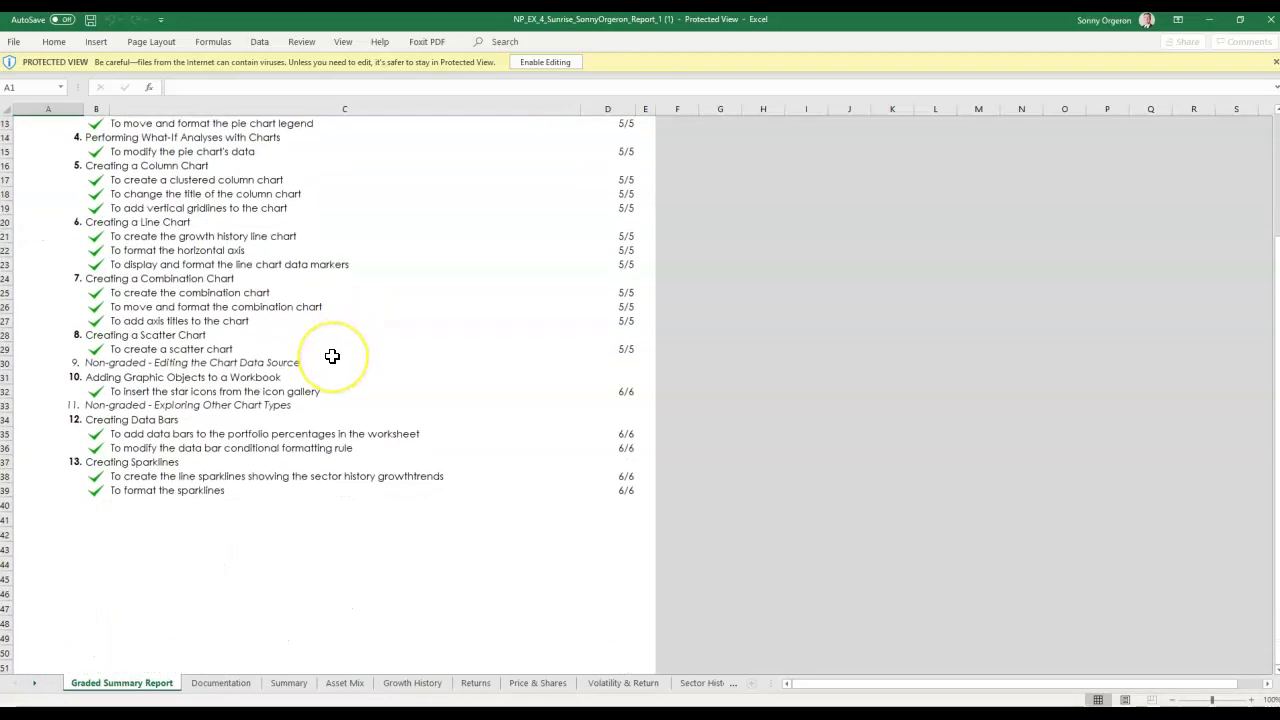
pyautogui.scroll(4, 332, 356)
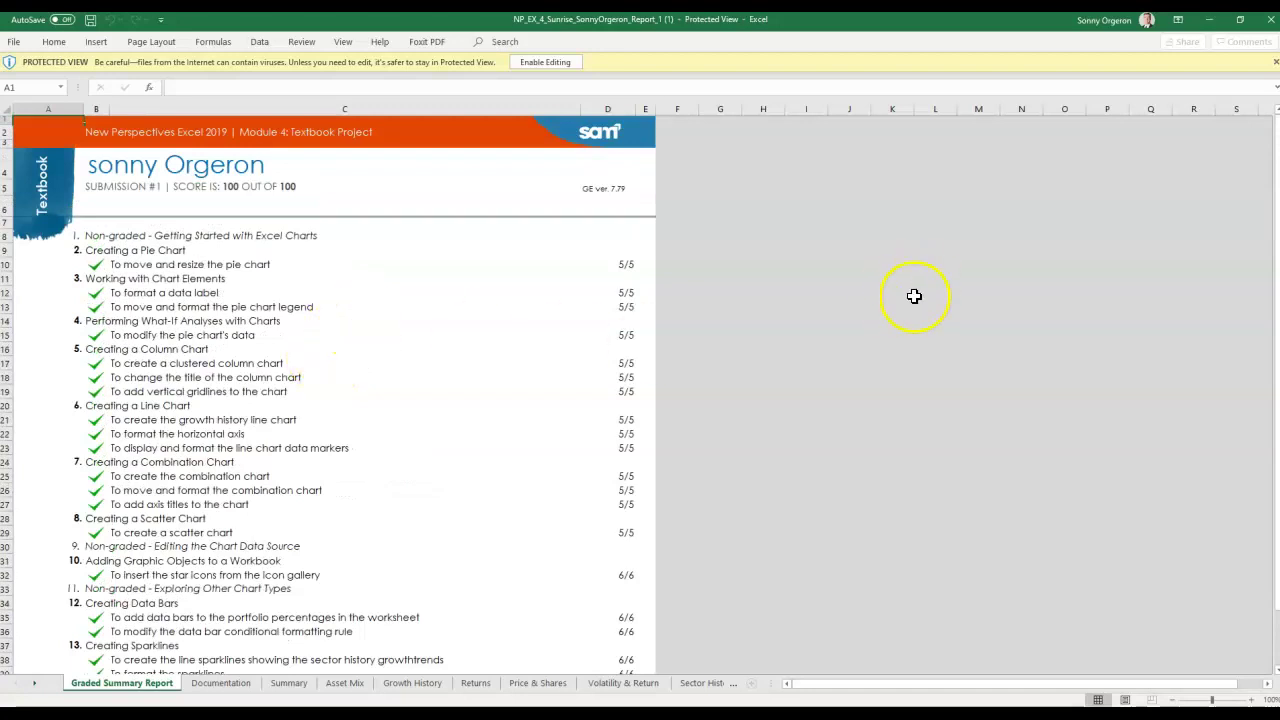